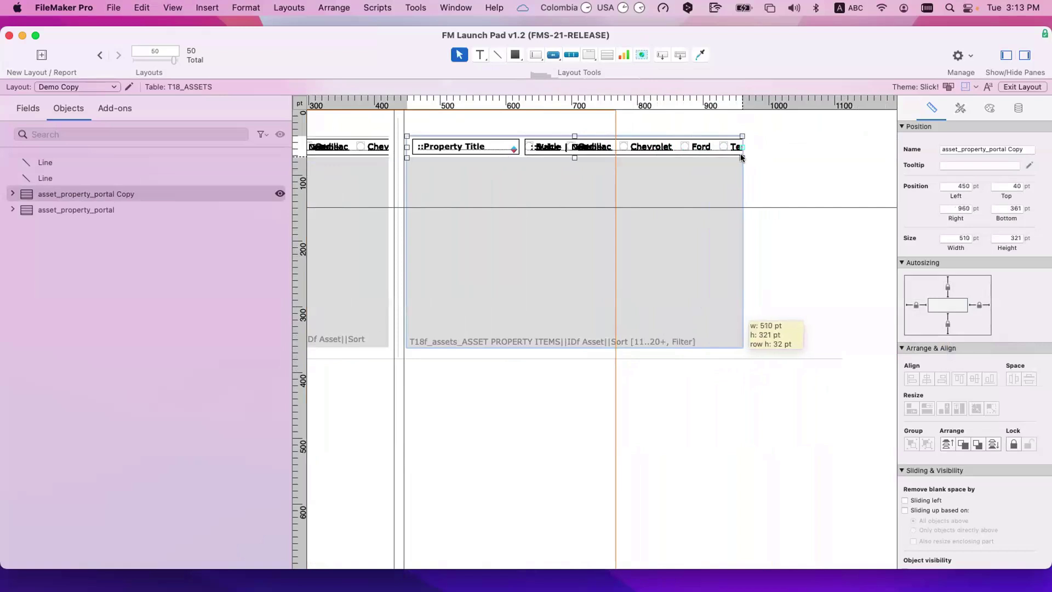
Shorten the horizontal line below the portals so it ends at about 969 pt, near the second portal's right edge.
{"action": "left_click", "coordinate": [825, 358]}
{"action": "left_click_drag", "start_coordinate": [838, 358], "coordinate": [748, 359]}
Turn off dynamic guides, hide the layout guides and disable snapping to guides.
{"action": "left_click", "coordinate": [268, 7]}
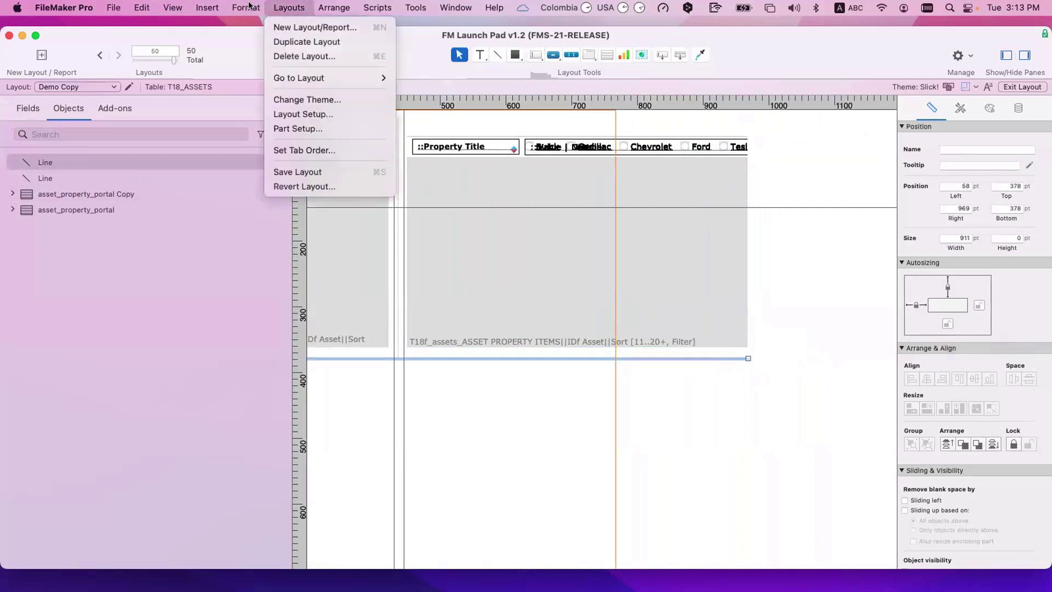
{"action": "mouse_move", "coordinate": [204, 7]}
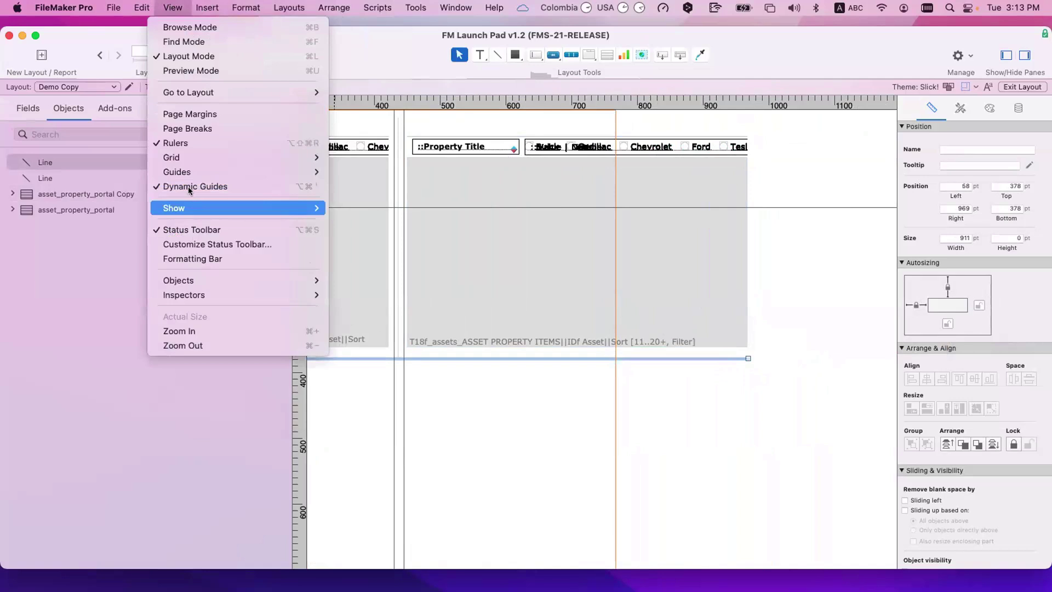
{"action": "left_click", "coordinate": [284, 186]}
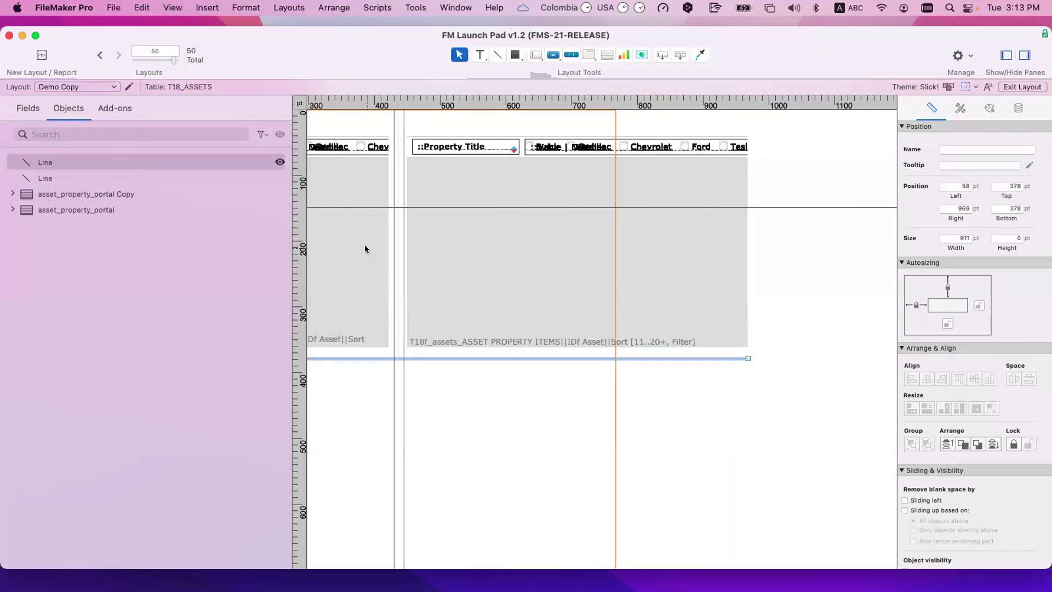
{"action": "left_click", "coordinate": [174, 8]}
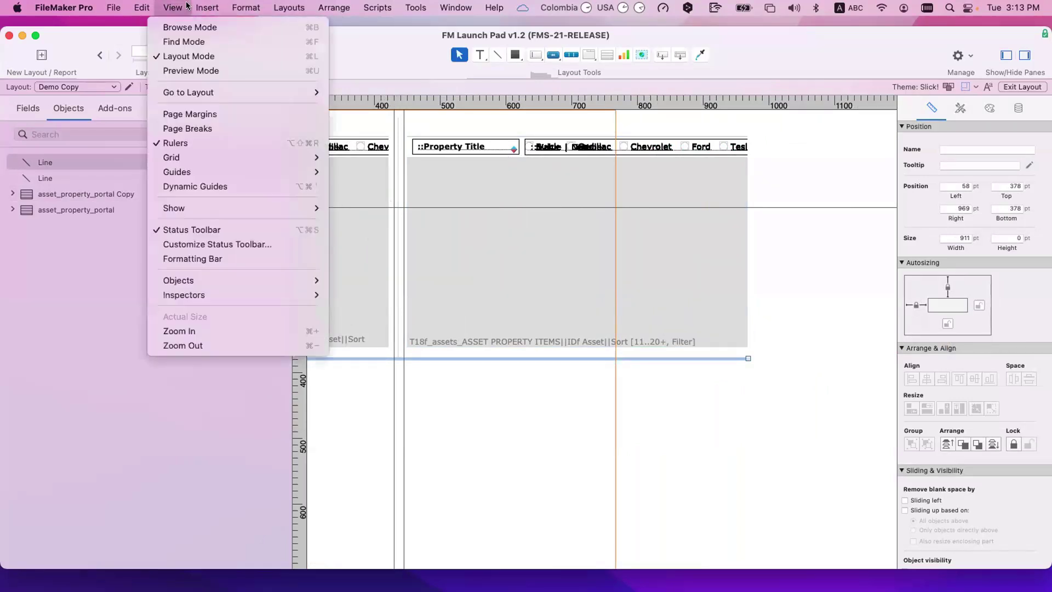
{"action": "mouse_move", "coordinate": [182, 173]}
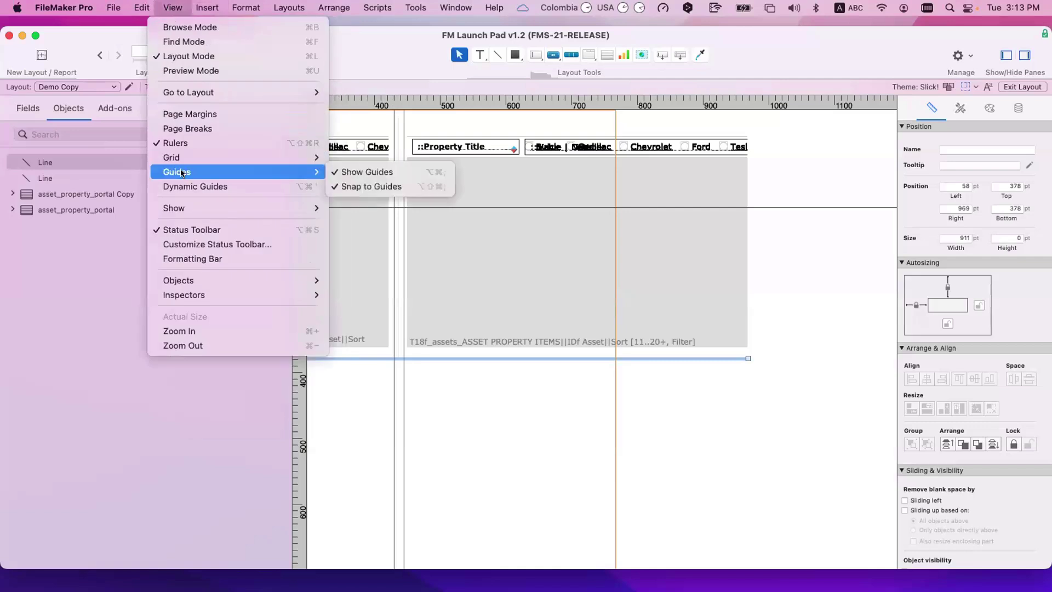
{"action": "left_click", "coordinate": [340, 173]}
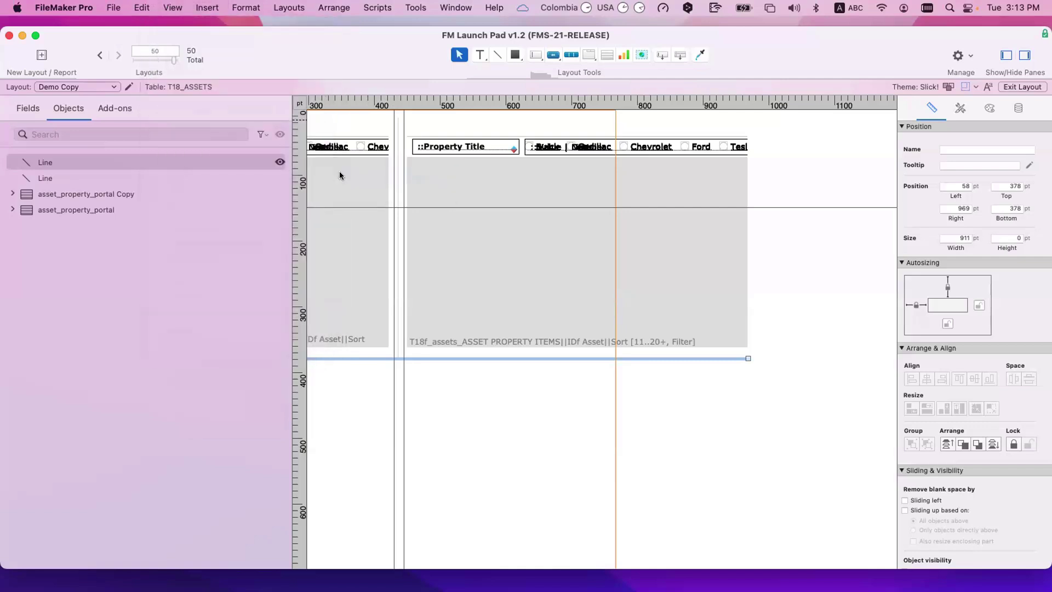
{"action": "left_click", "coordinate": [176, 7]}
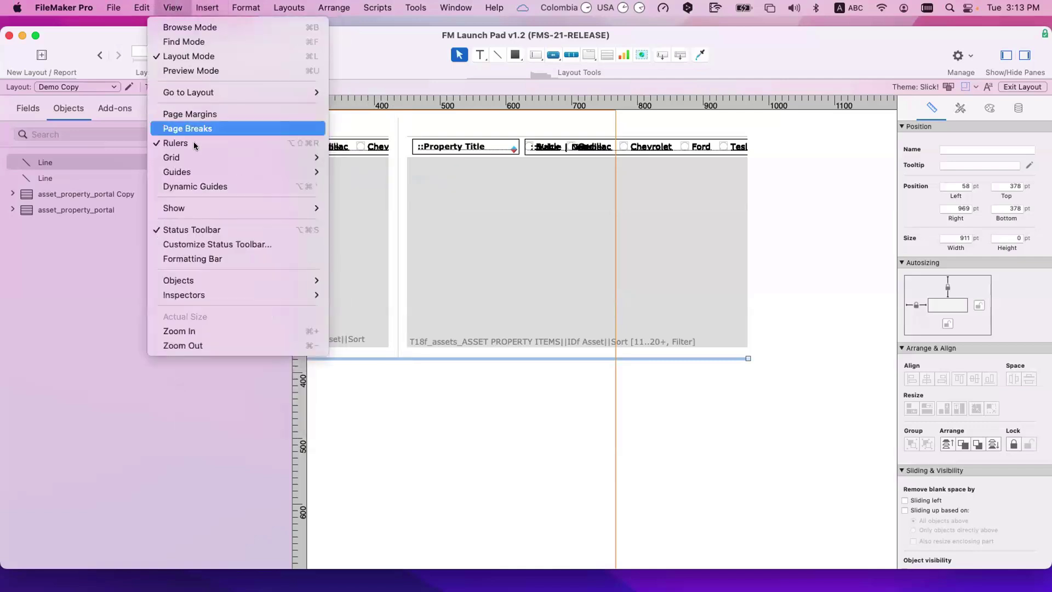
{"action": "mouse_move", "coordinate": [204, 174]}
{"action": "left_click", "coordinate": [383, 187]}
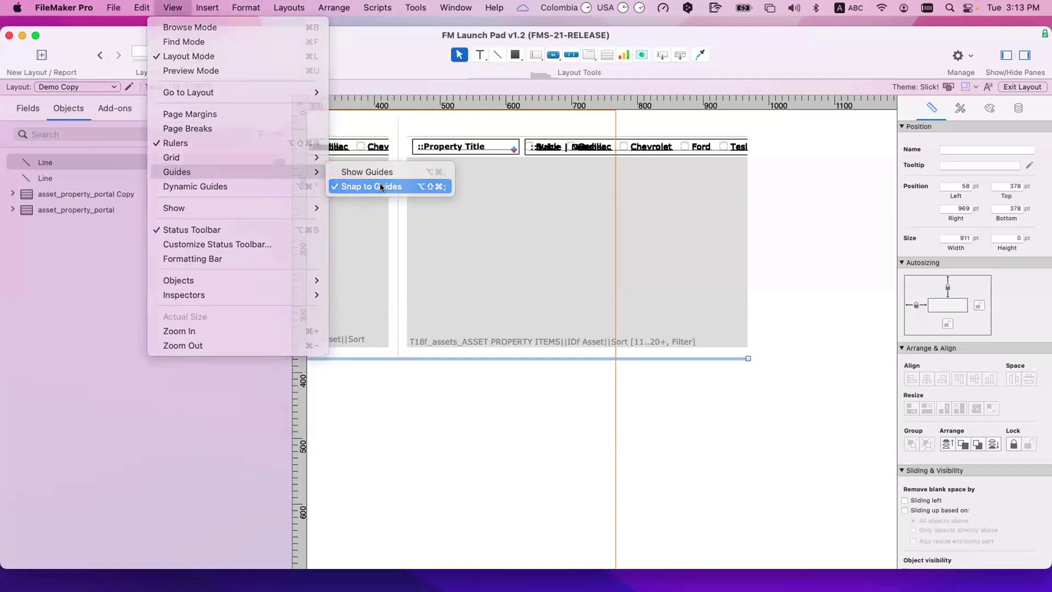
Extend the horizontal line below the portals to span from about 43 pt to 970 pt.
{"action": "scroll", "coordinate": [530, 366], "scroll_direction": "left", "scroll_amount": 5}
{"action": "left_click", "coordinate": [544, 373]}
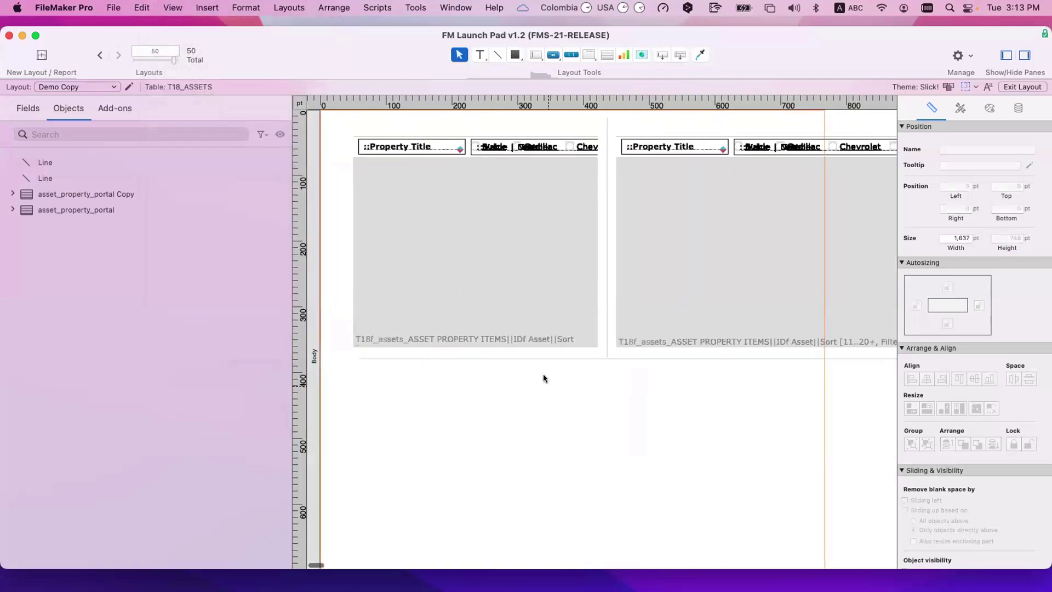
{"action": "left_click", "coordinate": [355, 357]}
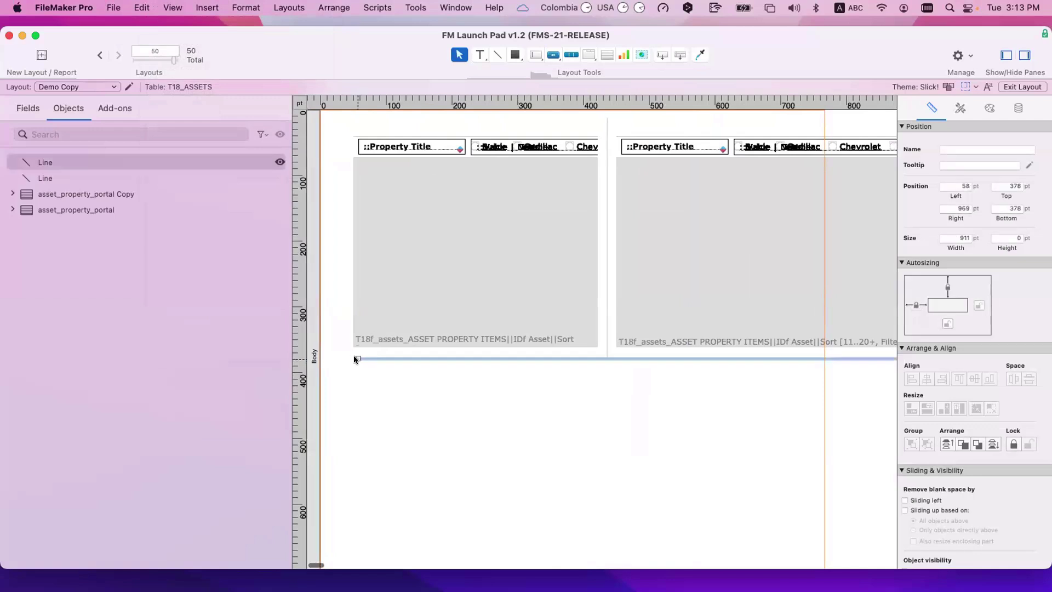
{"action": "scroll", "coordinate": [592, 367], "scroll_direction": "right", "scroll_amount": 2}
{"action": "scroll", "coordinate": [592, 367], "scroll_direction": "right", "scroll_amount": 5}
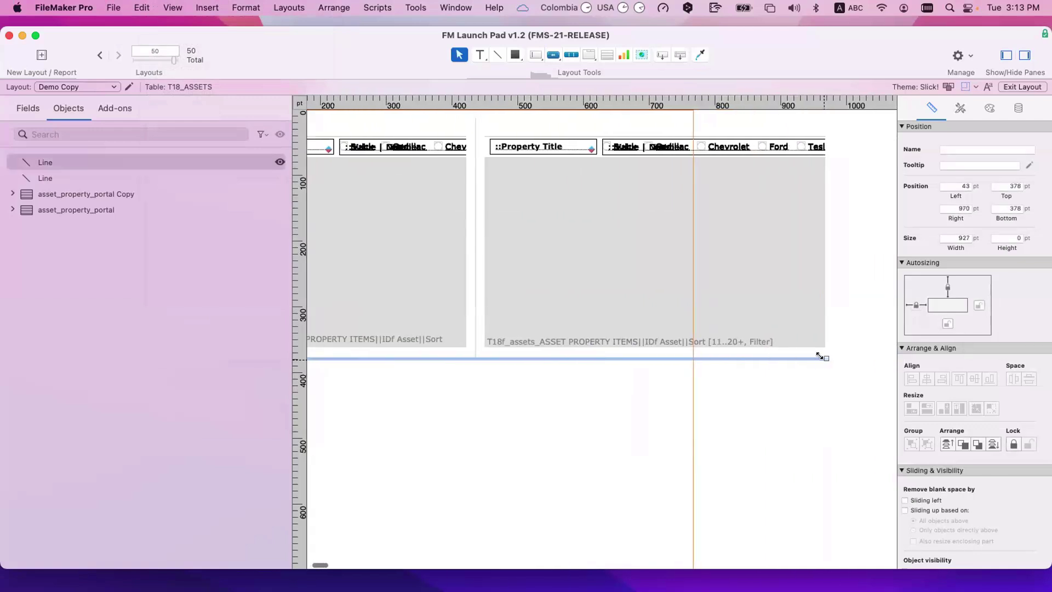
{"action": "left_click", "coordinate": [550, 364]}
Duplicate the first portal below the horizontal line and widen the copy to the line's right end.
{"action": "scroll", "coordinate": [550, 363], "scroll_direction": "left", "scroll_amount": 6}
{"action": "left_click_drag", "start_coordinate": [468, 219], "coordinate": [508, 442]}
{"action": "left_click_drag", "start_coordinate": [599, 376], "coordinate": [861, 393]}
{"action": "left_click", "coordinate": [428, 237]}
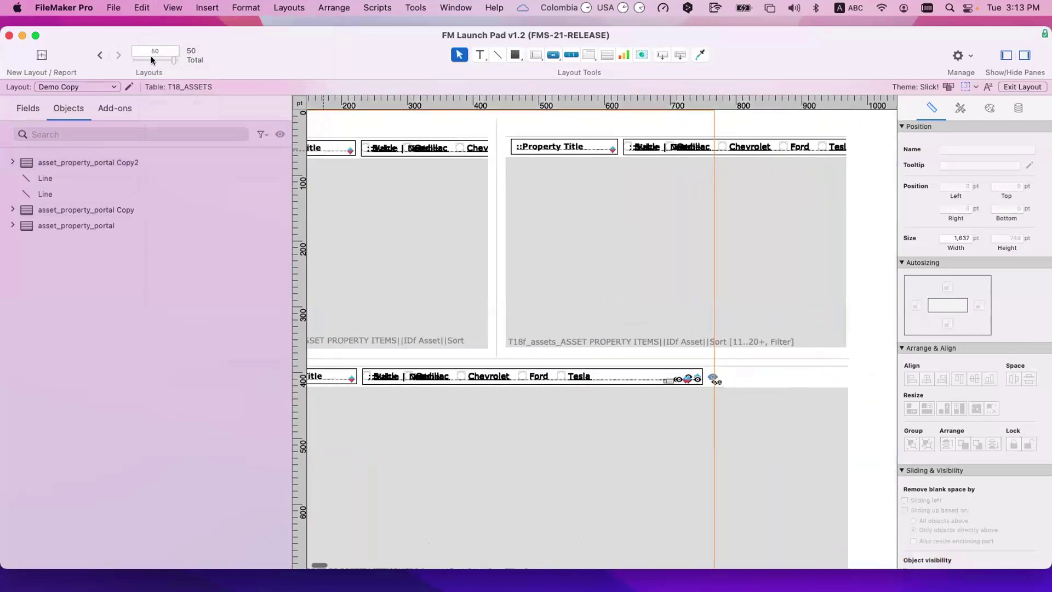
Hide both side panes and the status toolbar, and widen the window to fit all three portals.
{"action": "key", "text": "super+alt+s"}
{"action": "left_click", "coordinate": [35, 35]}
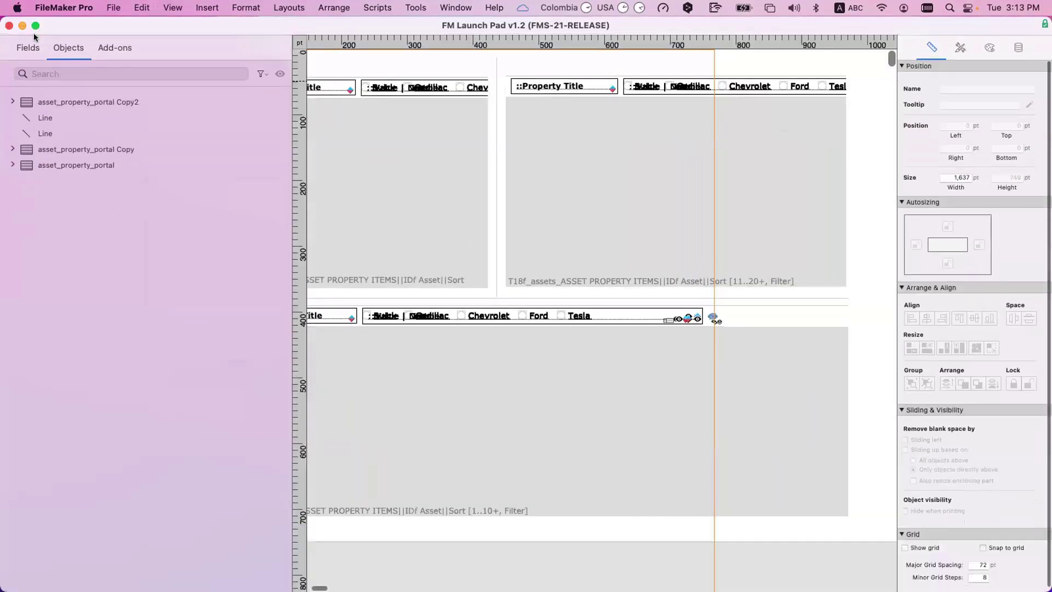
{"action": "left_click", "coordinate": [28, 48]}
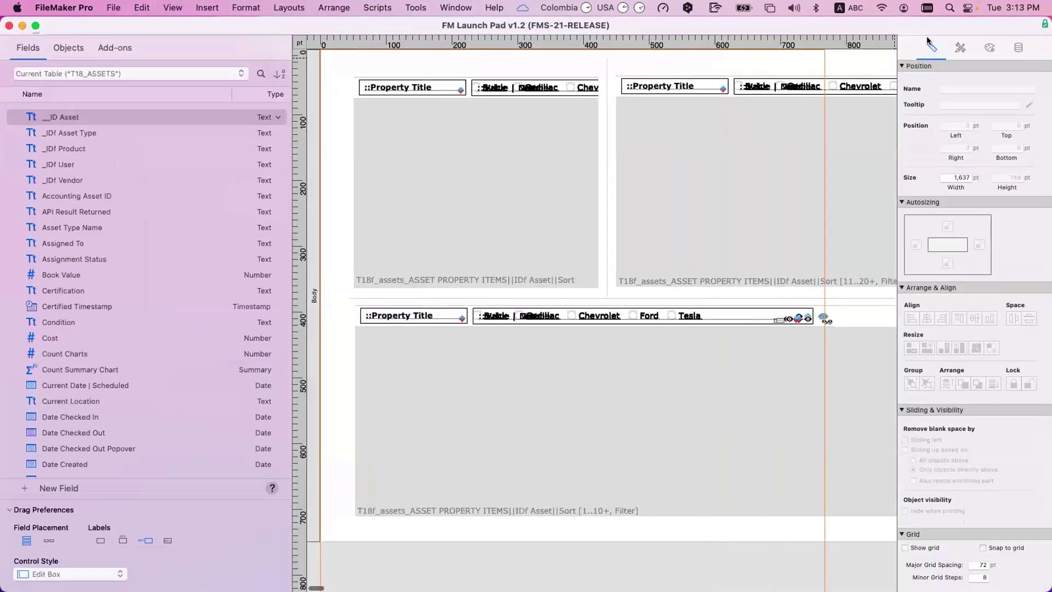
{"action": "key", "text": "super+alt+s"}
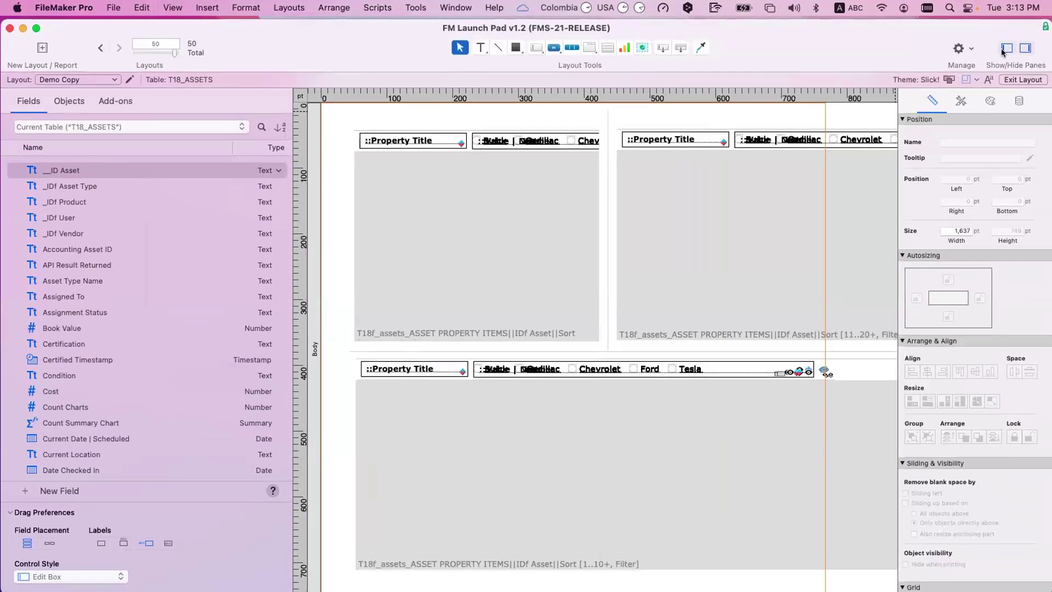
{"action": "left_click", "coordinate": [1006, 47]}
{"action": "left_click", "coordinate": [1025, 48]}
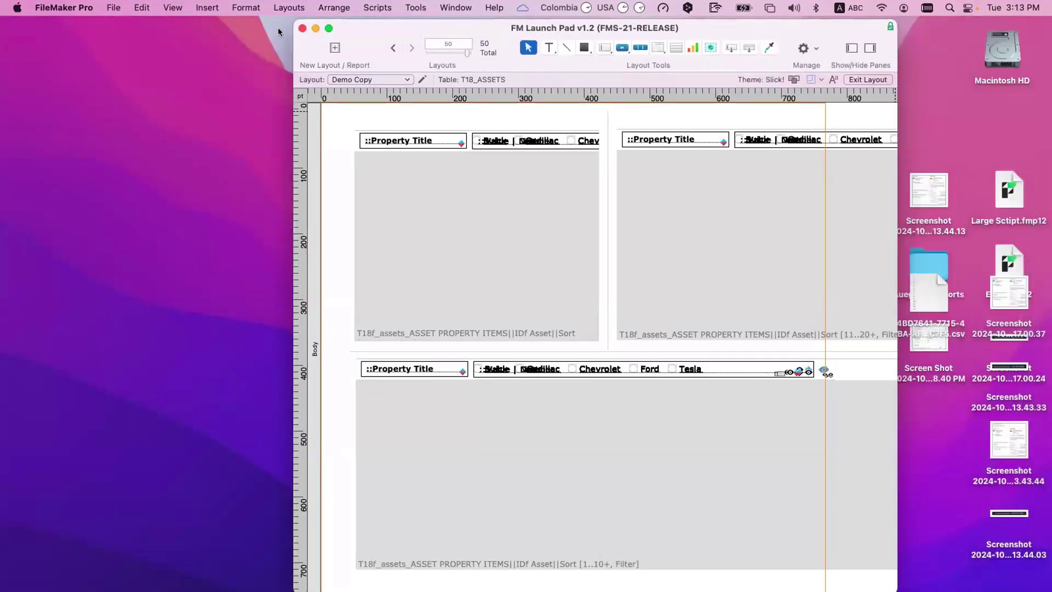
{"action": "key", "text": "super+alt+s"}
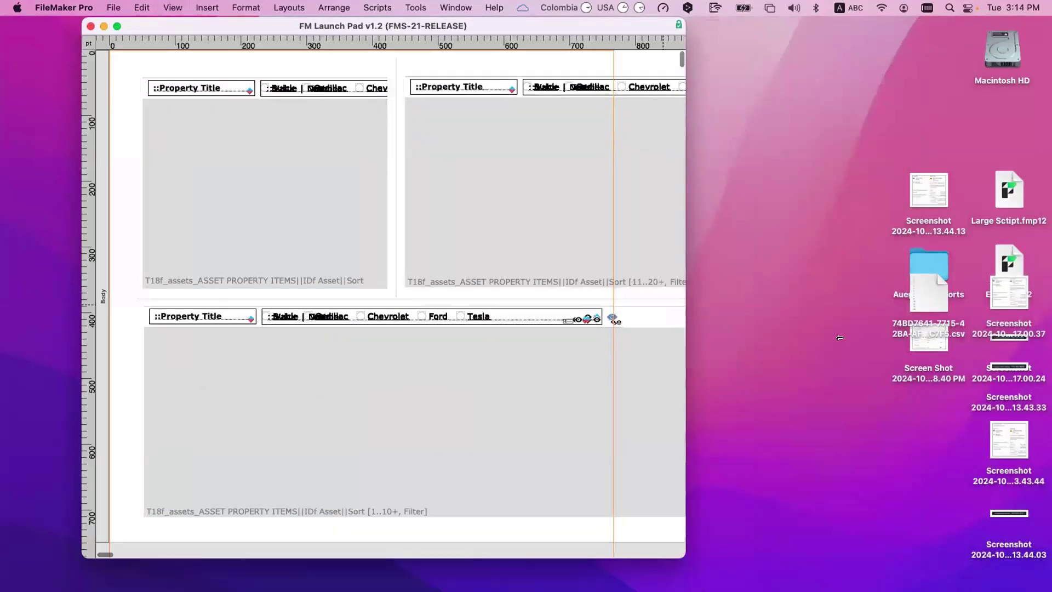
{"action": "left_click_drag", "start_coordinate": [840, 338], "coordinate": [843, 337]}
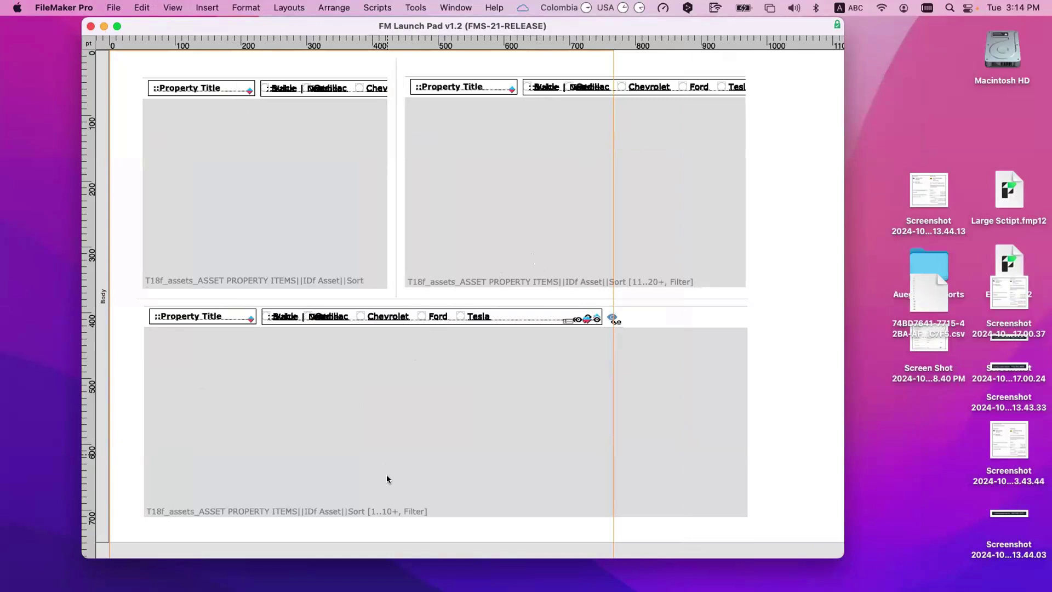
Set the initial row of the wide portal below the line to 21, keeping 10 rows.
{"action": "double_click", "coordinate": [310, 448]}
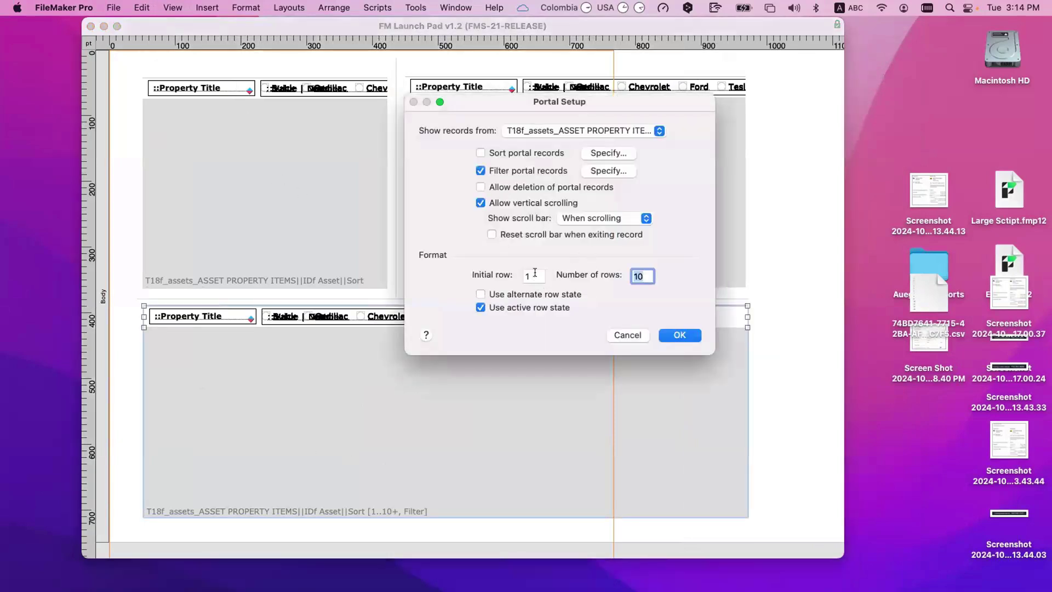
{"action": "left_click", "coordinate": [534, 273]}
{"action": "type", "text": "21"}
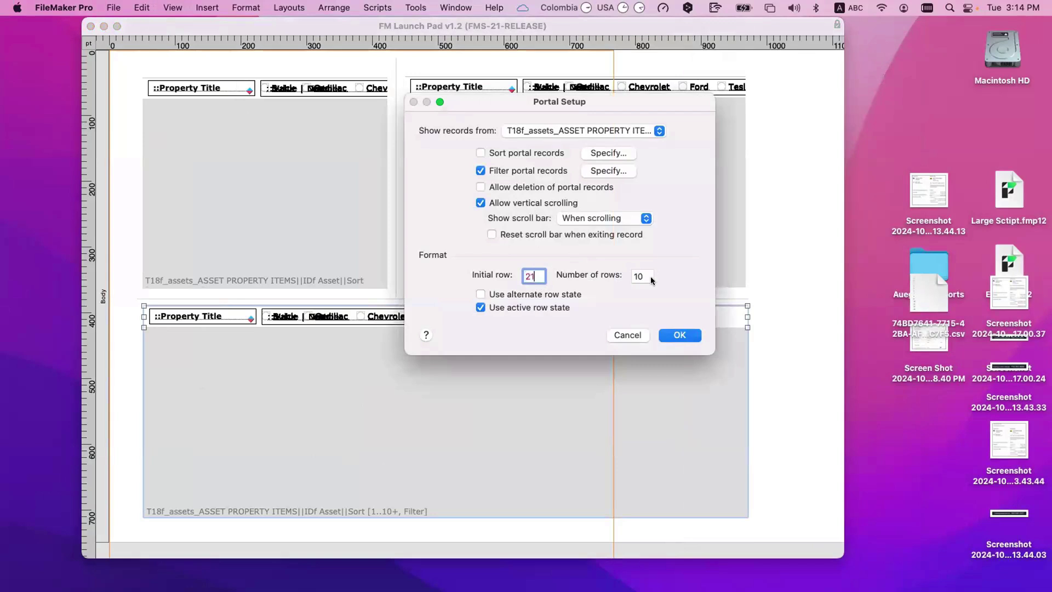
{"action": "left_click", "coordinate": [677, 335]}
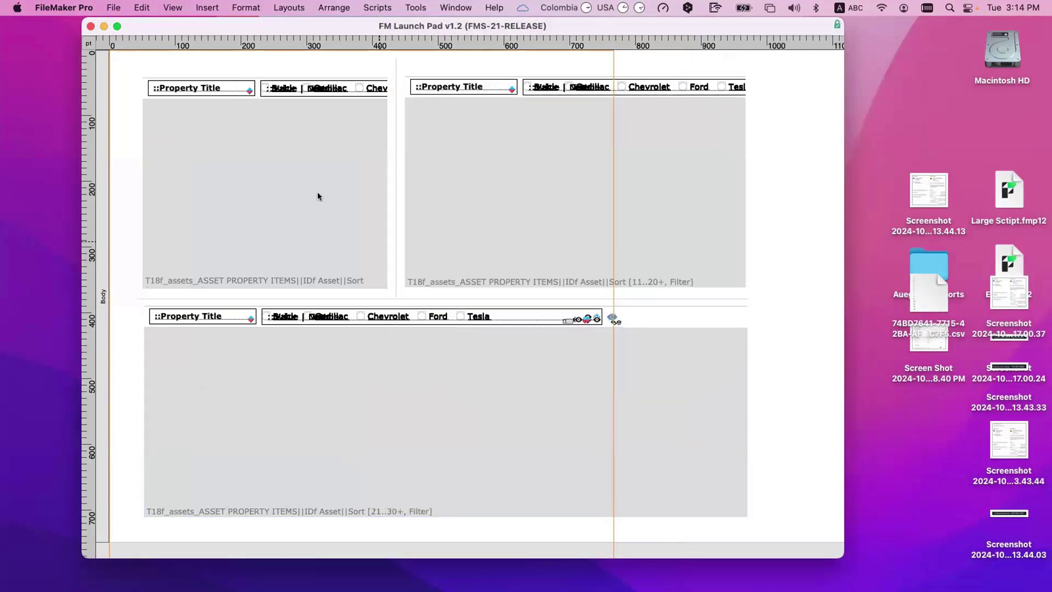
{"action": "left_click", "coordinate": [300, 166]}
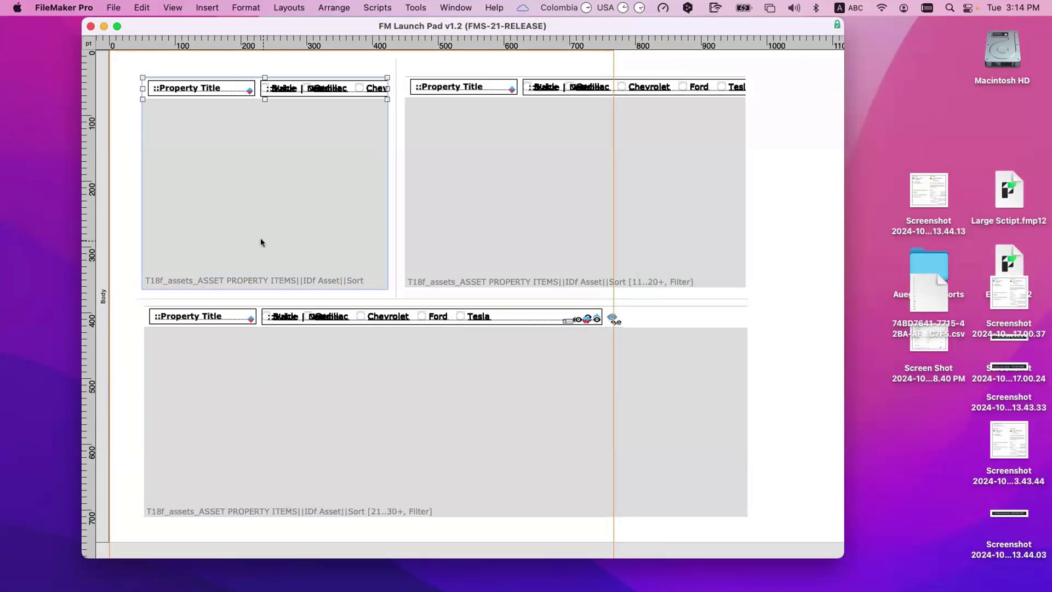
{"action": "left_click", "coordinate": [460, 90]}
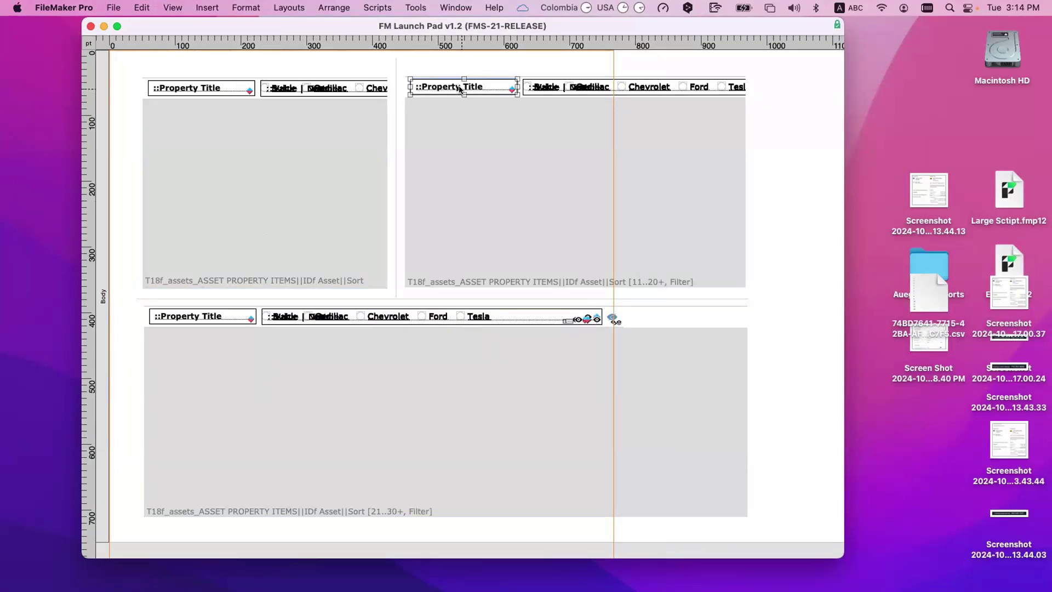
{"action": "left_click", "coordinate": [476, 270]}
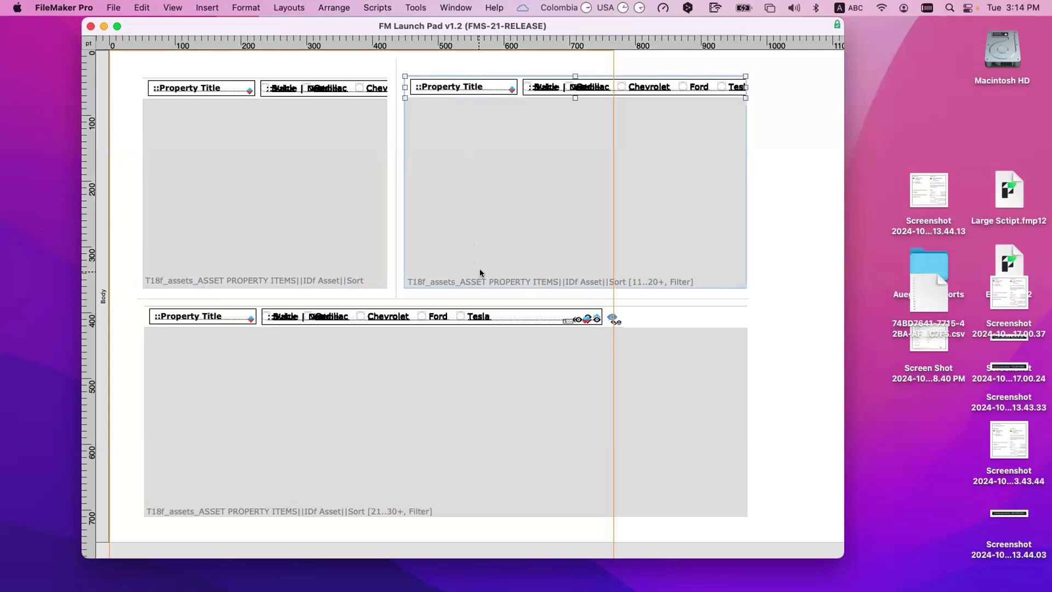
{"action": "scroll", "coordinate": [370, 356], "scroll_direction": "right", "scroll_amount": 3}
{"action": "scroll", "coordinate": [370, 356], "scroll_direction": "left", "scroll_amount": 3}
{"action": "left_click", "coordinate": [349, 334]}
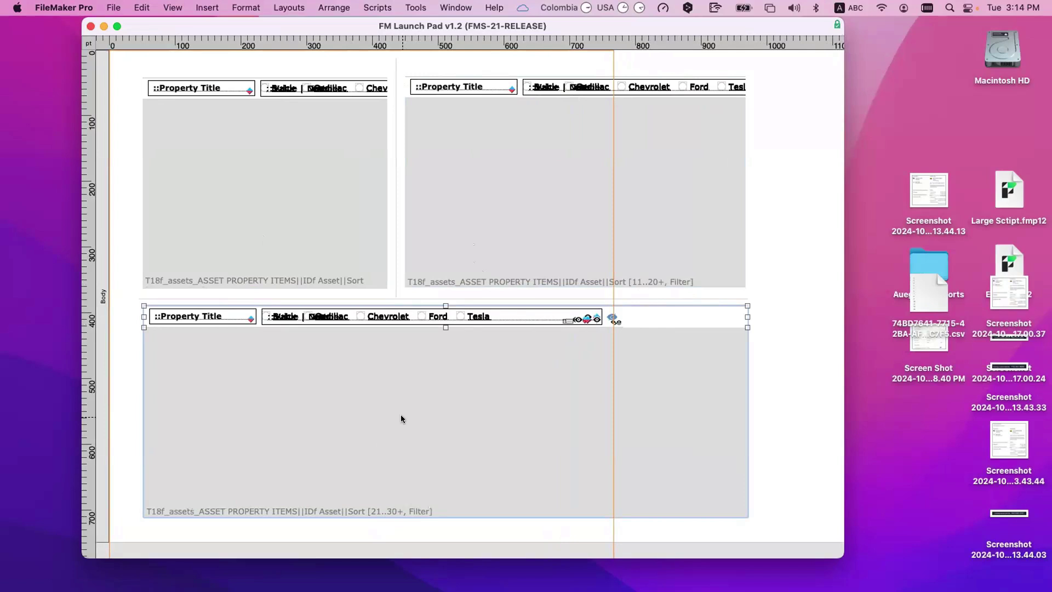
Extend the Body part downward and move all portals and lines down to about x 39 pt, y 107 pt.
{"action": "double_click", "coordinate": [545, 554]}
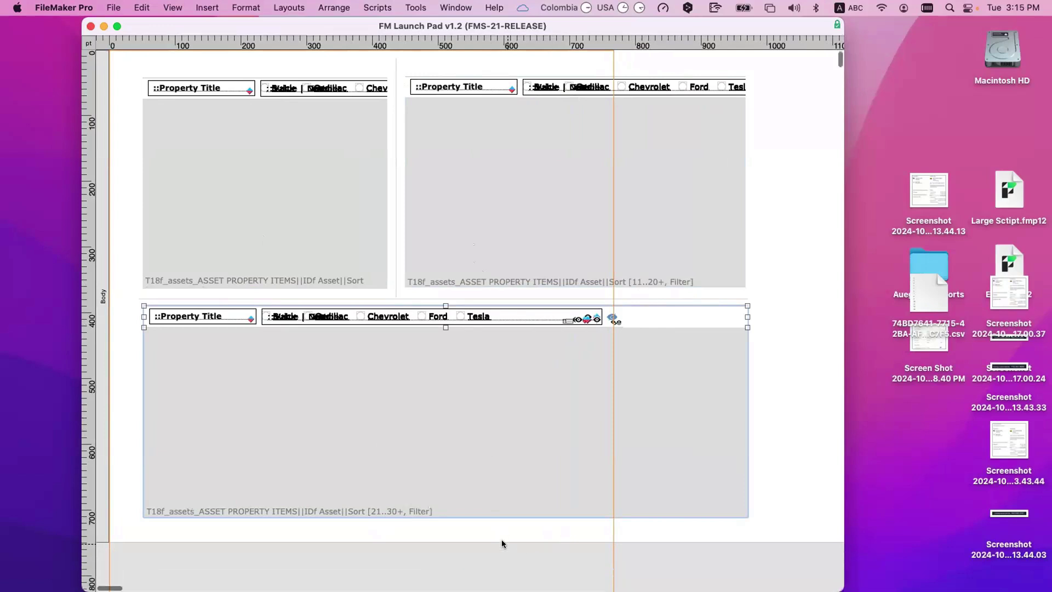
{"action": "left_click_drag", "start_coordinate": [503, 538], "coordinate": [513, 576]}
{"action": "left_click_drag", "start_coordinate": [599, 528], "coordinate": [199, 134]}
{"action": "left_click_drag", "start_coordinate": [215, 183], "coordinate": [206, 207]}
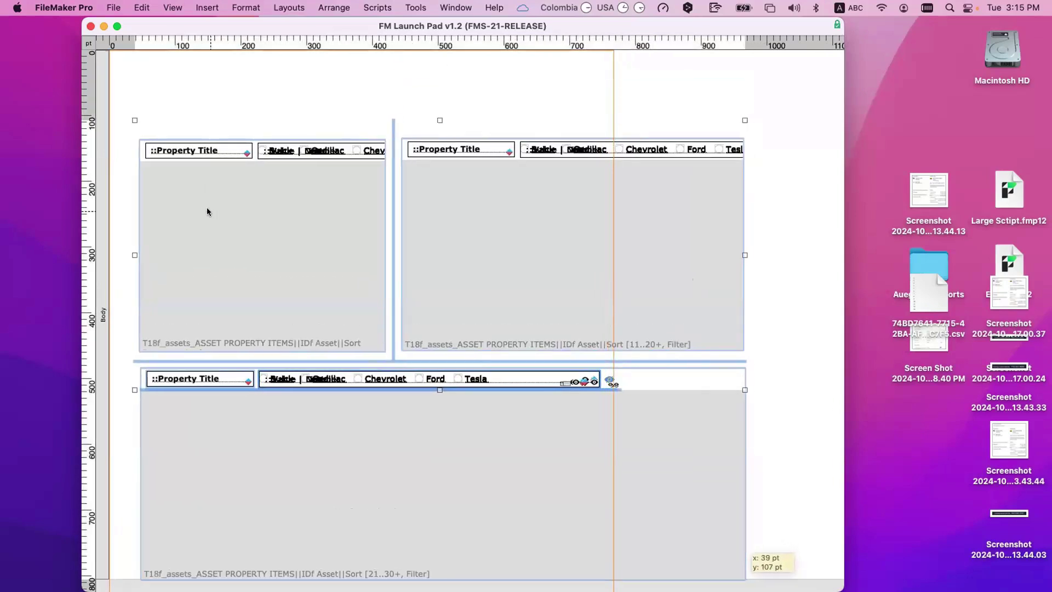
{"action": "left_click", "coordinate": [279, 89]}
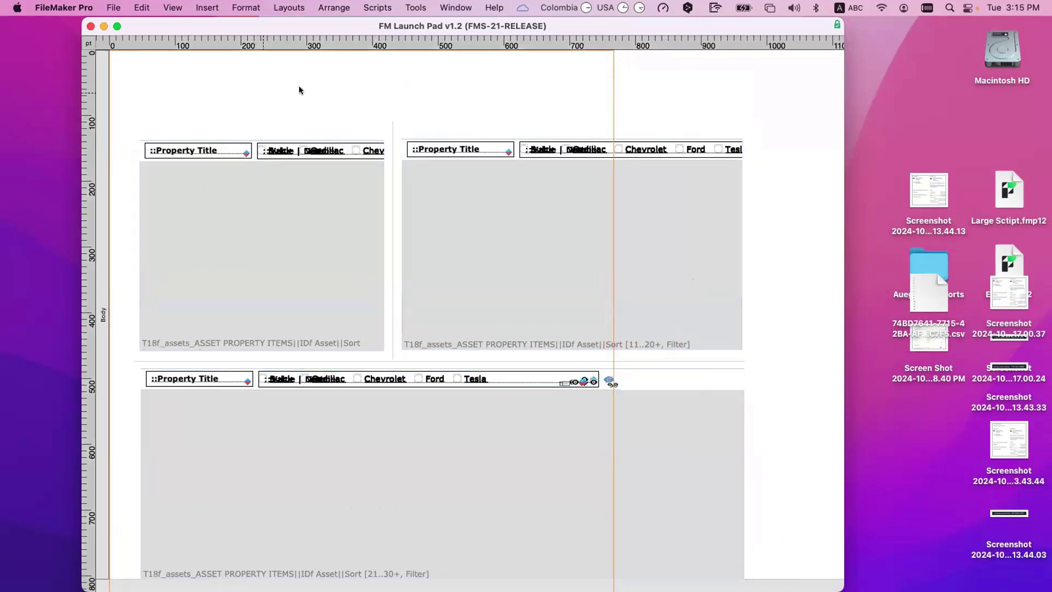
Duplicate the wide bottom portal and place the copy higher up, overlapping the two upper portals.
{"action": "left_click", "coordinate": [392, 141]}
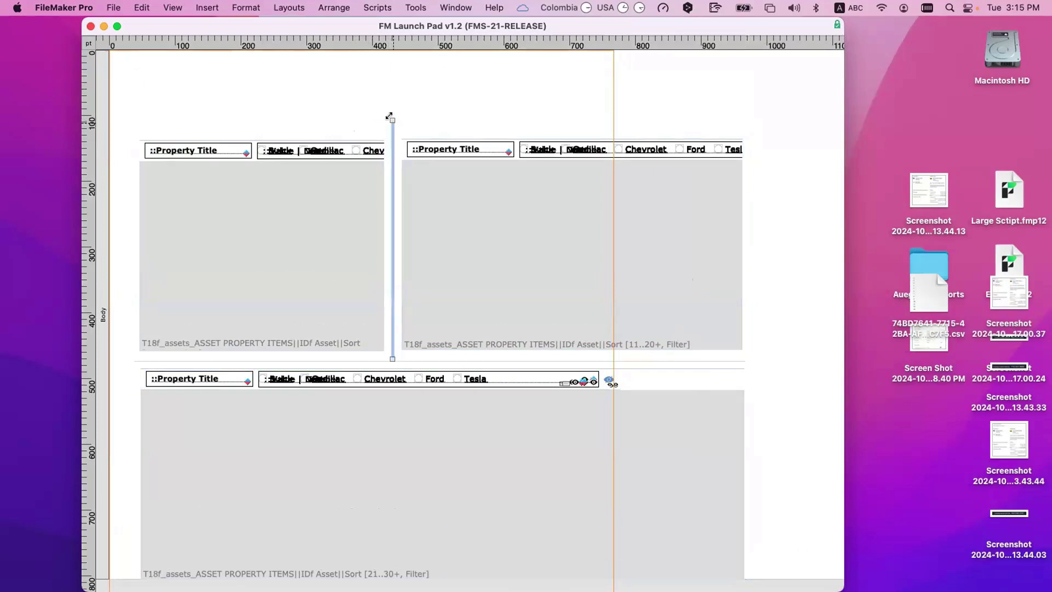
{"action": "double_click", "coordinate": [406, 454]}
{"action": "key", "text": "Return"}
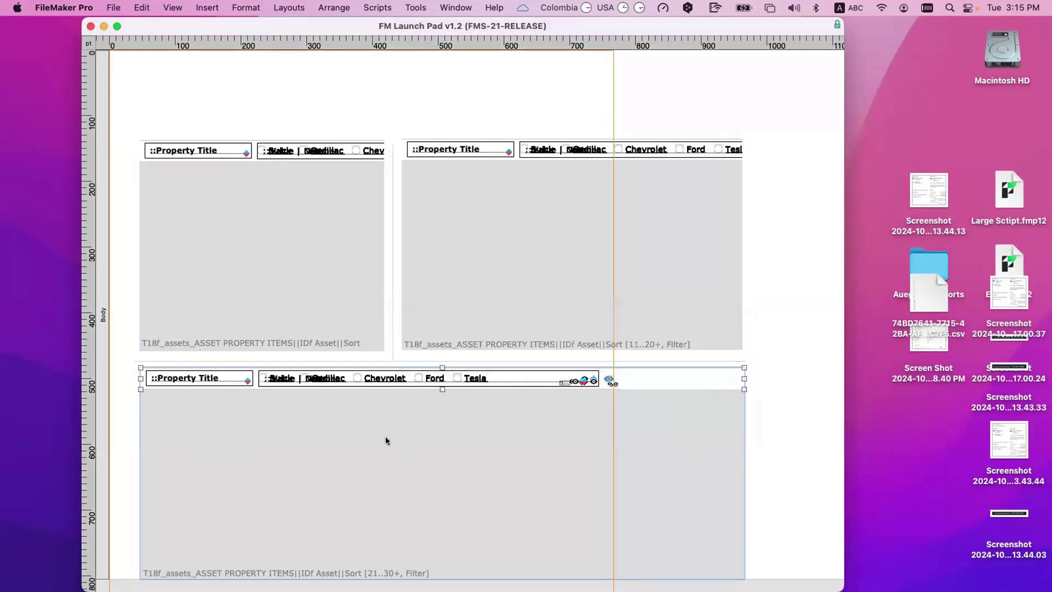
{"action": "left_click_drag", "start_coordinate": [387, 358], "coordinate": [366, 332]}
Set the new portal copy to initial row 1 with 5 rows and move it up to the top of the layout.
{"action": "double_click", "coordinate": [367, 332]}
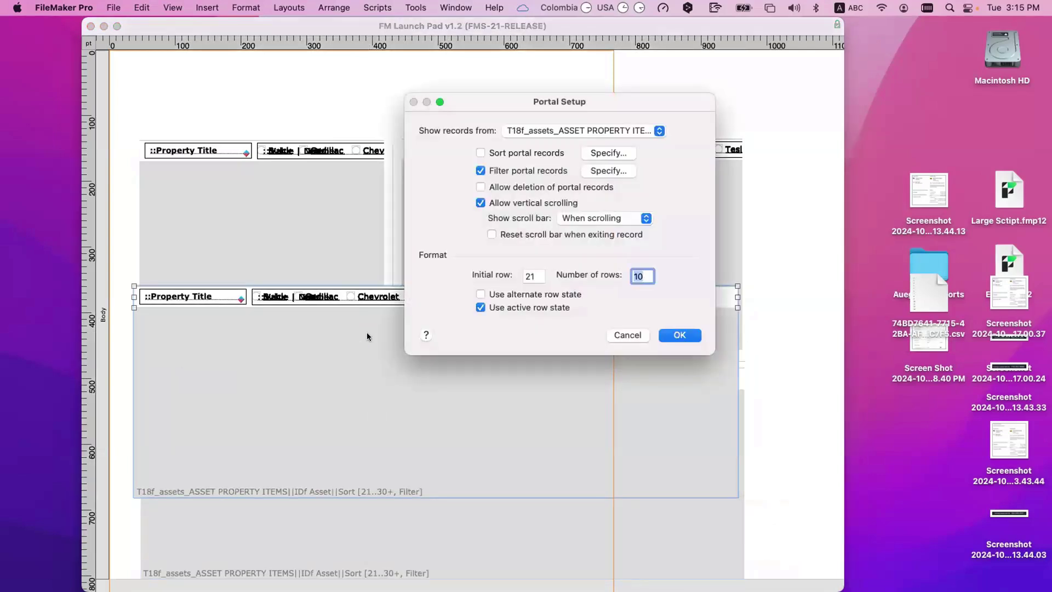
{"action": "left_click", "coordinate": [530, 273]}
{"action": "key", "text": "BackSpace"}
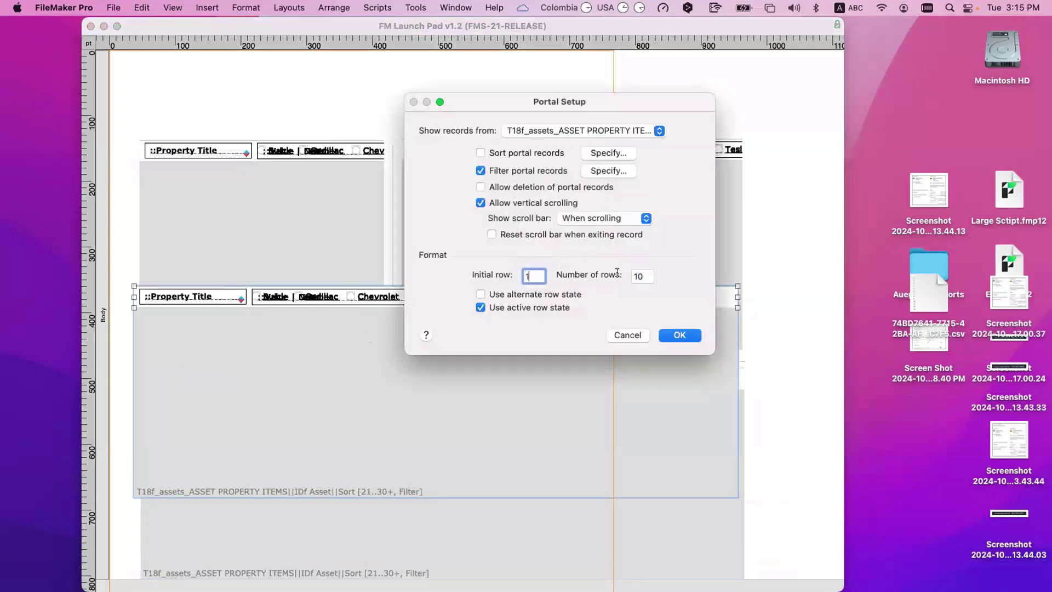
{"action": "double_click", "coordinate": [639, 274]}
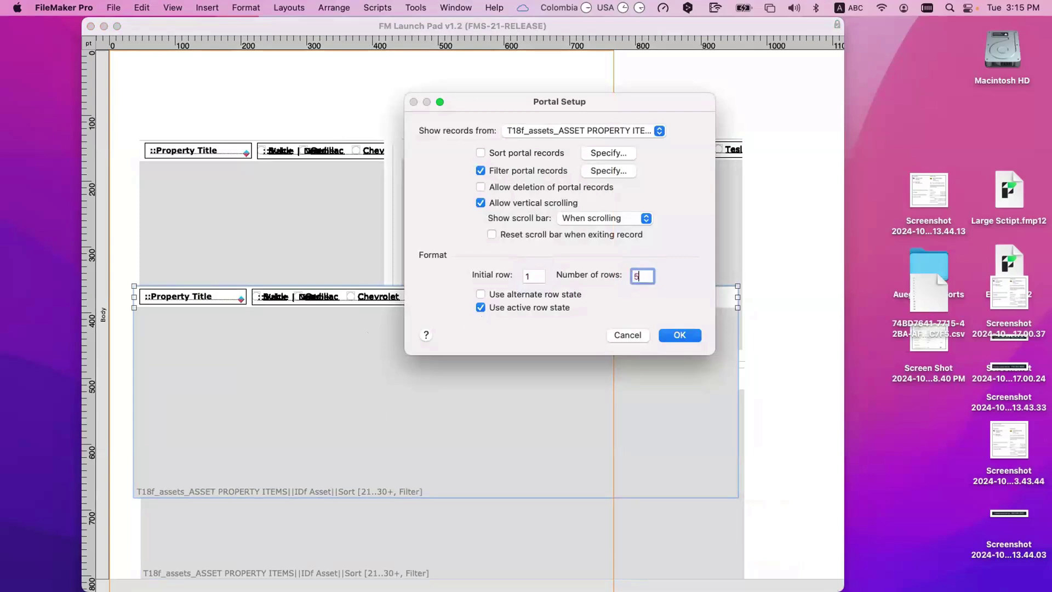
{"action": "type", "text": "5"}
{"action": "key", "text": "Return"}
{"action": "left_click_drag", "start_coordinate": [369, 363], "coordinate": [364, 49]}
Extend the Body part down to about 850 pt and move the three lower portals and their lines down, clear of the five-row portal.
{"action": "scroll", "coordinate": [360, 202], "scroll_direction": "down", "scroll_amount": 5}
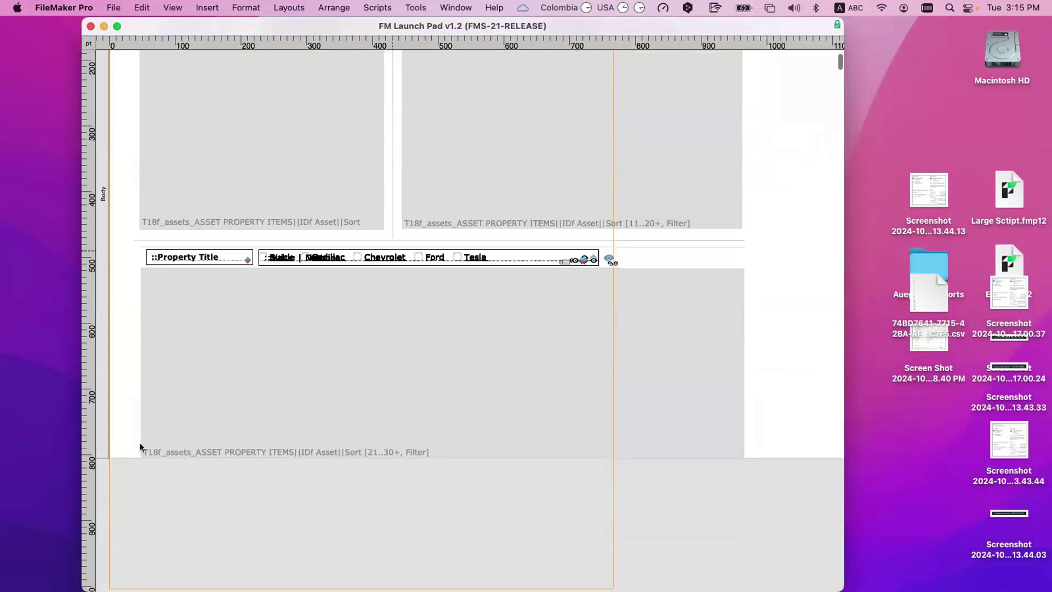
{"action": "left_click_drag", "start_coordinate": [124, 459], "coordinate": [586, 482]}
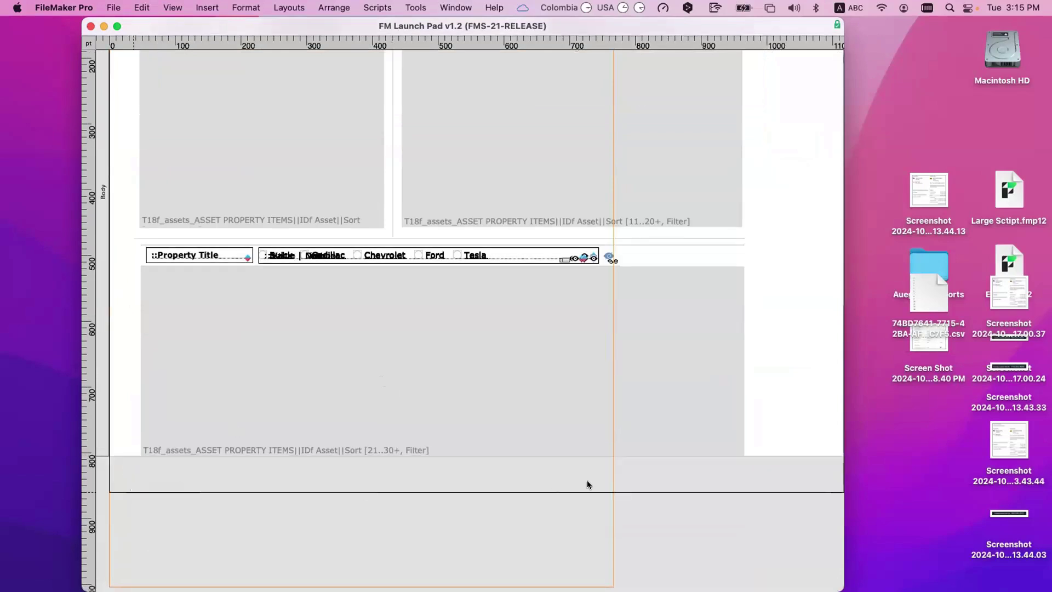
{"action": "left_click_drag", "start_coordinate": [663, 470], "coordinate": [663, 469]}
{"action": "left_click_drag", "start_coordinate": [727, 469], "coordinate": [172, 70]}
{"action": "scroll", "coordinate": [173, 70], "scroll_direction": "up", "scroll_amount": 5}
{"action": "left_click_drag", "start_coordinate": [238, 222], "coordinate": [242, 264]}
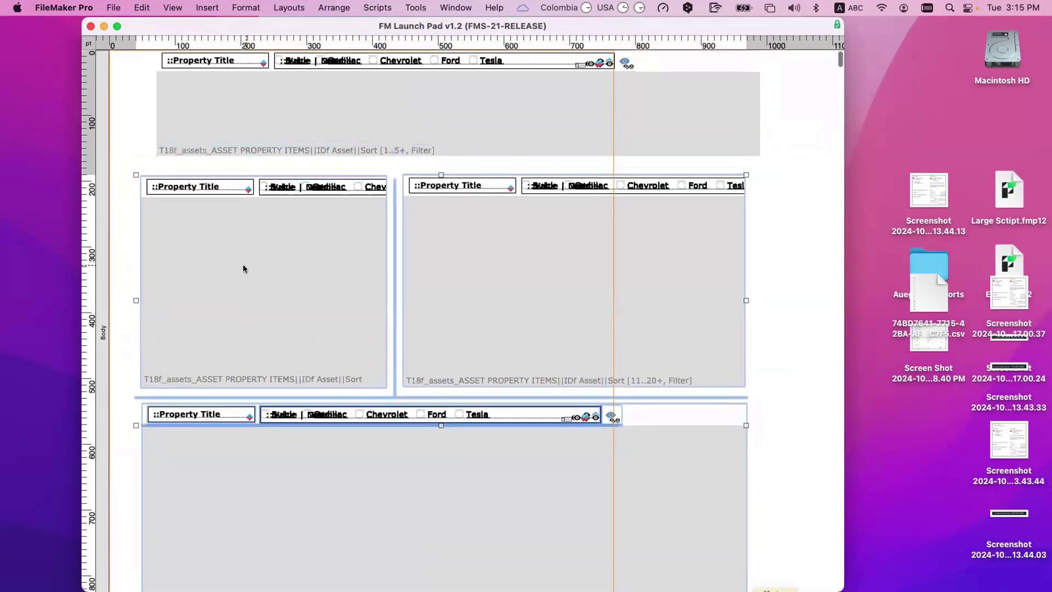
Align the five-row portal with the left edge of the portals below and place a copy of the horizontal line beneath it.
{"action": "left_click_drag", "start_coordinate": [349, 127], "coordinate": [341, 133]}
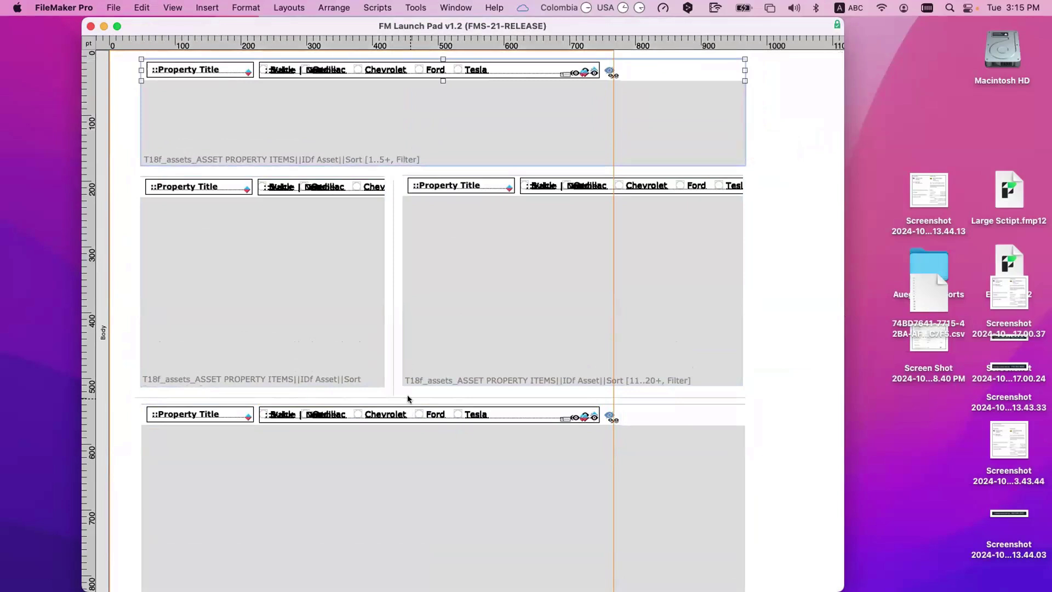
{"action": "left_click_drag", "start_coordinate": [406, 394], "coordinate": [406, 172]}
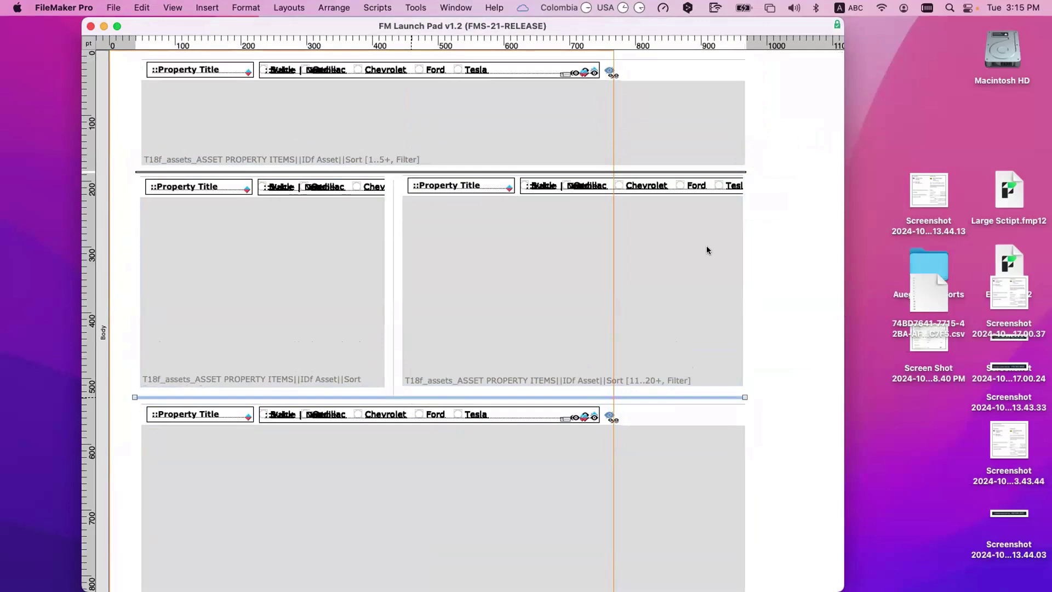
{"action": "left_click", "coordinate": [769, 228]}
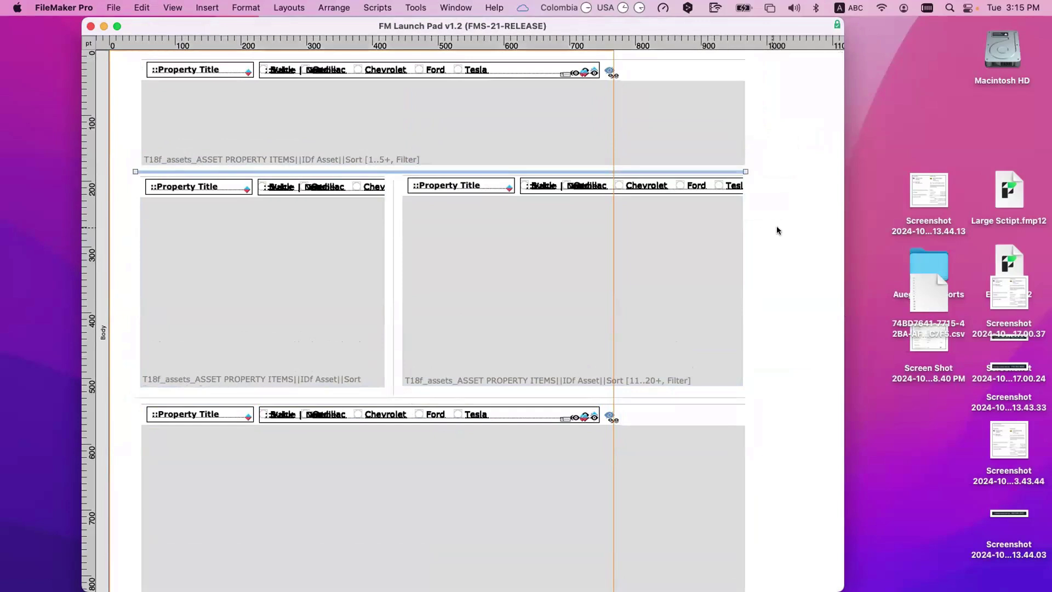
{"action": "left_click", "coordinate": [540, 123]}
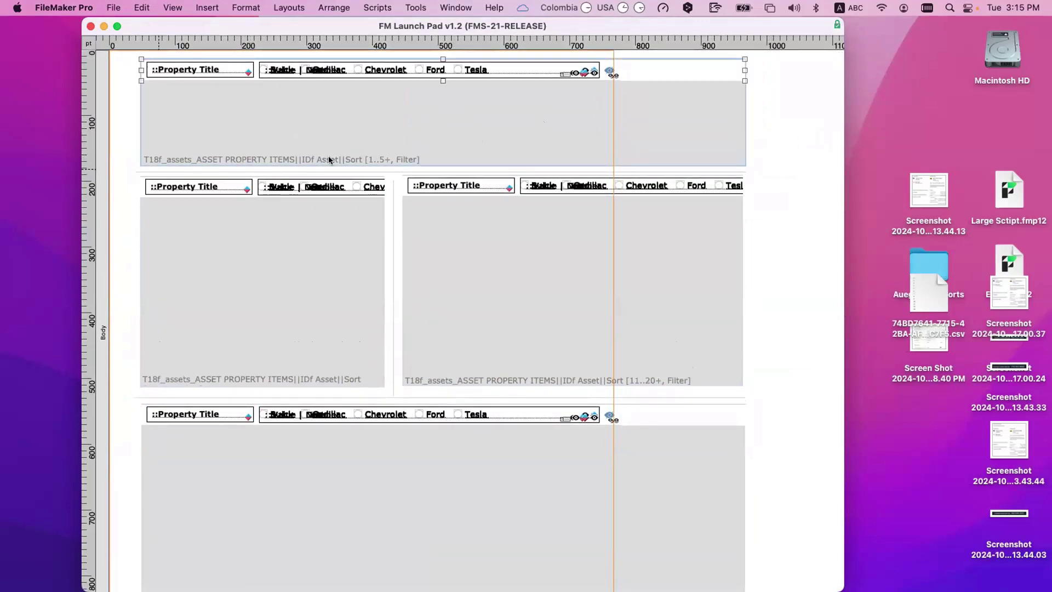
Change the initial row of the narrow left portal below the top line, keeping 10 rows.
{"action": "double_click", "coordinate": [266, 261]}
{"action": "left_click", "coordinate": [527, 274]}
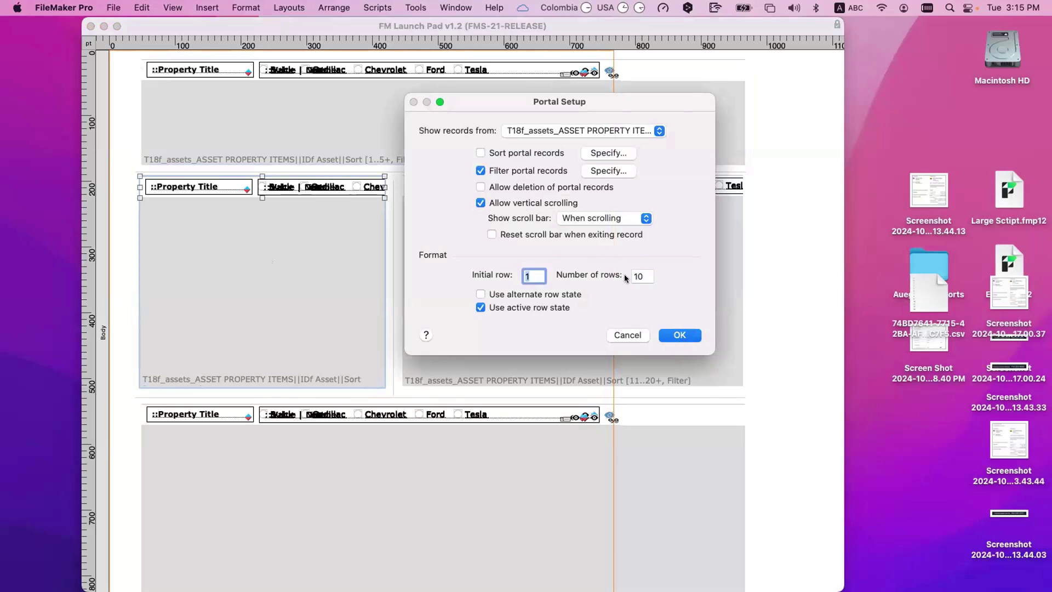
{"action": "left_click", "coordinate": [639, 276]}
{"action": "left_click", "coordinate": [678, 335]}
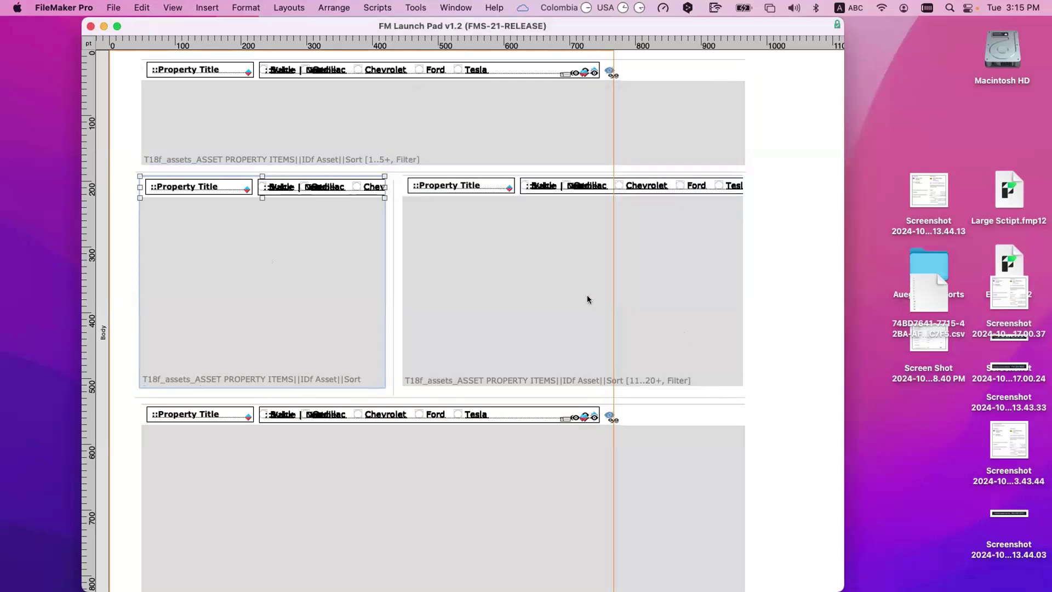
Set the initial row of the right portal in the middle section to 17, keeping 10 rows.
{"action": "double_click", "coordinate": [587, 299]}
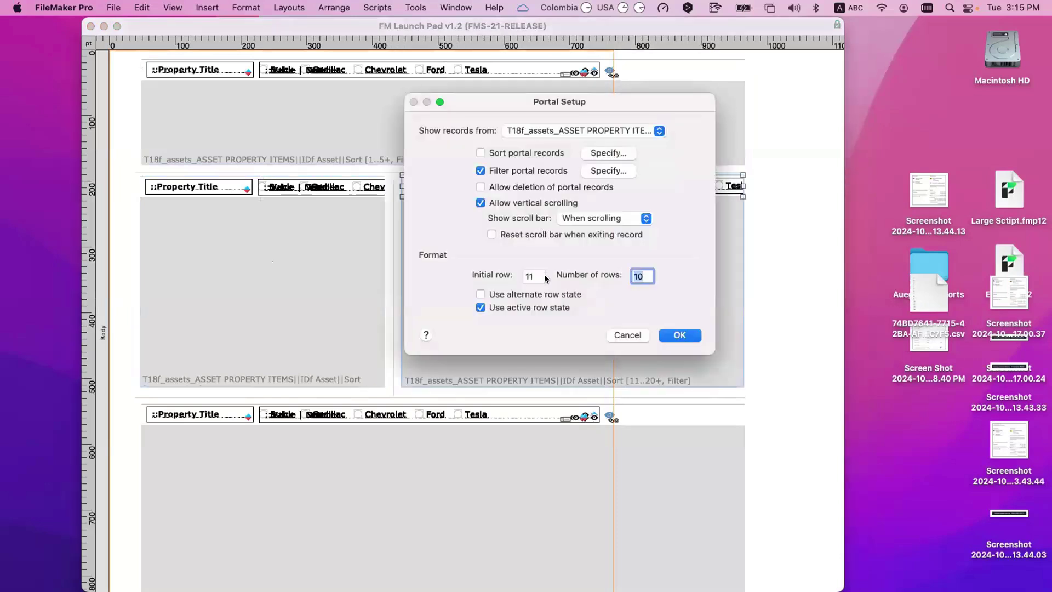
{"action": "key", "text": "shift+Tab"}
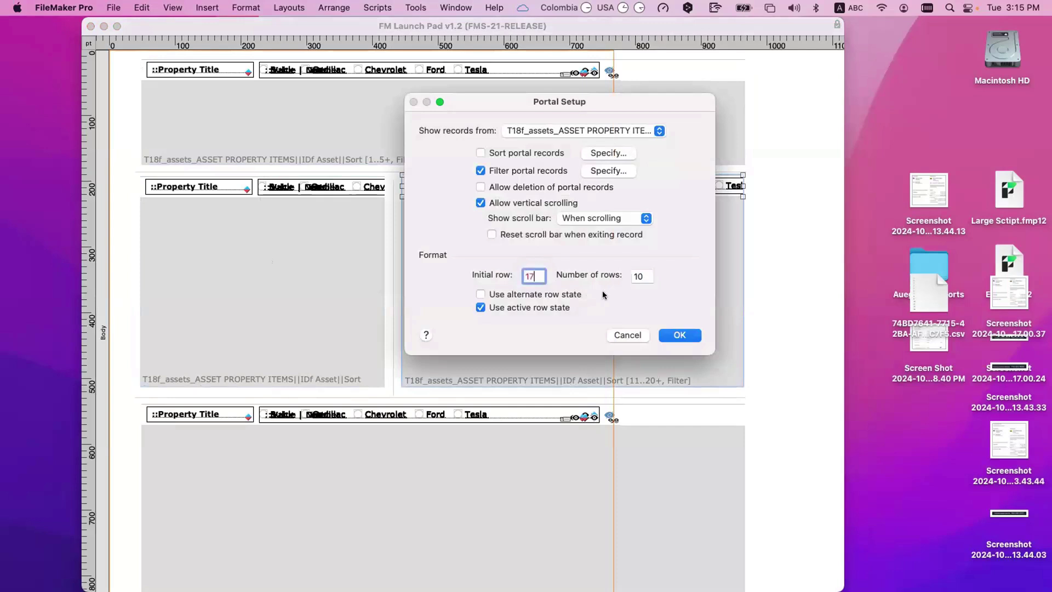
{"action": "left_click", "coordinate": [673, 334]}
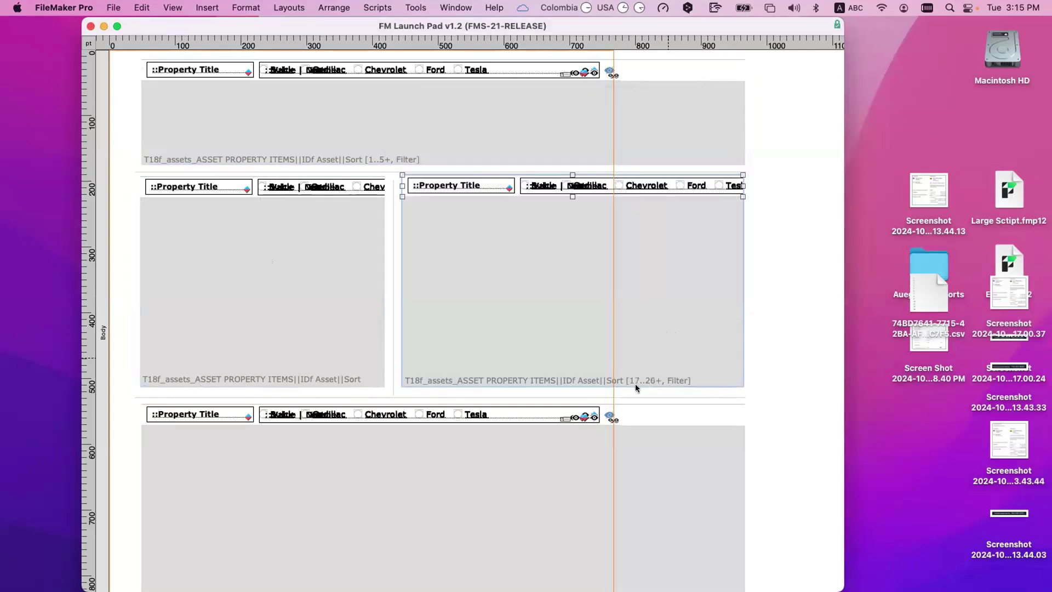
Set the initial row of the wide bottom portal to 27, keeping 10 rows.
{"action": "scroll", "coordinate": [300, 451], "scroll_direction": "down", "scroll_amount": 5}
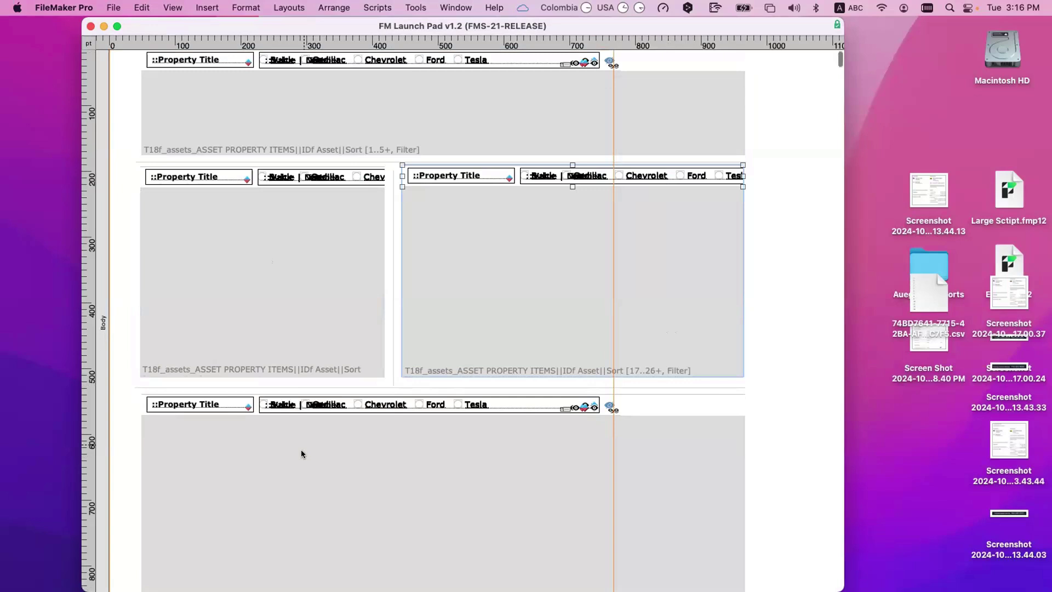
{"action": "double_click", "coordinate": [329, 421]}
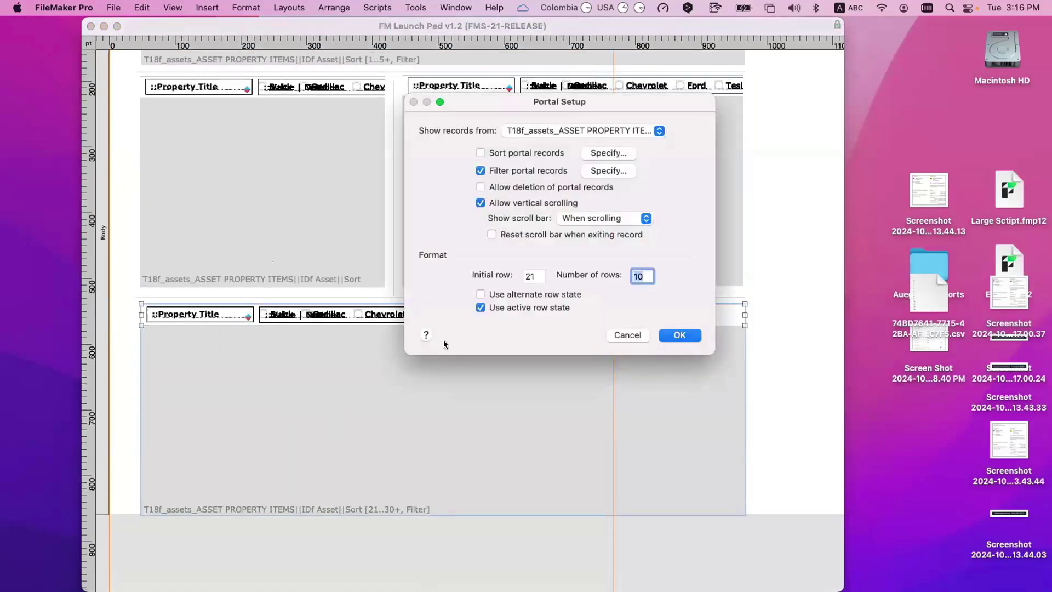
{"action": "left_click", "coordinate": [526, 272]}
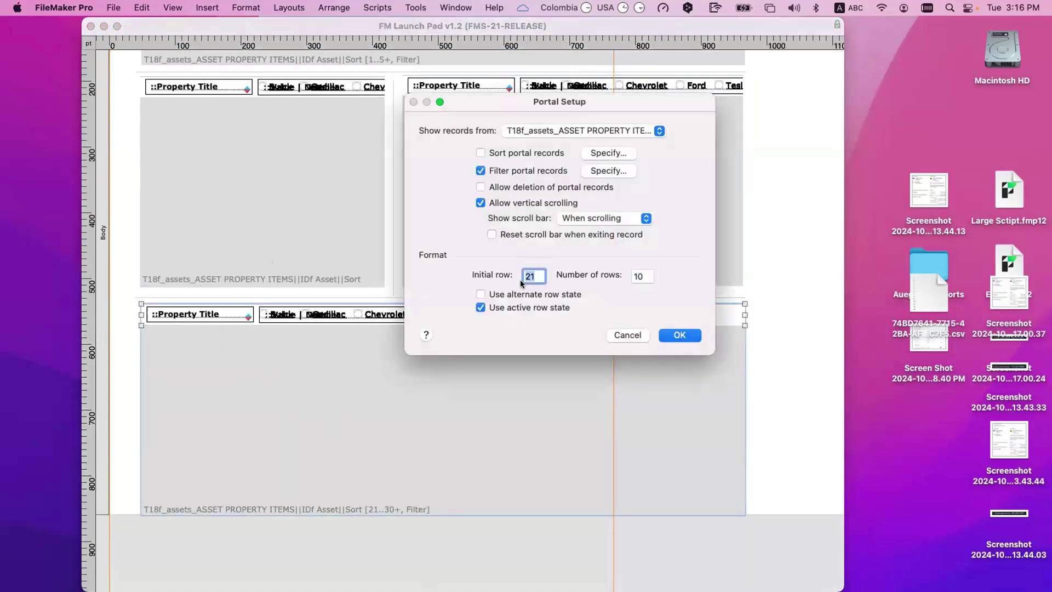
{"action": "type", "text": "2"}
{"action": "key", "text": "Return"}
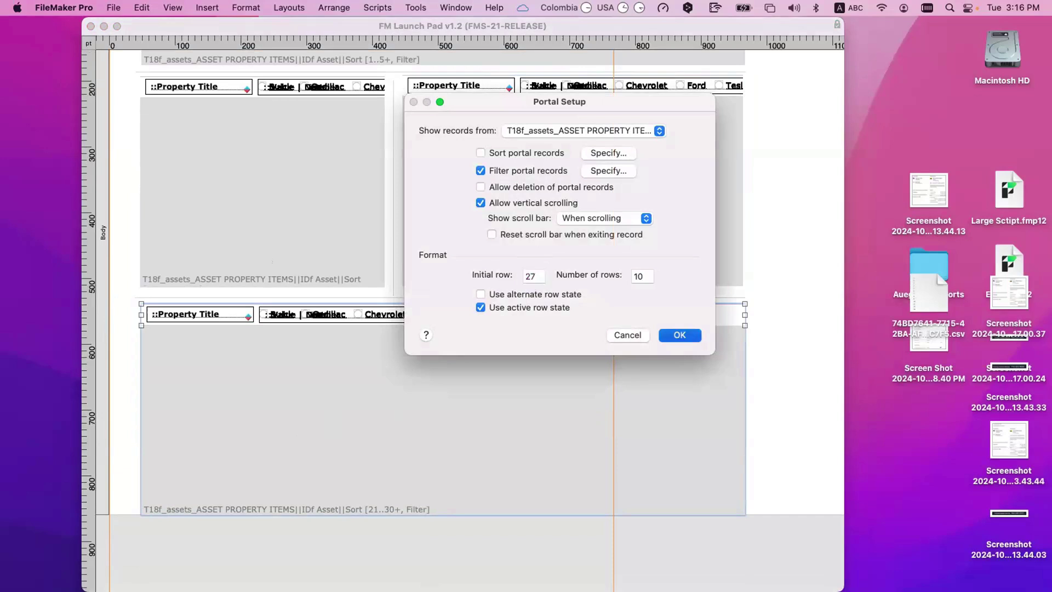
Narrow the bottom portal to the width of the left portal above it and place a copy beside it.
{"action": "scroll", "coordinate": [463, 312], "scroll_direction": "down", "scroll_amount": 4}
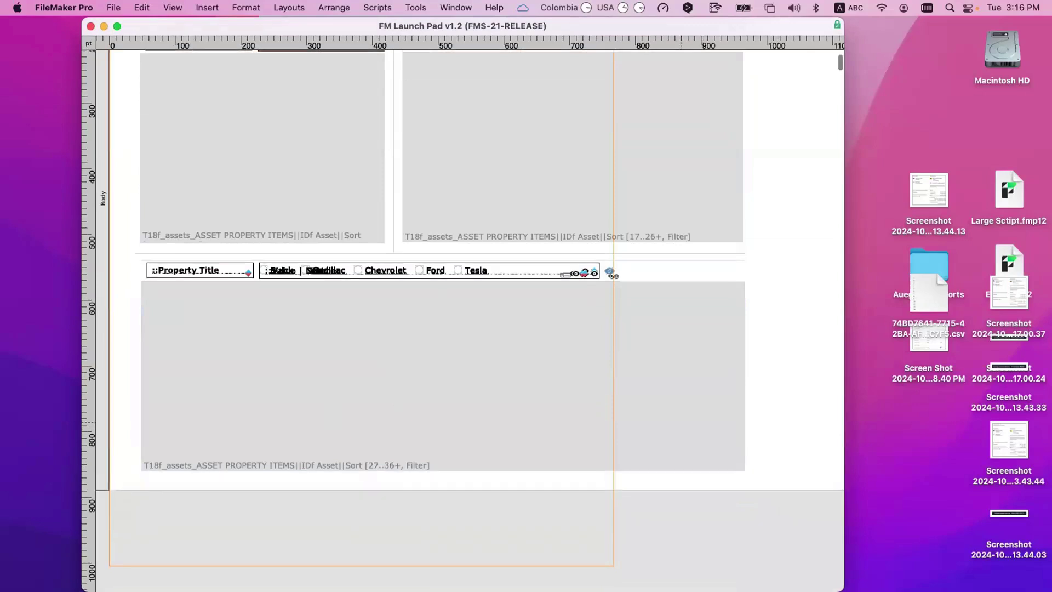
{"action": "scroll", "coordinate": [462, 312], "scroll_direction": "up", "scroll_amount": 10}
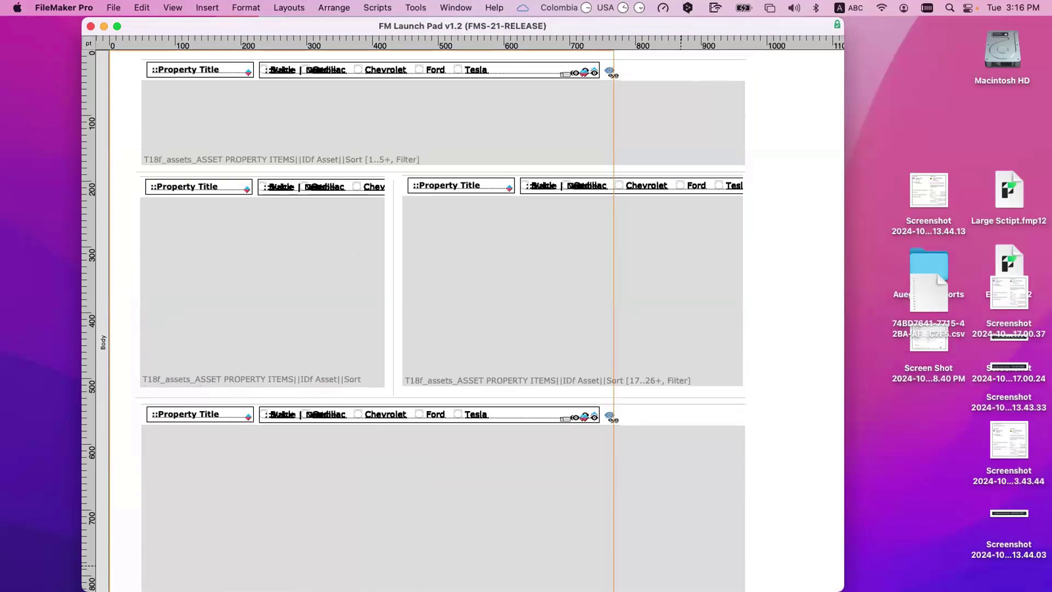
{"action": "scroll", "coordinate": [463, 318], "scroll_direction": "down", "scroll_amount": 2}
{"action": "scroll", "coordinate": [463, 317], "scroll_direction": "up", "scroll_amount": 2}
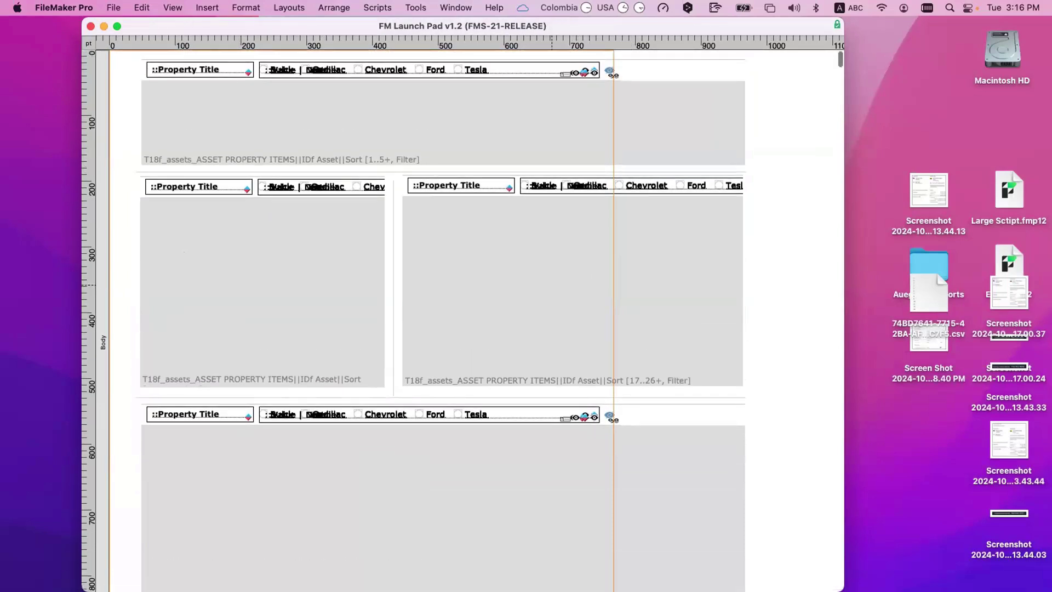
{"action": "scroll", "coordinate": [463, 318], "scroll_direction": "down", "scroll_amount": 3}
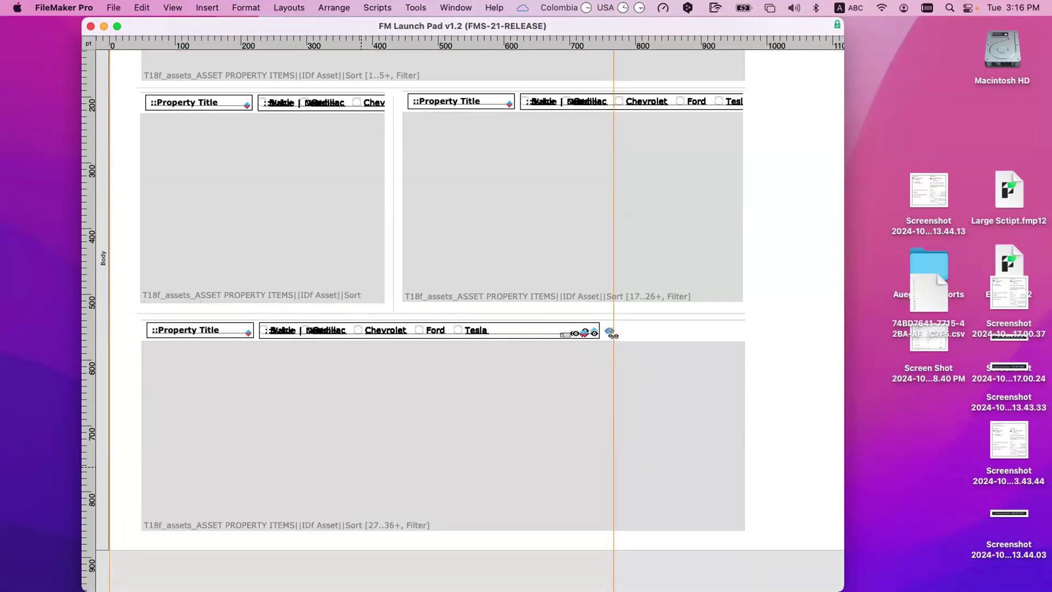
{"action": "left_click", "coordinate": [657, 431]}
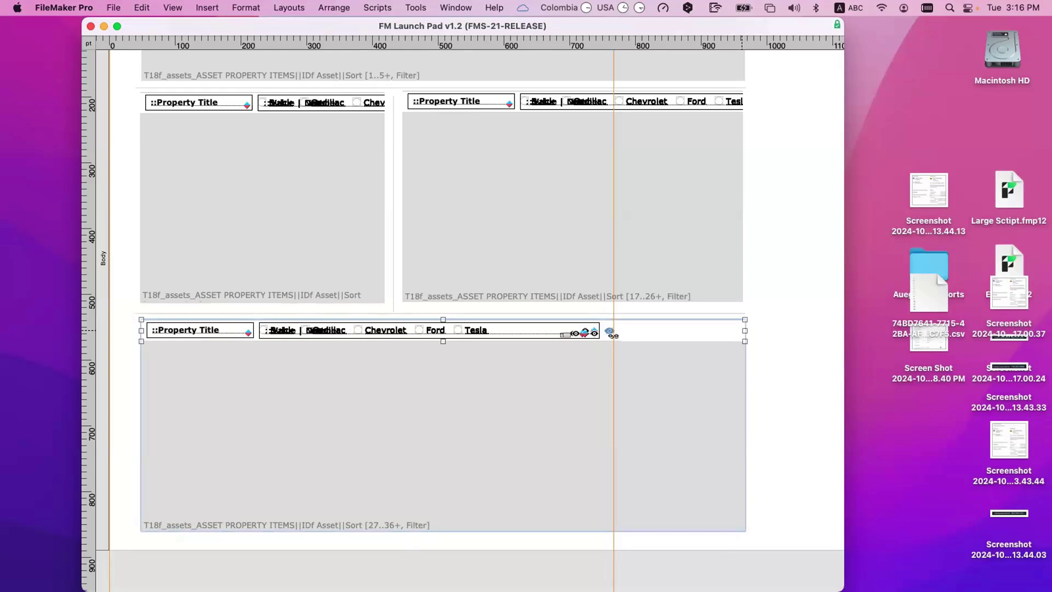
{"action": "left_click_drag", "start_coordinate": [745, 330], "coordinate": [383, 330]}
{"action": "left_click_drag", "start_coordinate": [331, 388], "coordinate": [594, 391]}
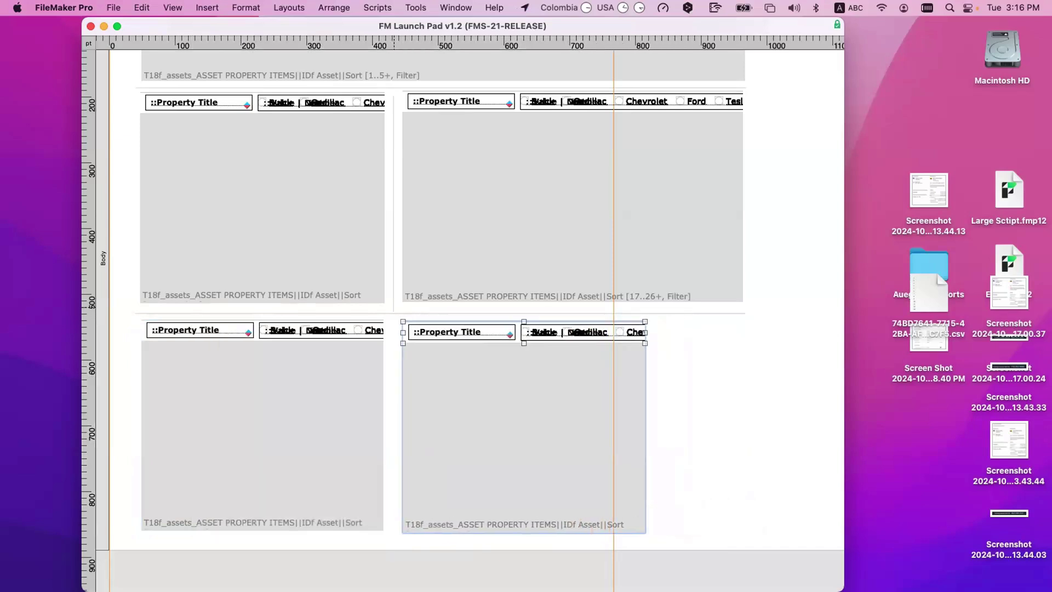
Place a copy of the vertical line between the two bottom portals and widen the right one to match the portal above.
{"action": "left_click", "coordinate": [393, 306]}
{"action": "left_click_drag", "start_coordinate": [393, 307], "coordinate": [392, 531]}
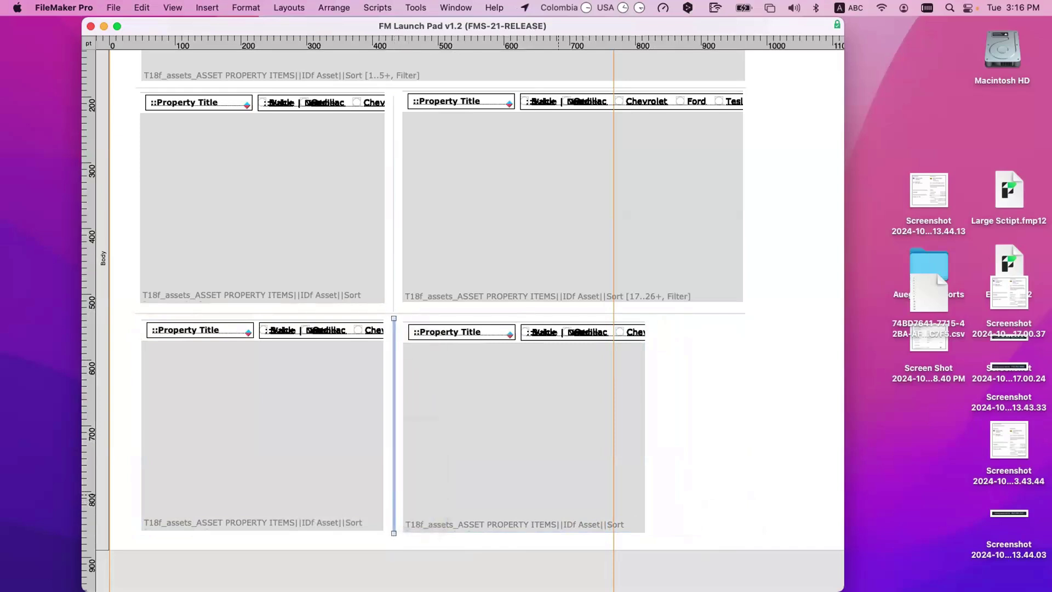
{"action": "left_click", "coordinate": [645, 331]}
{"action": "left_click_drag", "start_coordinate": [645, 332], "coordinate": [743, 332]}
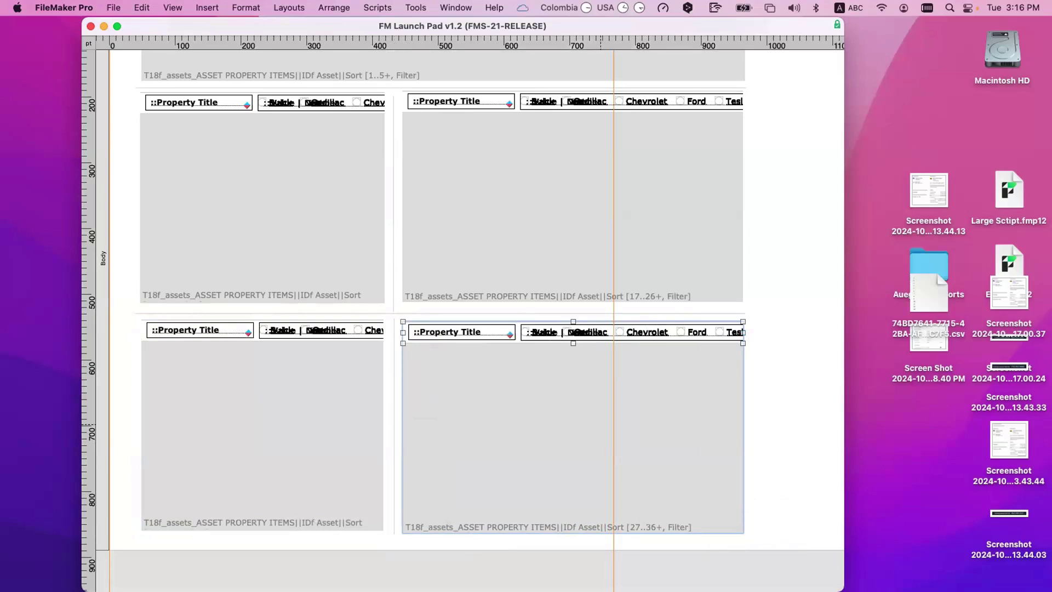
Keep the bottom left portal starting at row 27 and set the bottom right portal's initial row to 37, with 10 rows.
{"action": "double_click", "coordinate": [263, 422]}
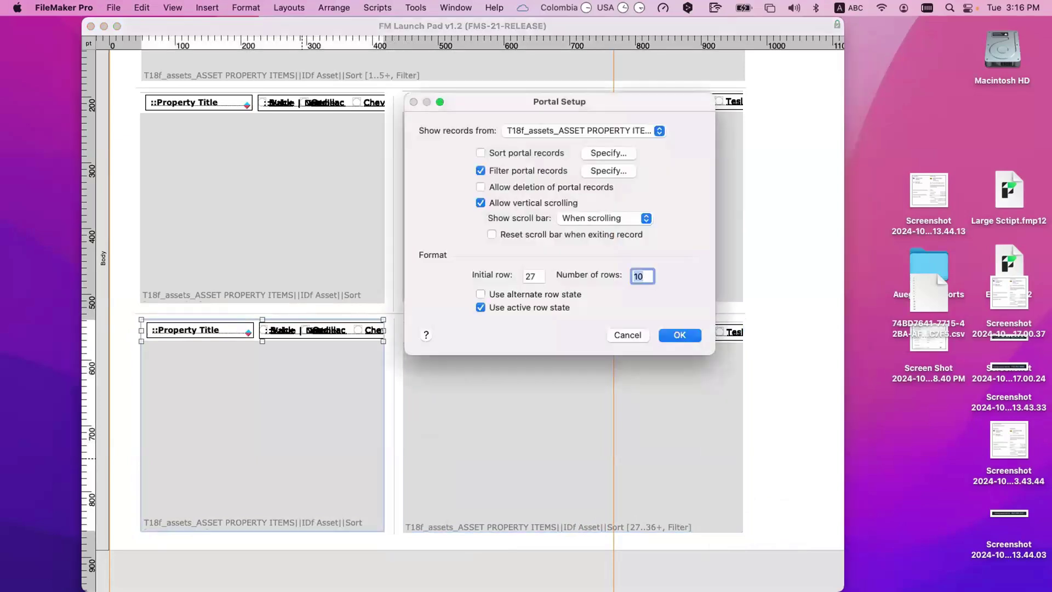
{"action": "key", "text": "Return"}
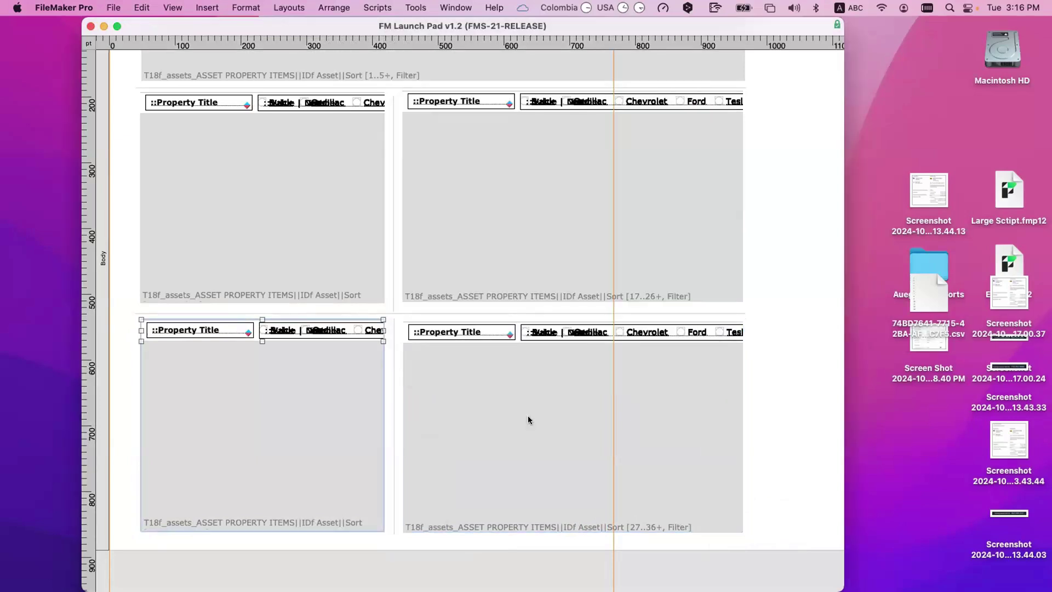
{"action": "double_click", "coordinate": [529, 420]}
{"action": "double_click", "coordinate": [530, 274]}
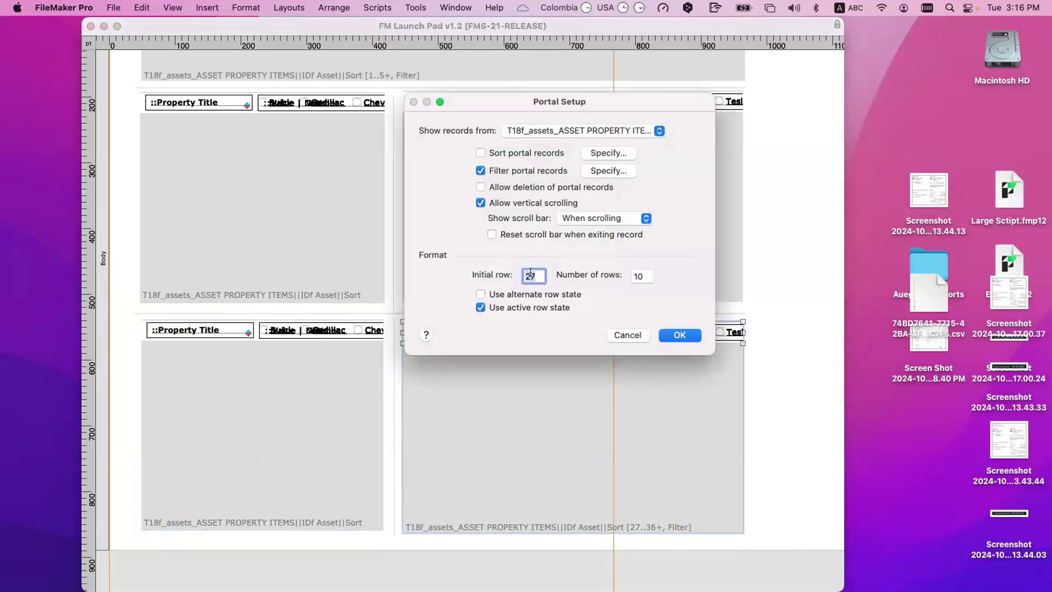
{"action": "type", "text": "37"}
{"action": "key", "text": "Return"}
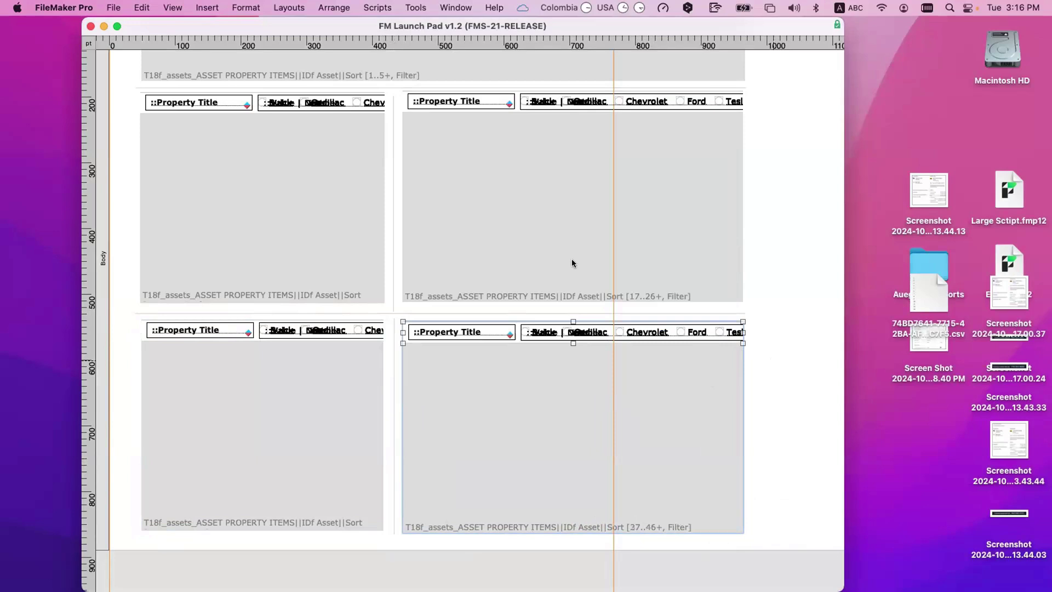
{"action": "scroll", "coordinate": [570, 259], "scroll_direction": "up", "scroll_amount": 3}
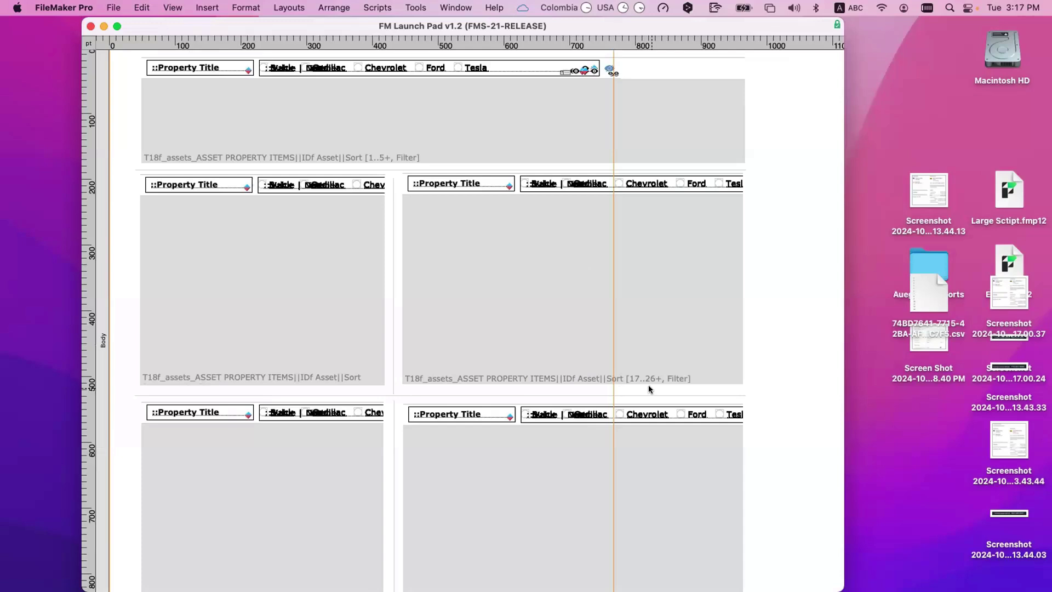
{"action": "scroll", "coordinate": [372, 80], "scroll_direction": "down", "scroll_amount": 1}
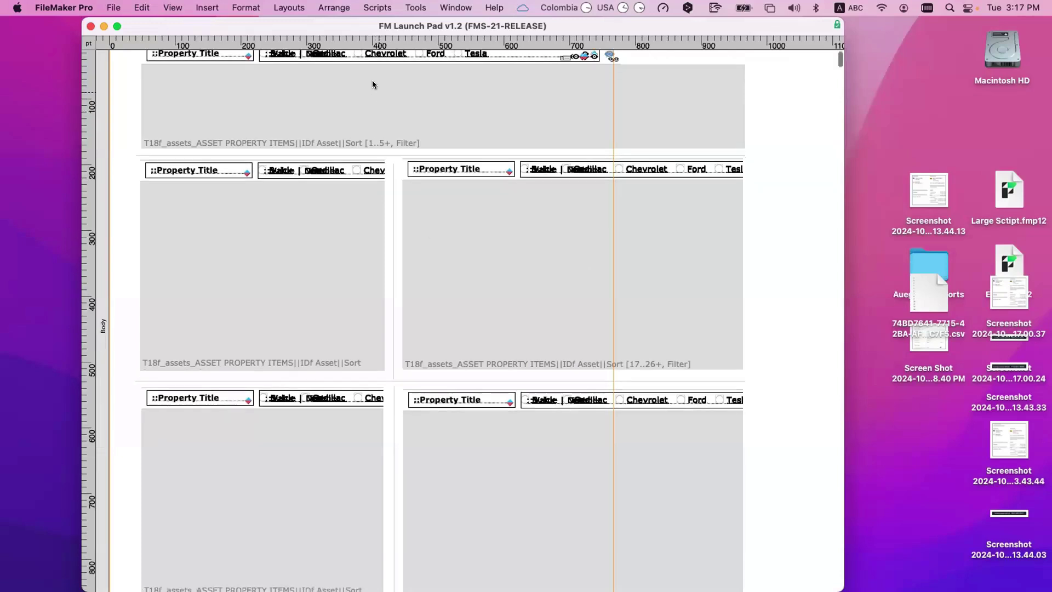
{"action": "scroll", "coordinate": [372, 80], "scroll_direction": "up", "scroll_amount": 1}
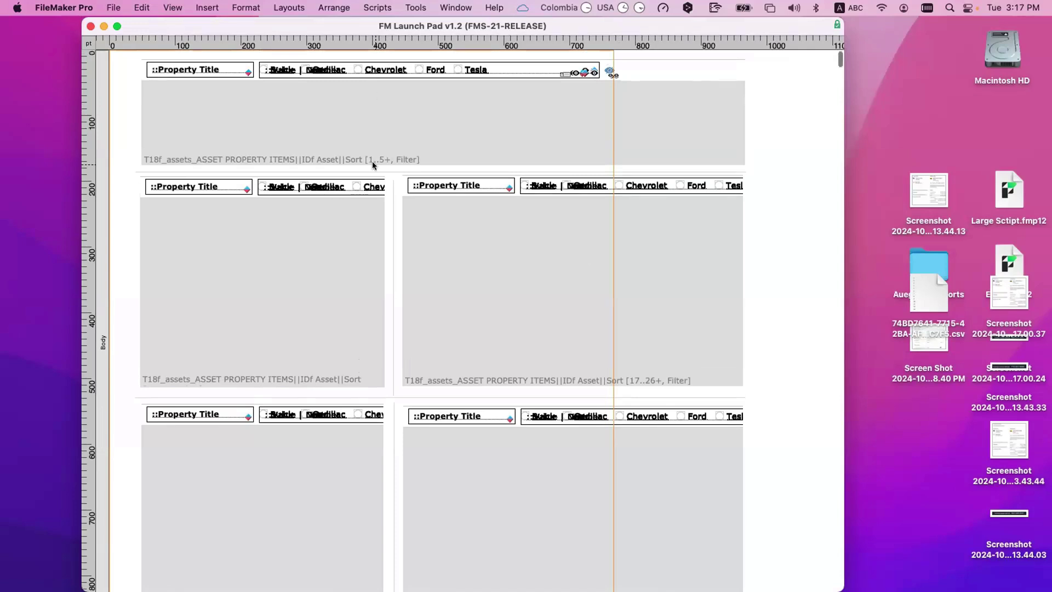
{"action": "scroll", "coordinate": [326, 194], "scroll_direction": "down", "scroll_amount": 1}
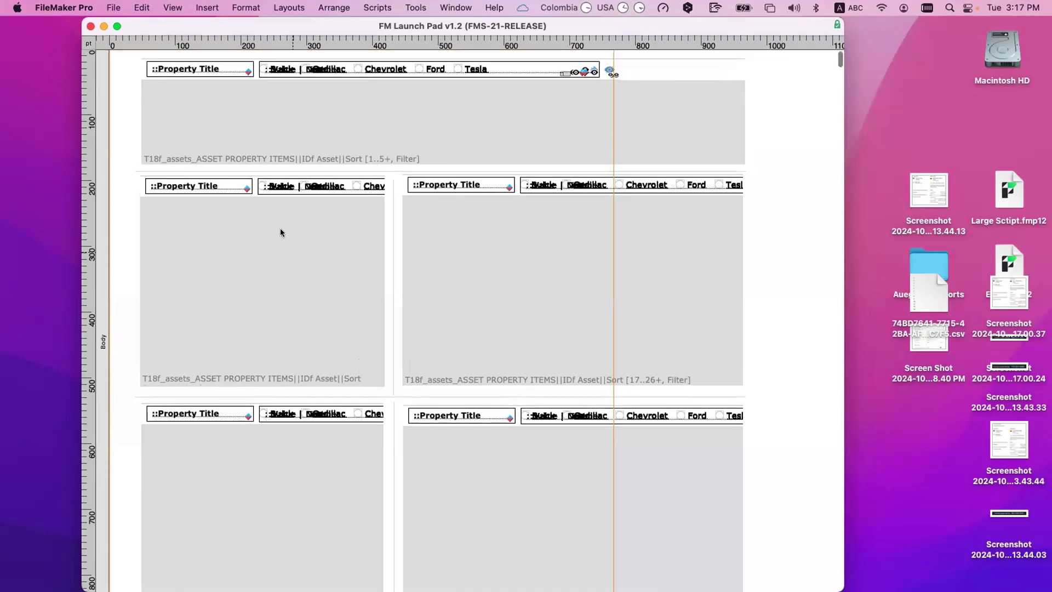
{"action": "scroll", "coordinate": [276, 395], "scroll_direction": "down", "scroll_amount": 1}
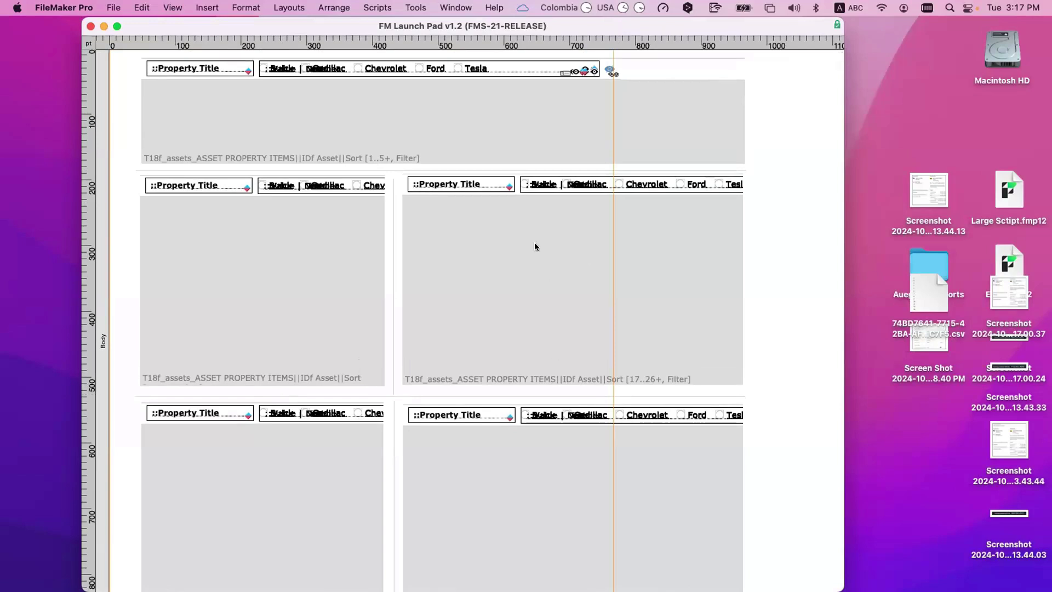
{"action": "scroll", "coordinate": [528, 241], "scroll_direction": "down", "scroll_amount": 2}
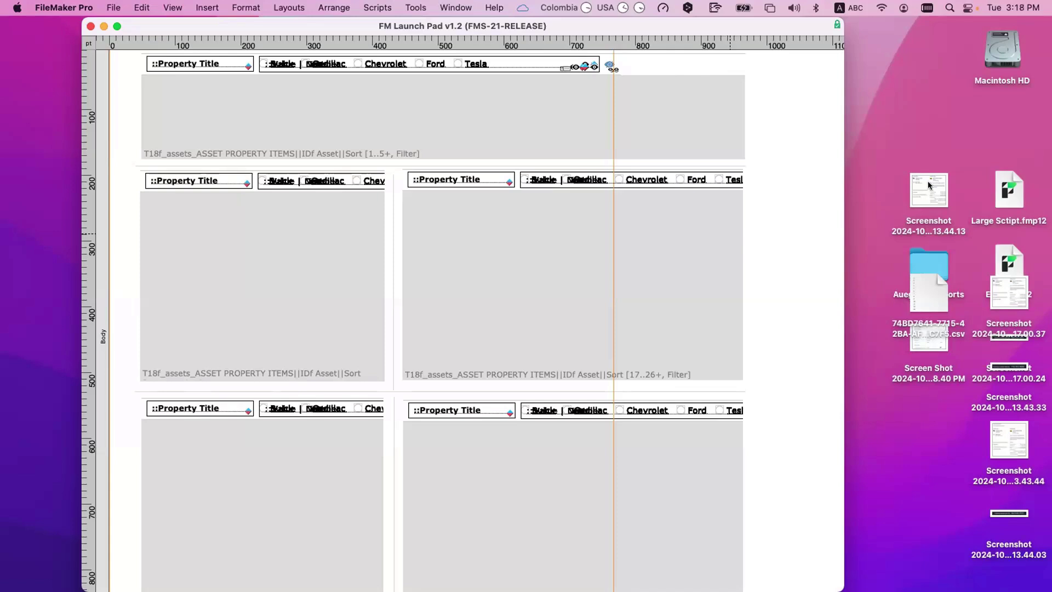
Select the right portal in the middle section and show the layout's status toolbar.
{"action": "left_click", "coordinate": [607, 234]}
{"action": "key", "text": "super+alt+s"}
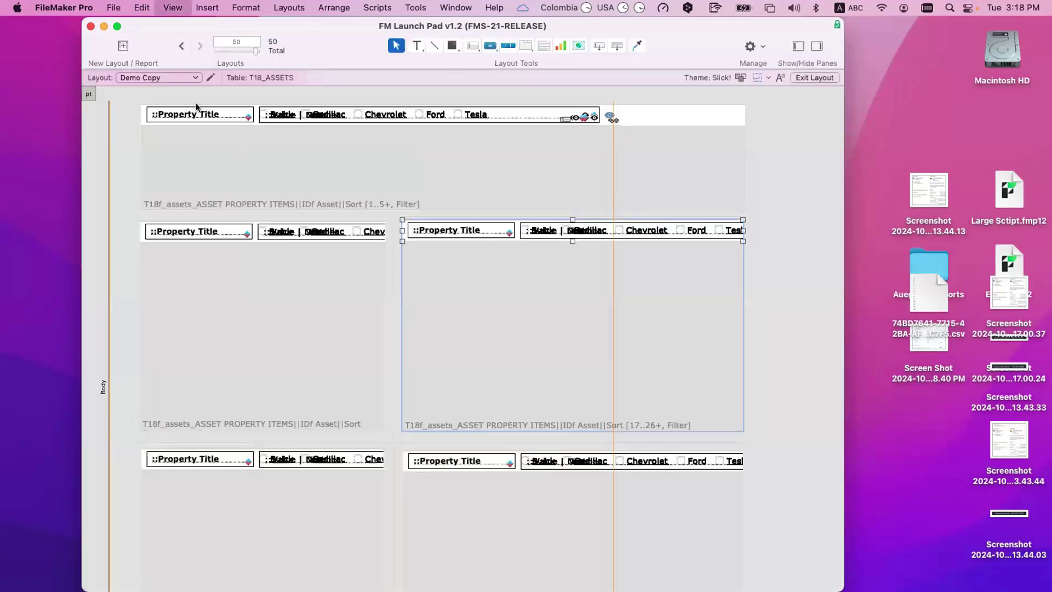
Switch to the L840_System Data Entry layout in Browse mode and show its Asset Property Fields in a wider window.
{"action": "left_click", "coordinate": [143, 77]}
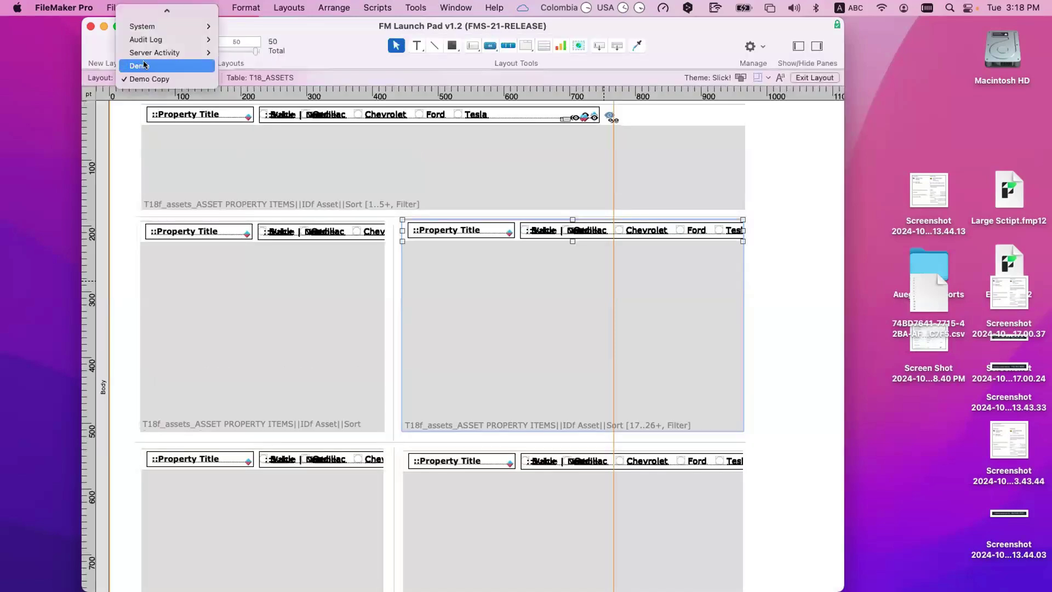
{"action": "mouse_move", "coordinate": [180, 74]}
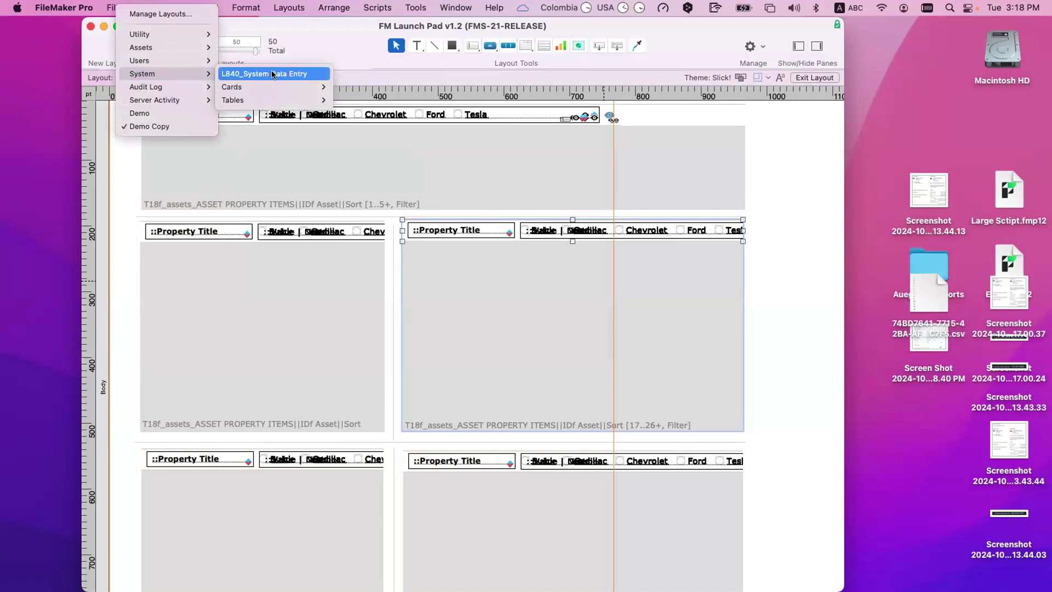
{"action": "left_click", "coordinate": [383, 213]}
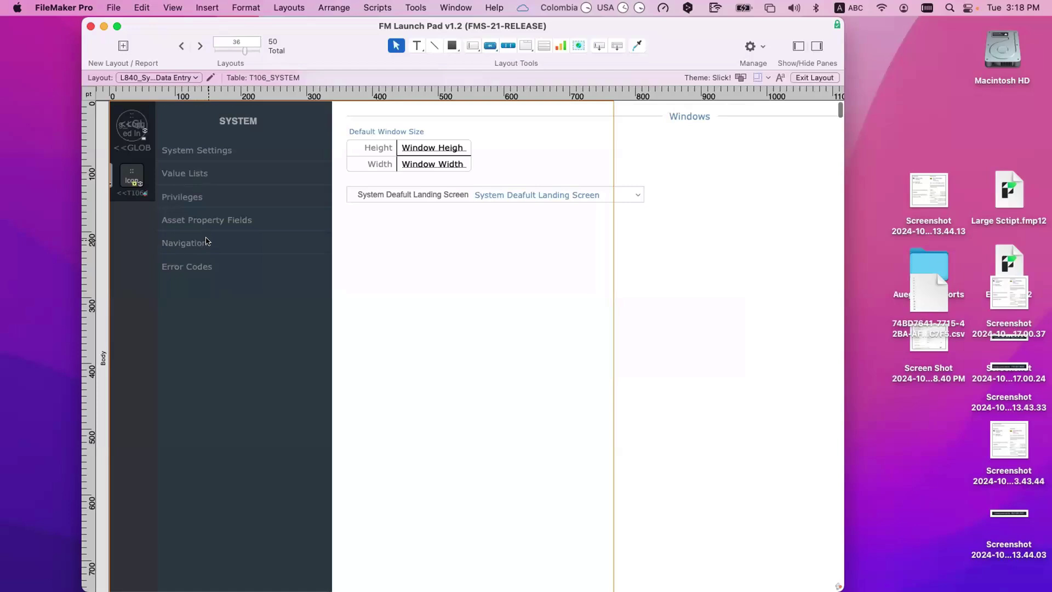
{"action": "key", "text": "super+b"}
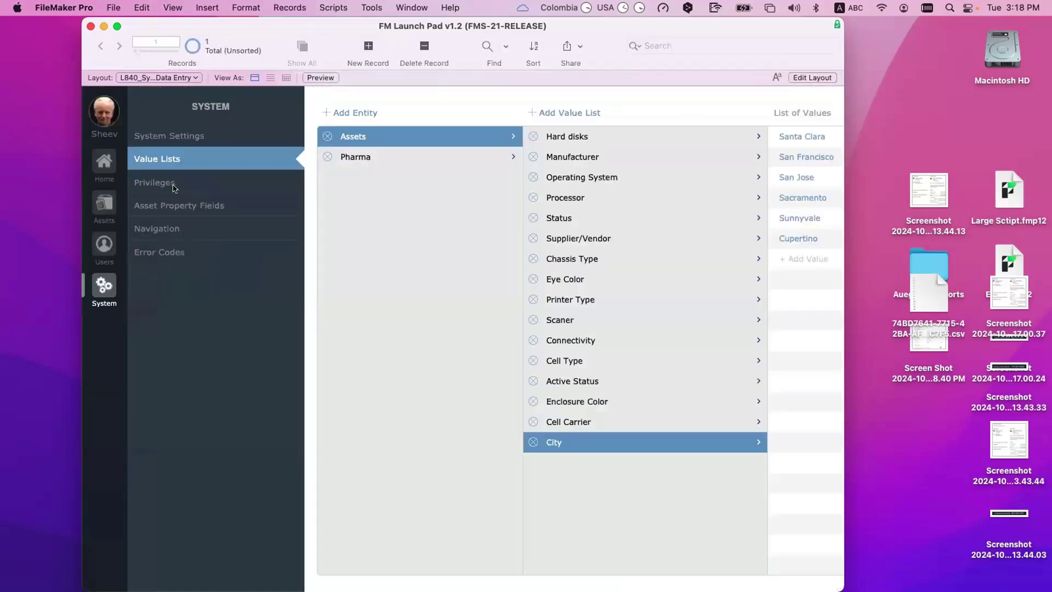
{"action": "left_click", "coordinate": [183, 206]}
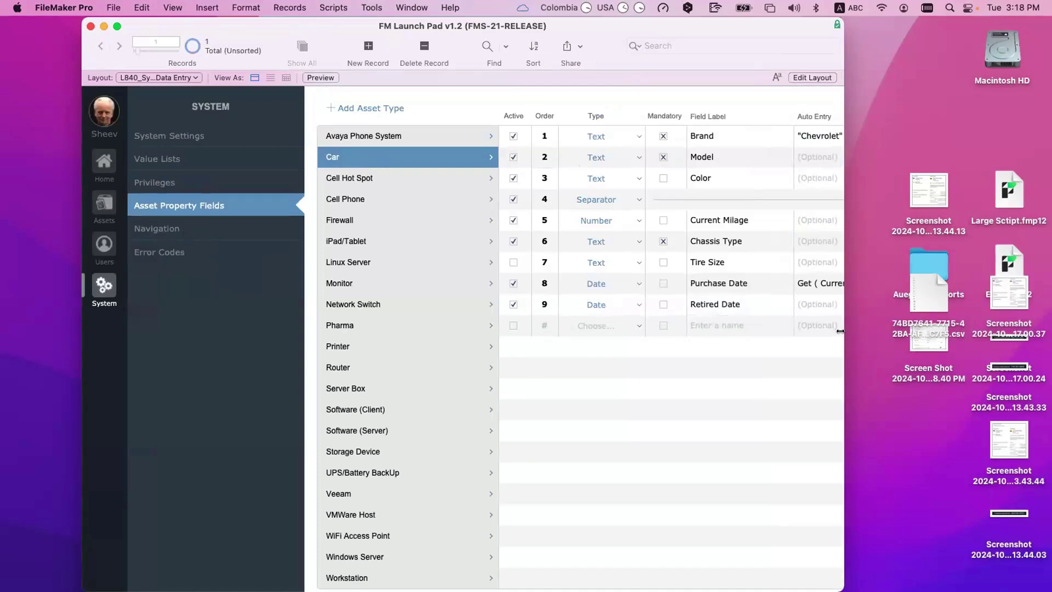
{"action": "left_click_drag", "start_coordinate": [838, 330], "coordinate": [1016, 353]}
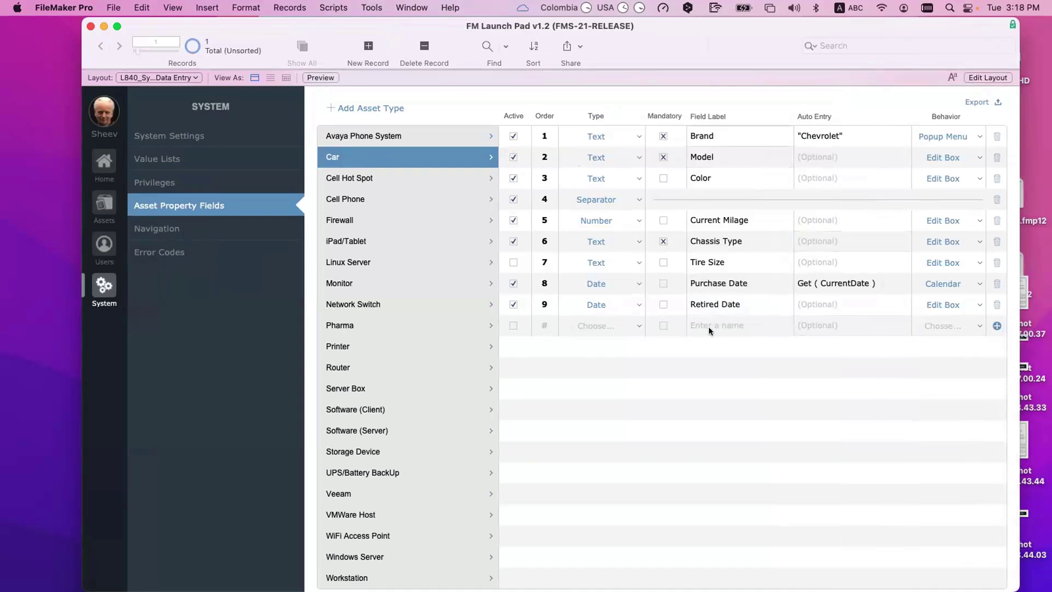
Examine the property fields of the Cell Phone and Car asset types and the behavior options for Car's first field.
{"action": "left_click", "coordinate": [393, 199]}
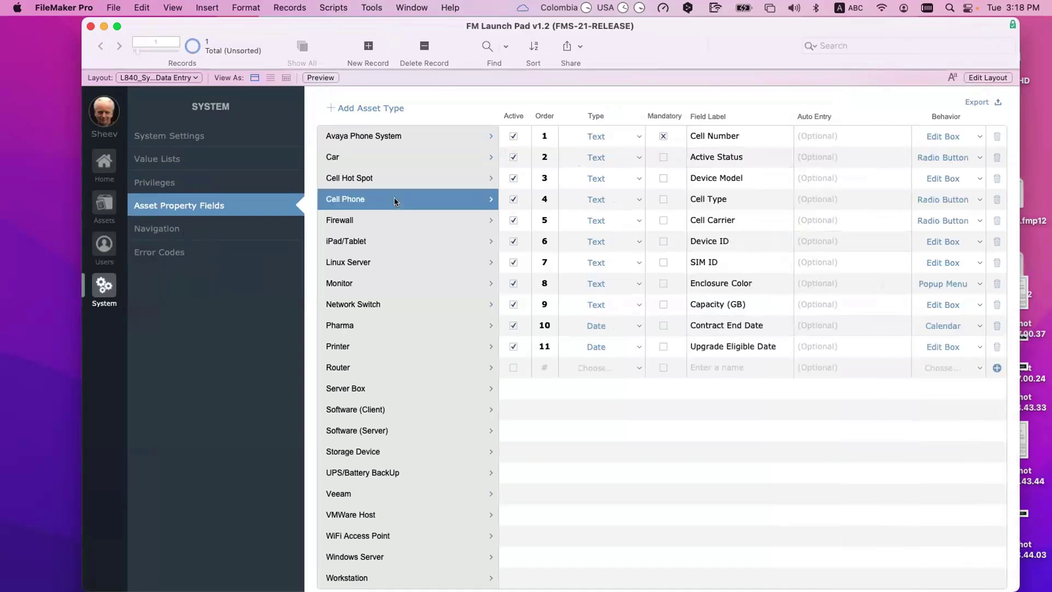
{"action": "left_click", "coordinate": [379, 166]}
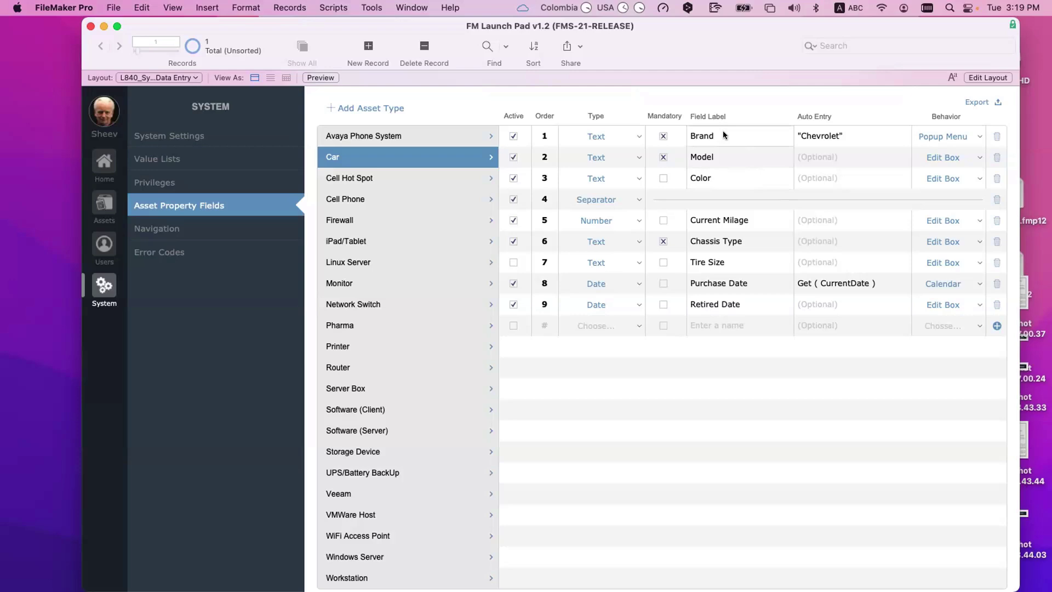
{"action": "left_click", "coordinate": [938, 135]}
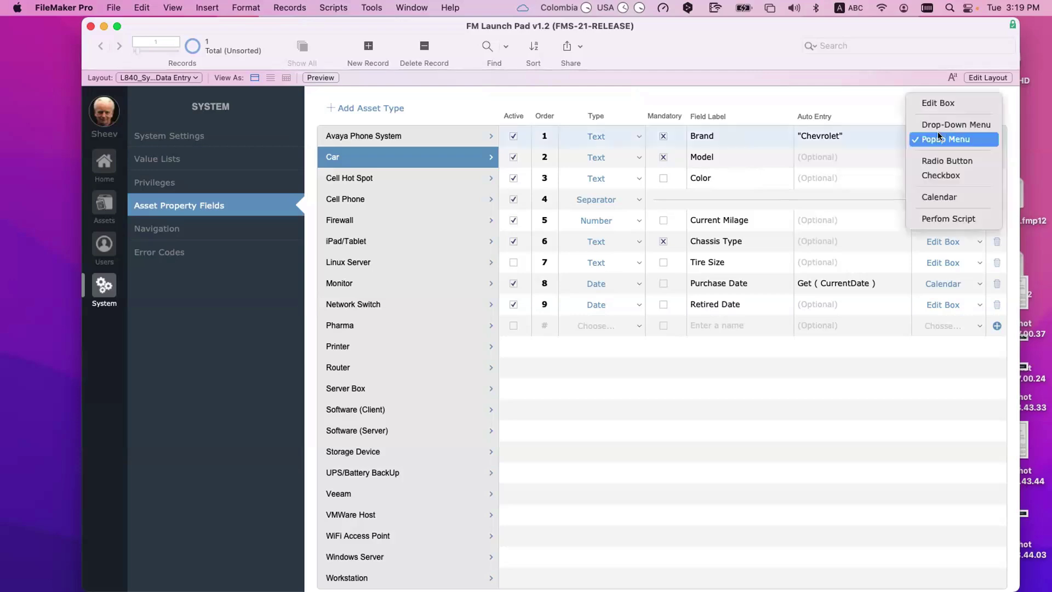
{"action": "left_click", "coordinate": [937, 135]}
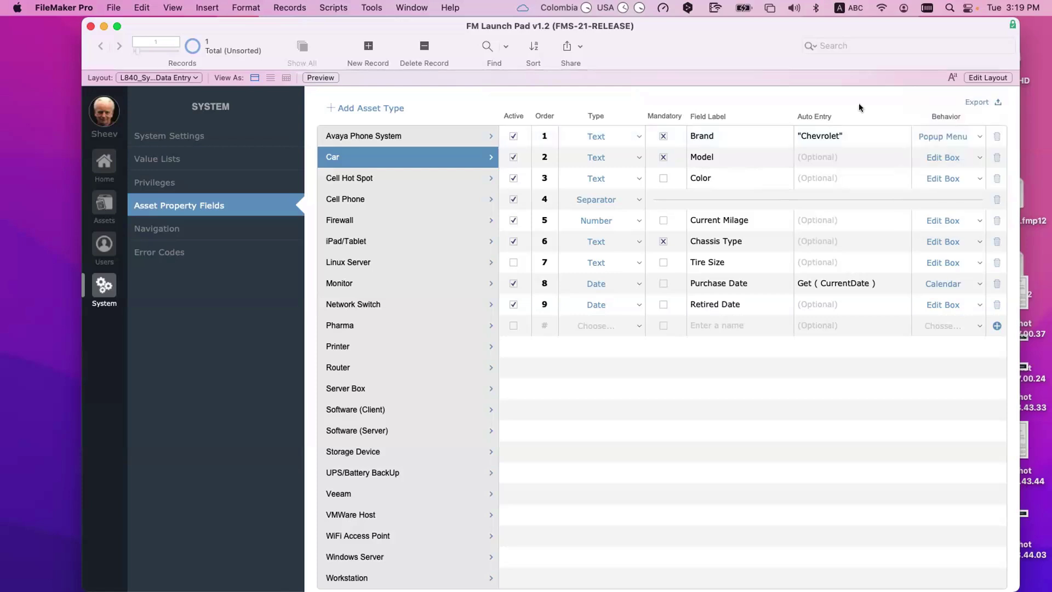
{"action": "left_click", "coordinate": [113, 8]}
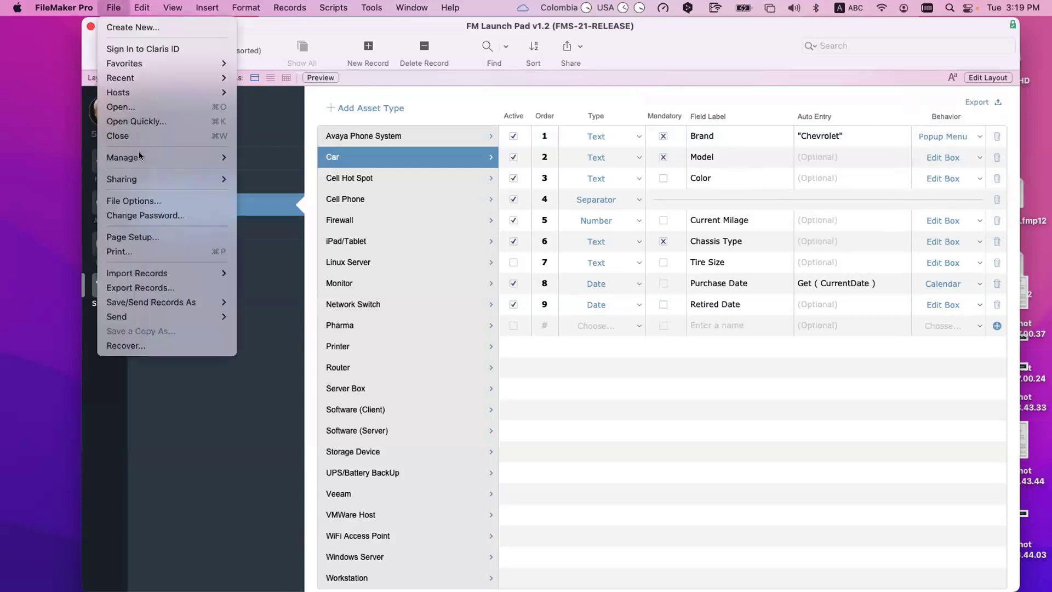
{"action": "mouse_move", "coordinate": [143, 157]}
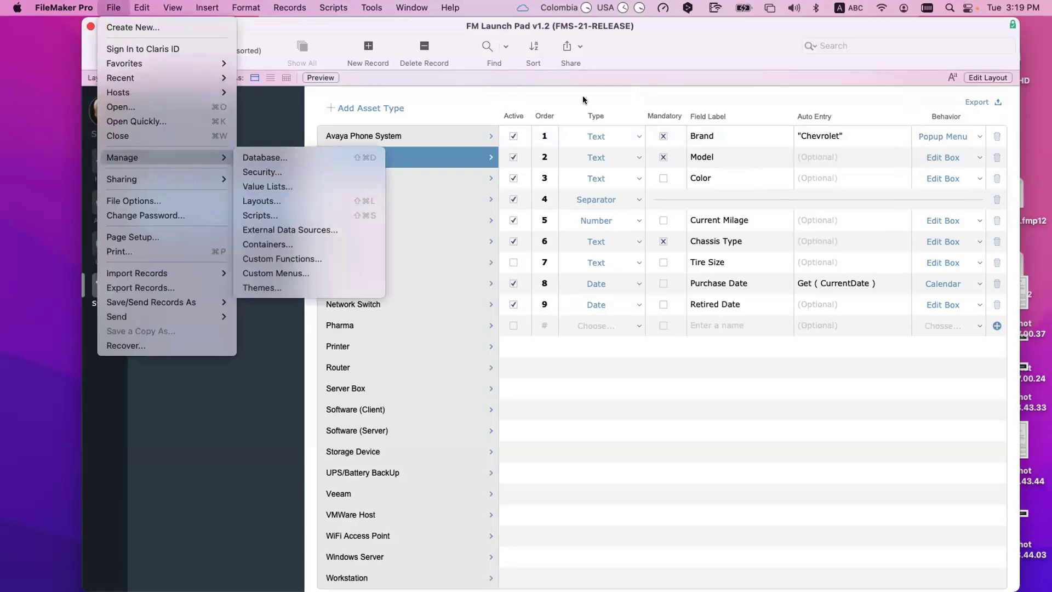
{"action": "left_click", "coordinate": [603, 98]}
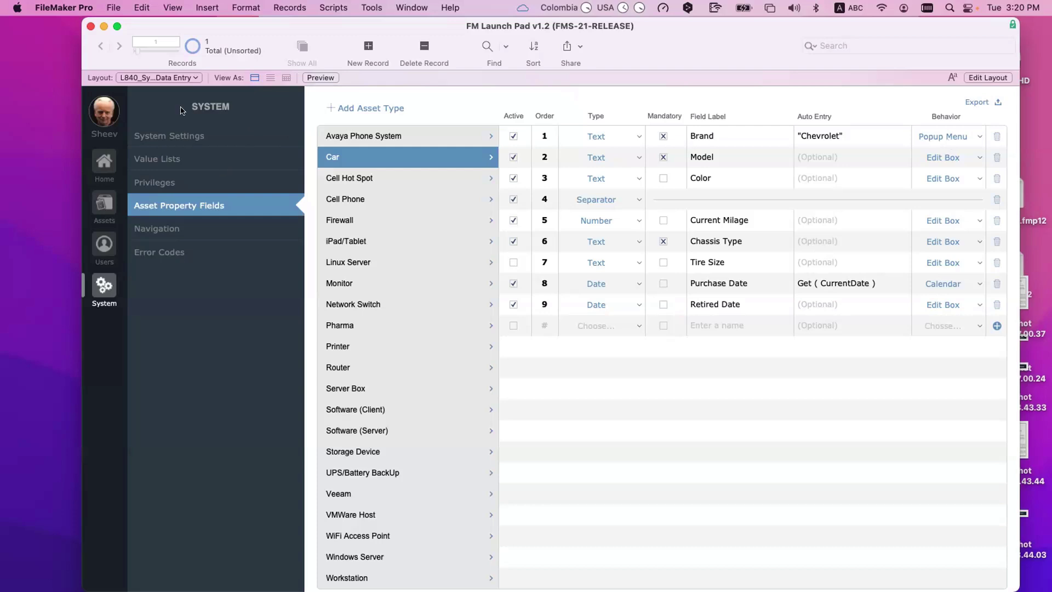
Examine the file's defined value lists, including the custom values of AST_Assets | Conditions, and close the value list manager.
{"action": "left_click_drag", "start_coordinate": [153, 27], "coordinate": [128, 27]}
{"action": "left_click", "coordinate": [113, 7]}
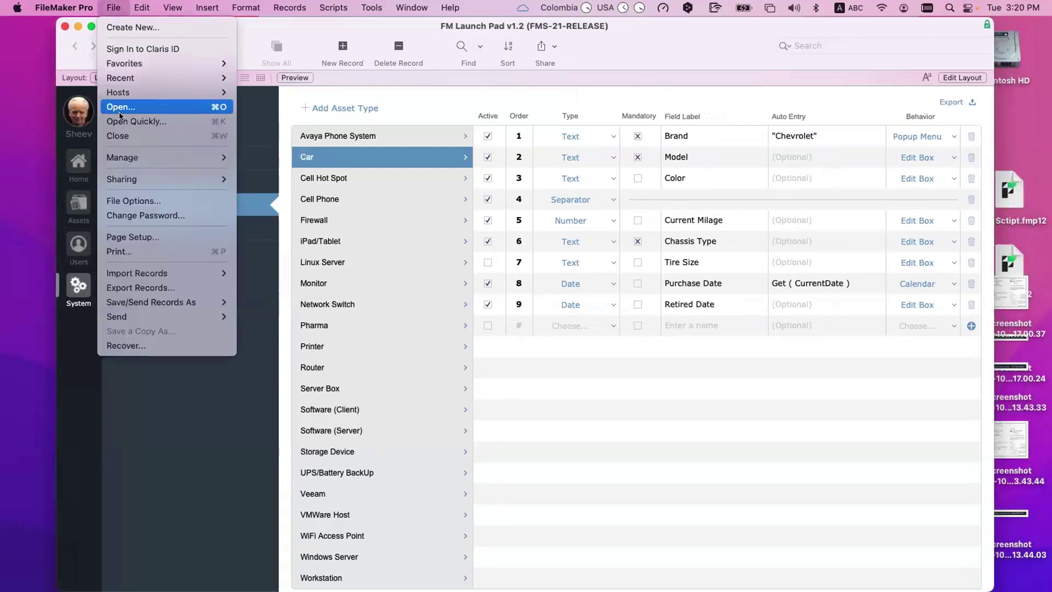
{"action": "mouse_move", "coordinate": [142, 157]}
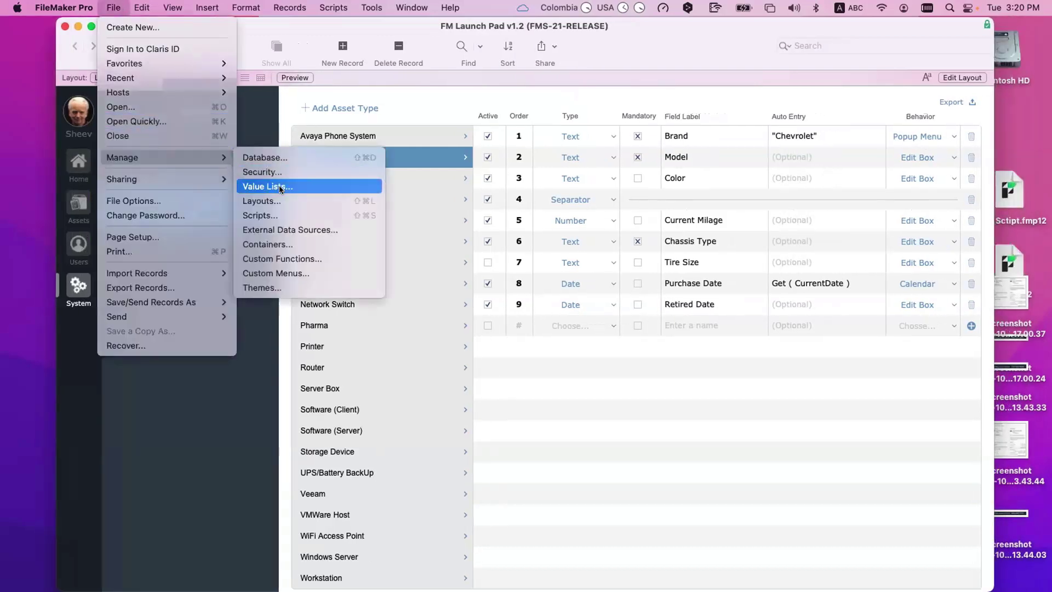
{"action": "left_click", "coordinate": [280, 189]}
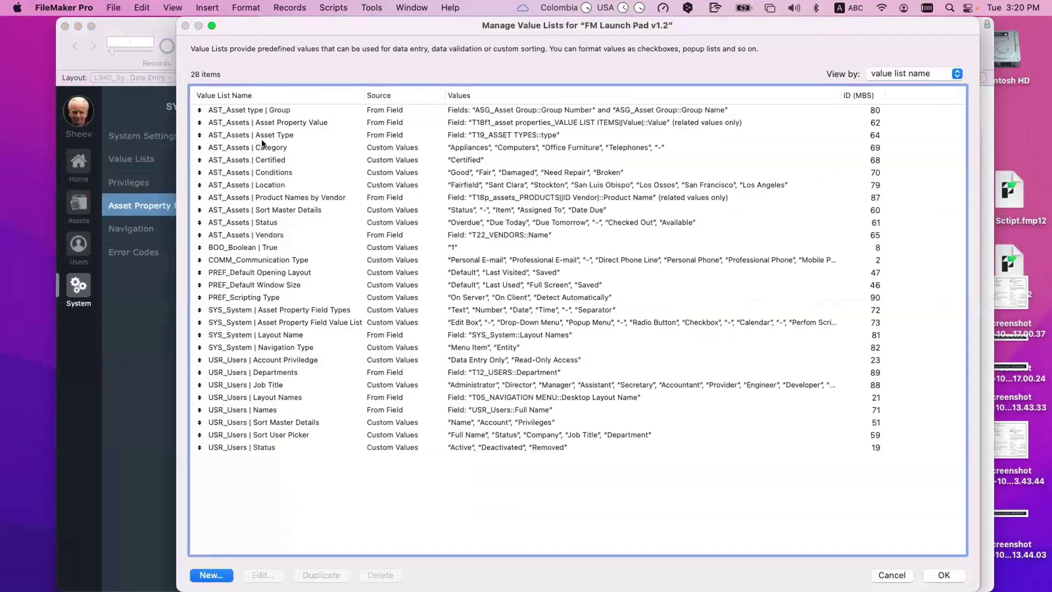
{"action": "left_click", "coordinate": [263, 145]}
{"action": "left_click", "coordinate": [418, 168]}
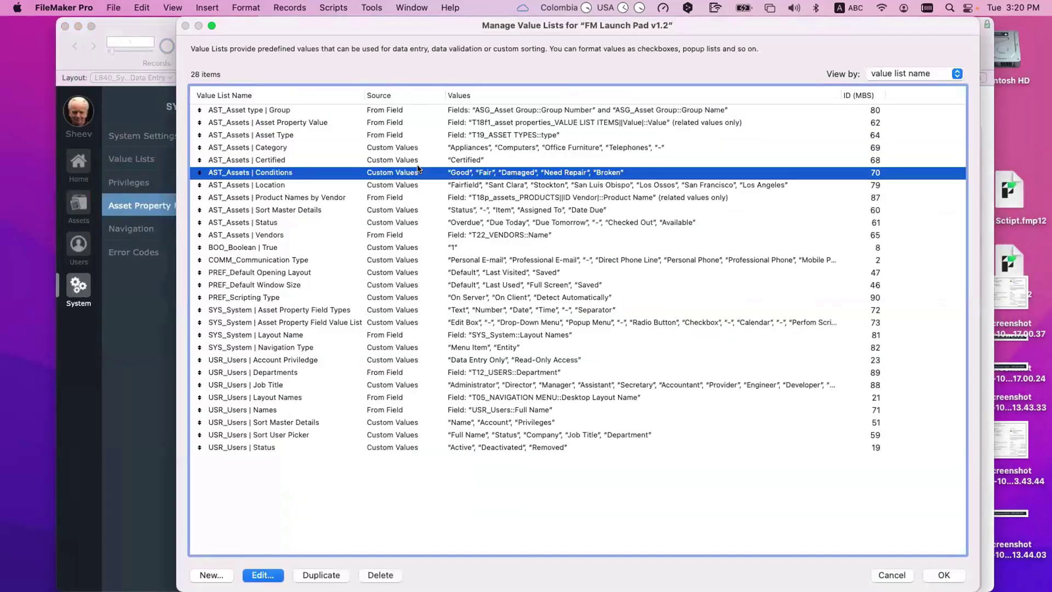
{"action": "double_click", "coordinate": [418, 169]}
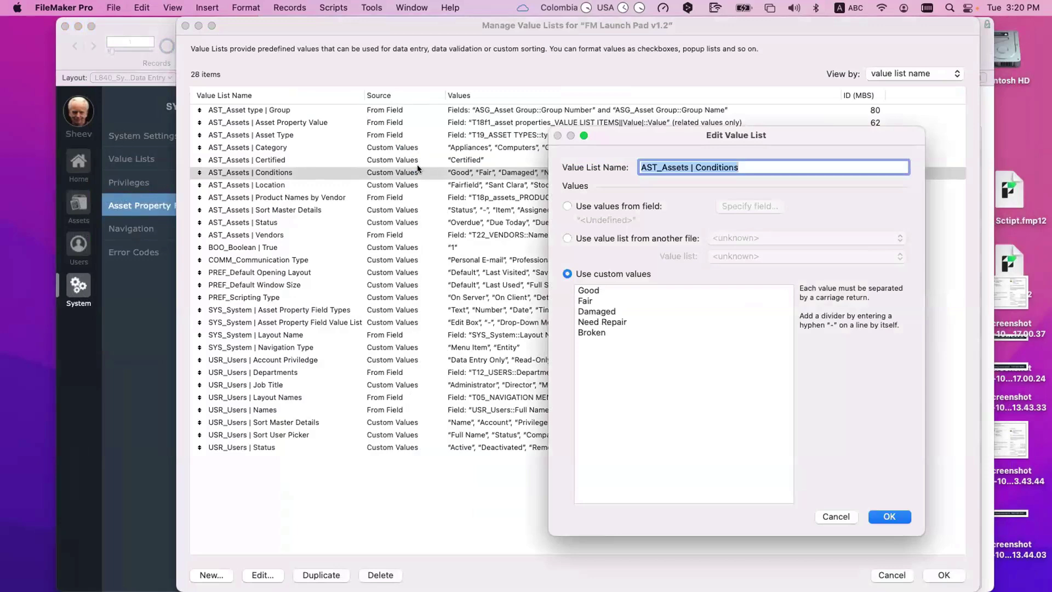
{"action": "key", "text": "Return"}
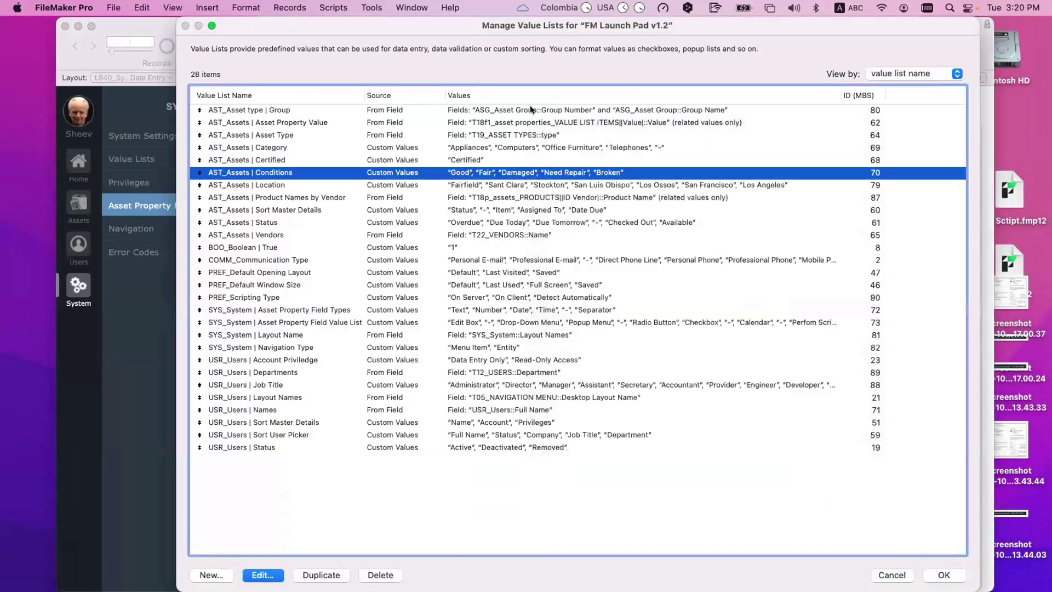
{"action": "key", "text": "Escape"}
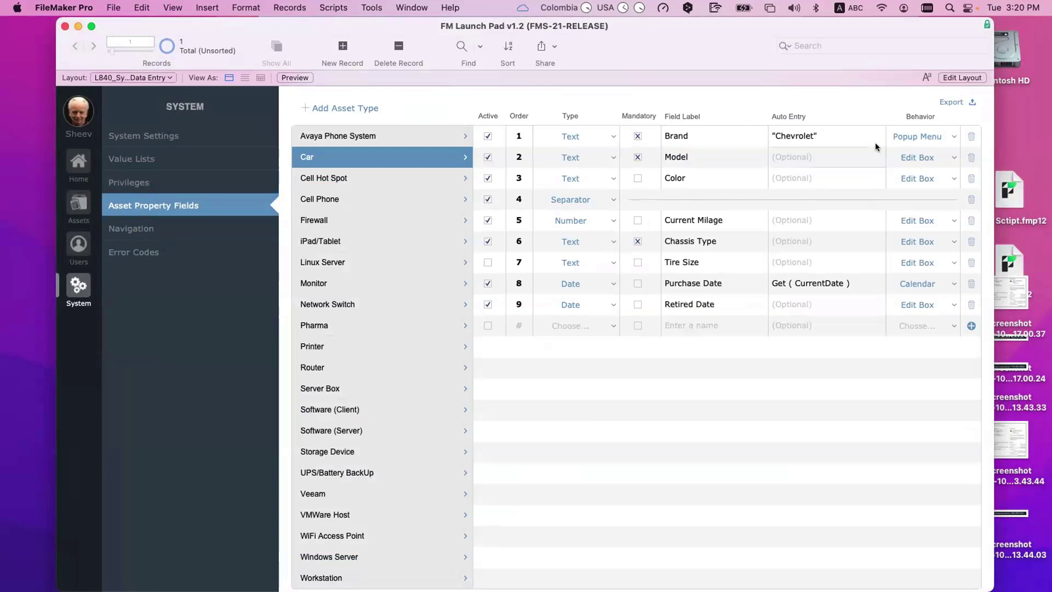
Check the behavior choices and the field label of the Car asset type's Brand property.
{"action": "left_click", "coordinate": [934, 136]}
{"action": "left_click", "coordinate": [934, 131]}
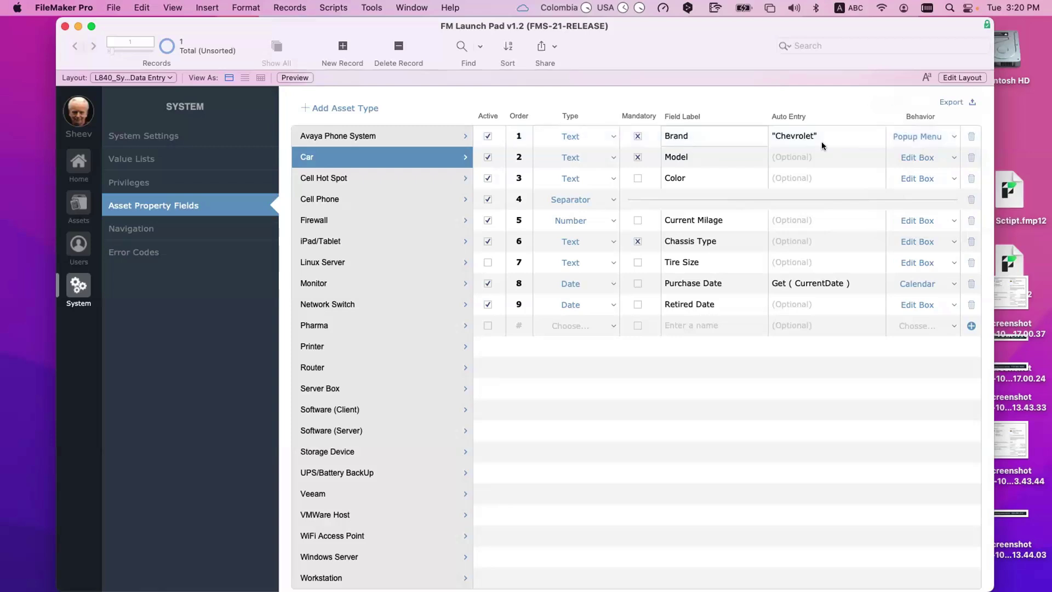
{"action": "left_click", "coordinate": [909, 133]}
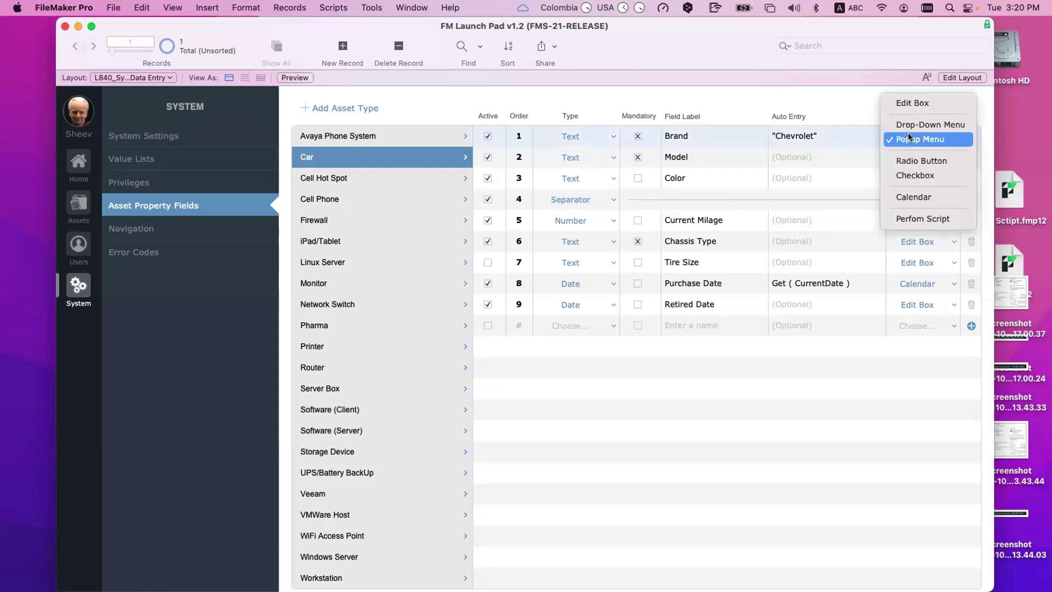
{"action": "left_click", "coordinate": [832, 107]}
{"action": "left_click", "coordinate": [699, 136]}
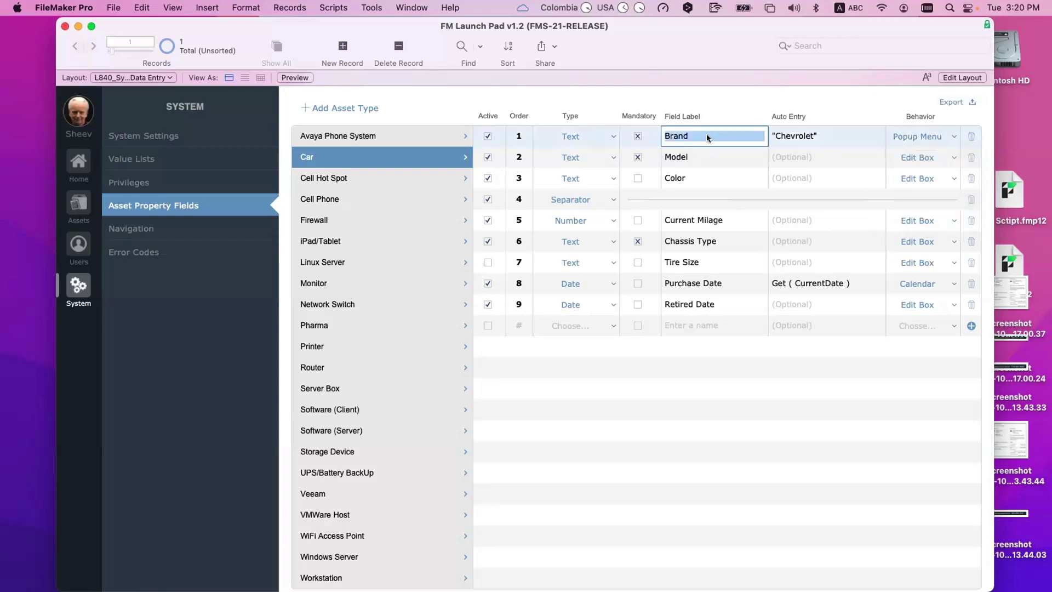
{"action": "left_click", "coordinate": [748, 100]}
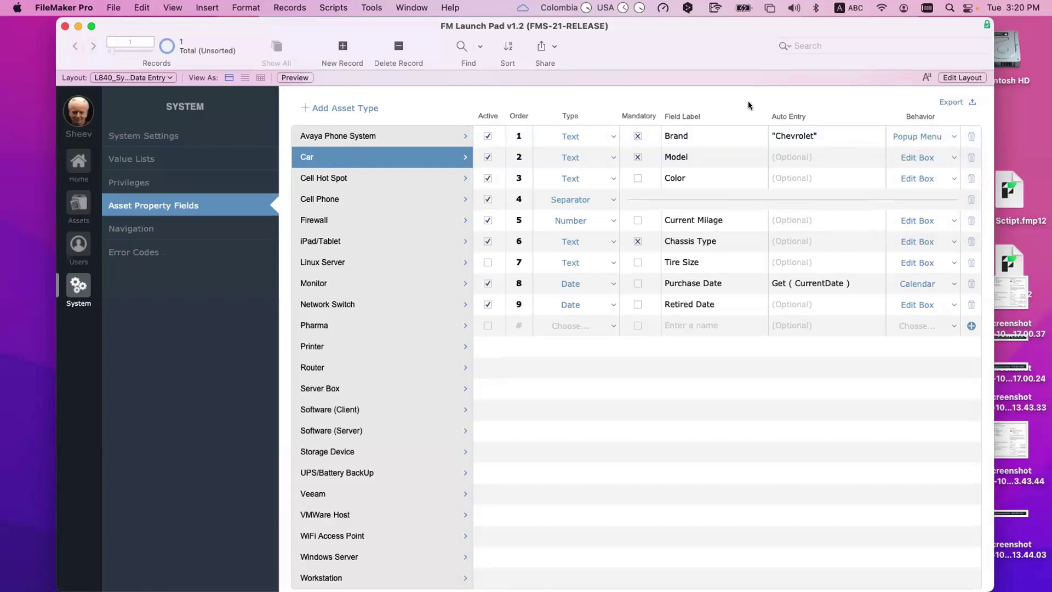
Review the values of the Assets value lists from Connectivity up through Printer Type and Chassis Type to Supplier/Vendor.
{"action": "left_click", "coordinate": [151, 159]}
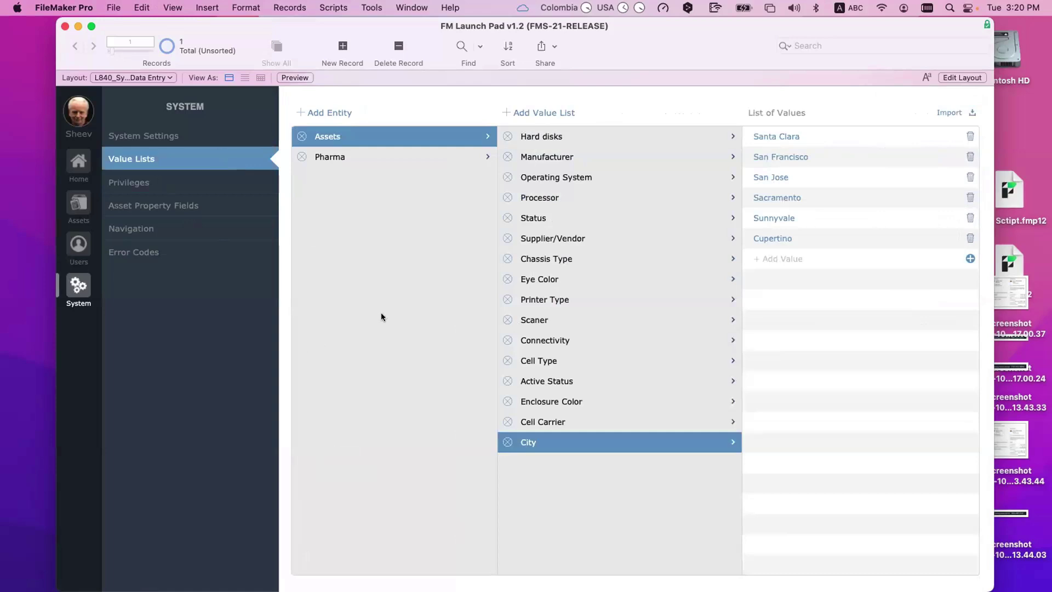
{"action": "left_click", "coordinate": [550, 341]}
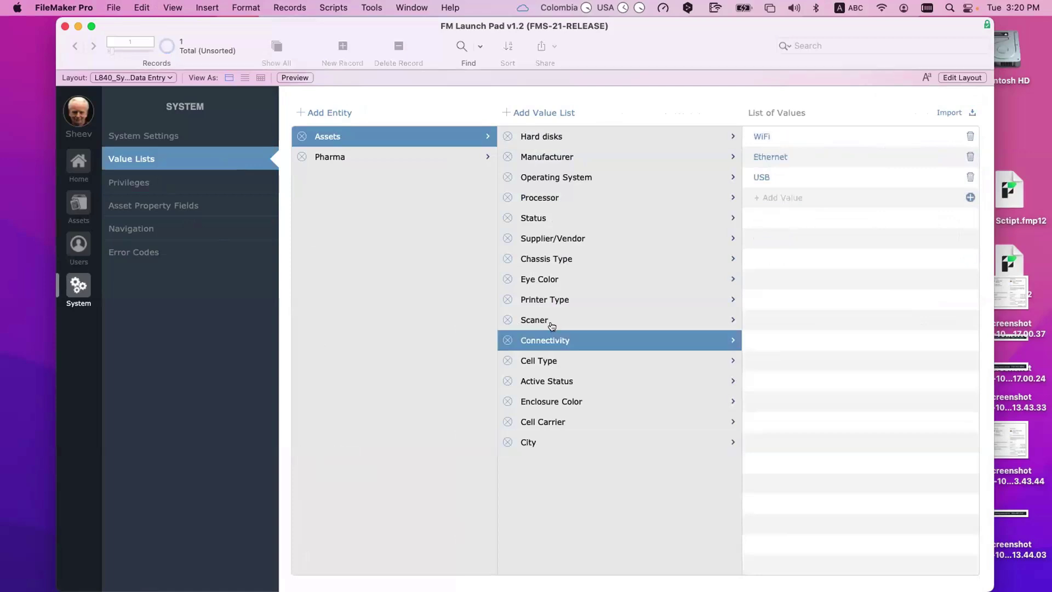
{"action": "left_click", "coordinate": [552, 323]}
{"action": "left_click", "coordinate": [566, 298]}
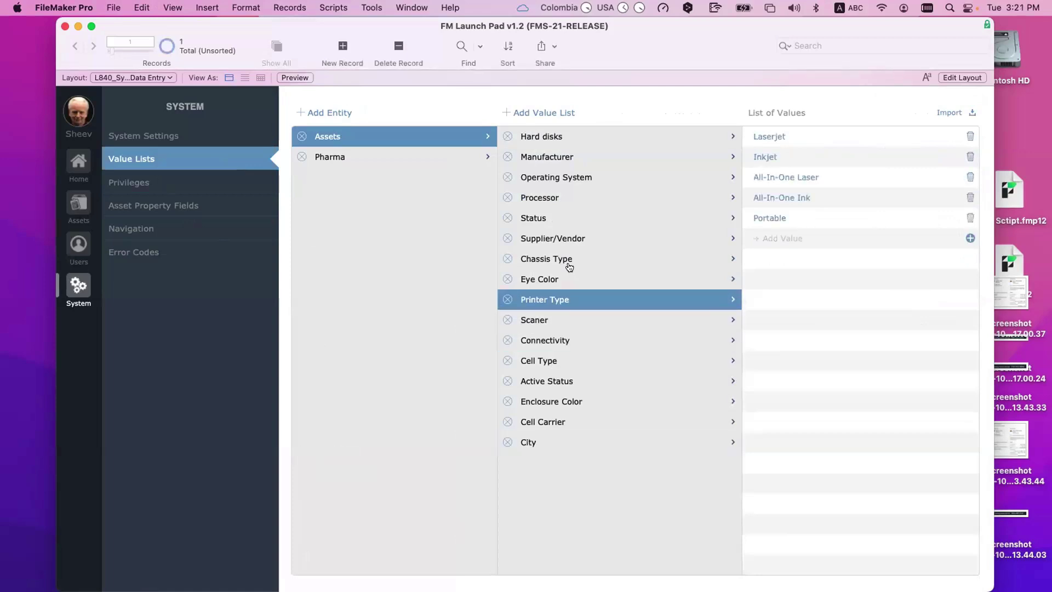
{"action": "left_click", "coordinate": [566, 279]}
{"action": "left_click", "coordinate": [566, 259]}
{"action": "left_click", "coordinate": [701, 238]}
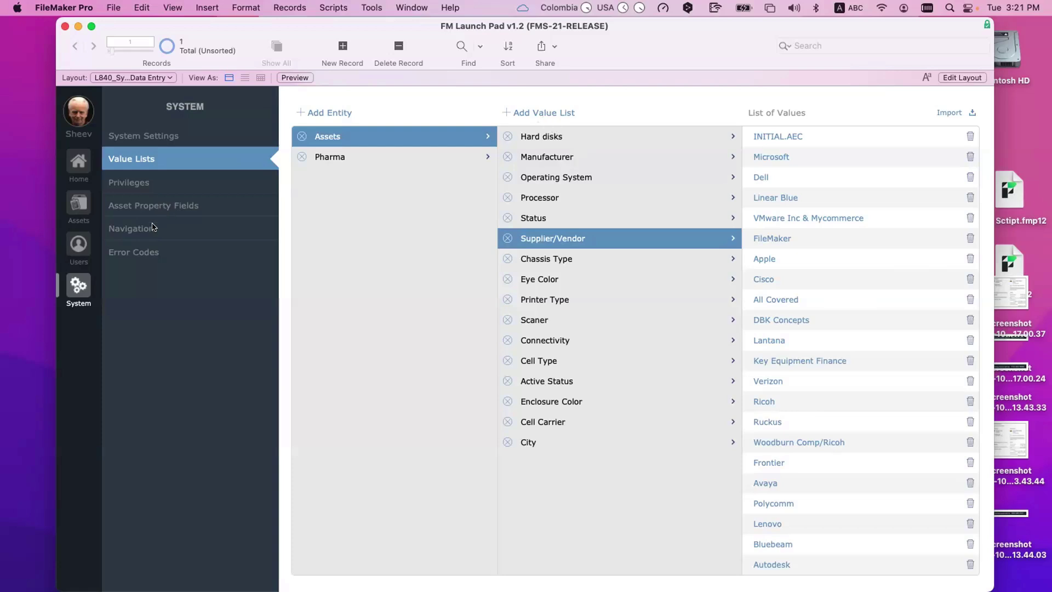
Return to the Asset Property Fields and rename the Car asset type's Brand label to Car Brand.
{"action": "left_click", "coordinate": [153, 206]}
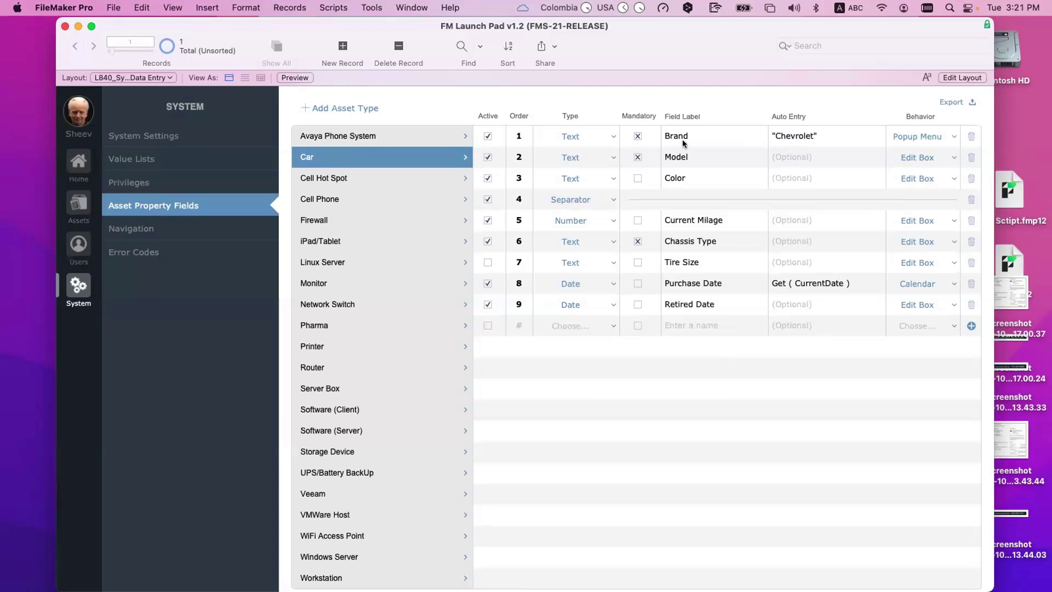
{"action": "left_click", "coordinate": [704, 136]}
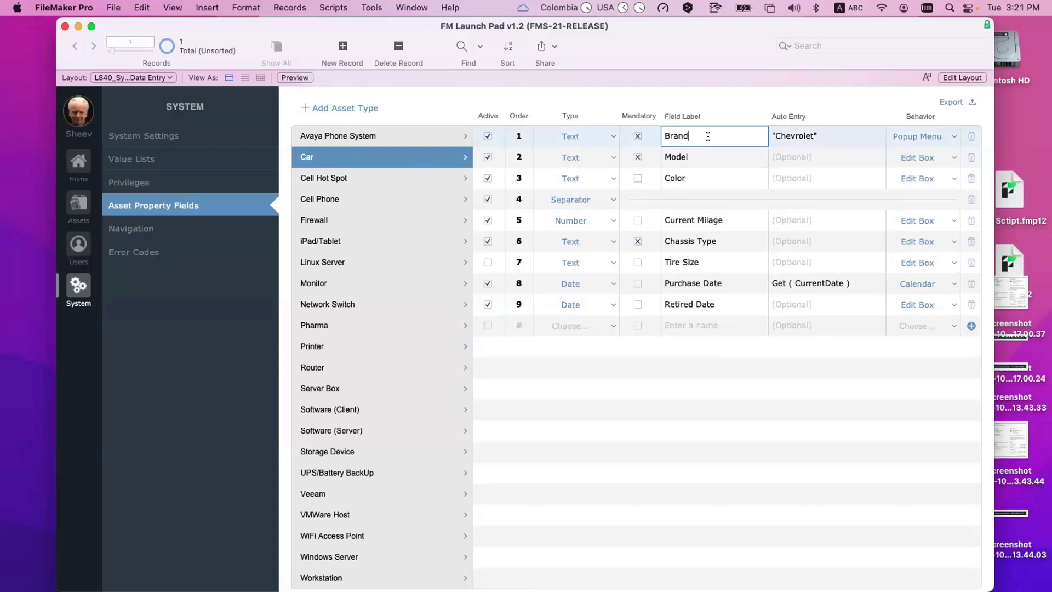
{"action": "key", "text": "super+a"}
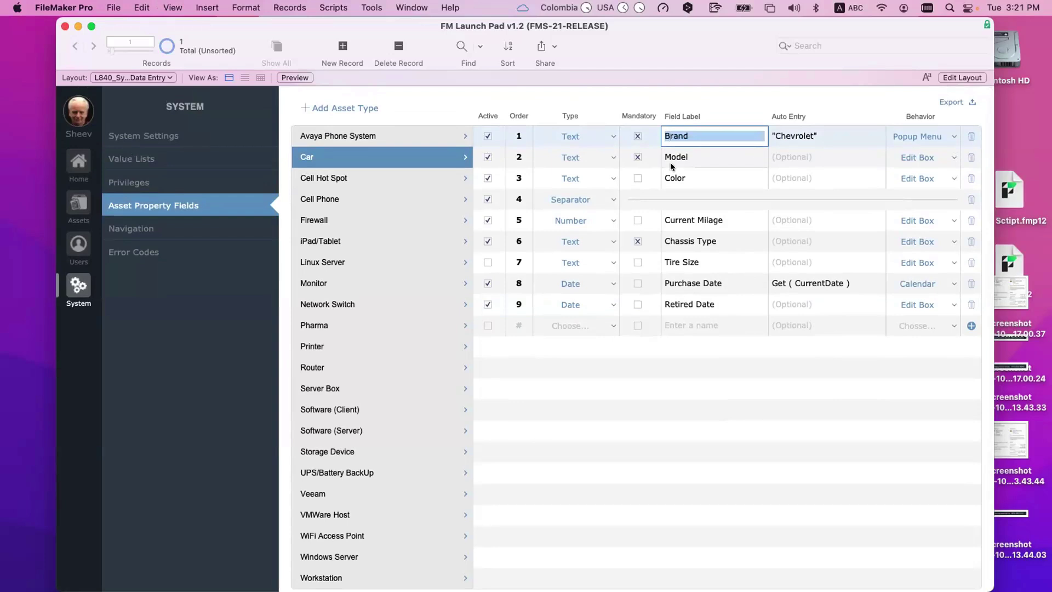
{"action": "key", "text": "Left"}
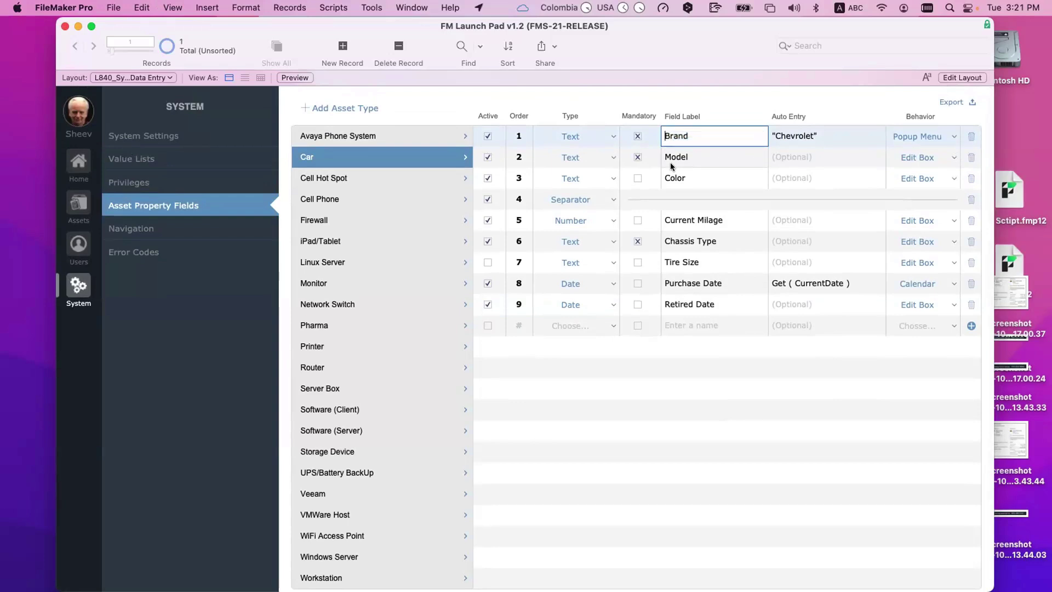
{"action": "type", "text": "Car"}
Rename the Car asset type's Model and Color labels to Car Model and Car Color.
{"action": "key", "text": "Tab"}
{"action": "key", "text": "Left"}
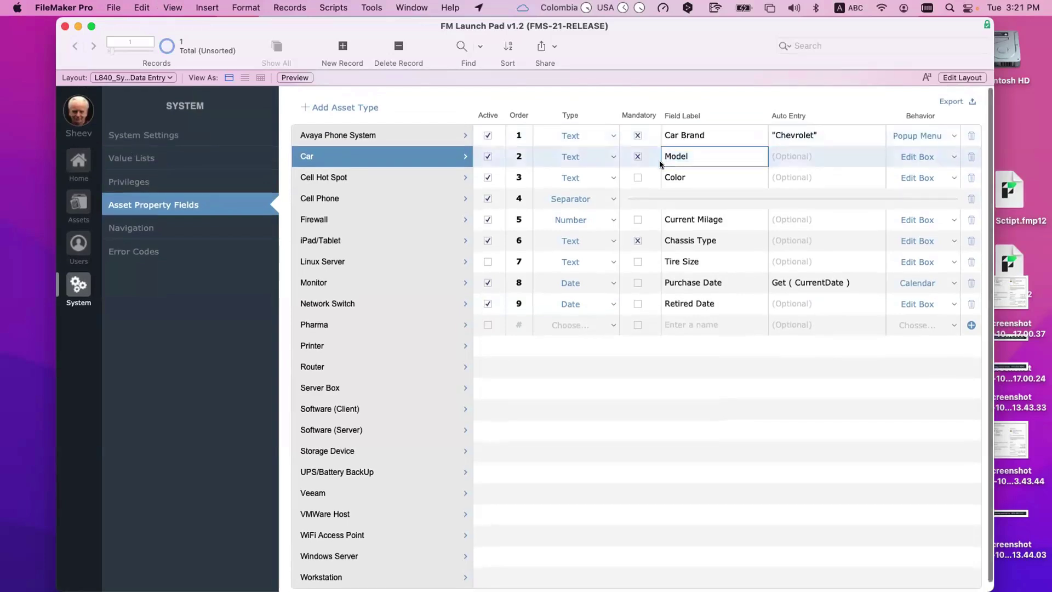
{"action": "type", "text": "Car"}
{"action": "left_click", "coordinate": [663, 186]}
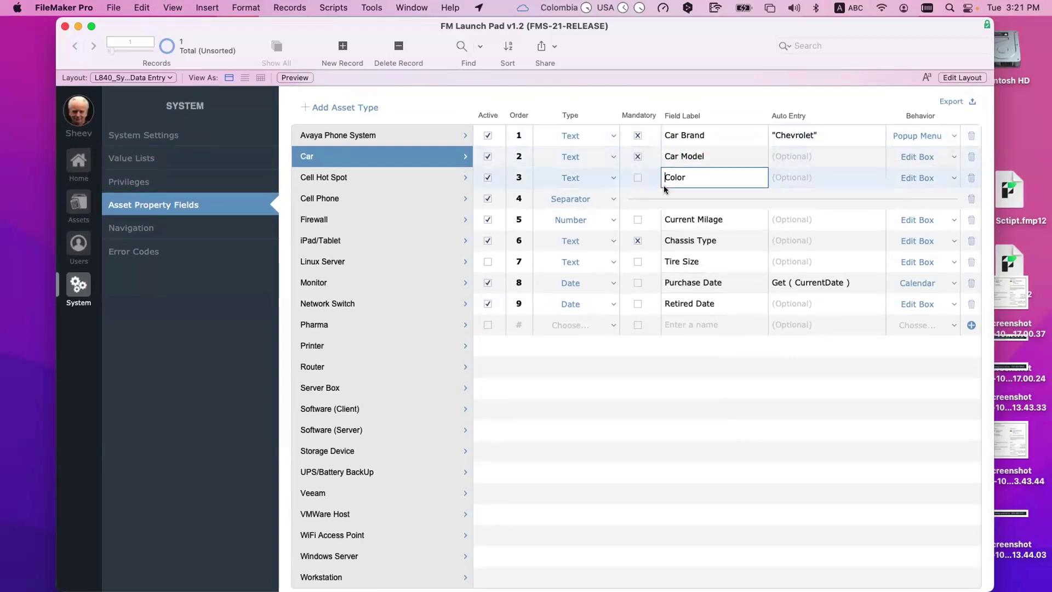
{"action": "type", "text": "Car"}
{"action": "left_click", "coordinate": [731, 363]}
{"action": "left_click", "coordinate": [705, 134]}
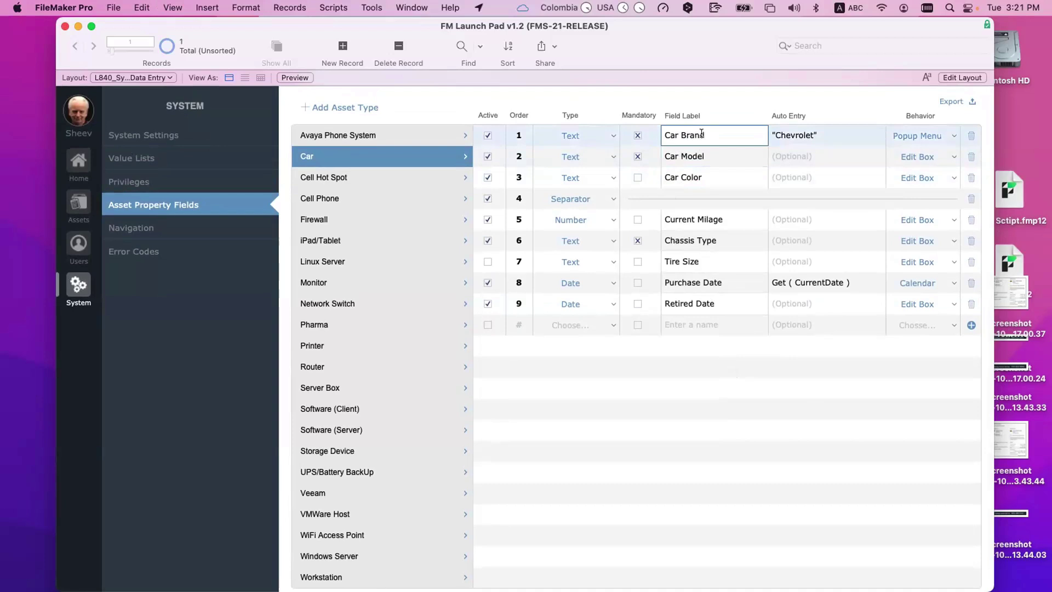
Copy the Car Brand label and add a value list named Car Brand to the Assets entity.
{"action": "triple_click", "coordinate": [660, 136]}
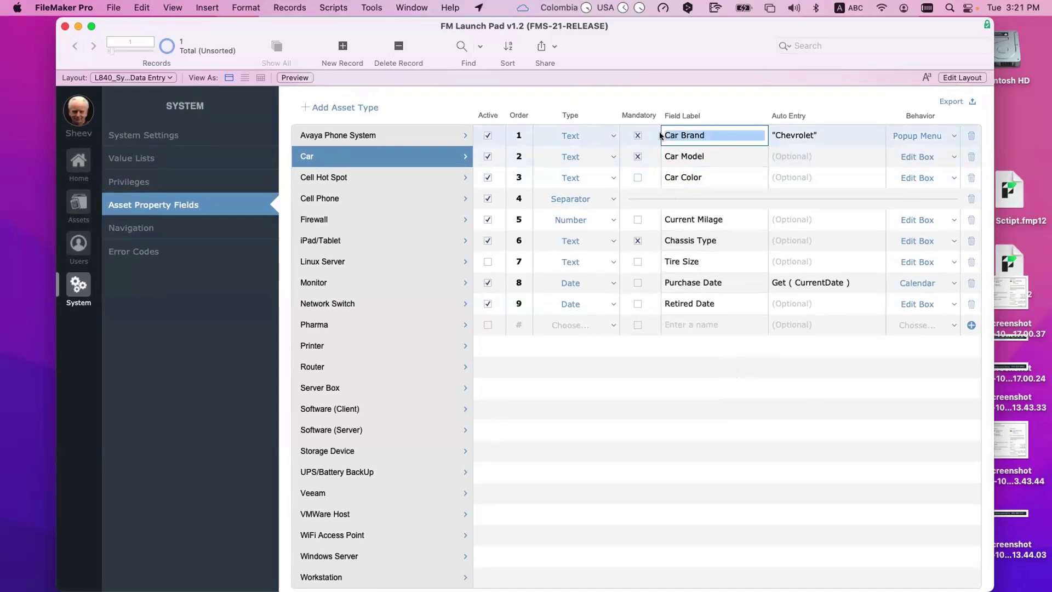
{"action": "key", "text": "super+c"}
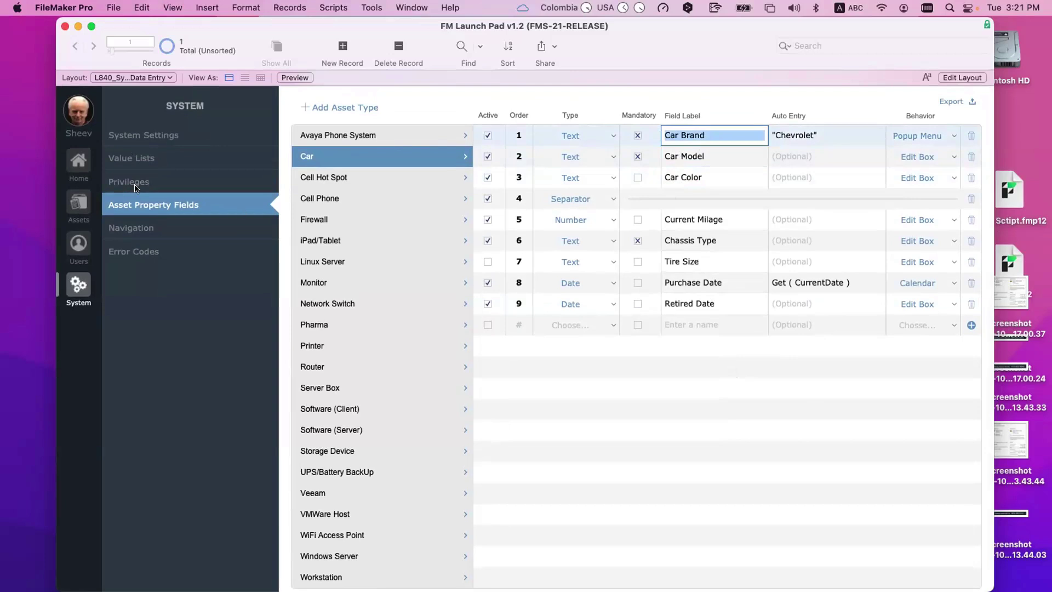
{"action": "left_click", "coordinate": [130, 159]}
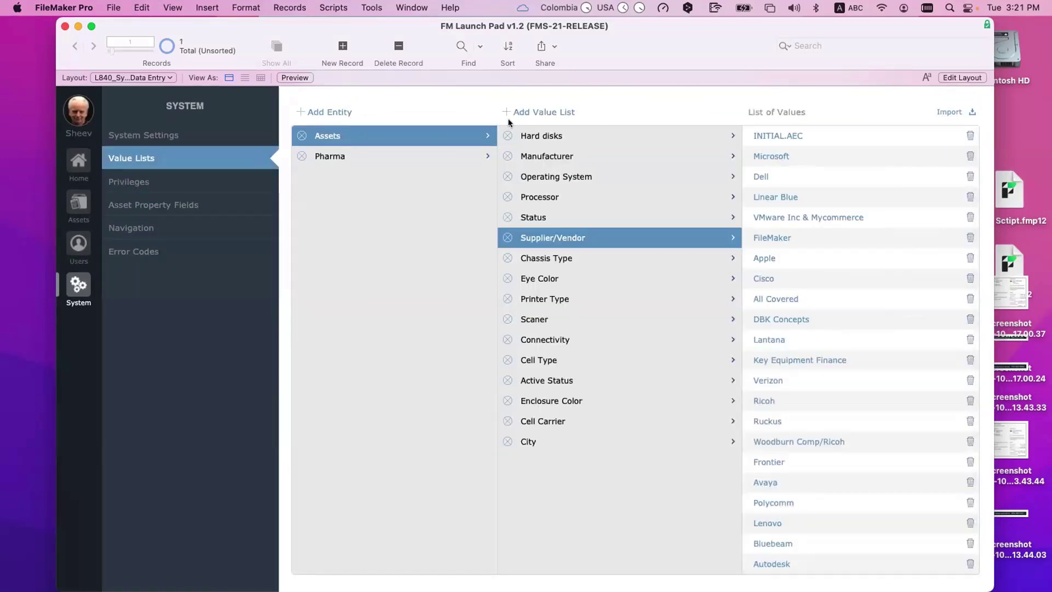
{"action": "left_click", "coordinate": [530, 112]}
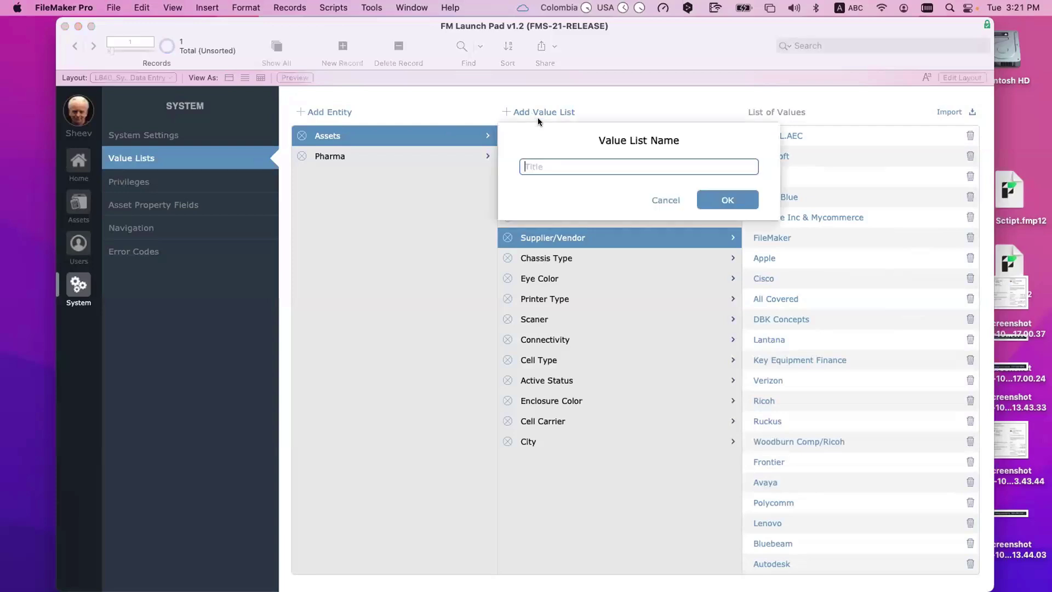
{"action": "type", "text": "Car Brand"}
{"action": "left_click", "coordinate": [727, 201]}
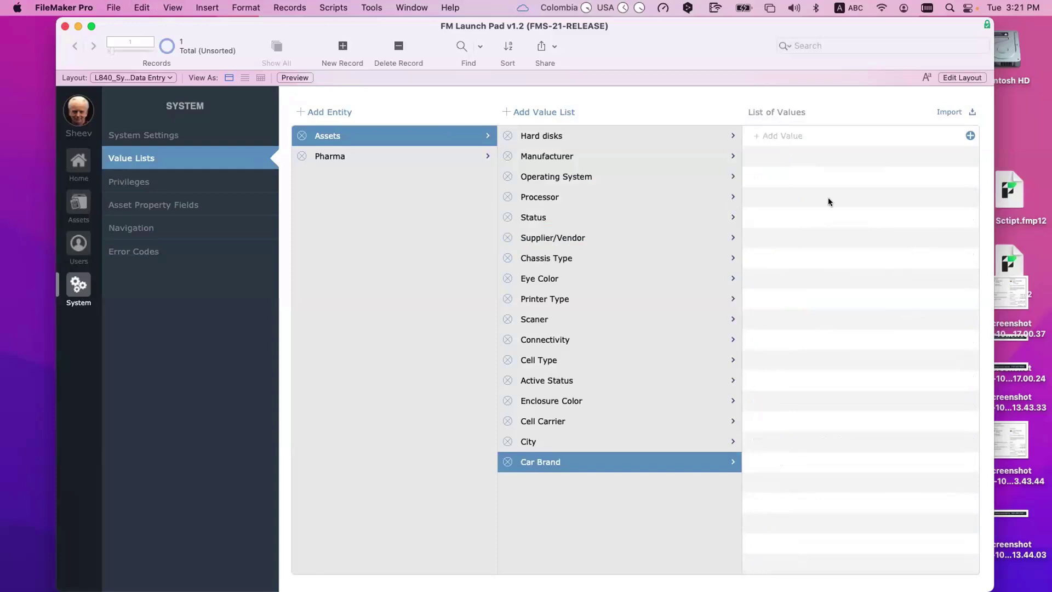
Add Tesla as the first value of the Car Brand value list.
{"action": "left_click", "coordinate": [814, 131]}
{"action": "type", "text": "tes"}
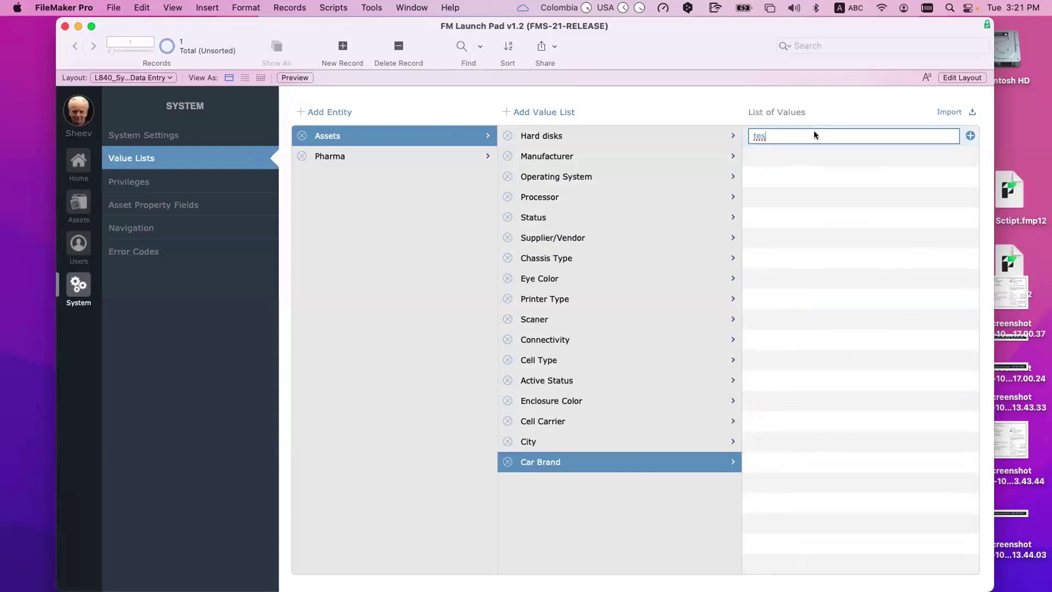
{"action": "key", "text": "BackSpace"}
{"action": "key", "text": "BackSpace"}
{"action": "key", "text": "BackSpace"}
{"action": "type", "text": "Tes;"}
{"action": "key", "text": "BackSpace"}
{"action": "type", "text": "la"}
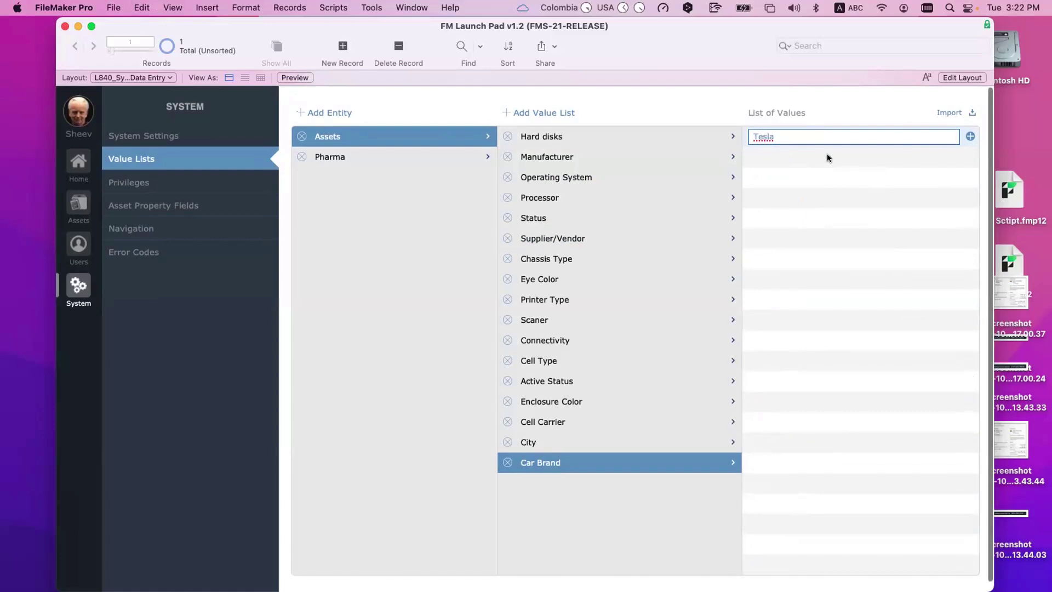
{"action": "key", "text": "Return"}
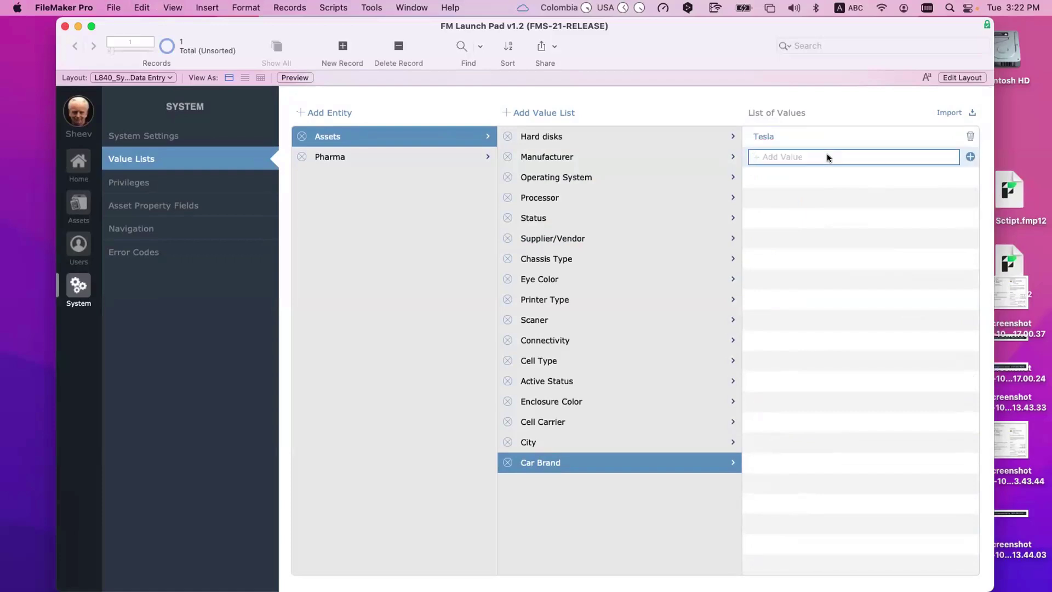
Add Renault as the second value of the Car Brand value list.
{"action": "type", "text": "REnujalt"}
{"action": "key", "text": "super+a"}
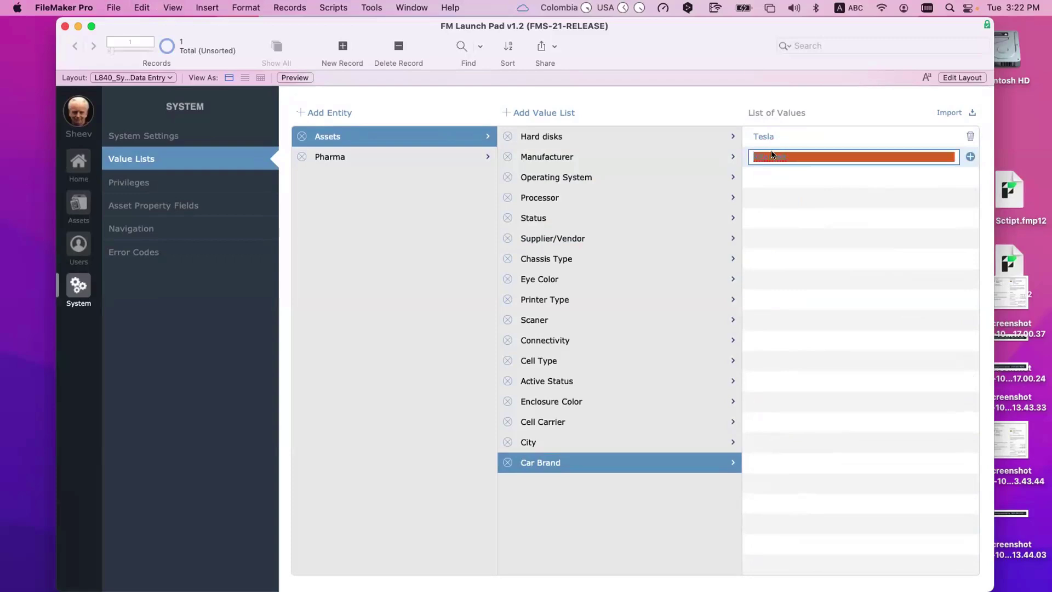
{"action": "type", "text": "Rena"}
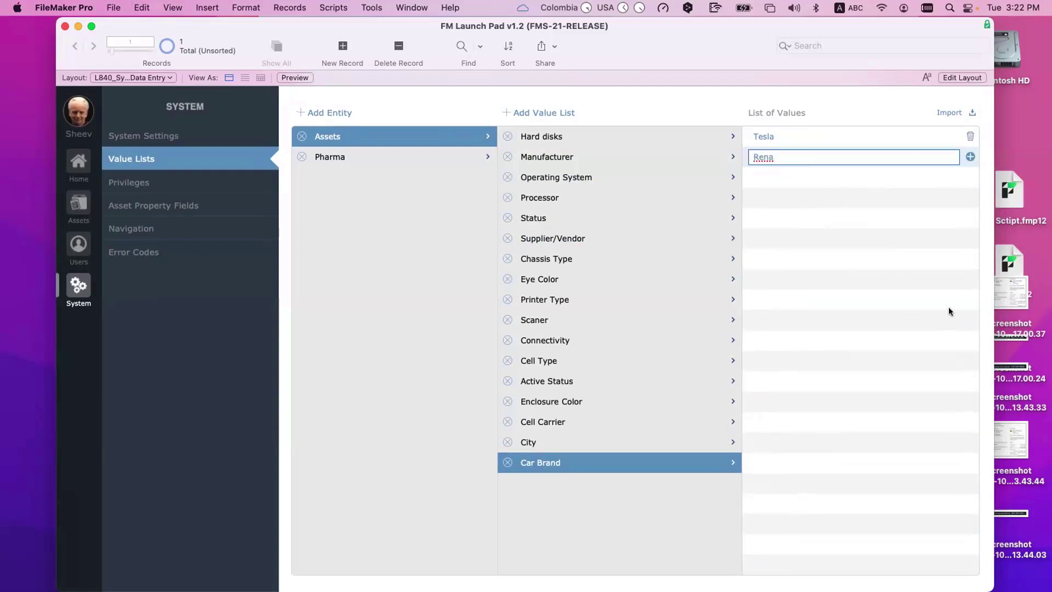
{"action": "type", "text": "ult"}
{"action": "key", "text": "Return"}
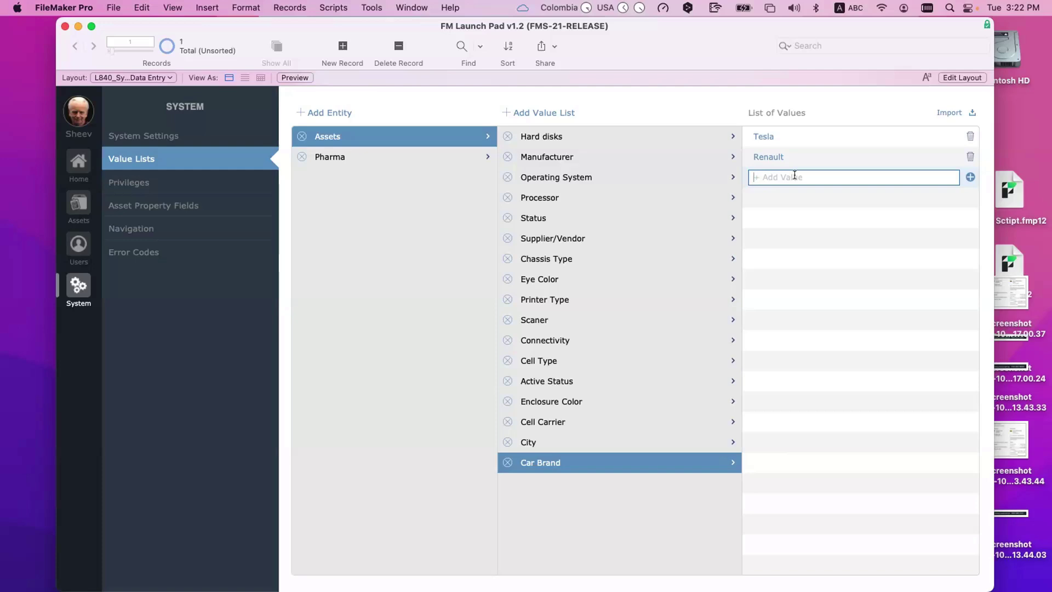
Add the values Citroën, Lancia and Alfa Romeo to the Car Brand value list.
{"action": "left_click", "coordinate": [794, 175]}
{"action": "type", "text": "Citroën"}
{"action": "key", "text": "Return"}
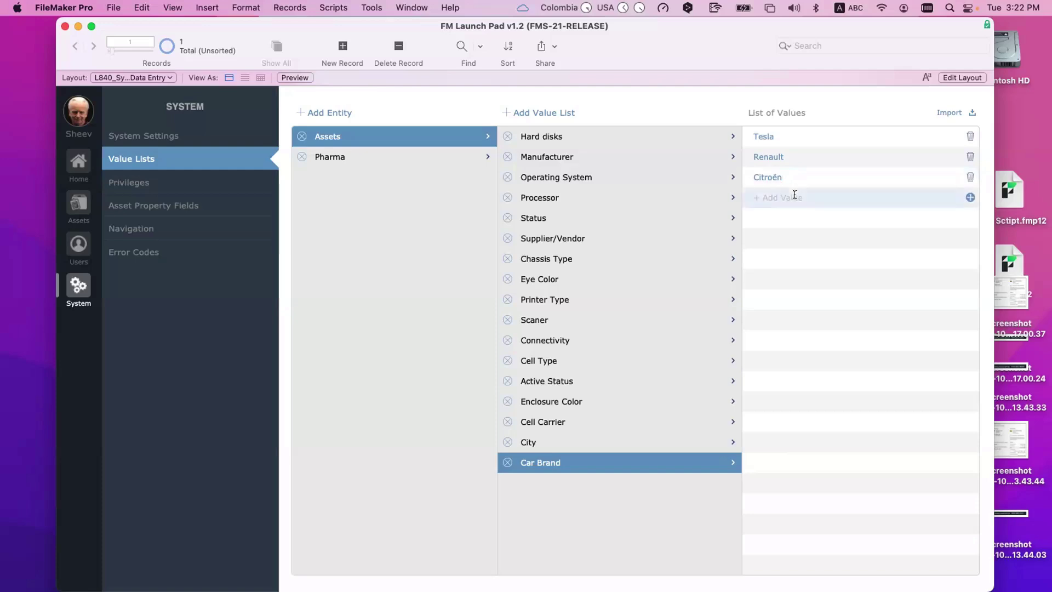
{"action": "type", "text": "Lancia"}
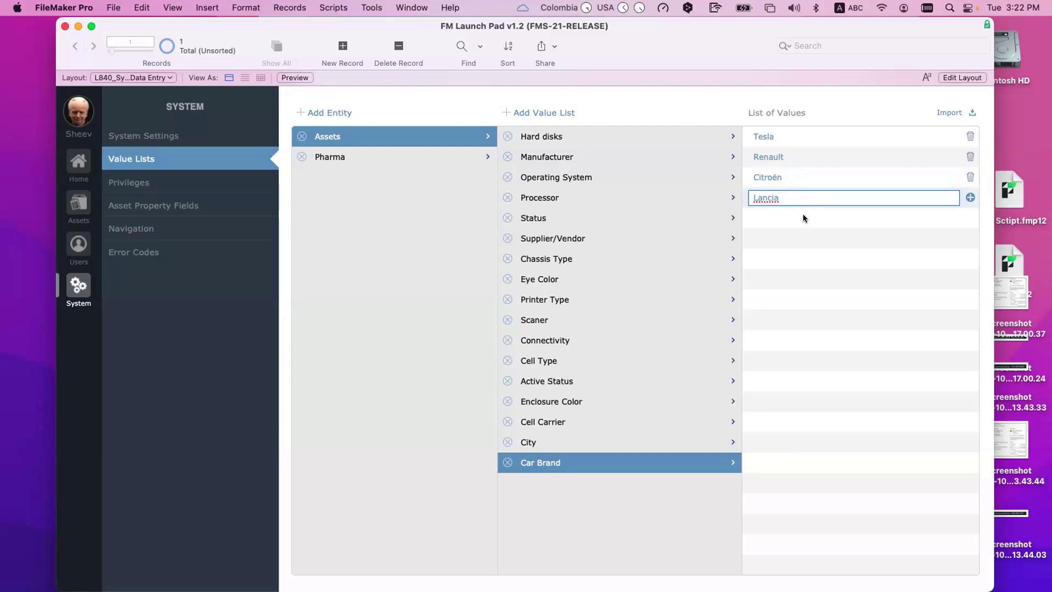
{"action": "key", "text": "Return"}
{"action": "type", "text": "Al"}
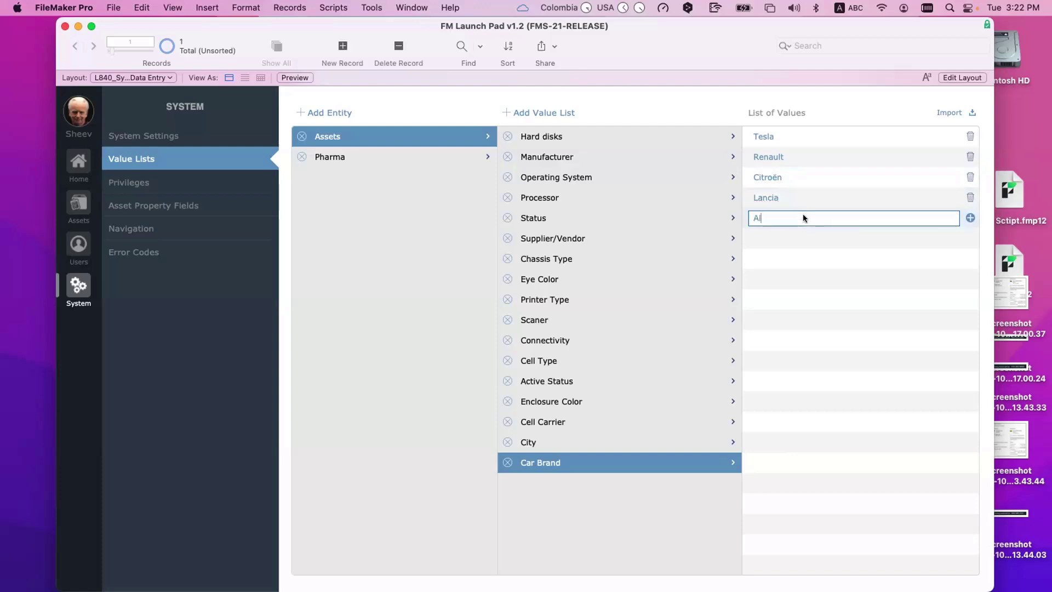
{"action": "type", "text": "fa Romeo"}
{"action": "key", "text": "Return"}
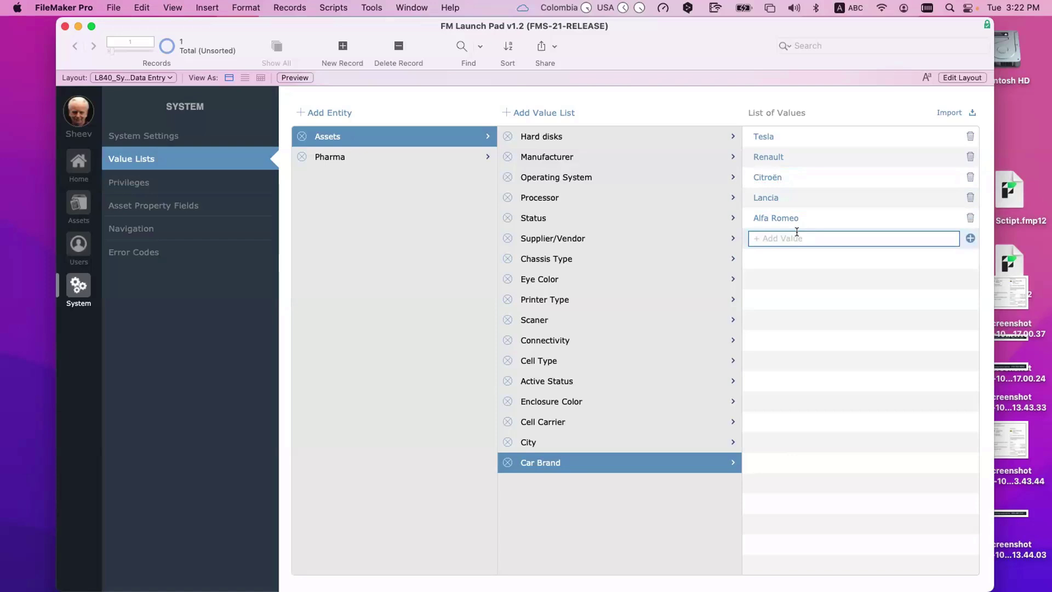
Add the values Austin Morris, Panhard and Simca to the Car Brand value list.
{"action": "type", "text": "Austin Morris"}
{"action": "key", "text": "Return"}
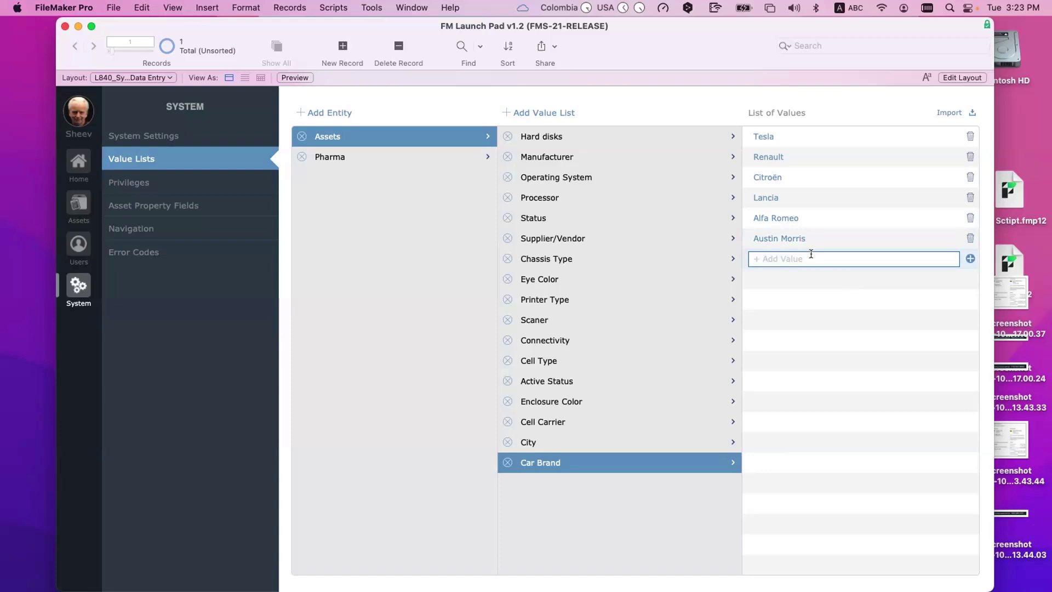
{"action": "type", "text": "Pnahard"}
{"action": "left_click_drag", "start_coordinate": [766, 257], "coordinate": [749, 259]}
{"action": "type", "text": "Panhard"}
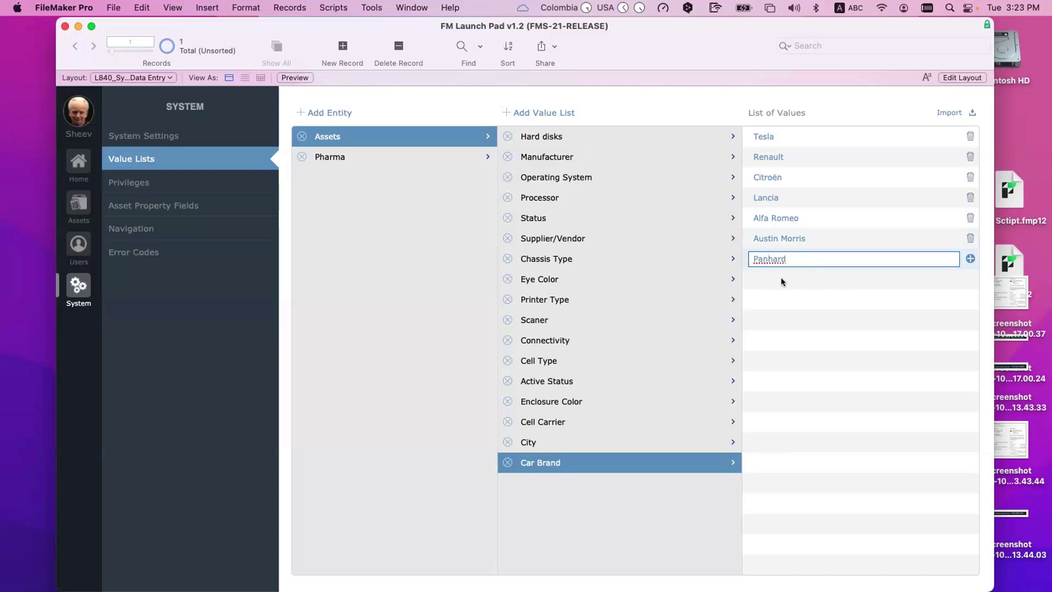
{"action": "key", "text": "Return"}
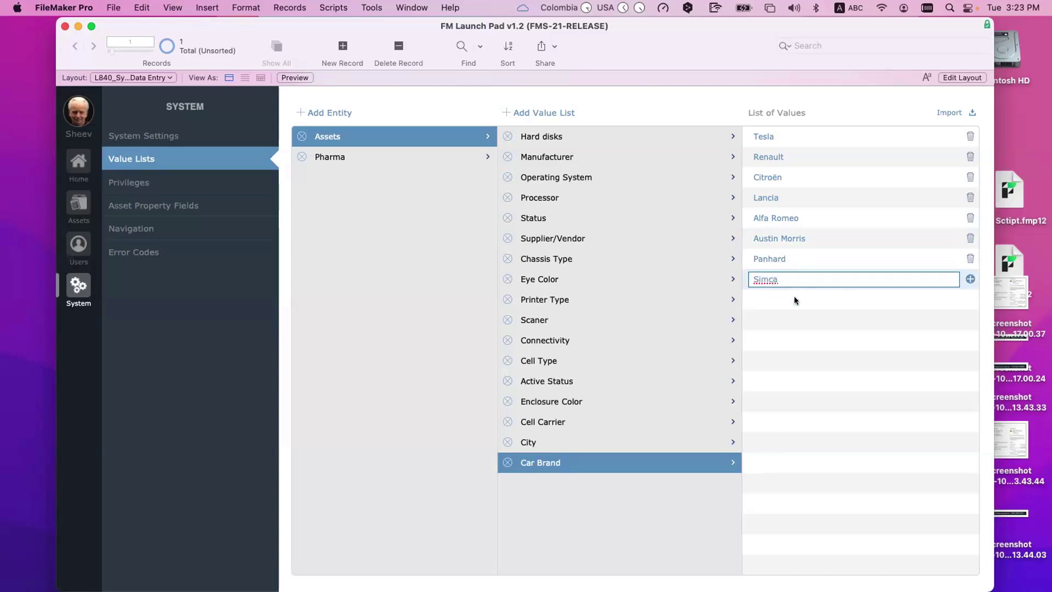
{"action": "key", "text": "Return"}
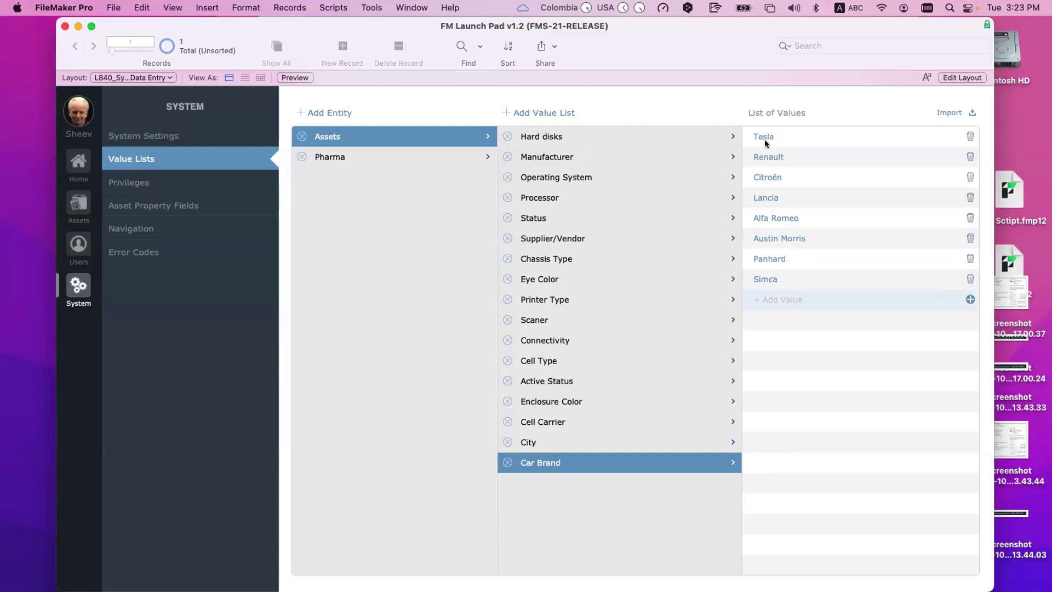
{"action": "left_click", "coordinate": [775, 328]}
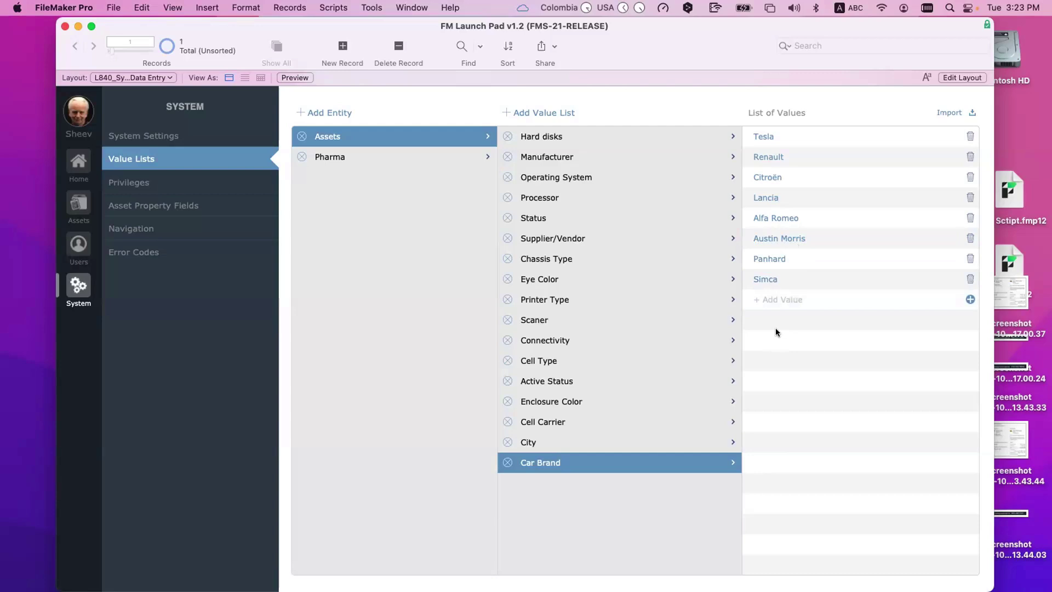
{"action": "left_click", "coordinate": [782, 260]}
{"action": "left_click_drag", "start_coordinate": [794, 258], "coordinate": [749, 254]}
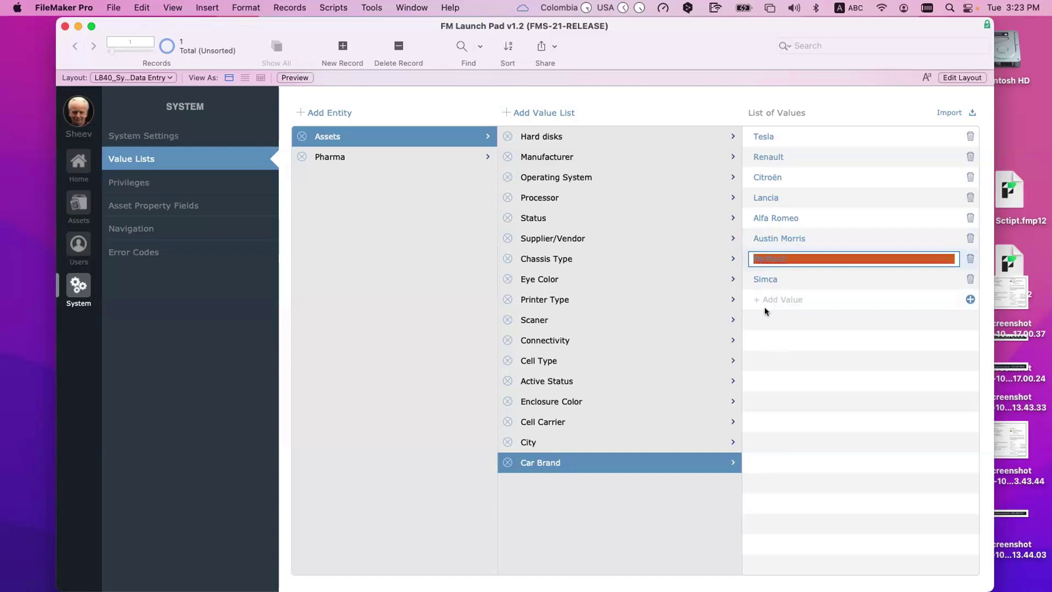
{"action": "left_click", "coordinate": [785, 272]}
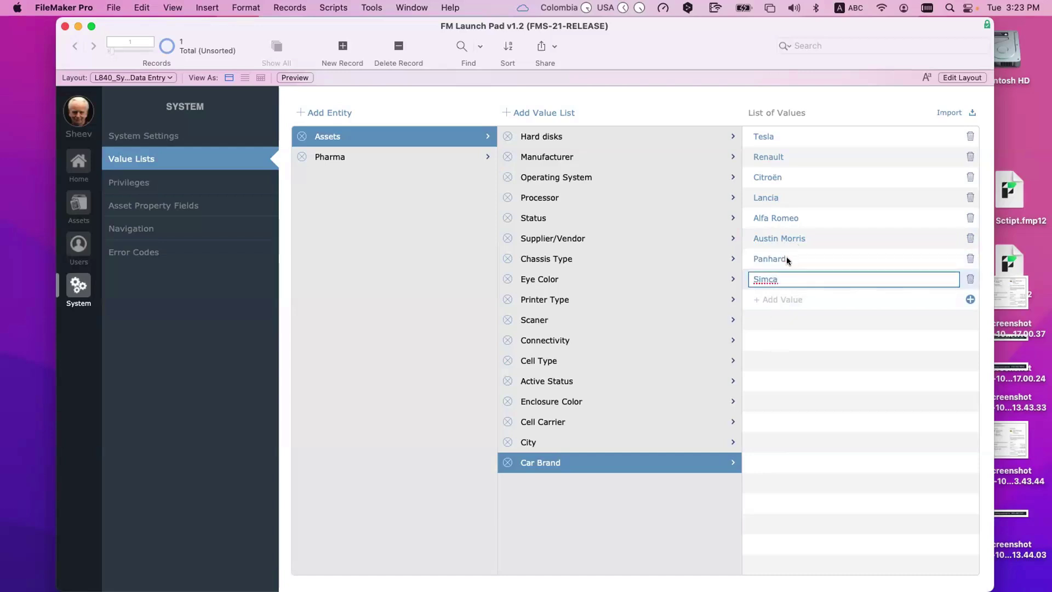
{"action": "left_click", "coordinate": [790, 259]}
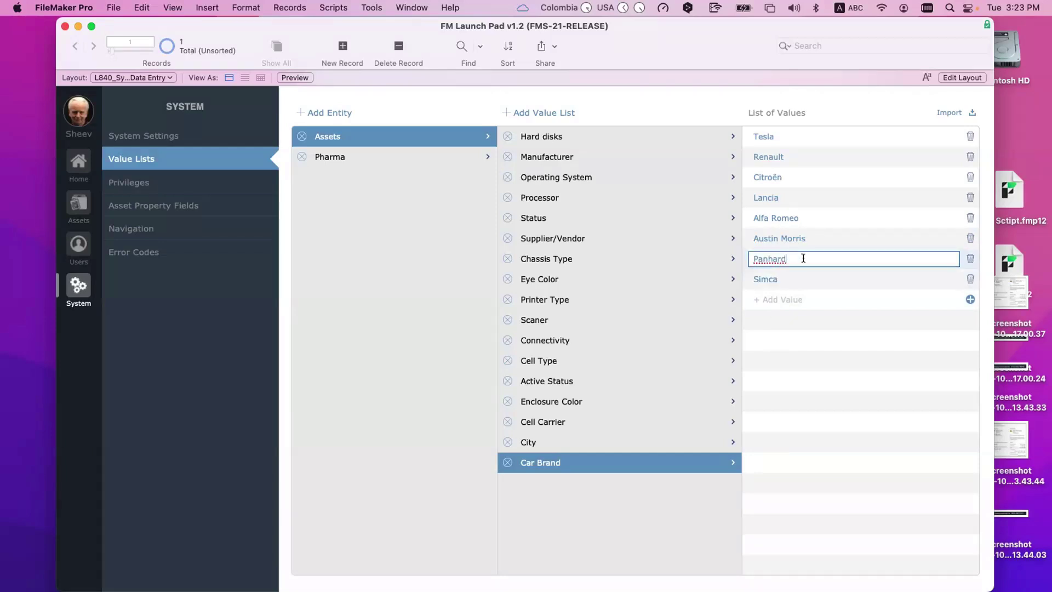
{"action": "left_click_drag", "start_coordinate": [803, 258], "coordinate": [734, 259]}
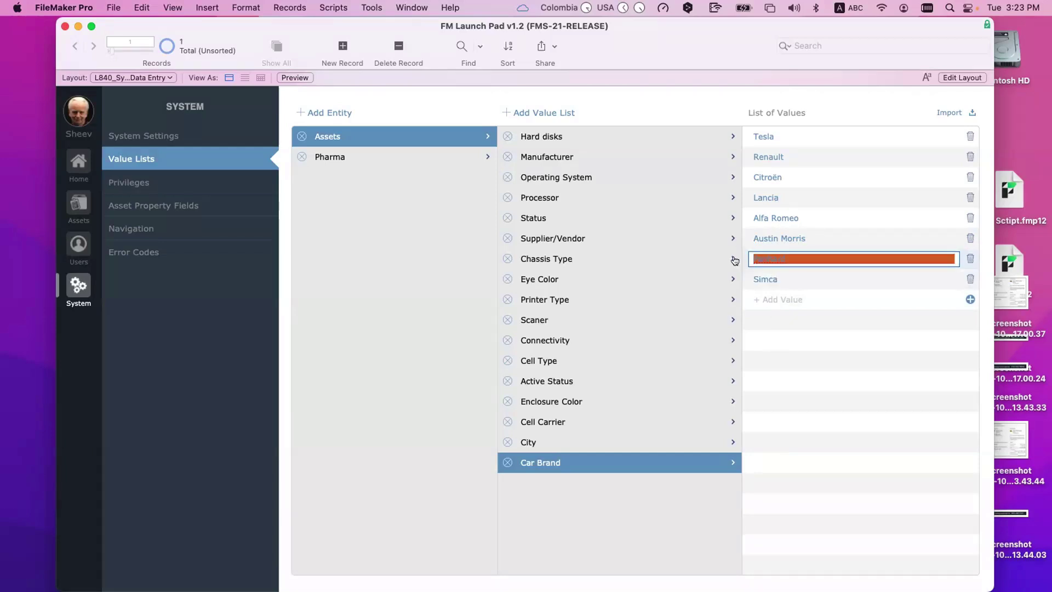
{"action": "left_click", "coordinate": [781, 287]}
{"action": "double_click", "coordinate": [777, 276]}
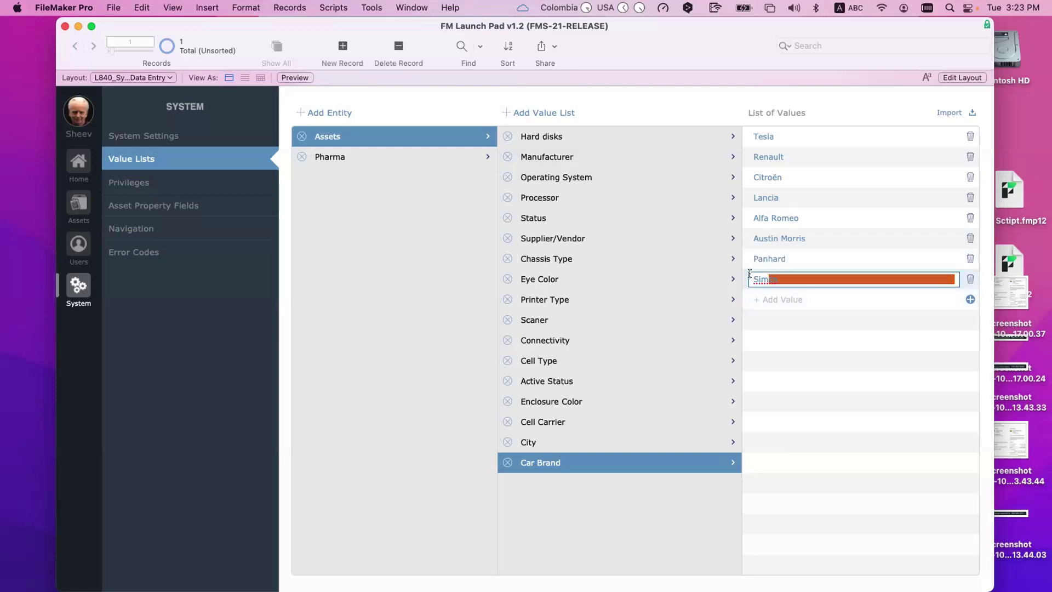
{"action": "left_click", "coordinate": [773, 297]}
{"action": "left_click", "coordinate": [773, 278]}
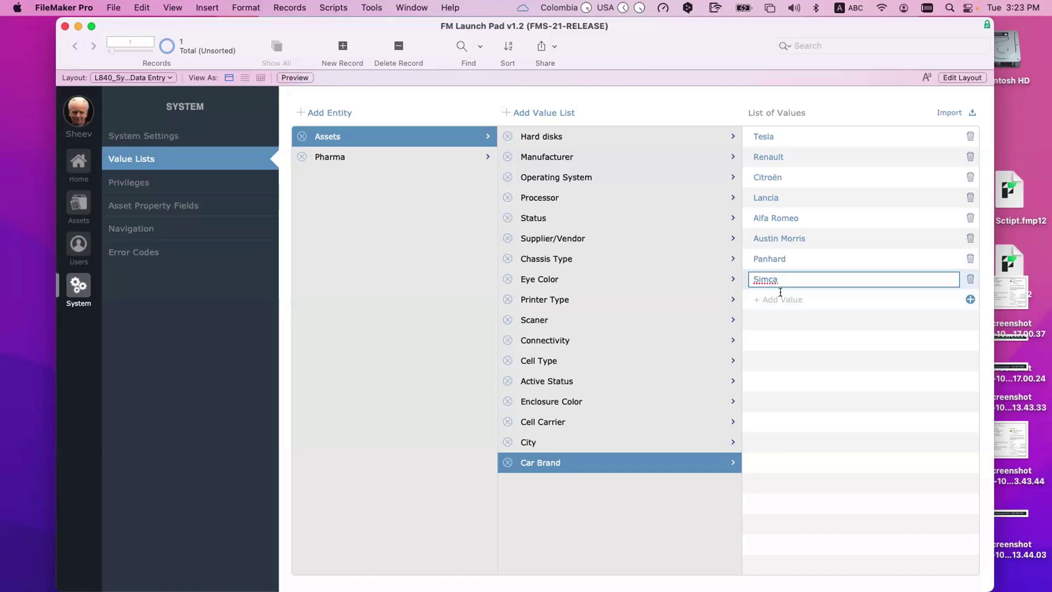
Add the values Zaz, NSU and Tatra to the Car Brand value list.
{"action": "left_click", "coordinate": [783, 295]}
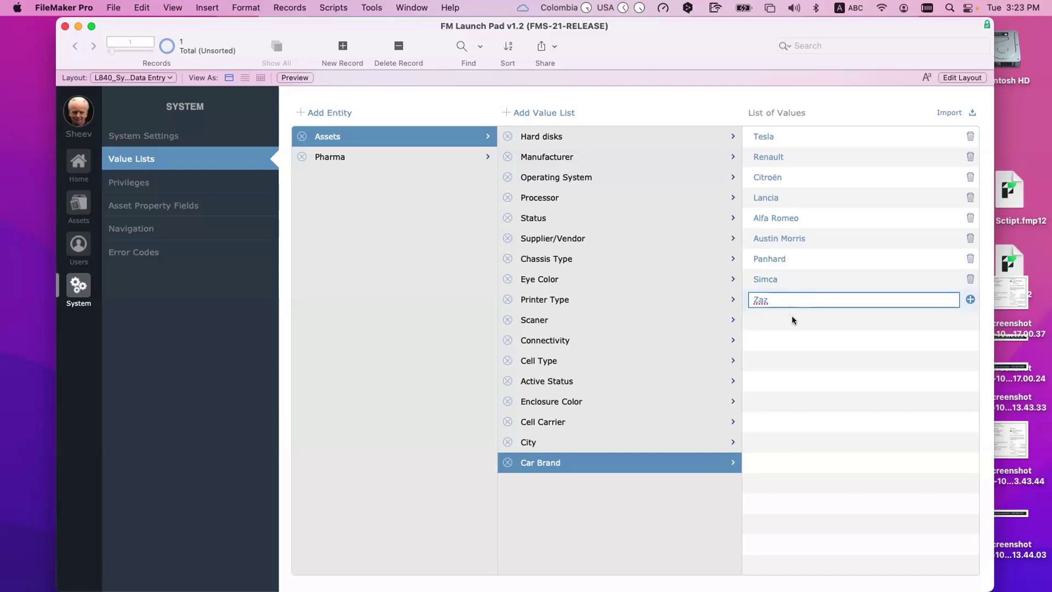
{"action": "left_click", "coordinate": [783, 311]}
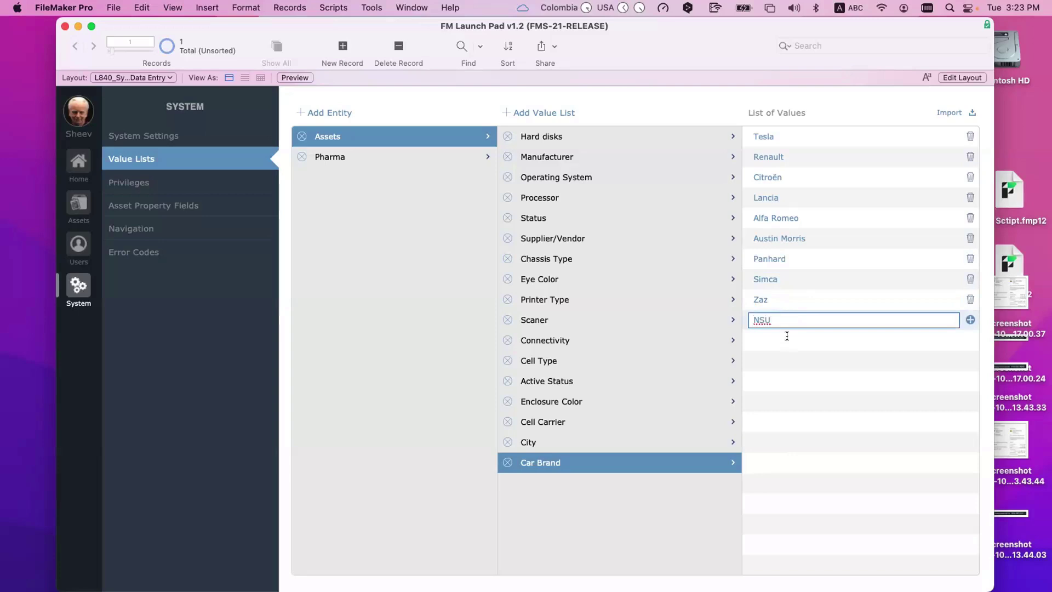
{"action": "left_click", "coordinate": [788, 335]}
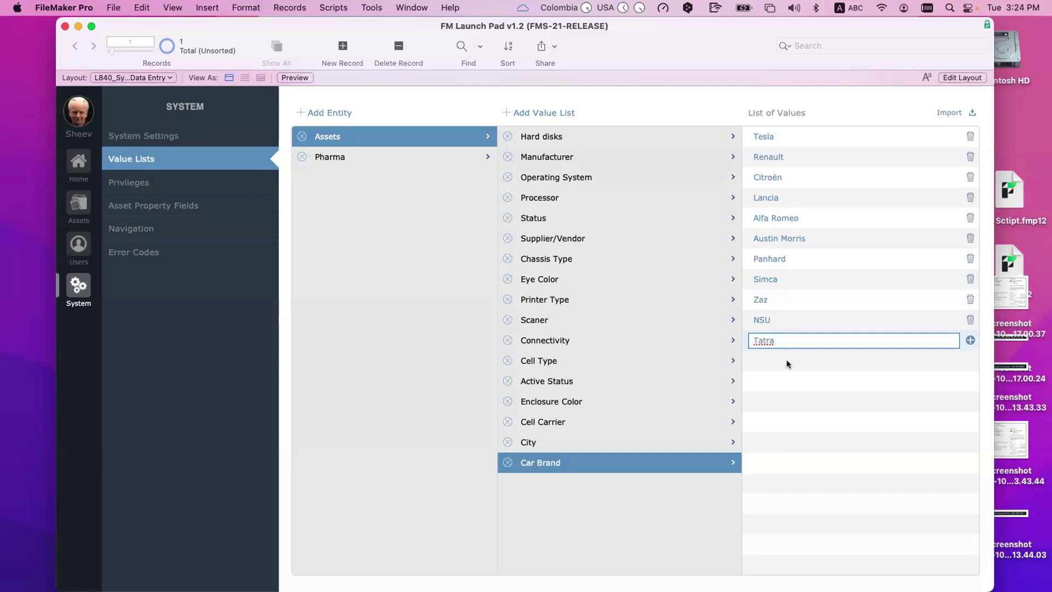
{"action": "left_click", "coordinate": [787, 362]}
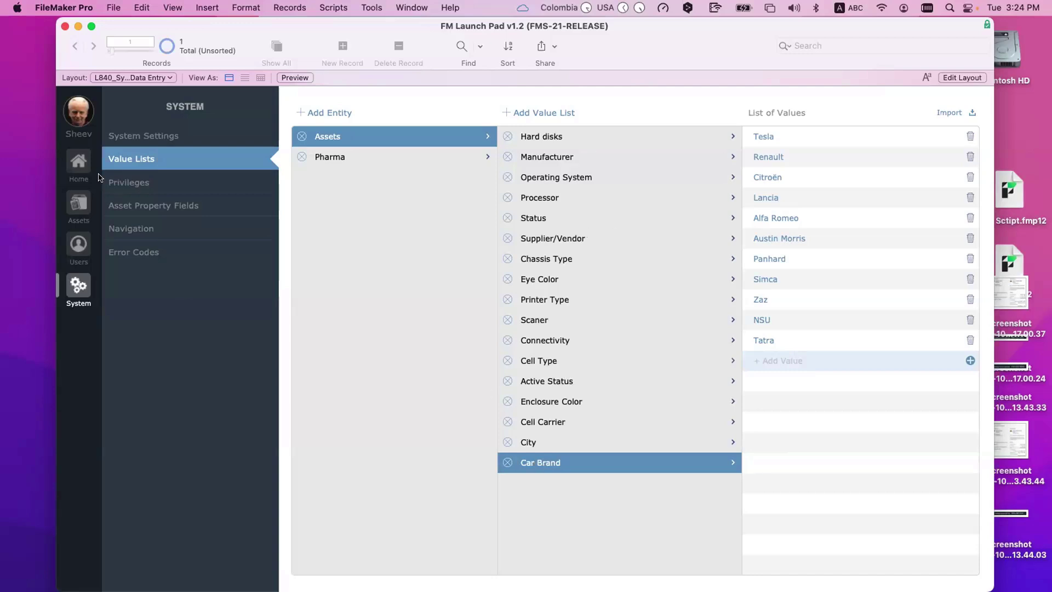
Create a new asset record in the Assets area and set its asset type to Car.
{"action": "left_click", "coordinate": [79, 205]}
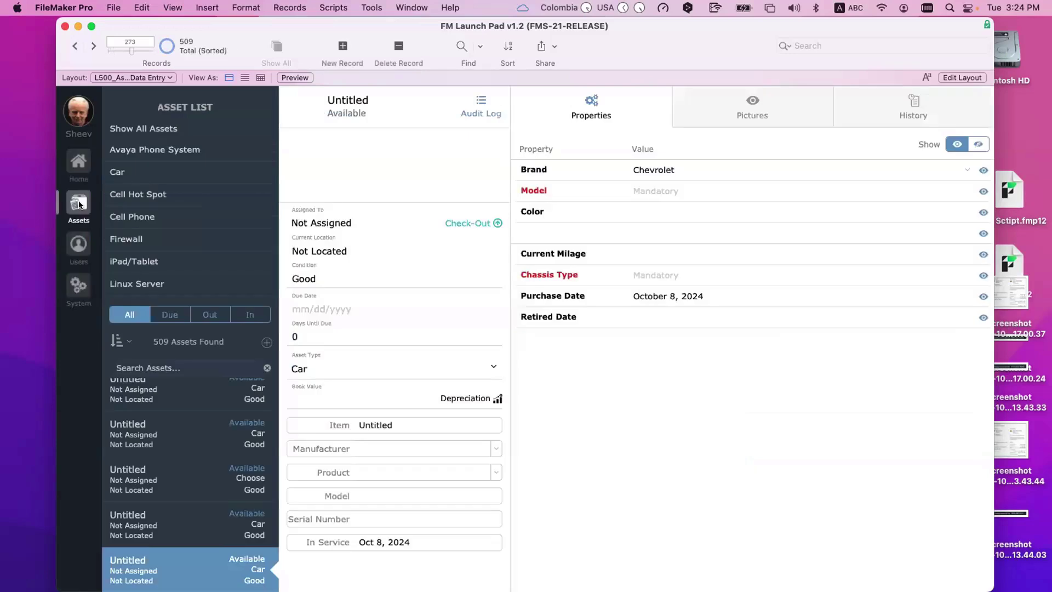
{"action": "left_click", "coordinate": [266, 343]}
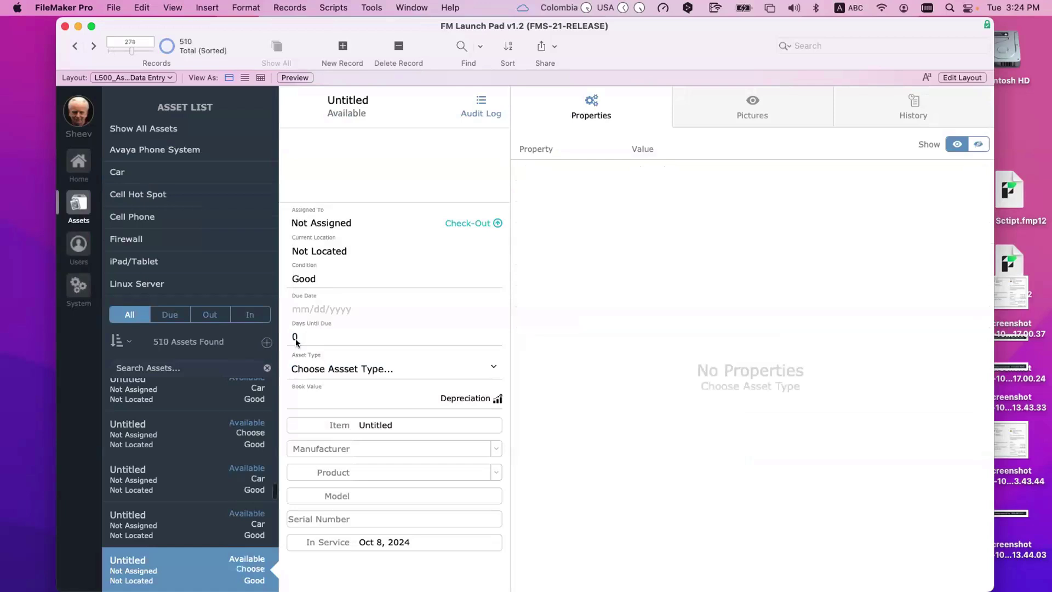
{"action": "left_click", "coordinate": [366, 369]}
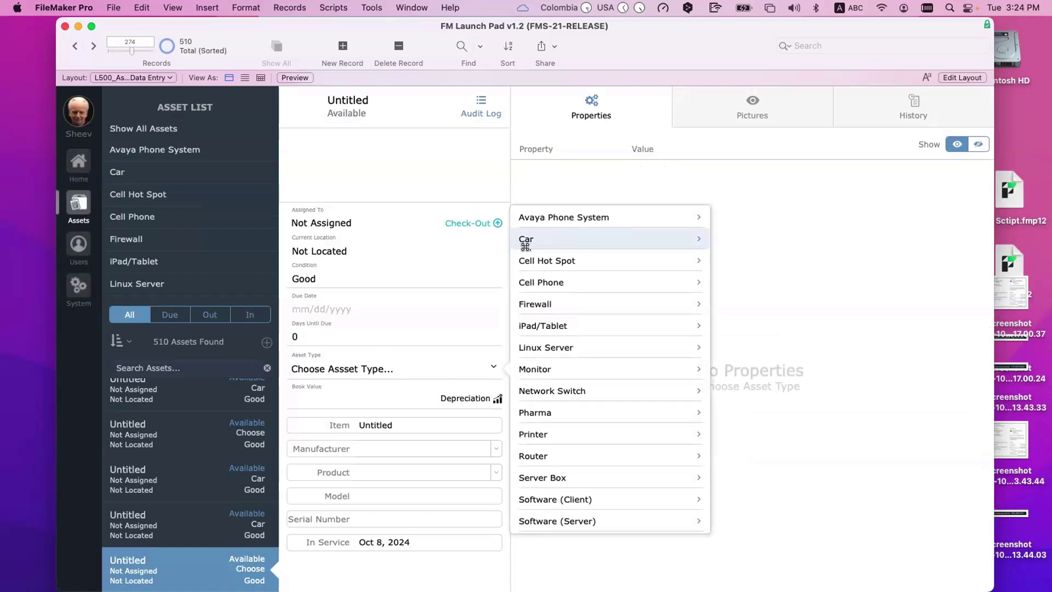
{"action": "left_click", "coordinate": [522, 240]}
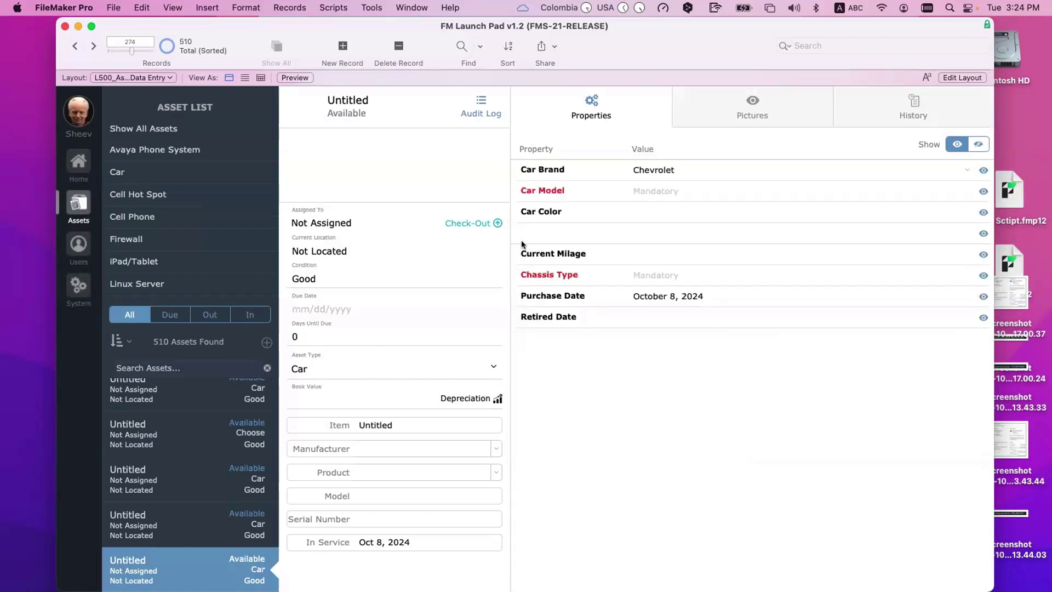
Replace the Car Brand auto-entry value with Renault in the Car asset property fields.
{"action": "left_click", "coordinate": [78, 248]}
{"action": "left_click", "coordinate": [79, 285]}
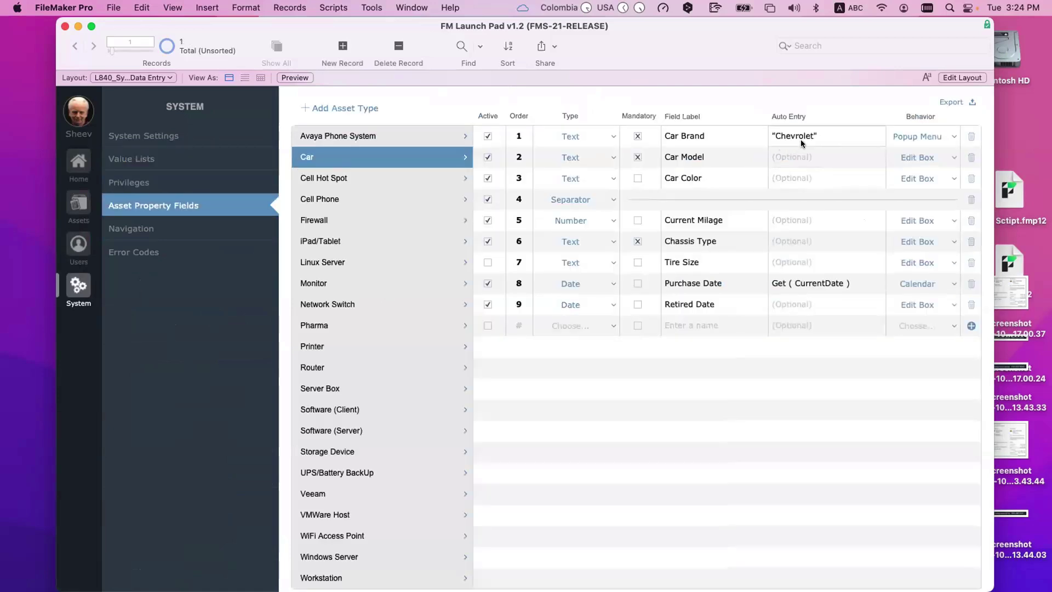
{"action": "left_click", "coordinate": [836, 137]}
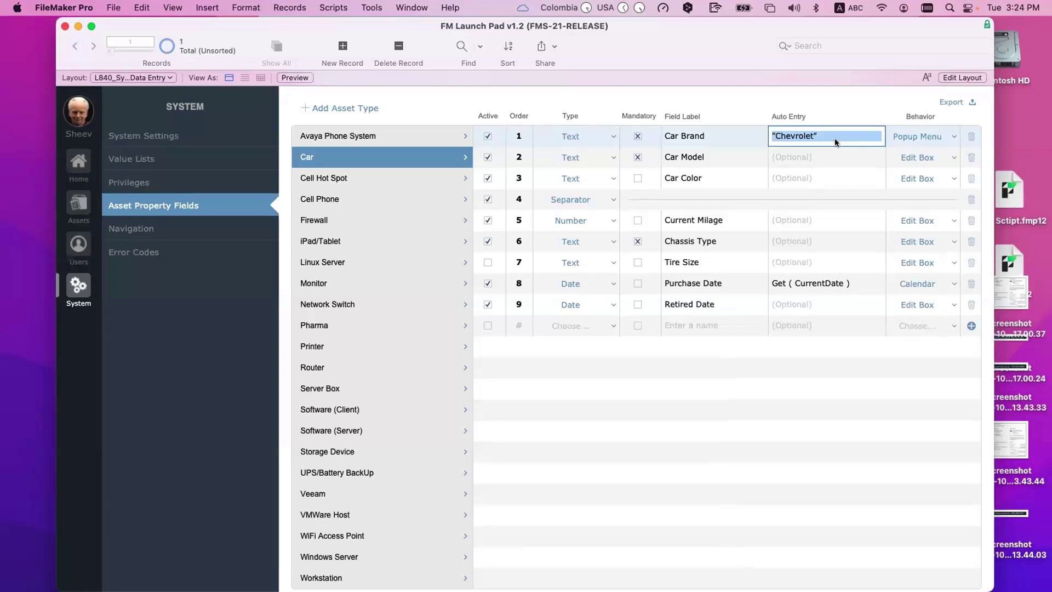
{"action": "type", "text": "tatra"}
{"action": "type", "text": "R"}
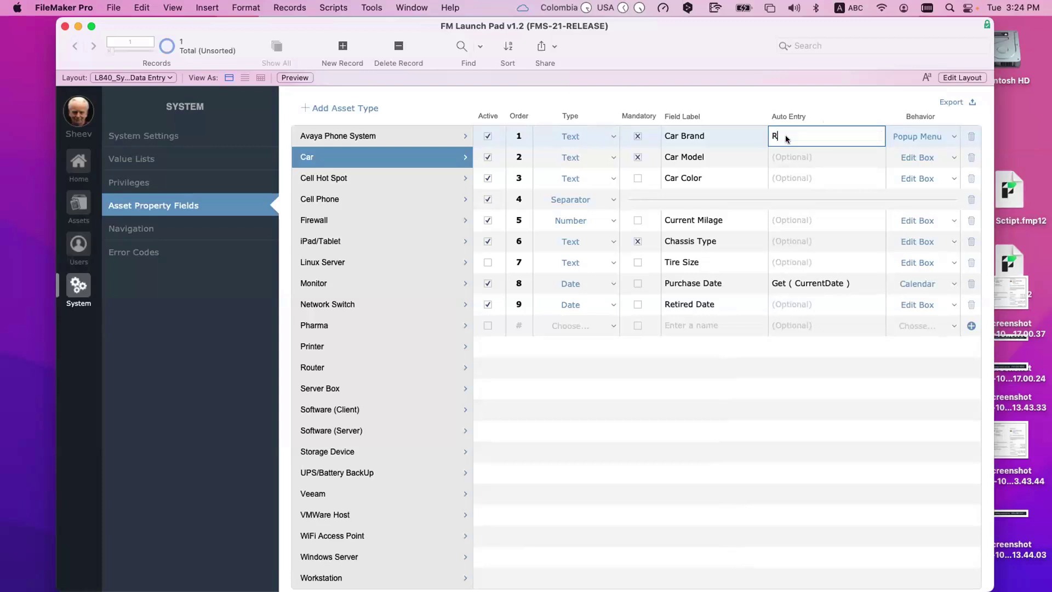
{"action": "type", "text": "enault"}
{"action": "left_click", "coordinate": [817, 90]}
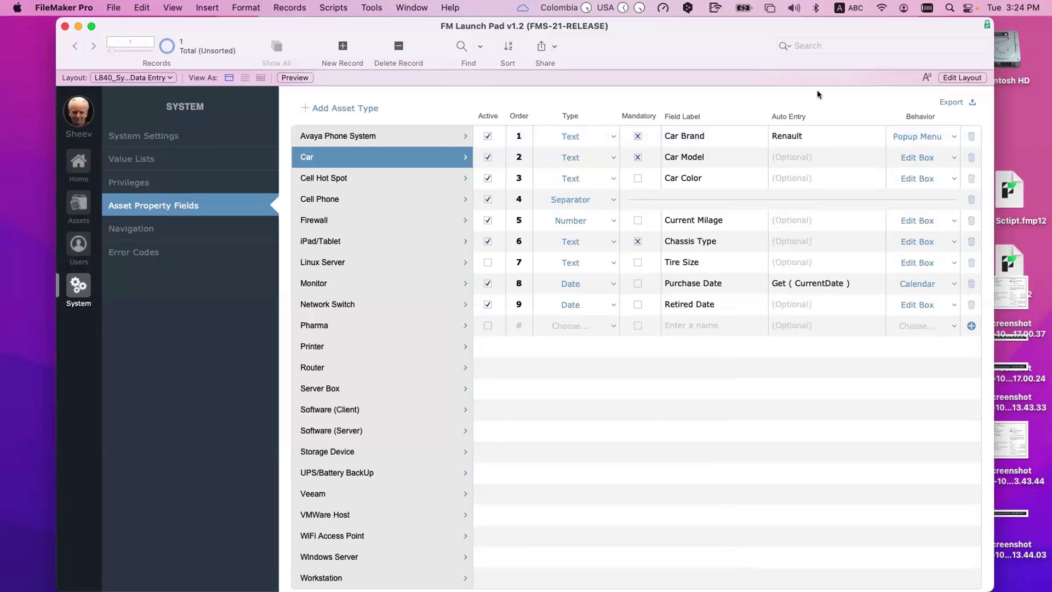
Enclose the Car Brand auto-entry value Renault in quotation marks.
{"action": "left_click", "coordinate": [817, 135]}
{"action": "type", "text": "\""}
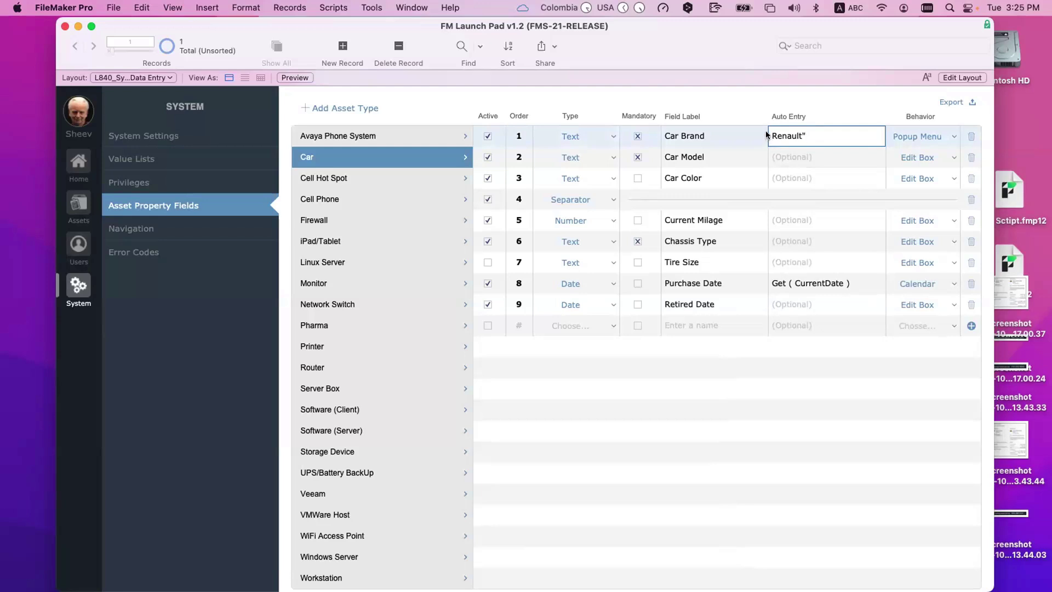
{"action": "triple_click", "coordinate": [772, 137]}
{"action": "key", "text": "Left"}
{"action": "type", "text": "\""}
{"action": "key", "text": "Return"}
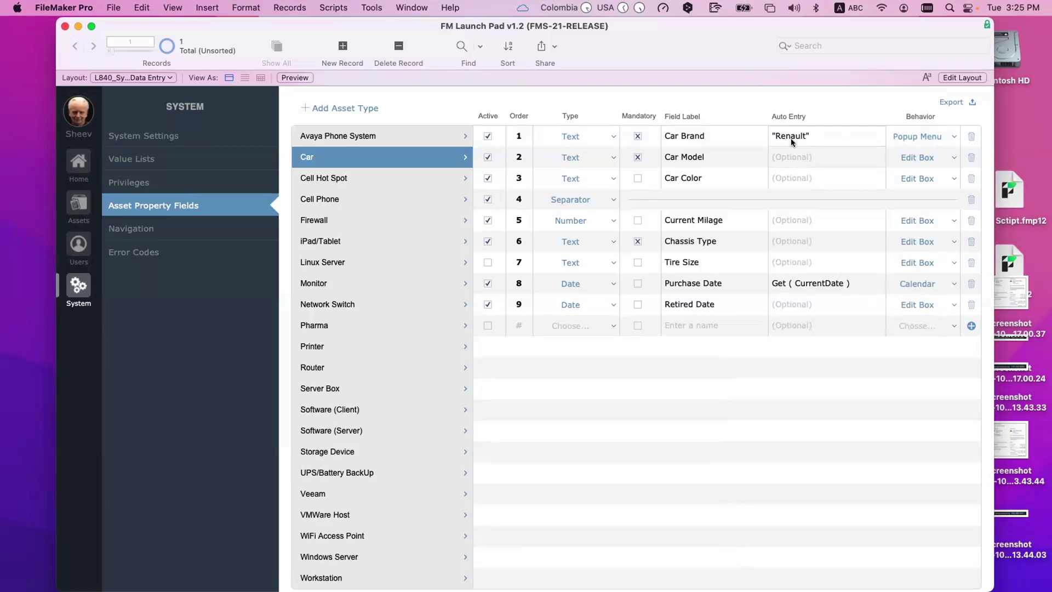
Create a new asset of type Car and check the choices offered for its Car Brand value.
{"action": "left_click", "coordinate": [79, 204]}
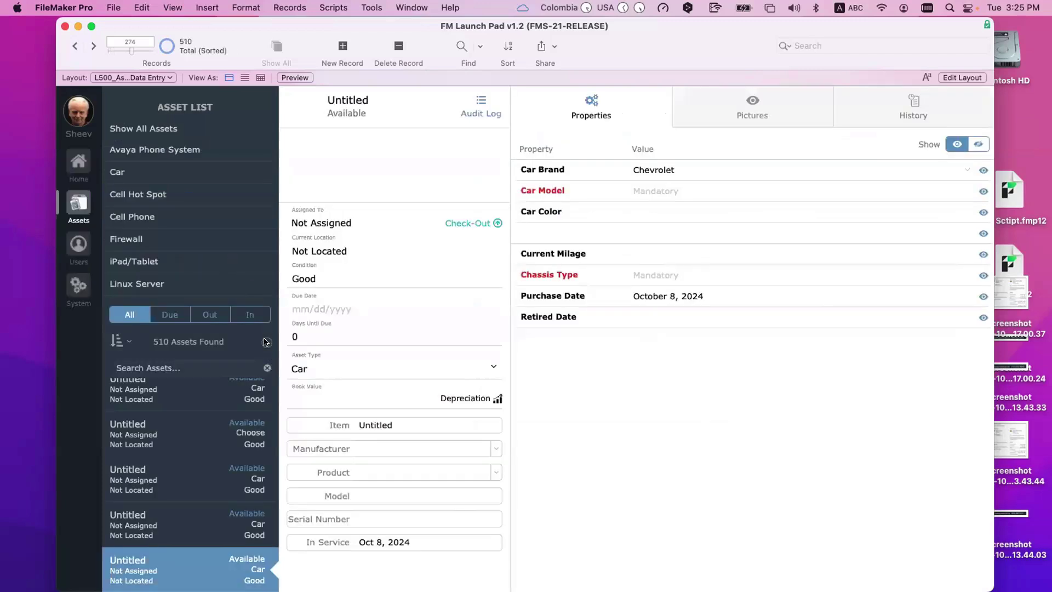
{"action": "left_click", "coordinate": [266, 342]}
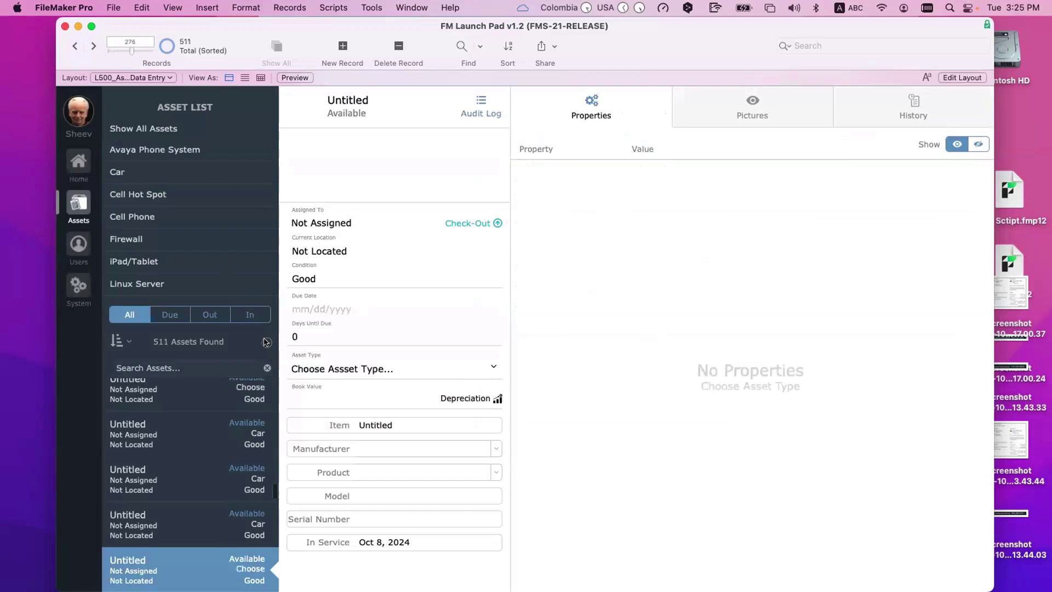
{"action": "left_click", "coordinate": [328, 368]}
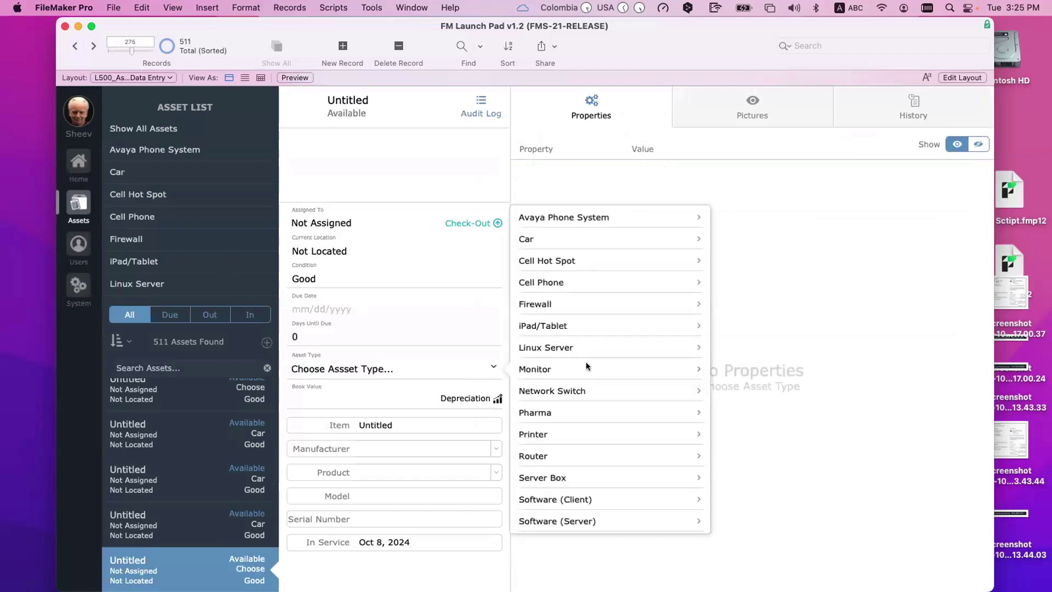
{"action": "left_click", "coordinate": [534, 238]}
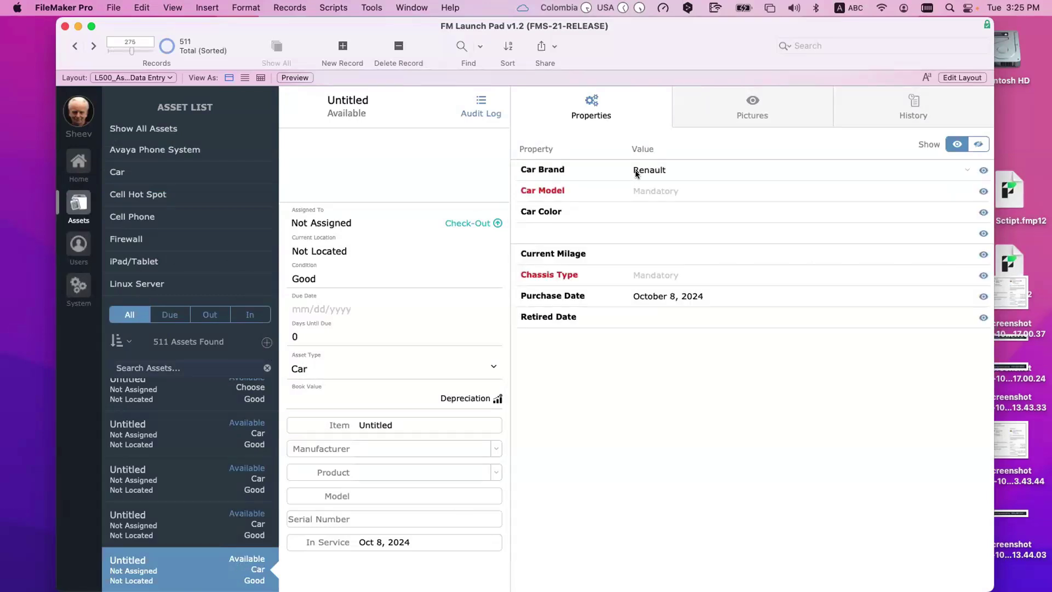
{"action": "left_click", "coordinate": [663, 165]}
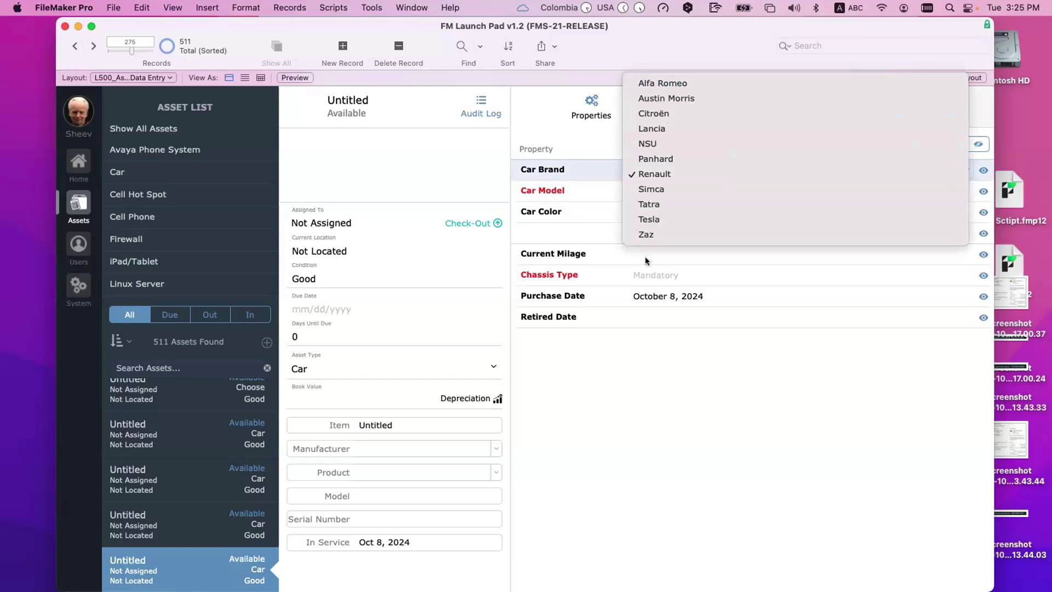
{"action": "left_click", "coordinate": [672, 355]}
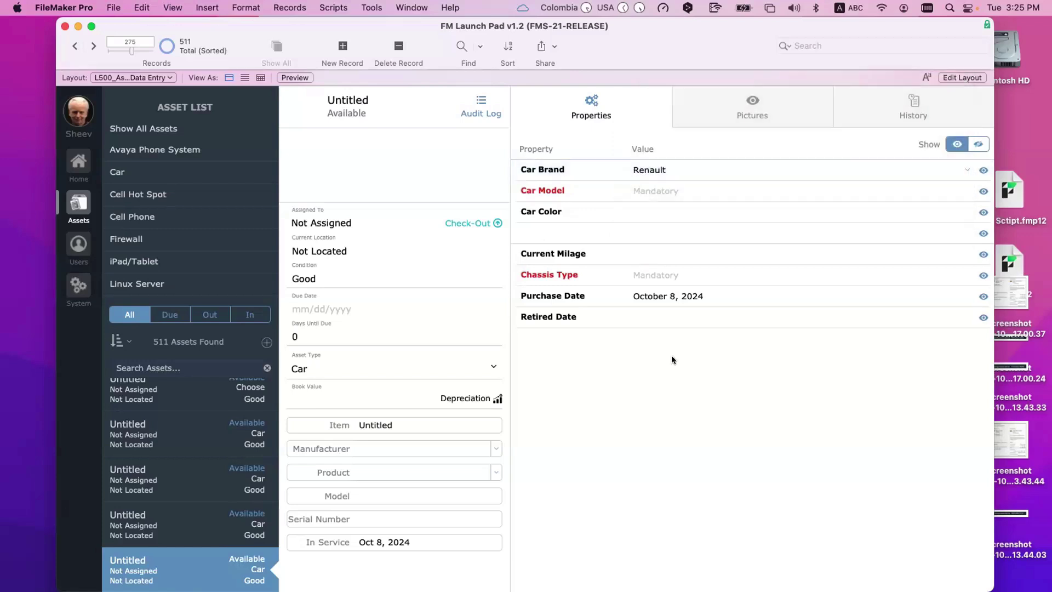
Open a second window of the file, go to the Demo layout and enter Layout mode.
{"action": "left_click_drag", "start_coordinate": [229, 19], "coordinate": [219, 19]}
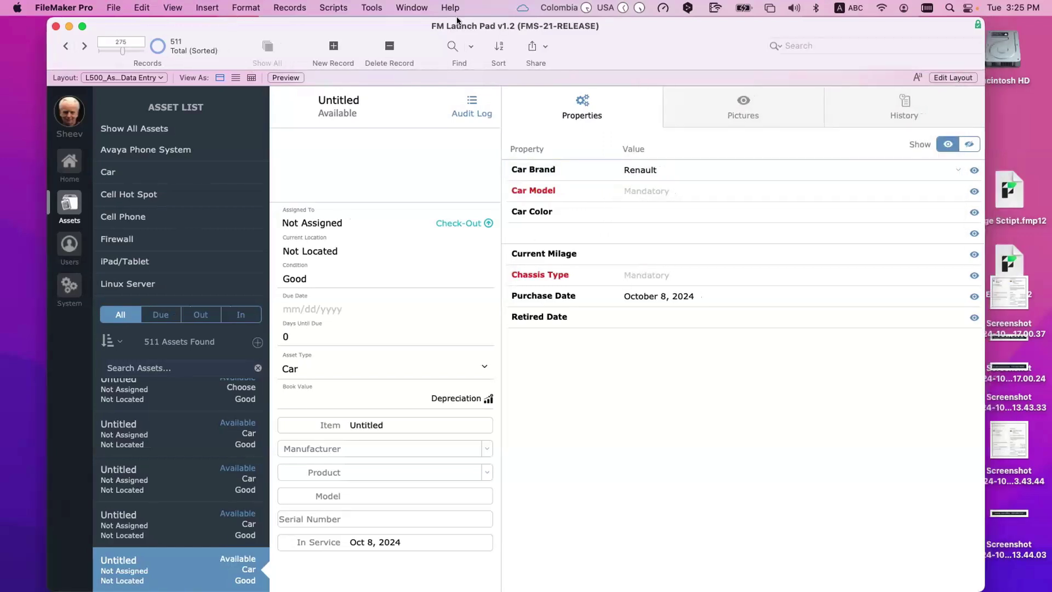
{"action": "left_click", "coordinate": [411, 7]}
{"action": "left_click", "coordinate": [419, 27]}
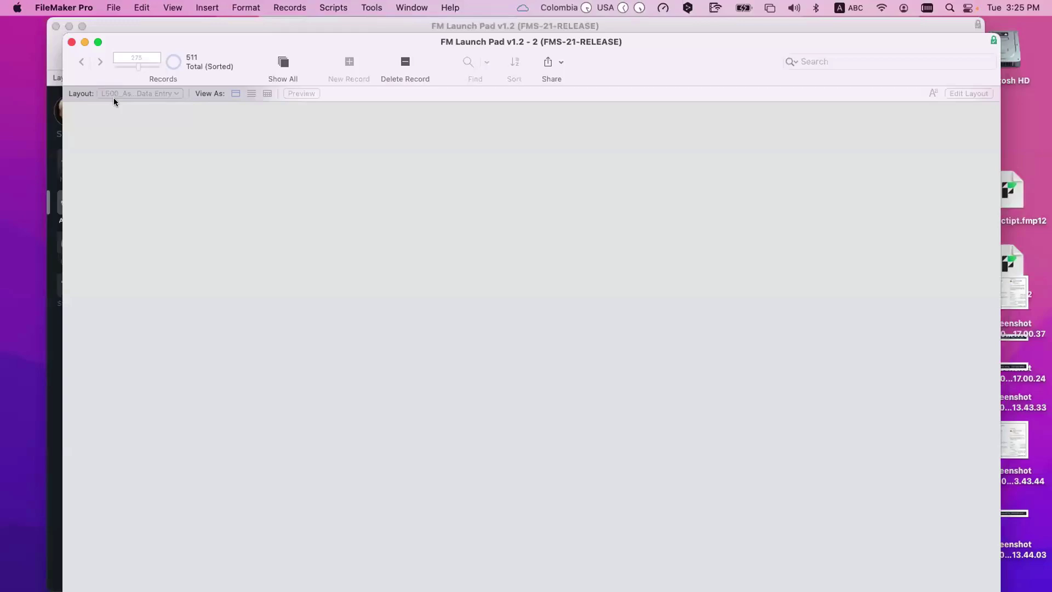
{"action": "left_click", "coordinate": [113, 97]}
{"action": "left_click", "coordinate": [114, 174]}
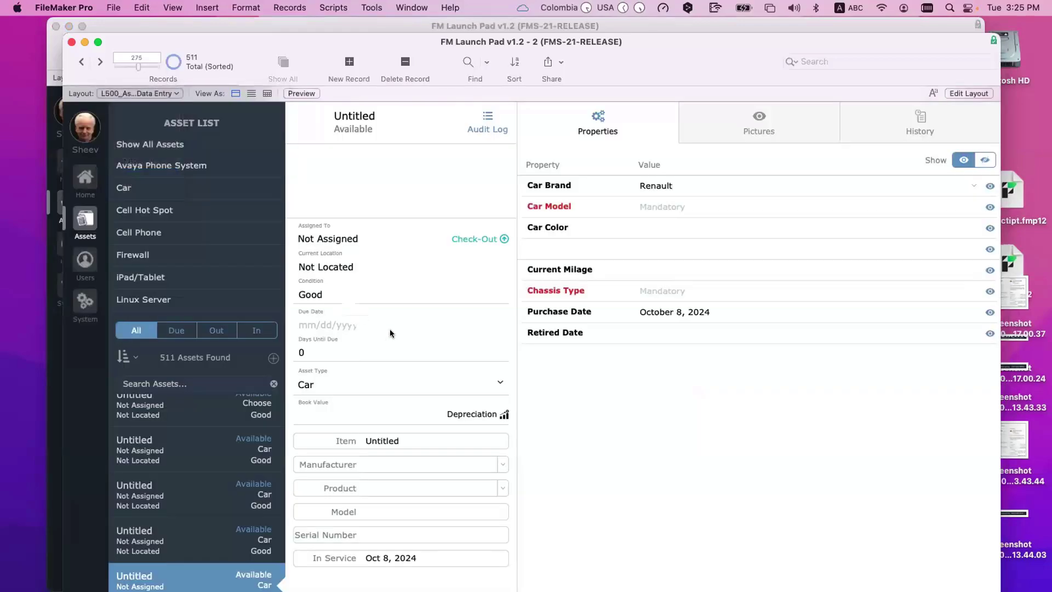
{"action": "key", "text": "super+l"}
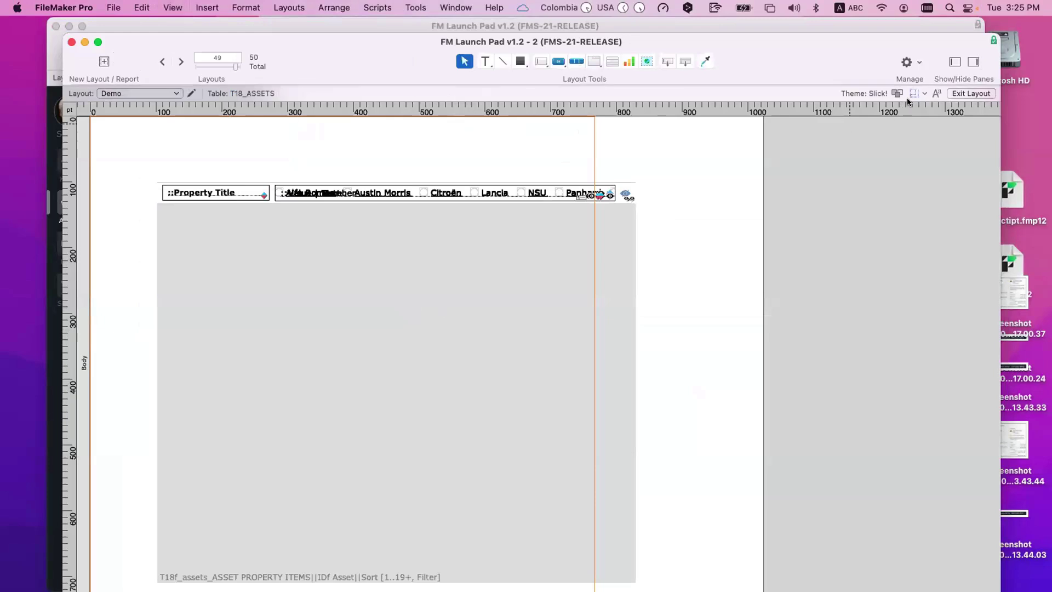
List the layout's objects and expand asset_property_portal and its Text Fields group to examine the stacked fields.
{"action": "left_click", "coordinate": [953, 61]}
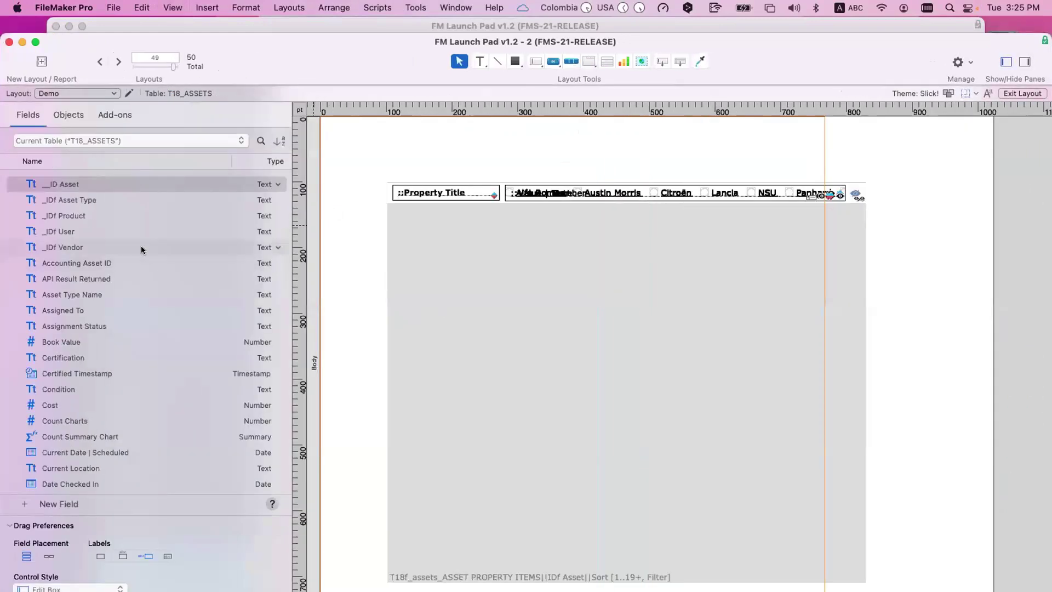
{"action": "left_click", "coordinate": [72, 112]}
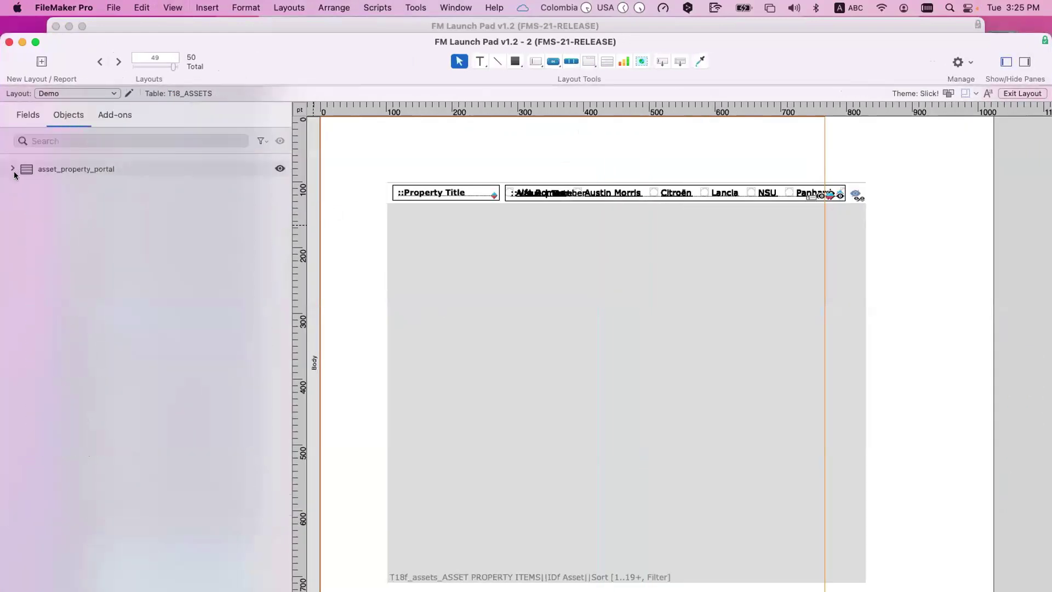
{"action": "left_click", "coordinate": [12, 168]}
{"action": "left_click", "coordinate": [28, 280]}
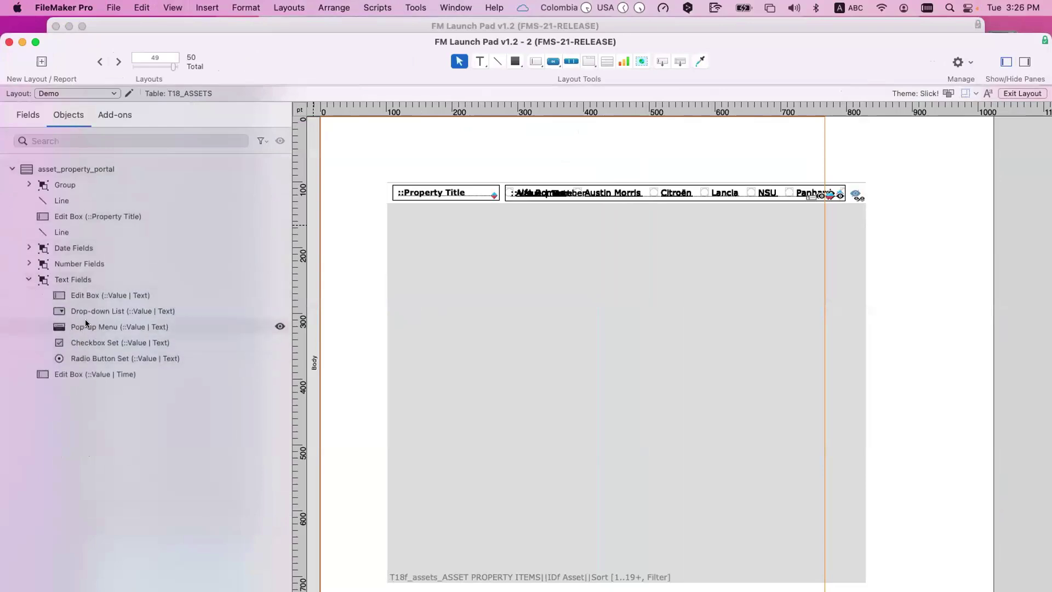
Duplicate the Pop-up Menu Value | Text field and place the copy over the portal at about 231 pt left, 288 pt top.
{"action": "left_click", "coordinate": [85, 325]}
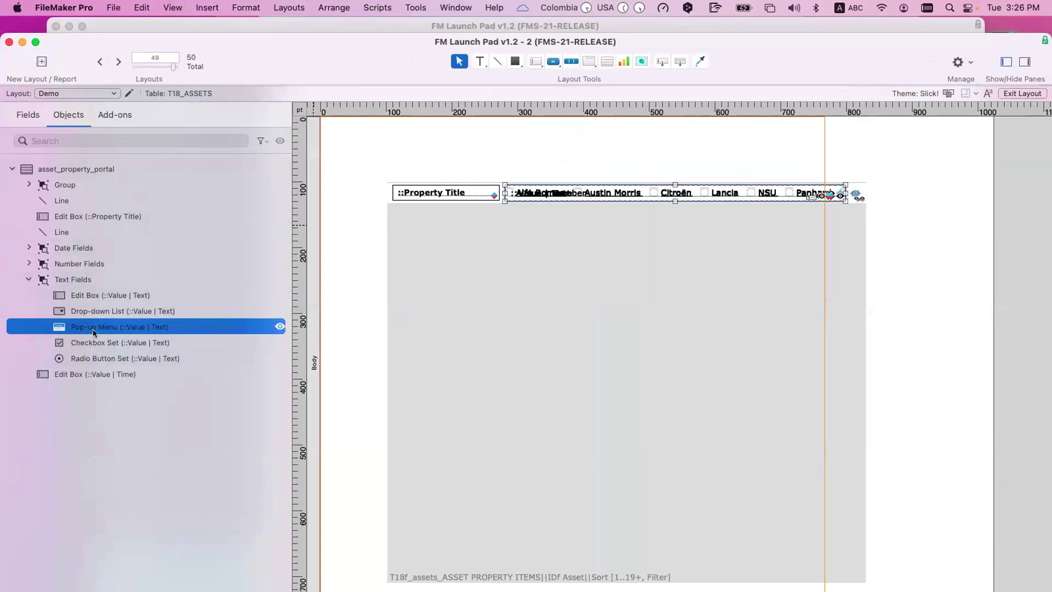
{"action": "key", "text": "super+c"}
{"action": "key", "text": "super+v"}
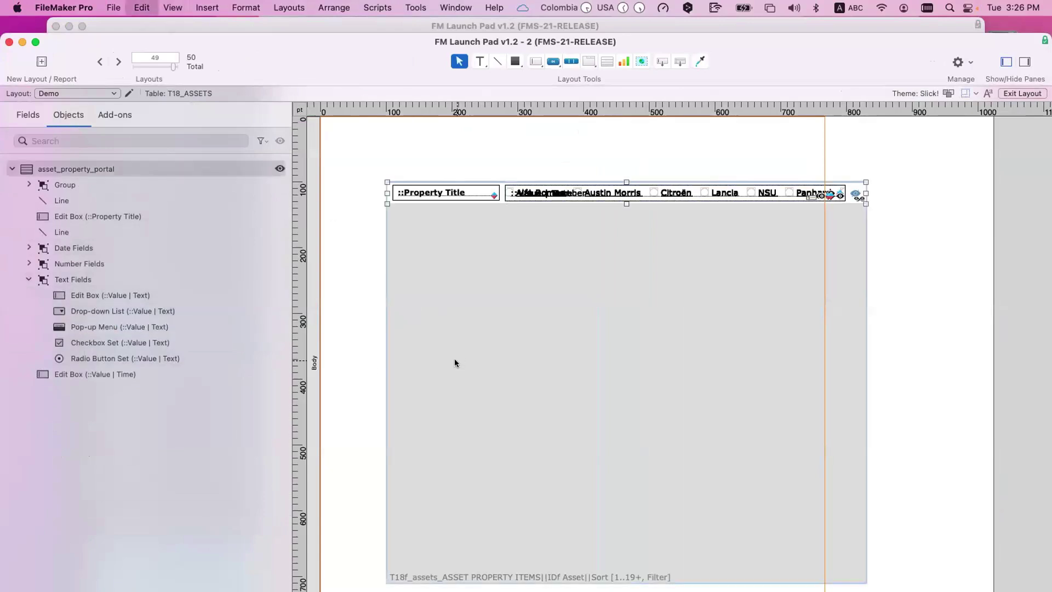
{"action": "left_click_drag", "start_coordinate": [458, 359], "coordinate": [522, 316]}
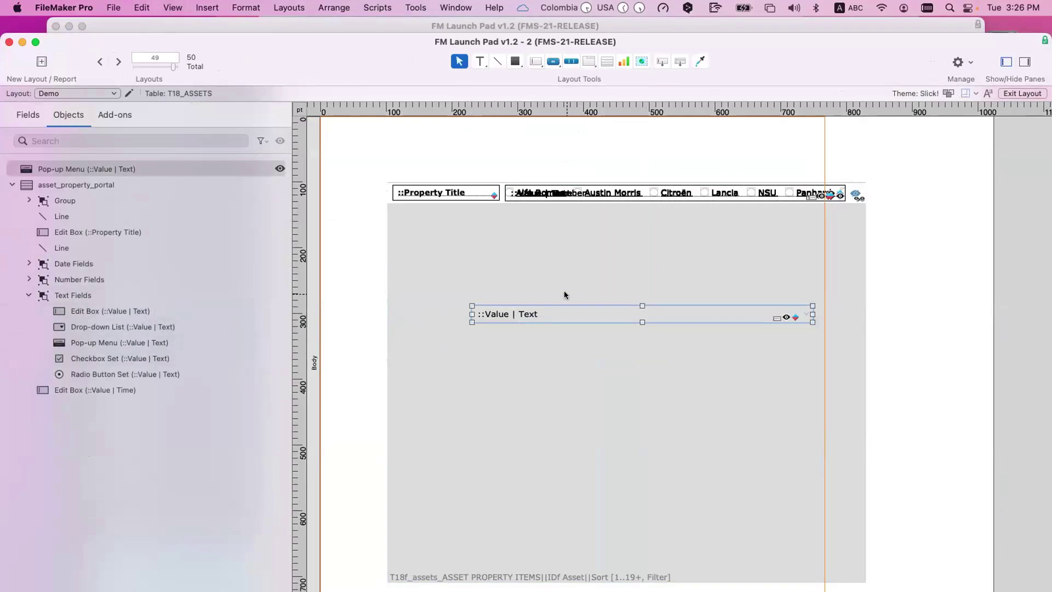
Examine the copied pop-up field's data and behavior settings in the Inspector, and delete the copy from the layout.
{"action": "left_click_drag", "start_coordinate": [763, 70], "coordinate": [636, 75]}
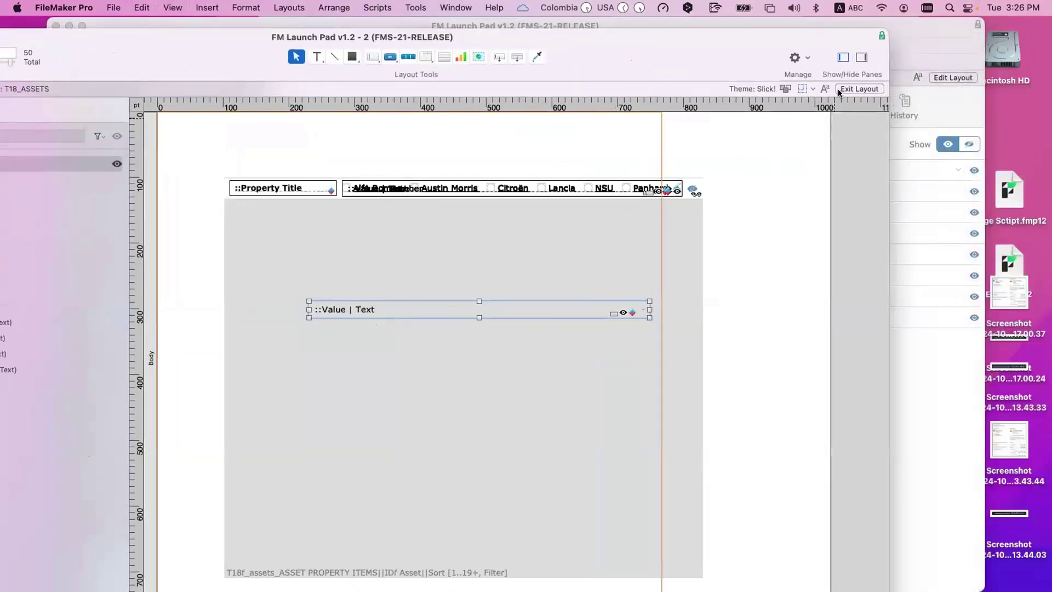
{"action": "left_click", "coordinate": [862, 57]}
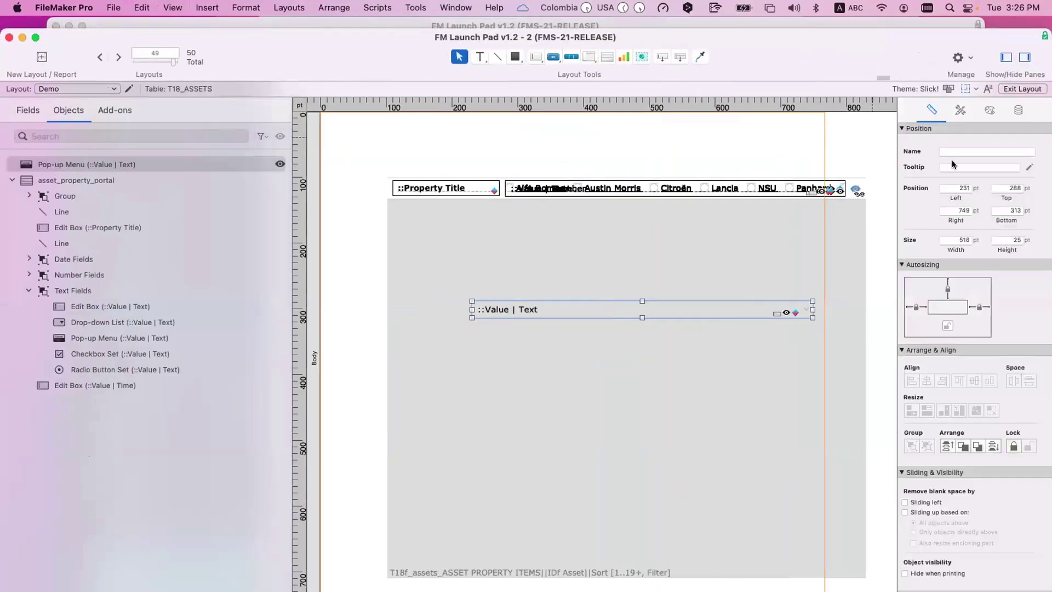
{"action": "left_click", "coordinate": [1018, 109]}
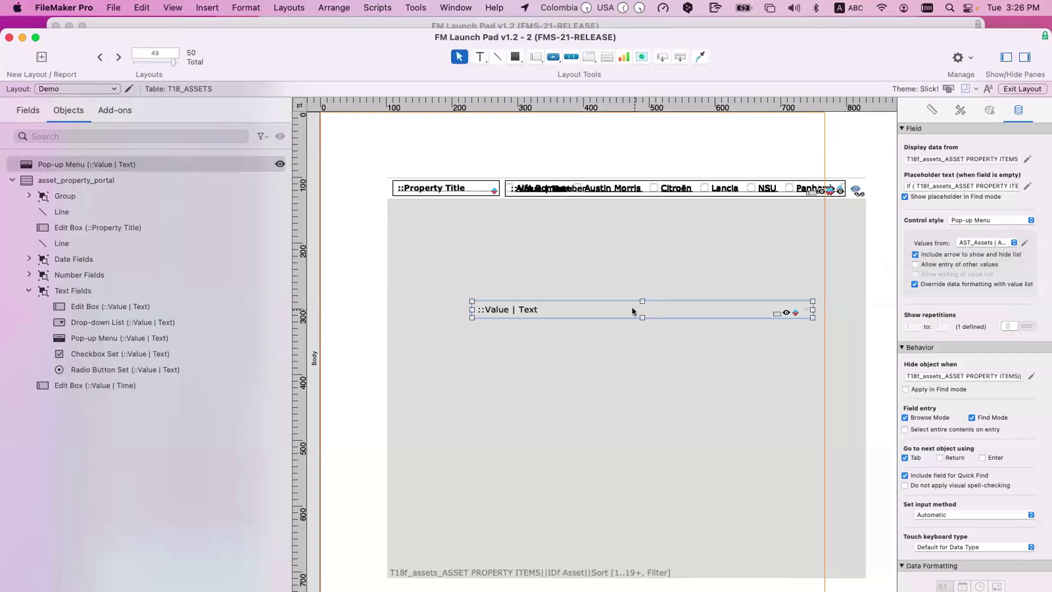
{"action": "key", "text": "Delete"}
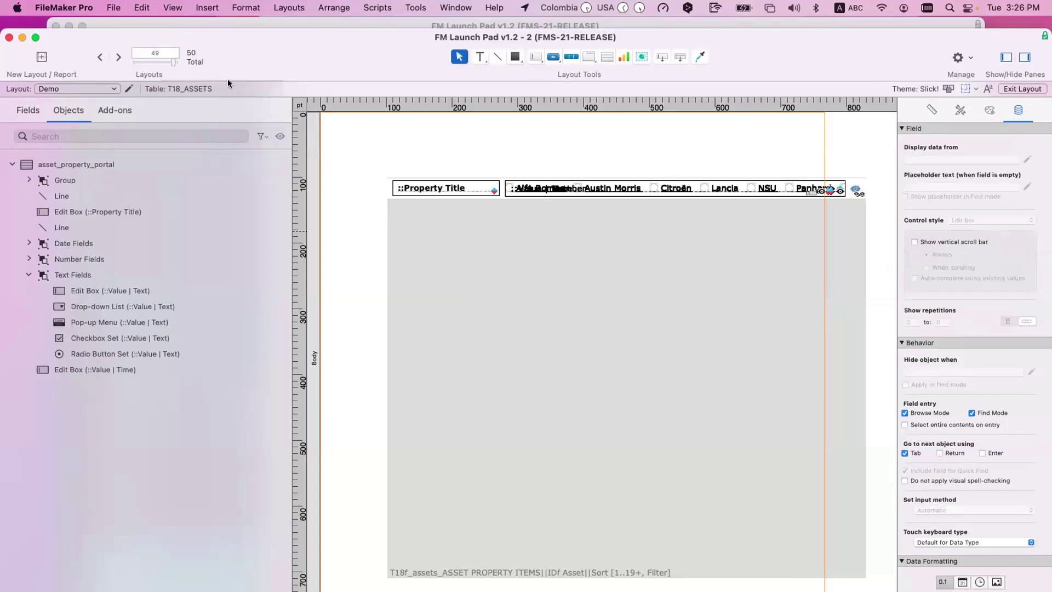
Return to the first window and set the Car Brand property's behavior to Drop-Down Menu in the asset property fields.
{"action": "key", "text": "super+grave"}
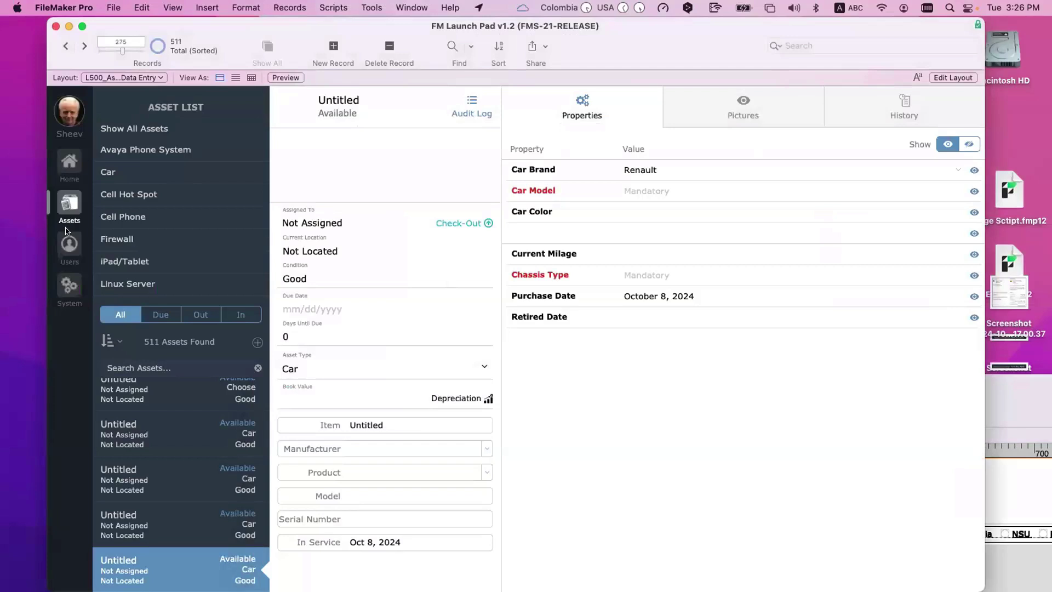
{"action": "left_click", "coordinate": [68, 289]}
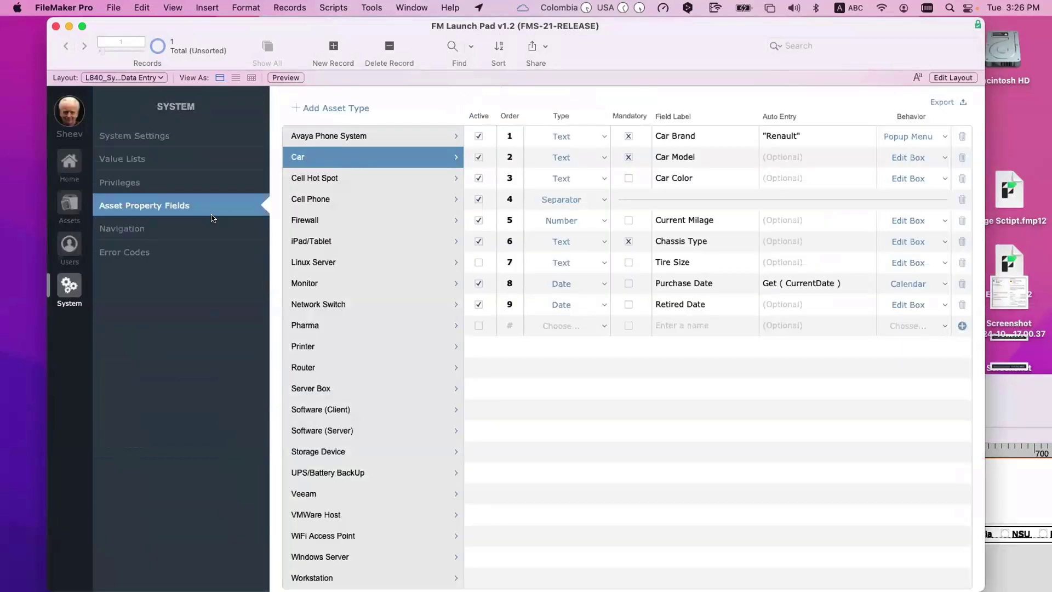
{"action": "left_click", "coordinate": [911, 136]}
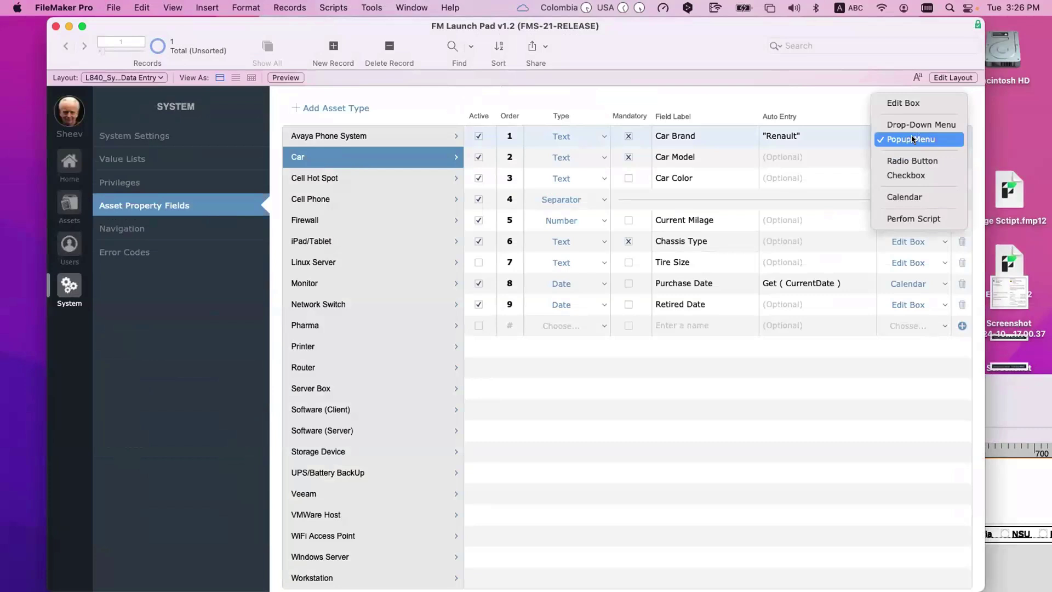
{"action": "left_click", "coordinate": [910, 124]}
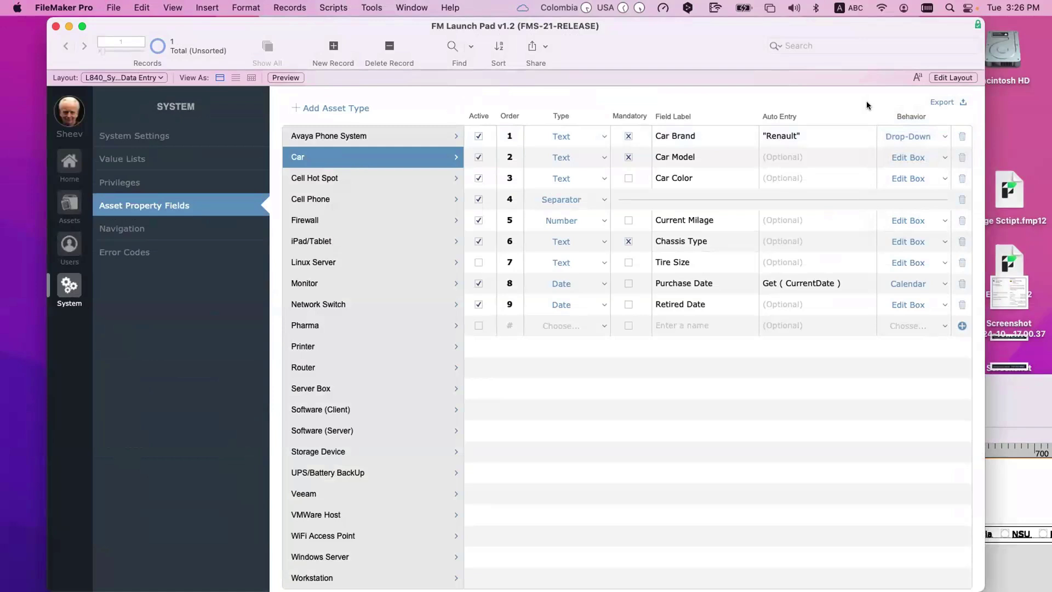
{"action": "left_click", "coordinate": [906, 131]}
{"action": "left_click", "coordinate": [833, 95]}
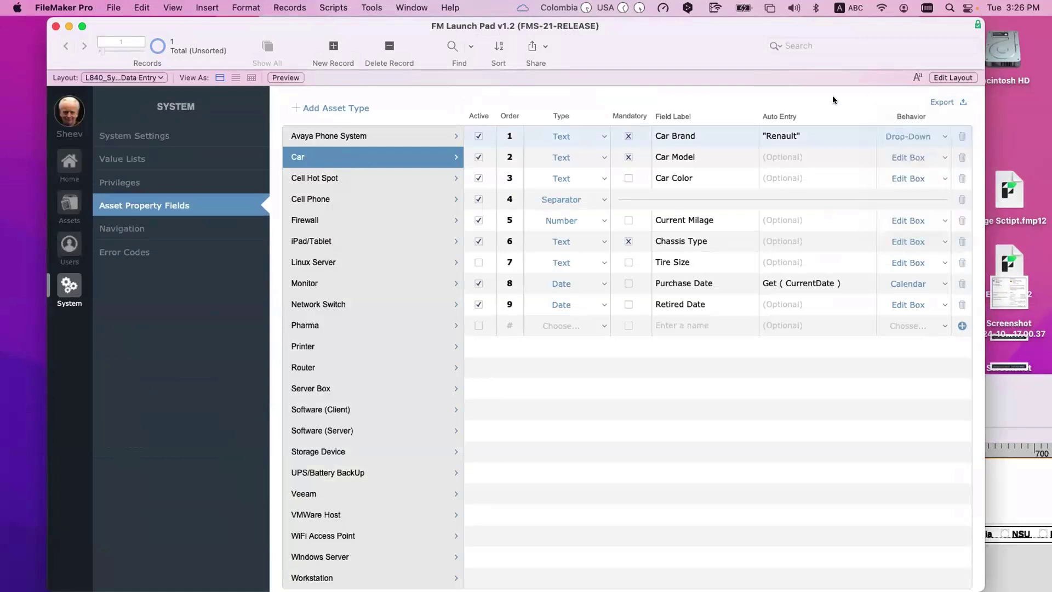
Add another asset record, assign it the Car type and open the Car Brand drop-down list.
{"action": "left_click", "coordinate": [69, 207]}
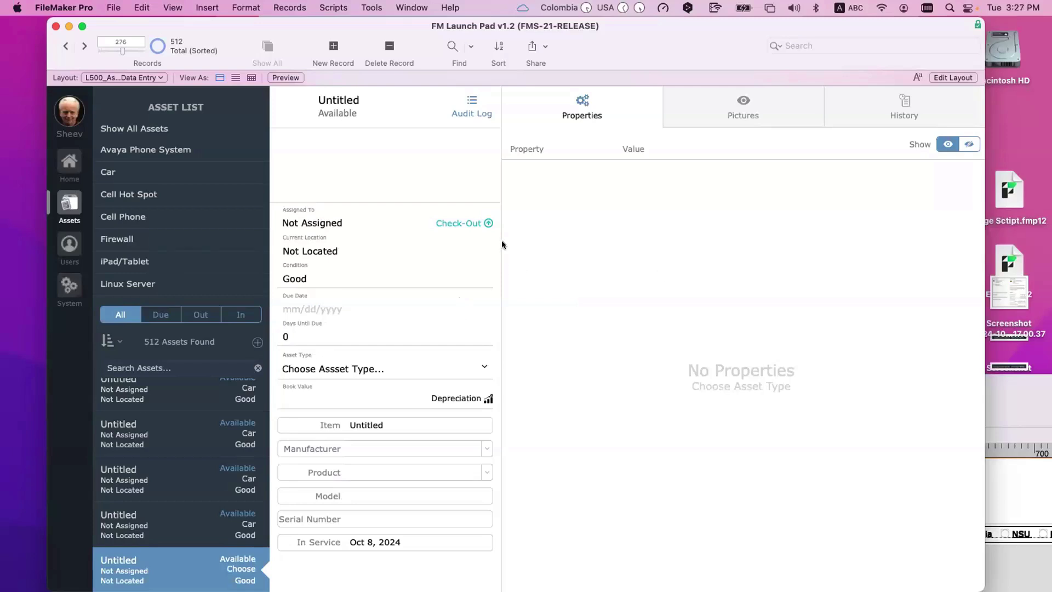
{"action": "left_click", "coordinate": [373, 368]}
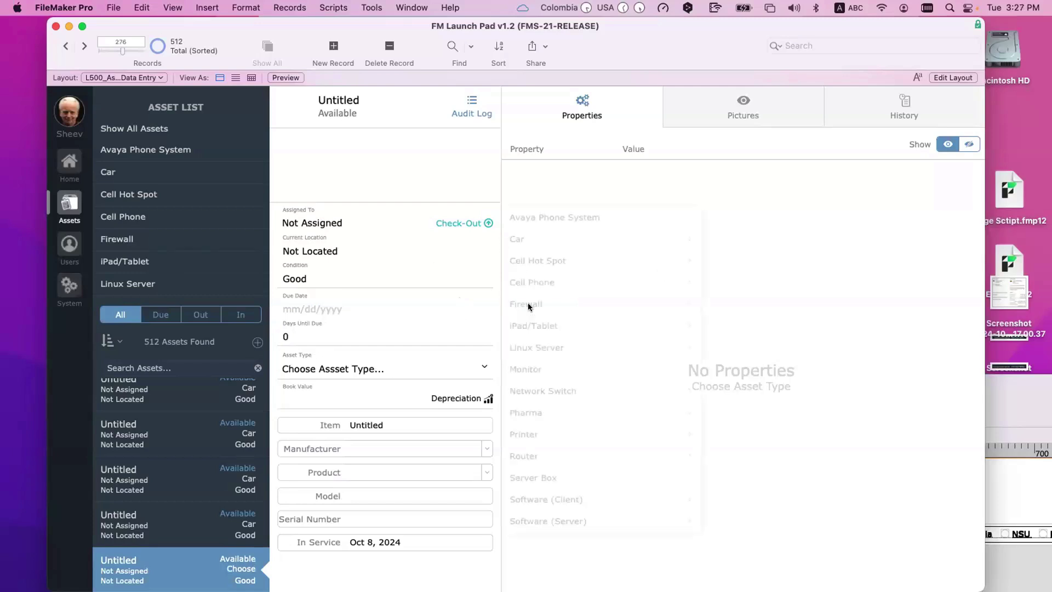
{"action": "left_click", "coordinate": [534, 239]}
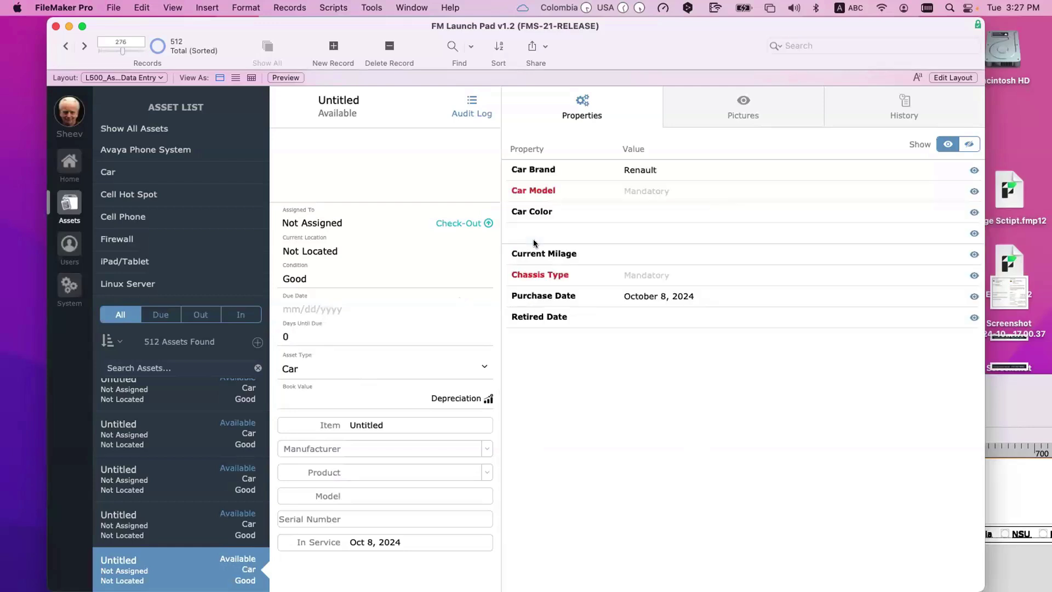
{"action": "left_click", "coordinate": [668, 169]}
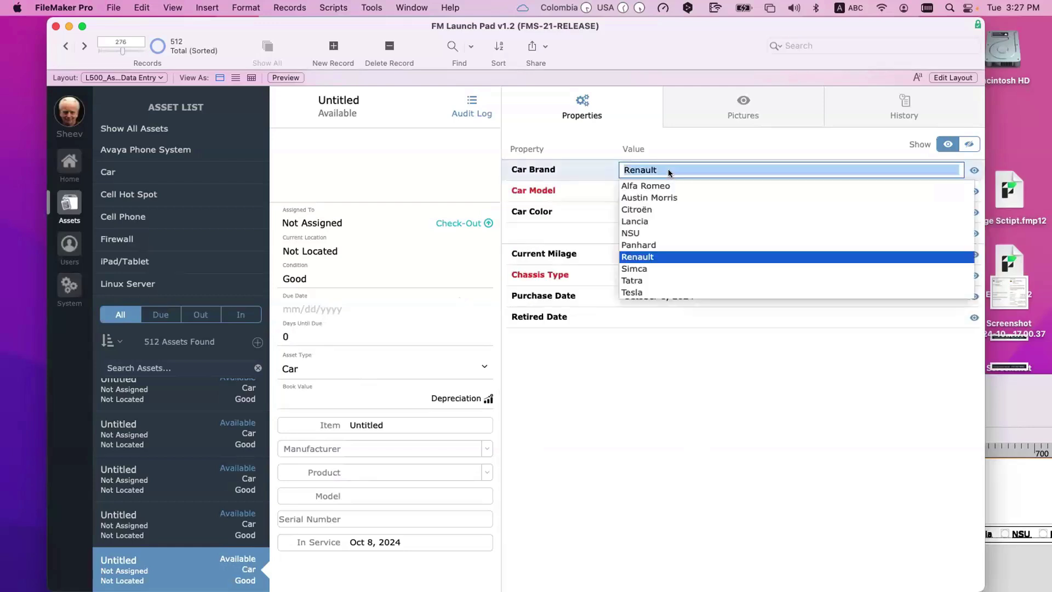
Try to enter the custom text "sdsdsd" in the Car Brand value, and undo the entry.
{"action": "key", "text": "Return"}
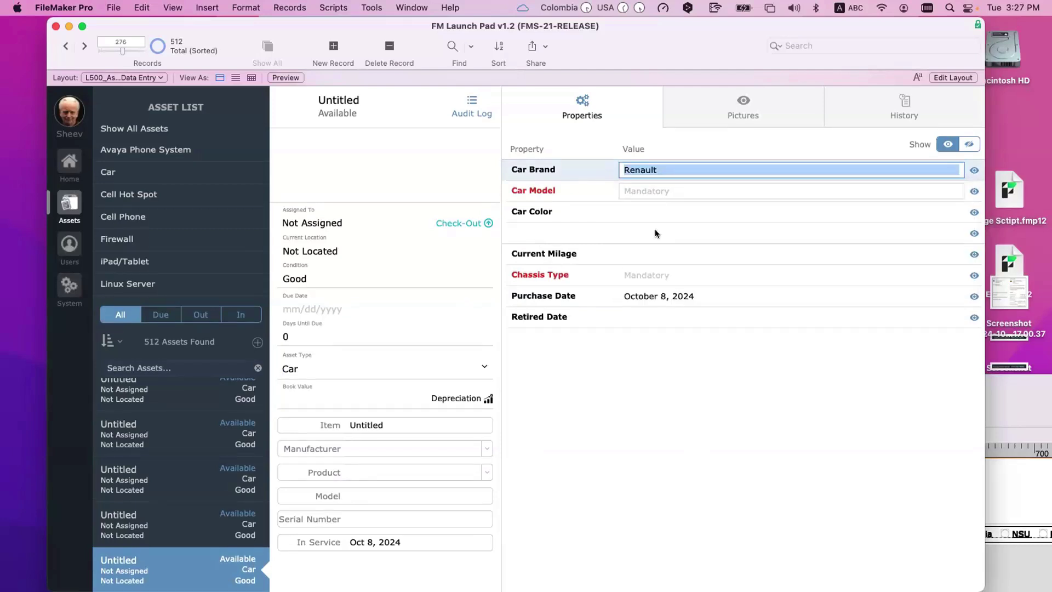
{"action": "key", "text": "Tab"}
{"action": "left_click", "coordinate": [658, 171]}
{"action": "key", "text": "Return"}
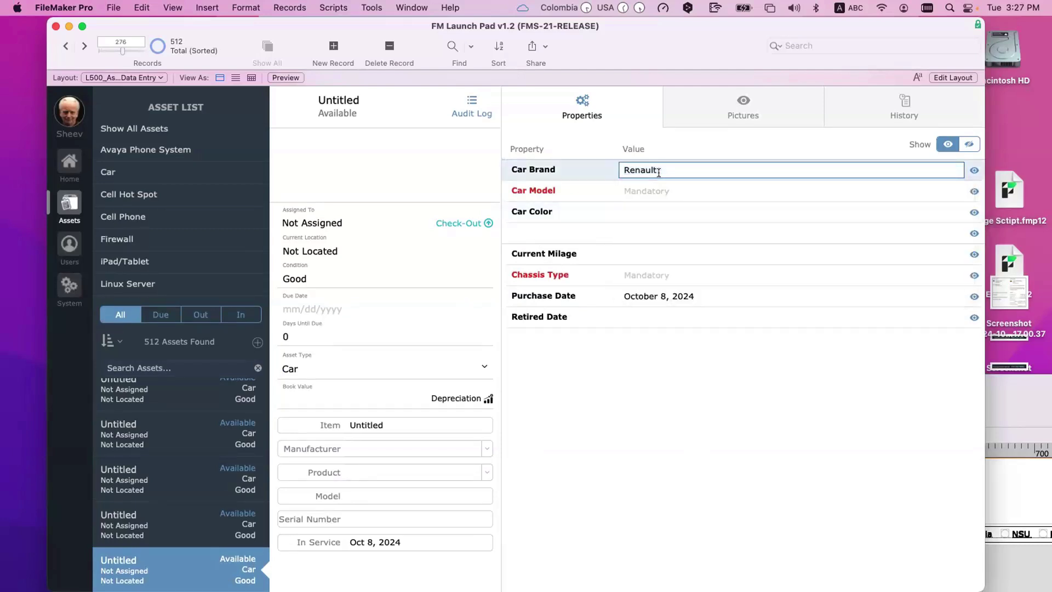
{"action": "type", "text": "sdsdsd"}
{"action": "key", "text": "super+z"}
{"action": "left_click", "coordinate": [682, 145]}
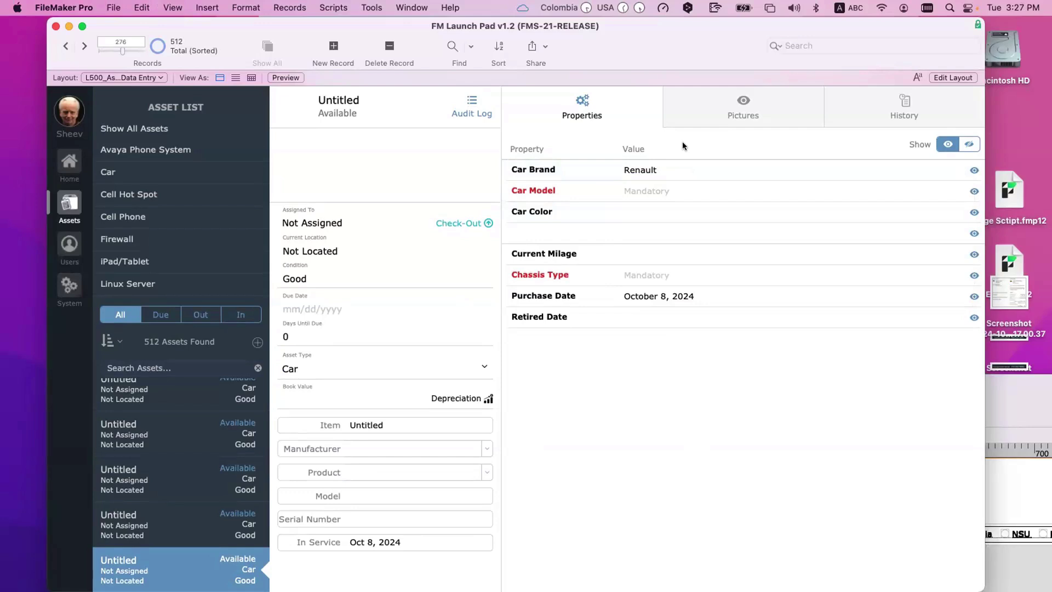
Examine the stacked drop-down, pop-up and checkbox variants of the Value | Text field in the Demo layout, and return to the asset window.
{"action": "left_click", "coordinate": [1024, 418]}
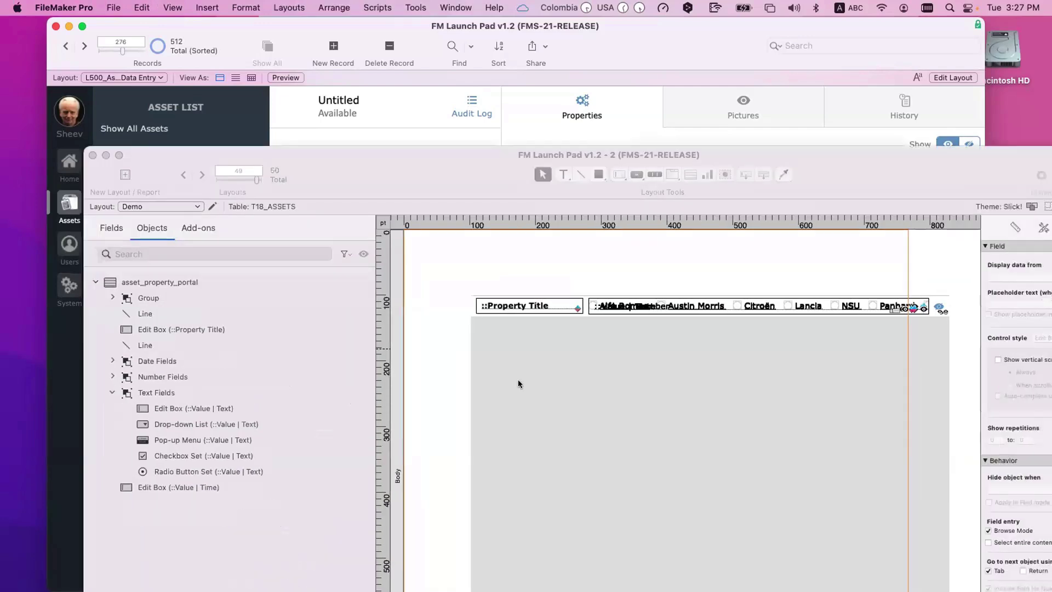
{"action": "left_click", "coordinate": [189, 405]}
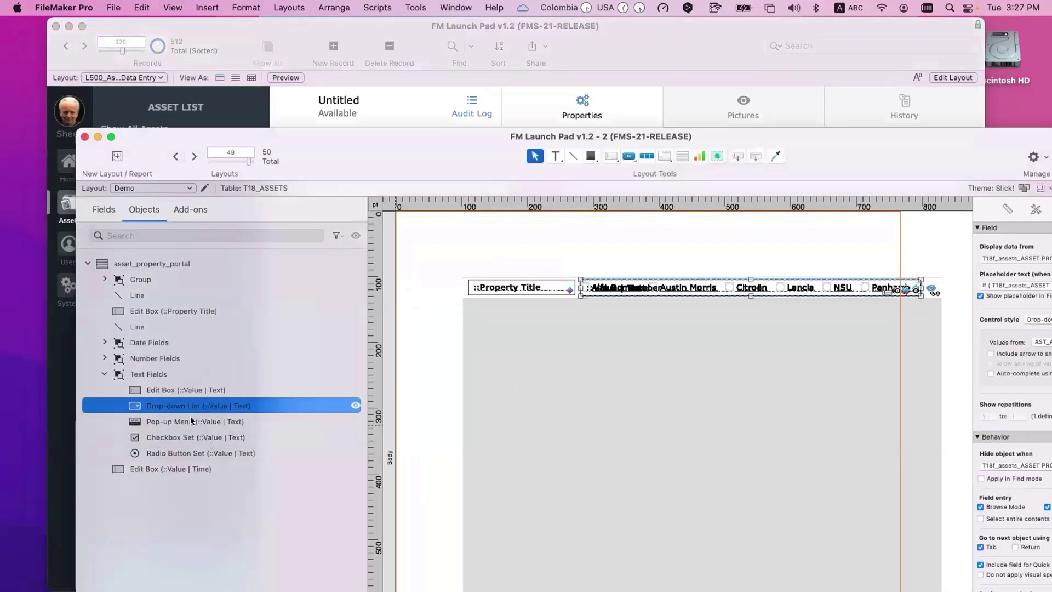
{"action": "left_click", "coordinate": [191, 421]}
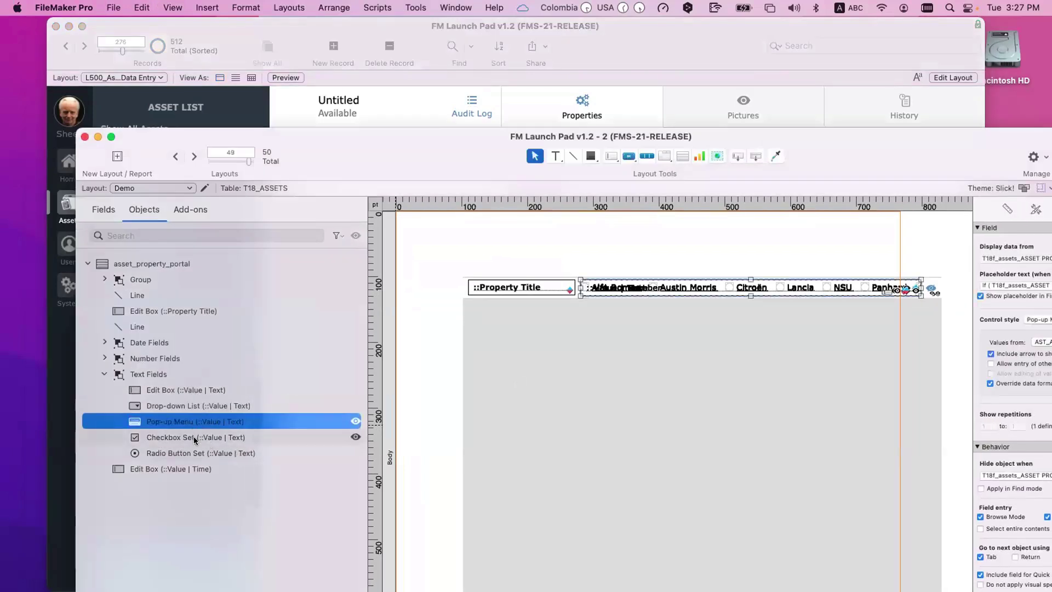
{"action": "left_click", "coordinate": [195, 437]}
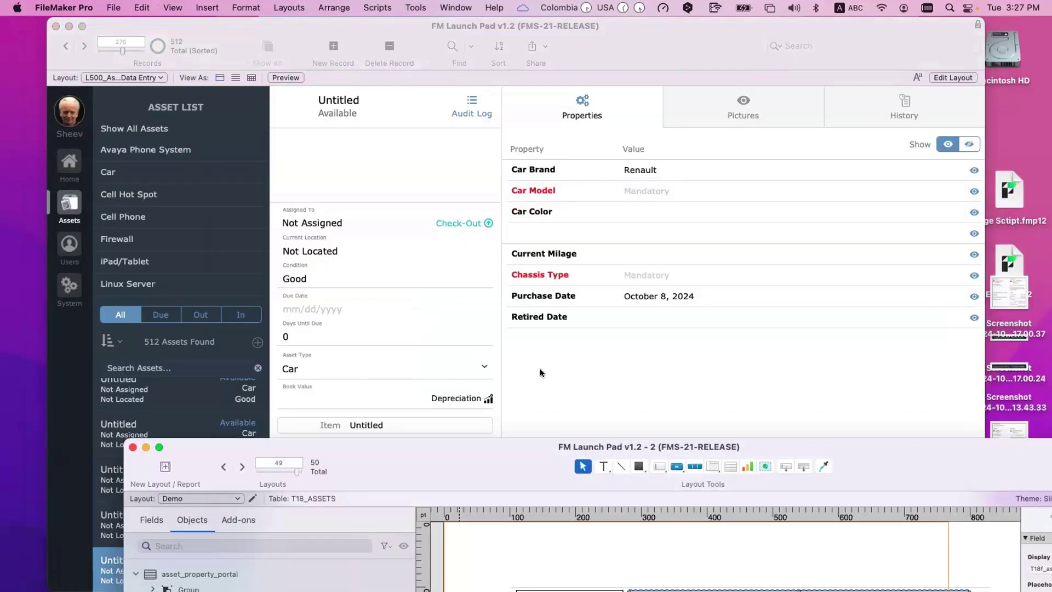
{"action": "left_click", "coordinate": [540, 368]}
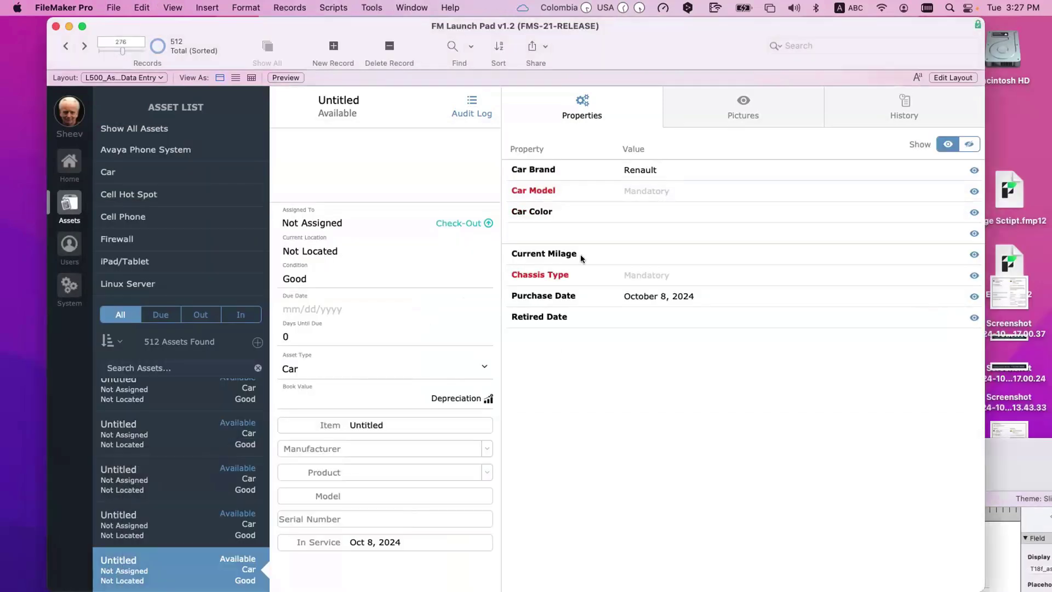
In the Car type's asset property fields, copy the Chassis Type label and set that property's behavior to Radio Button.
{"action": "left_click", "coordinate": [653, 269]}
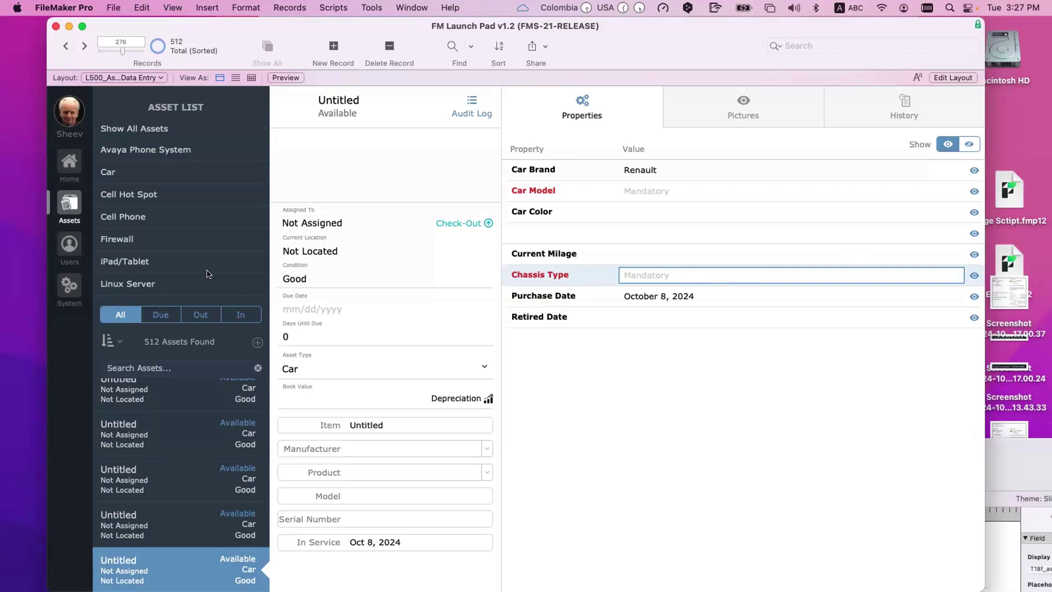
{"action": "left_click", "coordinate": [68, 280]}
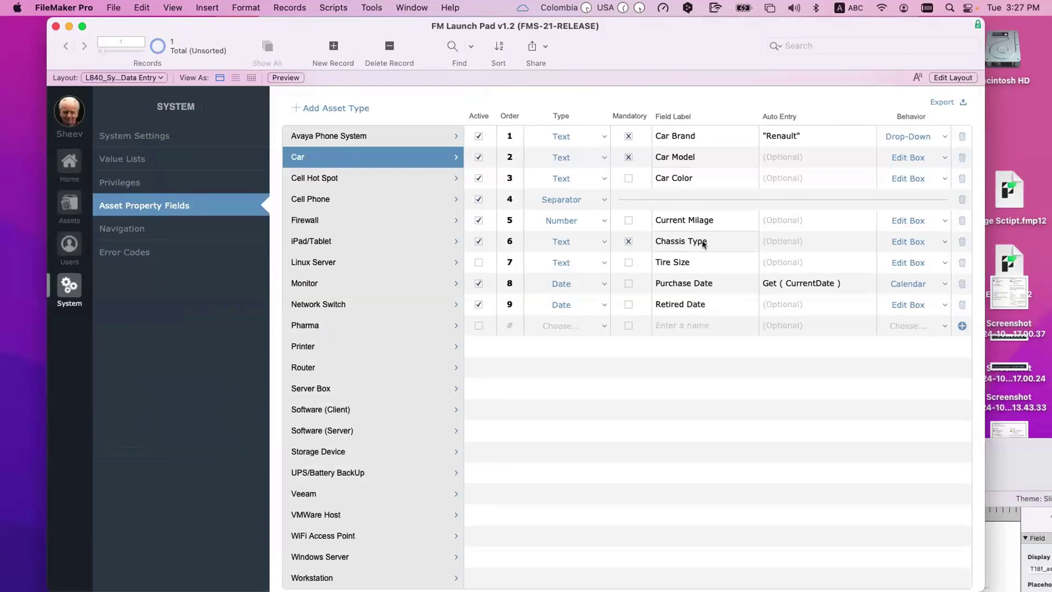
{"action": "left_click", "coordinate": [666, 239]}
{"action": "triple_click", "coordinate": [666, 239]}
{"action": "key", "text": "super+c"}
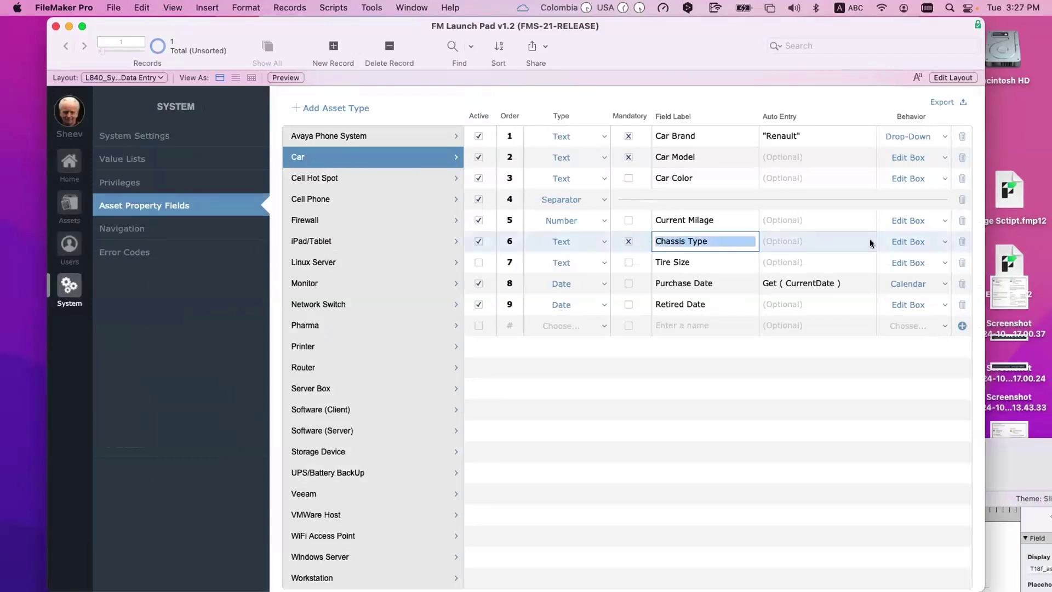
{"action": "left_click", "coordinate": [905, 241]}
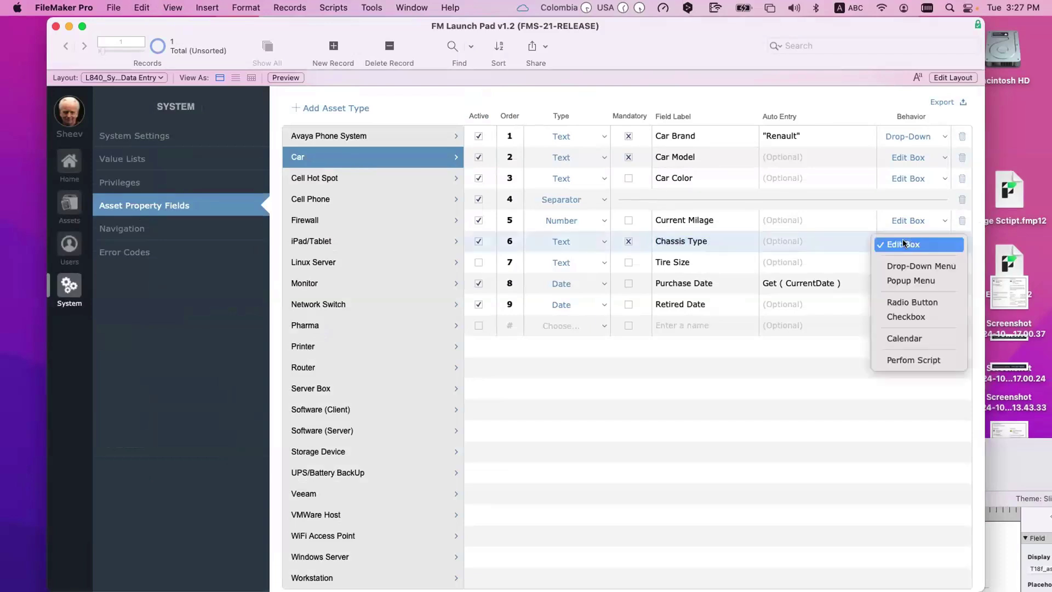
{"action": "left_click", "coordinate": [910, 301]}
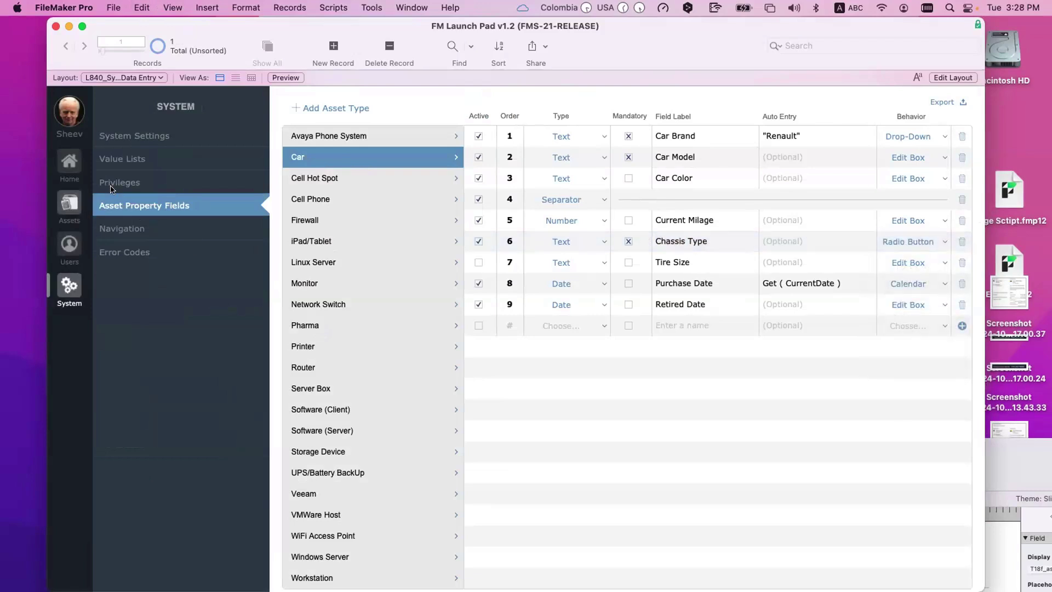
Add a value list named Chassis Type to the Assets entity, using the copied label.
{"action": "left_click", "coordinate": [134, 160]}
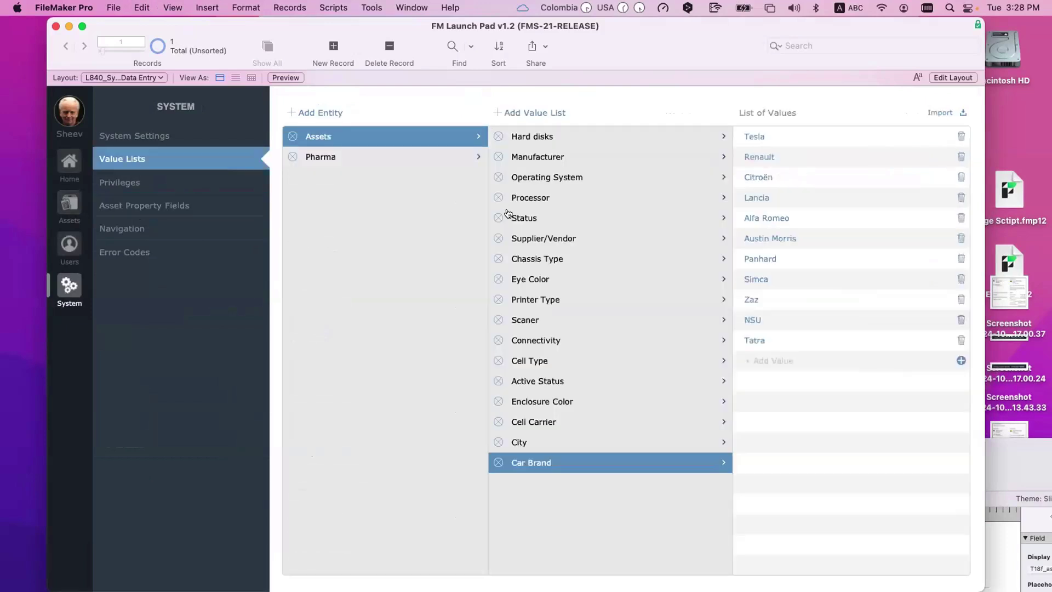
{"action": "left_click", "coordinate": [531, 111]}
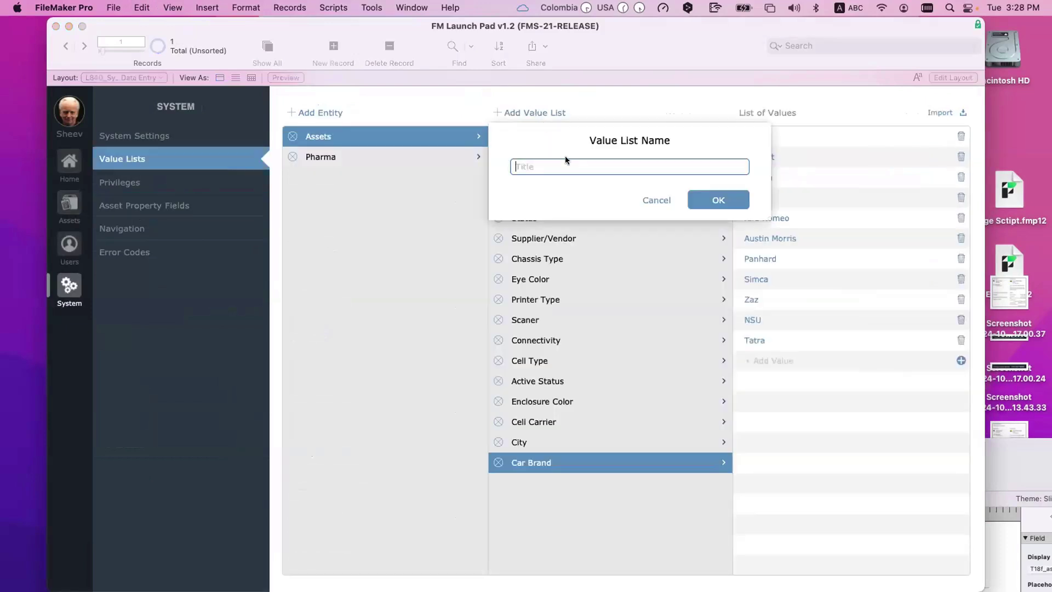
{"action": "key", "text": "super+v"}
{"action": "left_click", "coordinate": [708, 195]}
Fill the new Chassis Type value list with Truck, Mini Van, Sedan, Compact and Convertible.
{"action": "left_click", "coordinate": [780, 137]}
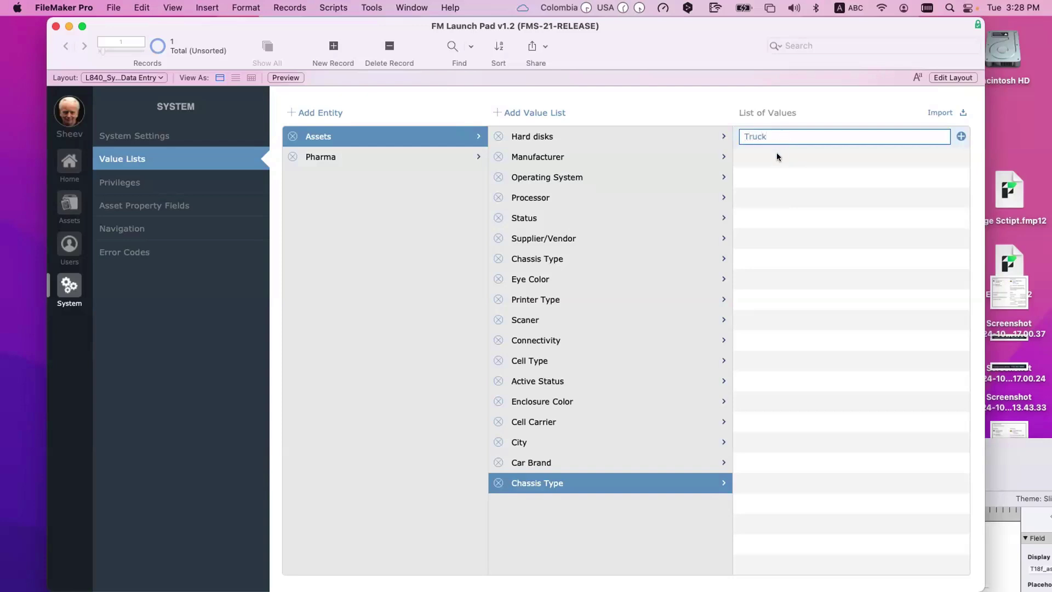
{"action": "key", "text": "Return"}
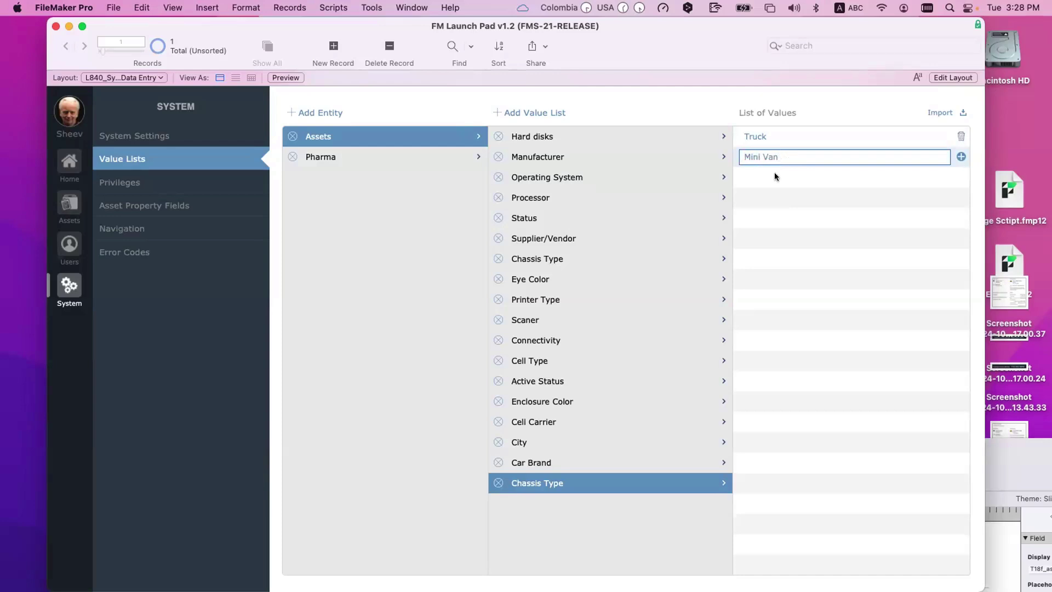
{"action": "key", "text": "Return"}
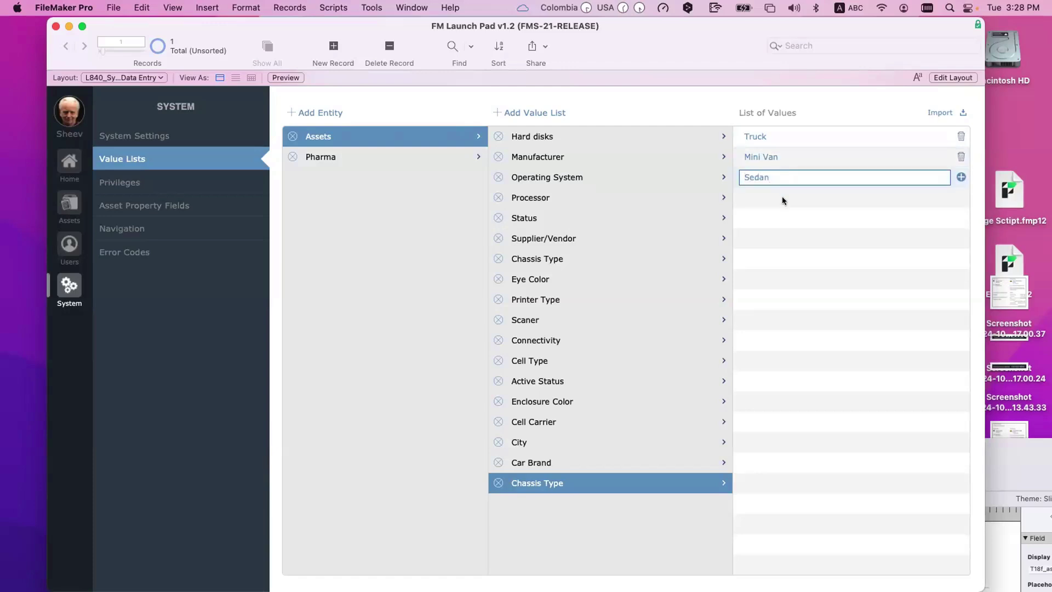
{"action": "key", "text": "Return"}
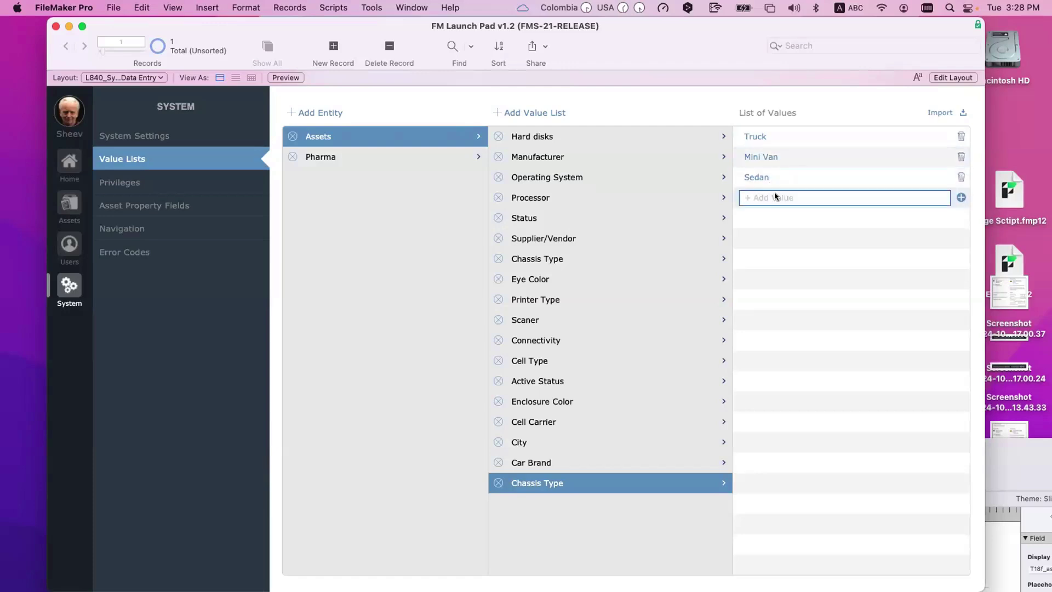
{"action": "type", "text": "Compact"}
{"action": "key", "text": "Return"}
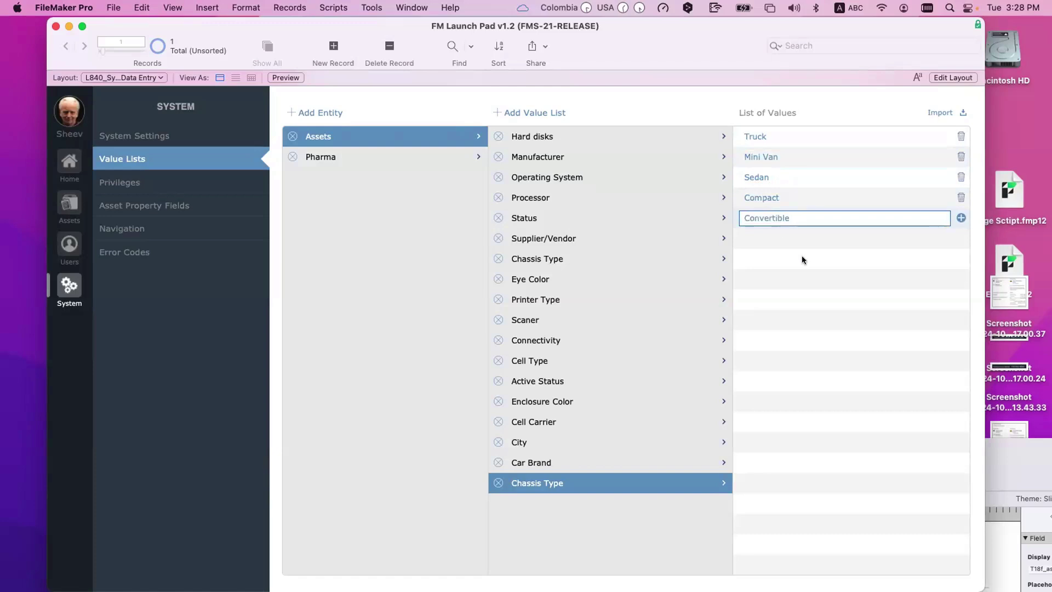
{"action": "key", "text": "Return"}
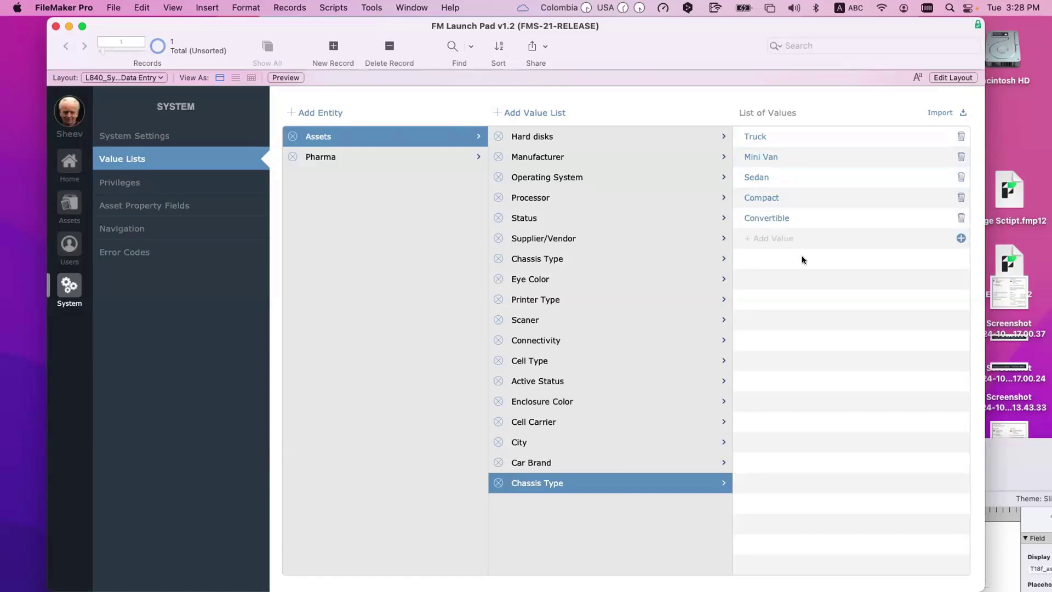
Return to the assets, add a new asset record and assign it the Car type.
{"action": "left_click", "coordinate": [58, 207]}
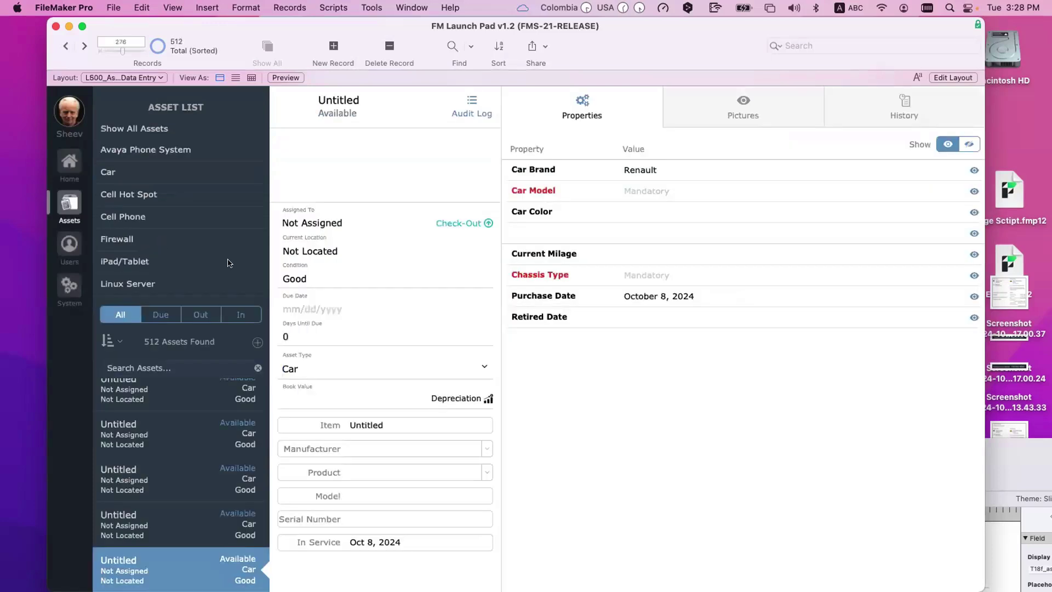
{"action": "left_click", "coordinate": [257, 343]}
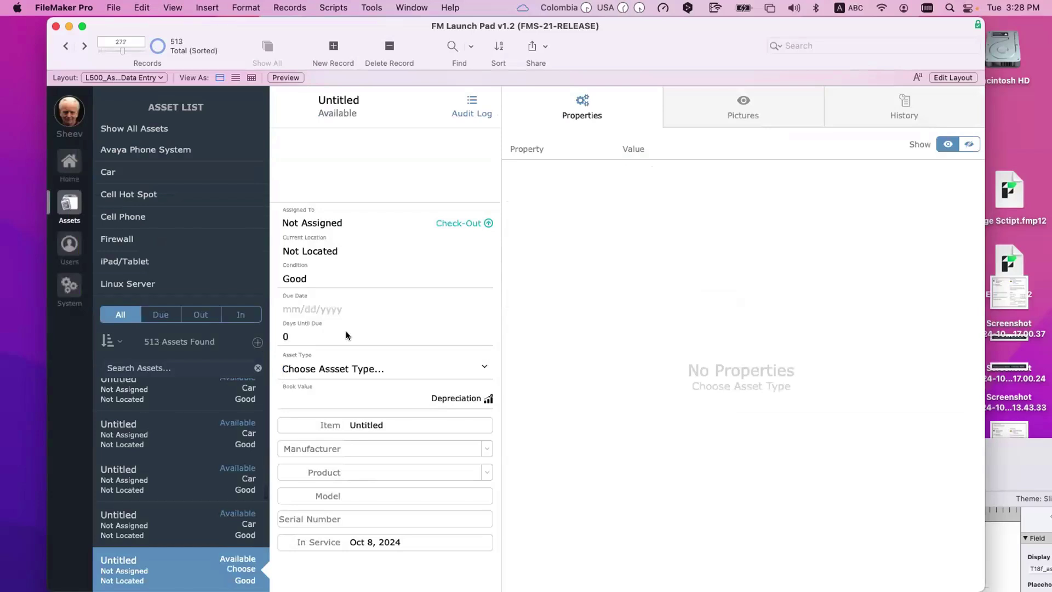
{"action": "left_click", "coordinate": [425, 366]}
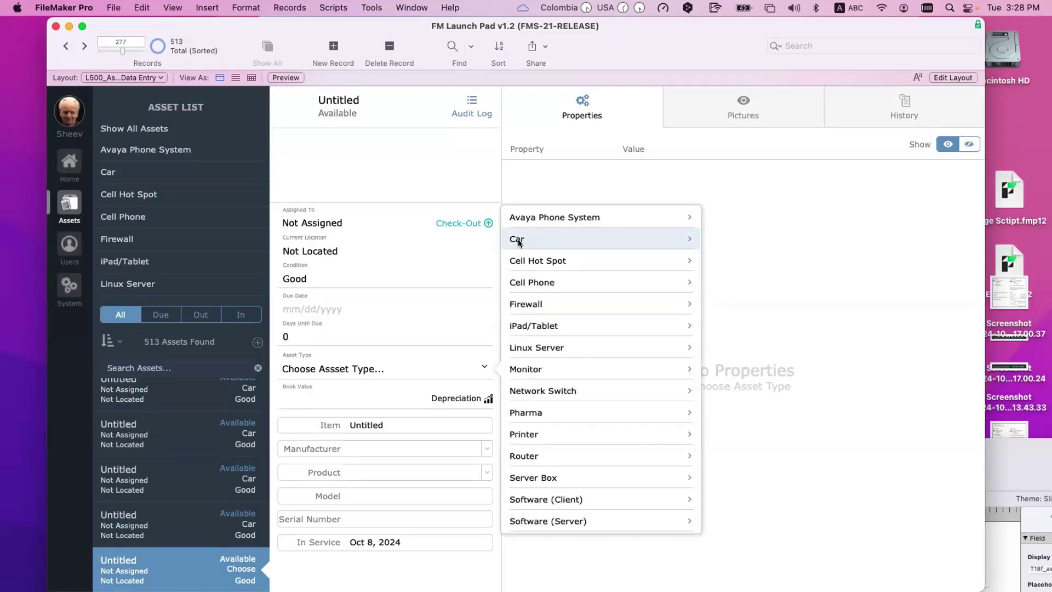
{"action": "left_click", "coordinate": [518, 239]}
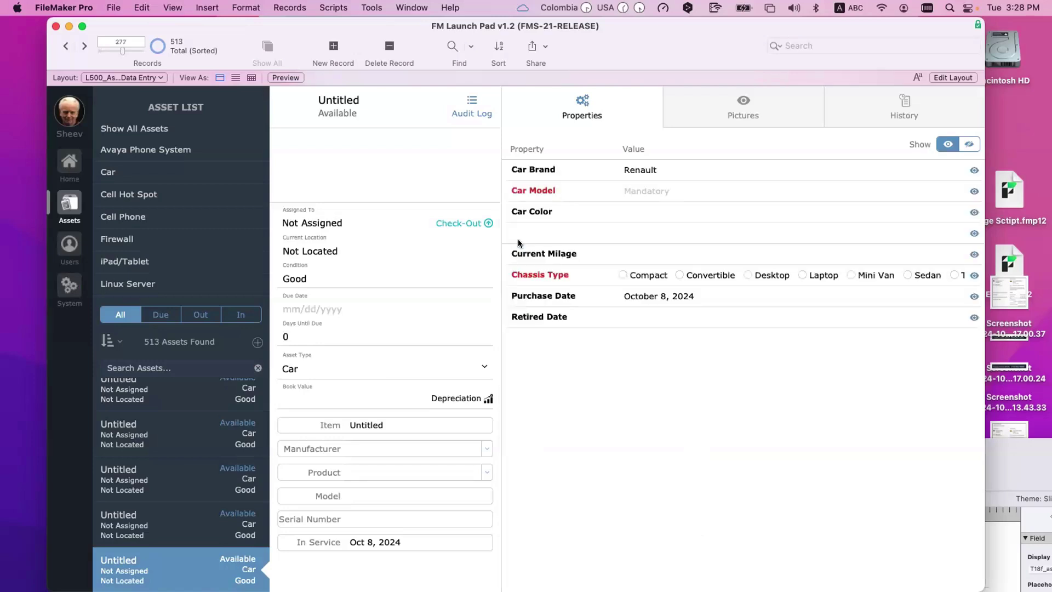
Widen the window to show all Chassis Type options, step through the radio buttons and choose Truck.
{"action": "double_click", "coordinate": [985, 368]}
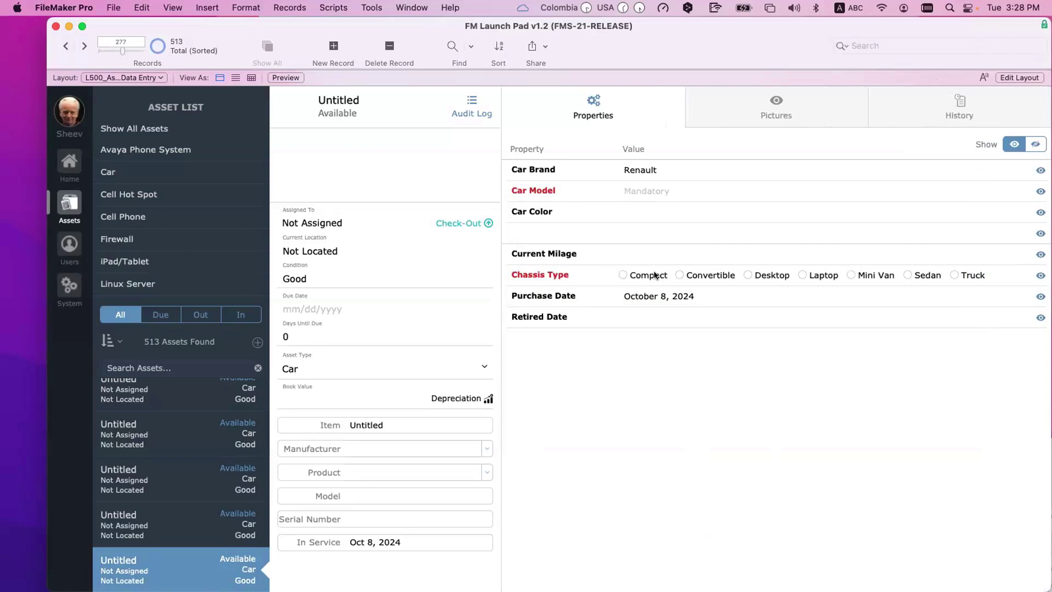
{"action": "left_click", "coordinate": [709, 275]}
{"action": "key", "text": "Right"}
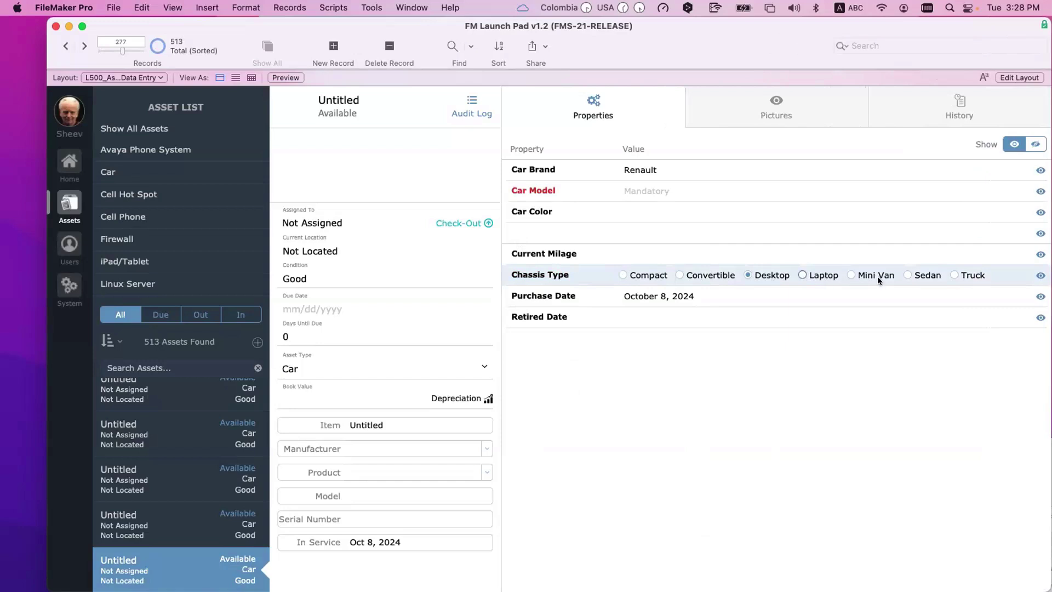
{"action": "key", "text": "Right"}
{"action": "key", "text": "Right"}
{"action": "key", "text": "Right"}
{"action": "left_click", "coordinate": [952, 271]}
Compare the values of the two value lists named Chassis Type in the system's Assets value lists.
{"action": "left_click", "coordinate": [60, 281]}
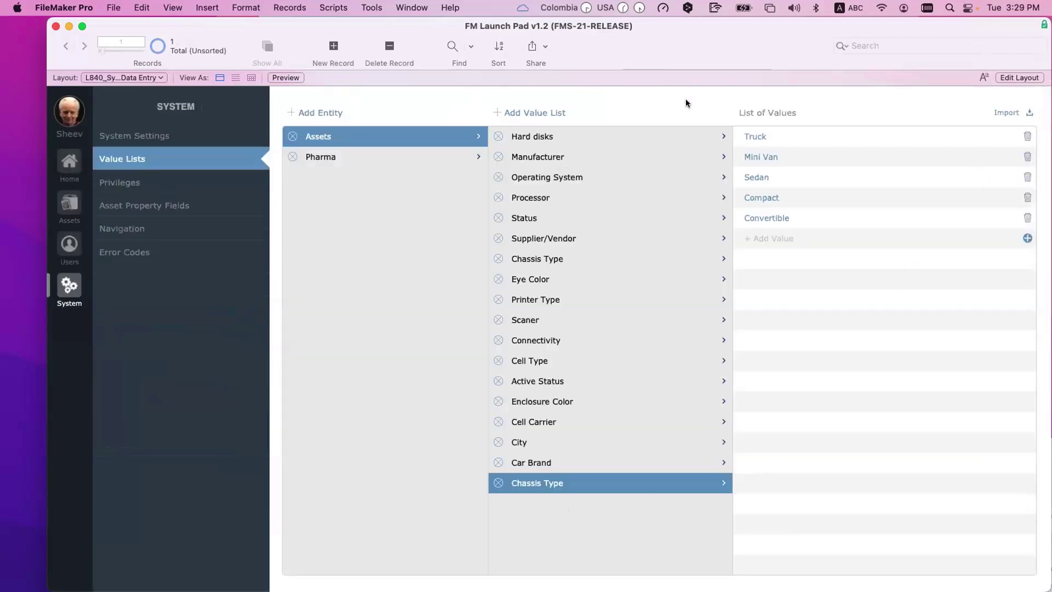
{"action": "left_click", "coordinate": [545, 459]}
{"action": "left_click", "coordinate": [553, 482]}
{"action": "scroll", "coordinate": [780, 230], "scroll_direction": "down", "scroll_amount": 1}
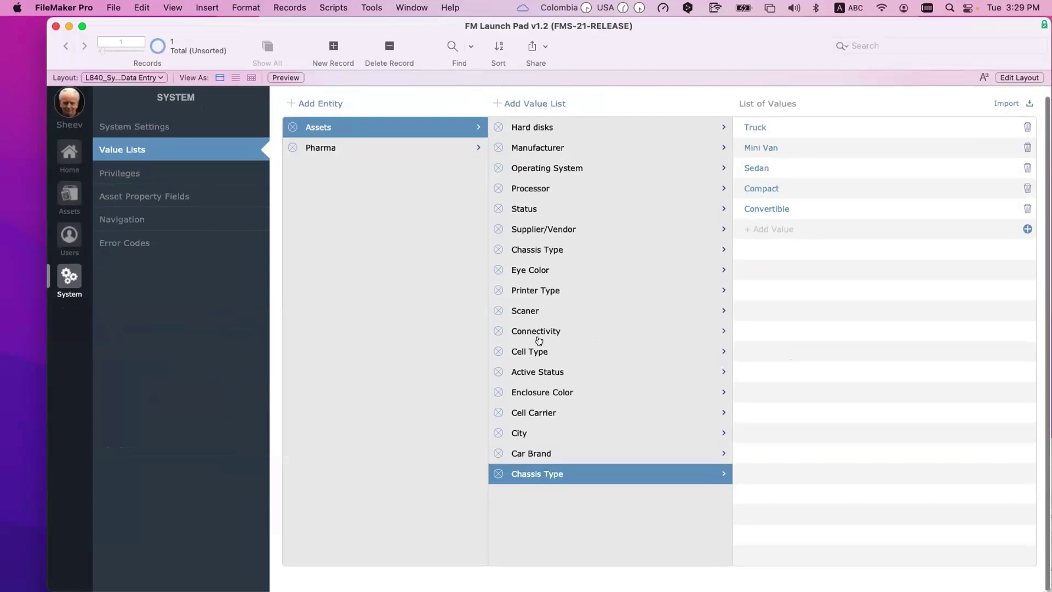
{"action": "left_click", "coordinate": [538, 250]}
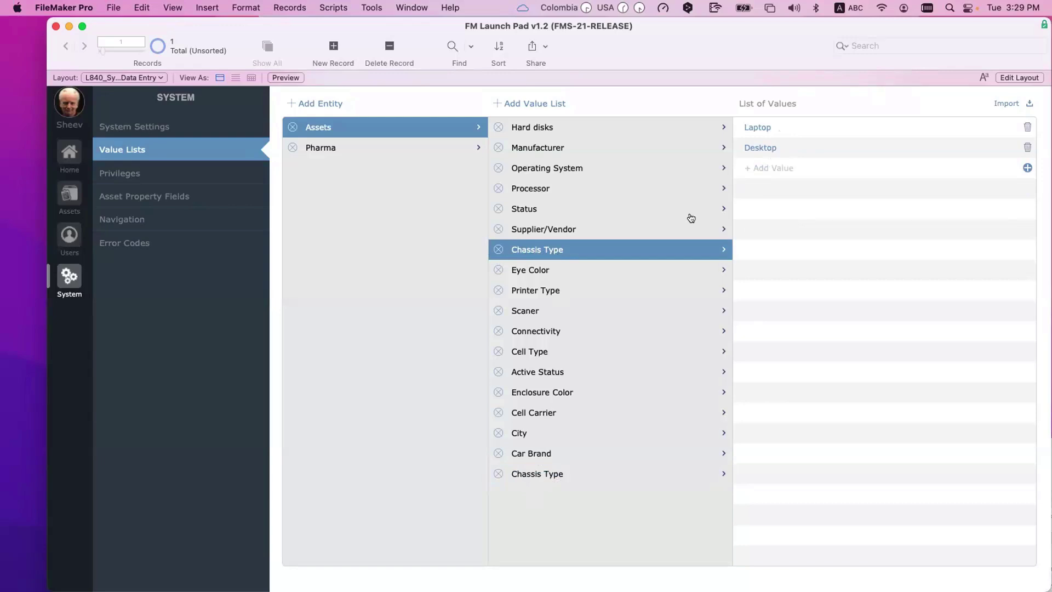
{"action": "left_click", "coordinate": [547, 473]}
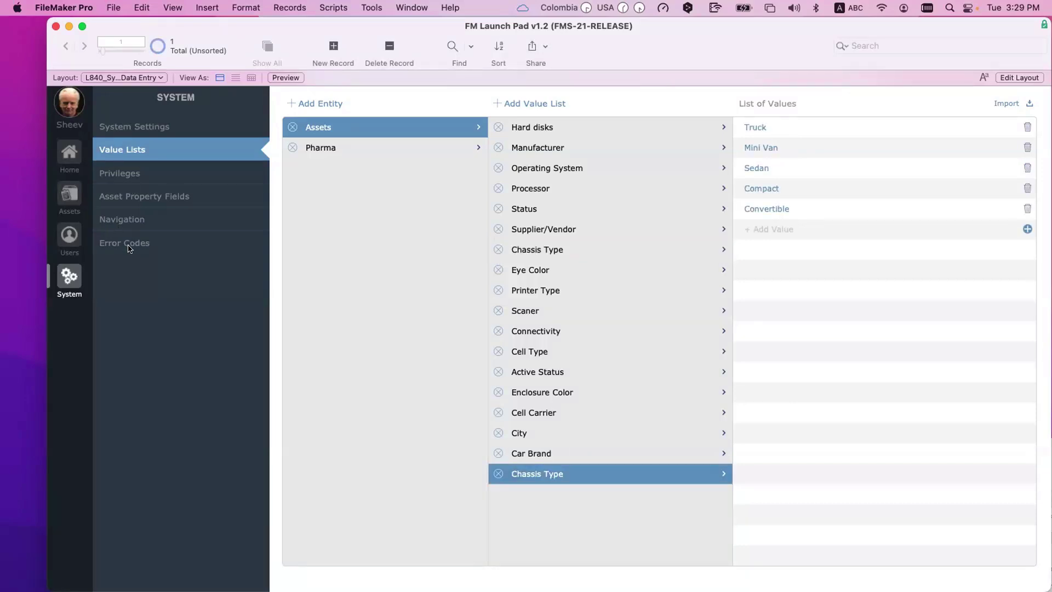
In the Car type's asset property fields, prefix the Chassis Type field label with "Car".
{"action": "left_click", "coordinate": [131, 200]}
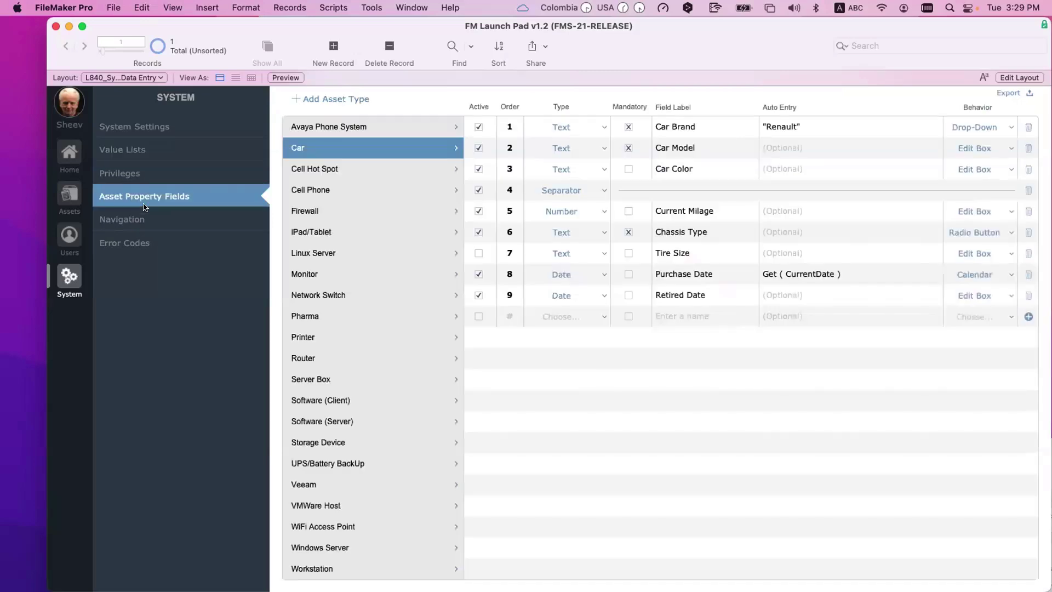
{"action": "left_click", "coordinate": [656, 230]}
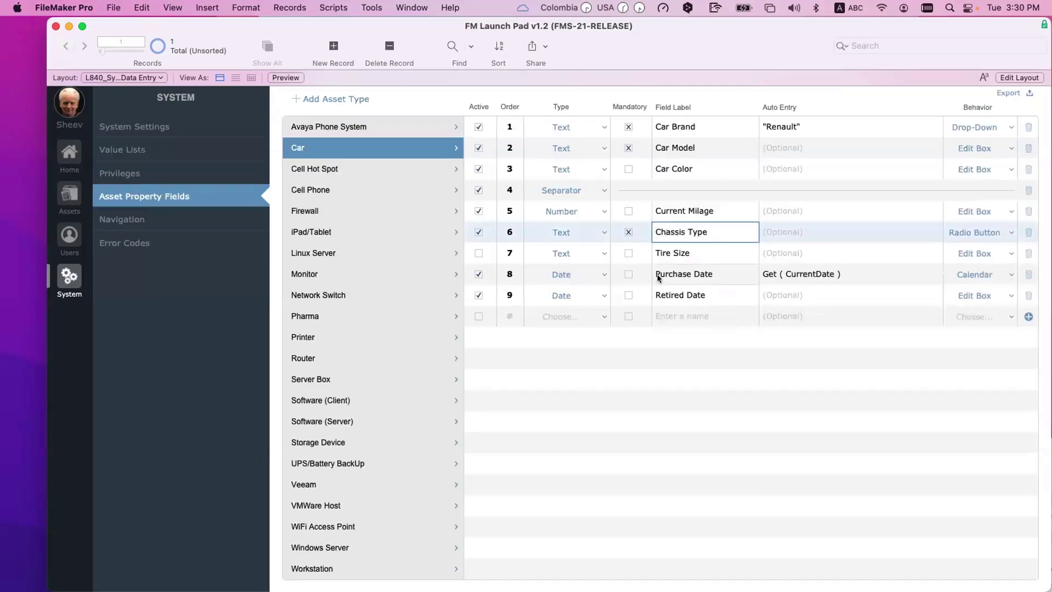
{"action": "type", "text": "Car"}
{"action": "left_click", "coordinate": [712, 362]}
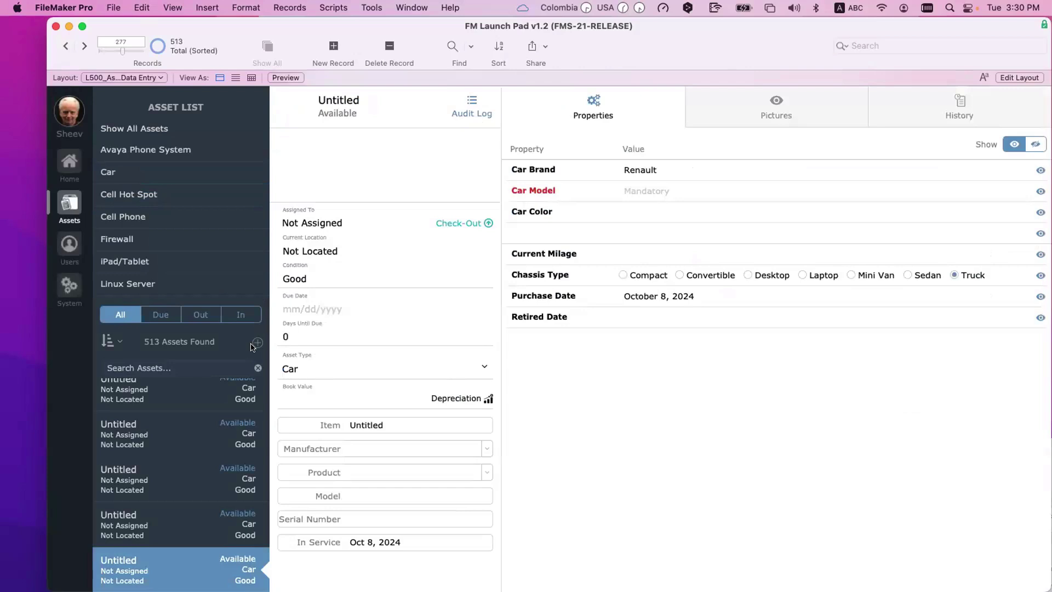
Add a new asset record and assign it the Car type.
{"action": "left_click", "coordinate": [256, 343]}
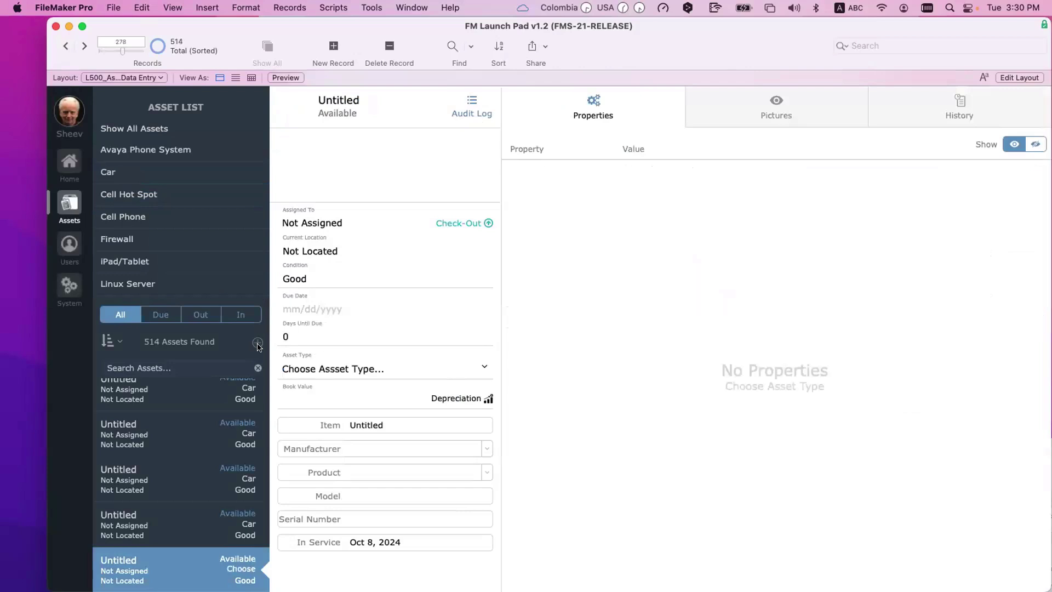
{"action": "left_click", "coordinate": [366, 372]}
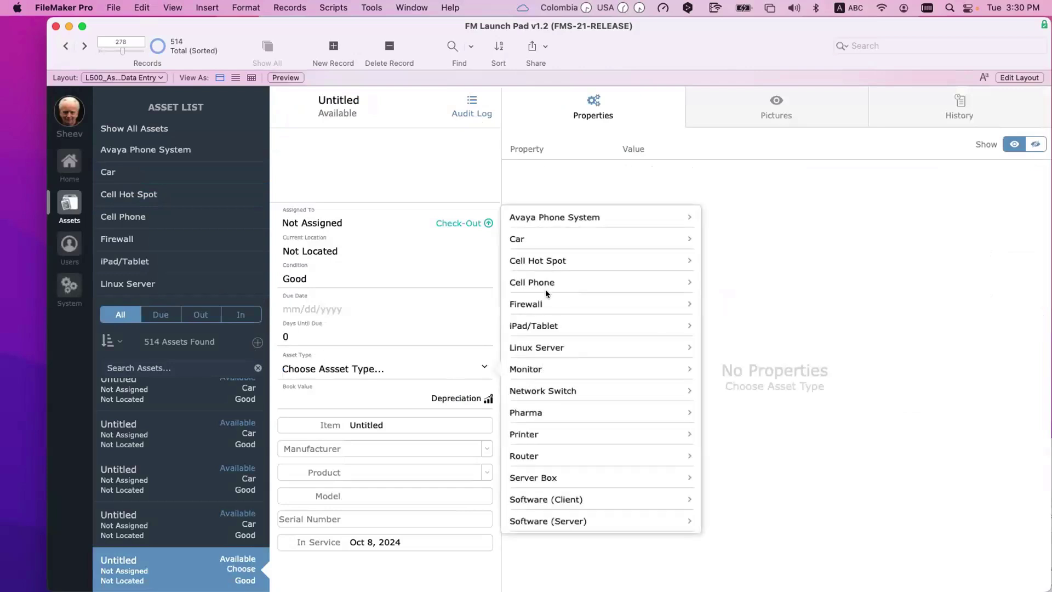
{"action": "left_click", "coordinate": [527, 240]}
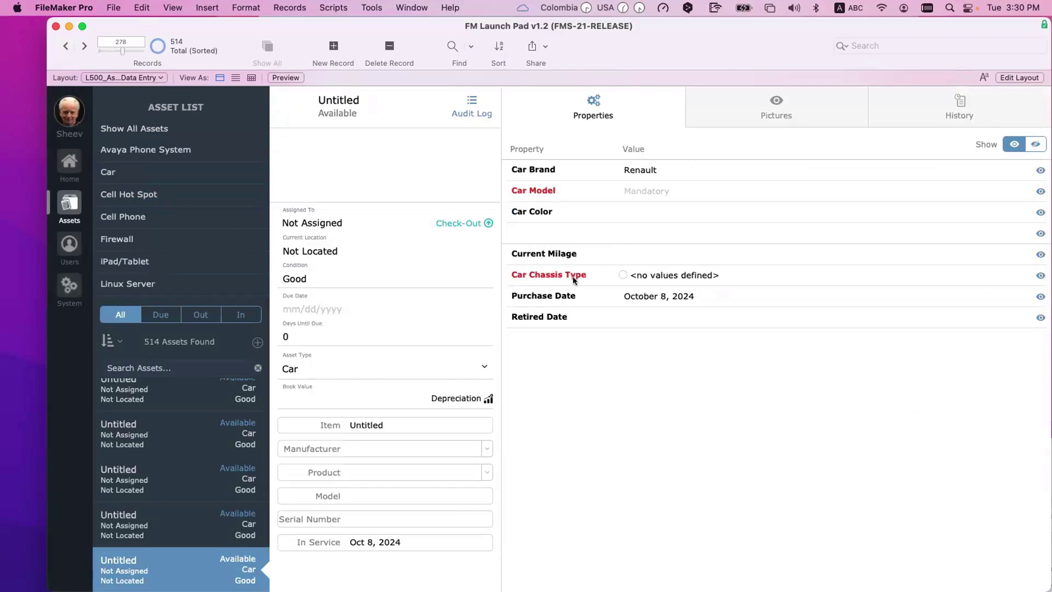
Go to the system's value lists, open layout management and search the layouts for "vali".
{"action": "left_click", "coordinate": [66, 289]}
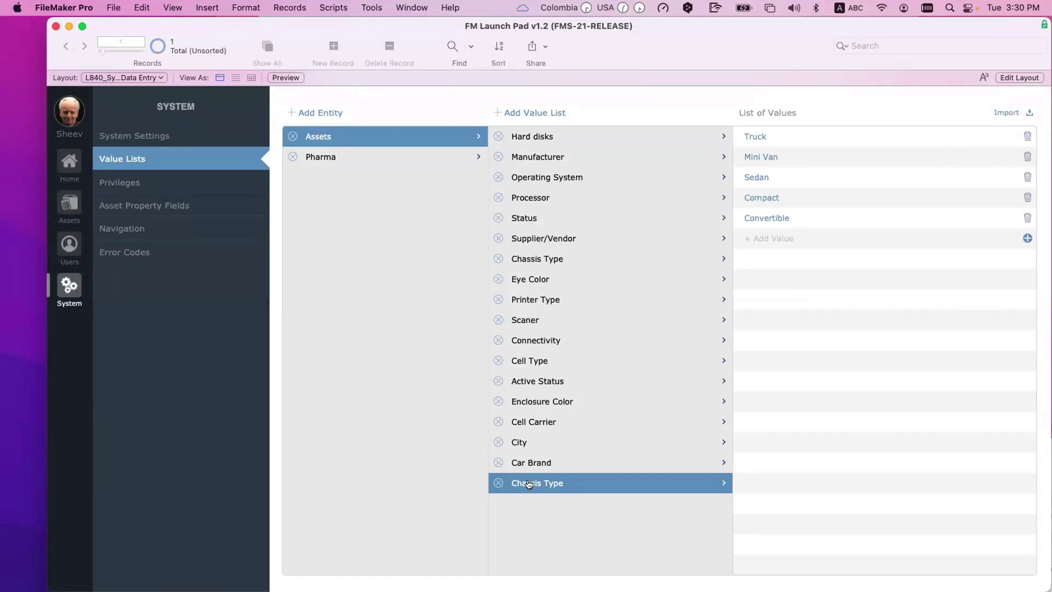
{"action": "key", "text": "super+shift+l"}
{"action": "scroll", "coordinate": [448, 258], "scroll_direction": "down", "scroll_amount": 5}
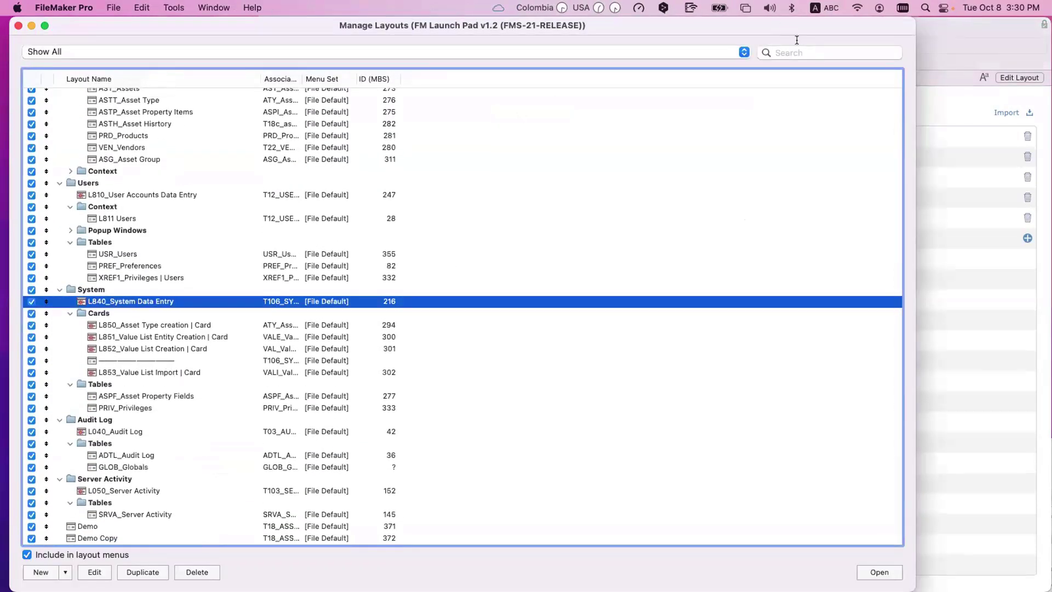
{"action": "left_click", "coordinate": [817, 55]}
{"action": "type", "text": "vel"}
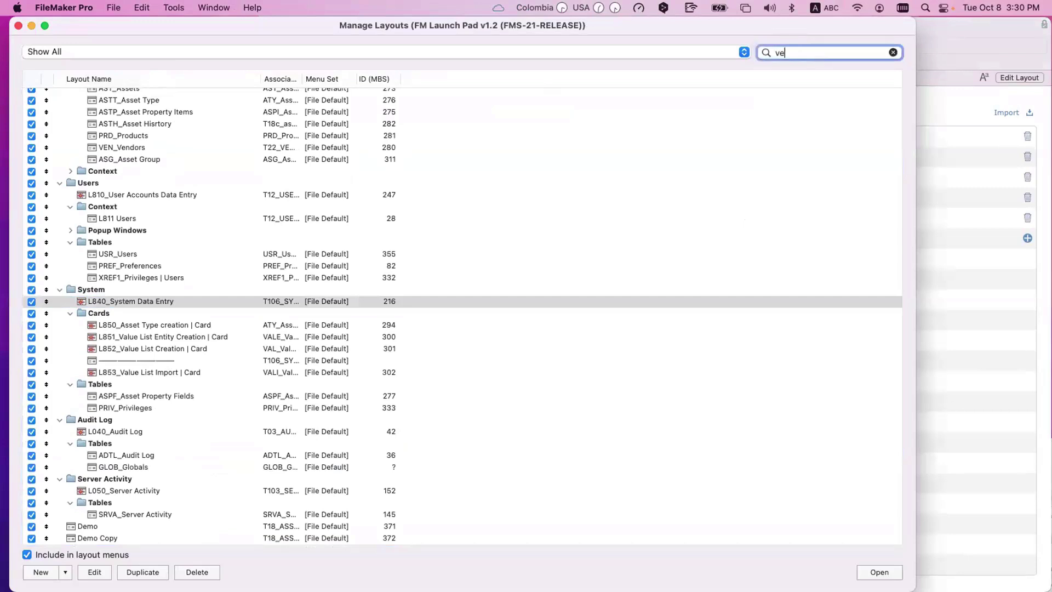
{"action": "key", "text": "BackSpace"}
{"action": "key", "text": "BackSpace"}
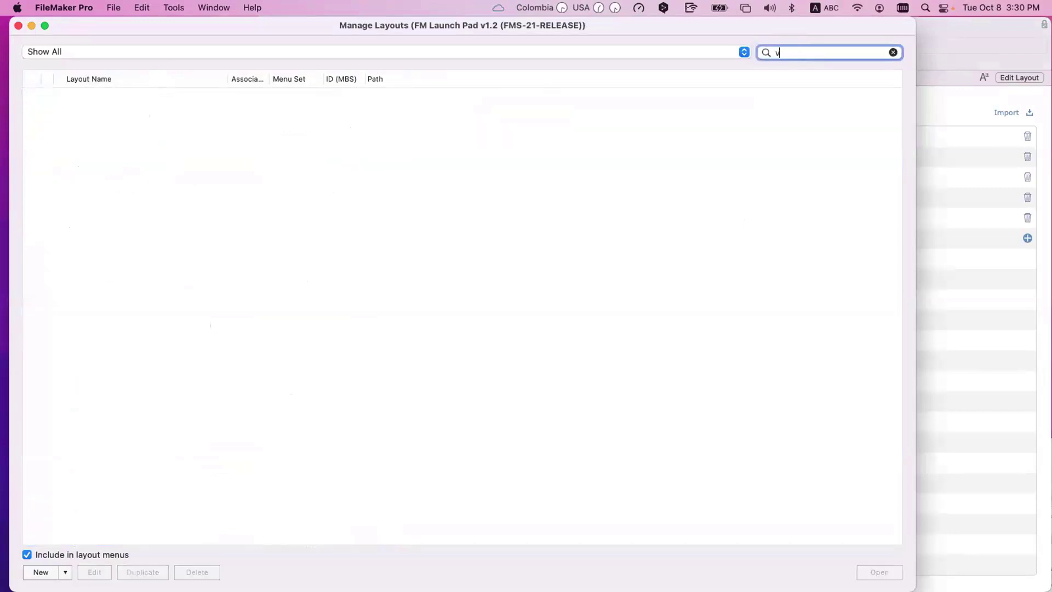
{"action": "type", "text": "ali"}
{"action": "left_click", "coordinate": [193, 91]}
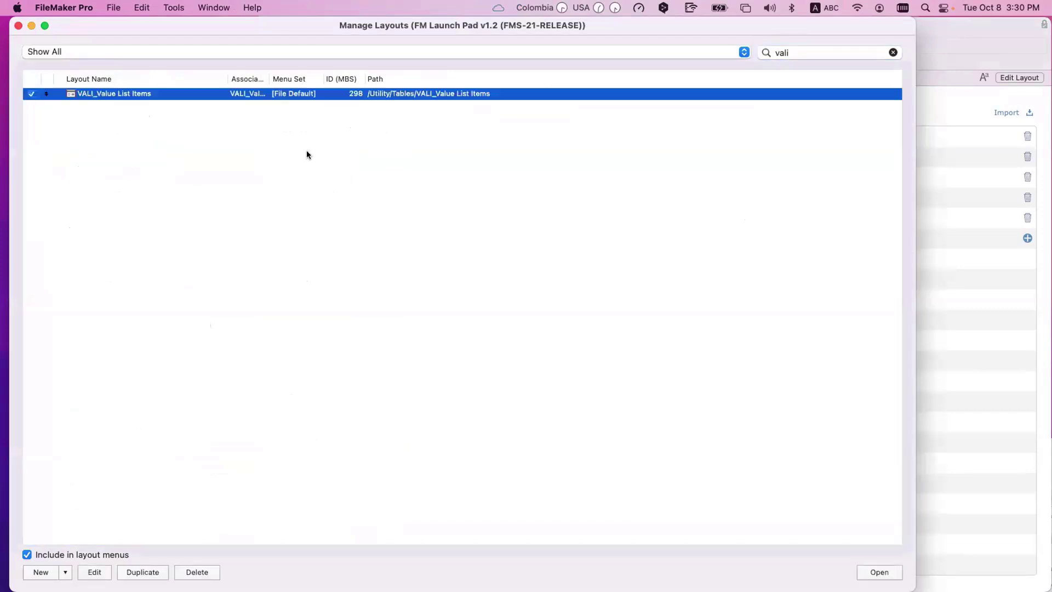
Broaden the layout search to "val" and open the VAL_Value Lists layout.
{"action": "left_click", "coordinate": [793, 50]}
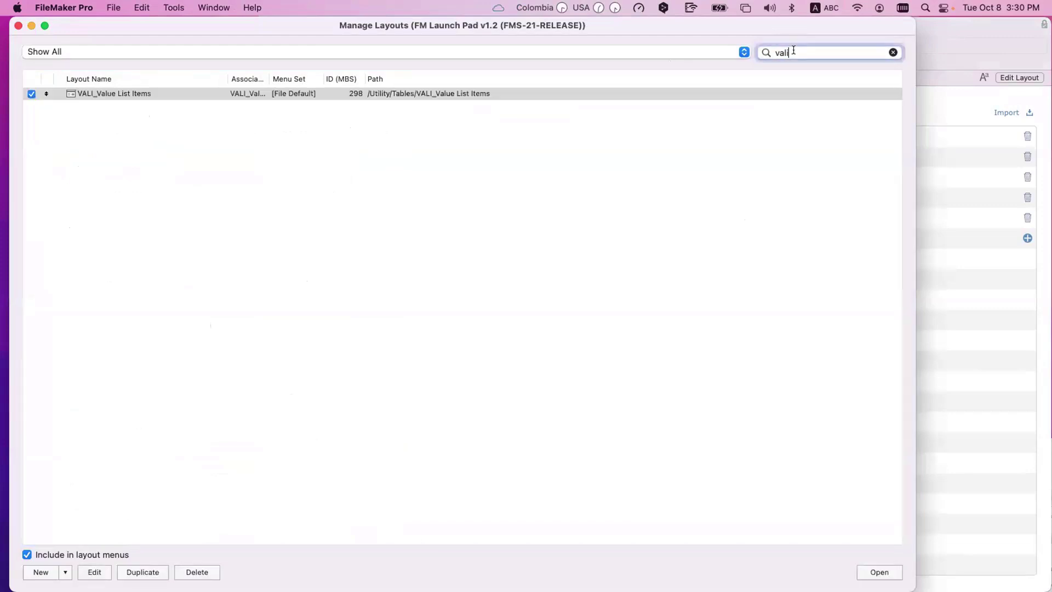
{"action": "key", "text": "BackSpace"}
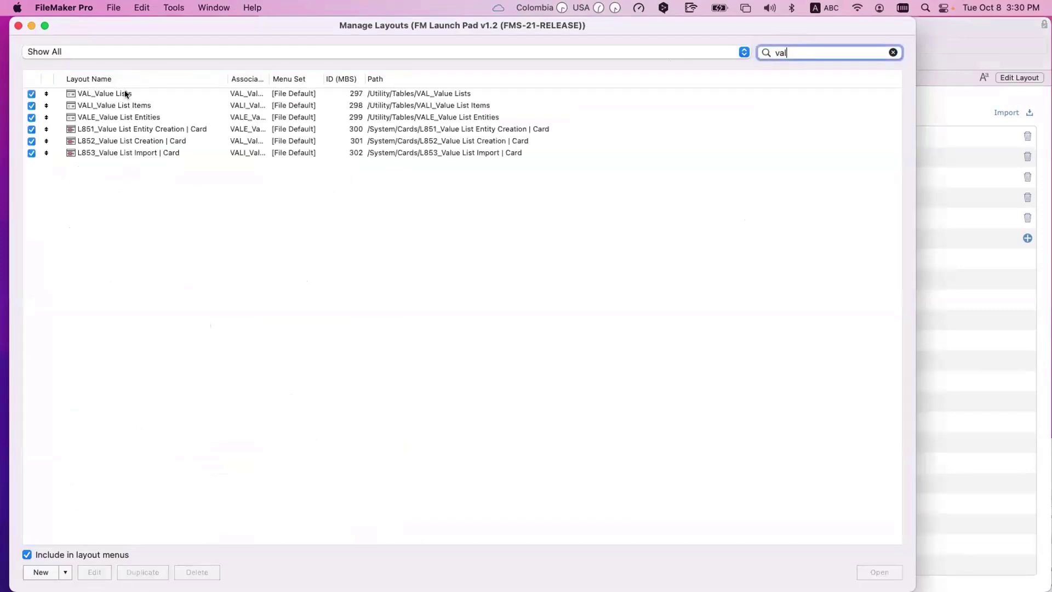
{"action": "left_click", "coordinate": [125, 94]}
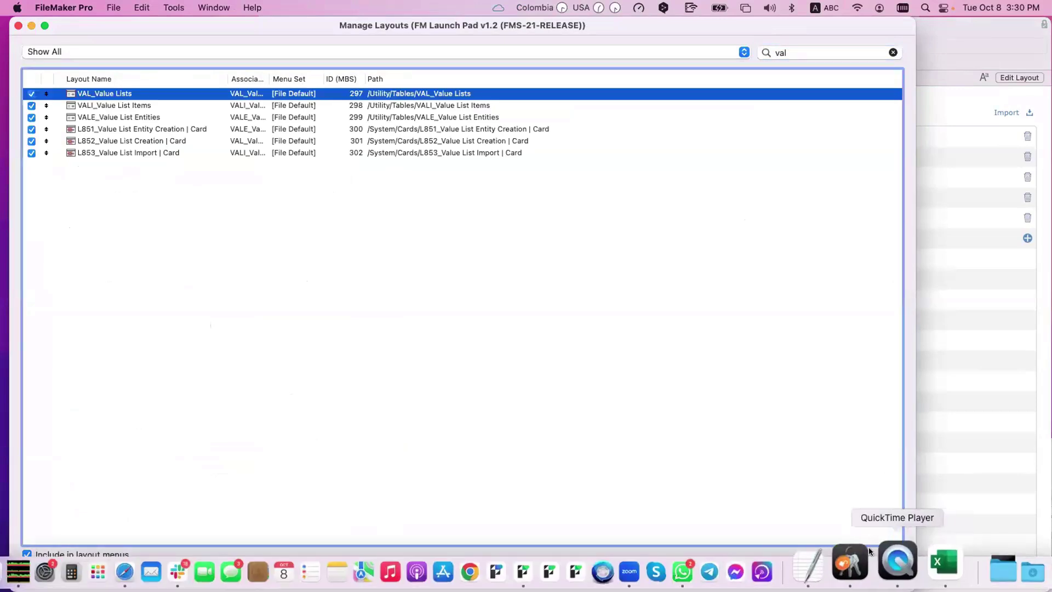
{"action": "left_click", "coordinate": [879, 572]}
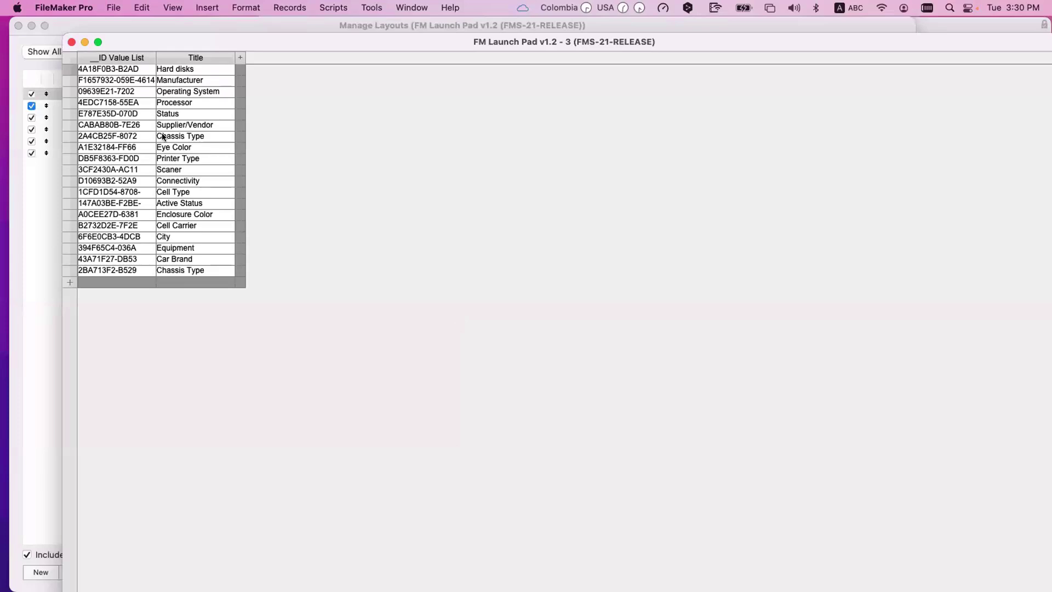
Prefix the title of the last Chassis Type value list record with "Car" and close the table and layout management windows.
{"action": "left_click", "coordinate": [160, 270]}
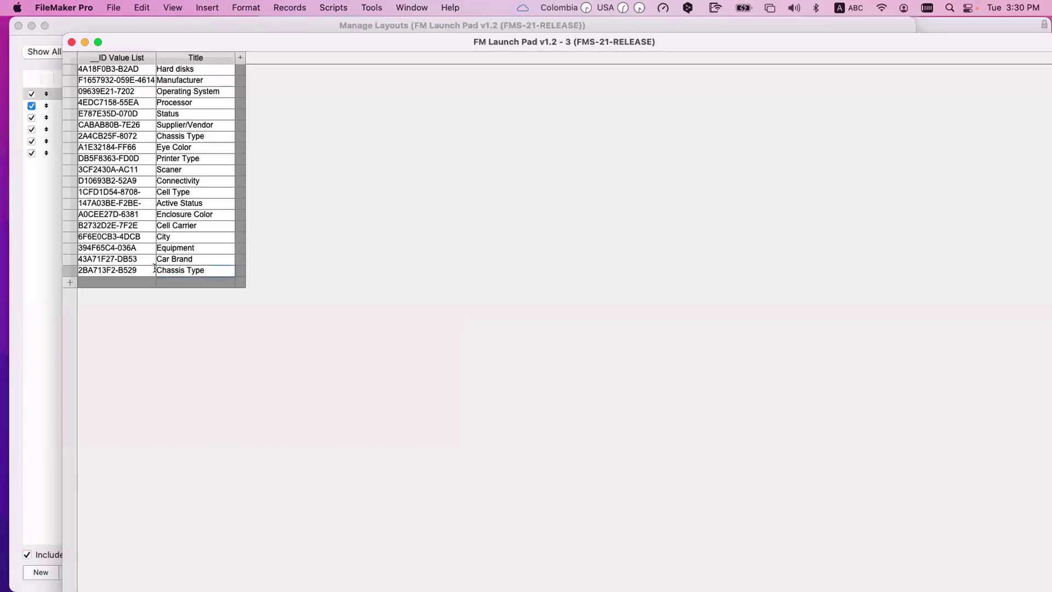
{"action": "type", "text": "Car"}
{"action": "key", "text": "super+s"}
{"action": "key", "text": "super+w"}
{"action": "left_click", "coordinate": [364, 166]}
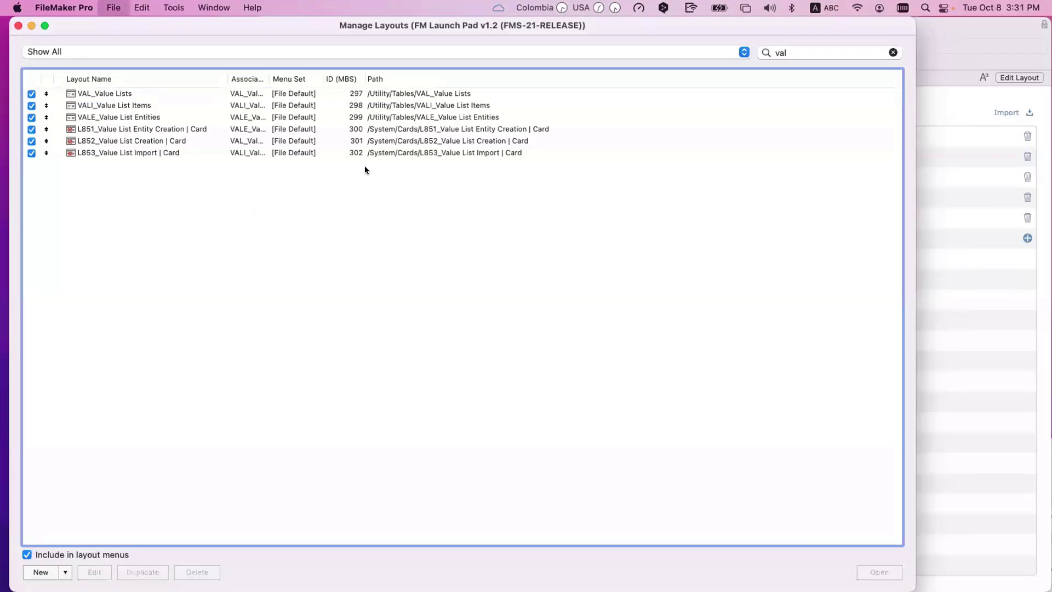
{"action": "key", "text": "super+w"}
Return to the assets, add another asset record and set its type to Car.
{"action": "left_click", "coordinate": [70, 204]}
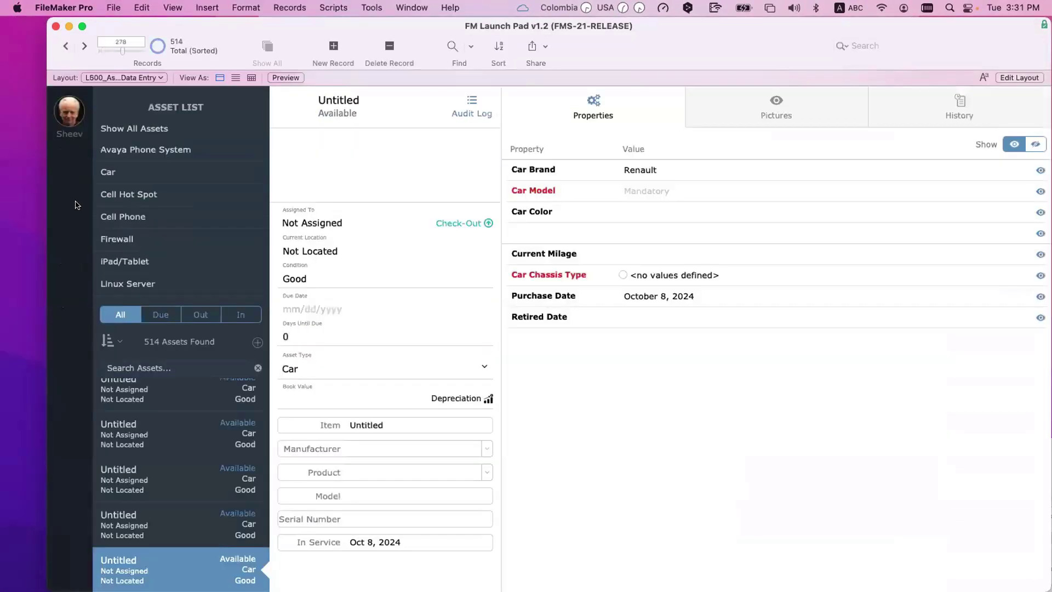
{"action": "left_click", "coordinate": [256, 342]}
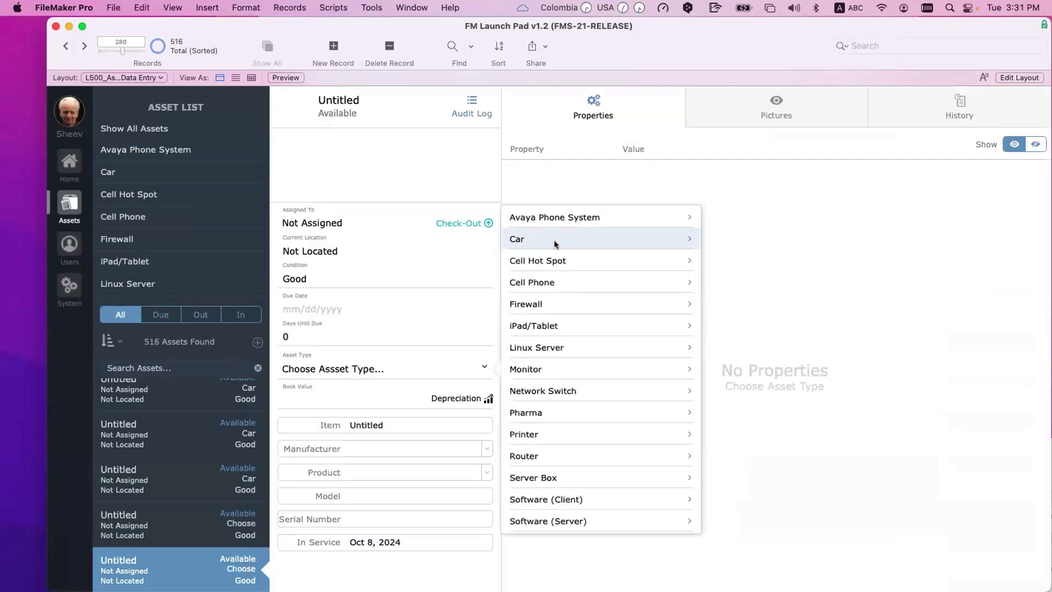
{"action": "left_click", "coordinate": [555, 242]}
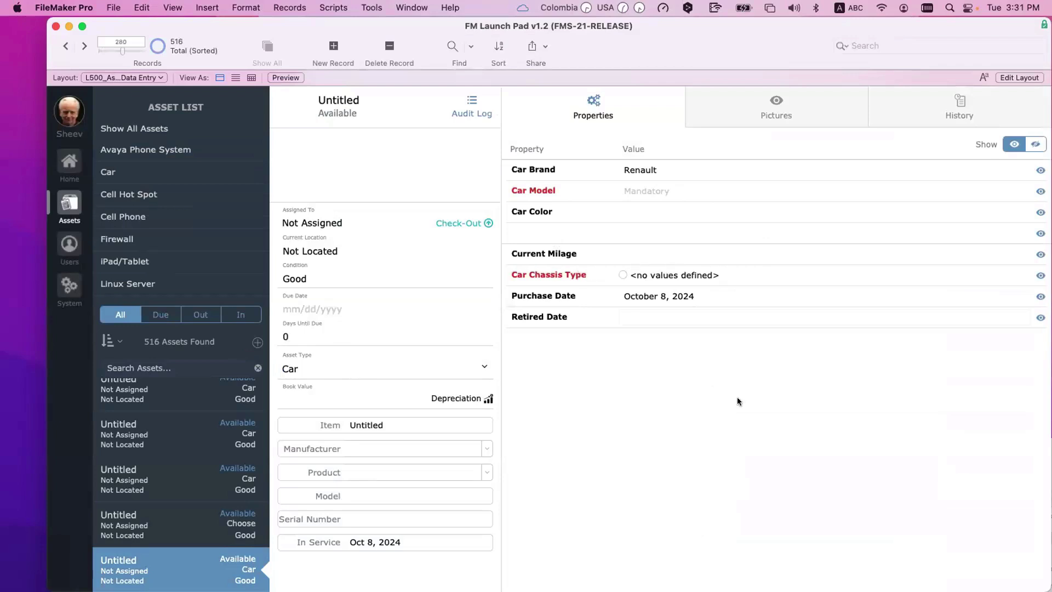
Review the Car Brand and Car Chassis Type value lists in the system area and reopen the VAL_Value Lists layout.
{"action": "left_click", "coordinate": [69, 285]}
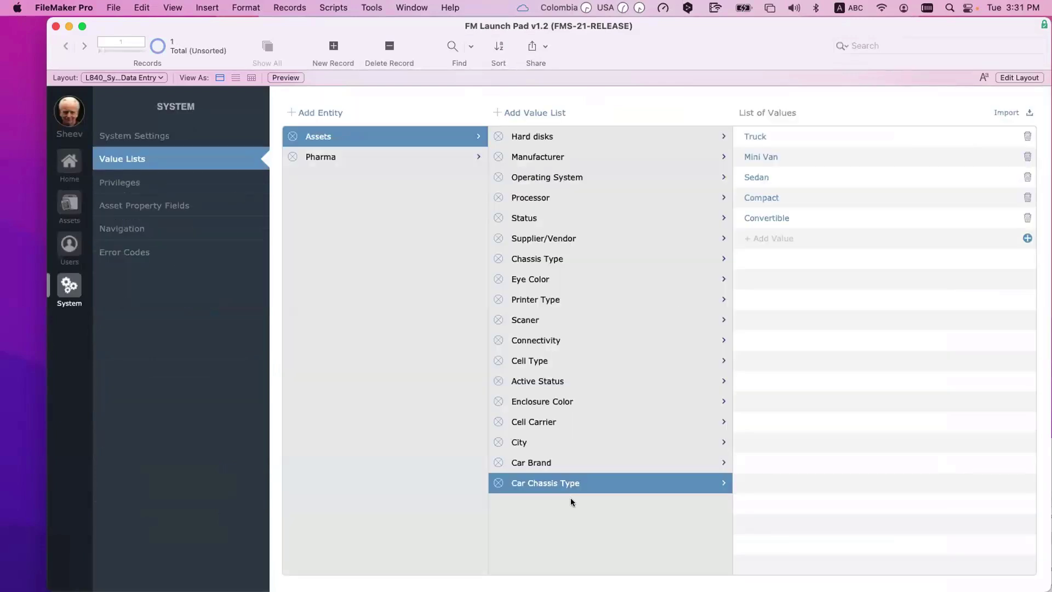
{"action": "left_click", "coordinate": [545, 463]}
{"action": "left_click", "coordinate": [622, 483]}
{"action": "key", "text": "super+shift+l"}
{"action": "left_click", "coordinate": [797, 52]}
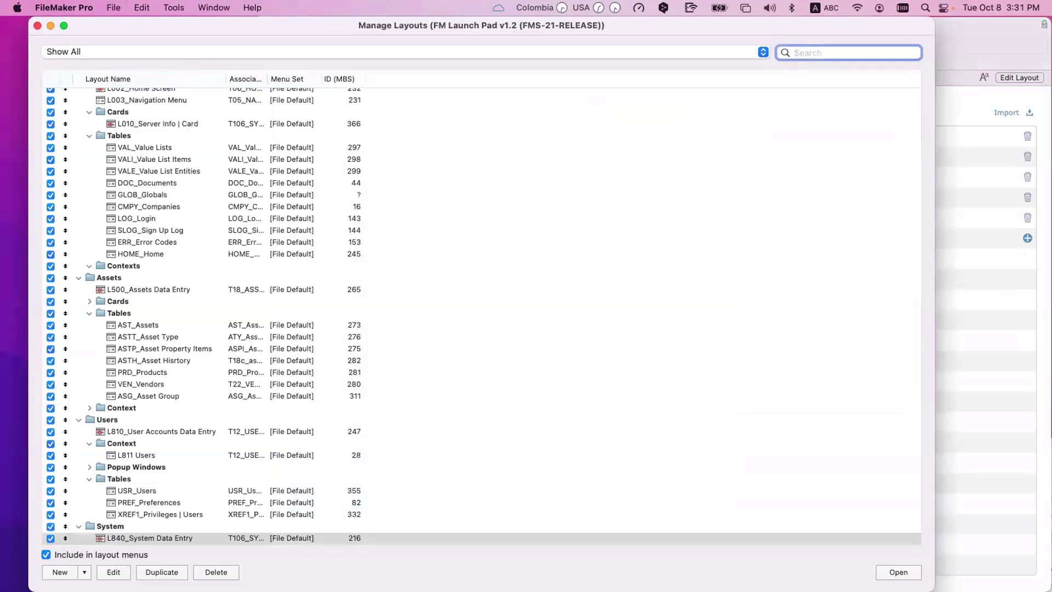
{"action": "type", "text": "Val"}
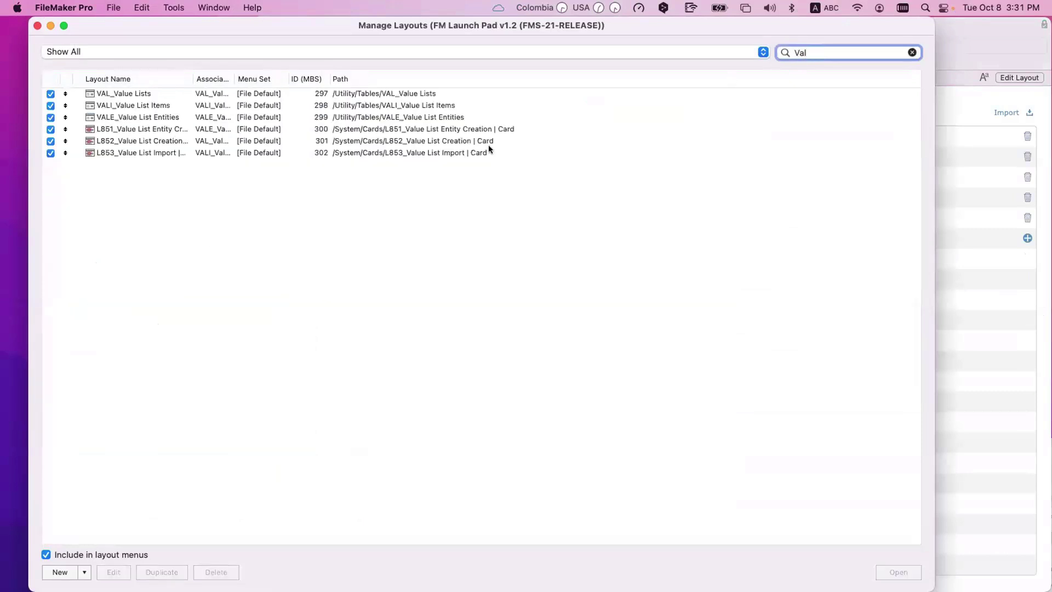
{"action": "left_click", "coordinate": [139, 93]}
{"action": "key", "text": "Return"}
Compare the titles of the Chassis Type and Car Chassis Type records in the value list table.
{"action": "left_click", "coordinate": [174, 268]}
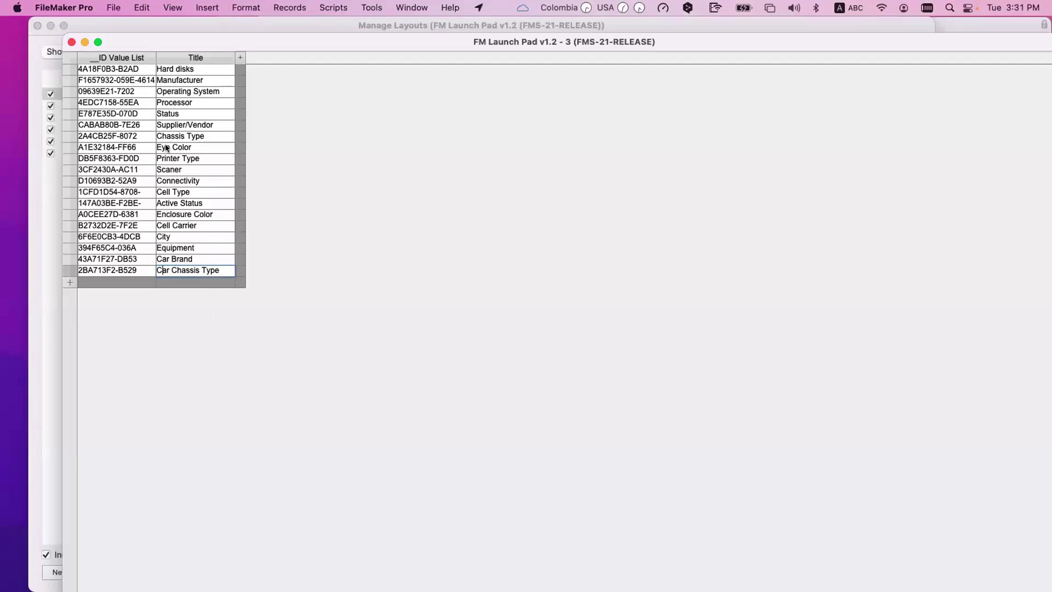
{"action": "left_click", "coordinate": [159, 136]}
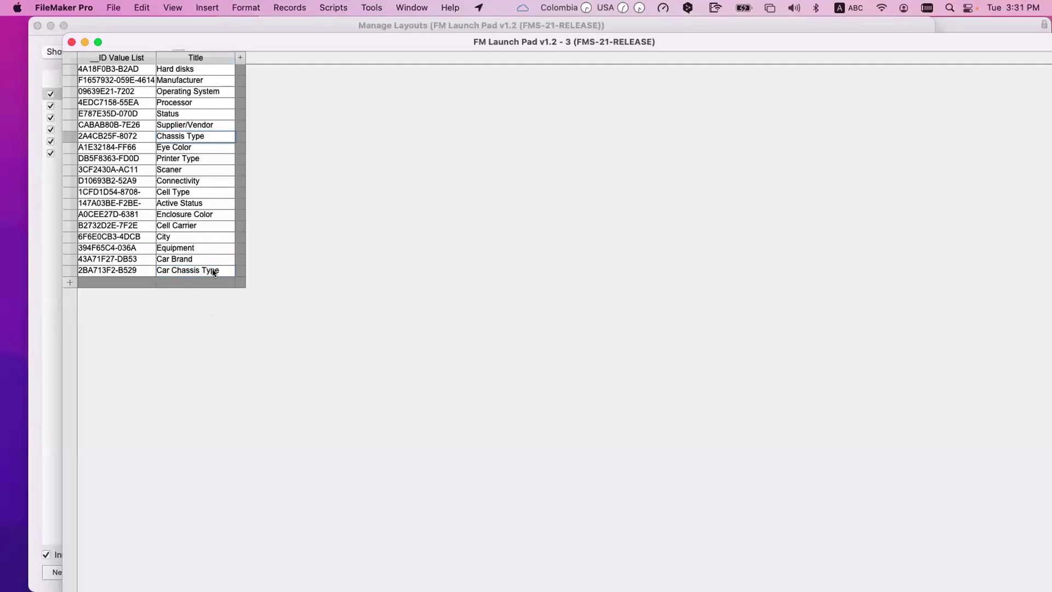
{"action": "left_click", "coordinate": [187, 270]}
{"action": "key", "text": "super+a"}
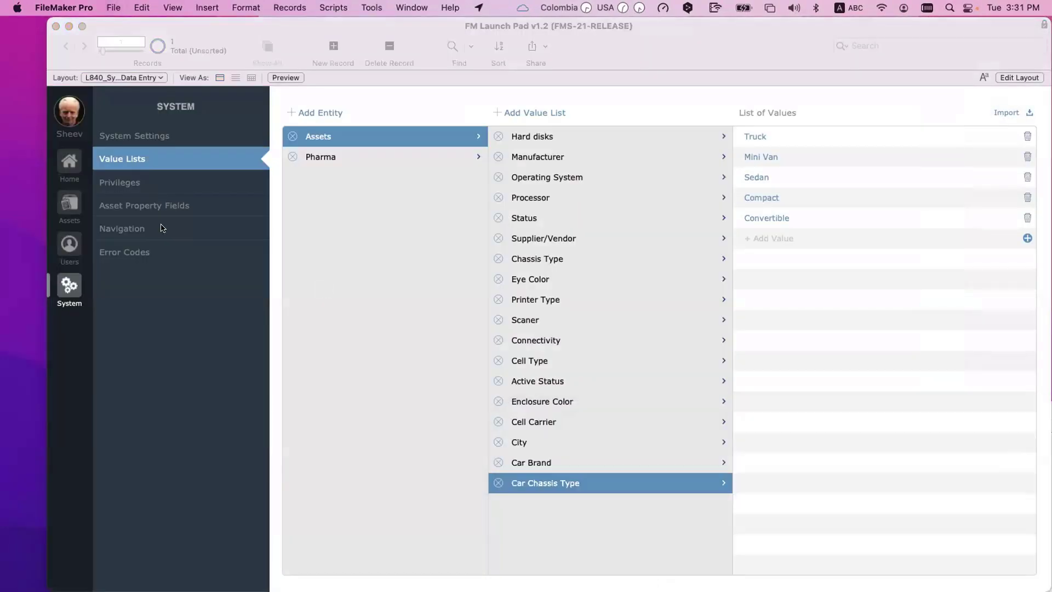
Copy the Car Chassis Type field label from the Car type's asset property fields.
{"action": "left_click", "coordinate": [145, 206]}
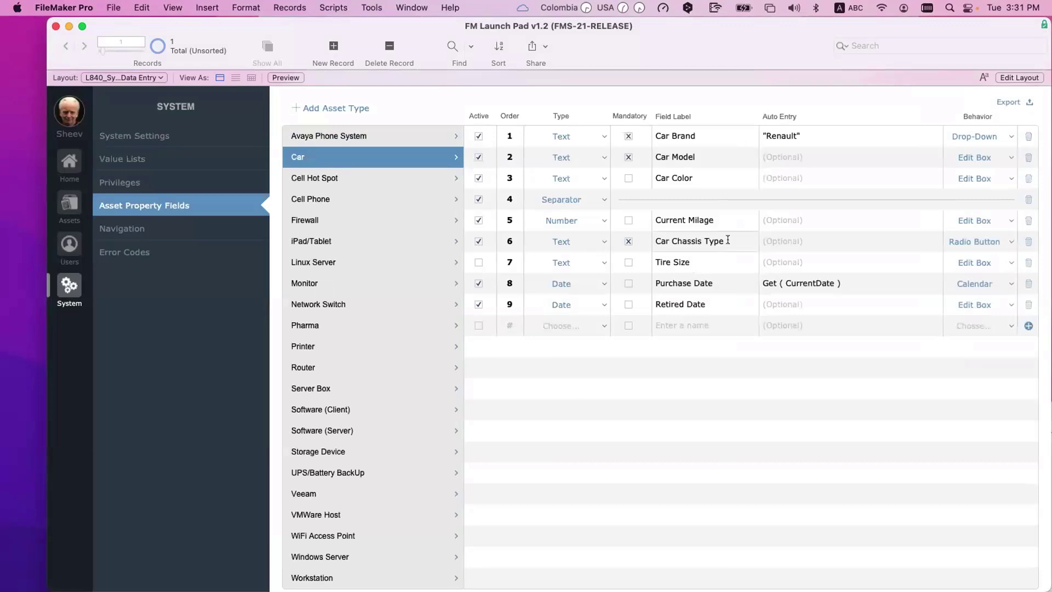
{"action": "left_click_drag", "start_coordinate": [727, 239], "coordinate": [646, 270]}
{"action": "key", "text": "super+c"}
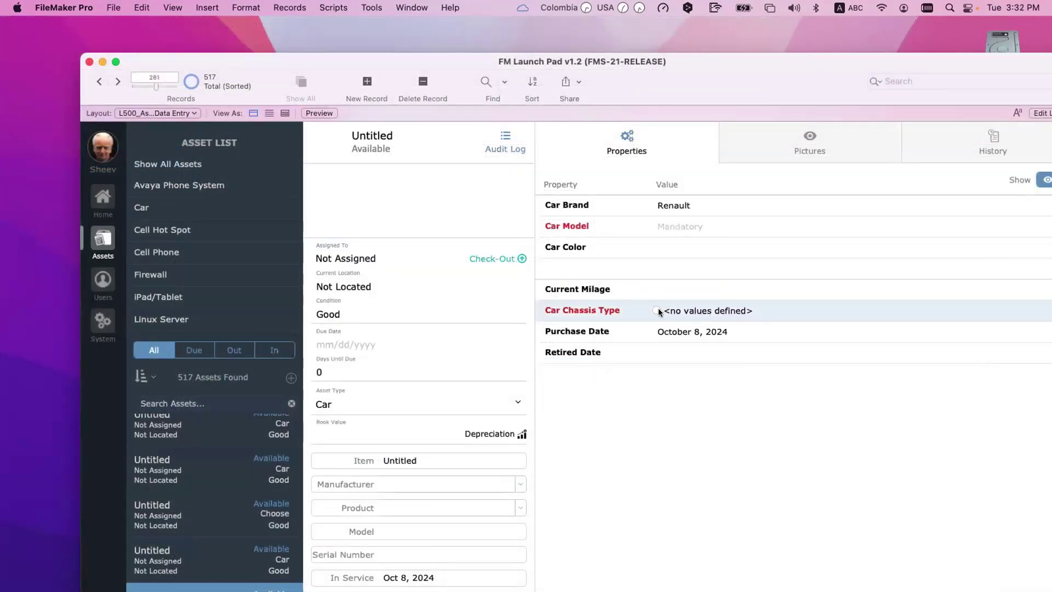
Reposition the window and delete the Car Chassis Type value list from the system's Assets value lists.
{"action": "left_click", "coordinate": [666, 439]}
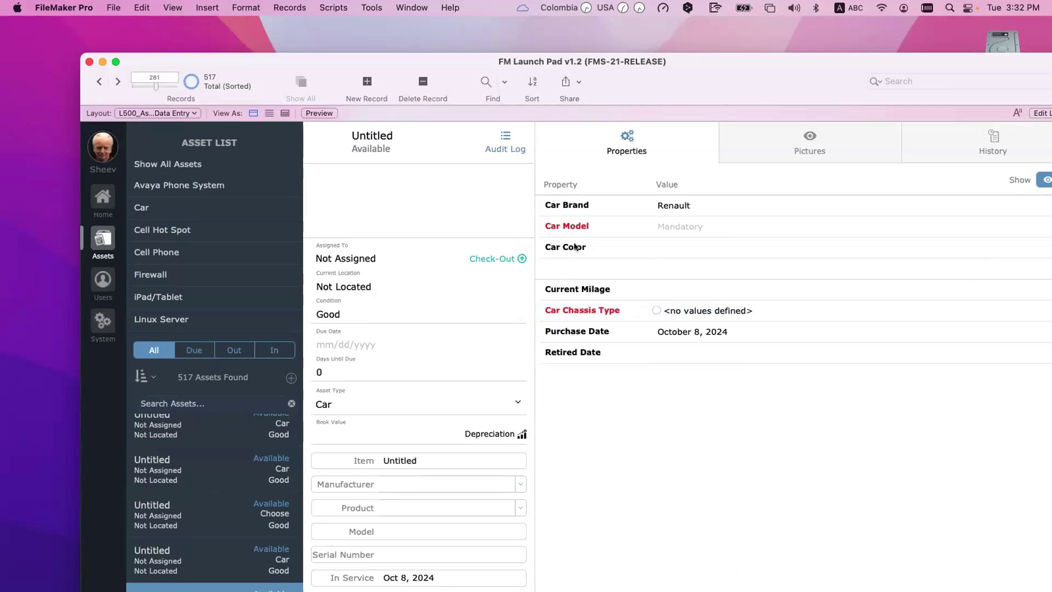
{"action": "left_click_drag", "start_coordinate": [384, 68], "coordinate": [342, 45]}
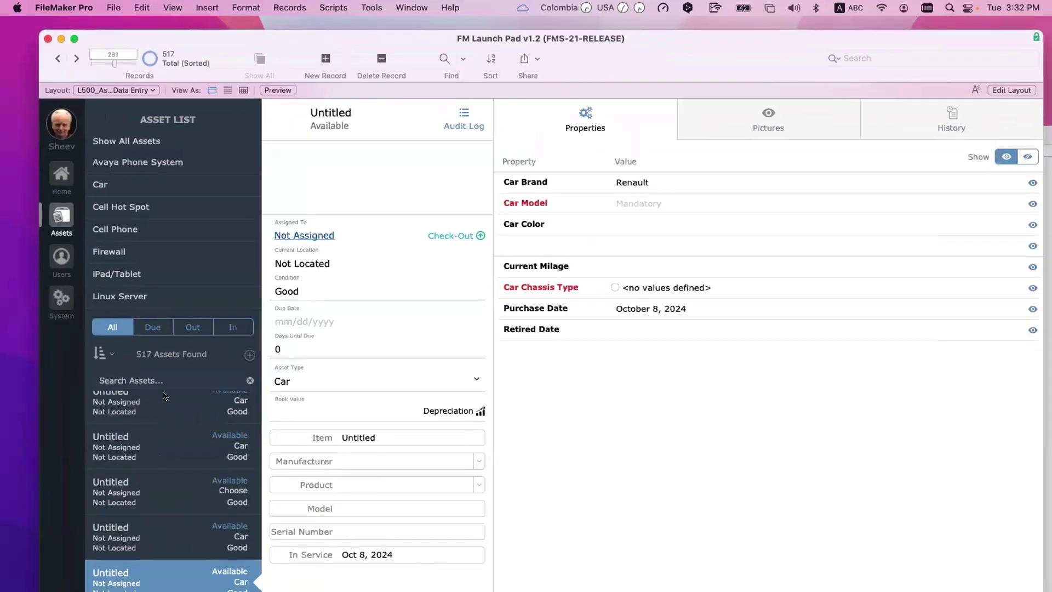
{"action": "left_click", "coordinate": [55, 302]}
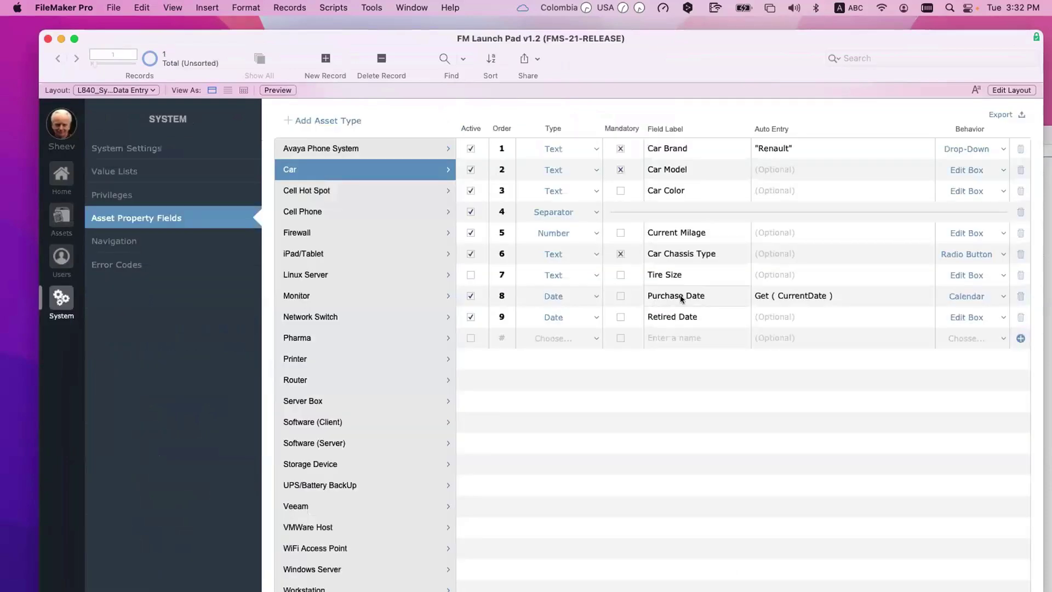
{"action": "left_click", "coordinate": [117, 179]}
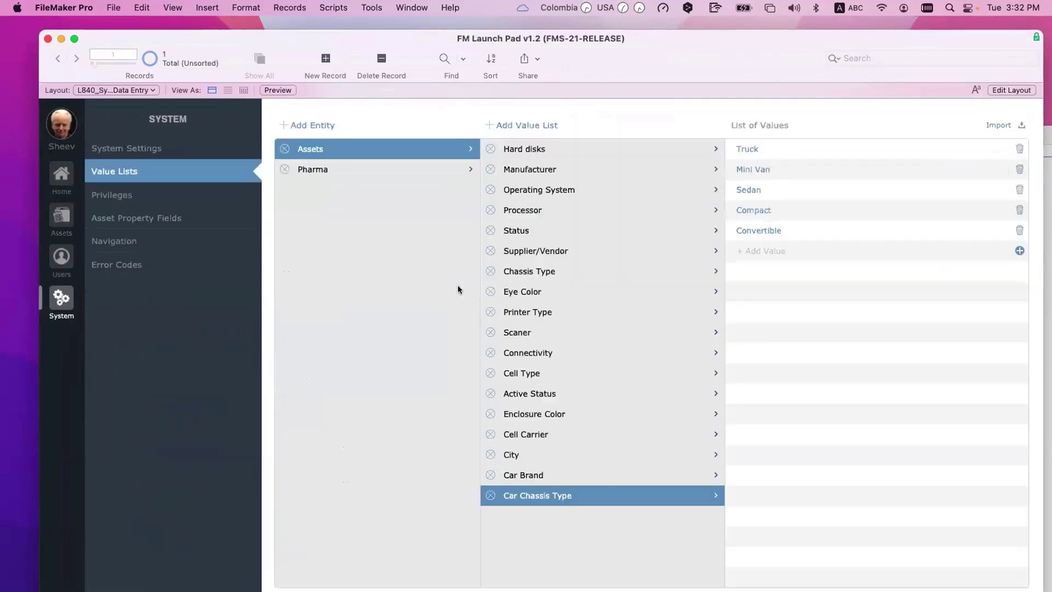
{"action": "left_click", "coordinate": [491, 496]}
{"action": "left_click", "coordinate": [553, 339]}
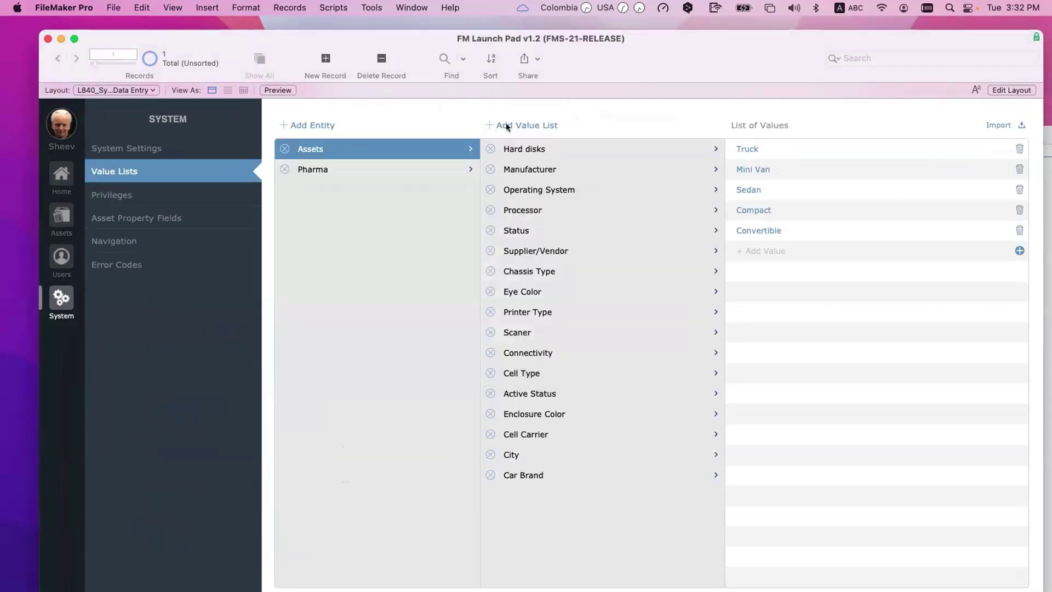
Add a value list to Assets and name it Car Chassis Type using the copied label.
{"action": "left_click", "coordinate": [505, 123]}
{"action": "key", "text": "super+v"}
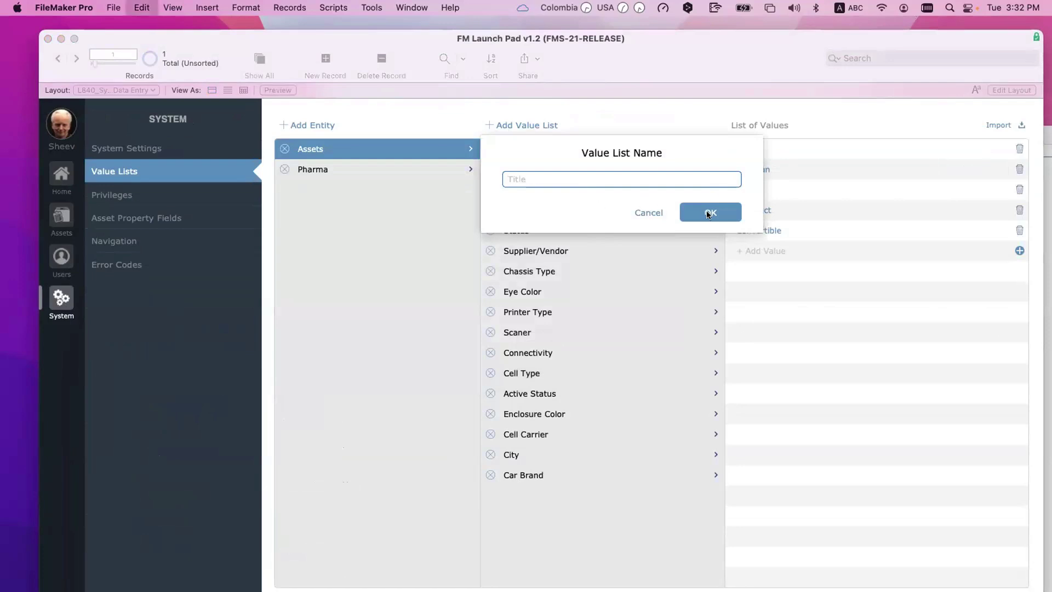
{"action": "left_click", "coordinate": [706, 210]}
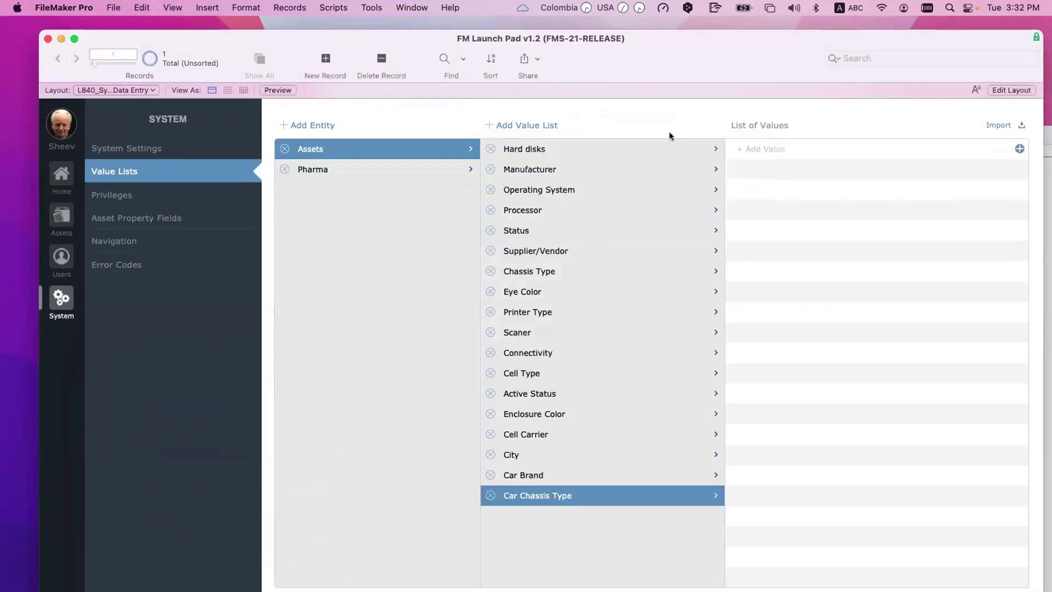
Enter the values Sedan, Truck, Convertible and Compact in the Car Chassis Type value list.
{"action": "left_click", "coordinate": [785, 148]}
{"action": "type", "text": "Sedan"}
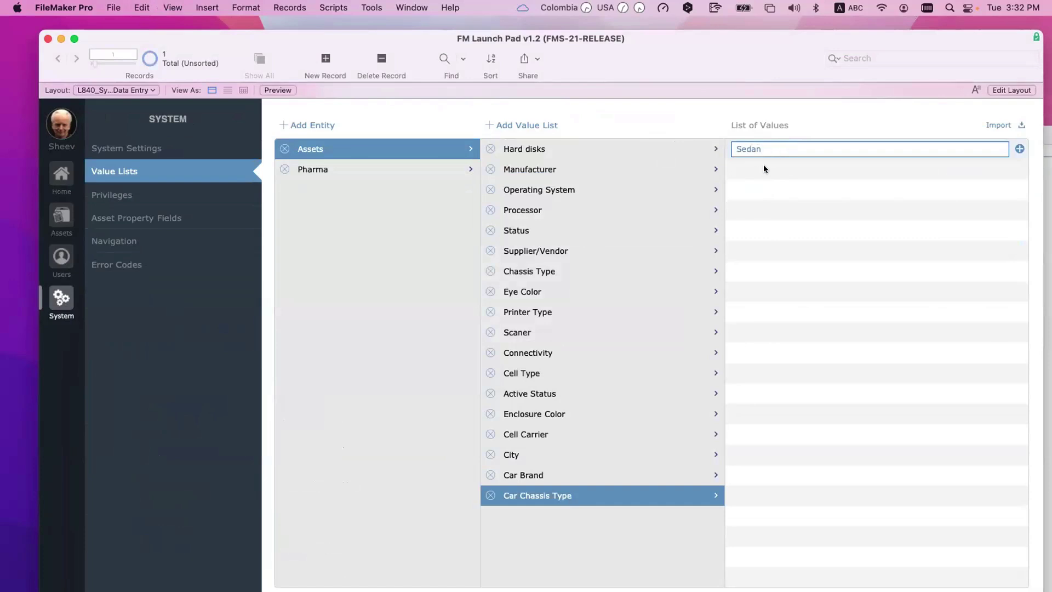
{"action": "key", "text": "Return"}
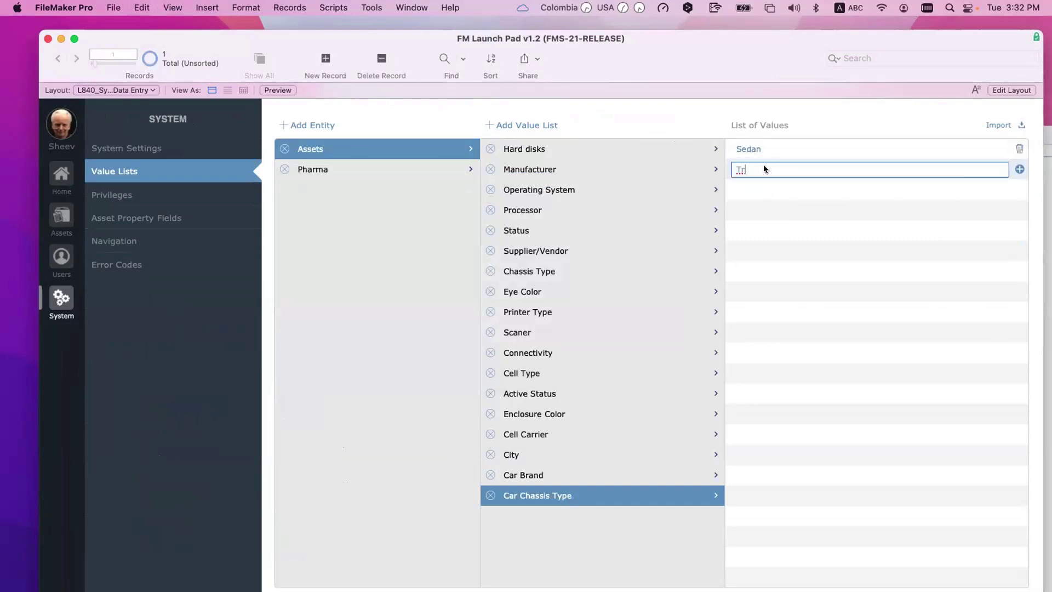
{"action": "type", "text": "Truck"}
{"action": "key", "text": "Return"}
{"action": "type", "text": "Convertible"}
{"action": "key", "text": "Return"}
{"action": "type", "text": "Compact"}
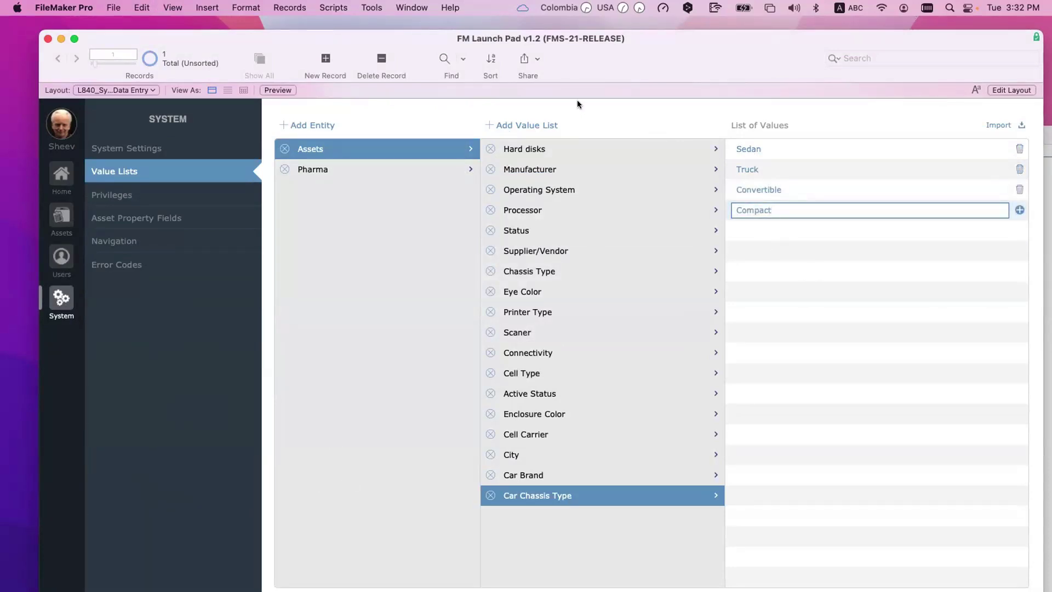
Commit the last chassis value, create a new asset of type Car, and choose Compact as its Car Chassis Type.
{"action": "key", "text": "Return"}
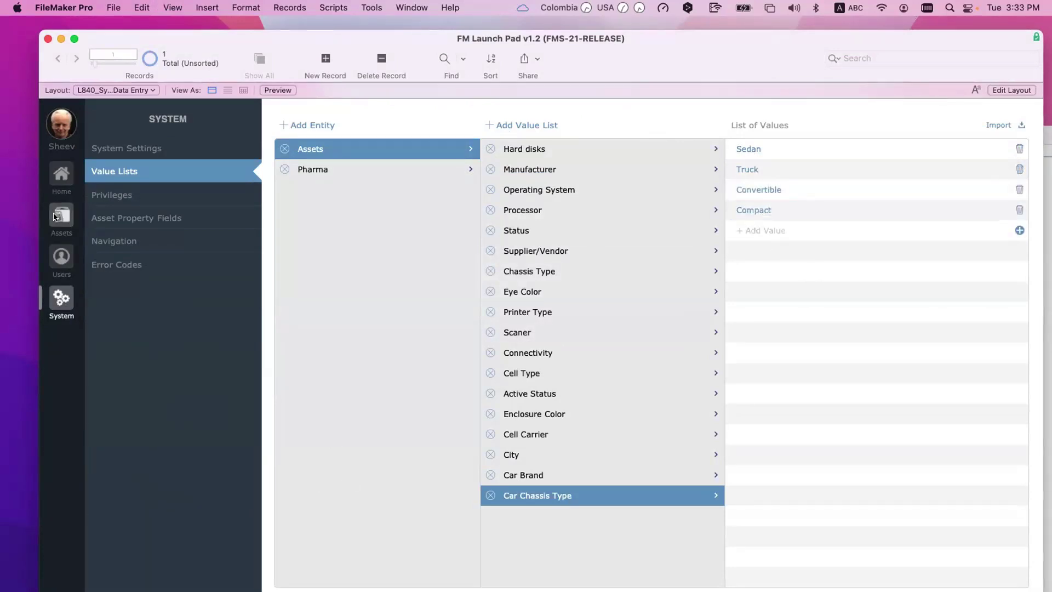
{"action": "left_click", "coordinate": [141, 220]}
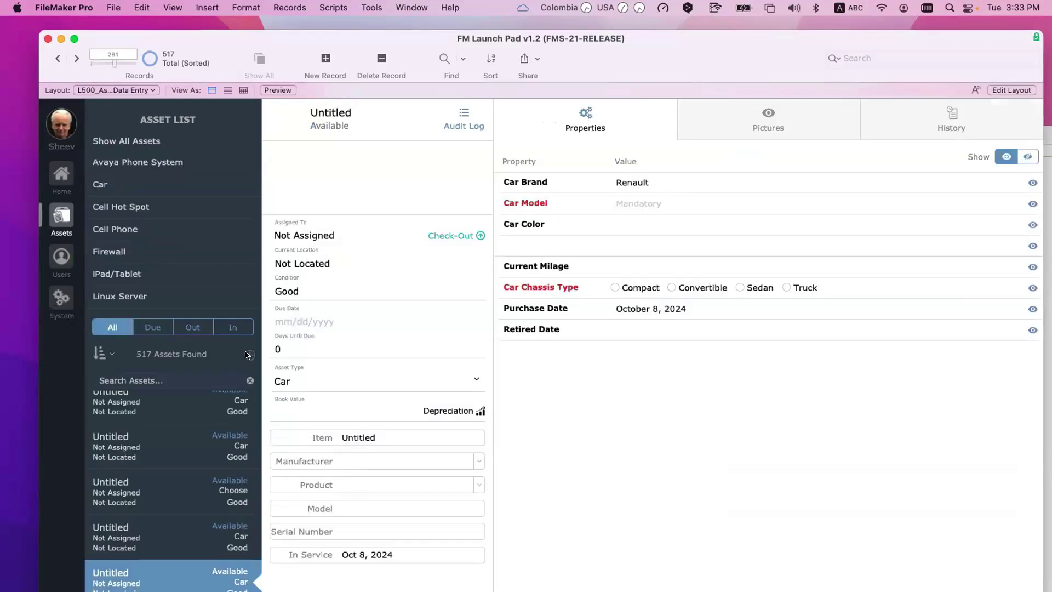
{"action": "key", "text": "super+n"}
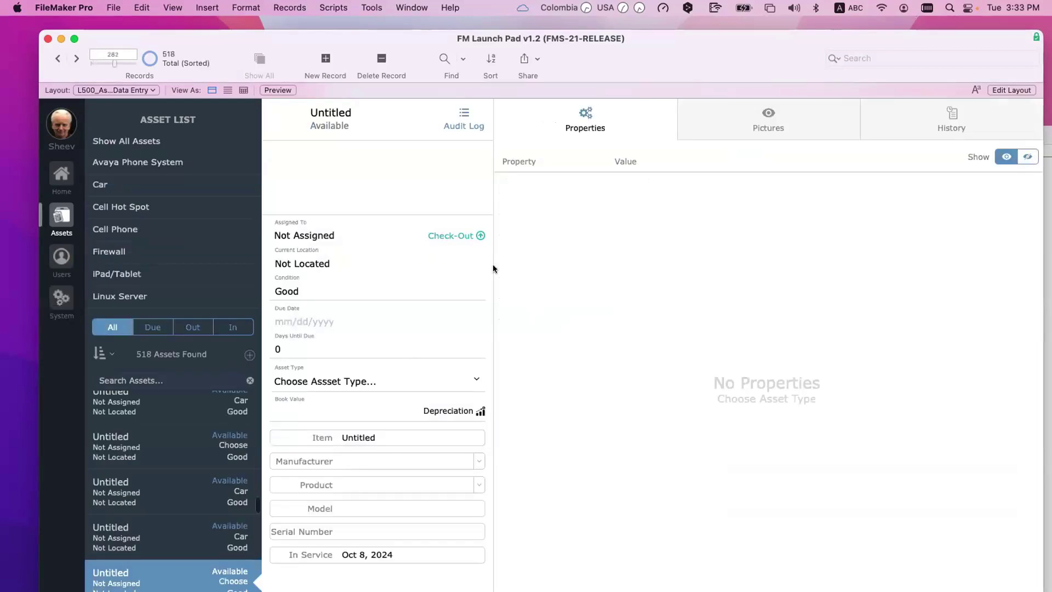
{"action": "left_click", "coordinate": [418, 378]}
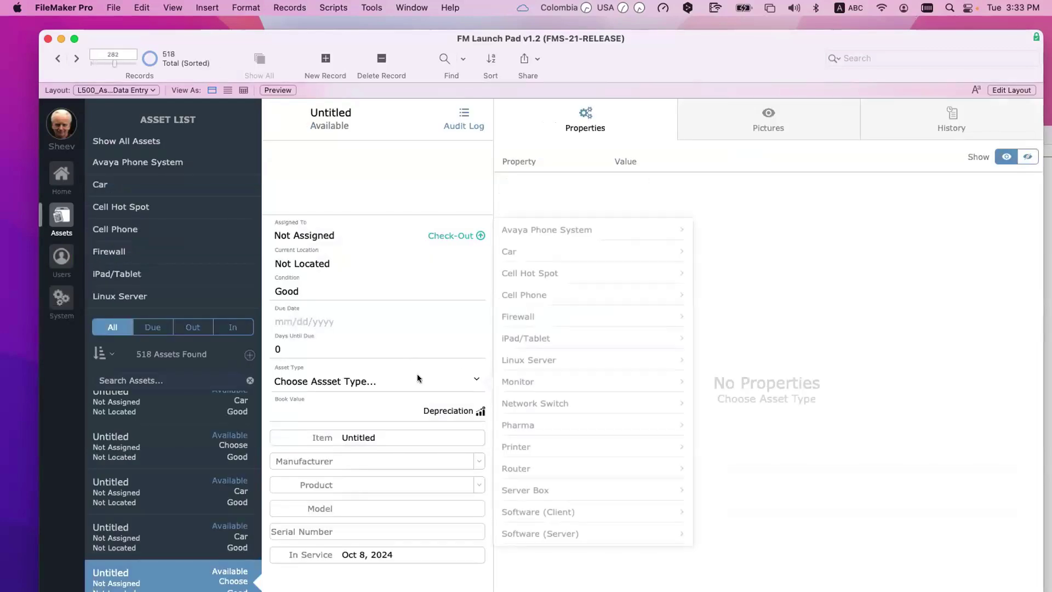
{"action": "left_click", "coordinate": [529, 251]}
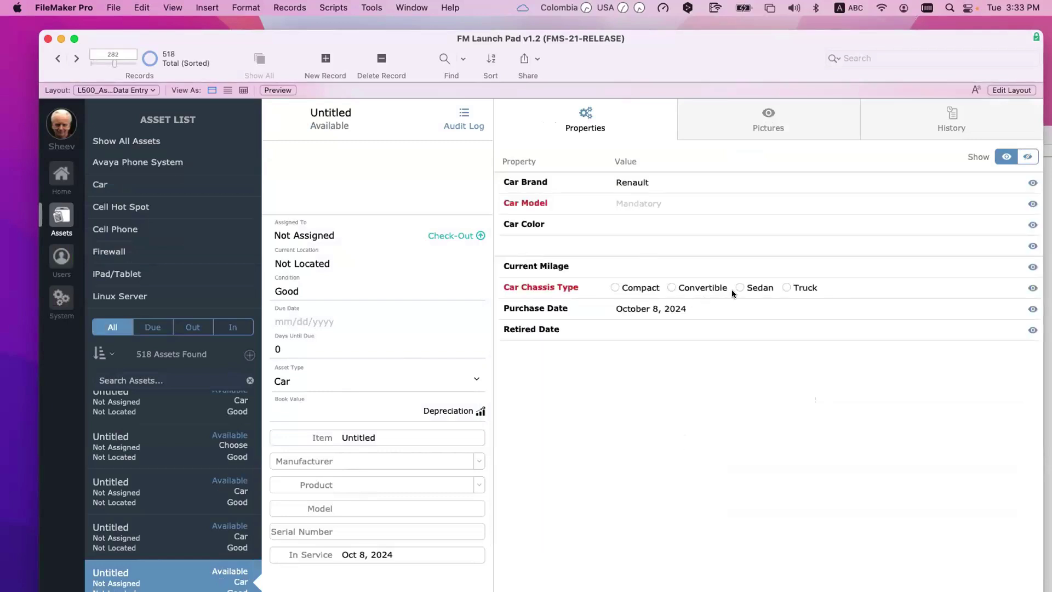
{"action": "left_click", "coordinate": [650, 287]}
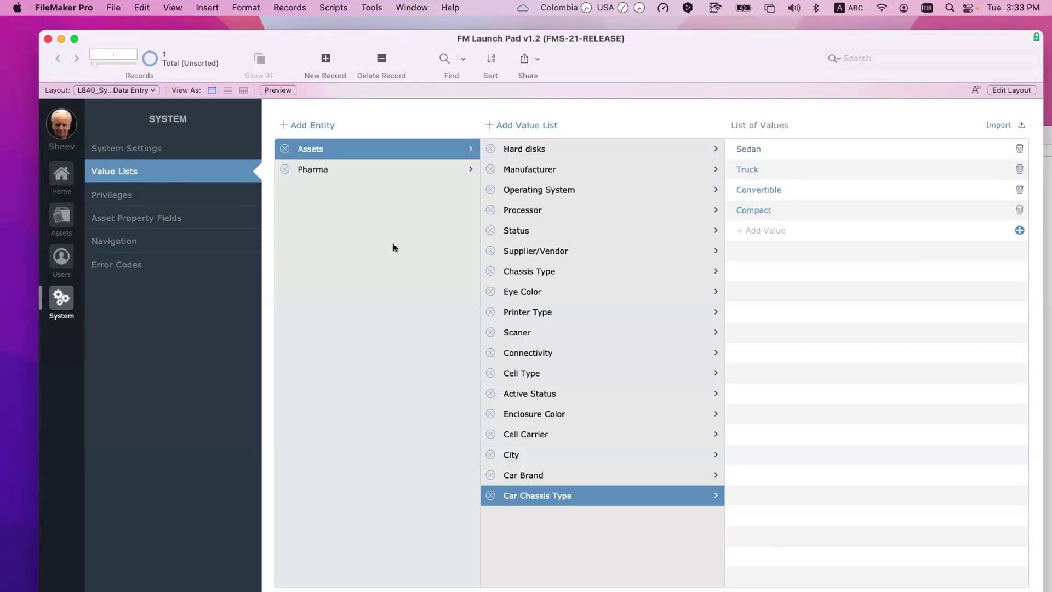
{"action": "left_click", "coordinate": [346, 176]}
{"action": "left_click", "coordinate": [346, 154]}
{"action": "scroll", "coordinate": [360, 256], "scroll_direction": "down", "scroll_amount": 1}
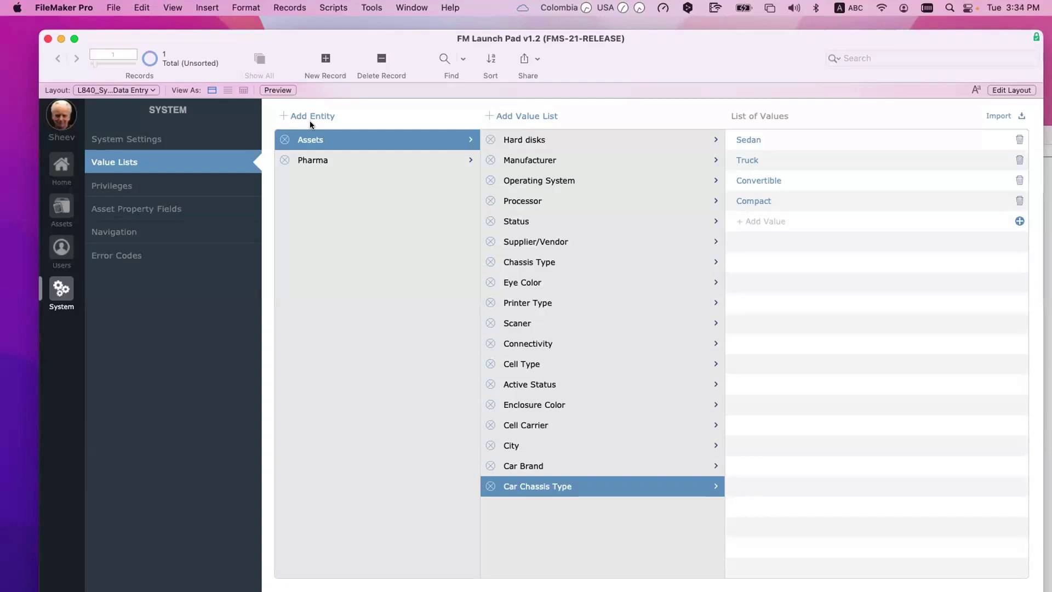
{"action": "scroll", "coordinate": [165, 300], "scroll_direction": "up", "scroll_amount": 1}
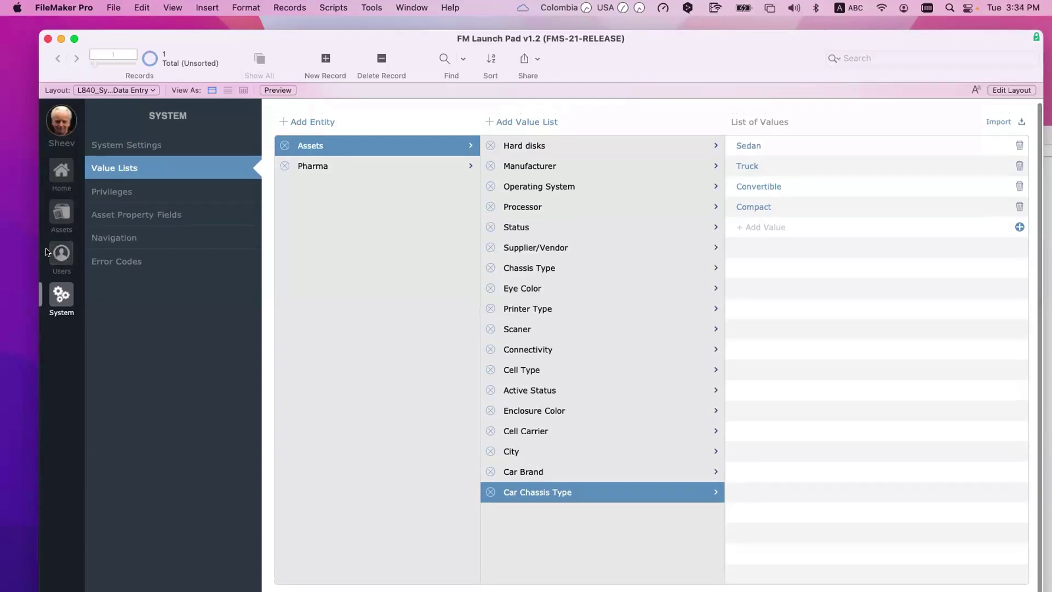
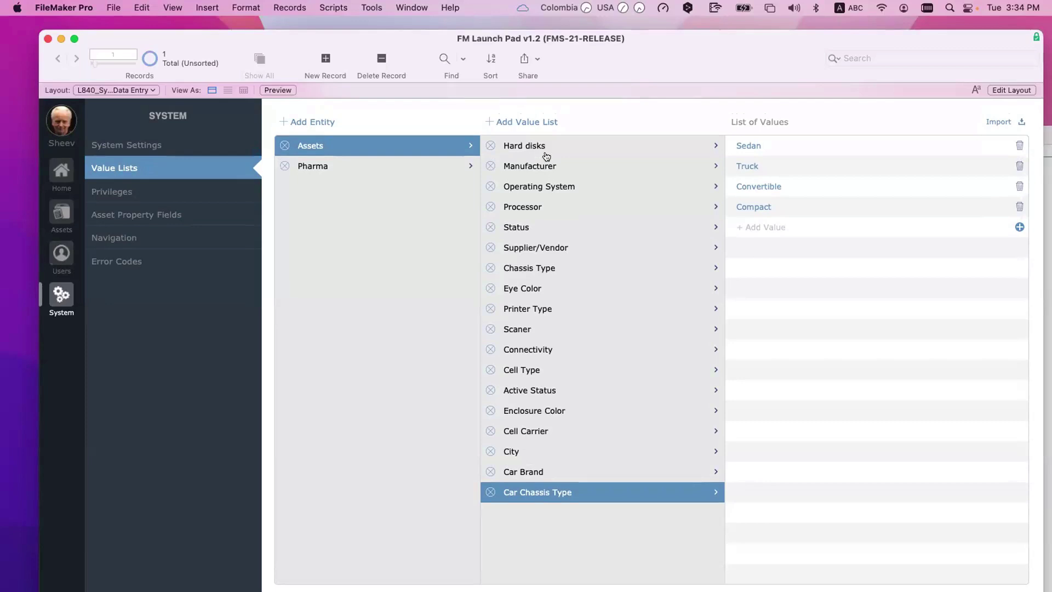
Add a value list entity named Contacts.
{"action": "scroll", "coordinate": [578, 484], "scroll_direction": "down", "scroll_amount": 1}
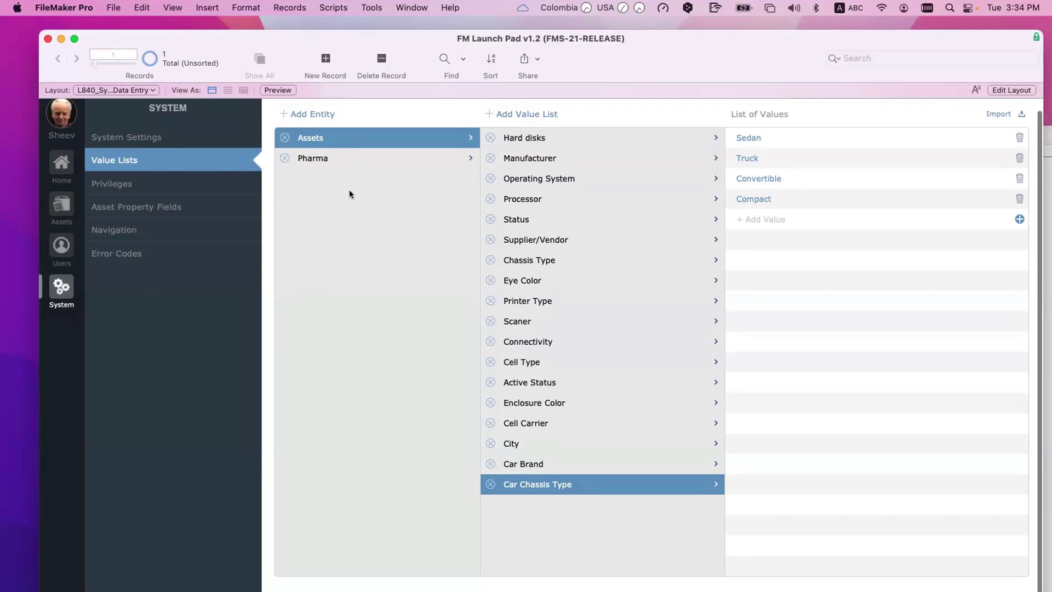
{"action": "left_click", "coordinate": [307, 113]}
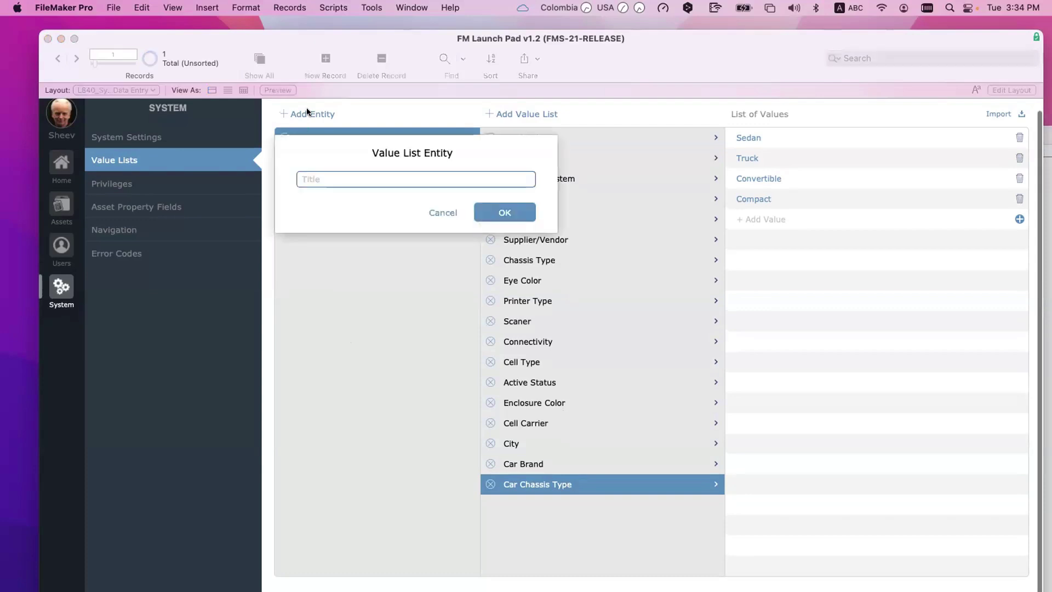
{"action": "type", "text": "Contacts"}
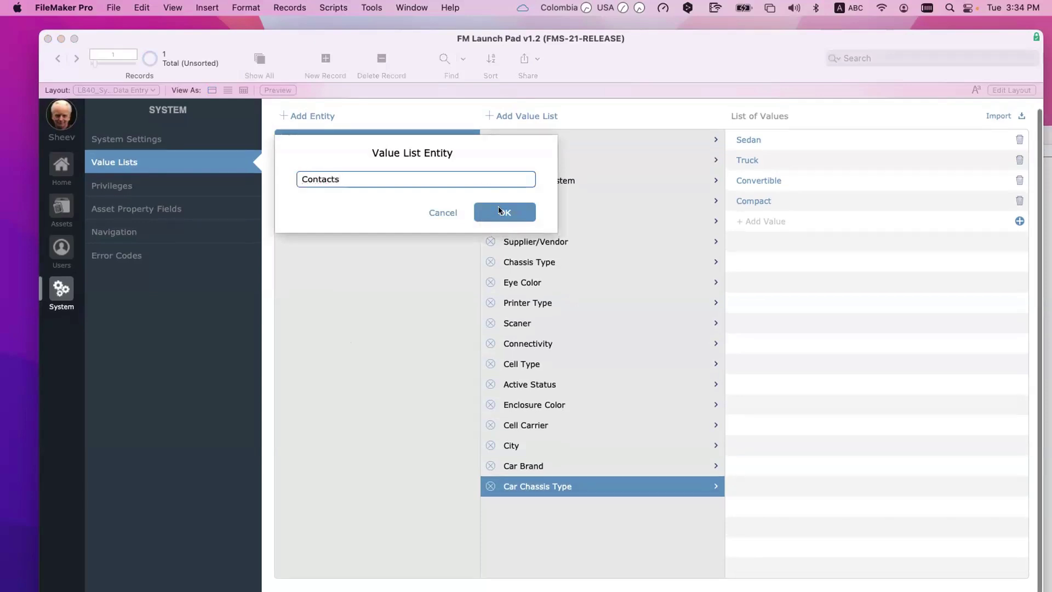
{"action": "left_click", "coordinate": [498, 209]}
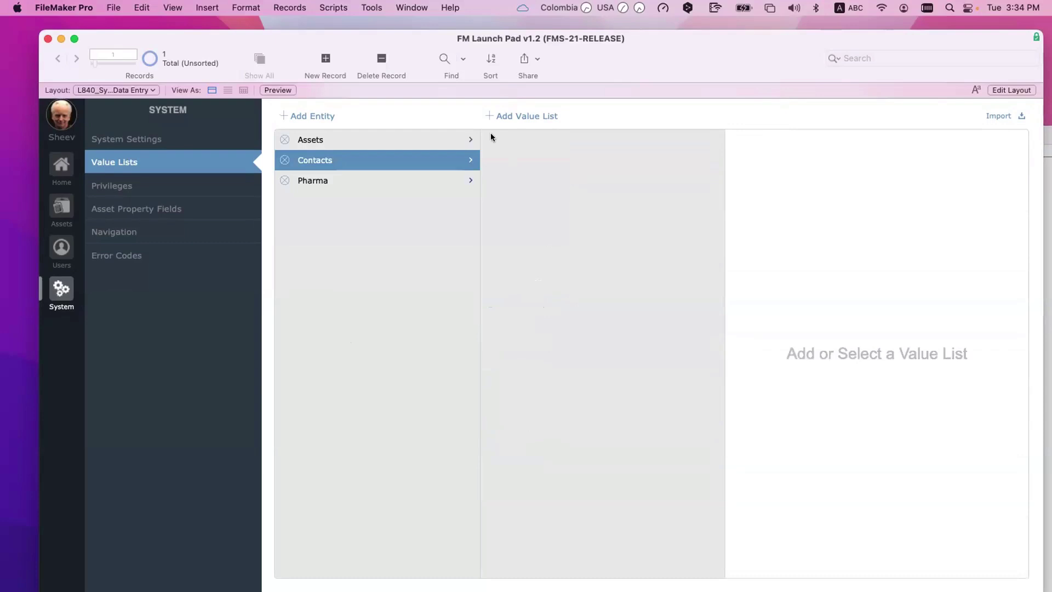
Add a value list named Cities to the Contacts entity.
{"action": "left_click", "coordinate": [517, 116]}
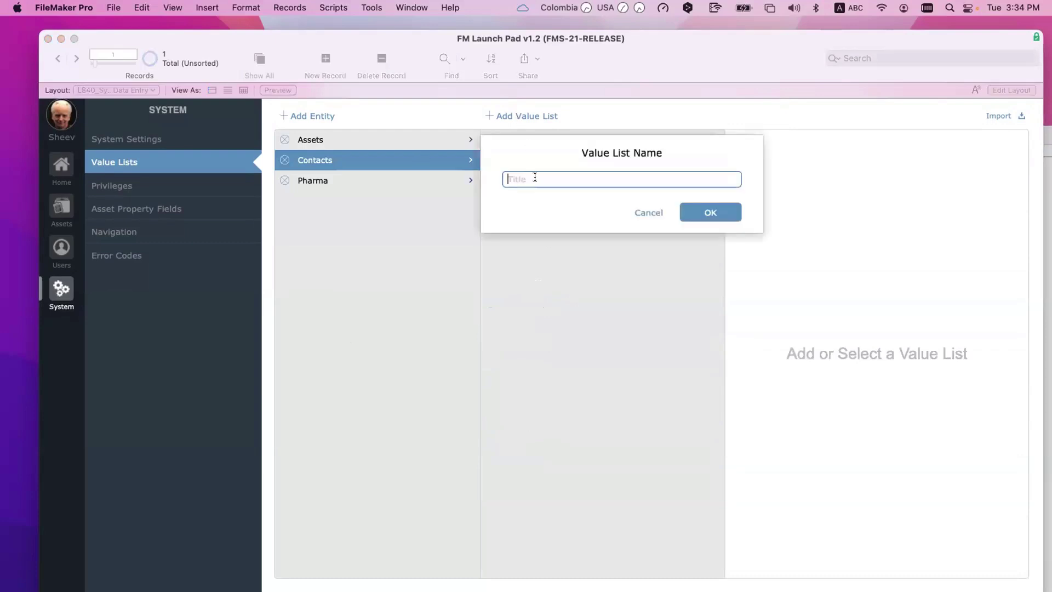
{"action": "type", "text": "City"}
{"action": "key", "text": "BackSpace"}
{"action": "type", "text": "ies"}
{"action": "left_click", "coordinate": [700, 212]}
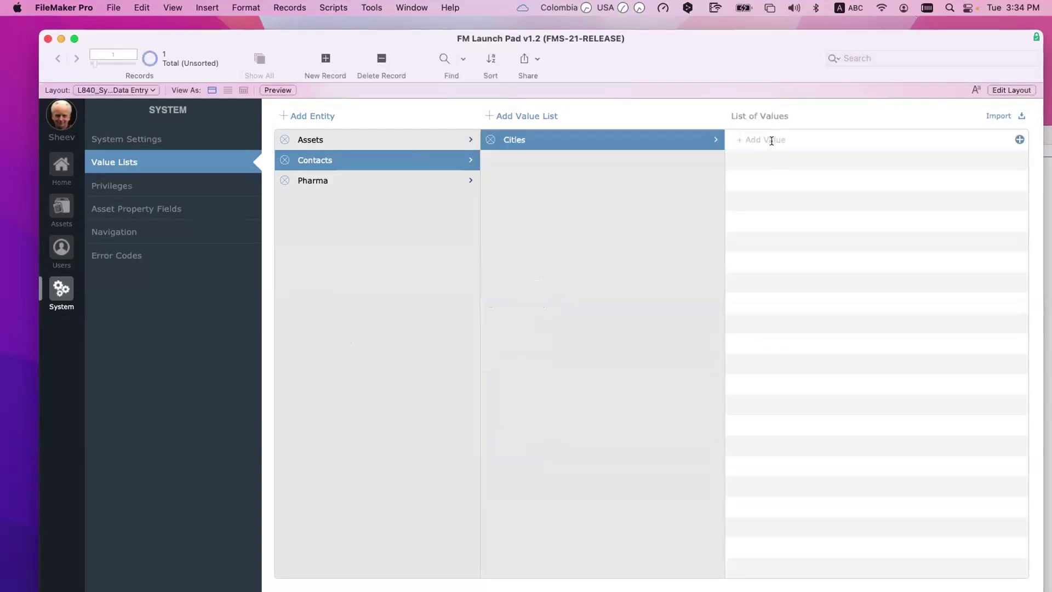
Enter the values Paris, London and Rome in the Cities value list.
{"action": "left_click", "coordinate": [771, 140]}
{"action": "type", "text": "Paris"}
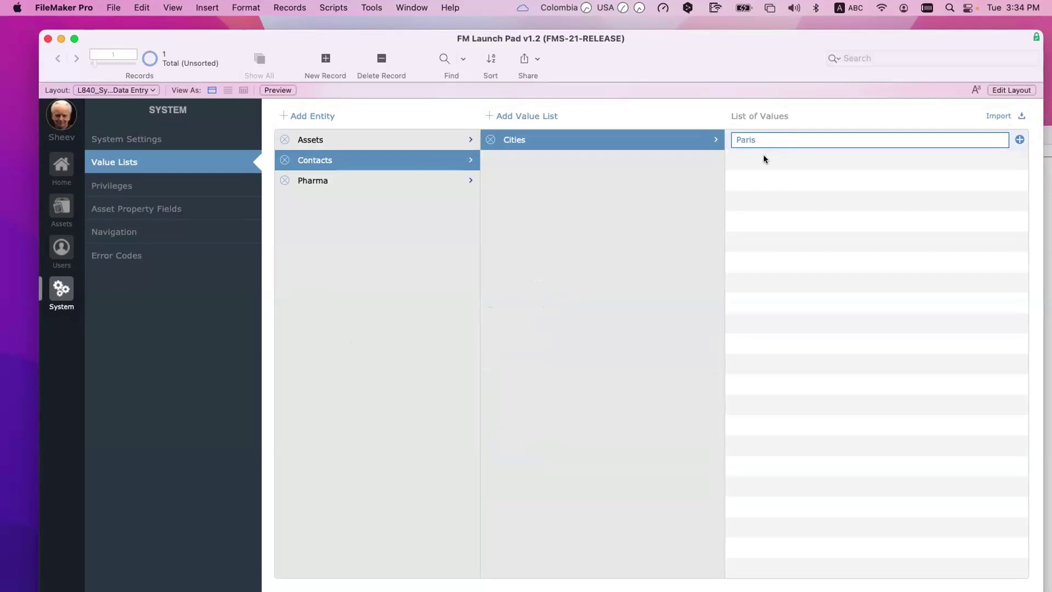
{"action": "key", "text": "Return"}
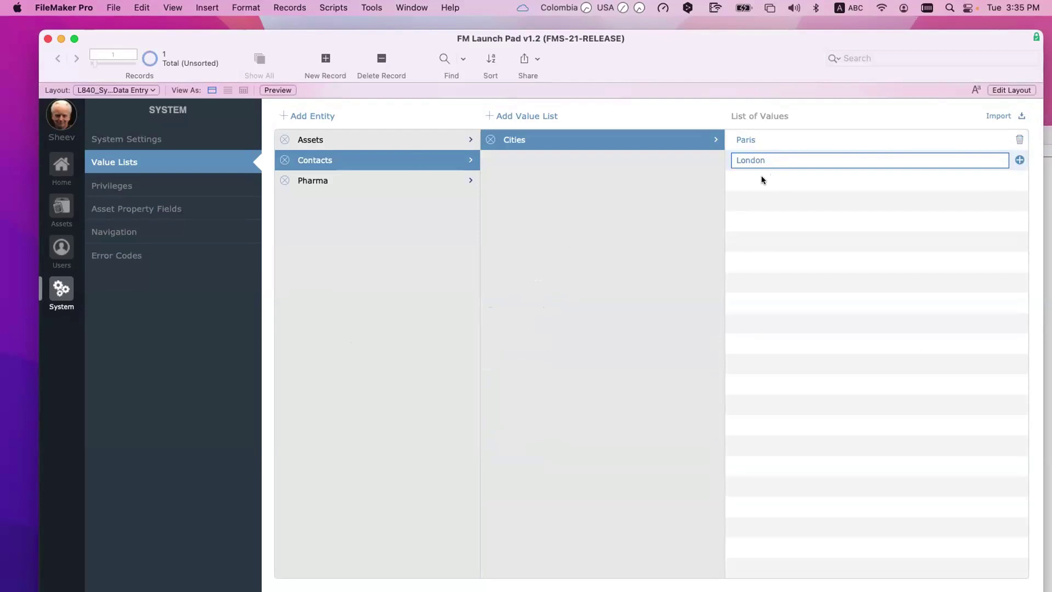
{"action": "key", "text": "Return"}
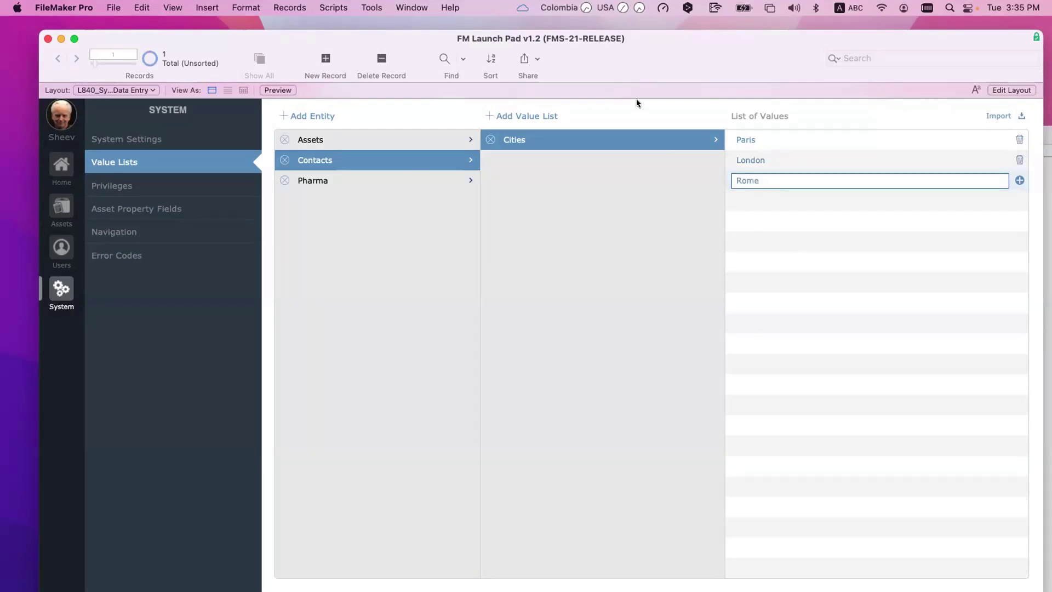
{"action": "key", "text": "Return"}
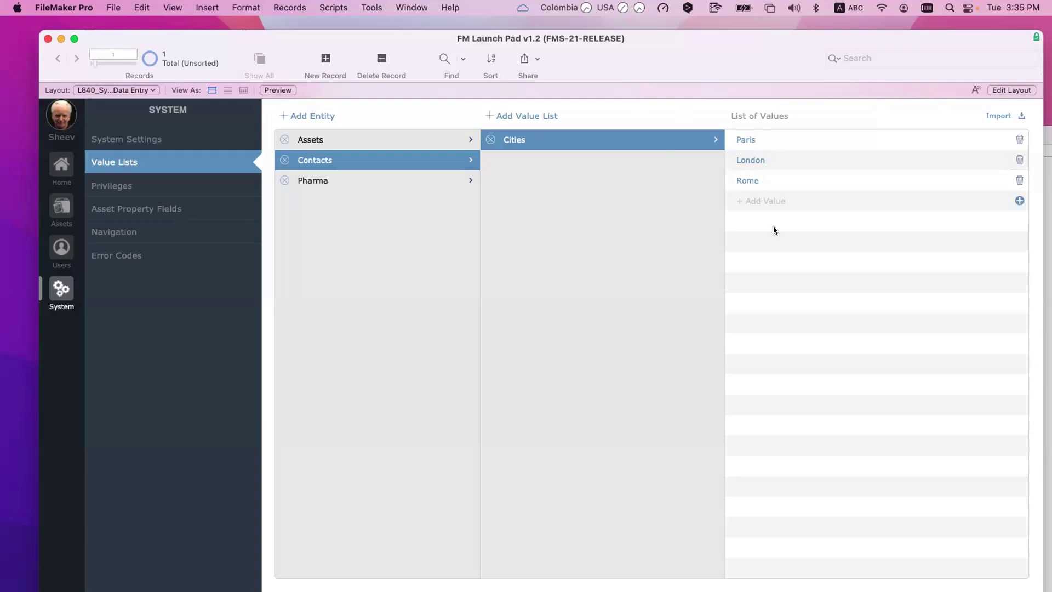
Compare the value lists belonging to the Assets, Contacts and Pharma entities.
{"action": "scroll", "coordinate": [777, 227], "scroll_direction": "down", "scroll_amount": 1}
{"action": "left_click", "coordinate": [310, 140]}
{"action": "left_click", "coordinate": [317, 159]}
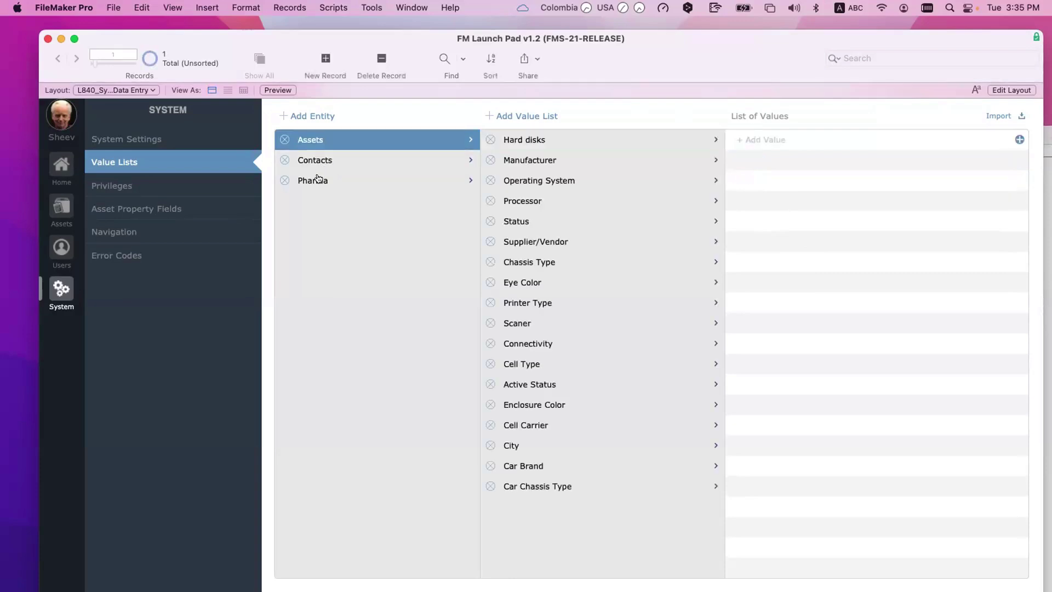
{"action": "left_click", "coordinate": [309, 180]}
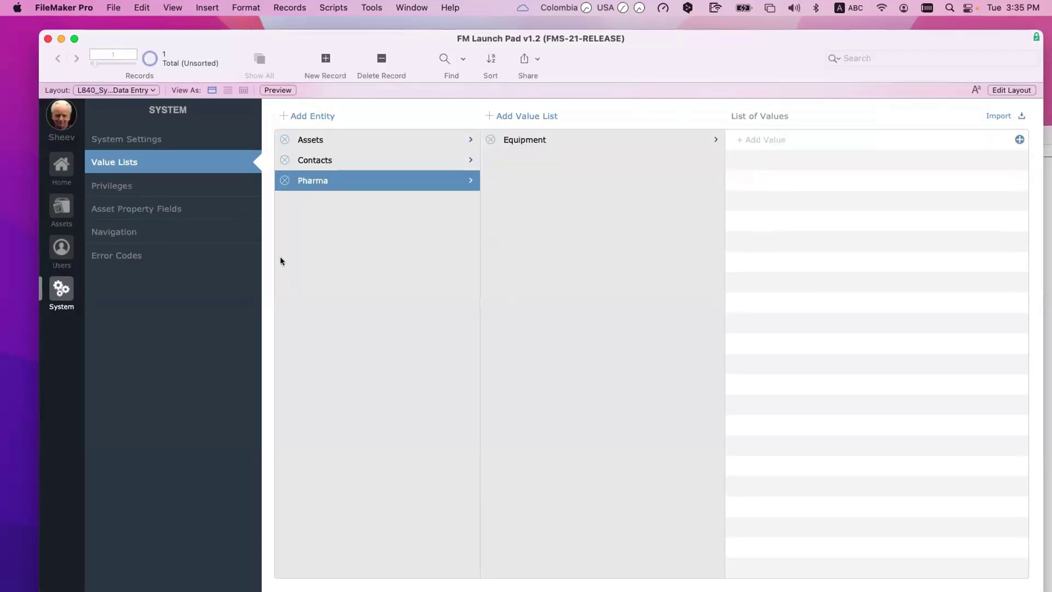
{"action": "left_click", "coordinate": [329, 161]}
{"action": "left_click", "coordinate": [327, 139]}
{"action": "left_click", "coordinate": [329, 162]}
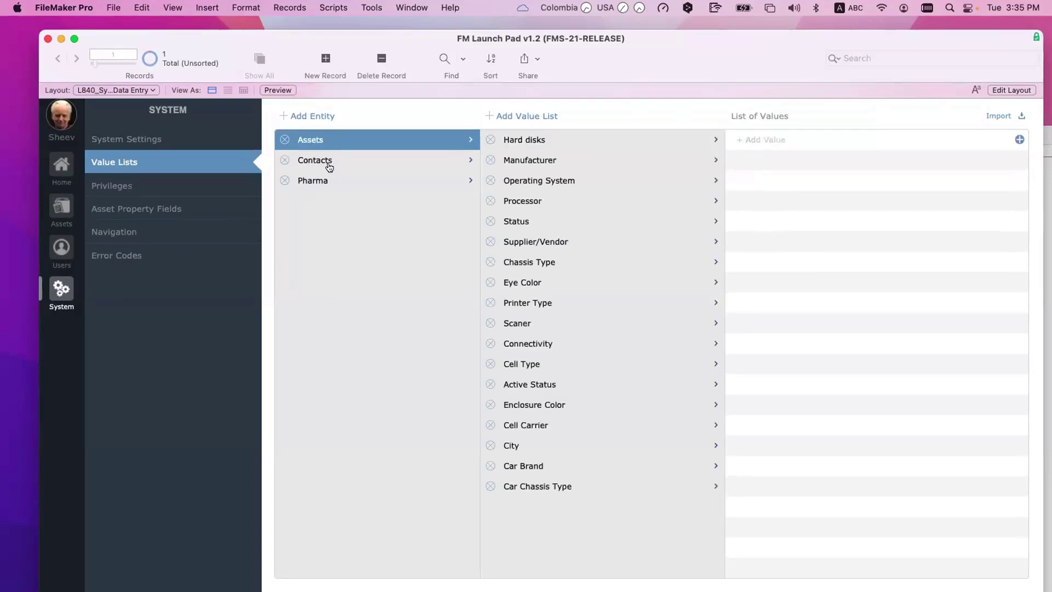
{"action": "left_click", "coordinate": [330, 179]}
{"action": "left_click", "coordinate": [323, 159]}
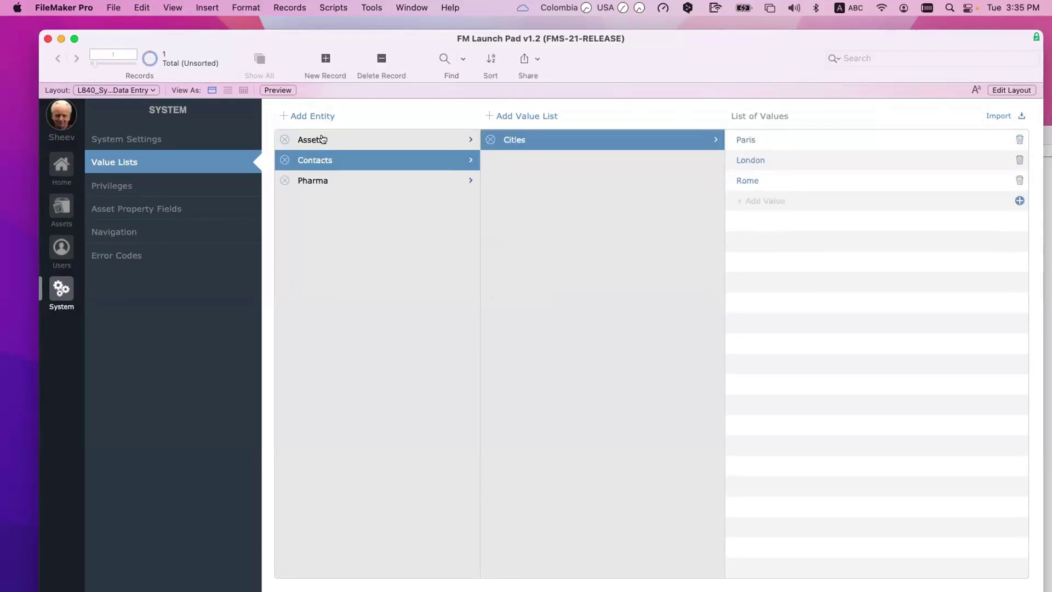
{"action": "left_click", "coordinate": [322, 139]}
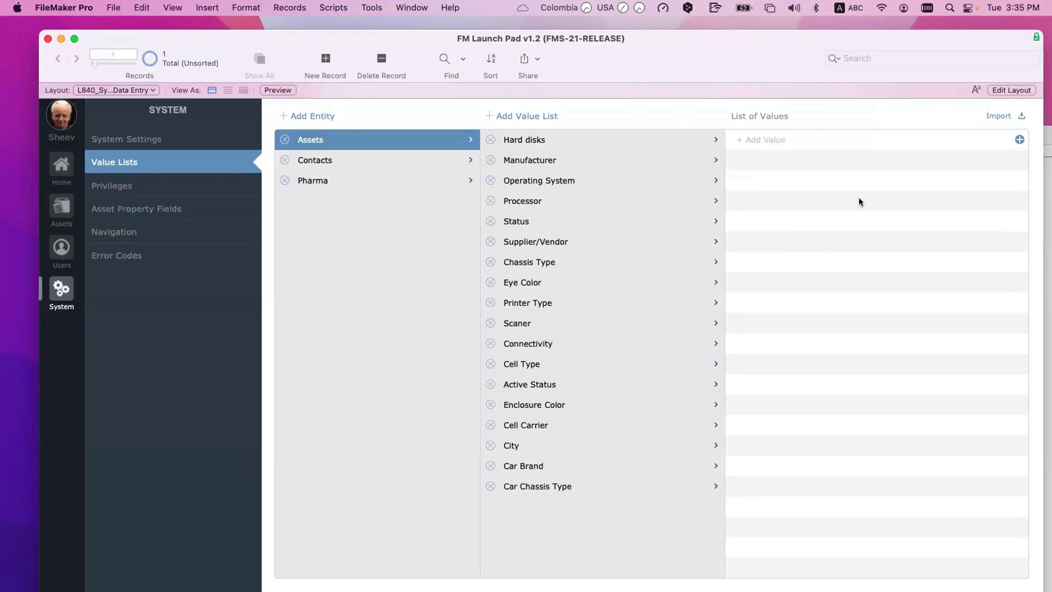
Open the database definition and examine the Value Lists, Value List Entities and Value List Items tables against the layout behind.
{"action": "key", "text": "super+shift+d"}
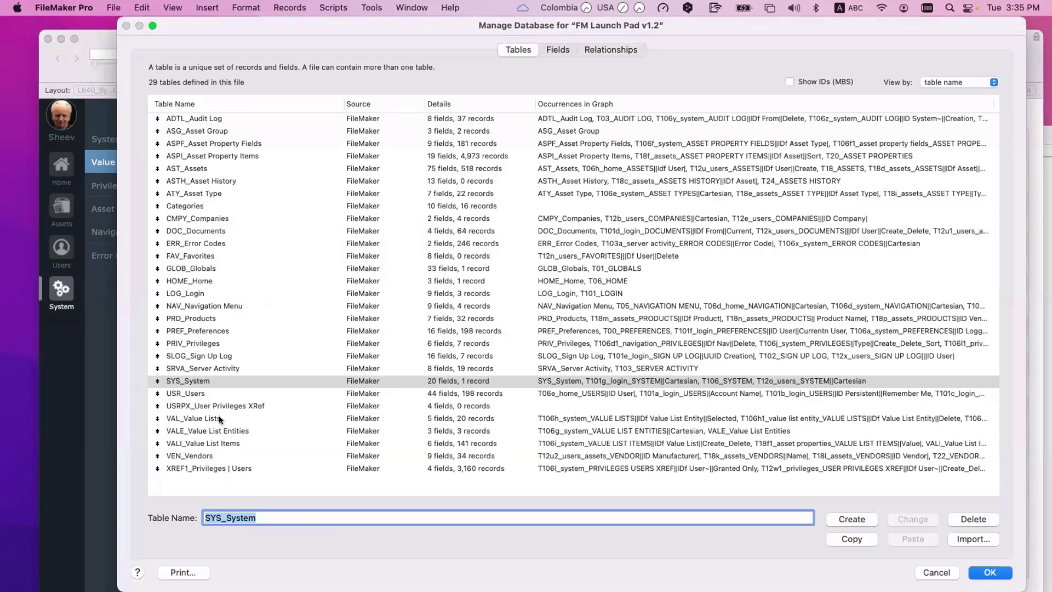
{"action": "left_click_drag", "start_coordinate": [226, 422], "coordinate": [229, 441]}
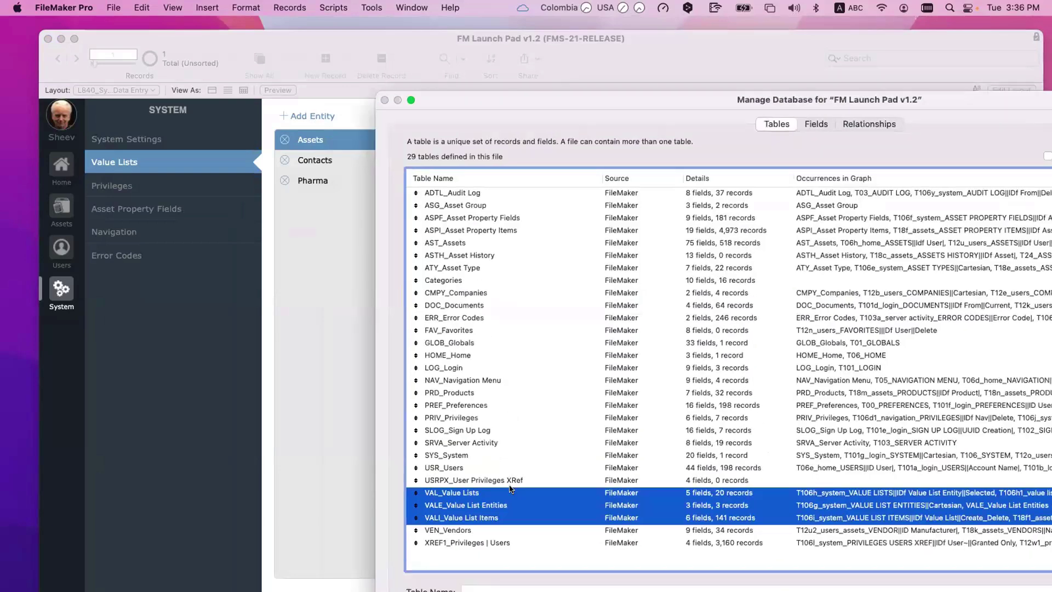
{"action": "left_click", "coordinate": [493, 480]}
{"action": "left_click", "coordinate": [471, 504]}
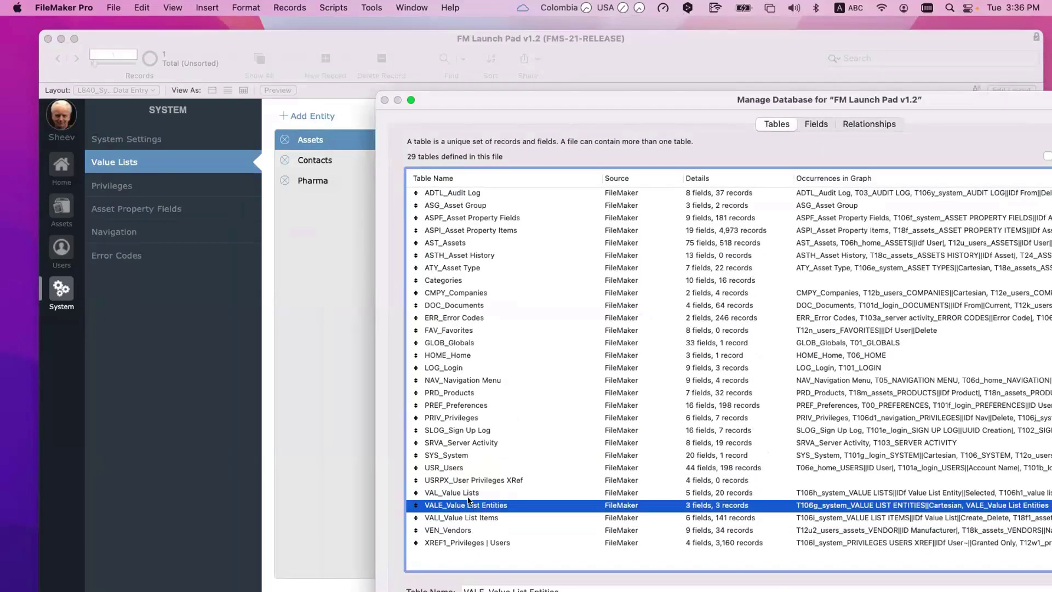
{"action": "left_click", "coordinate": [469, 493]}
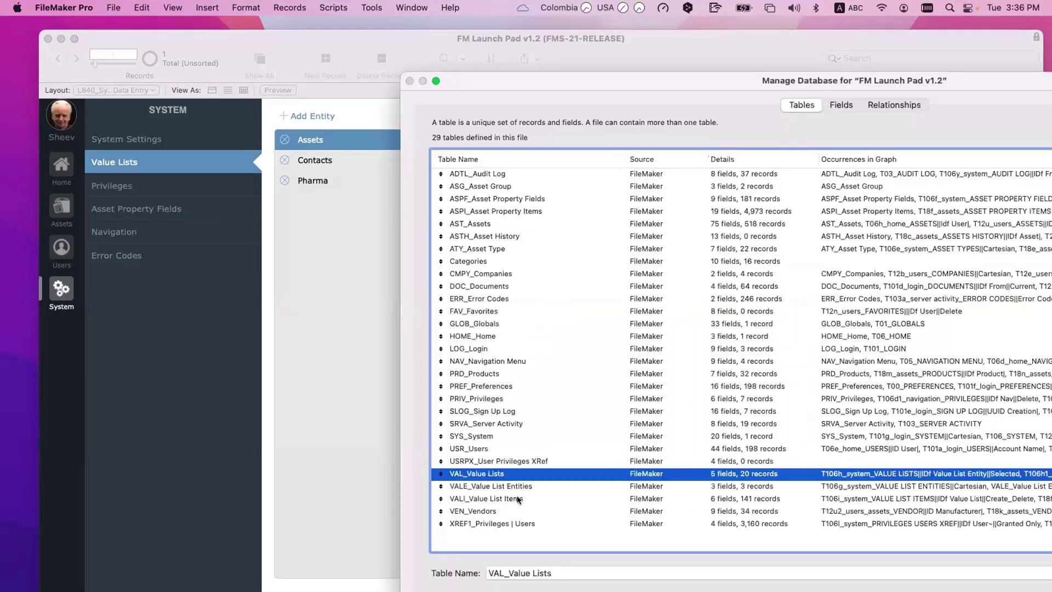
{"action": "left_click", "coordinate": [517, 495]}
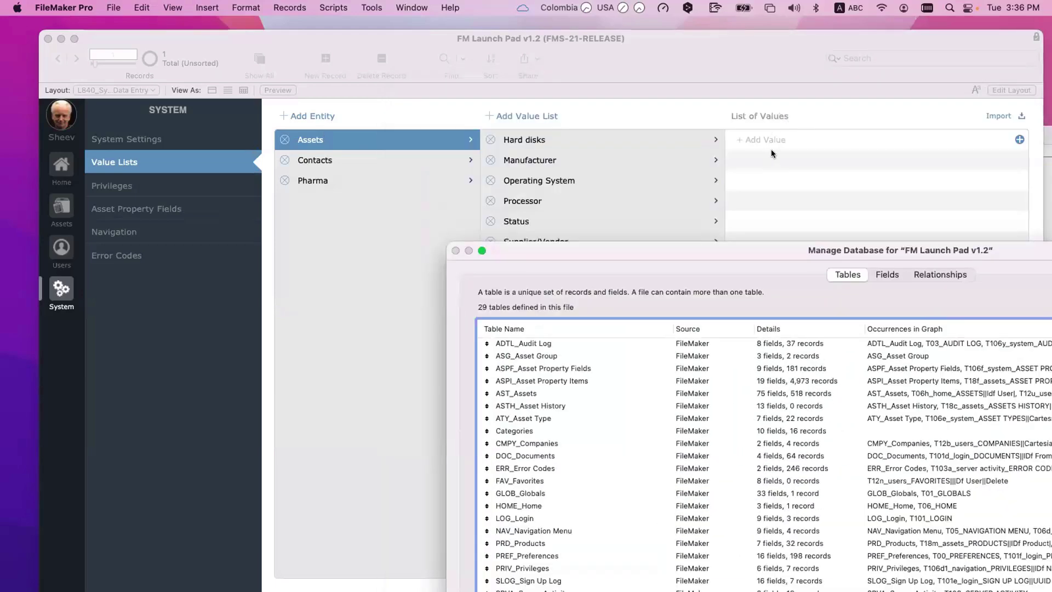
{"action": "double_click", "coordinate": [665, 253]}
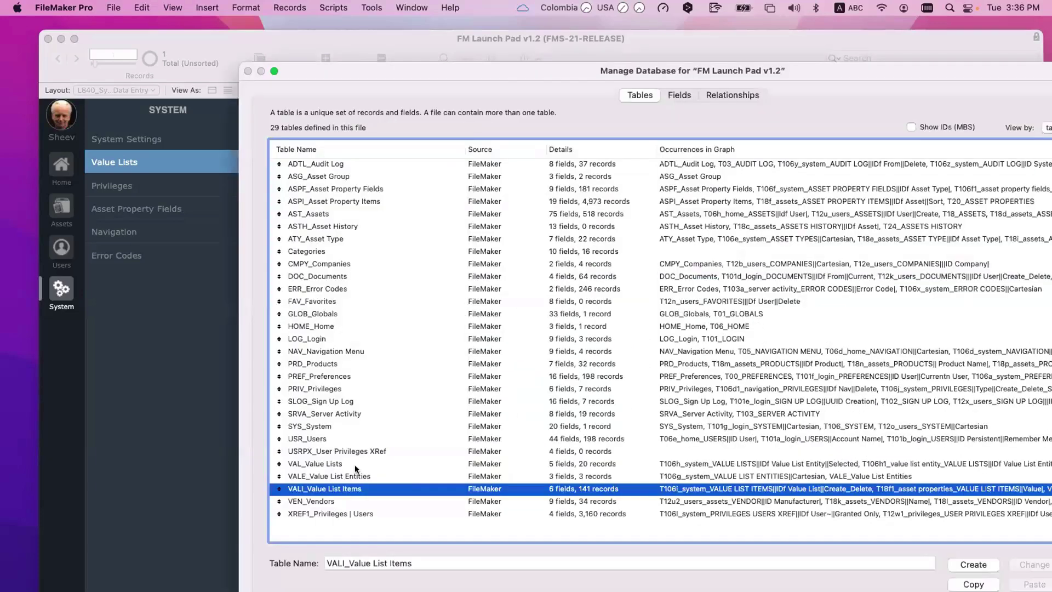
Examine the VAL_Value Lists table's fields, highlighting Title and the foreign key _IDf Value List Entity.
{"action": "double_click", "coordinate": [354, 464]}
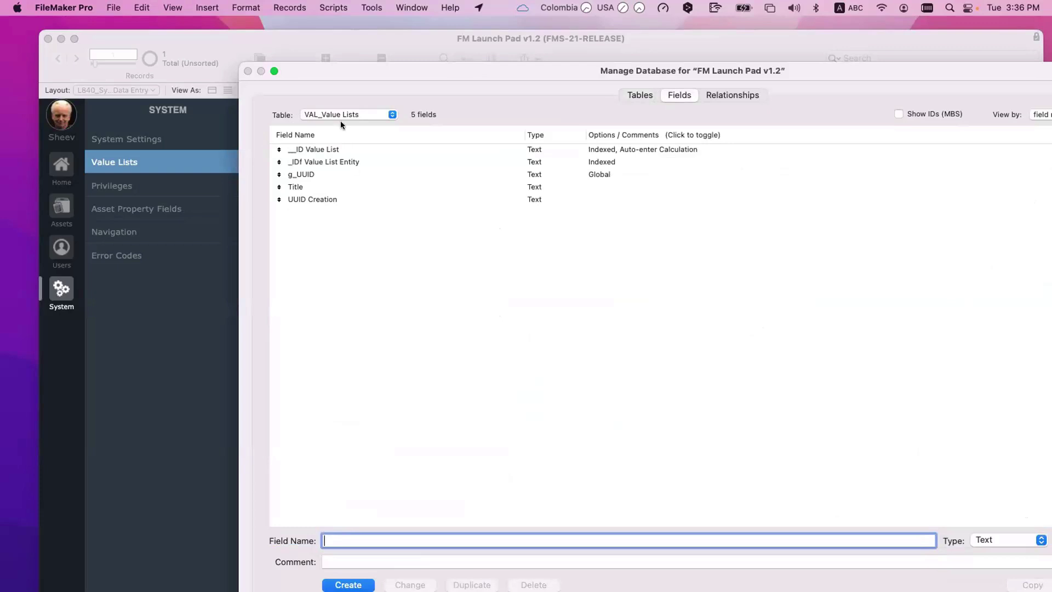
{"action": "left_click", "coordinate": [311, 186]}
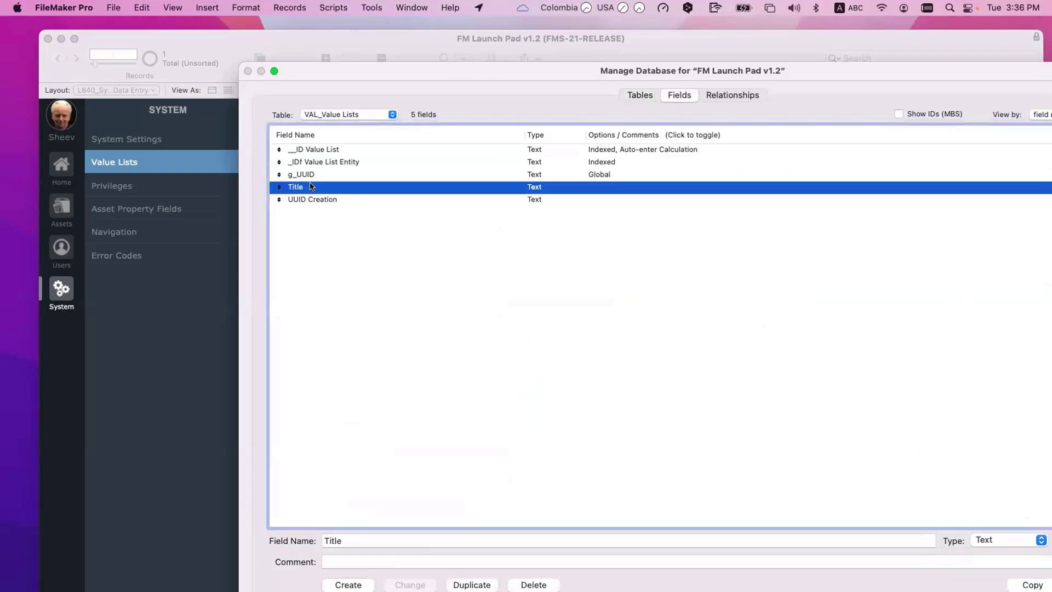
{"action": "left_click", "coordinate": [337, 162]}
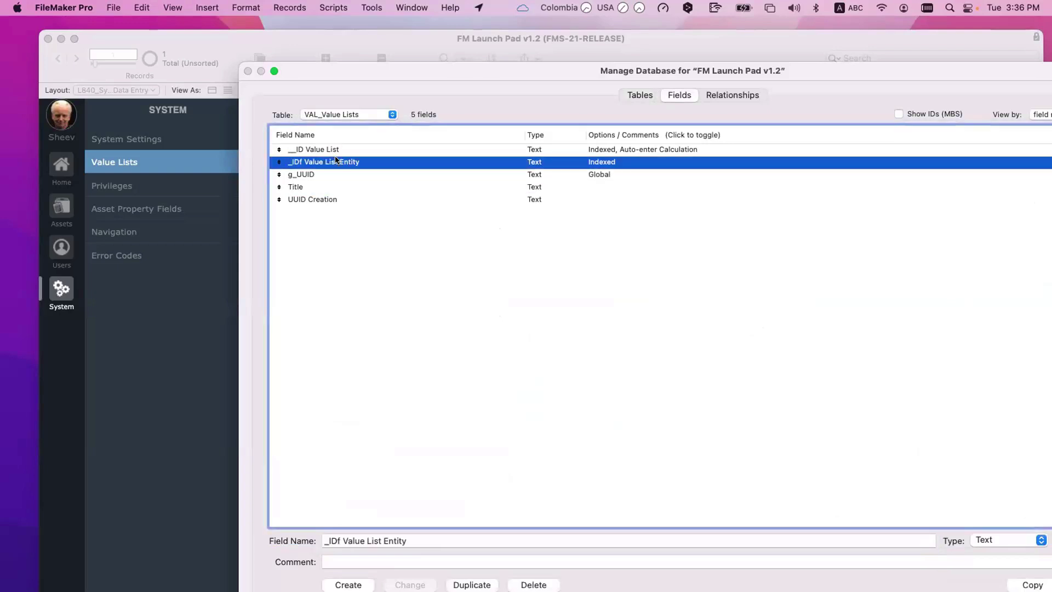
Show the fields of the VALE_Value List Entities table and highlight its Title field.
{"action": "left_click", "coordinate": [363, 114]}
{"action": "left_click", "coordinate": [364, 129]}
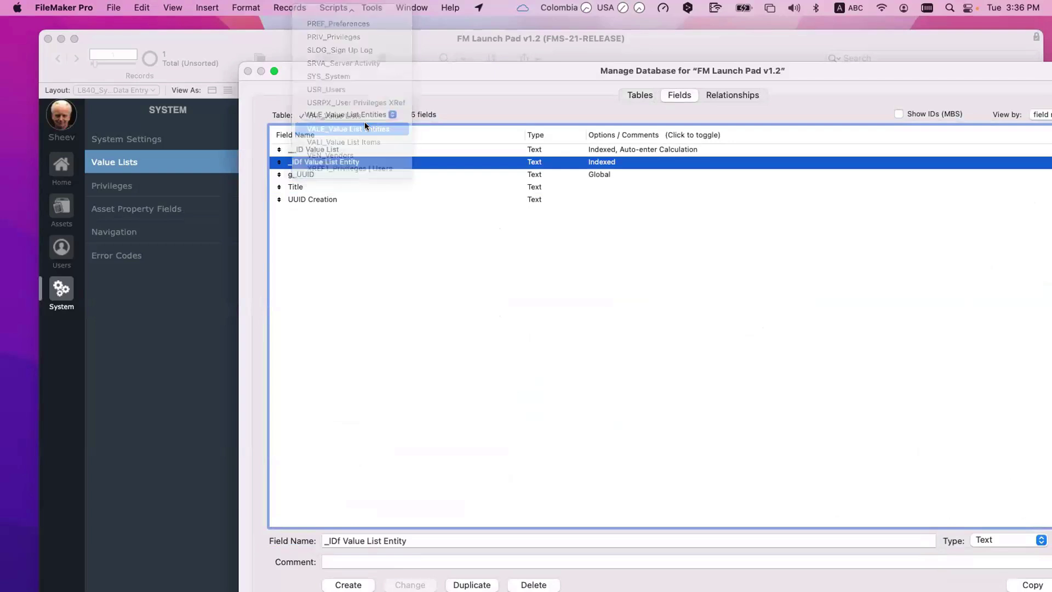
{"action": "left_click", "coordinate": [314, 174]}
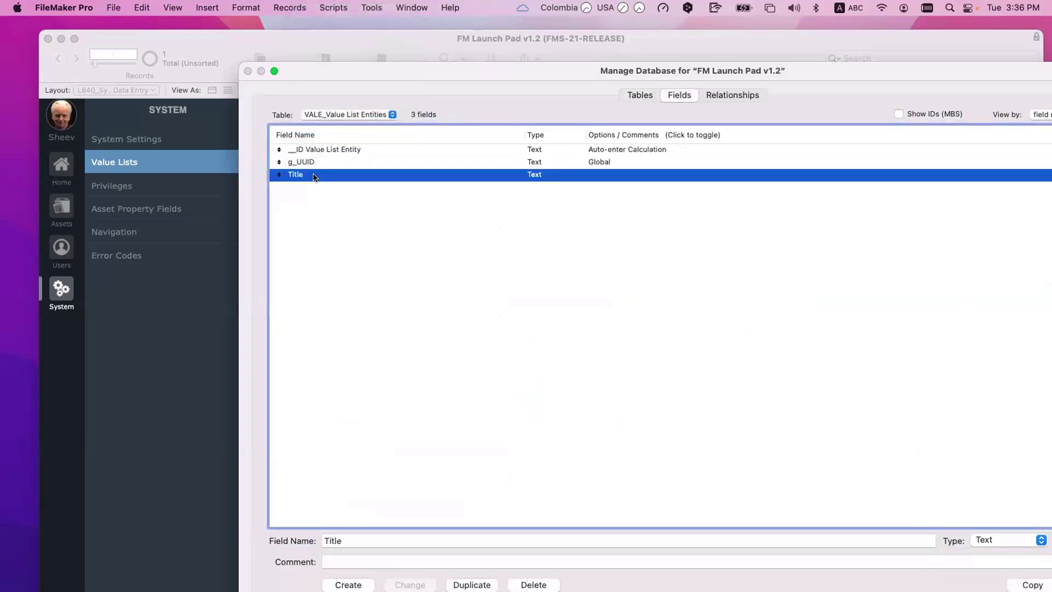
Examine the VALI_Value List Items fields, highlighting Value and the foreign keys _IDf Value List Entity and _IDf Value List, and close the database definition.
{"action": "left_click", "coordinate": [330, 149]}
{"action": "left_click", "coordinate": [347, 115]}
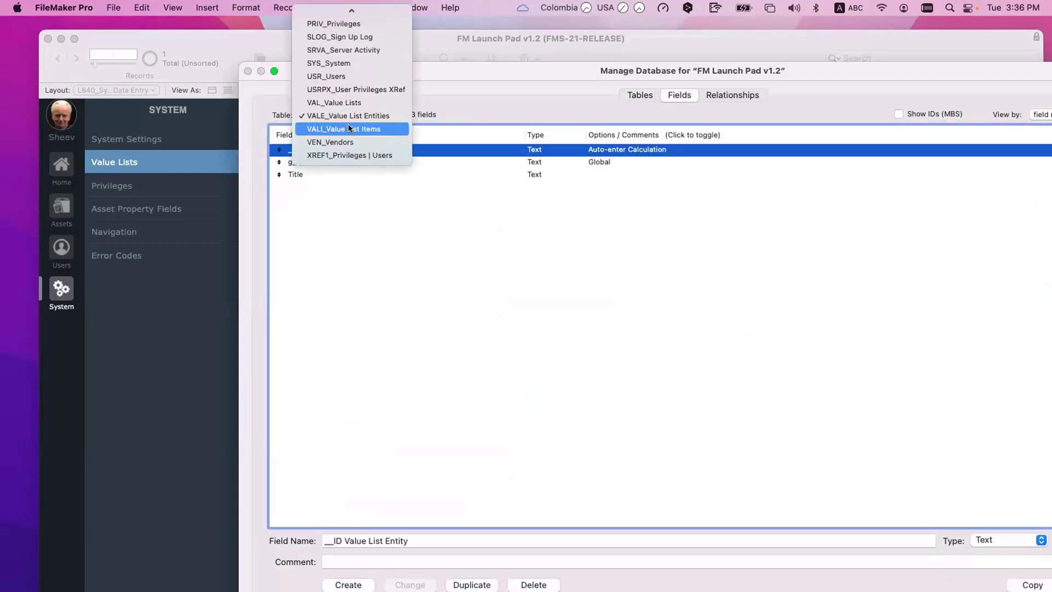
{"action": "left_click", "coordinate": [350, 128]}
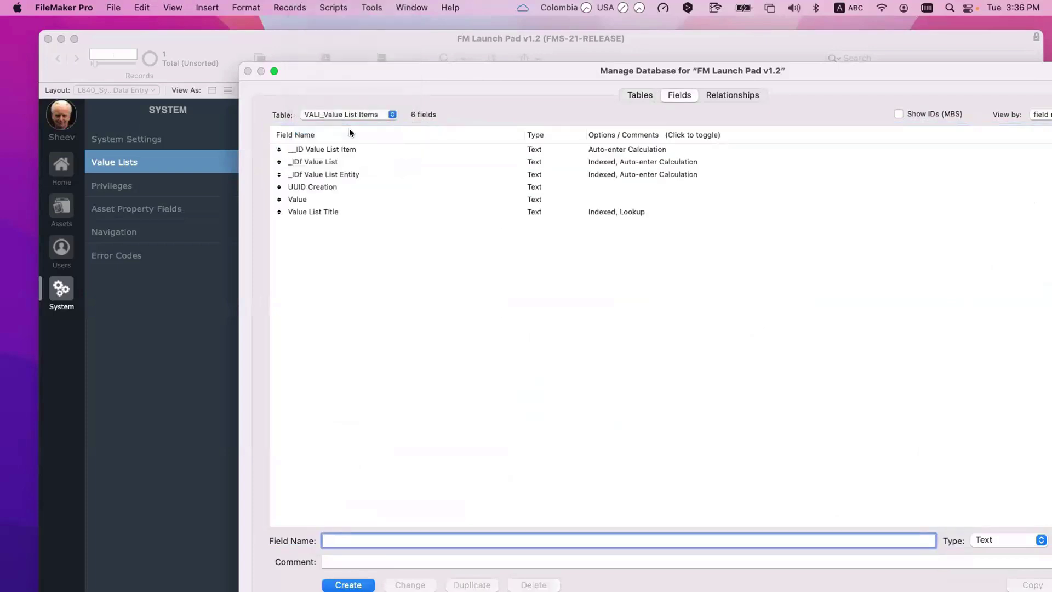
{"action": "left_click", "coordinate": [310, 199]}
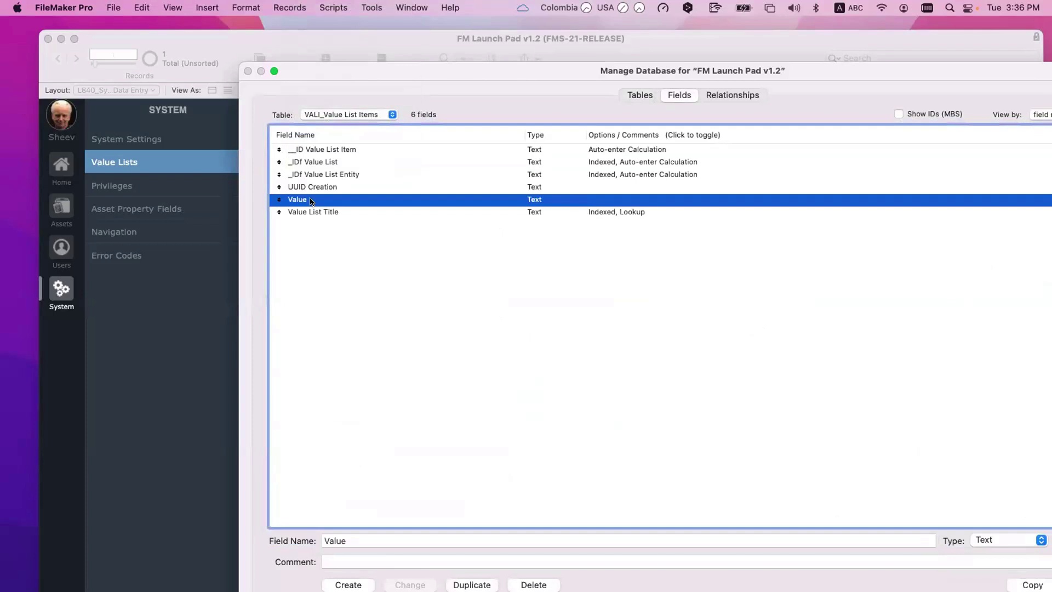
{"action": "left_click", "coordinate": [322, 173]}
{"action": "left_click", "coordinate": [321, 161]}
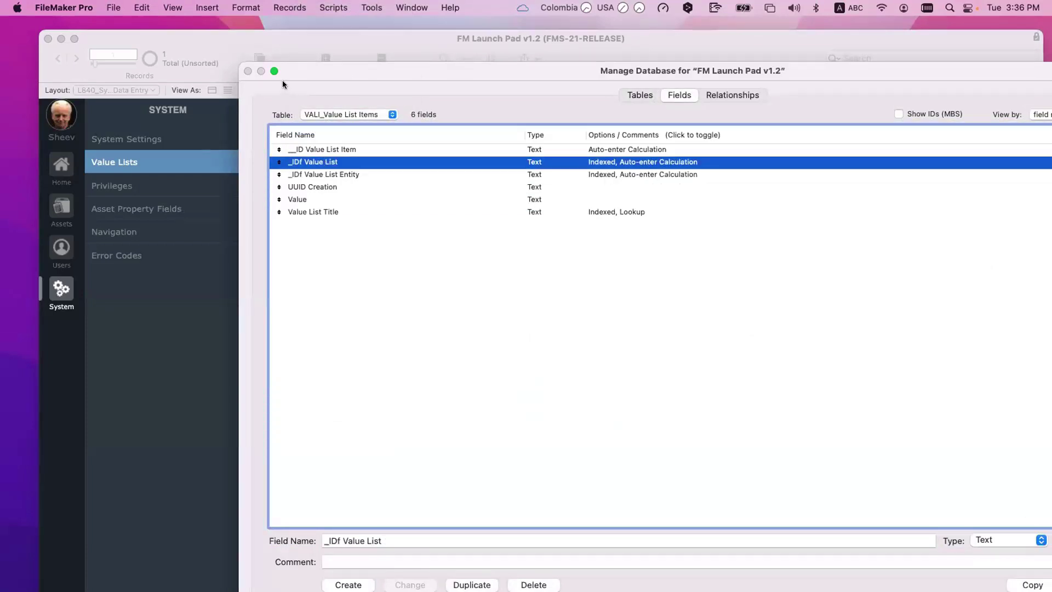
{"action": "key", "text": "Return"}
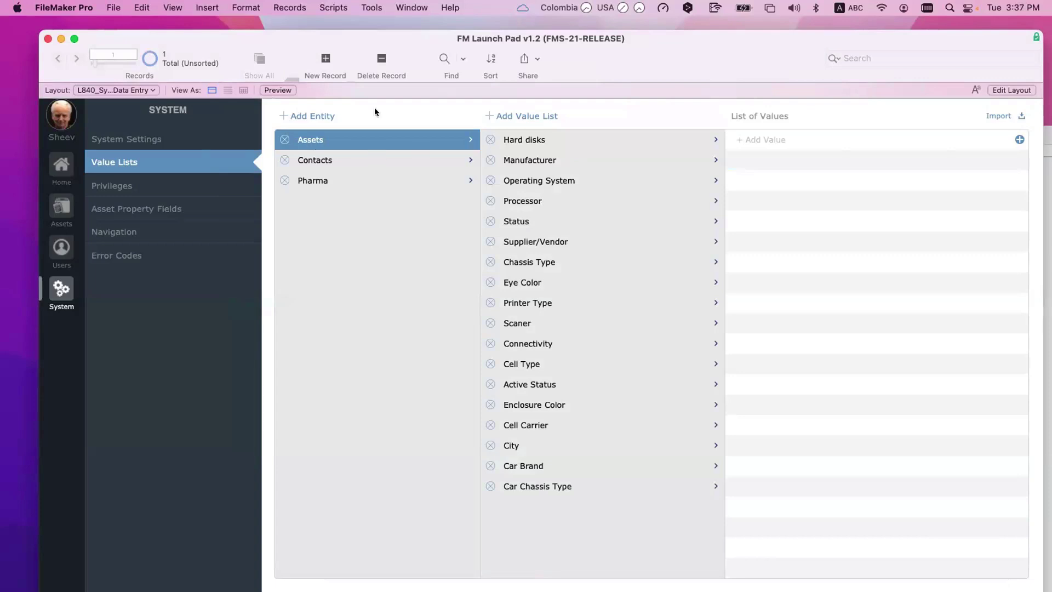
Reopen the database definition to point out the global field g_Selected Entity | Value List in the SYS_System table, and dismiss it.
{"action": "key", "text": "super+shift+d"}
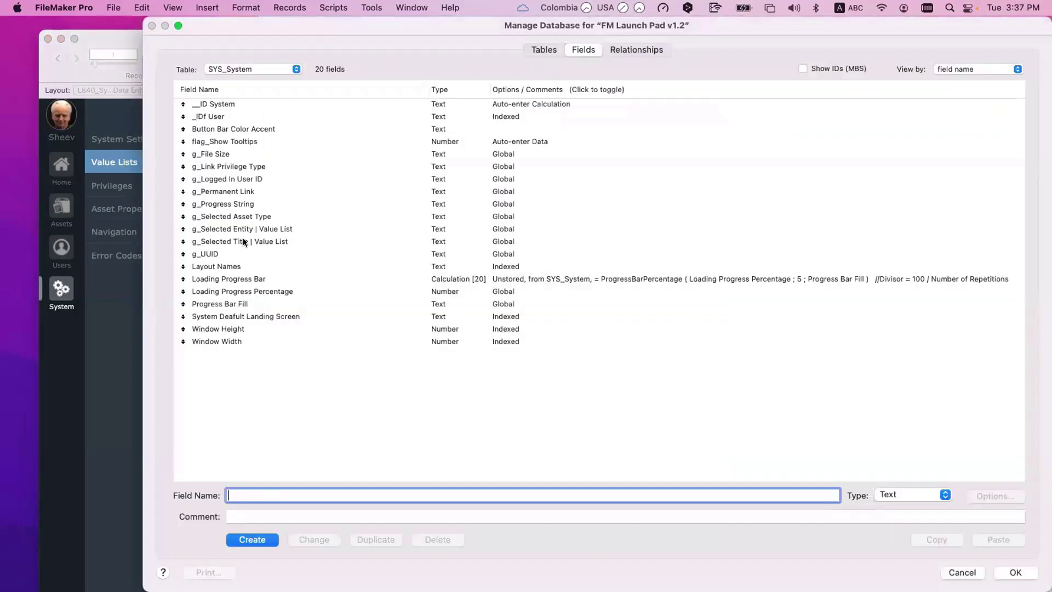
{"action": "left_click", "coordinate": [266, 229]}
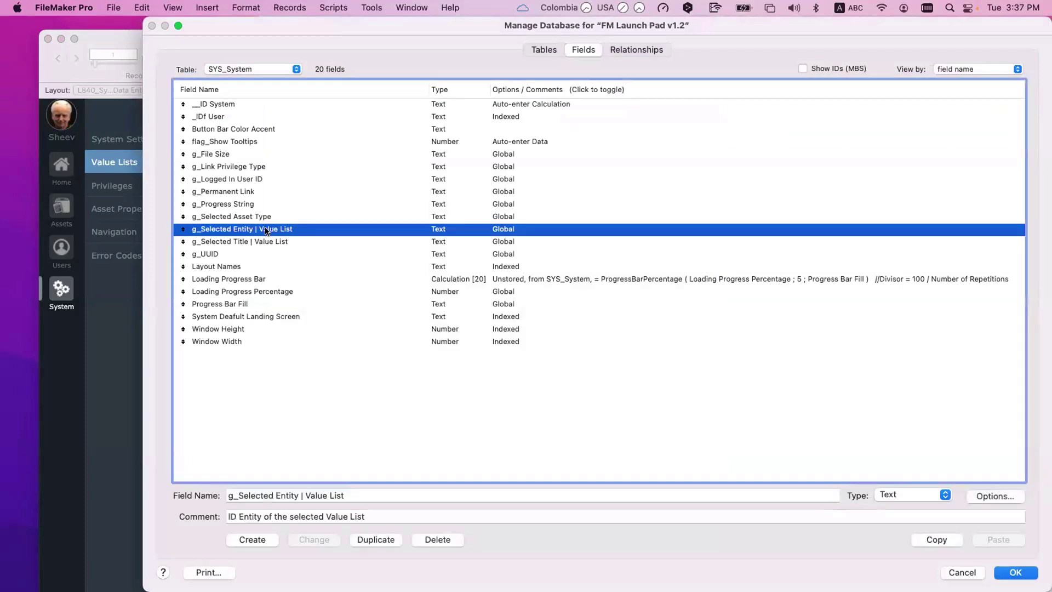
{"action": "key", "text": "Escape"}
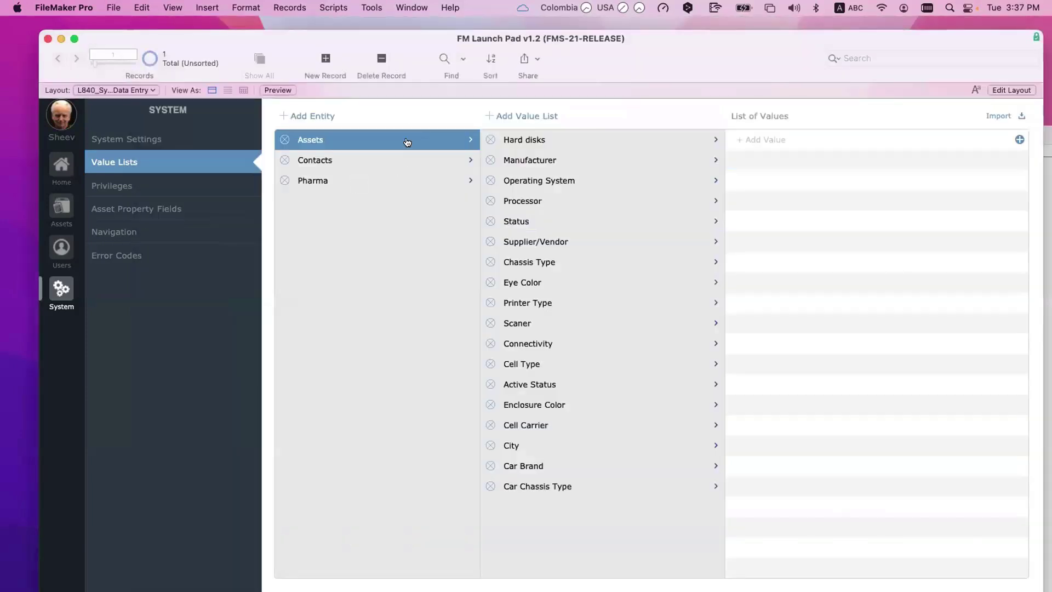
Add T106_SYSTEM::g_Selected Entity | Value List as a watch expression in the Data Viewer.
{"action": "left_click_drag", "start_coordinate": [416, 50], "coordinate": [382, 37]}
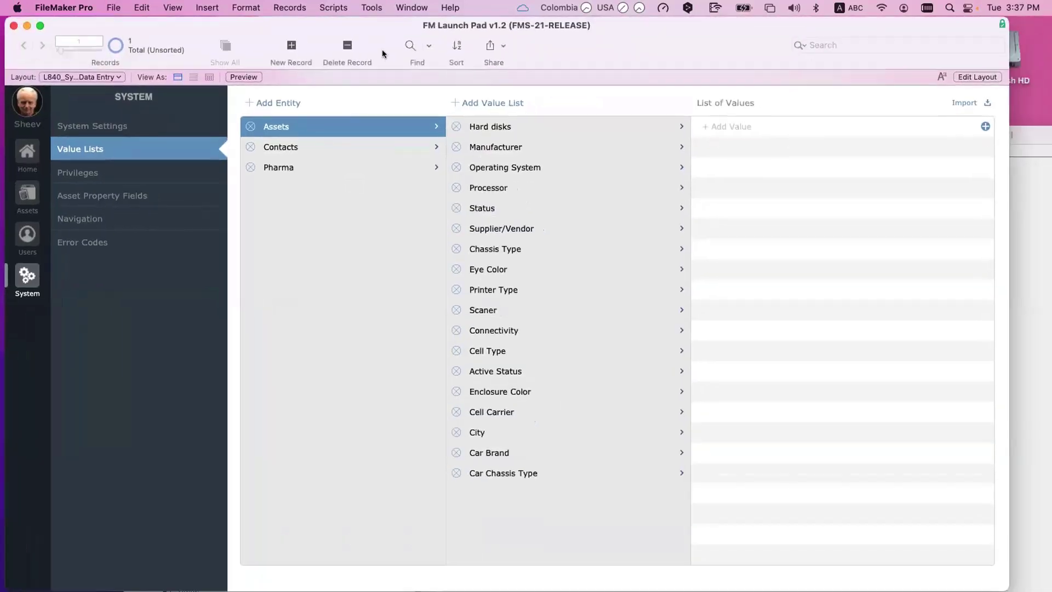
{"action": "left_click", "coordinate": [372, 7]}
{"action": "left_click", "coordinate": [385, 55]}
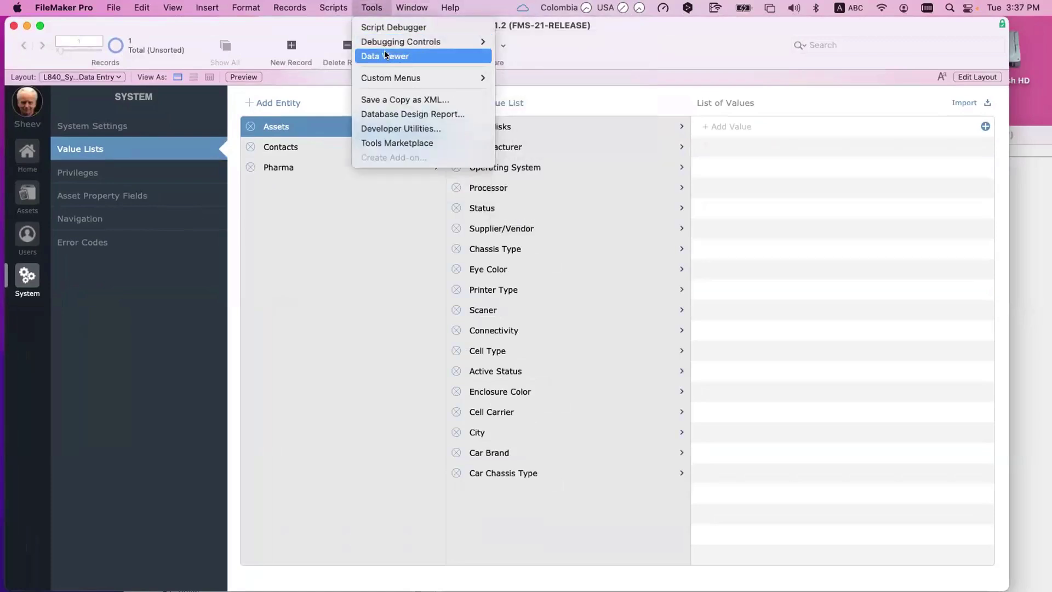
{"action": "left_click", "coordinate": [701, 98]}
{"action": "double_click", "coordinate": [349, 354]}
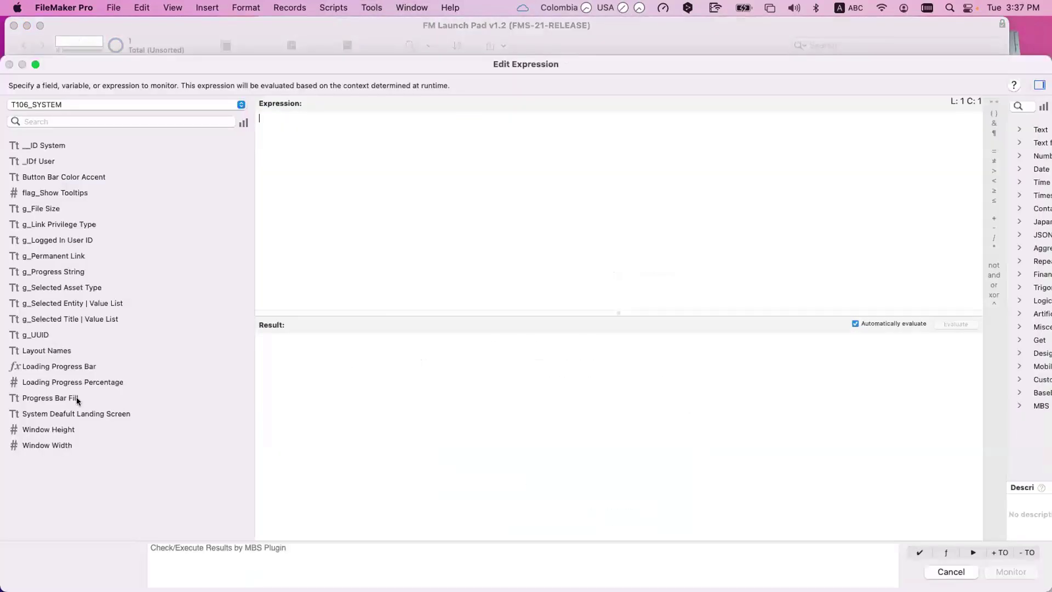
{"action": "double_click", "coordinate": [71, 303]}
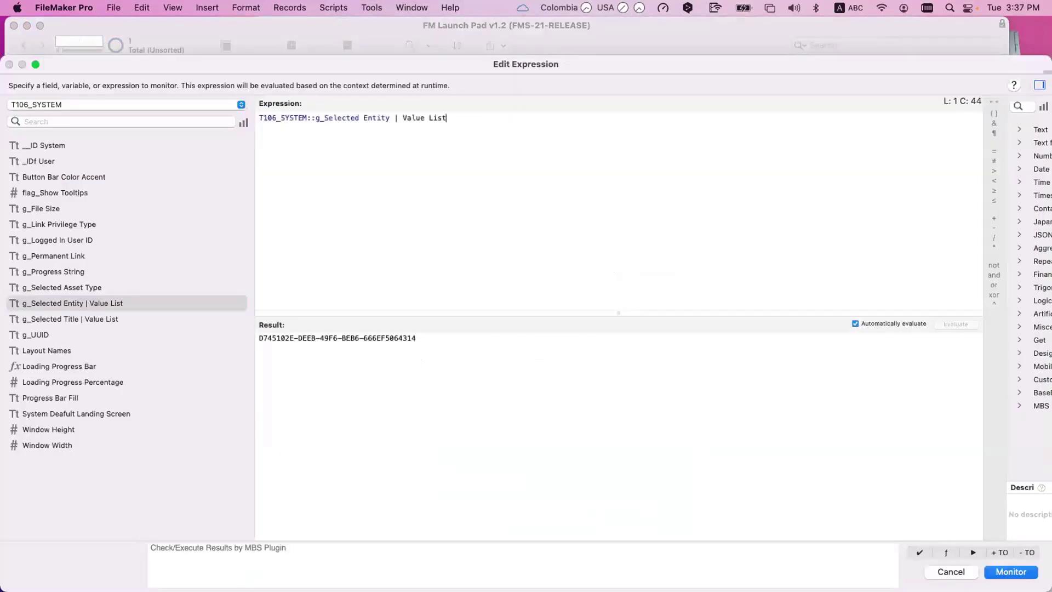
{"action": "left_click", "coordinate": [1011, 571]}
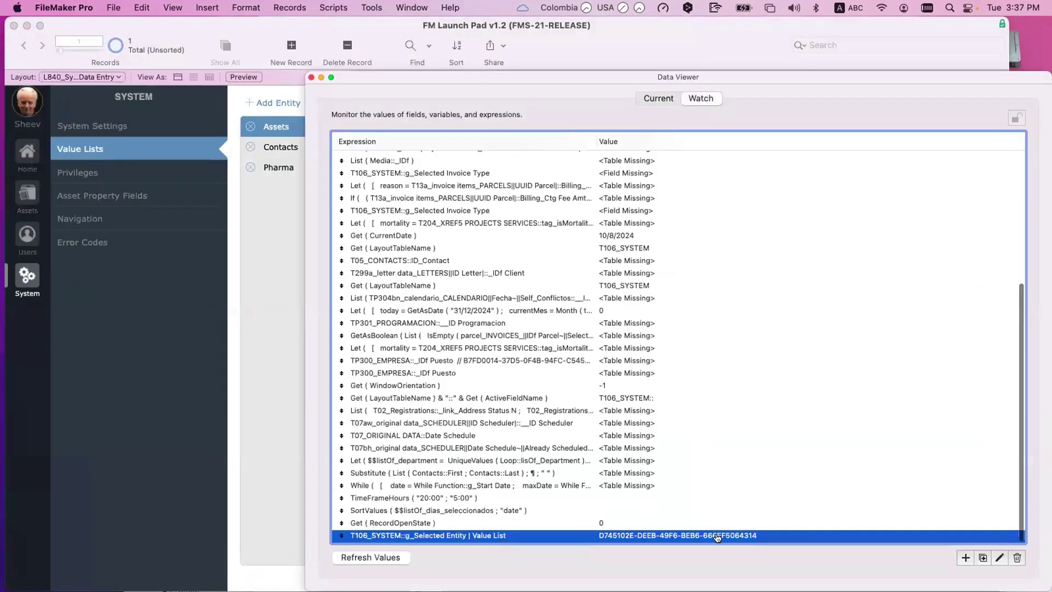
Compare the watched entity ID while selecting the Contacts, Pharma and again Contacts entities, and return to the Value Lists layout.
{"action": "left_click_drag", "start_coordinate": [450, 82], "coordinate": [566, 65]}
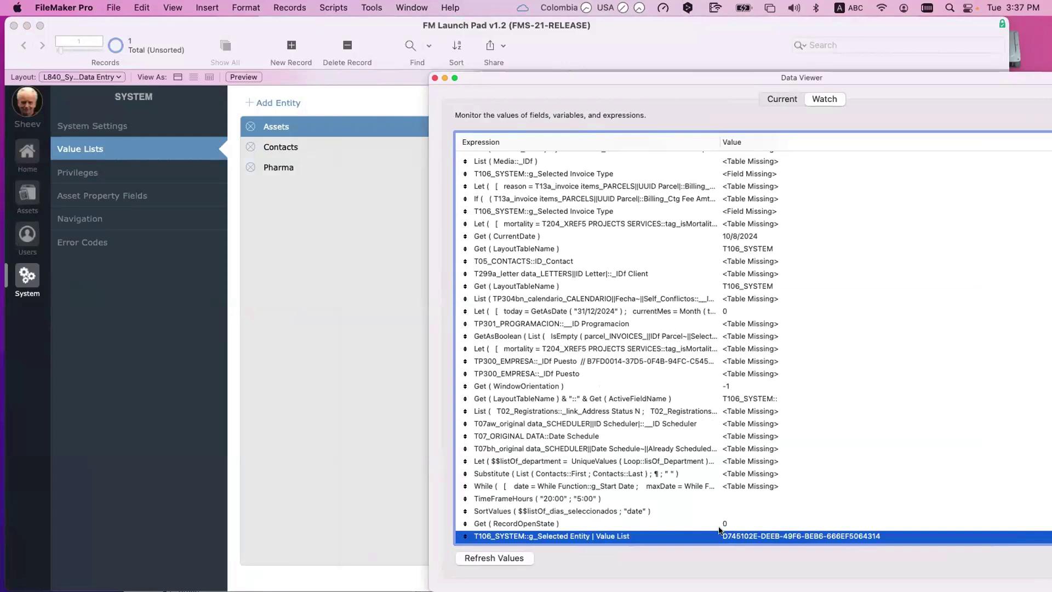
{"action": "left_click", "coordinate": [295, 148]}
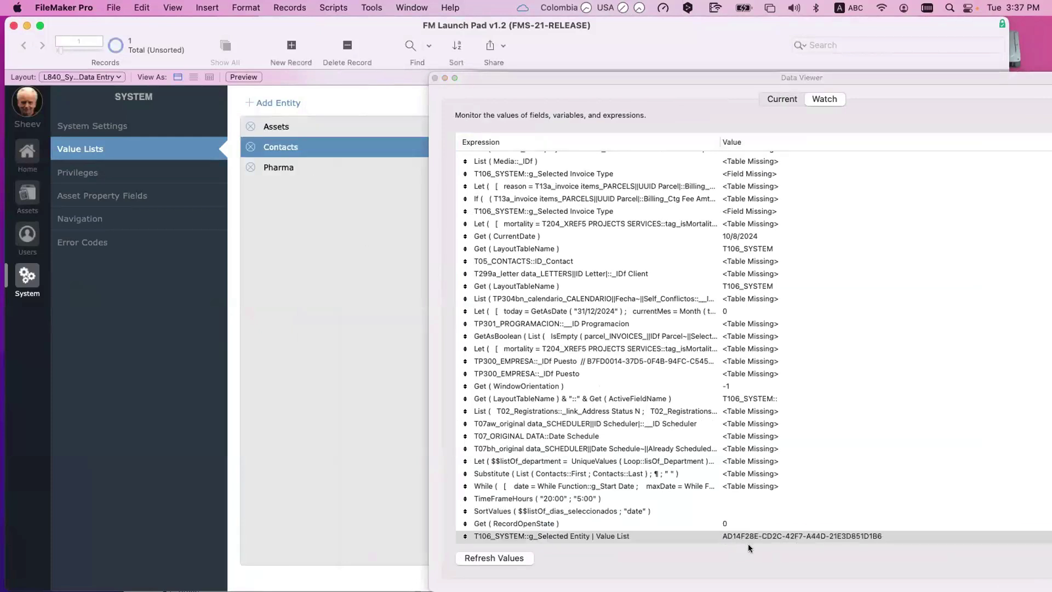
{"action": "left_click", "coordinate": [314, 173]}
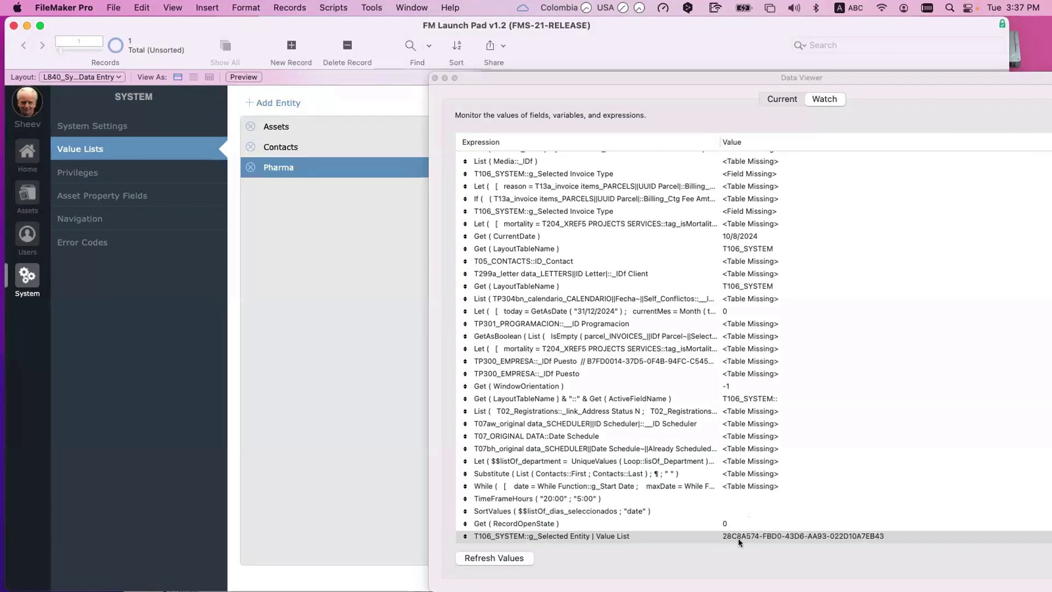
{"action": "left_click", "coordinate": [299, 146]}
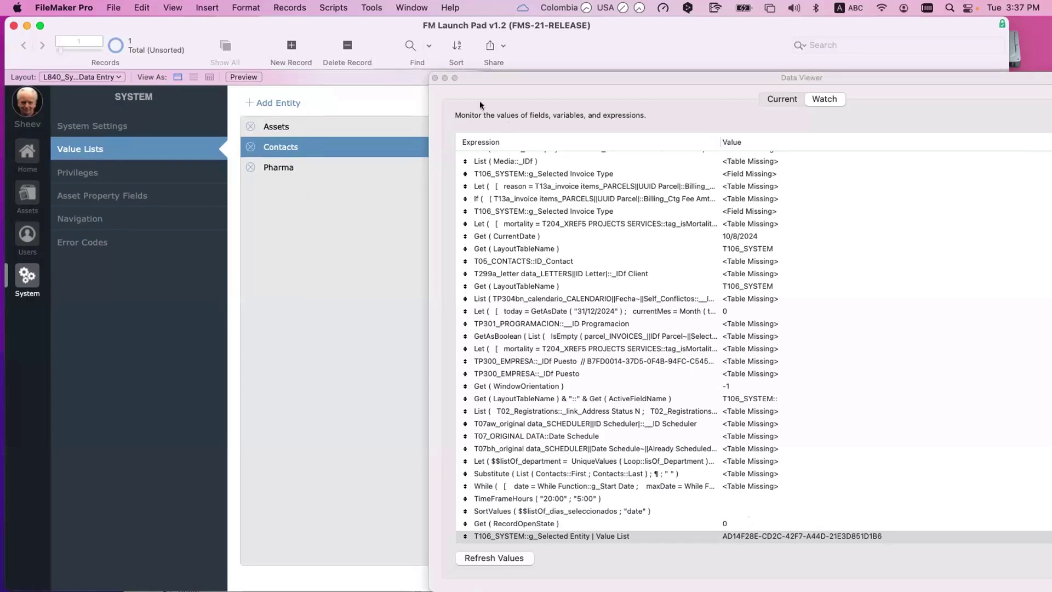
{"action": "left_click", "coordinate": [429, 103]}
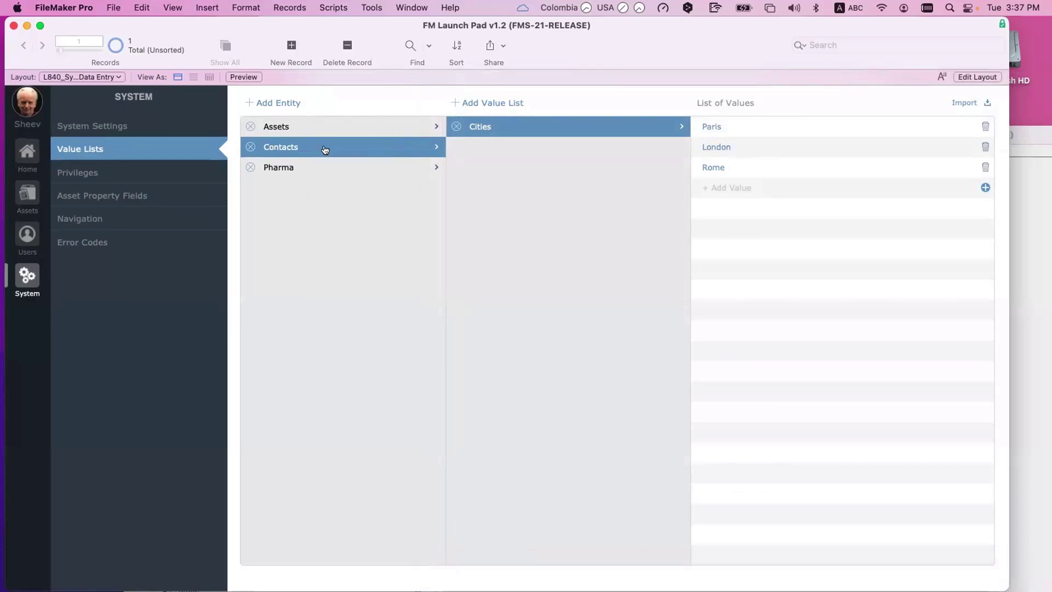
Search the layouts for "Vale" and open the VALE_Value List Entities layout in its own window.
{"action": "key", "text": "super+shift+l"}
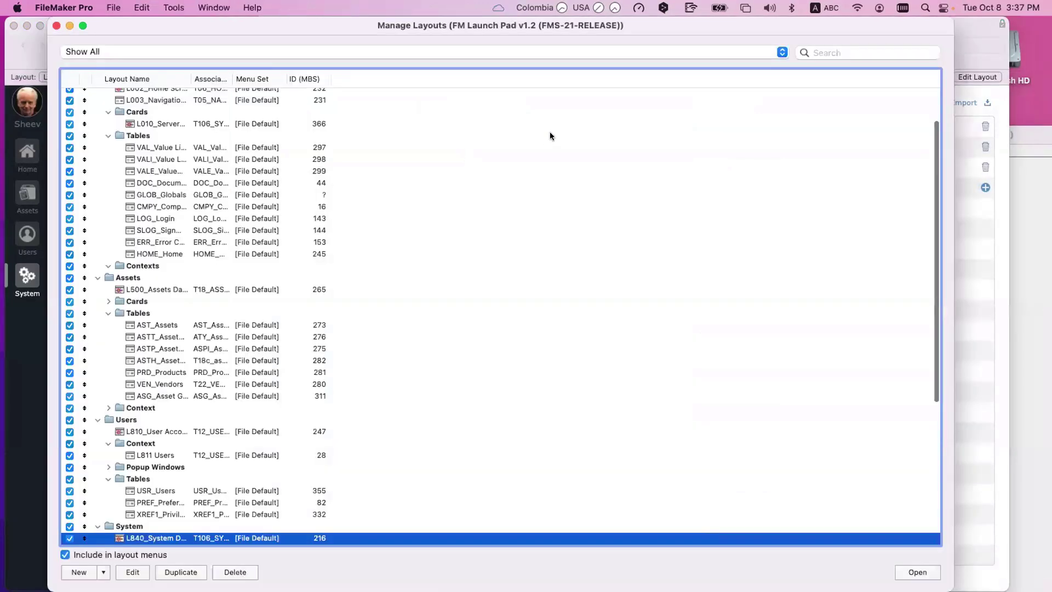
{"action": "left_click", "coordinate": [836, 49]}
{"action": "type", "text": "V"}
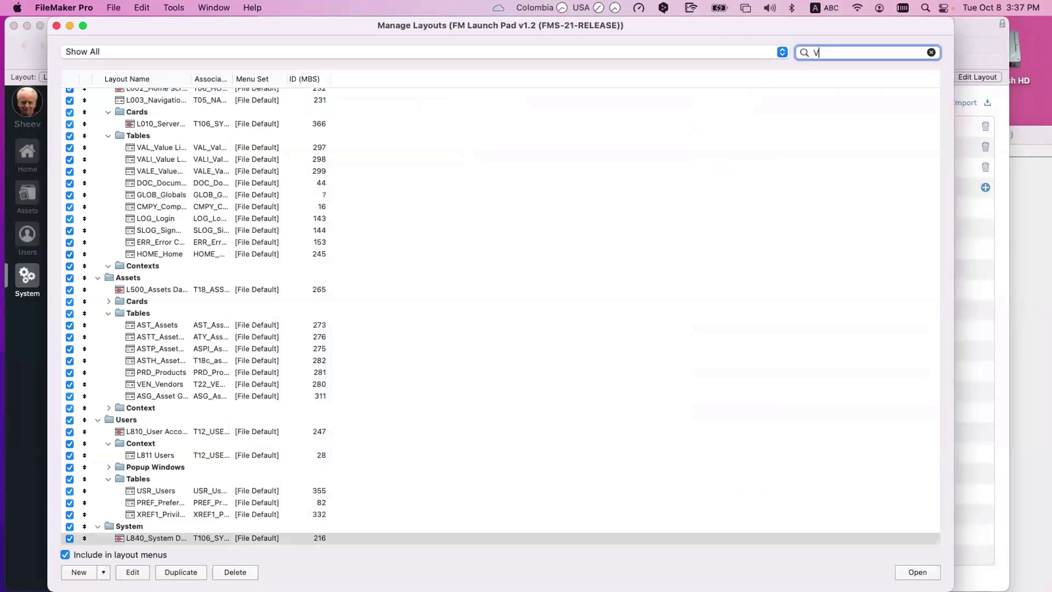
{"action": "type", "text": "al"}
{"action": "key", "text": "BackSpace"}
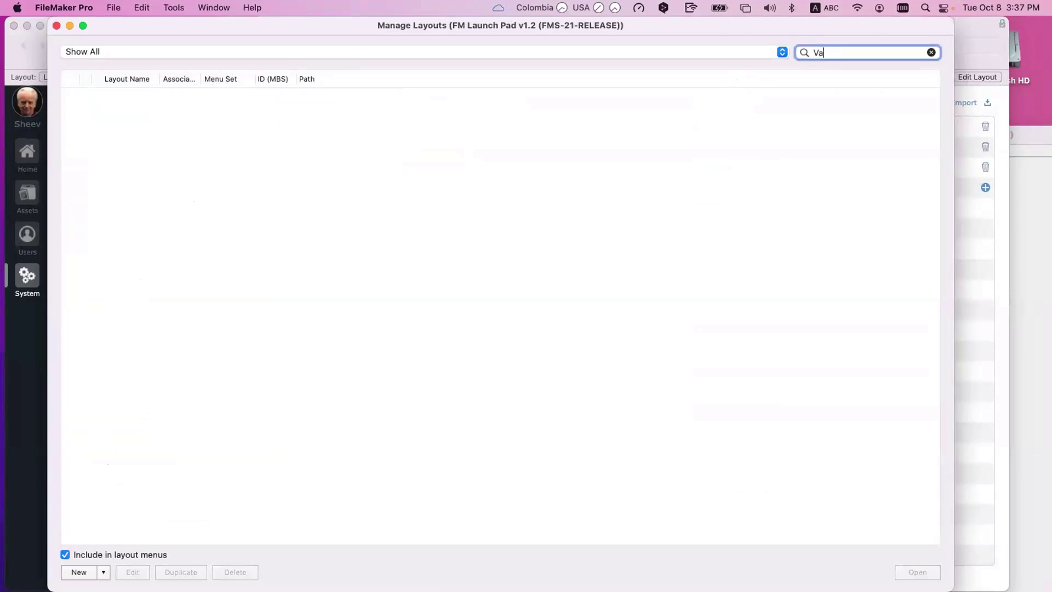
{"action": "type", "text": "le"}
{"action": "left_click", "coordinate": [194, 96]}
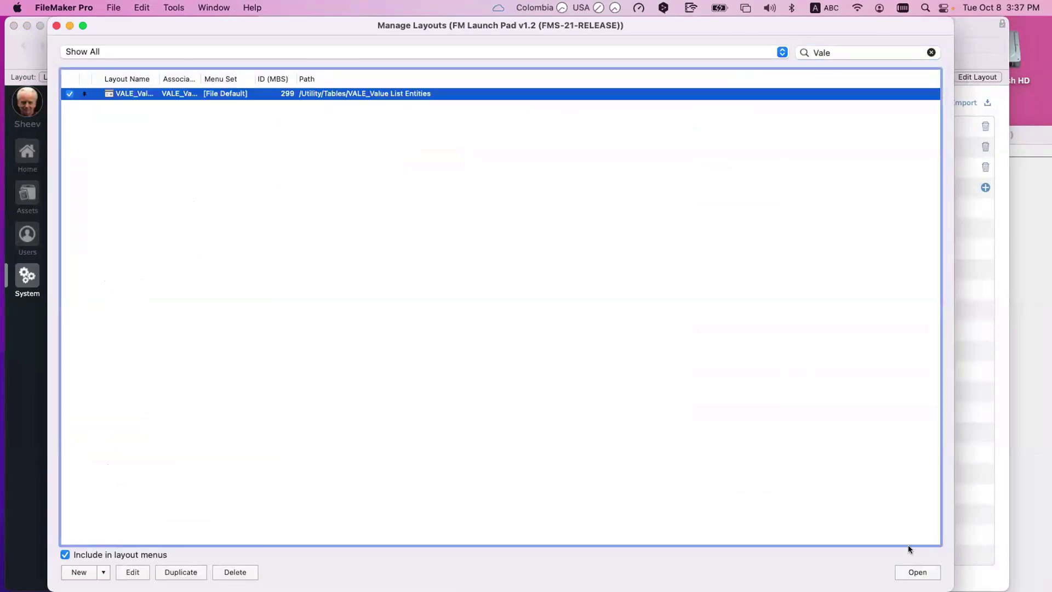
{"action": "key", "text": "Return"}
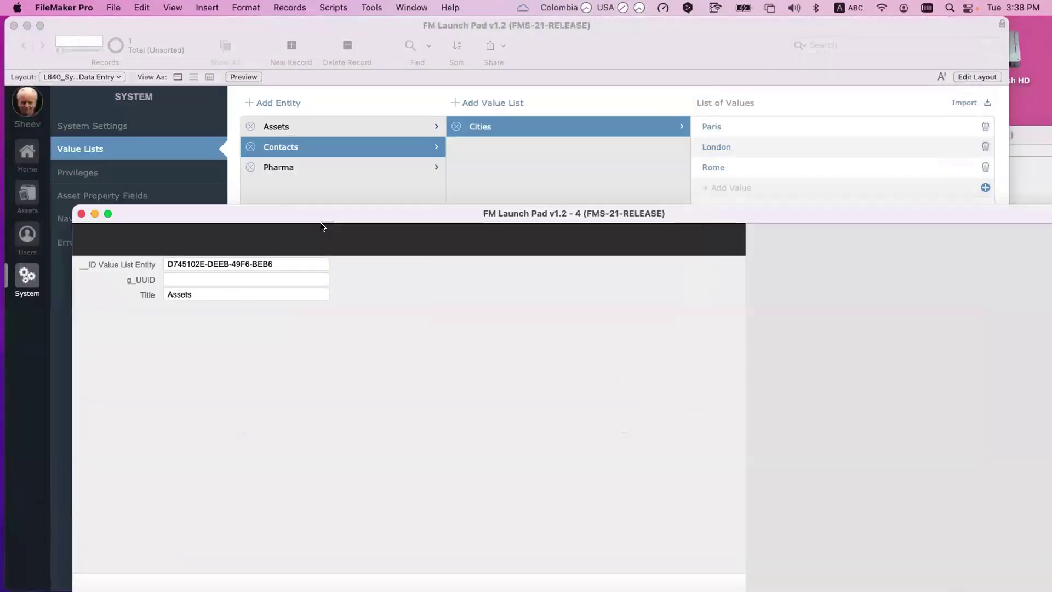
Show the entities window's status toolbar in table view and hide the g_UUID column.
{"action": "key", "text": "super+alt+s"}
{"action": "left_click", "coordinate": [480, 237]}
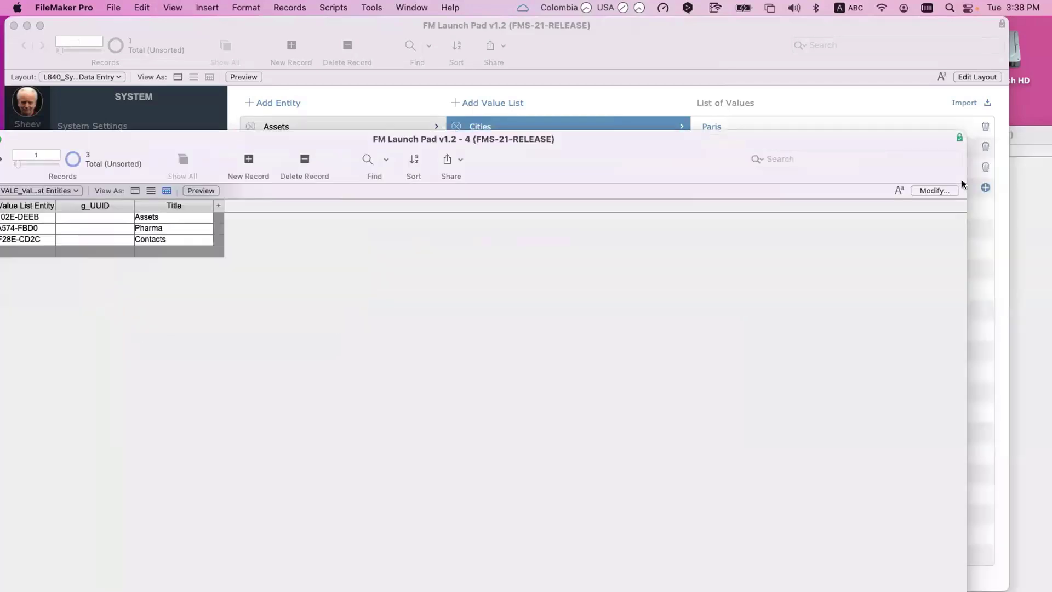
{"action": "key", "text": "super+alt+s"}
{"action": "left_click", "coordinate": [465, 237]}
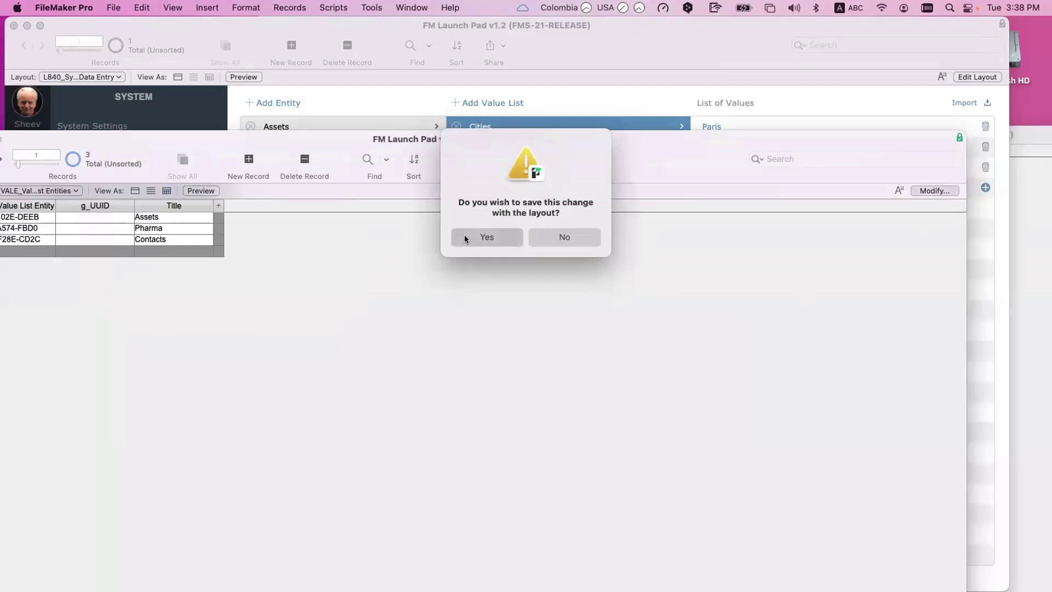
{"action": "left_click", "coordinate": [377, 200]}
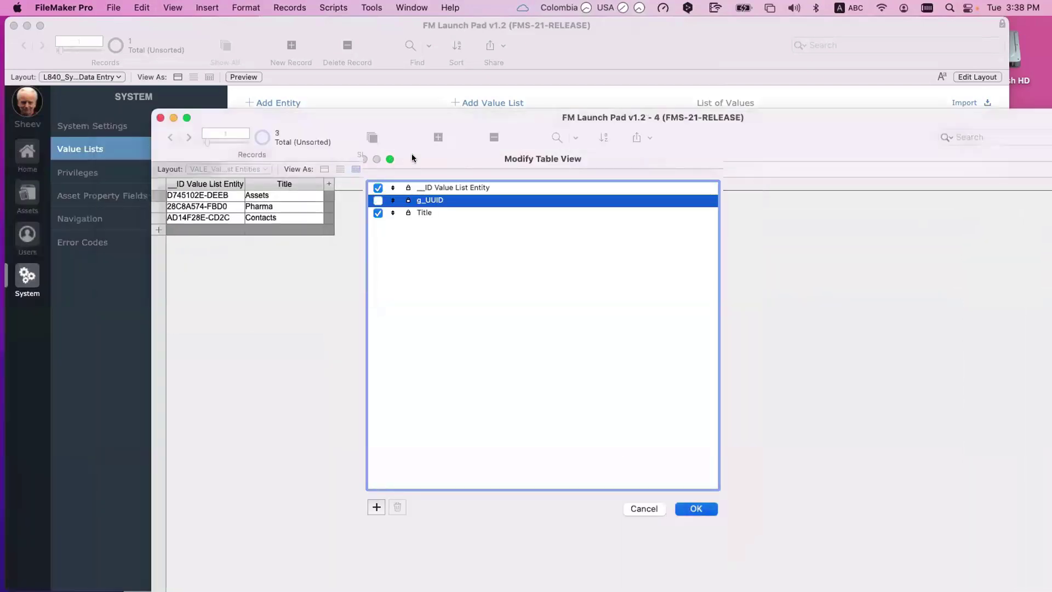
{"action": "key", "text": "Return"}
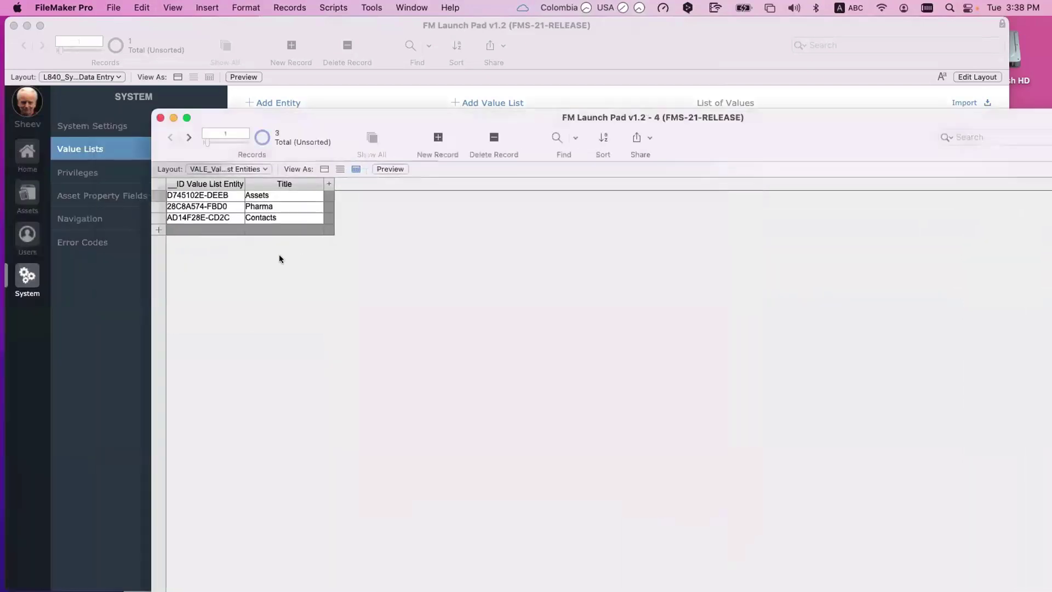
Widen the __ID Value List Entity column to show the full IDs, and highlight the ID of the Contacts record.
{"action": "left_click_drag", "start_coordinate": [239, 181], "coordinate": [353, 190]}
{"action": "left_click", "coordinate": [313, 147]}
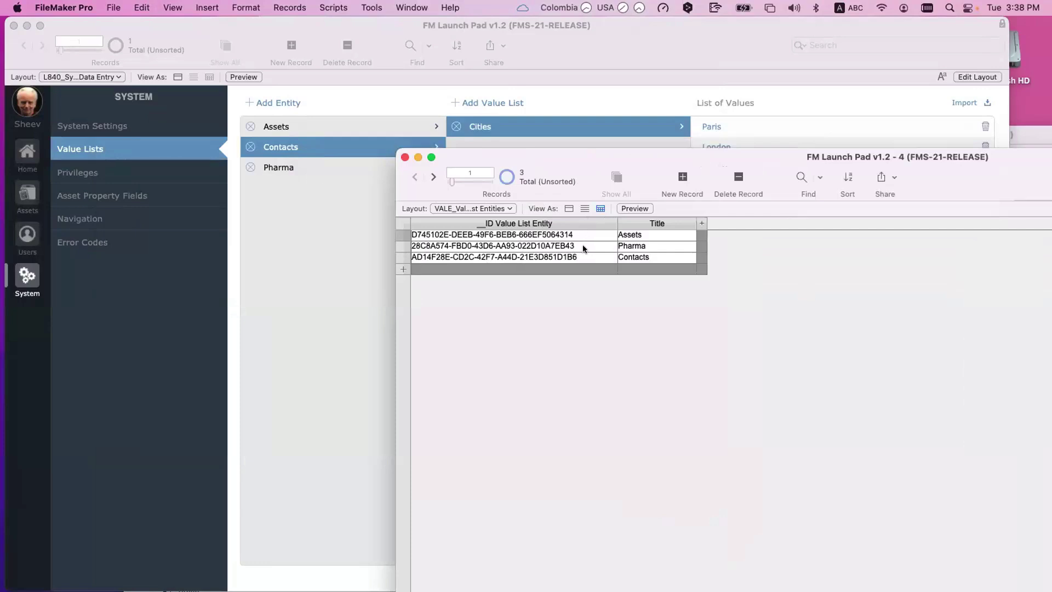
{"action": "left_click_drag", "start_coordinate": [581, 257], "coordinate": [393, 251]}
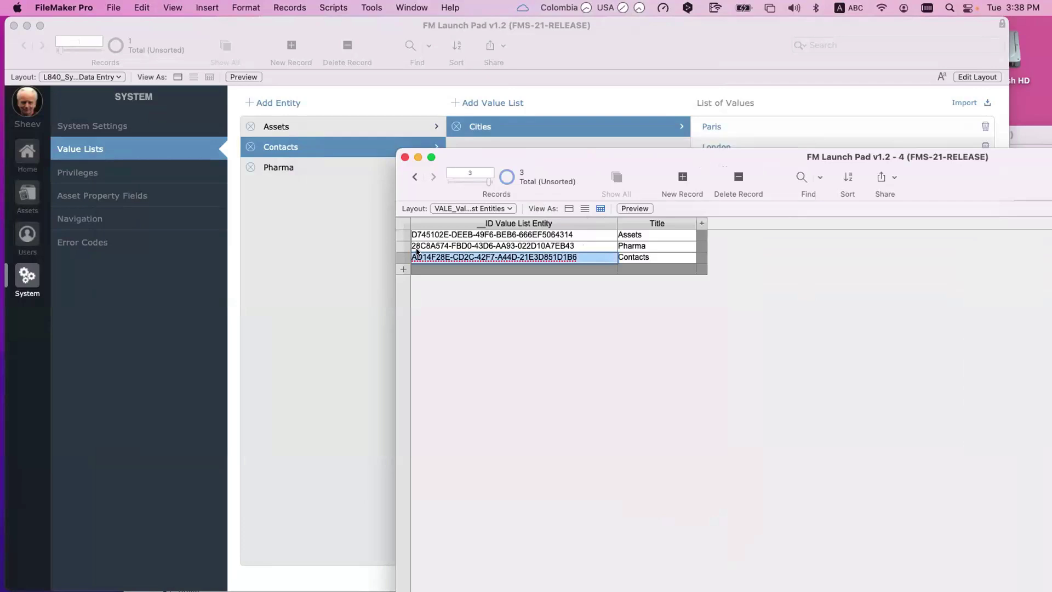
{"action": "left_click_drag", "start_coordinate": [564, 154], "coordinate": [562, 157]}
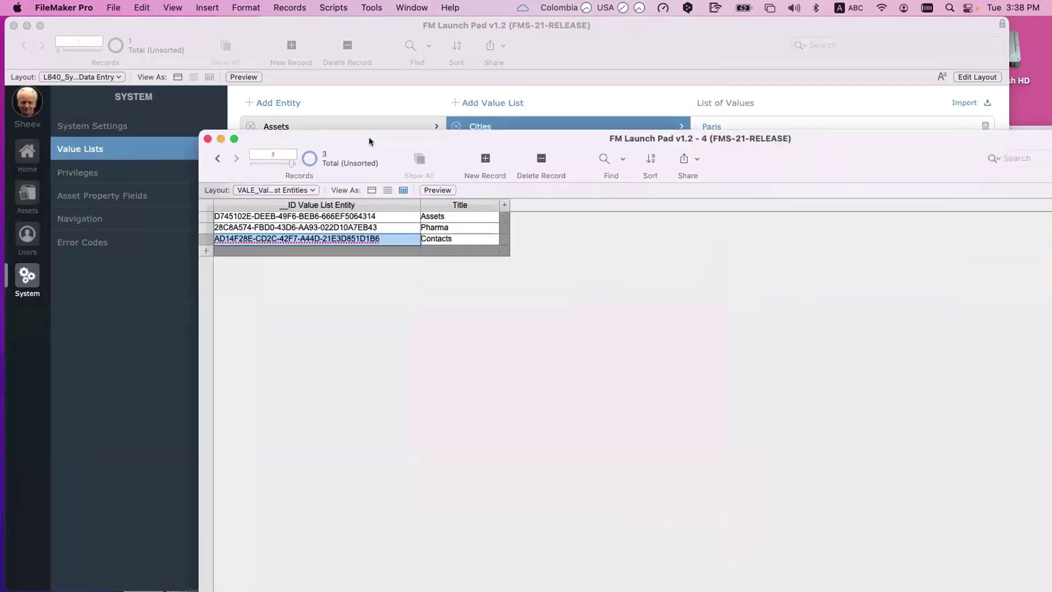
Open the VAL_Value Lists table layout in a separate window and reposition it and the entities window.
{"action": "key", "text": "super+shift+l"}
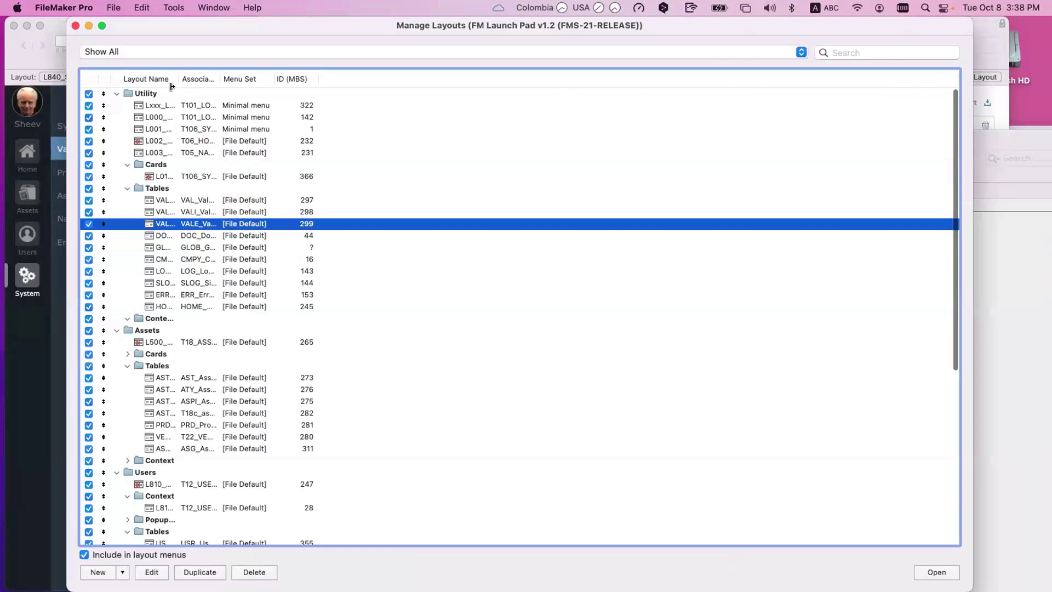
{"action": "left_click_drag", "start_coordinate": [171, 86], "coordinate": [282, 82]}
{"action": "left_click", "coordinate": [280, 200]}
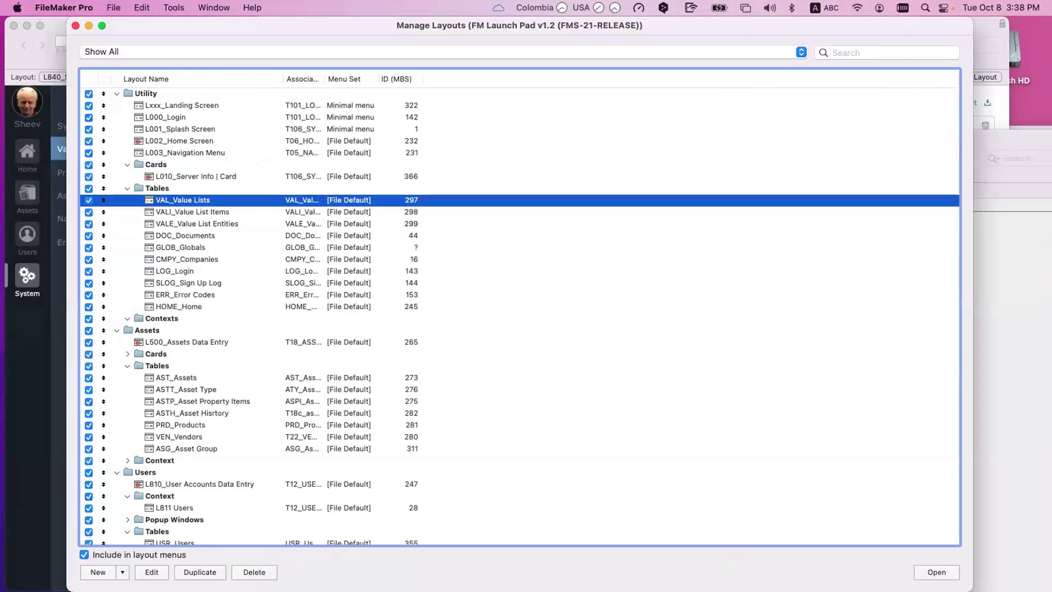
{"action": "key", "text": "Return"}
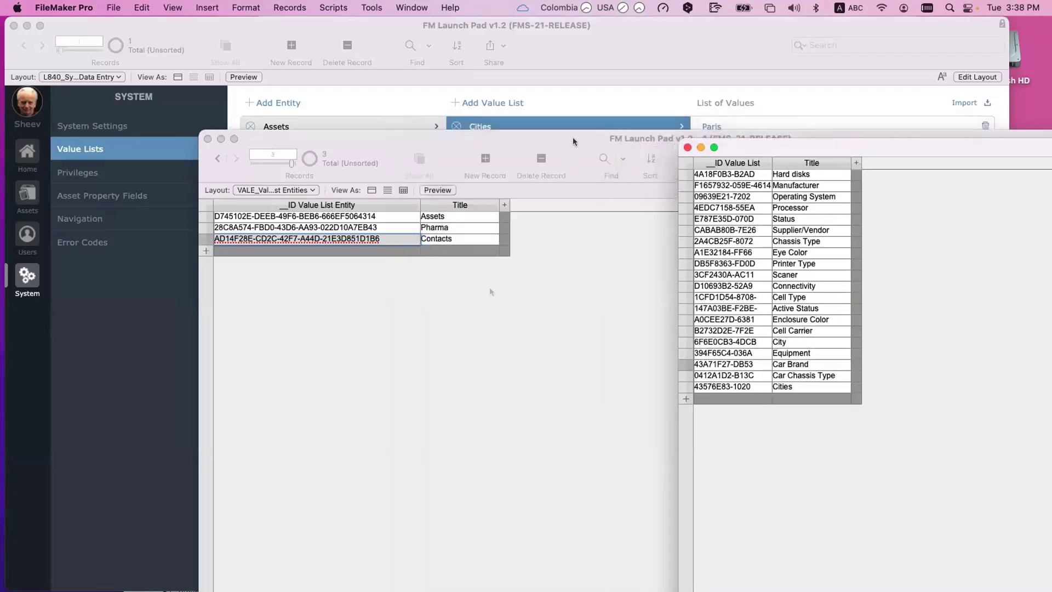
{"action": "double_click", "coordinate": [573, 137]}
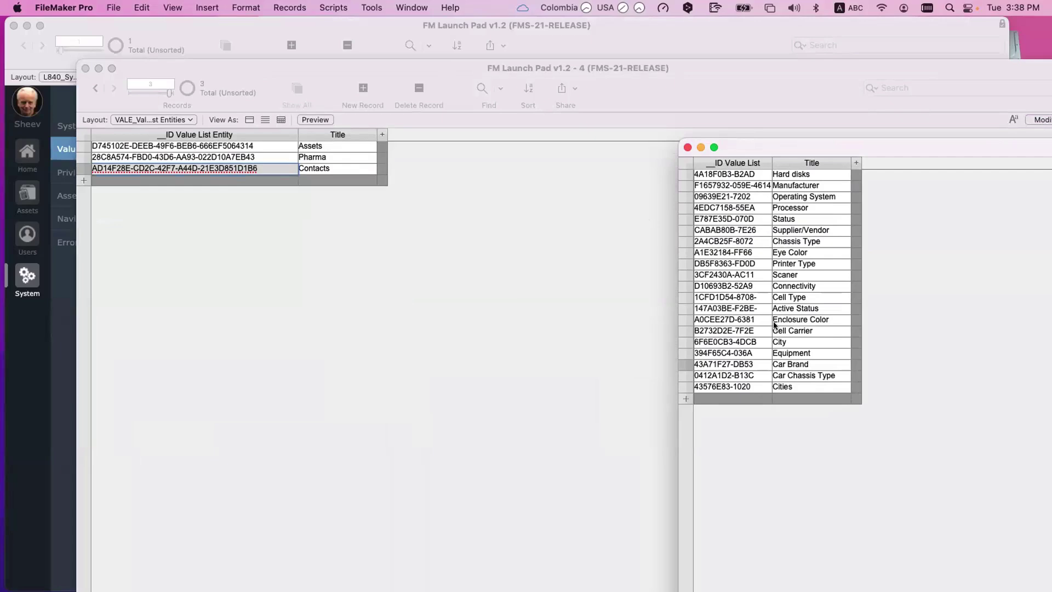
{"action": "double_click", "coordinate": [752, 146]}
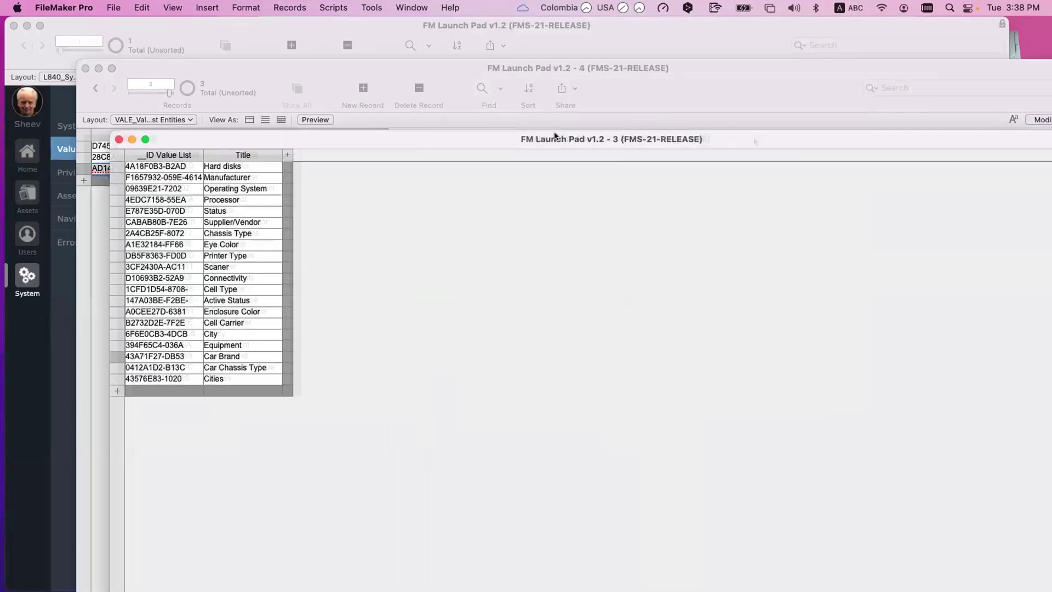
Add the _IDf Value List Entity field to the VAL_Value Lists table view, placed between __ID Value List and Title.
{"action": "left_click", "coordinate": [915, 185]}
{"action": "left_click", "coordinate": [375, 504]}
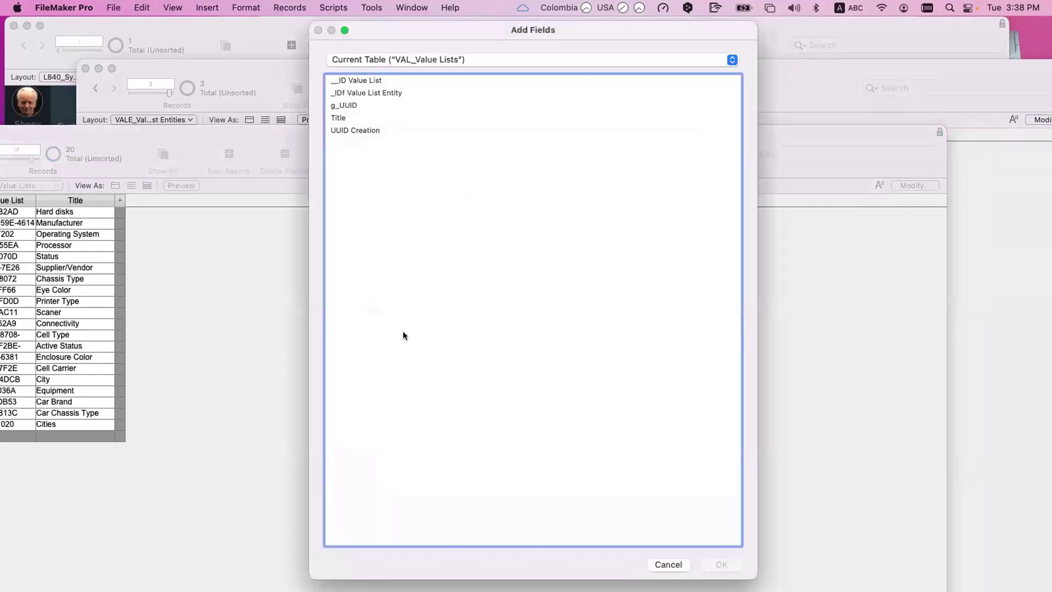
{"action": "double_click", "coordinate": [362, 92]}
{"action": "left_click_drag", "start_coordinate": [426, 212], "coordinate": [448, 201]}
{"action": "key", "text": "Return"}
Arrange the entities and value lists windows side by side to compare the entity IDs with the foreign keys.
{"action": "double_click", "coordinate": [476, 130]}
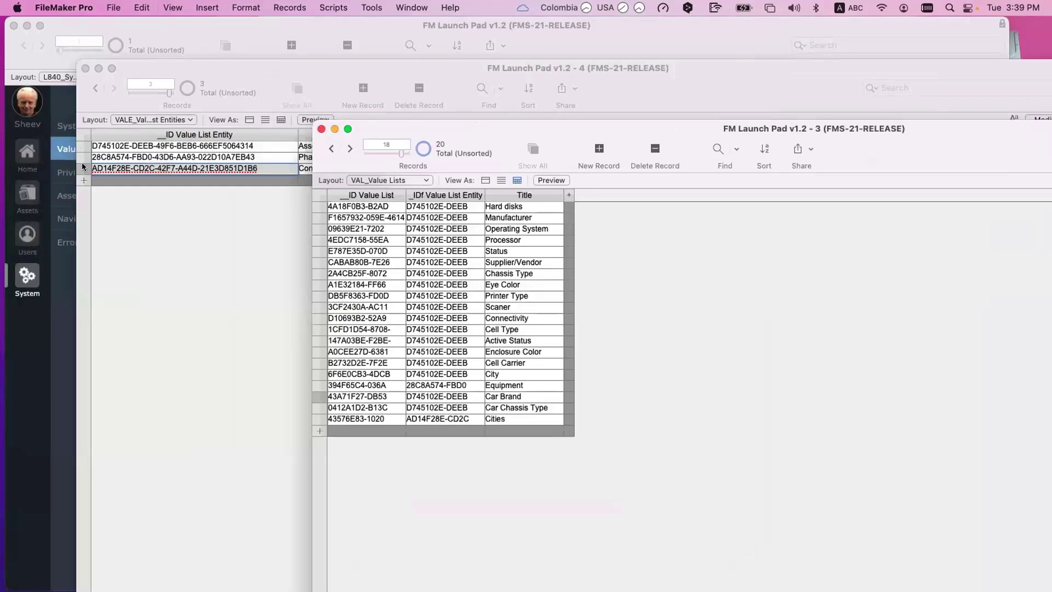
{"action": "scroll", "coordinate": [83, 166], "scroll_direction": "down", "scroll_amount": 1}
{"action": "scroll", "coordinate": [200, 170], "scroll_direction": "up", "scroll_amount": 1}
{"action": "left_click_drag", "start_coordinate": [186, 68], "coordinate": [198, 308]}
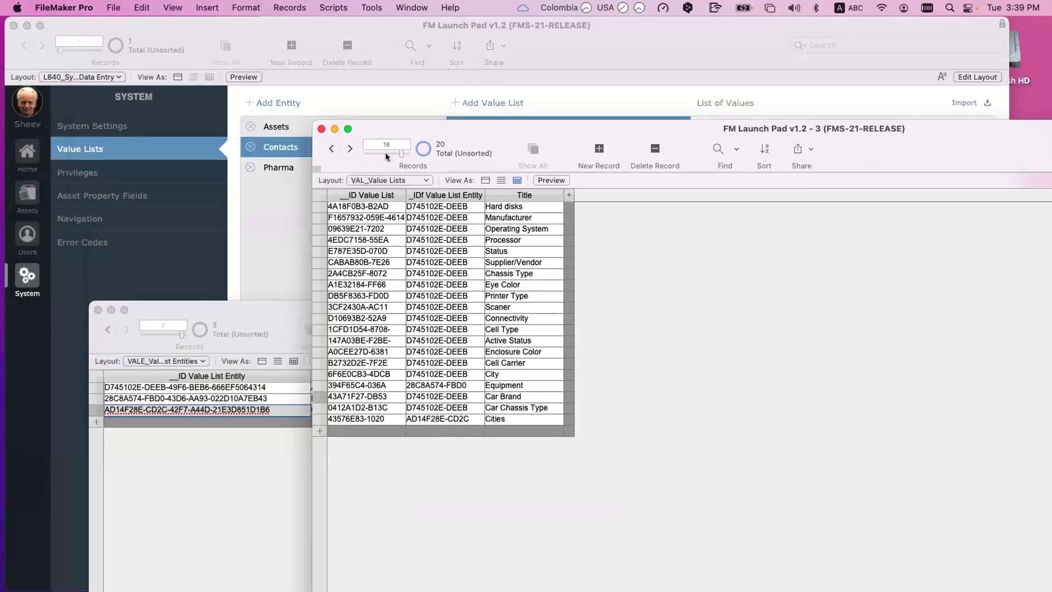
{"action": "left_click_drag", "start_coordinate": [417, 128], "coordinate": [591, 232]}
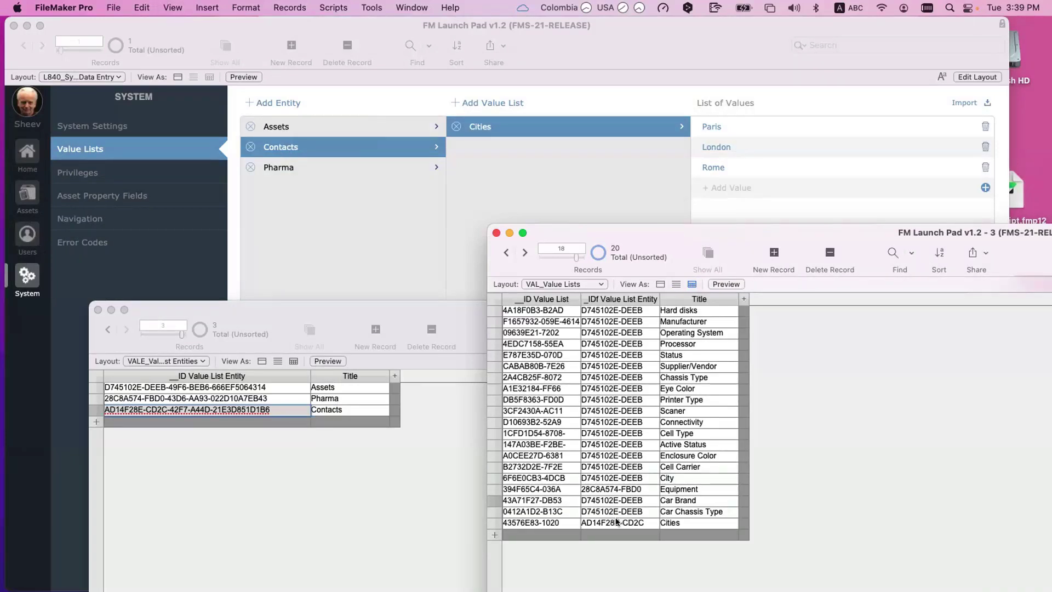
Add a value list record and fill its _IDf Value List Entity with the entity ID copied from the Cities record.
{"action": "left_click", "coordinate": [640, 524]}
{"action": "key", "text": "super+a"}
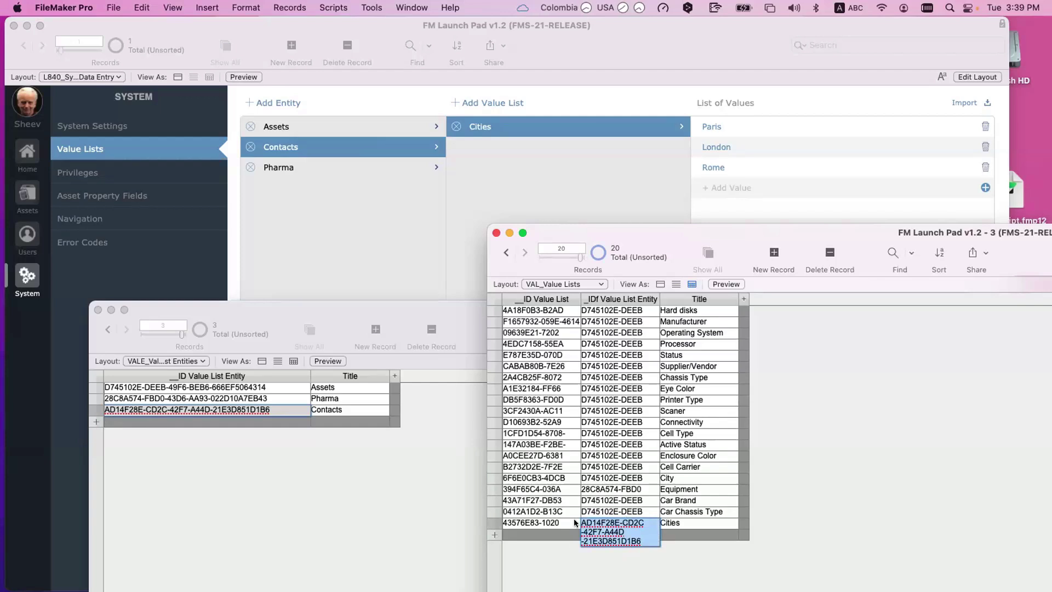
{"action": "left_click", "coordinate": [544, 529]}
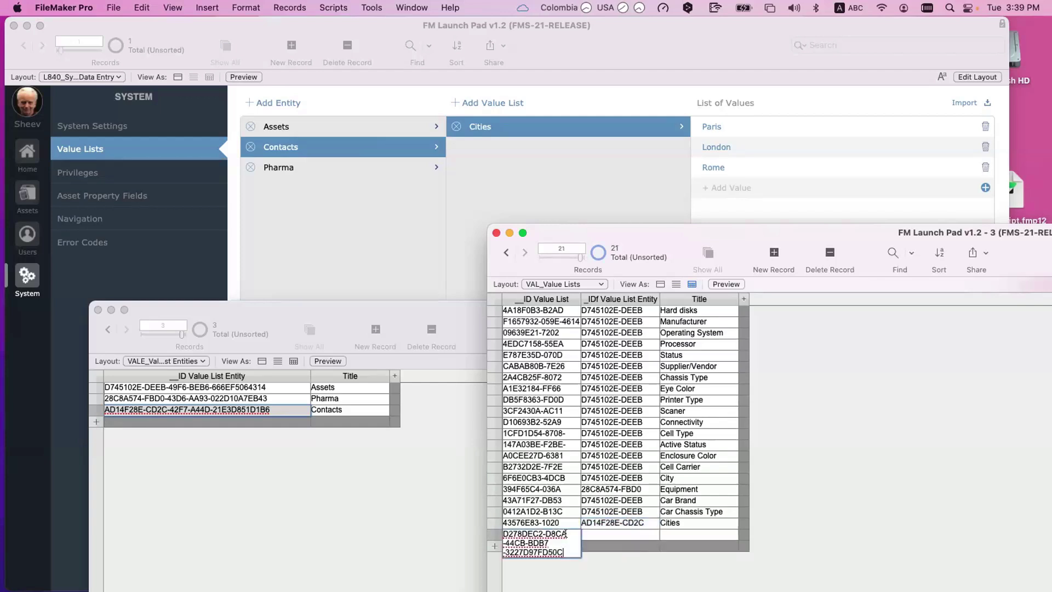
{"action": "left_click", "coordinate": [596, 534]}
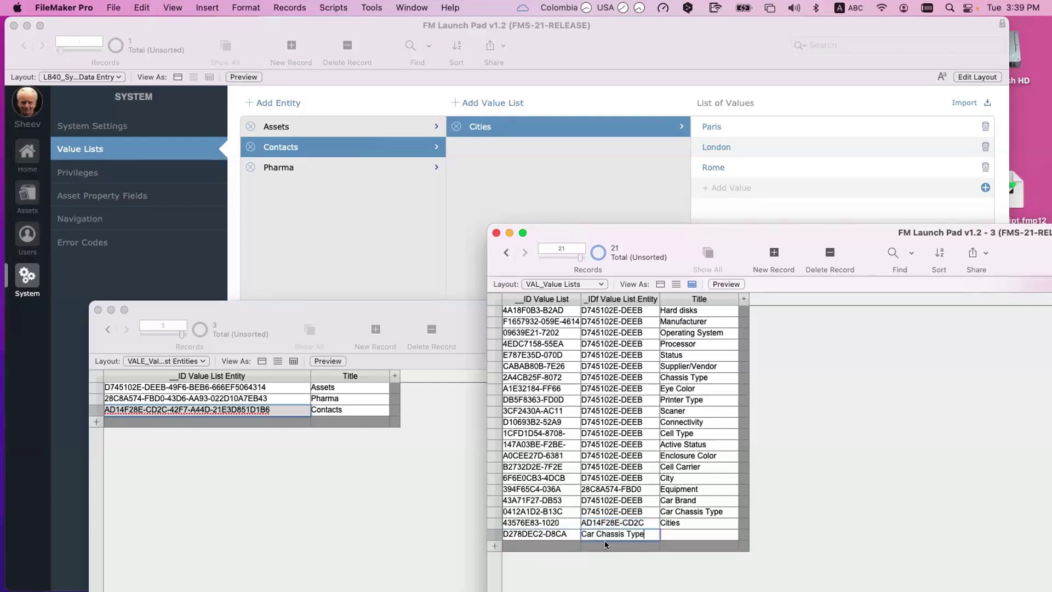
{"action": "key", "text": "super+v"}
{"action": "left_click", "coordinate": [595, 523]}
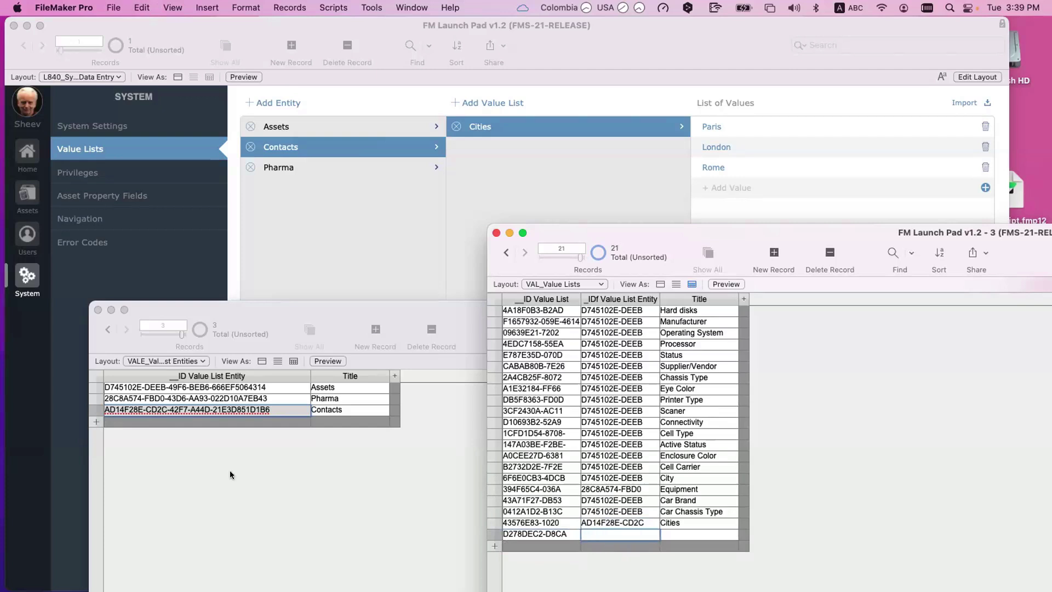
{"action": "key", "text": "super+a"}
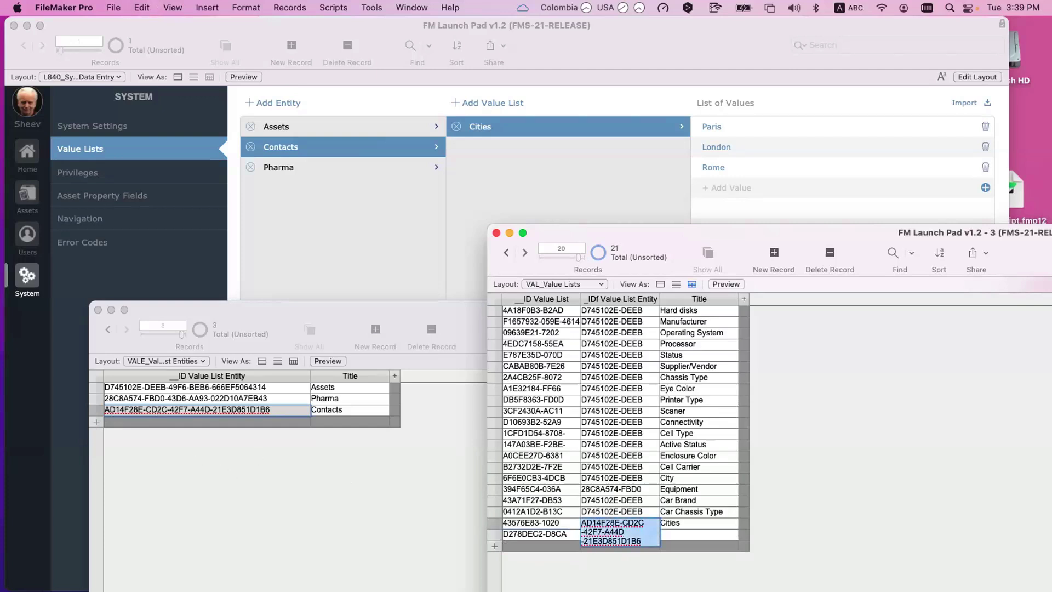
{"action": "key", "text": "super+c"}
{"action": "left_click", "coordinate": [595, 532]}
{"action": "key", "text": "super+v"}
{"action": "key", "text": "Tab"}
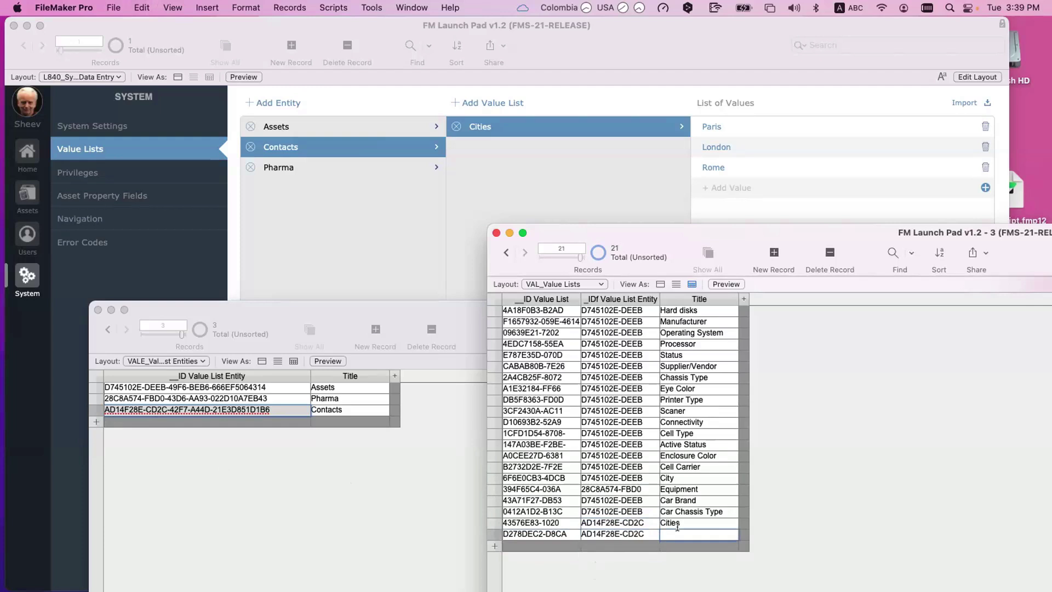
Title the new value list record Countries and commit it.
{"action": "type", "text": "Countr"}
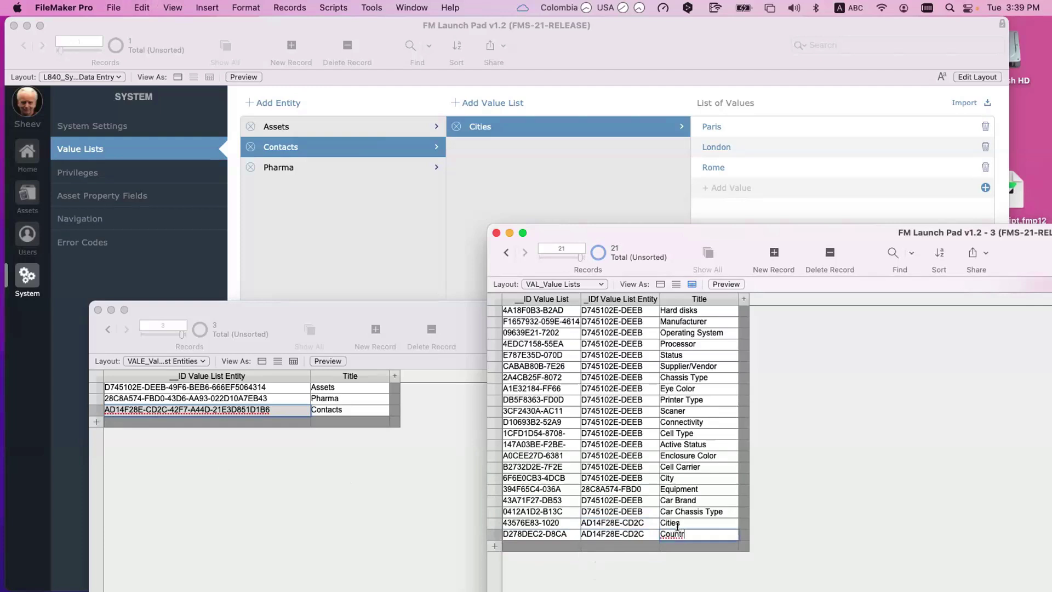
{"action": "type", "text": "is"}
{"action": "type", "text": "ies"}
{"action": "left_click", "coordinate": [839, 484]}
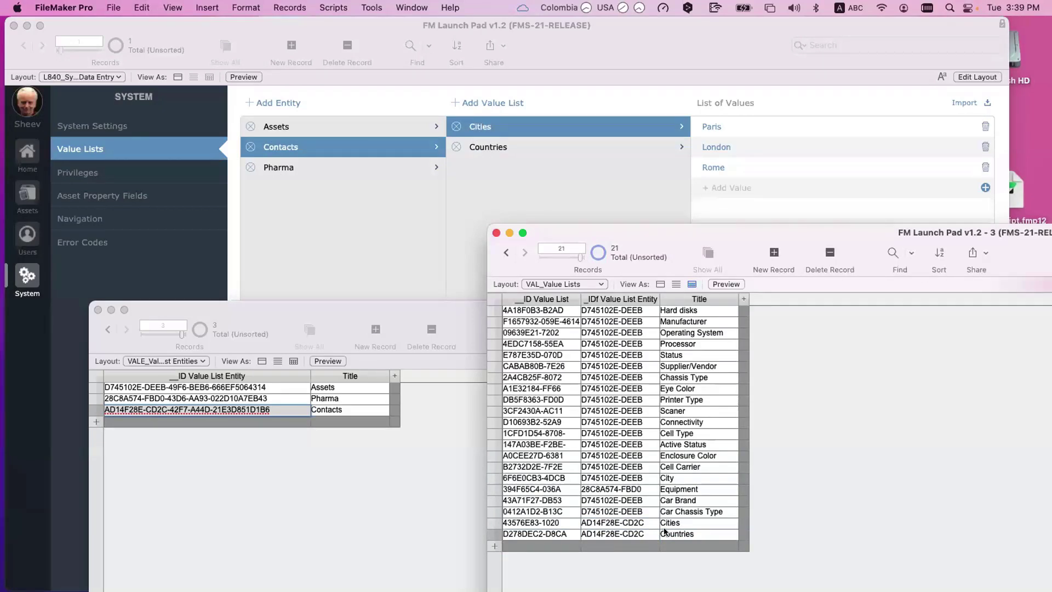
Find the value list records sharing the Cities record's entity ID, and select Countries in the main Value Lists screen.
{"action": "right_click", "coordinate": [627, 524]}
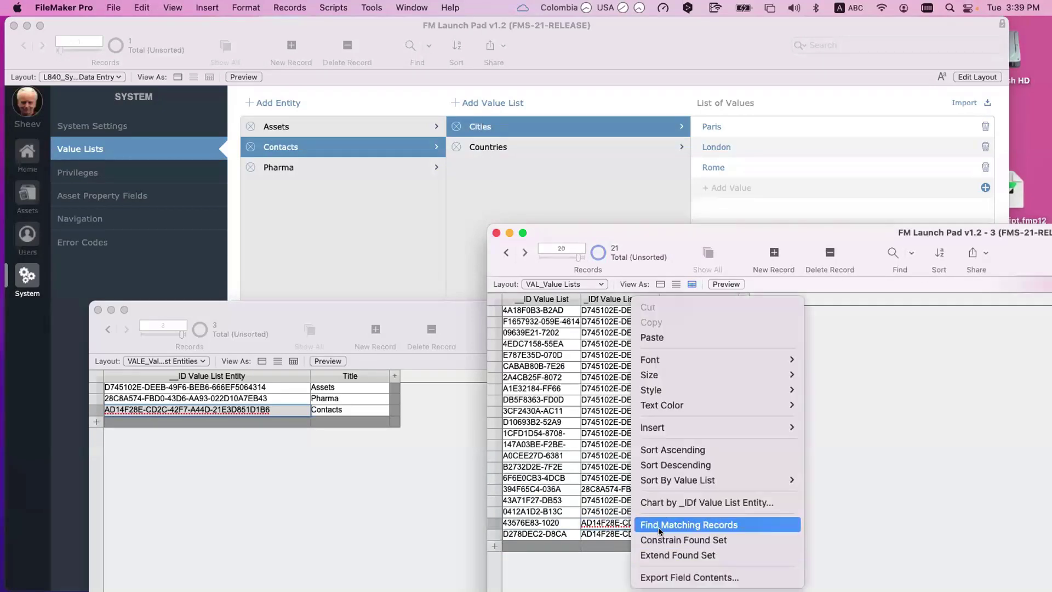
{"action": "left_click", "coordinate": [658, 527]}
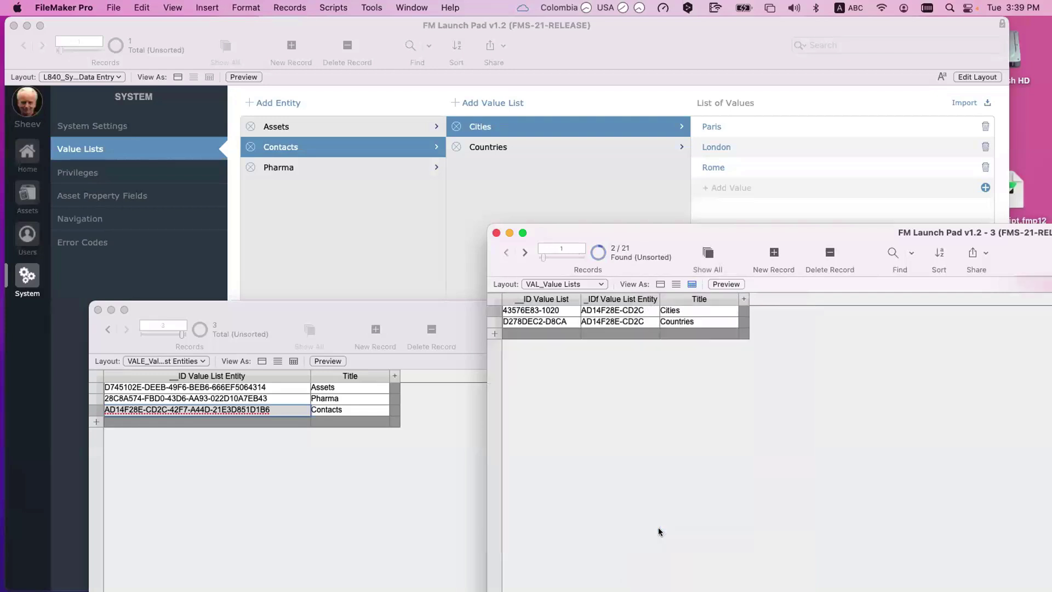
{"action": "left_click", "coordinate": [523, 152]}
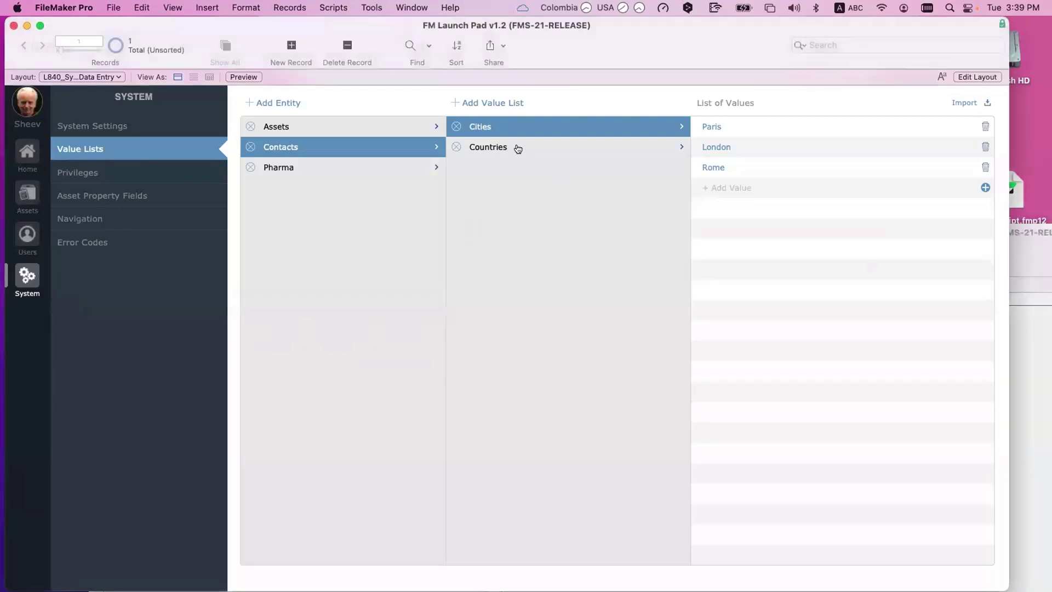
{"action": "left_click", "coordinate": [518, 145]}
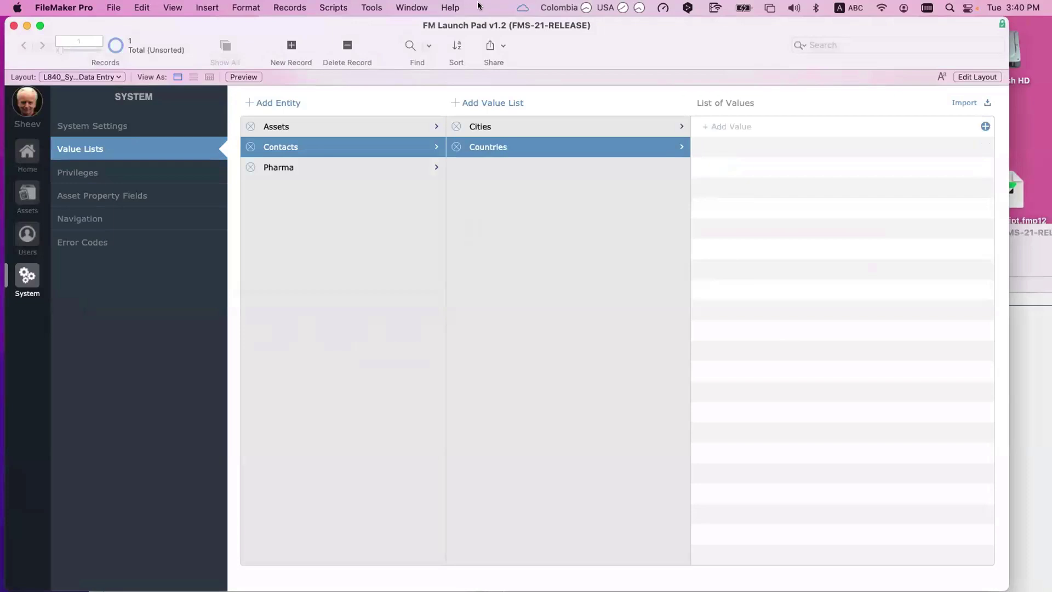
Evaluate T106_SYSTEM's g_Selected Entity | Value List and g_Selected Title | Value List in the Data Viewer, and check the Countries record's ID.
{"action": "left_click", "coordinate": [414, 7]}
{"action": "mouse_move", "coordinate": [390, 7]}
{"action": "key", "text": "Return"}
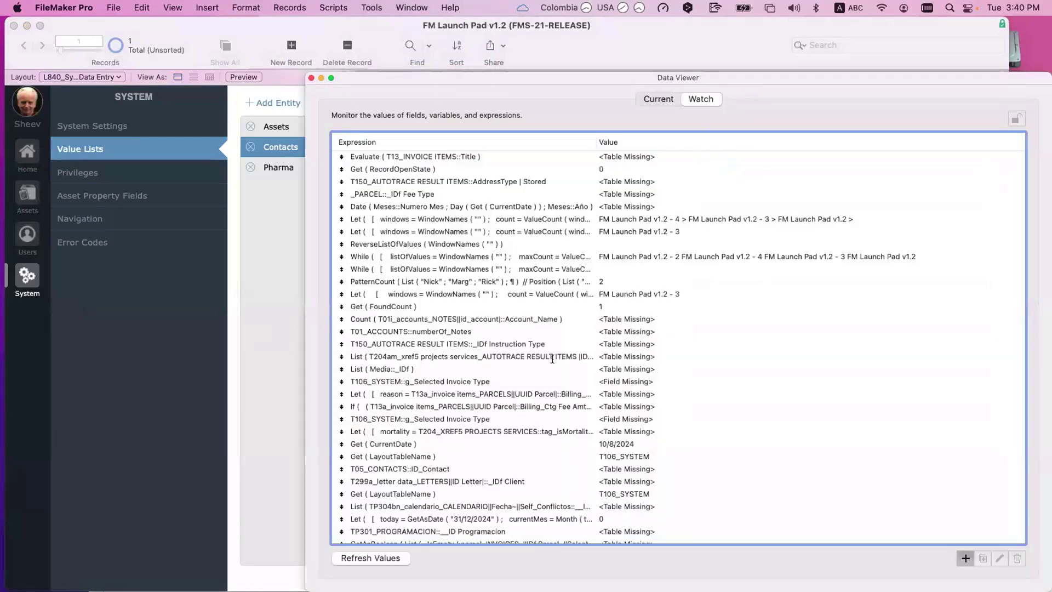
{"action": "double_click", "coordinate": [435, 372]}
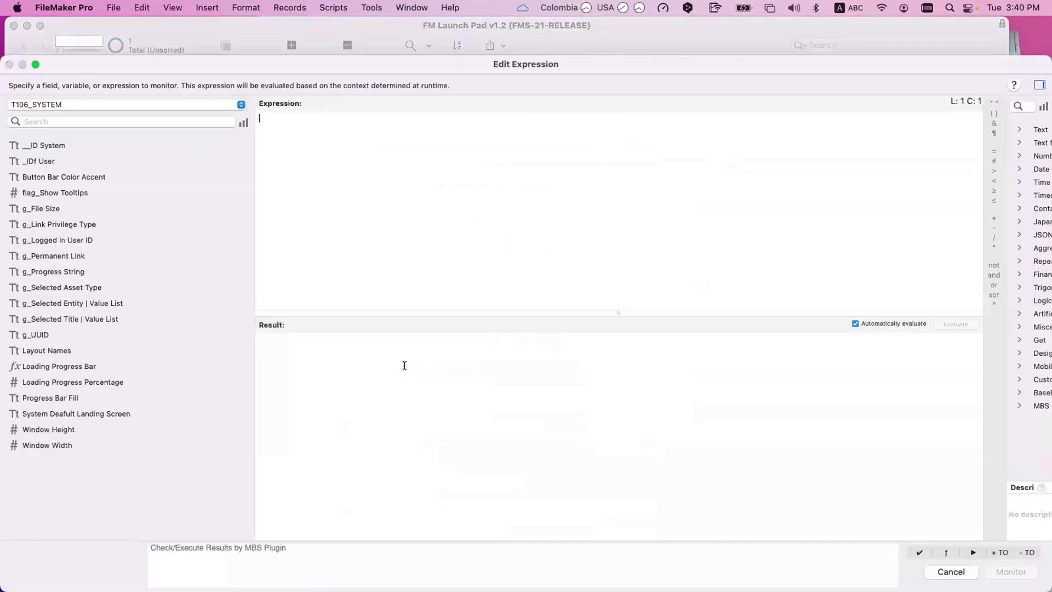
{"action": "double_click", "coordinate": [88, 303]}
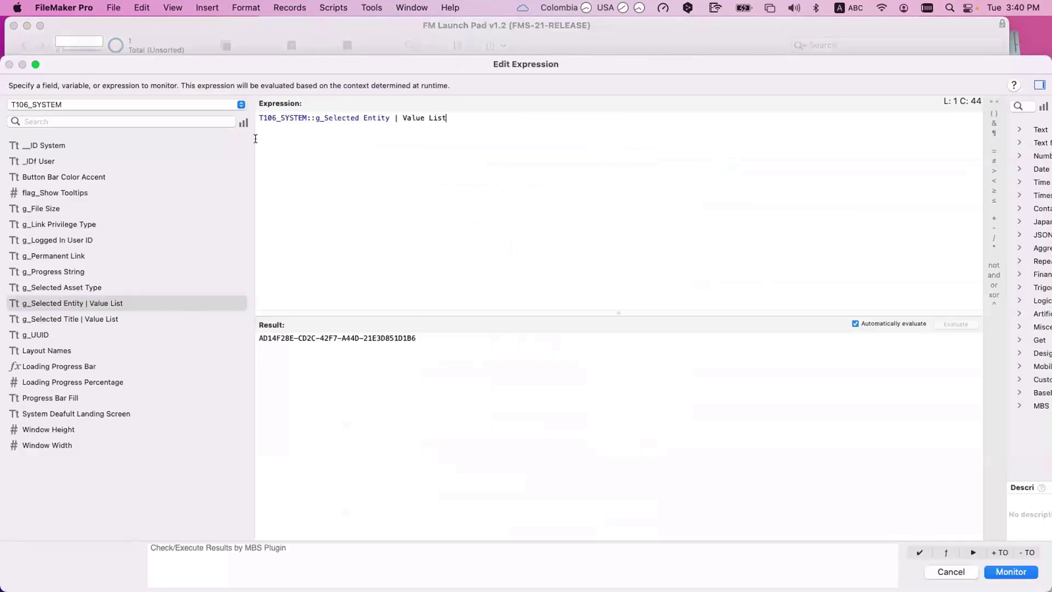
{"action": "key", "text": "super+a"}
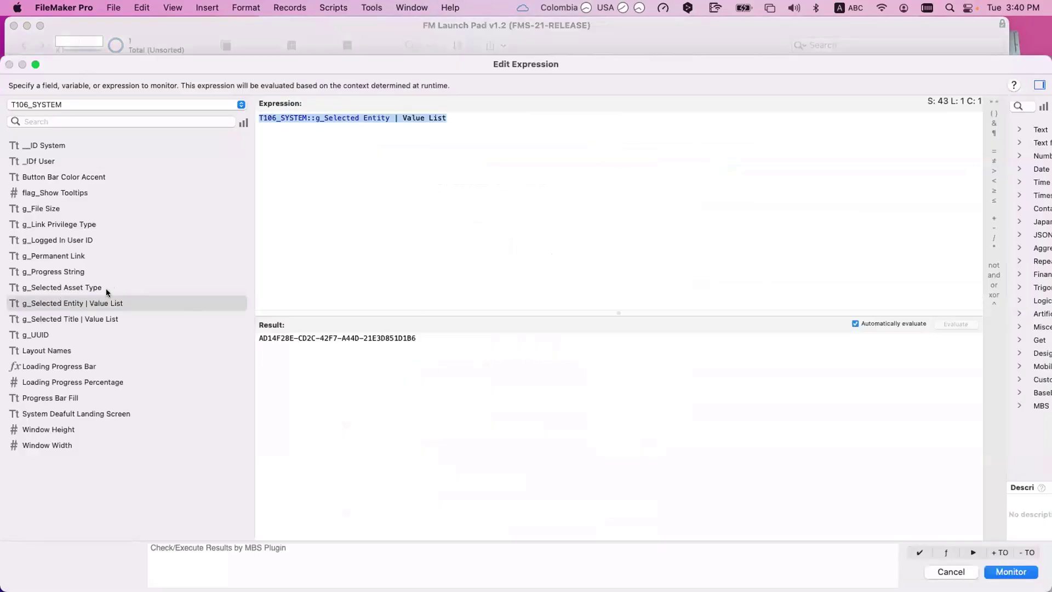
{"action": "double_click", "coordinate": [109, 319]}
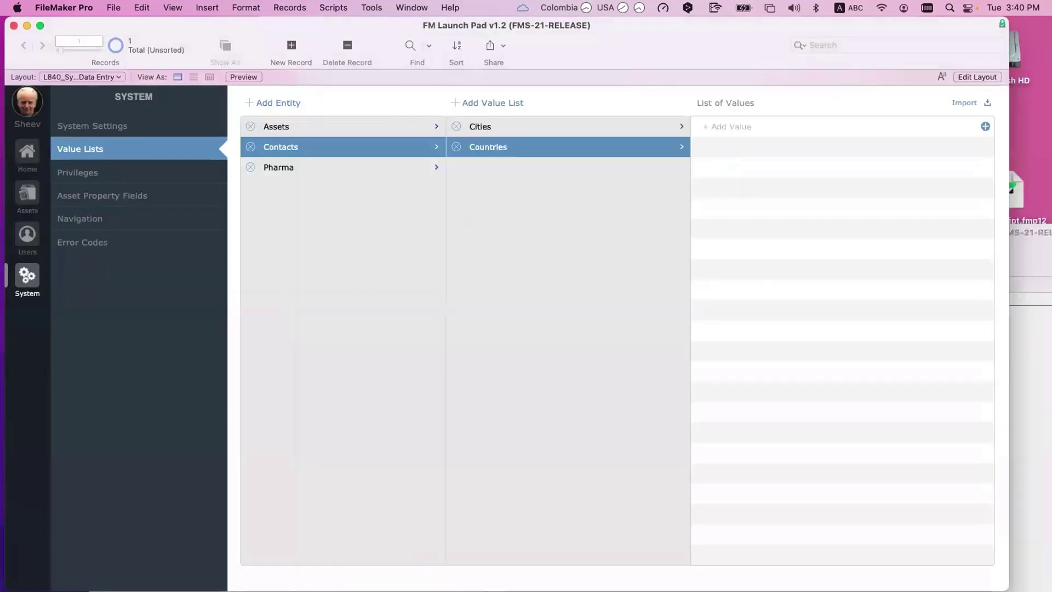
{"action": "left_click", "coordinate": [528, 321]}
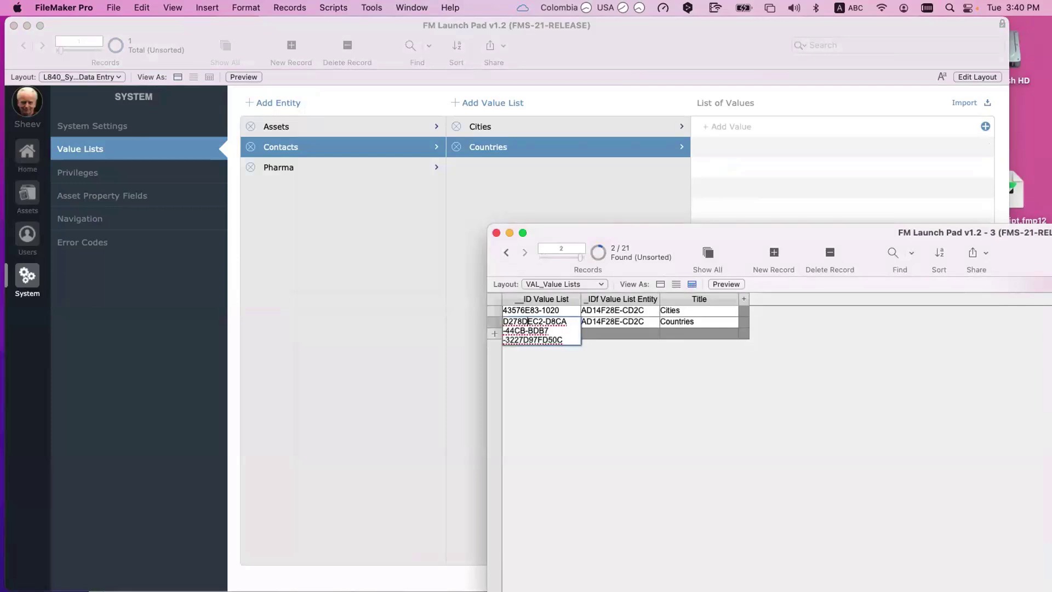
{"action": "key", "text": "super+a"}
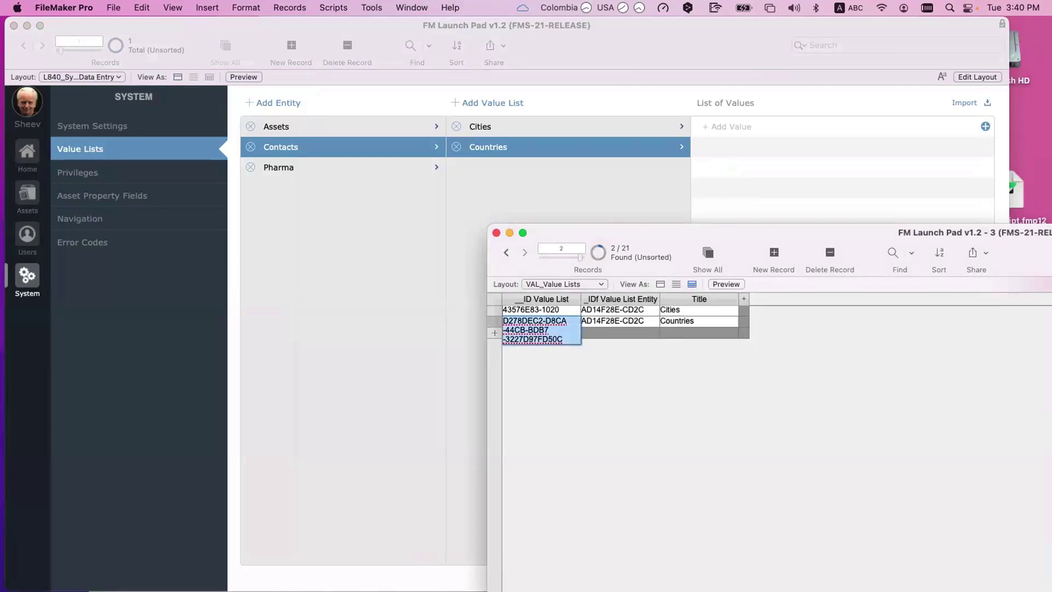
Open the VALI_Value List Items layout in a new window through layout management.
{"action": "key", "text": "shift+super+l"}
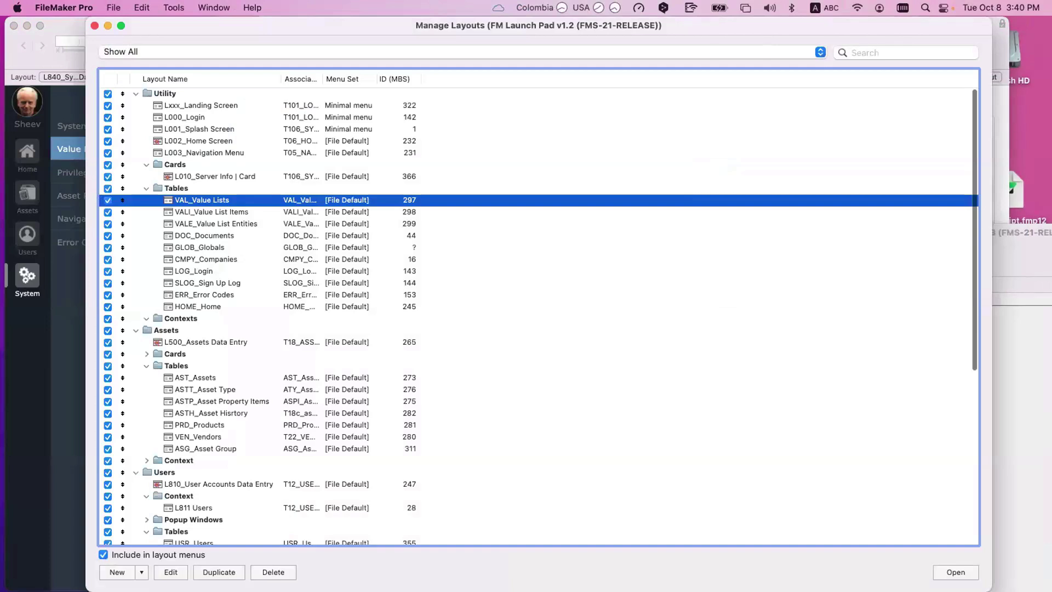
{"action": "left_click", "coordinate": [211, 211]}
{"action": "key", "text": "Return"}
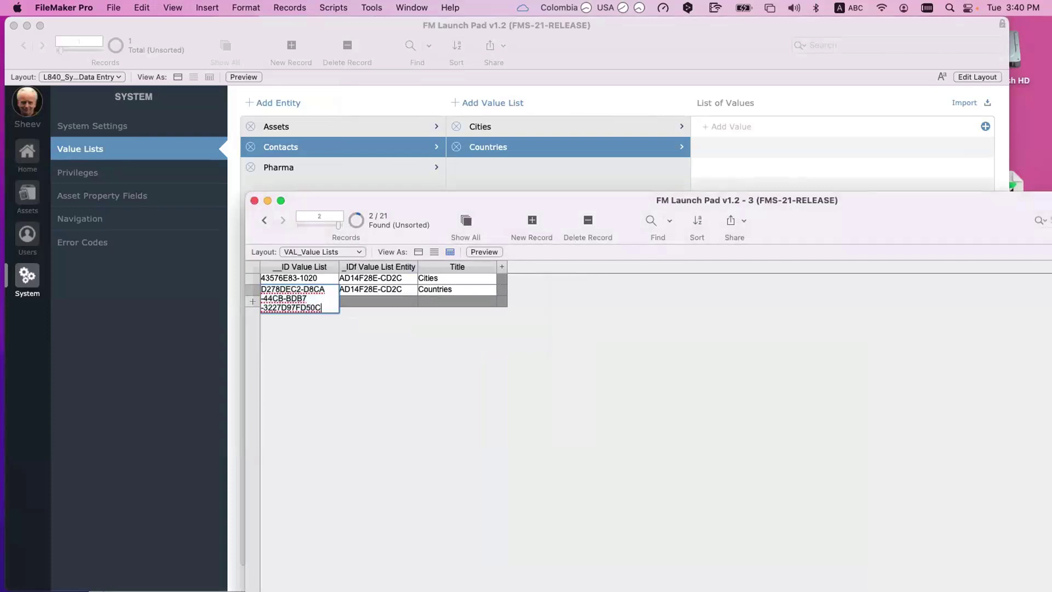
Copy the Countries record's entity ID into the _IDf Value List Entity field of the blank value list item and commit it.
{"action": "key", "text": "super+a"}
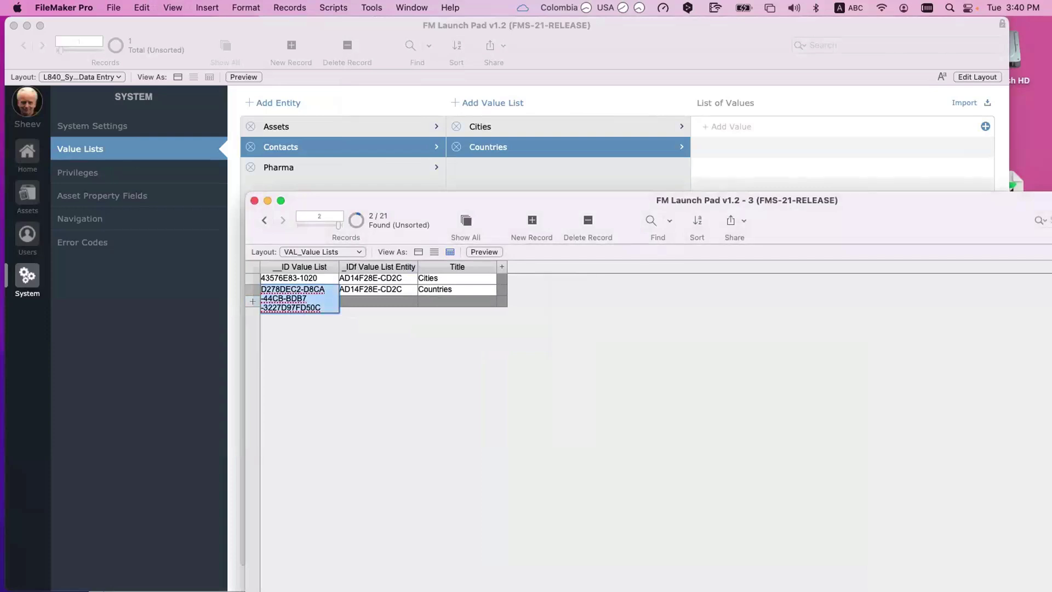
{"action": "key", "text": "Tab"}
{"action": "key", "text": "super+c"}
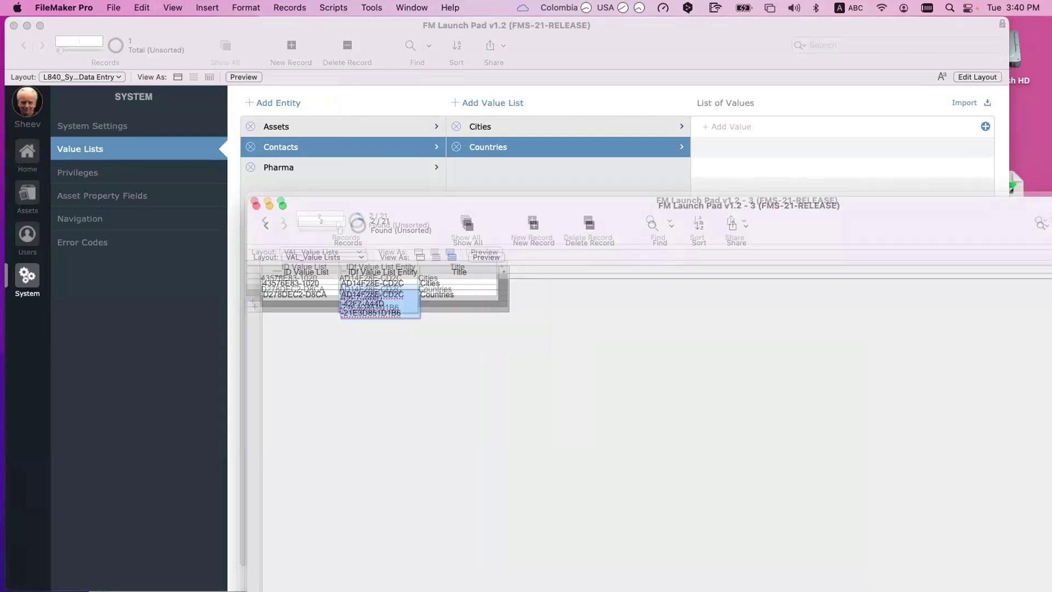
{"action": "key", "text": "Tab"}
{"action": "key", "text": "Tab"}
{"action": "key", "text": "super+v"}
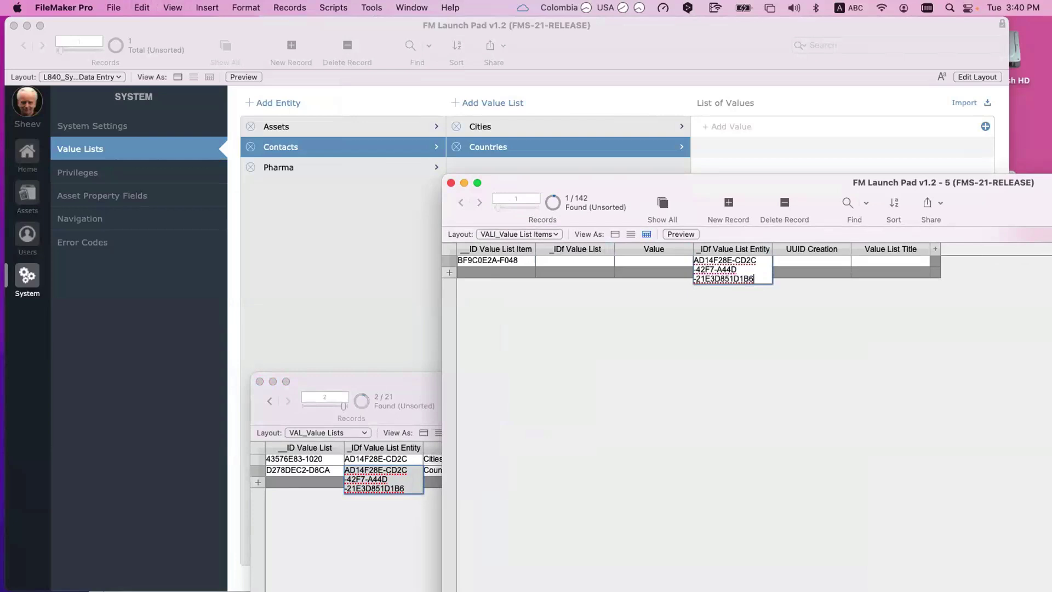
{"action": "key", "text": "KP_Enter"}
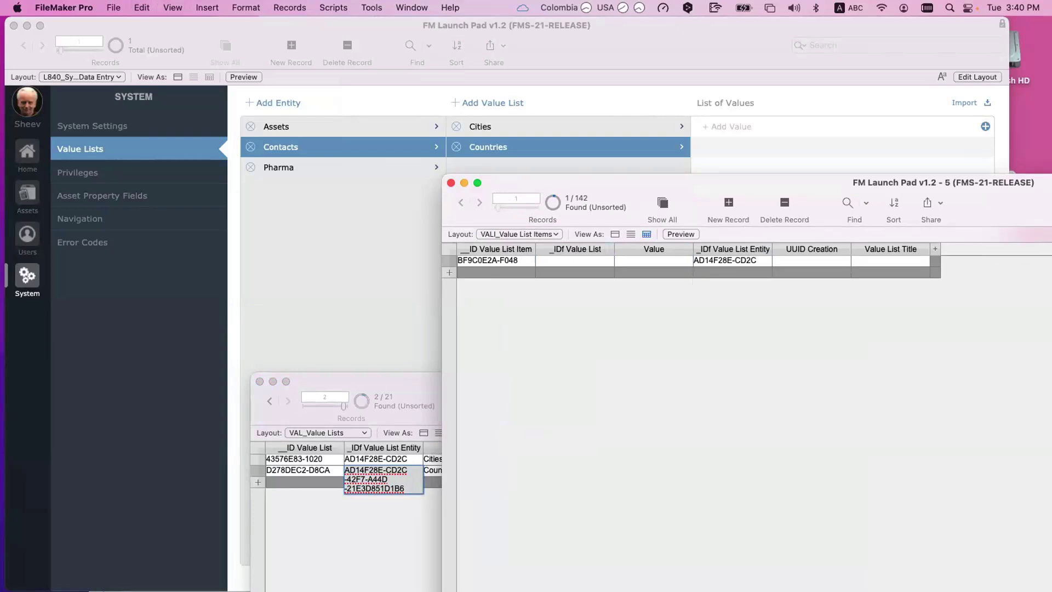
Copy the Countries record's value list ID into the item's _IDf Value List field and set its Value to France.
{"action": "left_click", "coordinate": [316, 470]}
{"action": "left_click", "coordinate": [316, 470]}
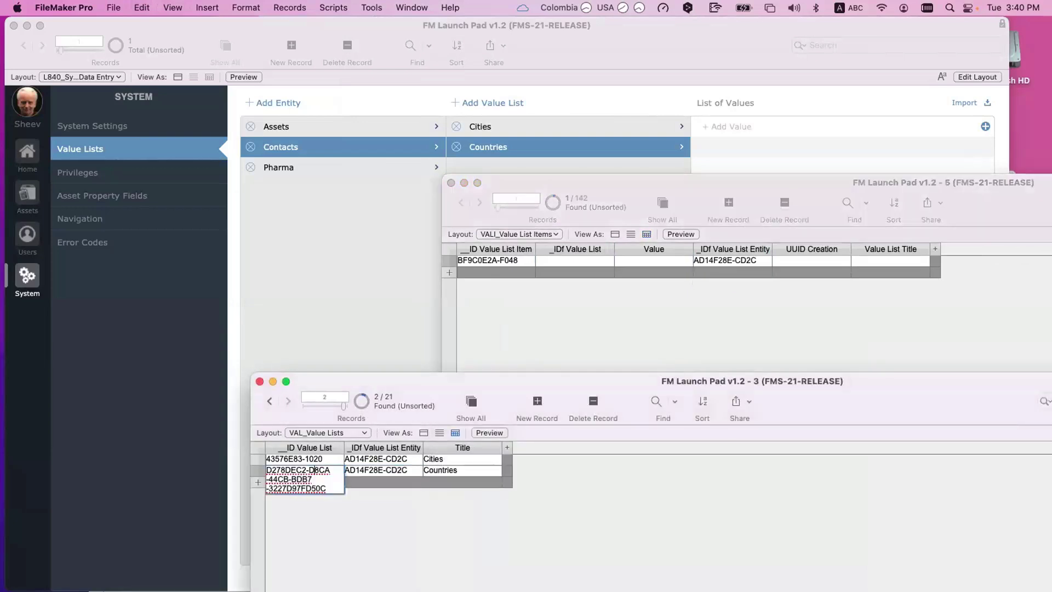
{"action": "key", "text": "super+a"}
{"action": "key", "text": "super+grave"}
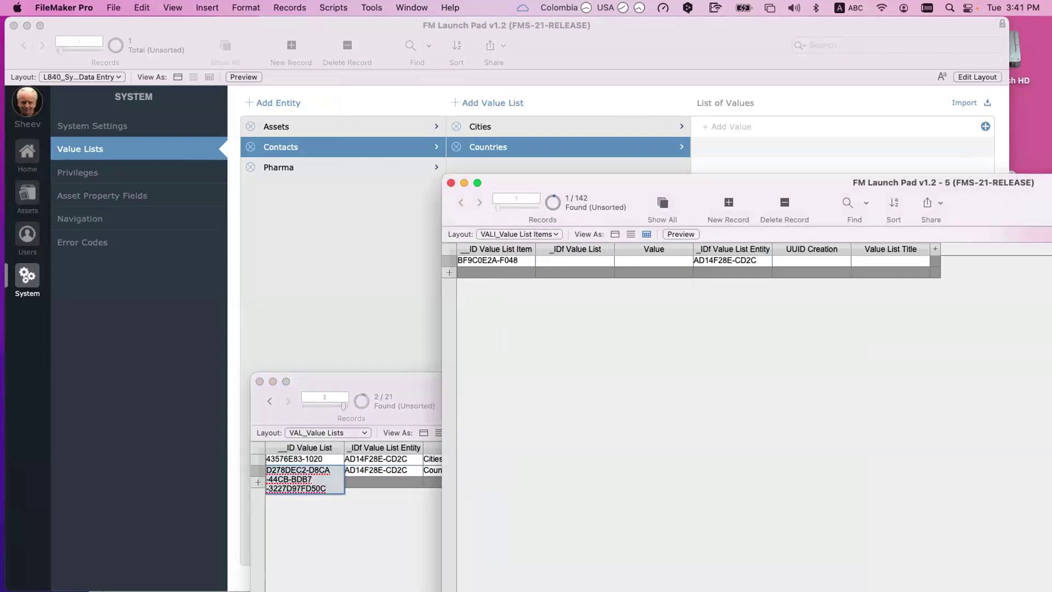
{"action": "left_click", "coordinate": [575, 261]}
{"action": "key", "text": "super+v"}
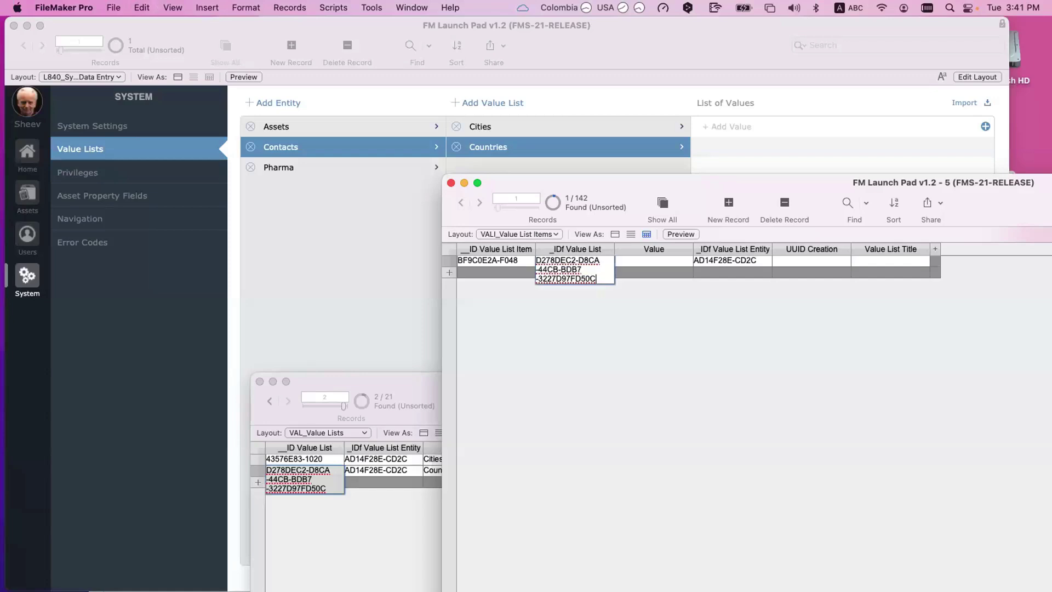
{"action": "key", "text": "Tab"}
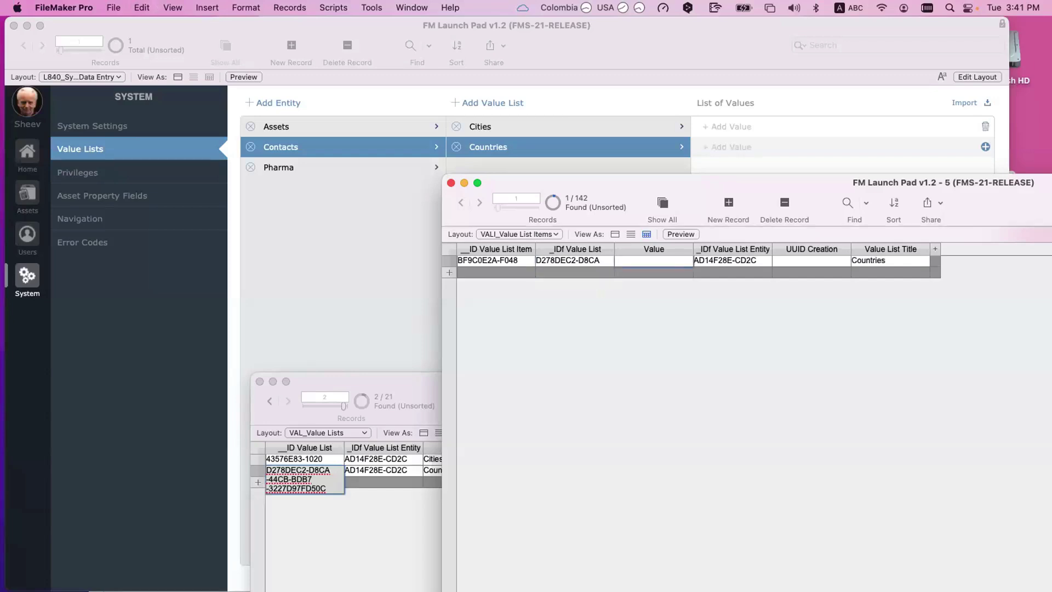
{"action": "type", "text": "France"}
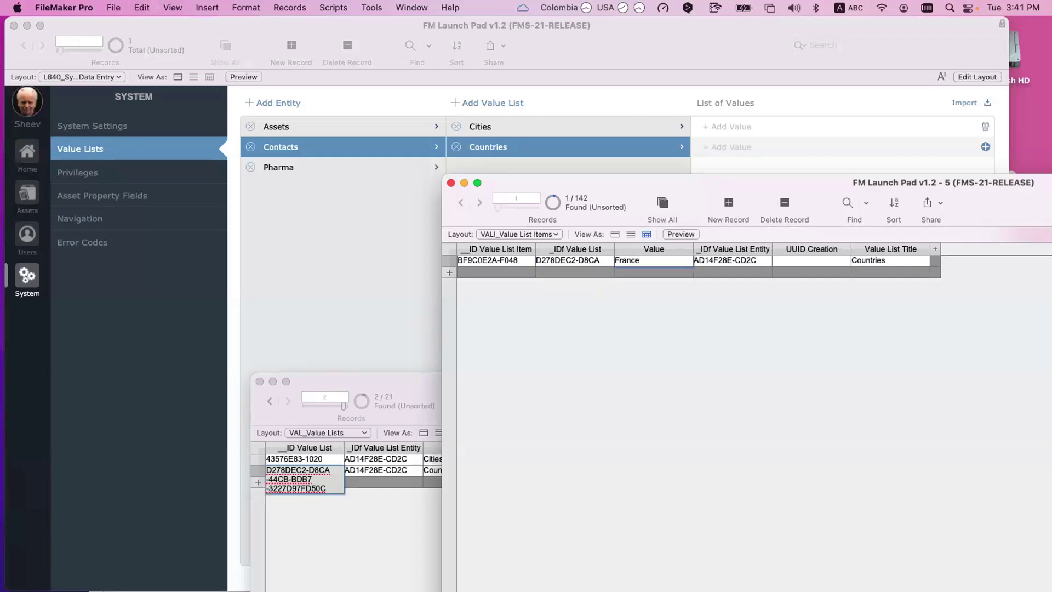
{"action": "key", "text": "KP_Enter"}
Create a new value list item record and copy the France record's _IDf Value List ID into it.
{"action": "key", "text": "super+n"}
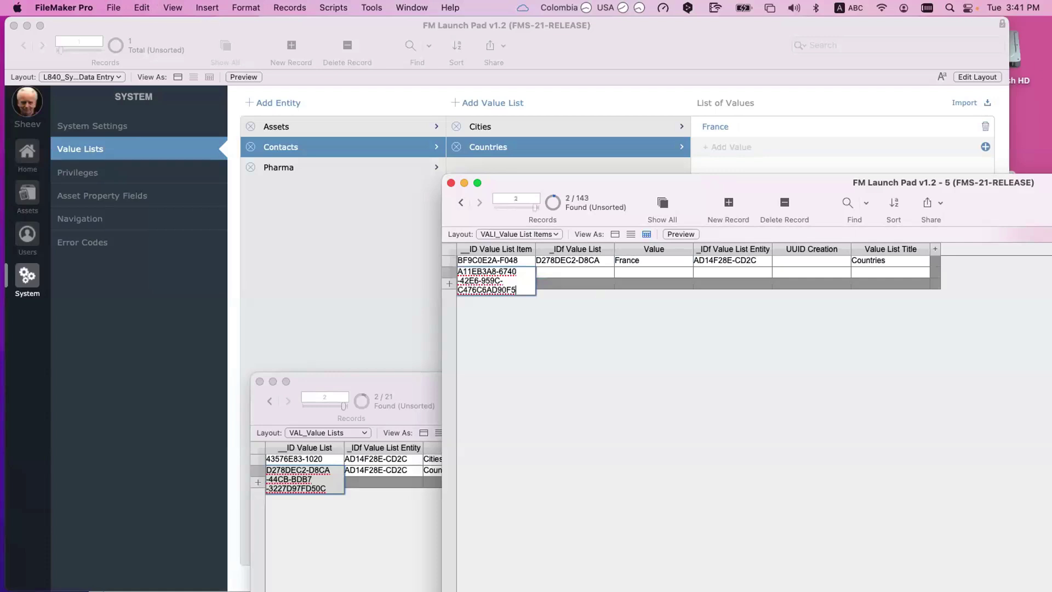
{"action": "key", "text": "Tab"}
{"action": "left_click", "coordinate": [568, 260]}
{"action": "key", "text": "super+a"}
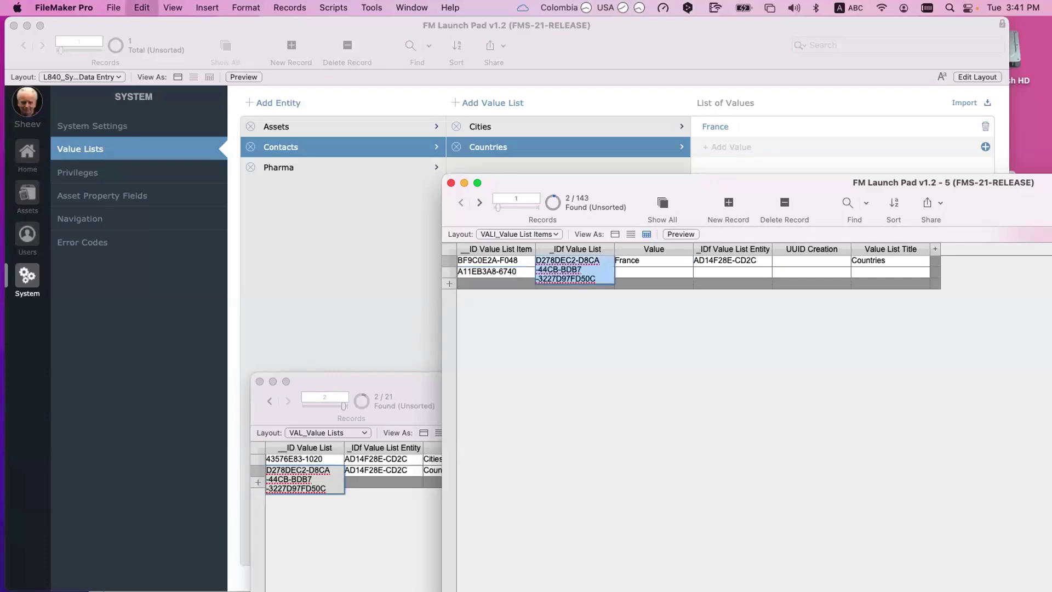
{"action": "key", "text": "super+c"}
{"action": "left_click", "coordinate": [574, 271]}
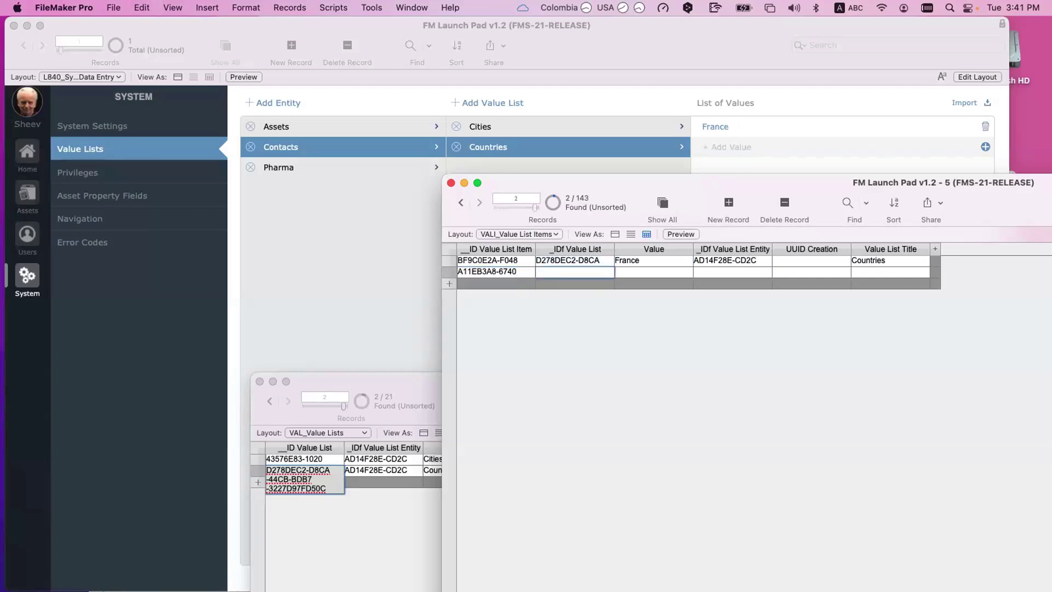
{"action": "key", "text": "super+v"}
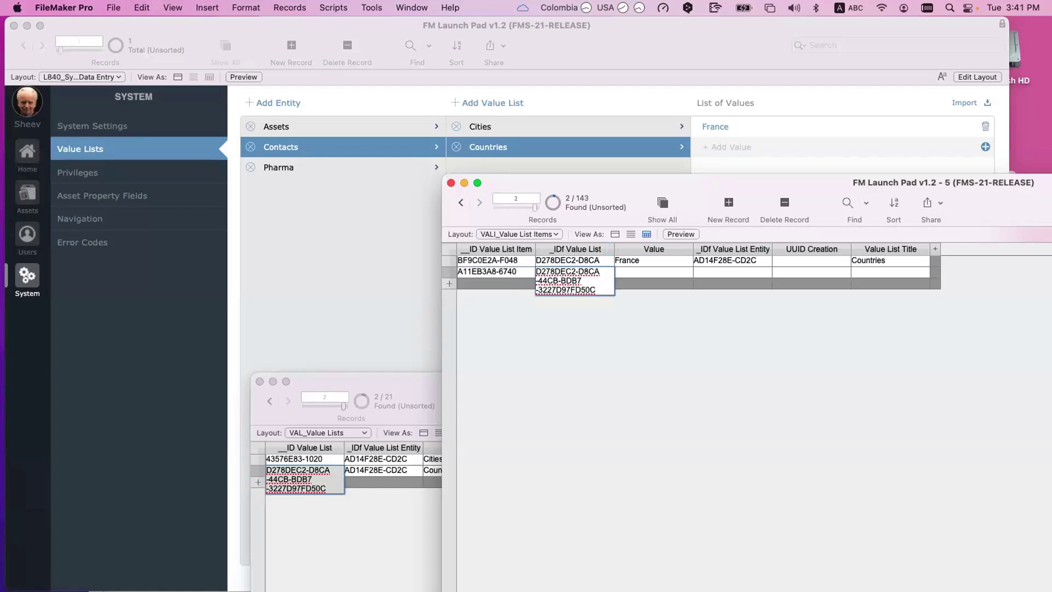
Copy the France record's _IDf Value List Entity into the new item, set its Value to Italy and commit it.
{"action": "left_click", "coordinate": [732, 260]}
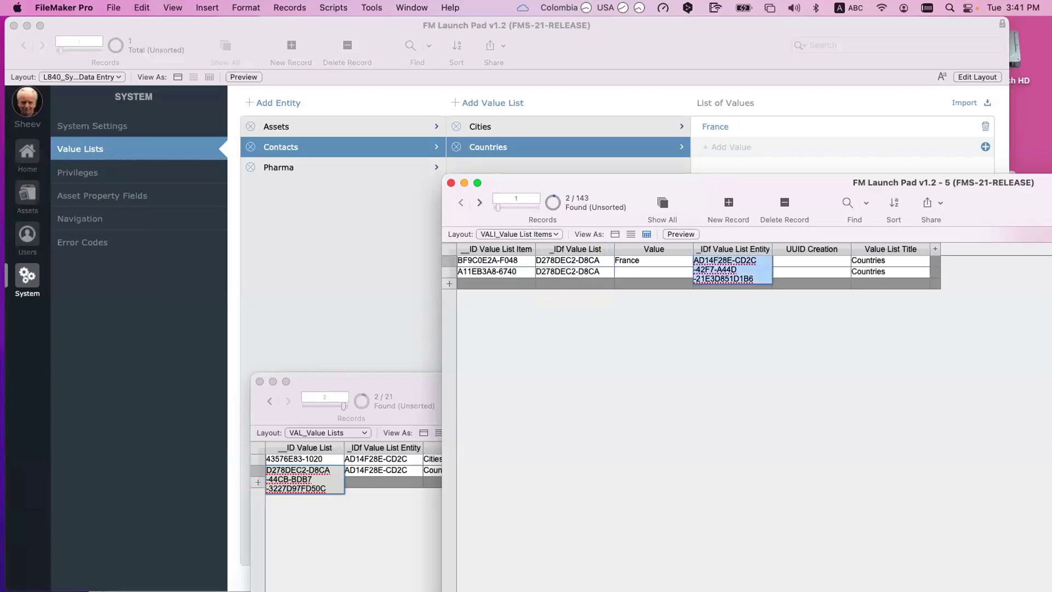
{"action": "left_click", "coordinate": [732, 271]}
{"action": "key", "text": "super+v"}
{"action": "left_click", "coordinate": [653, 271]}
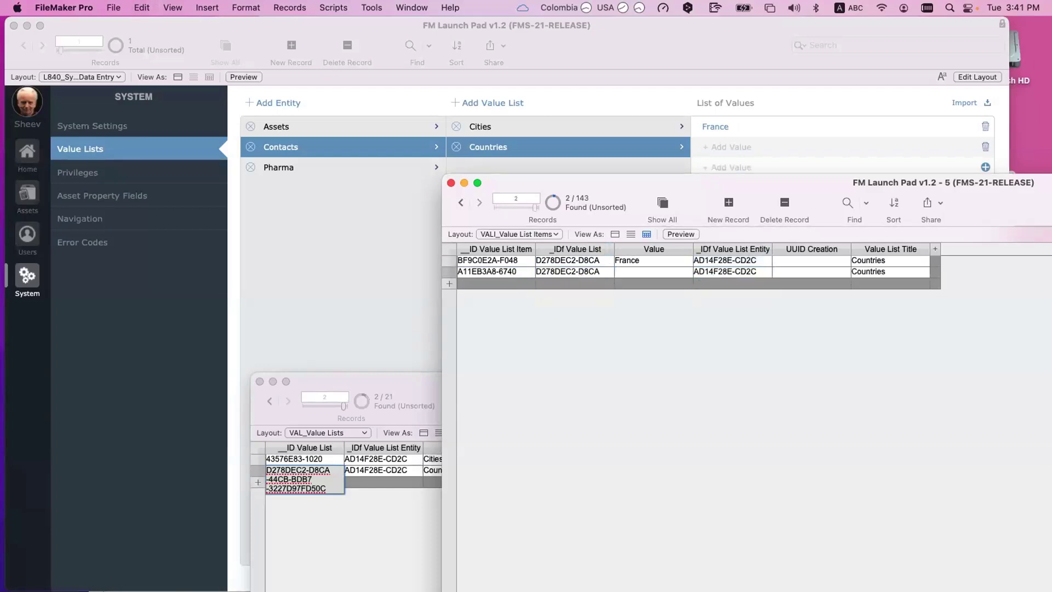
{"action": "type", "text": "Italy"}
{"action": "key", "text": "Return"}
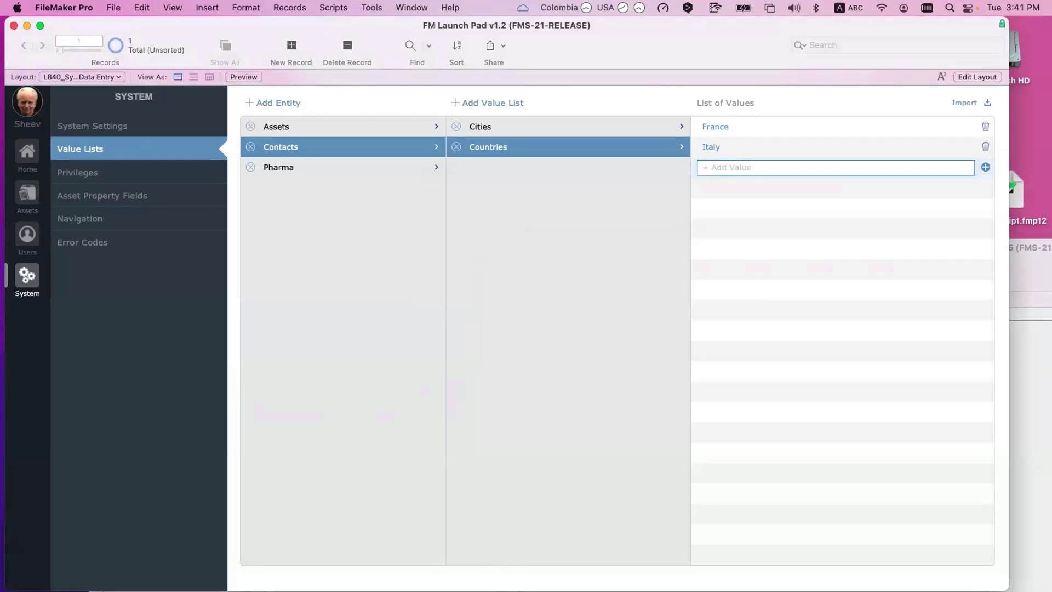
Switch the System Value Lists data entry layout to Layout mode and bring its window to the front.
{"action": "key", "text": "super+l"}
{"action": "key", "text": "ctrl+Up"}
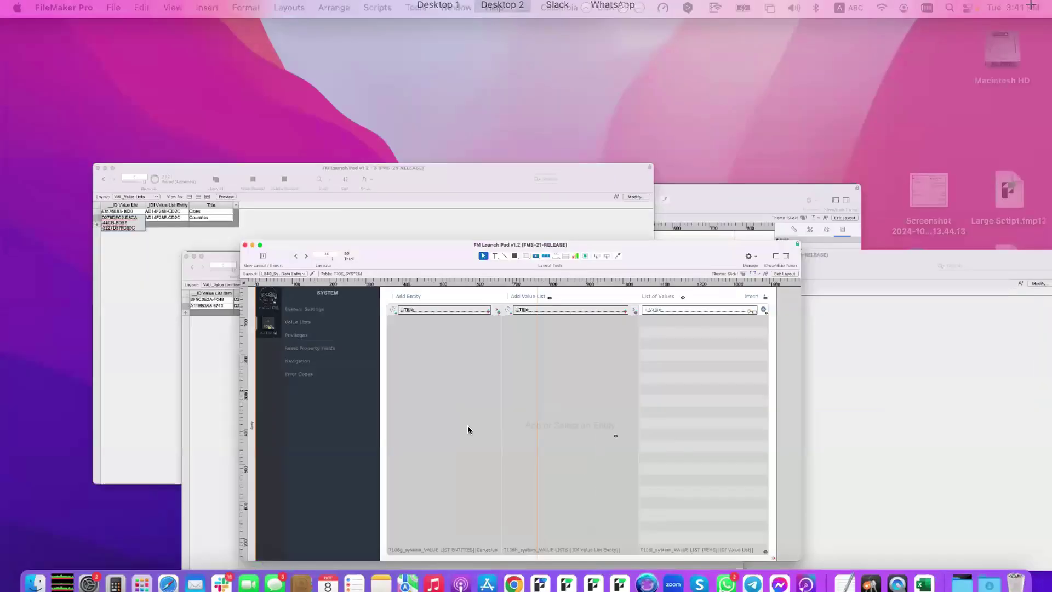
{"action": "left_click", "coordinate": [467, 429]}
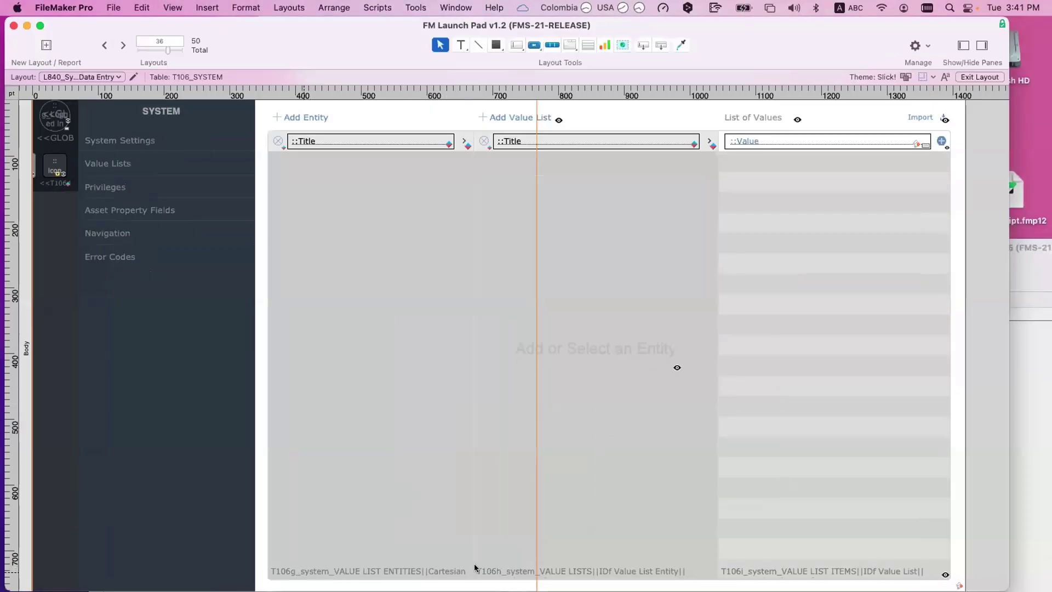
Open the database's relationships graph and find the T106_SYSTEM table occurrence group.
{"action": "key", "text": "shift+super+d"}
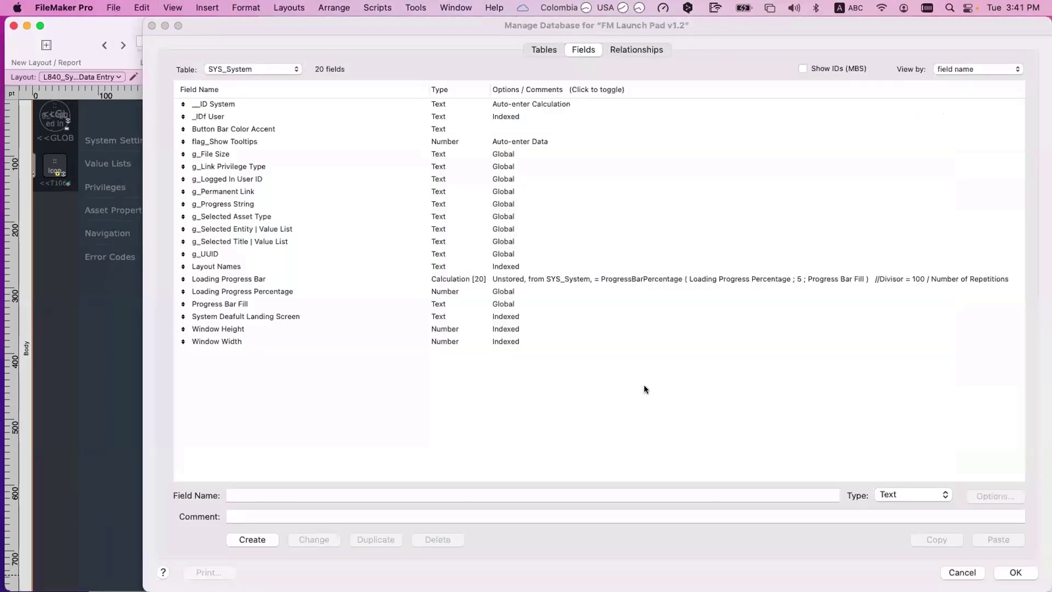
{"action": "left_click", "coordinate": [623, 50]}
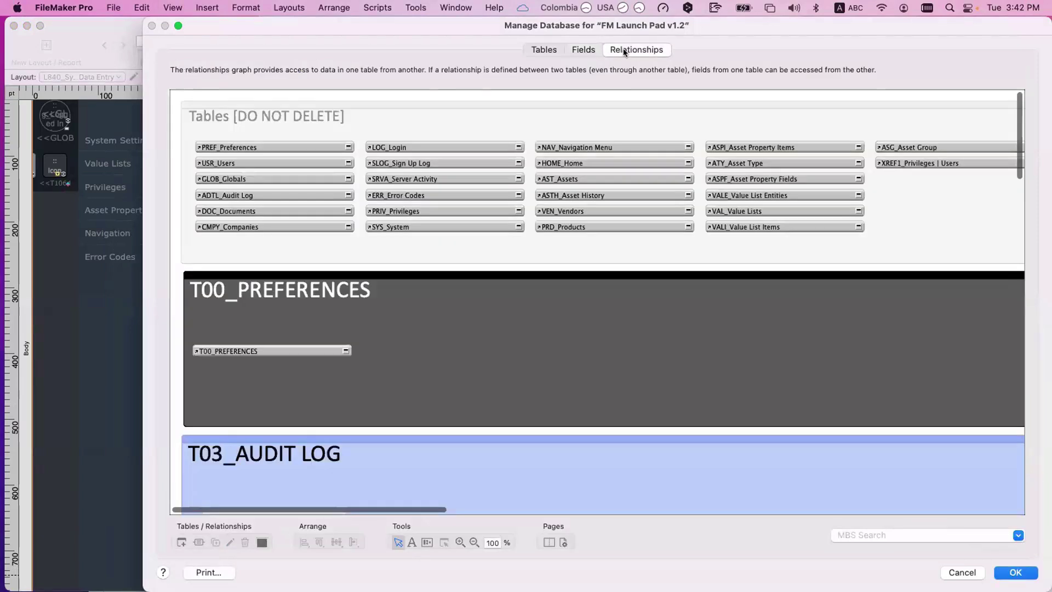
{"action": "scroll", "coordinate": [337, 228], "scroll_direction": "down", "scroll_amount": 5}
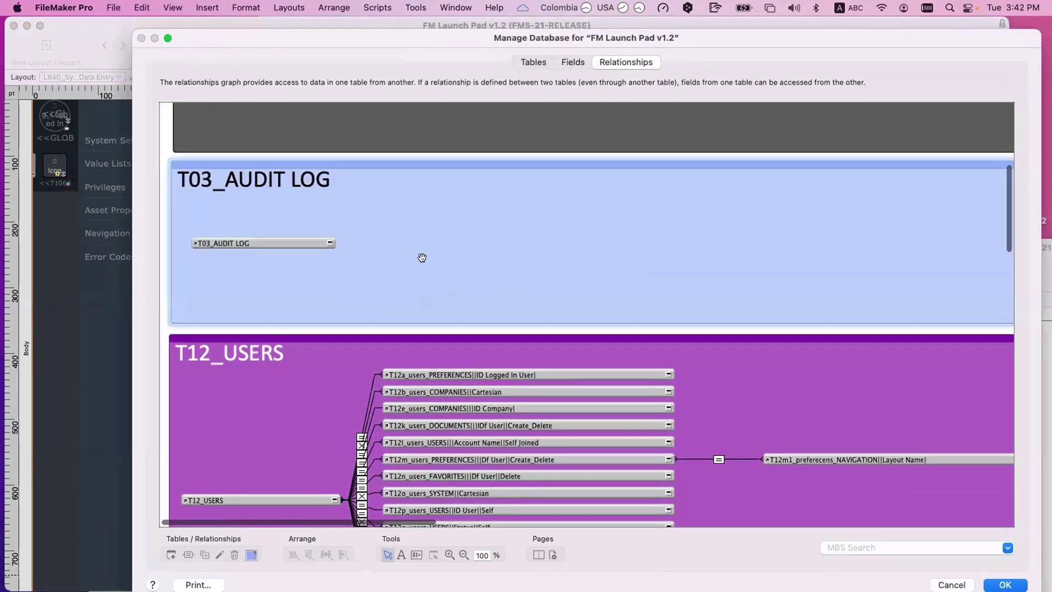
{"action": "scroll", "coordinate": [422, 263], "scroll_direction": "down", "scroll_amount": 10}
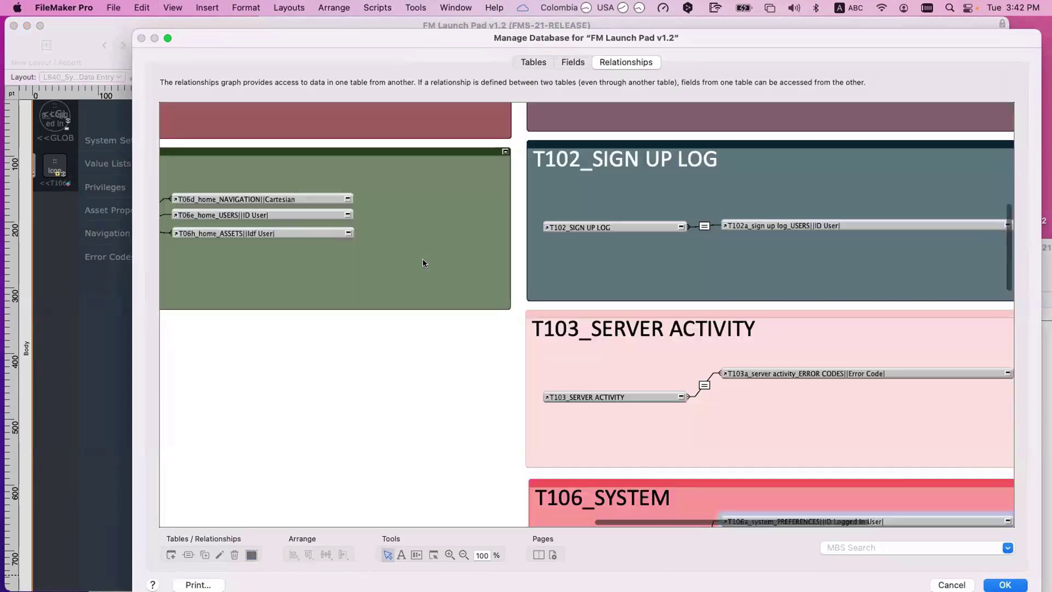
{"action": "scroll", "coordinate": [443, 305], "scroll_direction": "down", "scroll_amount": 6}
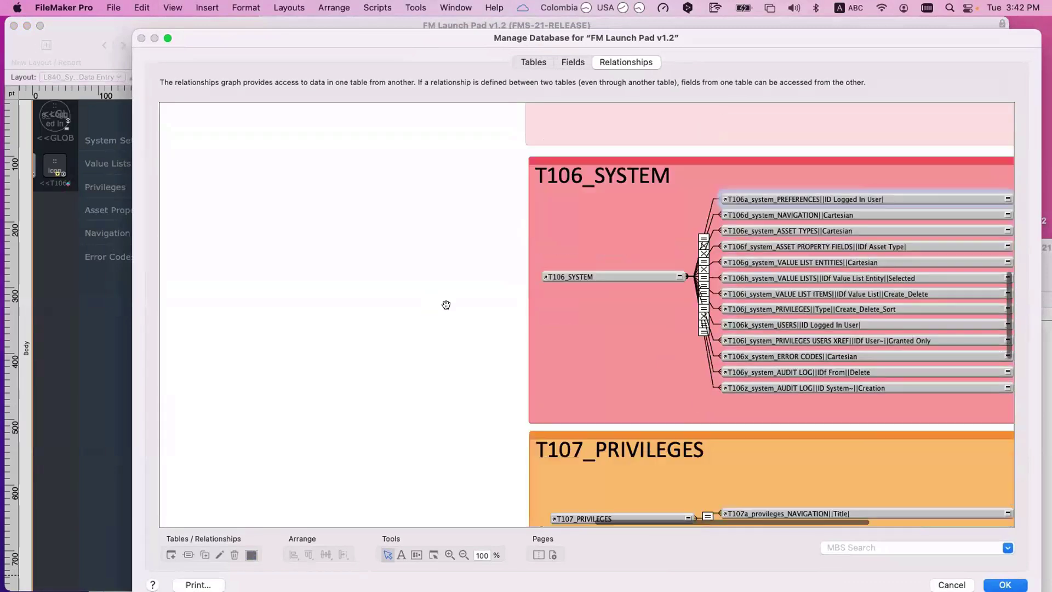
Select the T106g VALUE LIST ENTITIES, T106h VALUE LISTS and T106i VALUE LIST ITEMS table occurrences together.
{"action": "left_click", "coordinate": [754, 261]}
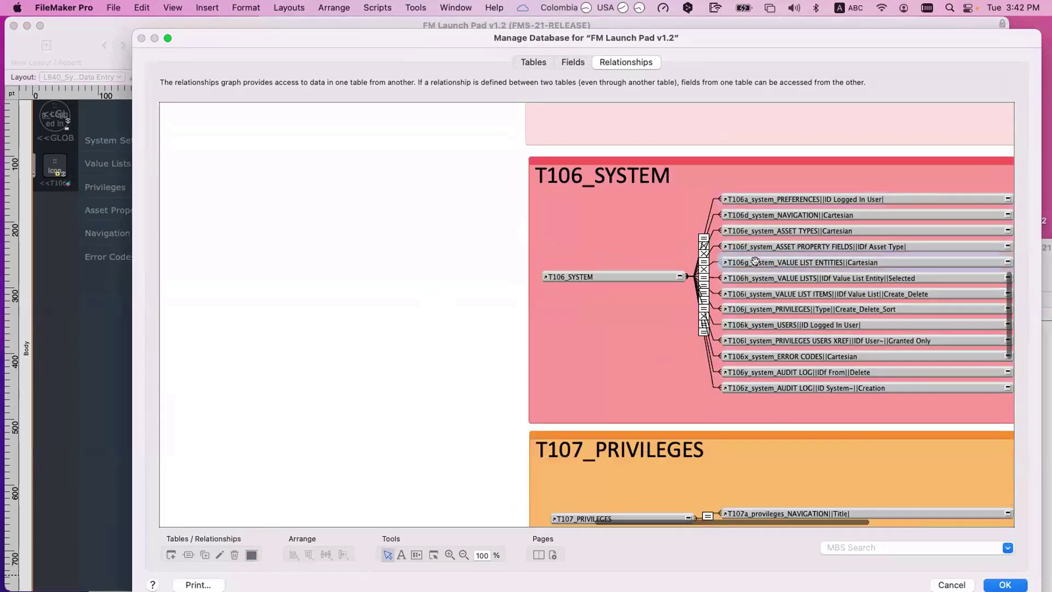
{"action": "left_click", "coordinate": [756, 277], "text": "shift"}
{"action": "left_click", "coordinate": [757, 290], "text": "shift"}
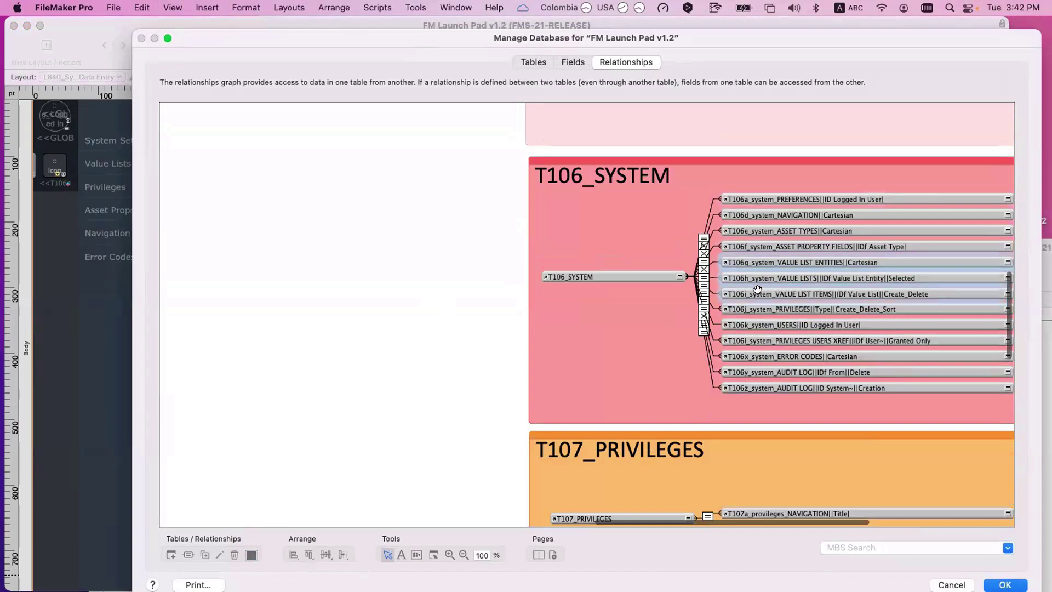
{"action": "scroll", "coordinate": [757, 289], "scroll_direction": "down", "scroll_amount": 2}
{"action": "scroll", "coordinate": [756, 289], "scroll_direction": "right", "scroll_amount": 2}
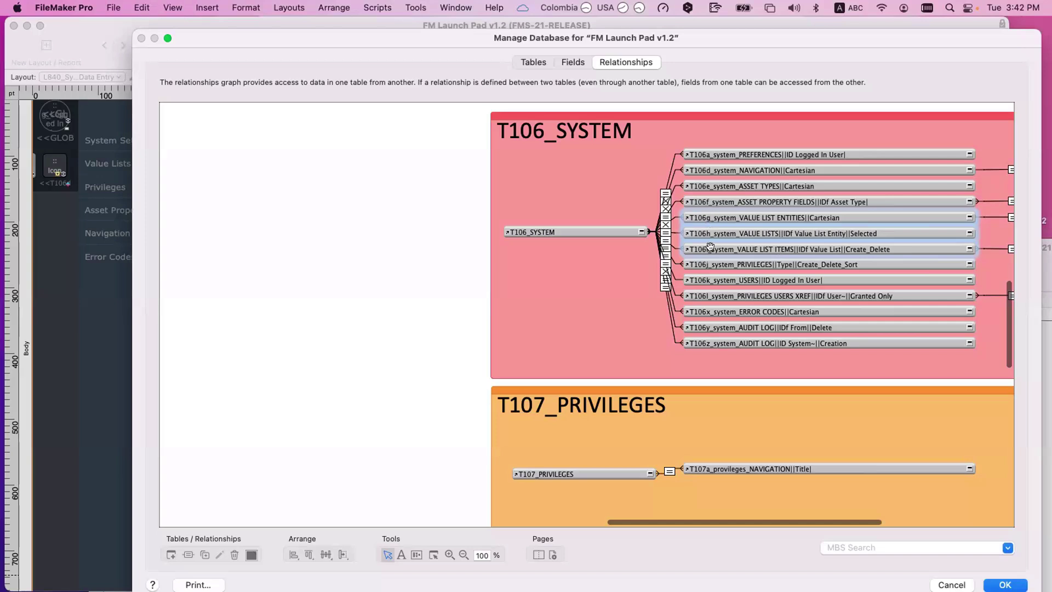
Examine the match criteria of the relationship between T106_SYSTEM and T106g_system_VALUE LIST ENTITIES beside the layout, and close its definition.
{"action": "double_click", "coordinate": [666, 226]}
{"action": "key", "text": "Escape"}
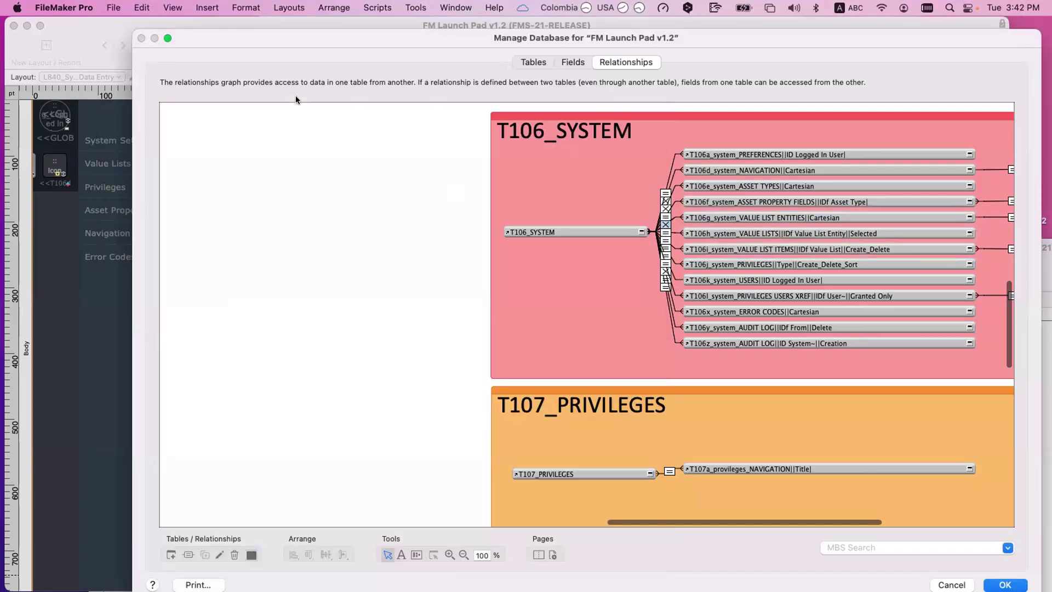
{"action": "left_click_drag", "start_coordinate": [268, 35], "coordinate": [539, 111]}
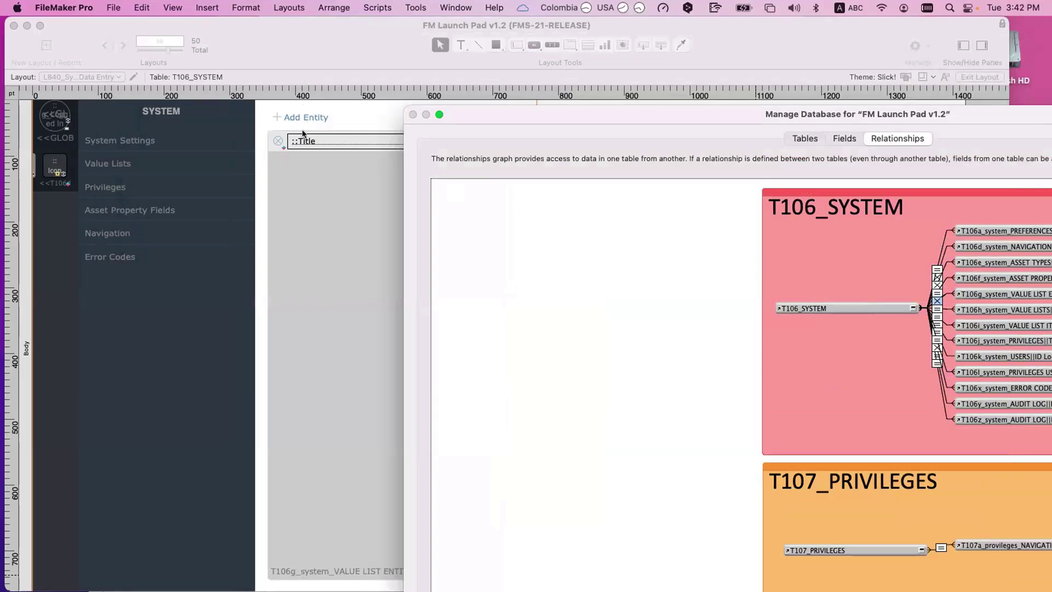
{"action": "left_click_drag", "start_coordinate": [582, 115], "coordinate": [410, 94]}
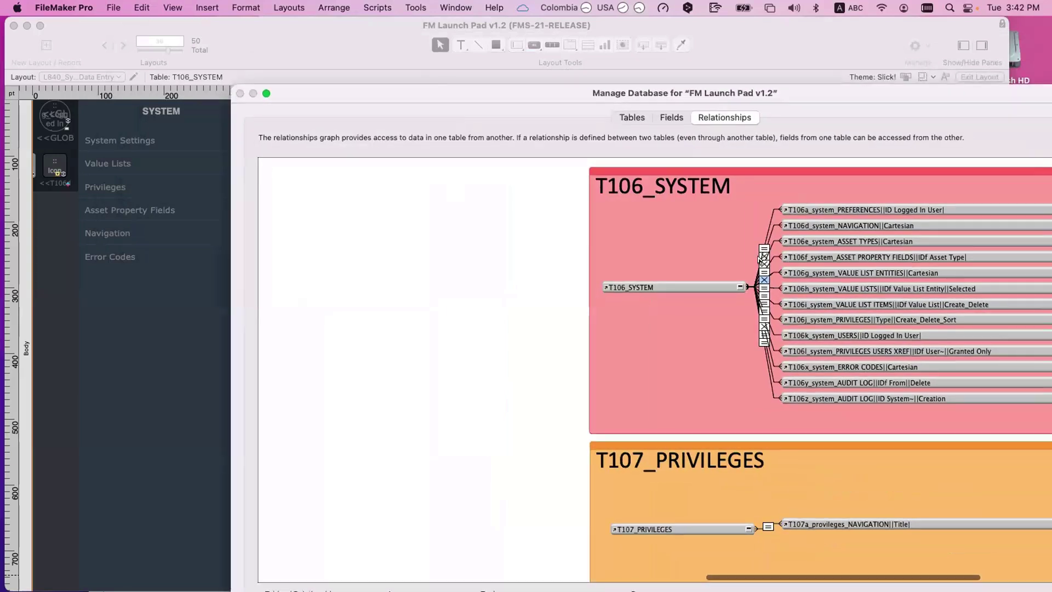
{"action": "double_click", "coordinate": [763, 280]}
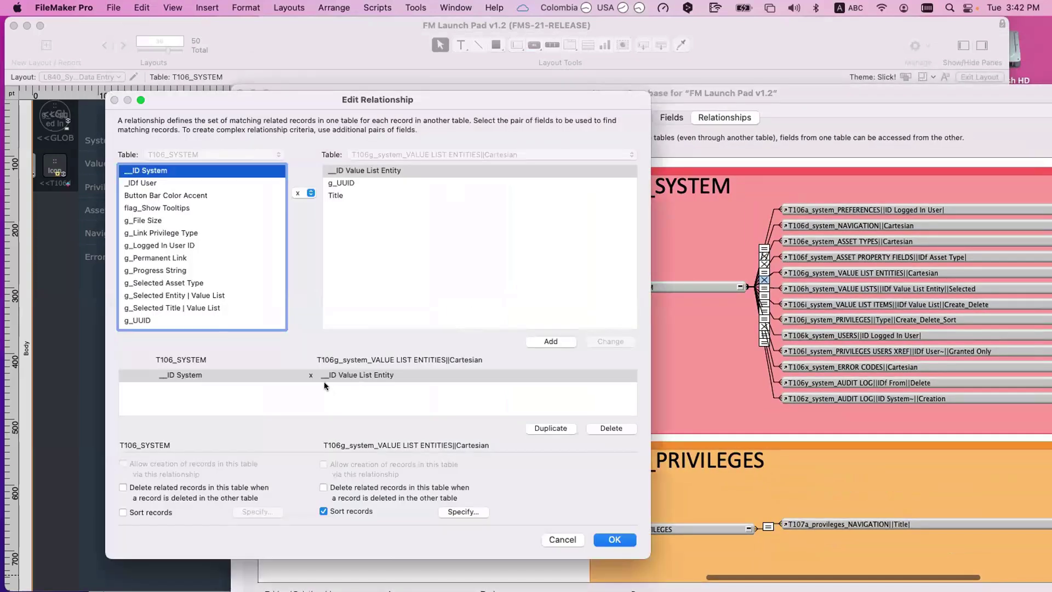
{"action": "left_click", "coordinate": [324, 381]}
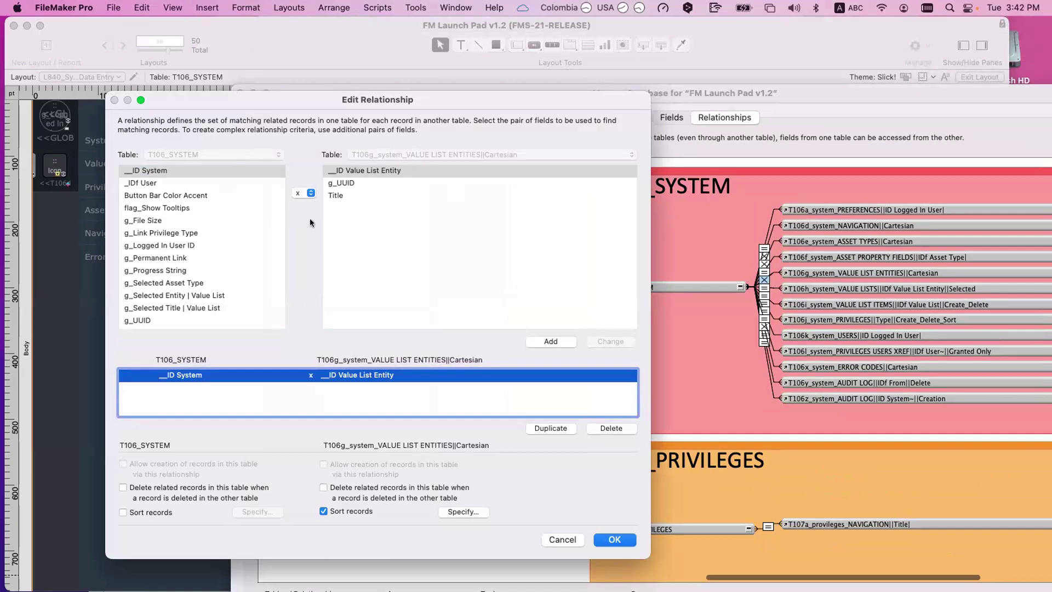
{"action": "key", "text": "Return"}
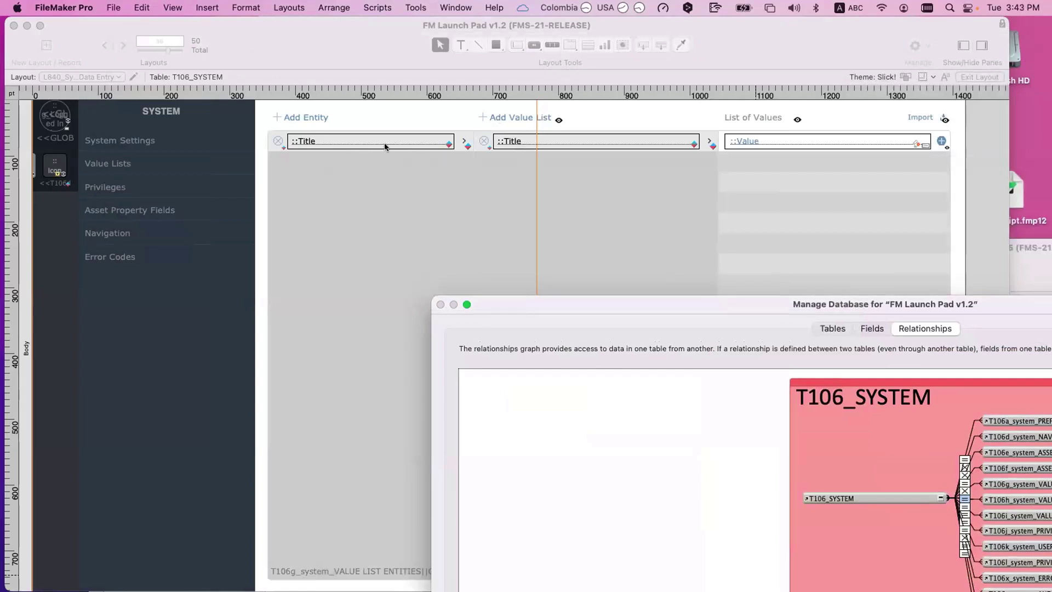
Examine the match fields of the relationship between T106_SYSTEM and T106h_system_VALUE LISTS against the layout's portals, and close its definition.
{"action": "left_click_drag", "start_coordinate": [626, 301], "coordinate": [408, 141]}
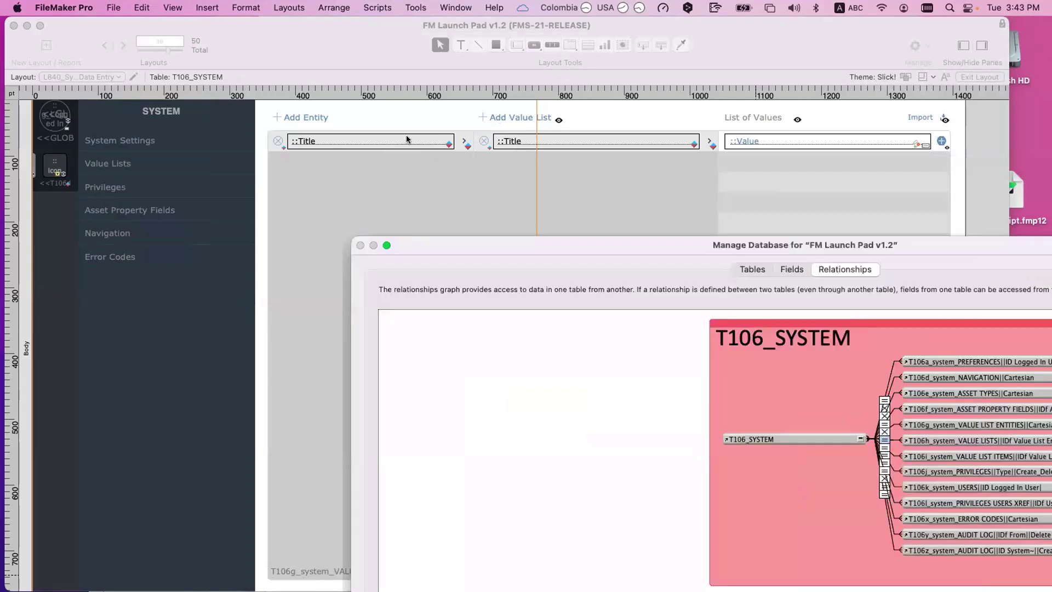
{"action": "double_click", "coordinate": [743, 339]}
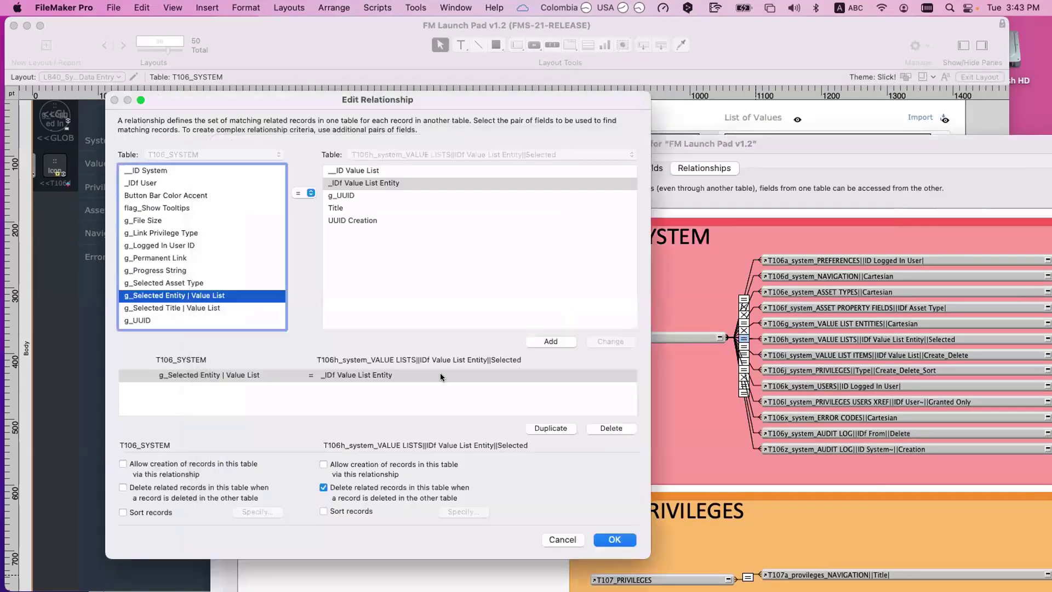
{"action": "left_click", "coordinate": [239, 375]}
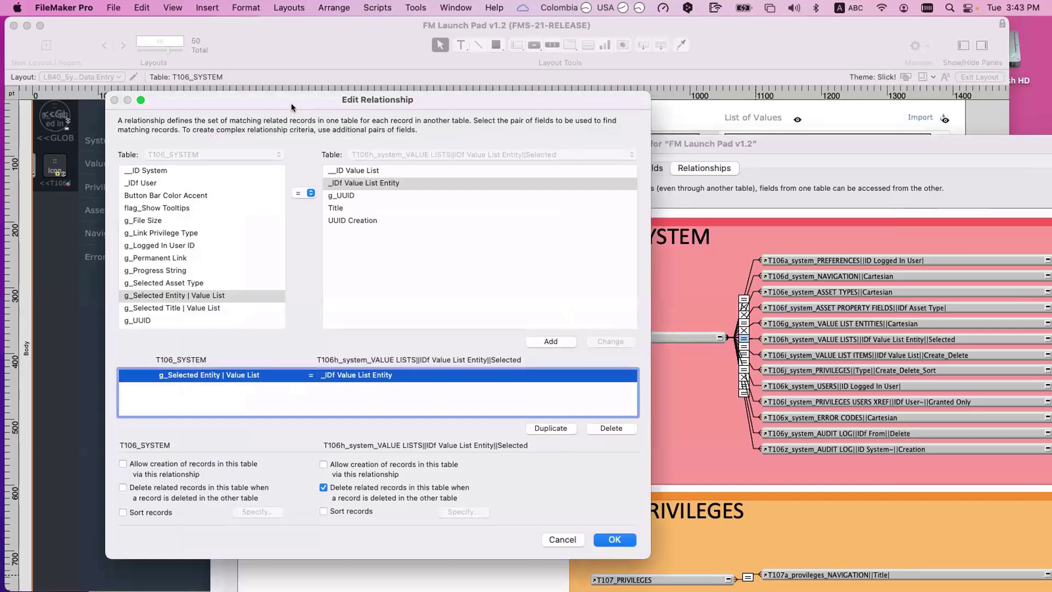
{"action": "left_click_drag", "start_coordinate": [291, 103], "coordinate": [475, 318]}
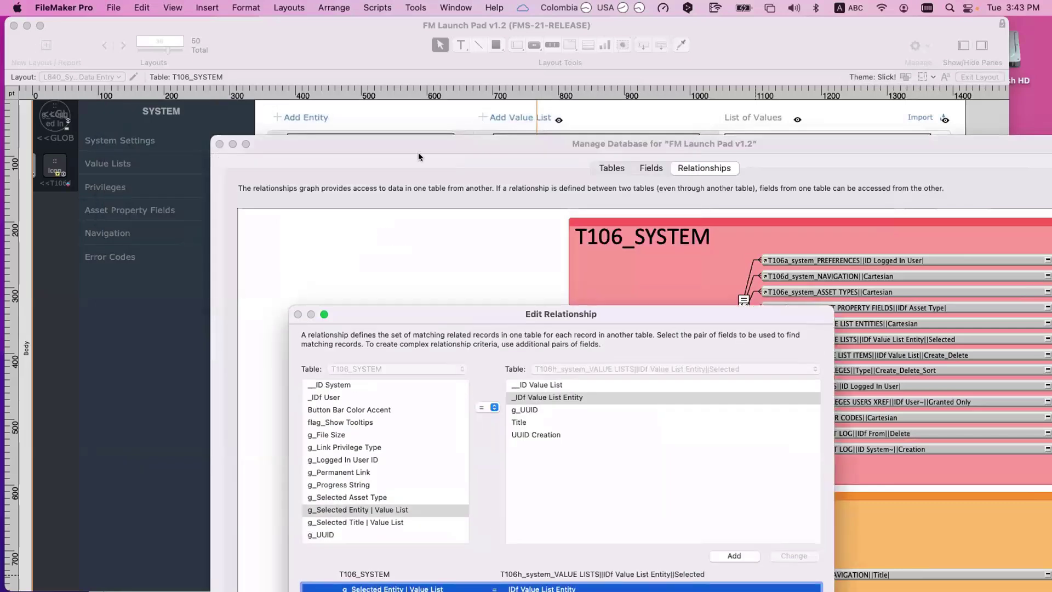
{"action": "double_click", "coordinate": [400, 315]}
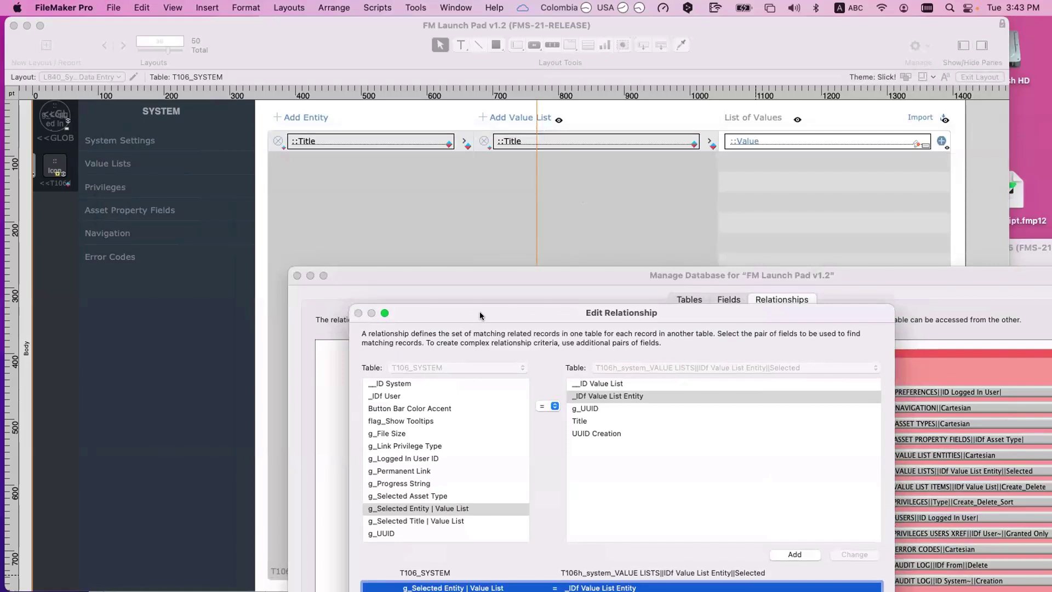
{"action": "key", "text": "Return"}
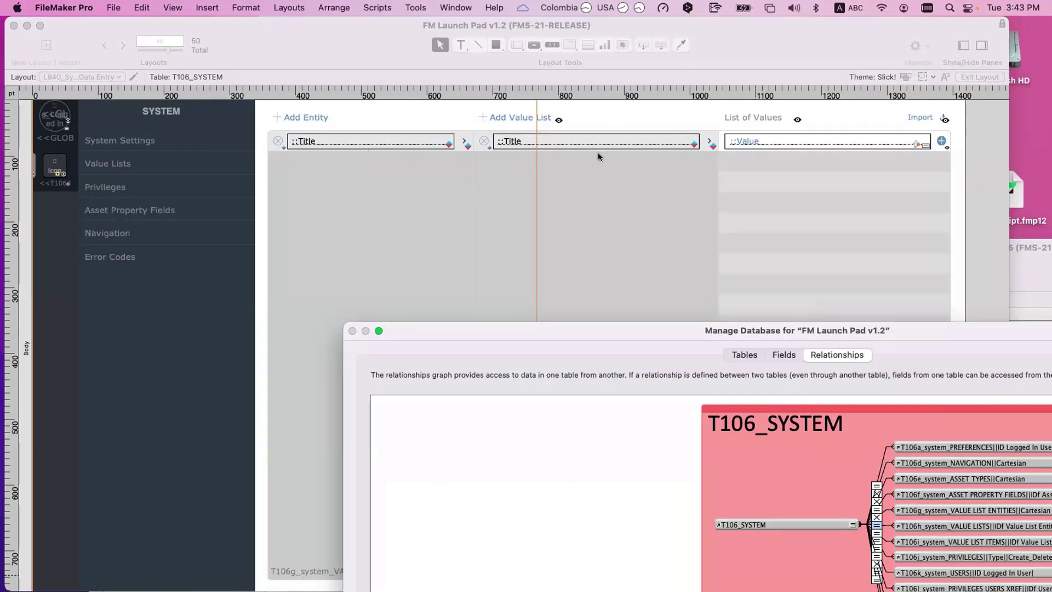
Examine both match criteria of the relationship between T106_SYSTEM and T106i_system_VALUE LIST ITEMS against the List of Values portal, and close its definition.
{"action": "left_click_drag", "start_coordinate": [657, 330], "coordinate": [459, 114]}
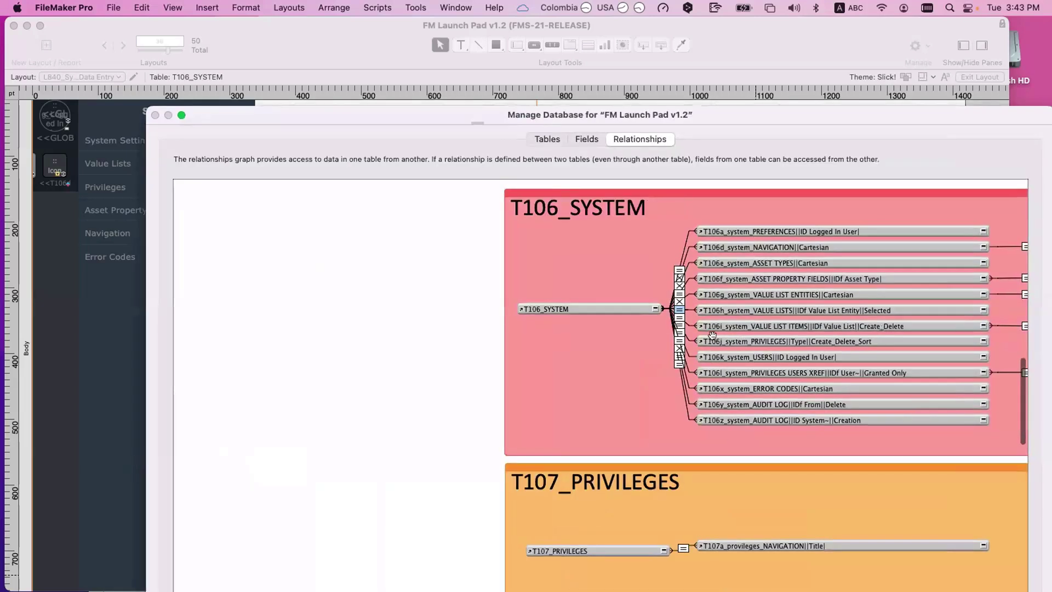
{"action": "double_click", "coordinate": [679, 325]}
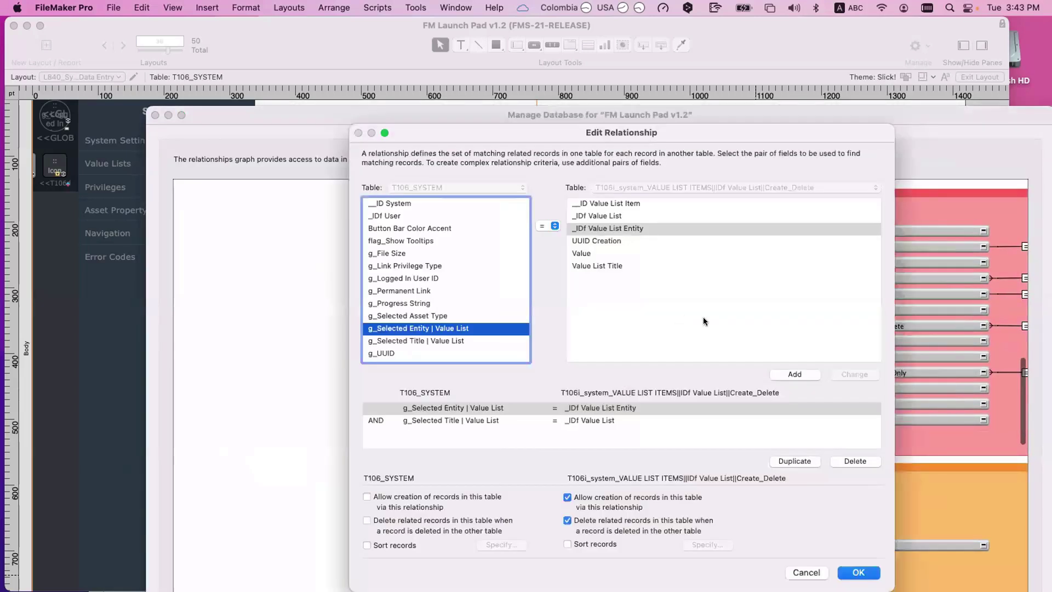
{"action": "left_click", "coordinate": [489, 423], "text": "shift"}
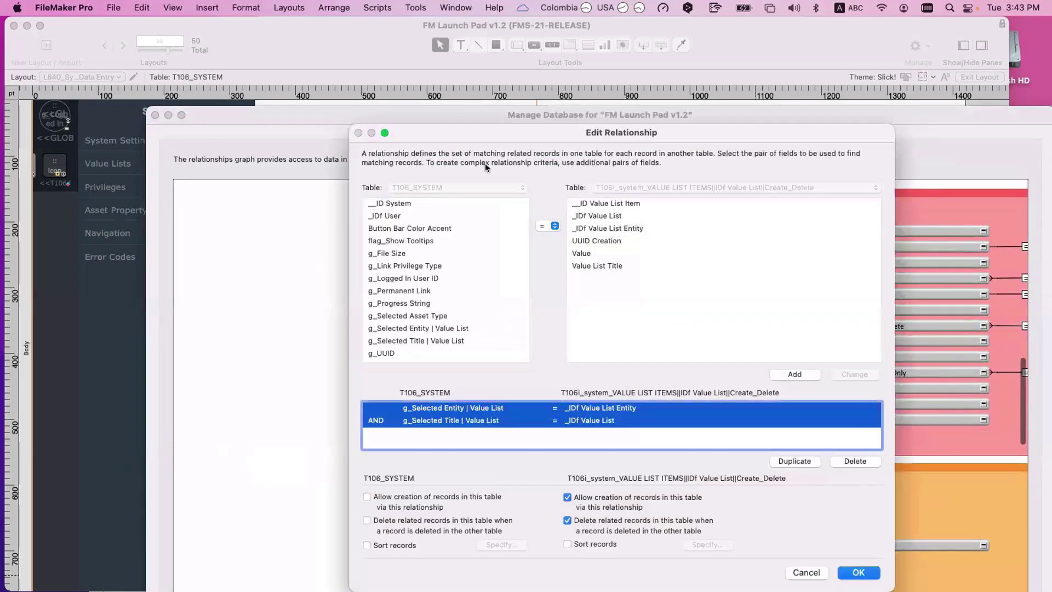
{"action": "left_click_drag", "start_coordinate": [482, 135], "coordinate": [615, 266]}
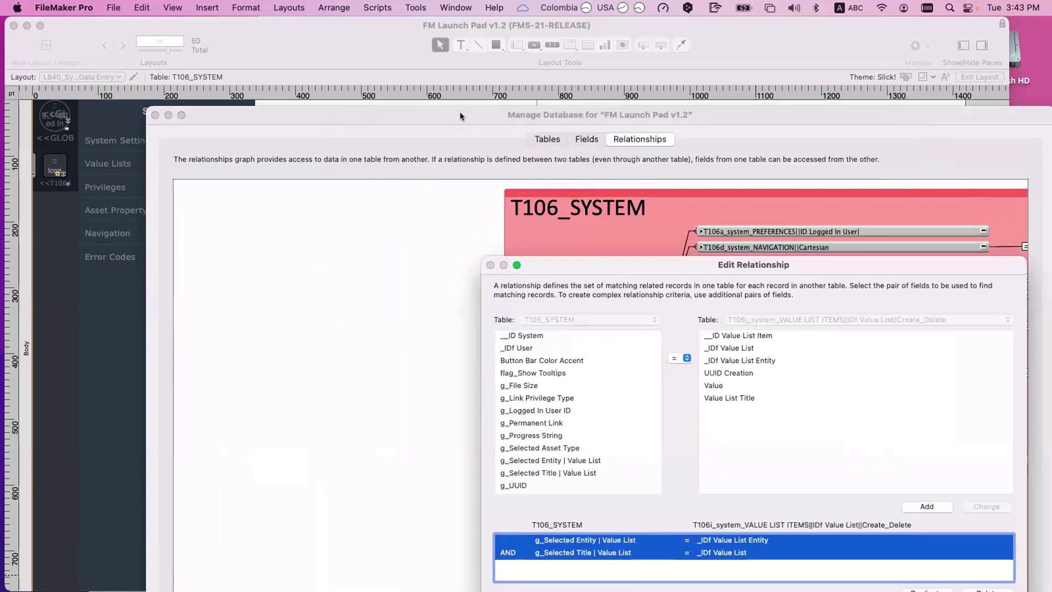
{"action": "left_click_drag", "start_coordinate": [459, 114], "coordinate": [553, 275]}
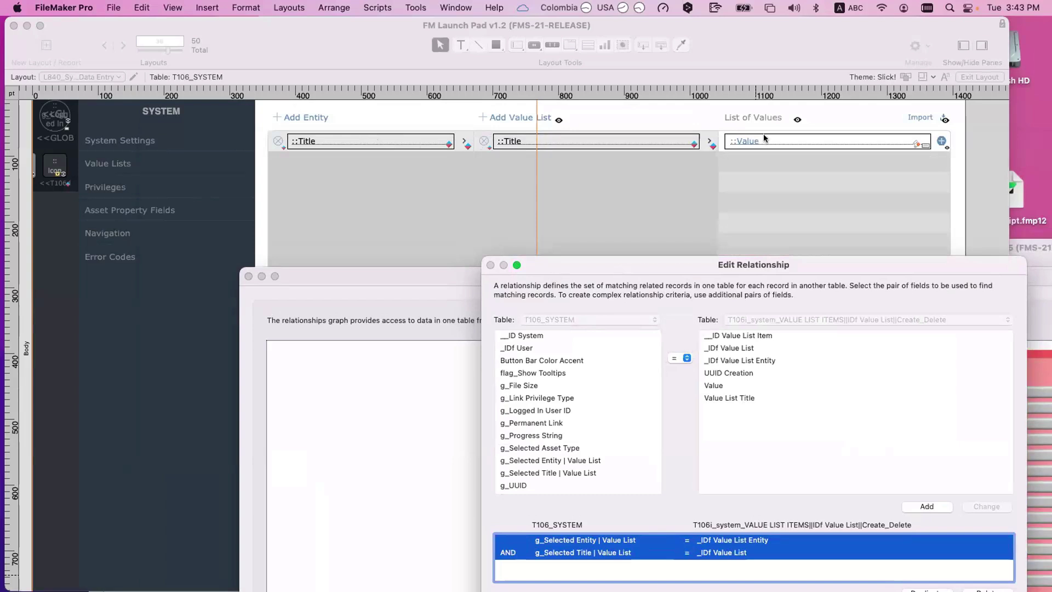
{"action": "key", "text": "Return"}
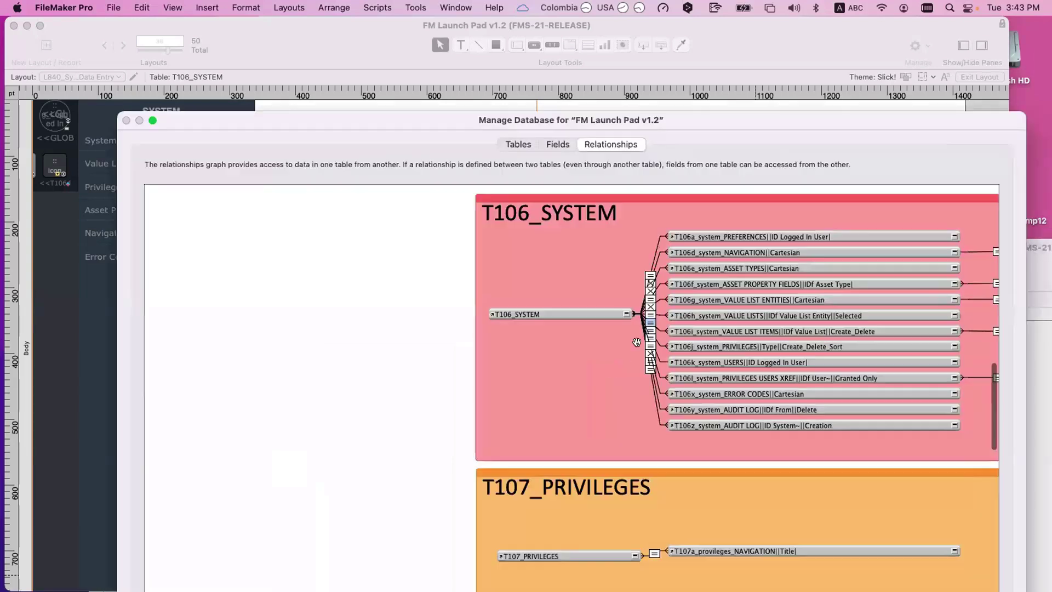
Examine the record creation and deletion options of the relationship between T106_SYSTEM and T106i_system_VALUE LIST ITEMS, and close its definition.
{"action": "double_click", "coordinate": [651, 331]}
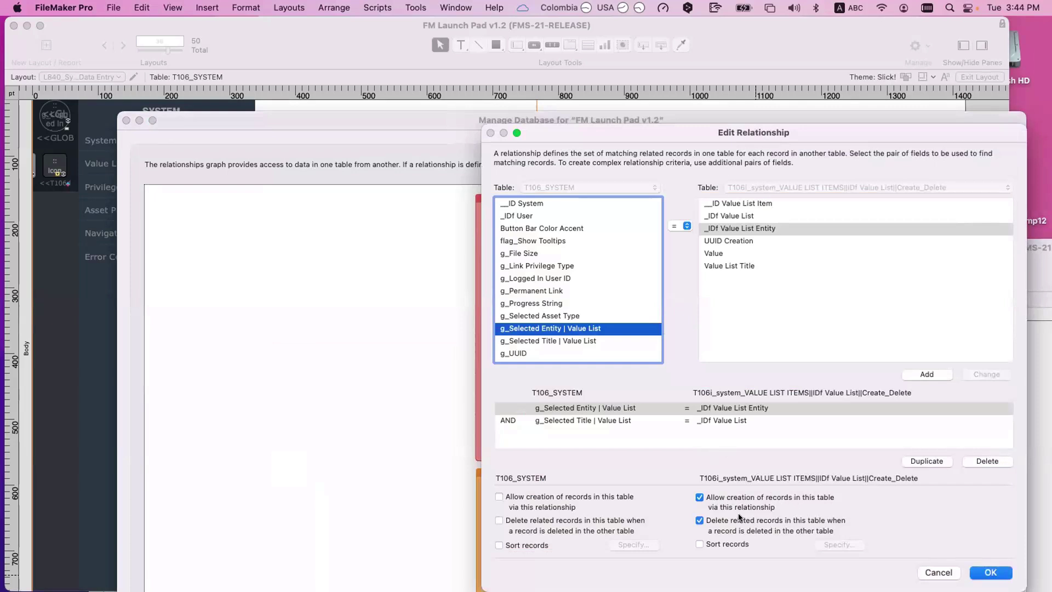
{"action": "key", "text": "Escape"}
Leave the database definition, discarding all changes, and return the value list screen to Browse mode at the Countries list's empty value row.
{"action": "key", "text": "Escape"}
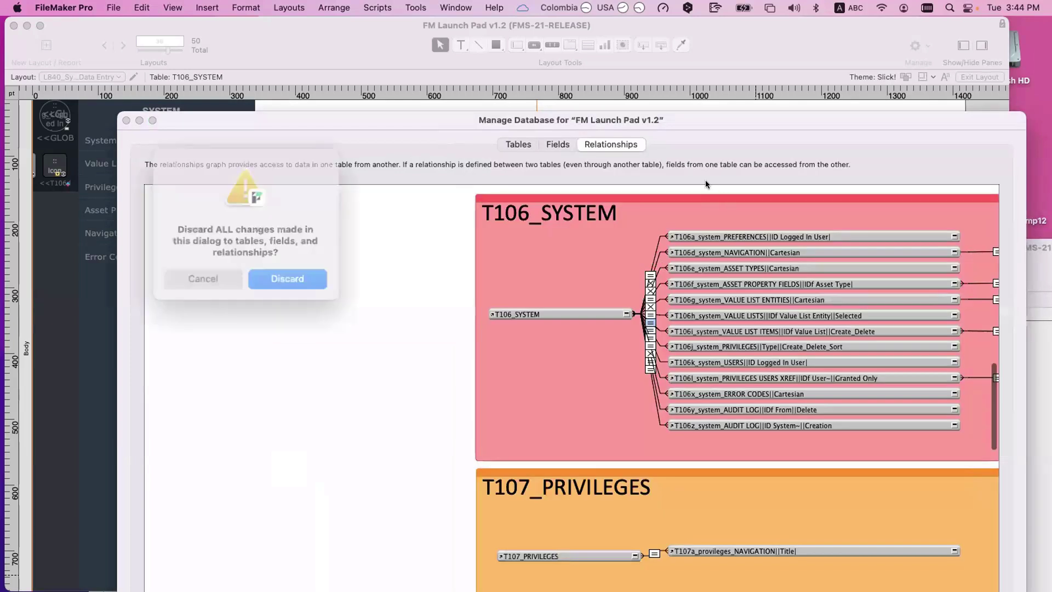
{"action": "left_click", "coordinate": [293, 275]}
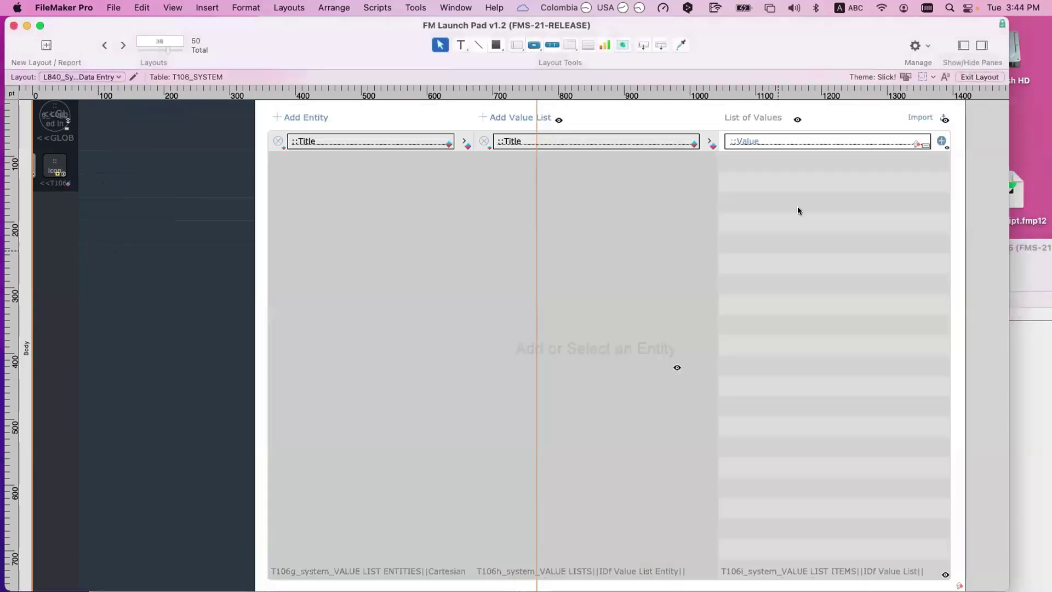
{"action": "key", "text": "super+b"}
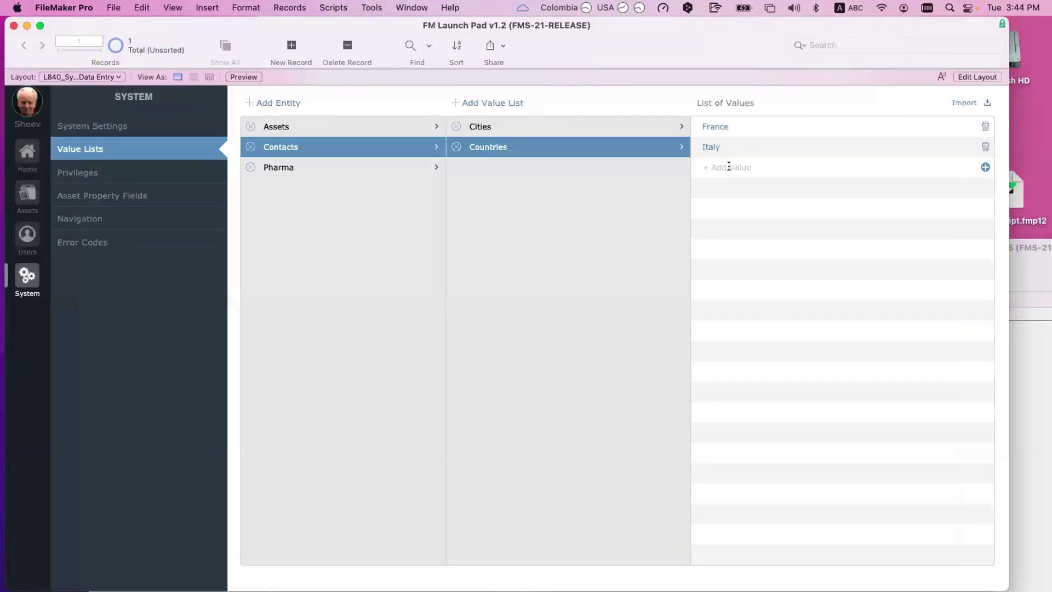
{"action": "left_click", "coordinate": [728, 166]}
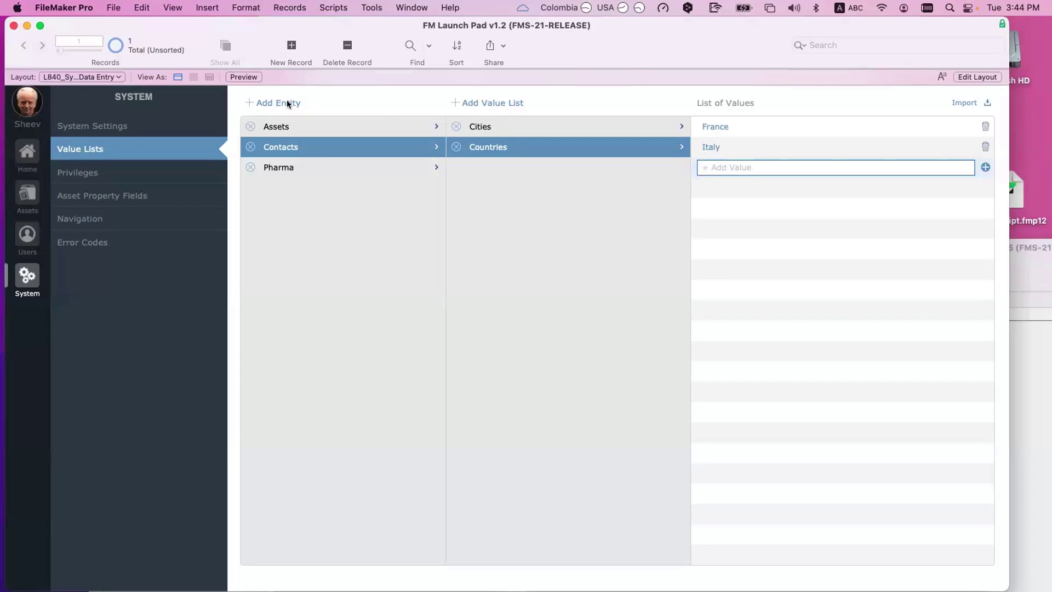
Open the Script Debugger and run the Add New Value List Entity script line by line to its end.
{"action": "left_click", "coordinate": [372, 7]}
{"action": "left_click", "coordinate": [370, 28]}
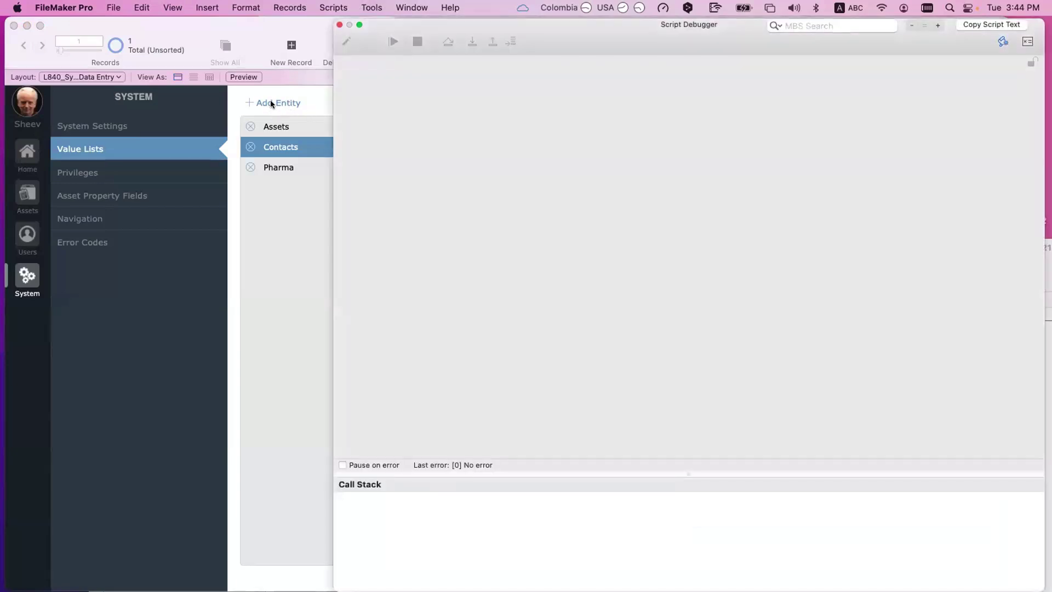
{"action": "left_click", "coordinate": [270, 101]}
{"action": "left_click", "coordinate": [471, 42]}
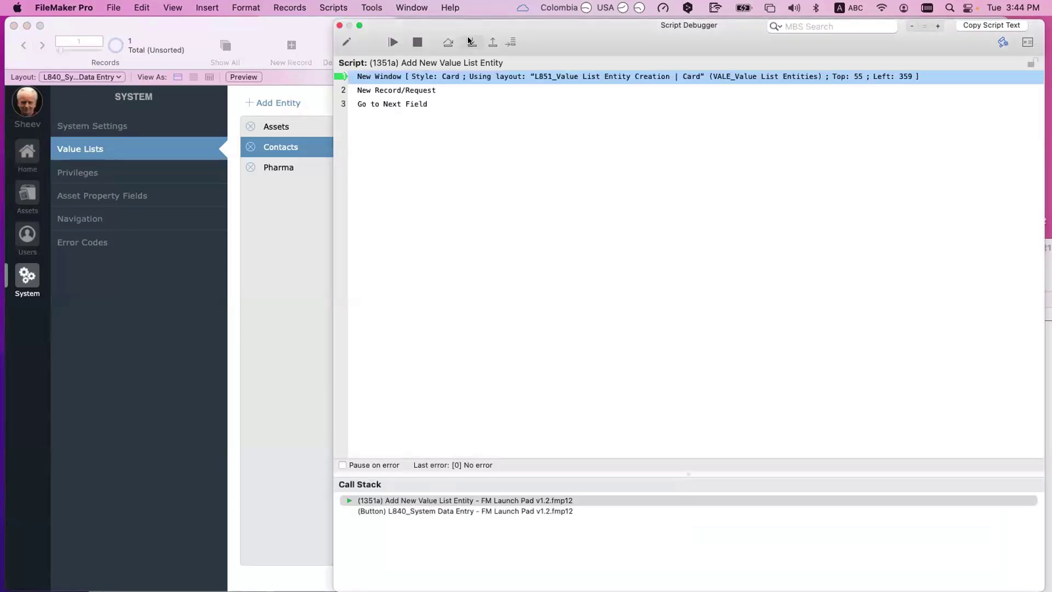
{"action": "left_click", "coordinate": [470, 40]}
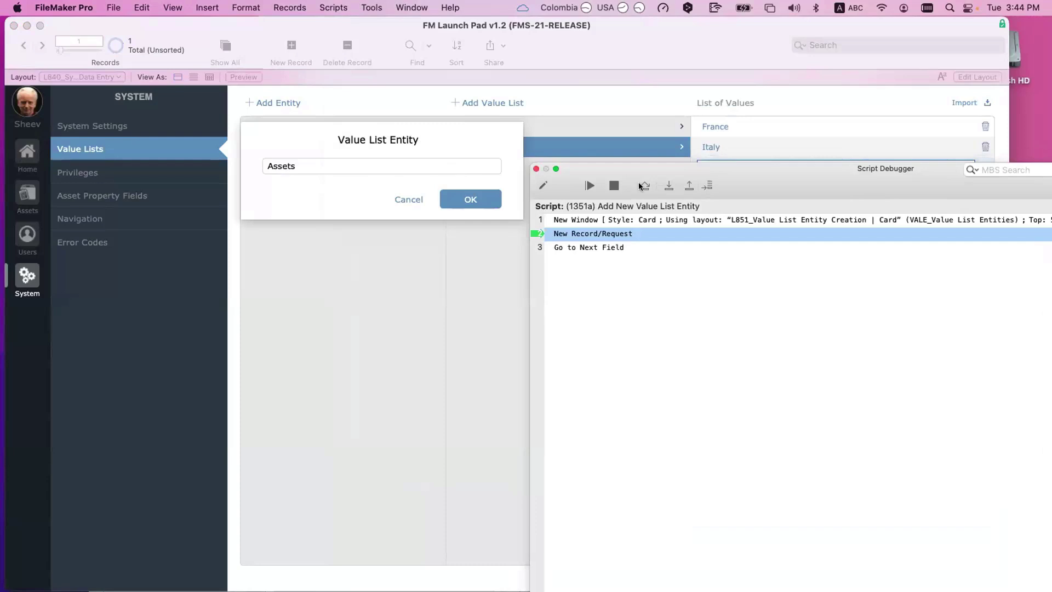
{"action": "left_click", "coordinate": [668, 186]}
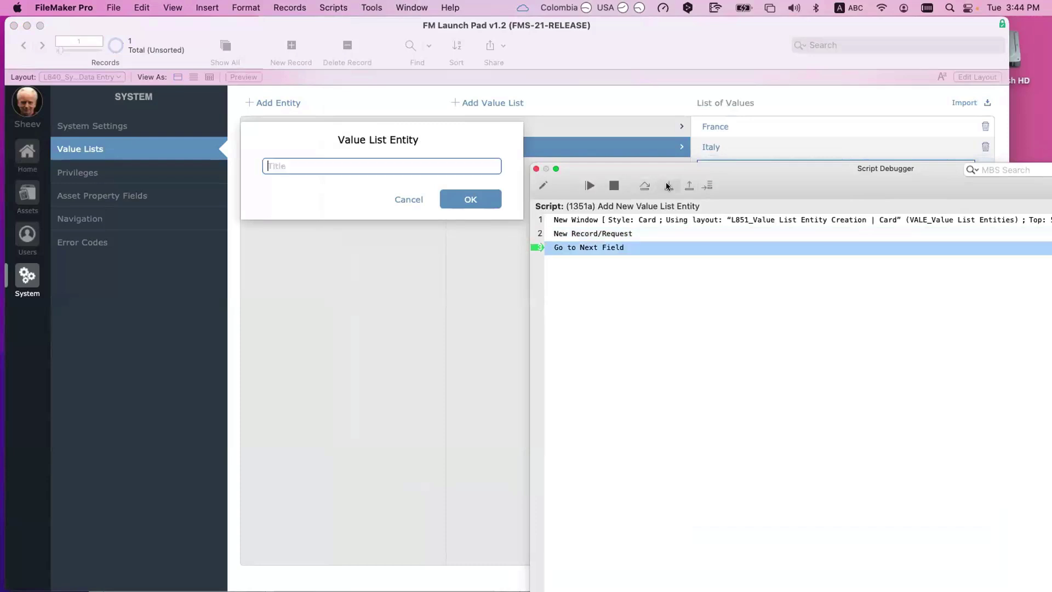
{"action": "left_click", "coordinate": [668, 186]}
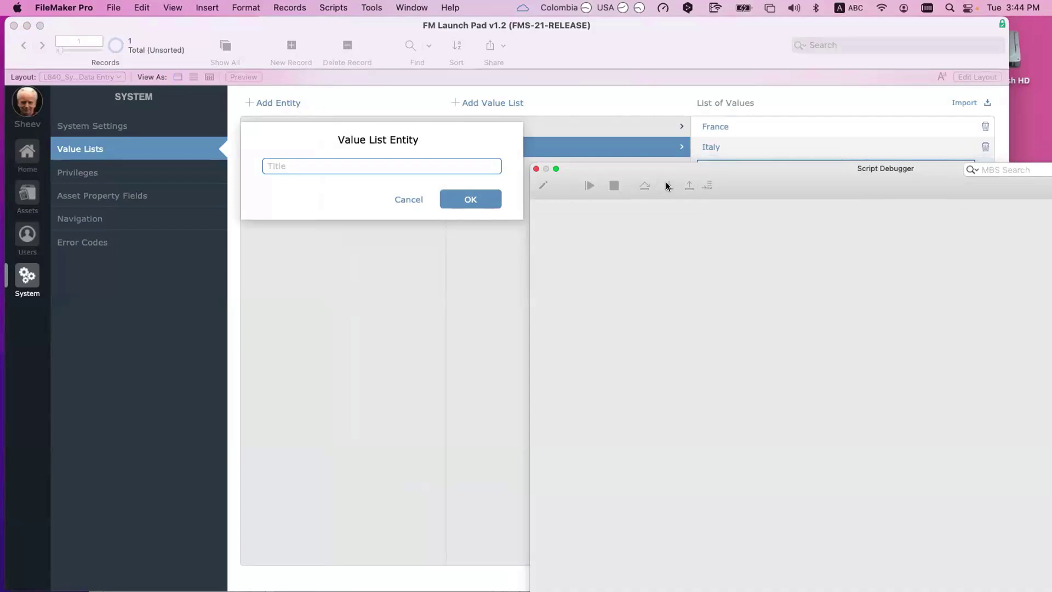
Create the new value list entity with the title Test, without the debugger running.
{"action": "left_click", "coordinate": [291, 165]}
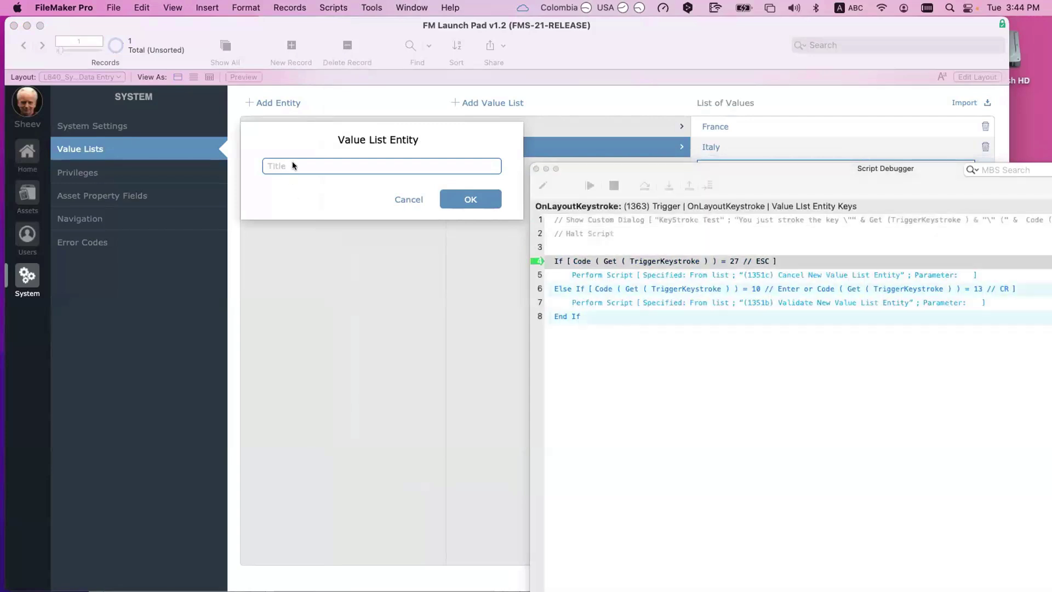
{"action": "type", "text": "Te"}
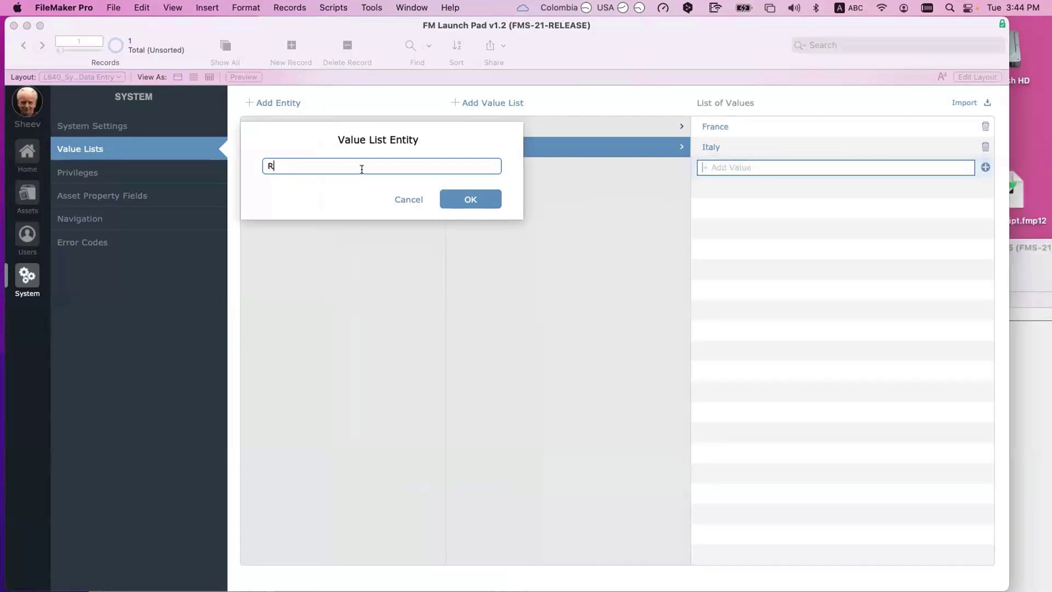
{"action": "key", "text": "BackSpace"}
{"action": "type", "text": "est"}
{"action": "left_click", "coordinate": [471, 198]}
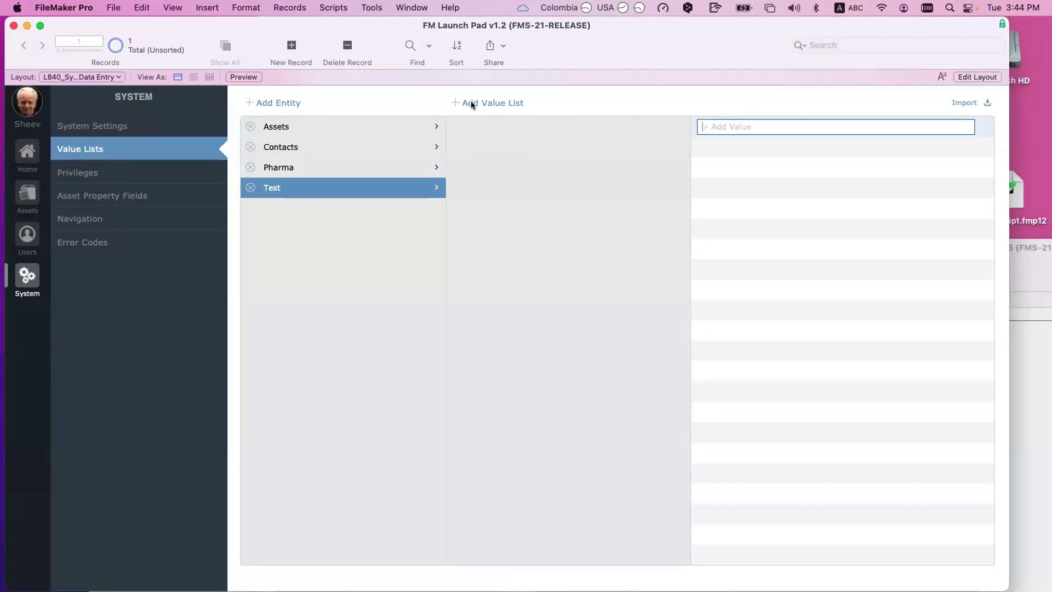
Add a value list named Test 1 to the Test entity.
{"action": "left_click", "coordinate": [499, 103]}
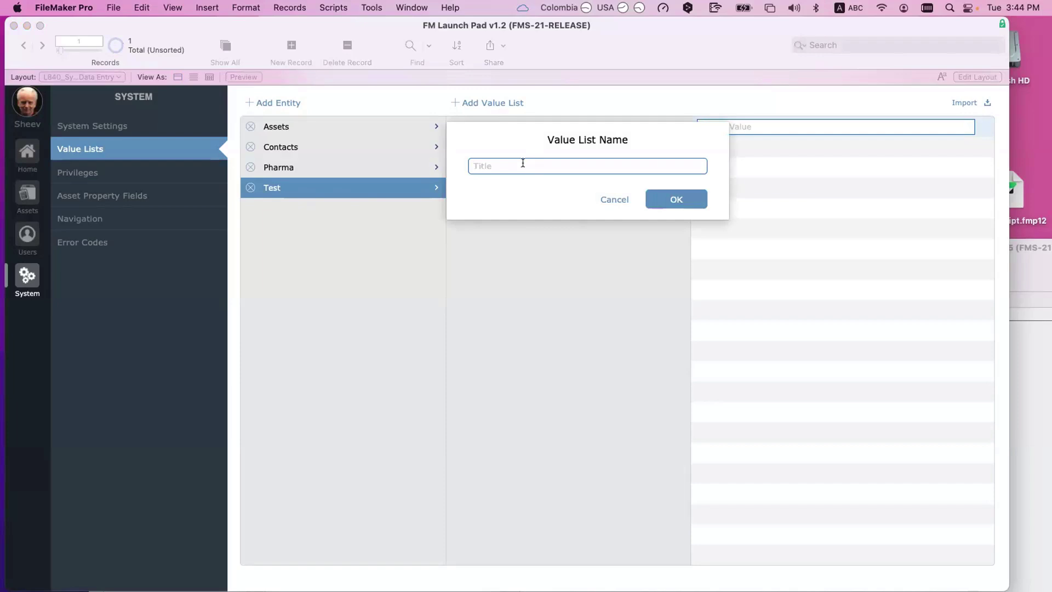
{"action": "type", "text": "Test 1"}
{"action": "left_click", "coordinate": [677, 200]}
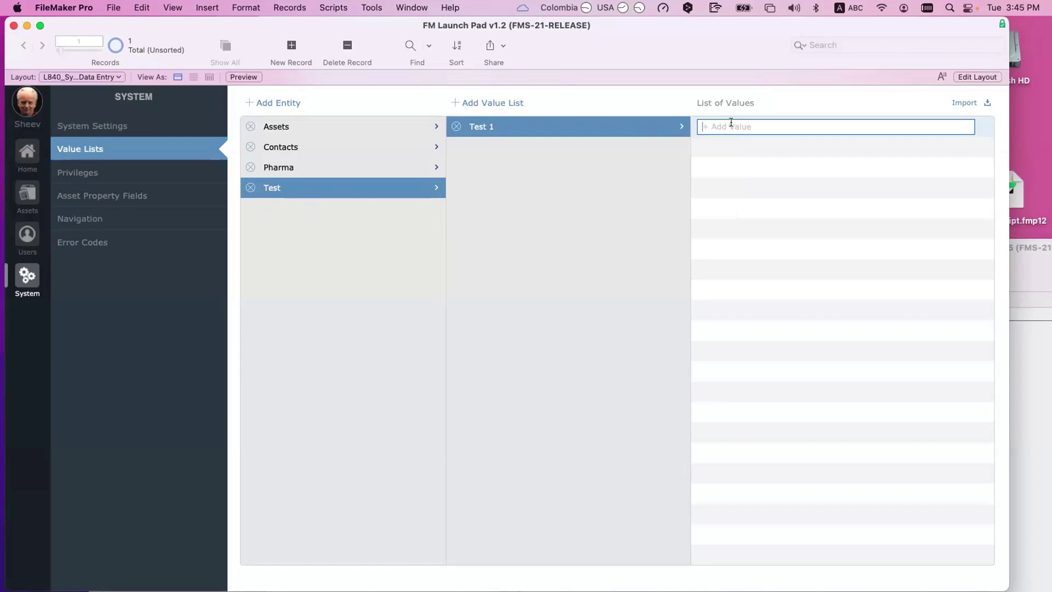
Add the values Test A and Test B to the Test 1 value list.
{"action": "type", "text": "Test 2"}
{"action": "key", "text": "Return"}
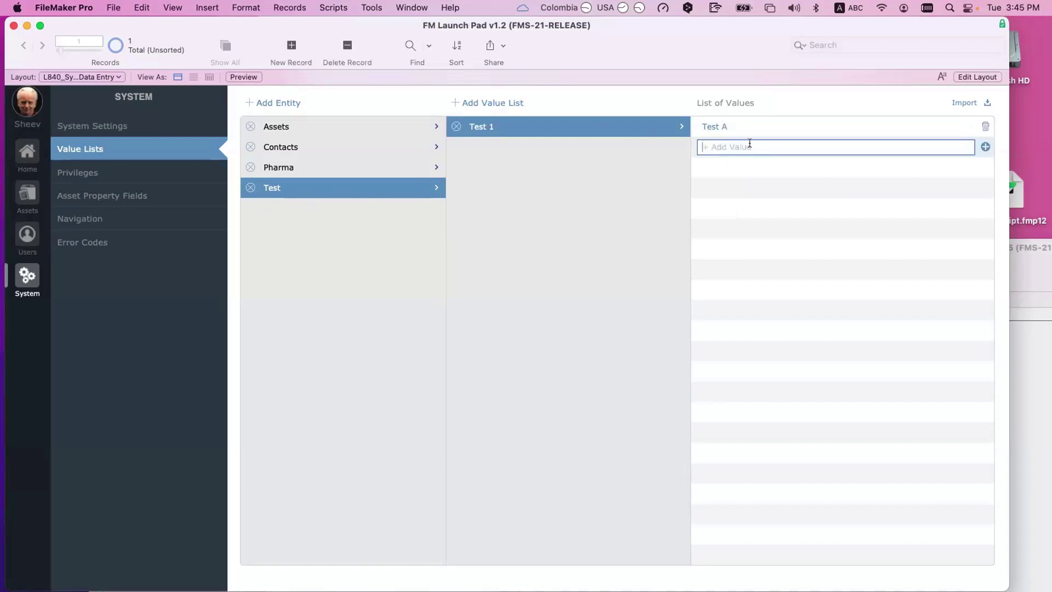
{"action": "type", "text": "Test B"}
{"action": "key", "text": "Return"}
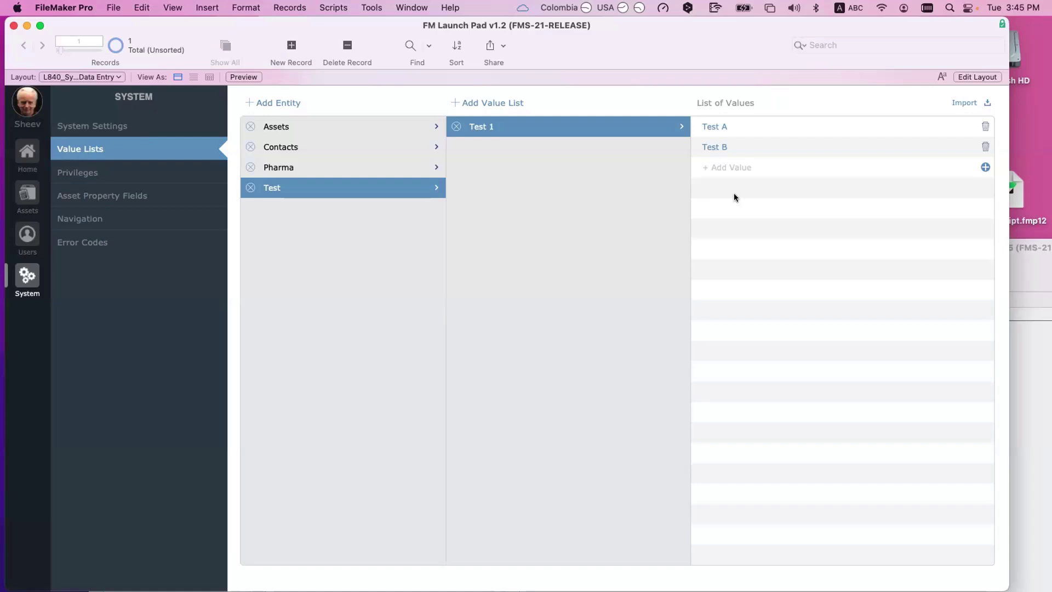
Review the value lists belonging to the Pharma, Contacts and Assets entities.
{"action": "left_click", "coordinate": [354, 168]}
{"action": "left_click", "coordinate": [365, 197]}
{"action": "left_click", "coordinate": [364, 169]}
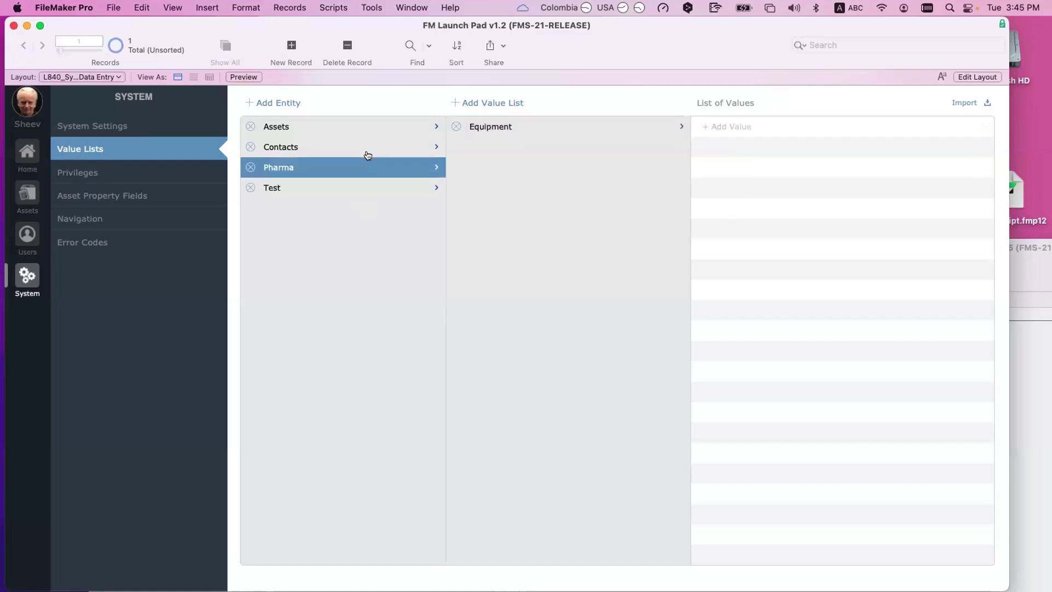
{"action": "left_click", "coordinate": [365, 153]}
{"action": "left_click", "coordinate": [367, 131]}
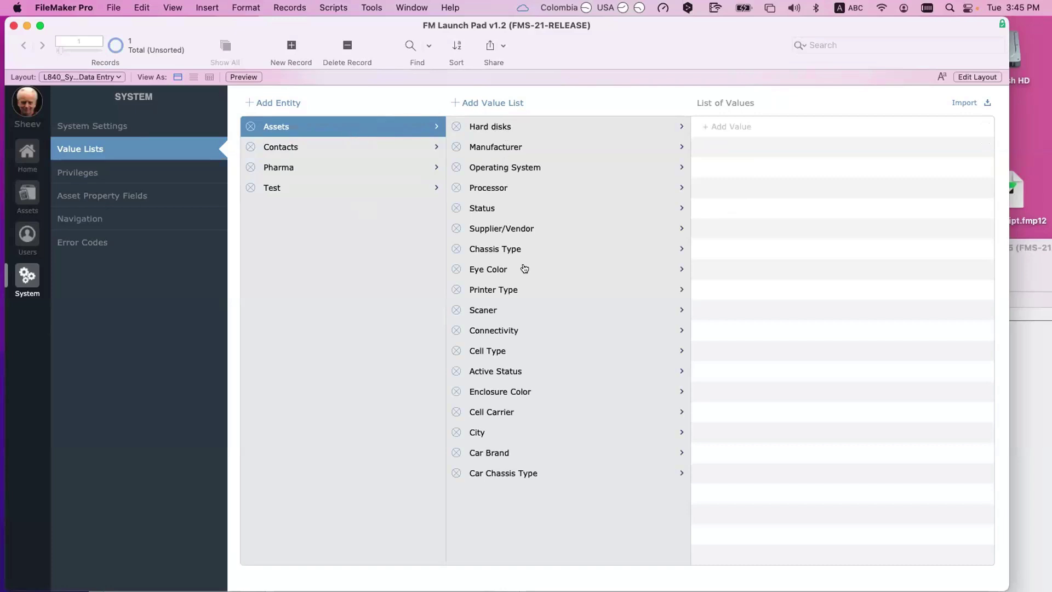
Arrange the value list table windows for comparison and show all records of the VAL_Value Lists table.
{"action": "left_click", "coordinate": [1035, 375]}
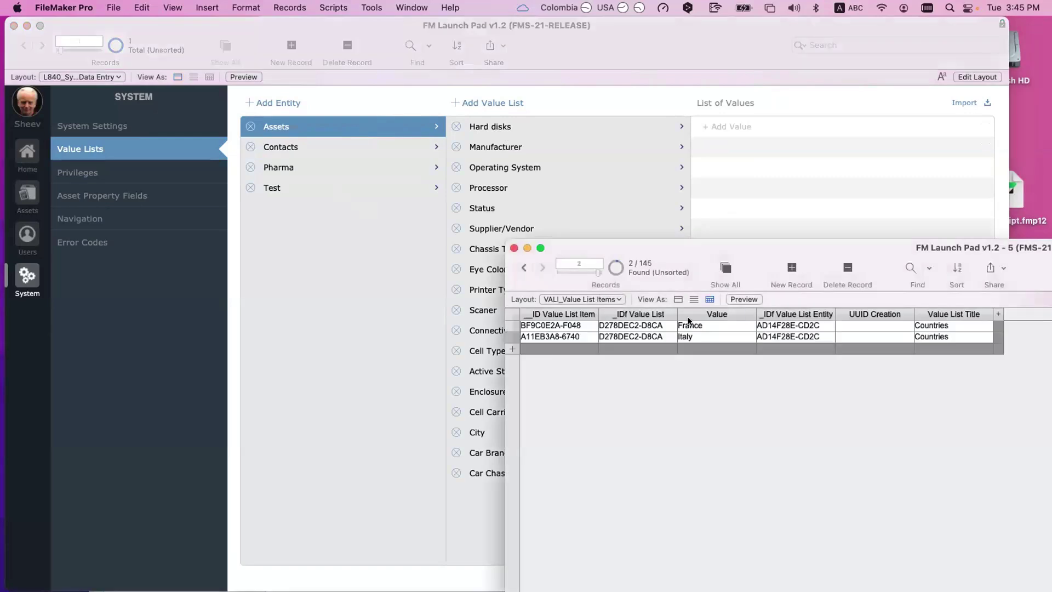
{"action": "left_click", "coordinate": [571, 296]}
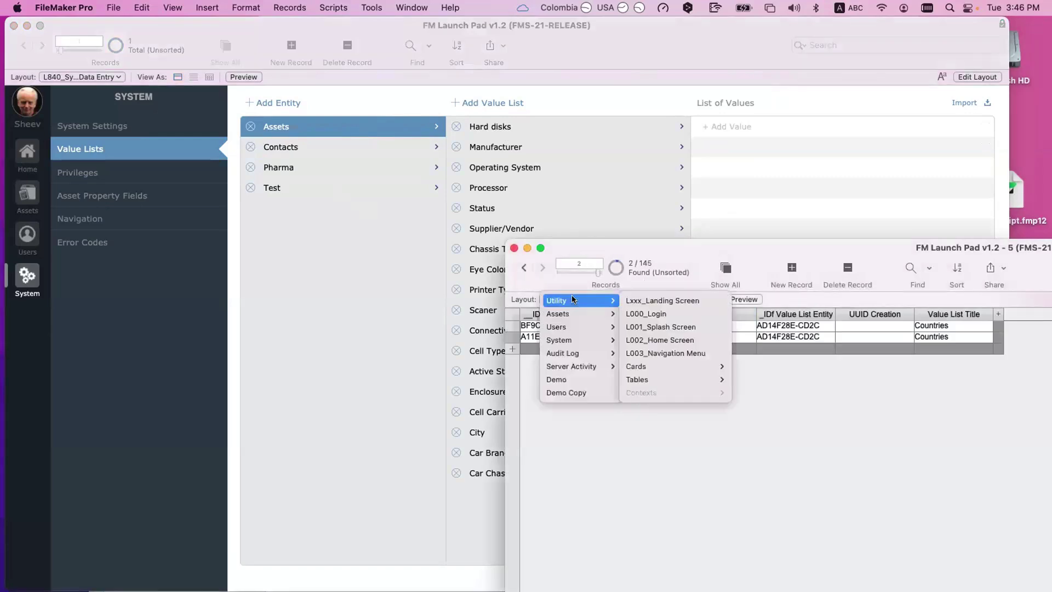
{"action": "left_click", "coordinate": [571, 253]}
{"action": "left_click_drag", "start_coordinate": [423, 42], "coordinate": [391, 490]}
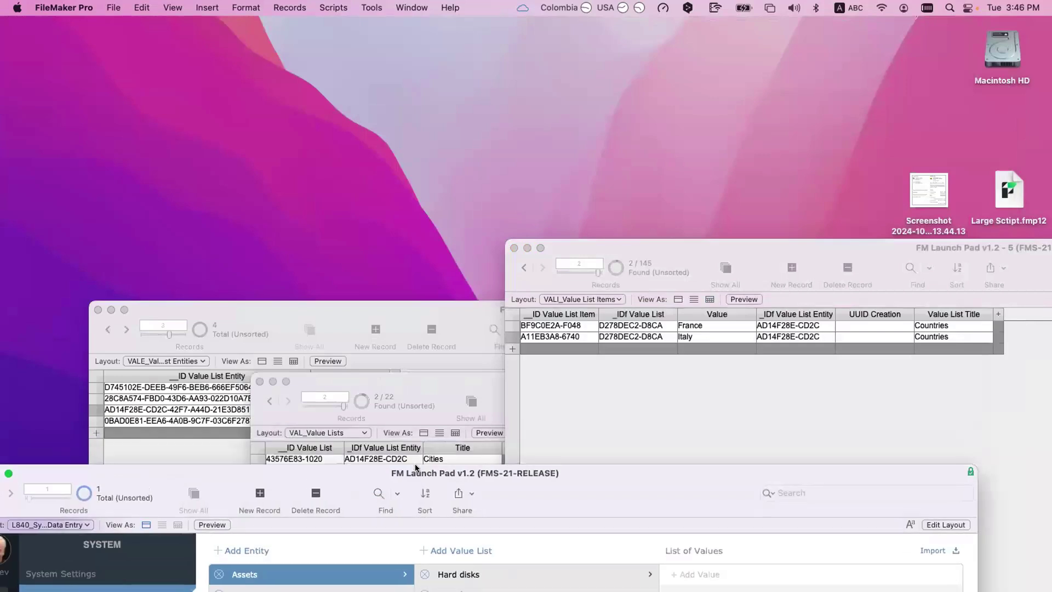
{"action": "left_click", "coordinate": [401, 375]}
{"action": "left_click_drag", "start_coordinate": [402, 375], "coordinate": [616, 204]}
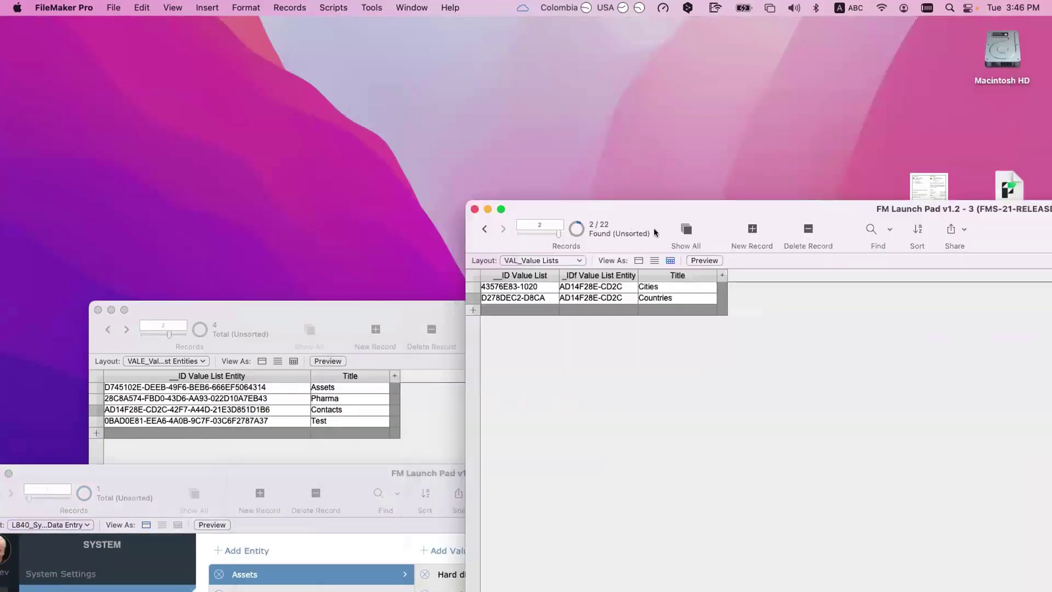
{"action": "left_click", "coordinate": [685, 231]}
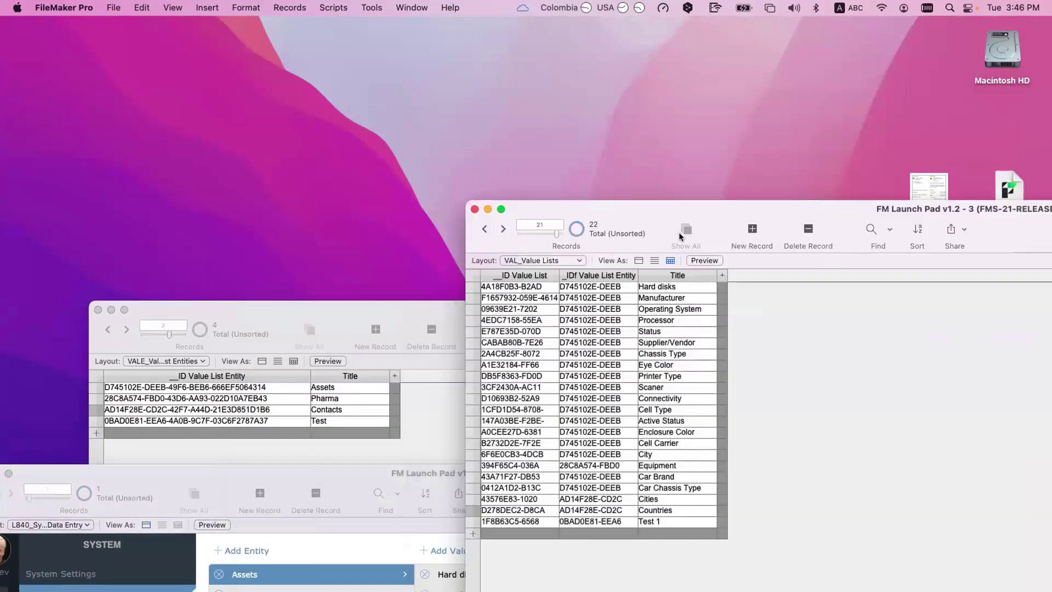
Compare the Assets value lists with the table, and find the VAL_Value Lists records with the Assets entity's _IDf Value List Entity.
{"action": "left_click_drag", "start_coordinate": [359, 470], "coordinate": [386, 273]}
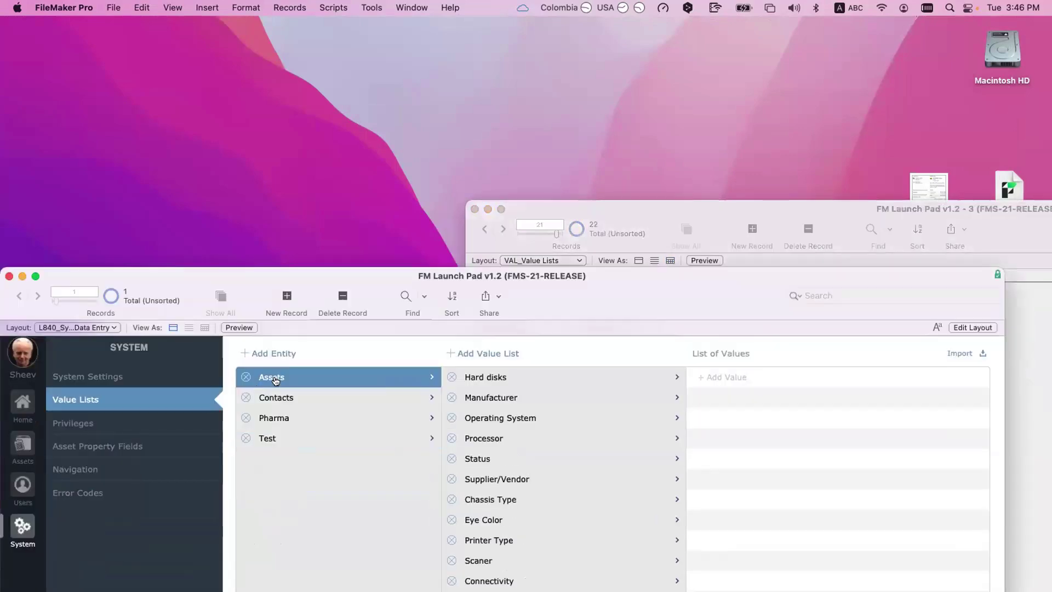
{"action": "left_click_drag", "start_coordinate": [520, 287], "coordinate": [545, 475]}
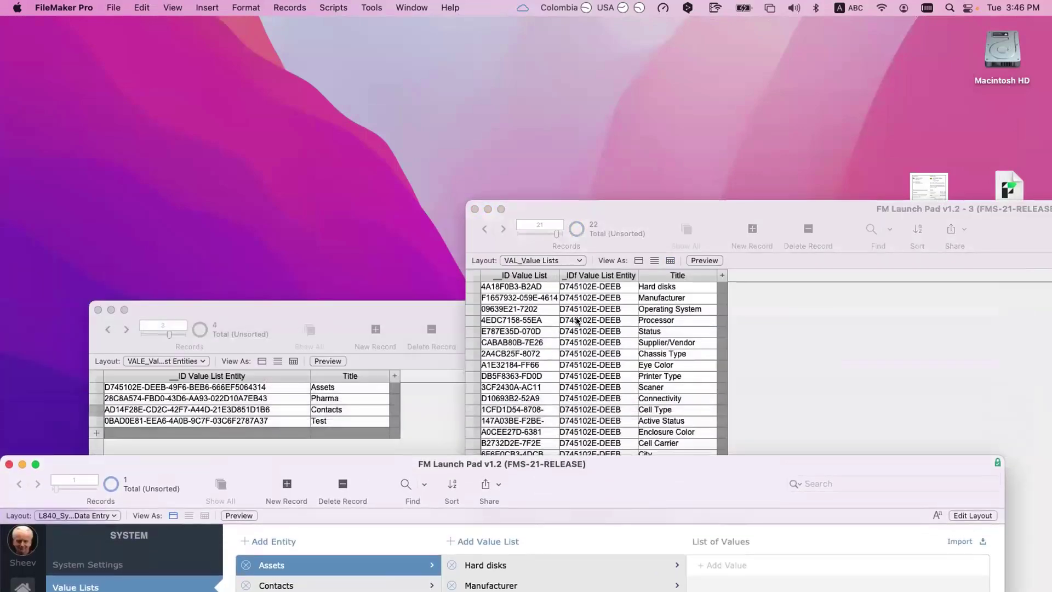
{"action": "left_click", "coordinate": [590, 308]}
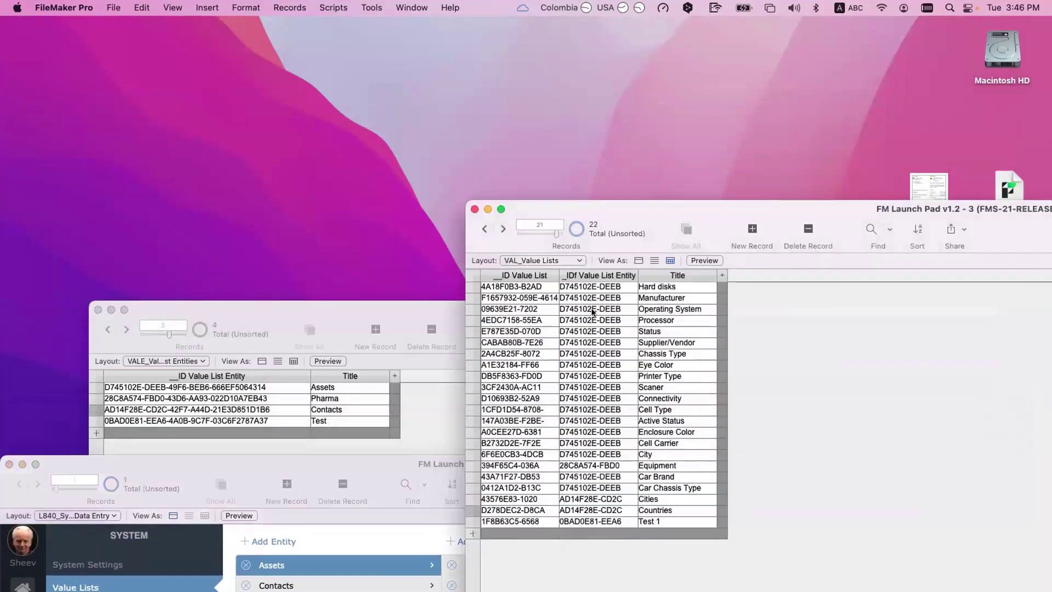
{"action": "right_click", "coordinate": [591, 344]}
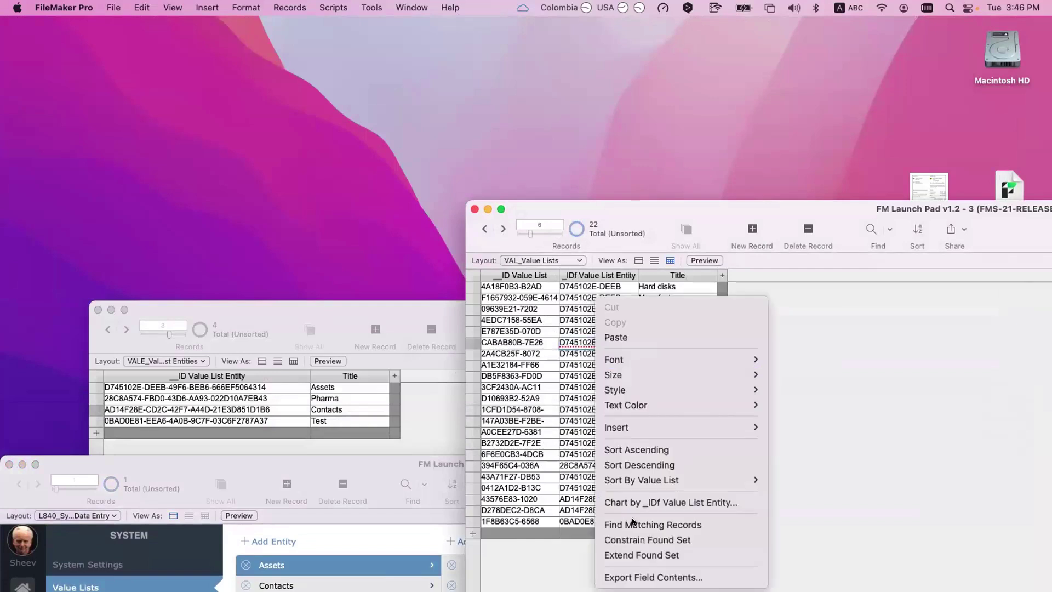
{"action": "left_click", "coordinate": [633, 525]}
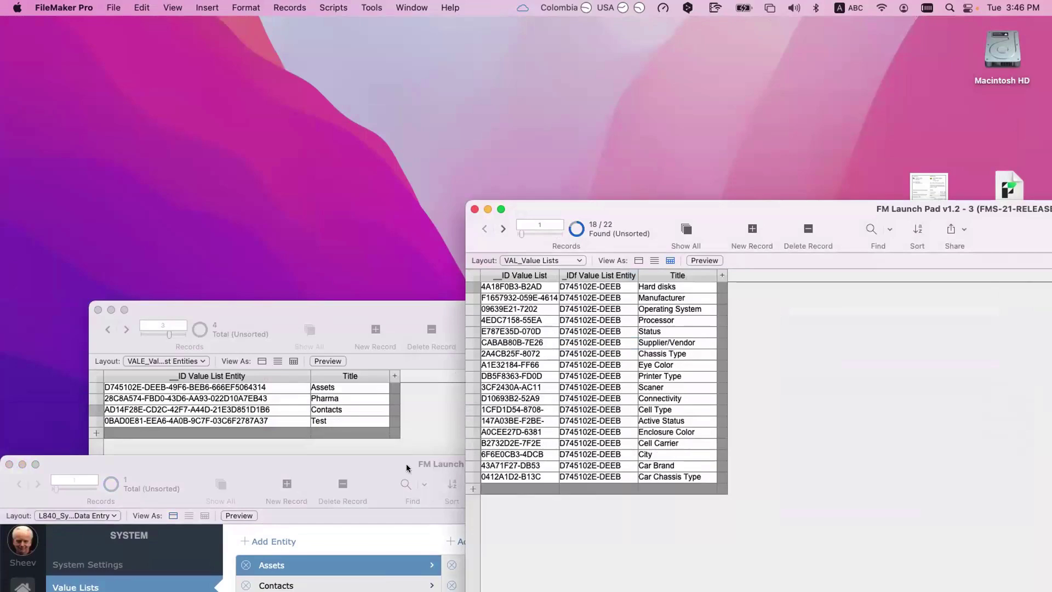
Review the value lists of the Pharma and Contacts entities, and the values in the Contacts lists Cities and Countries.
{"action": "left_click_drag", "start_coordinate": [406, 464], "coordinate": [425, 246]}
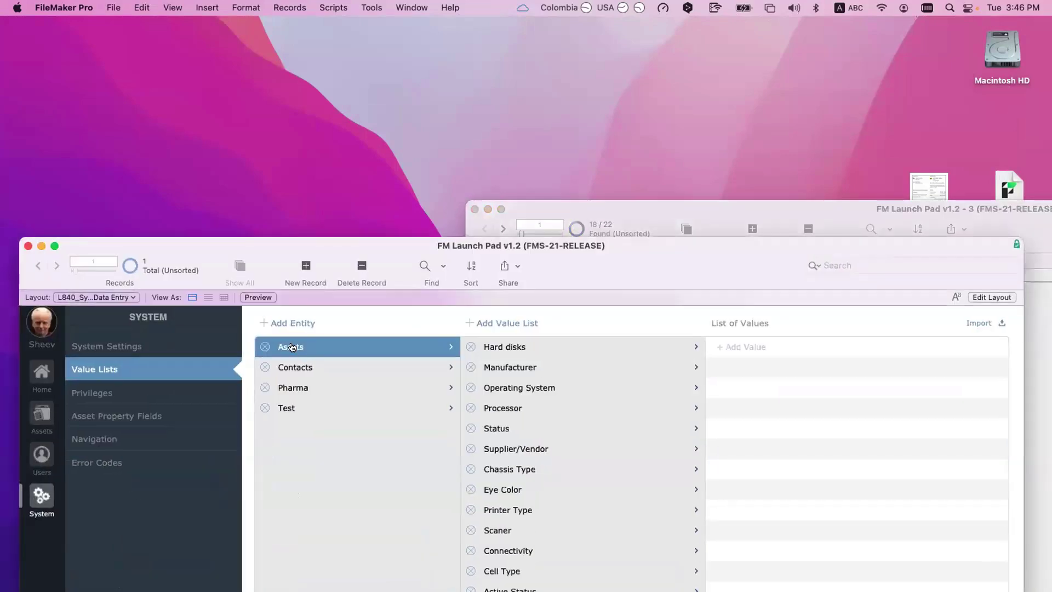
{"action": "left_click", "coordinate": [310, 372]}
{"action": "left_click", "coordinate": [307, 385]}
{"action": "left_click", "coordinate": [312, 406]}
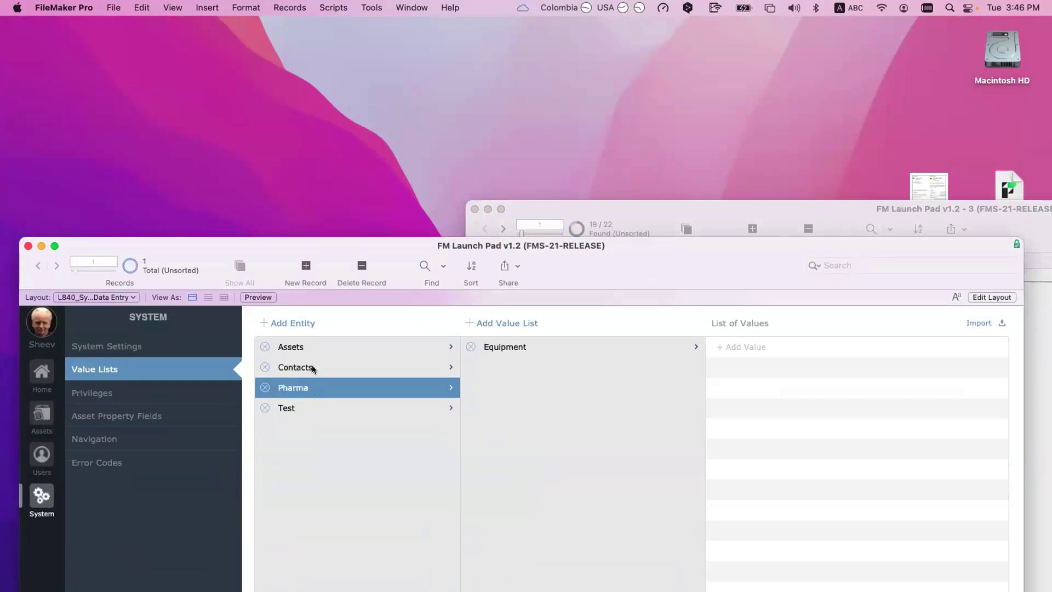
{"action": "left_click", "coordinate": [312, 368]}
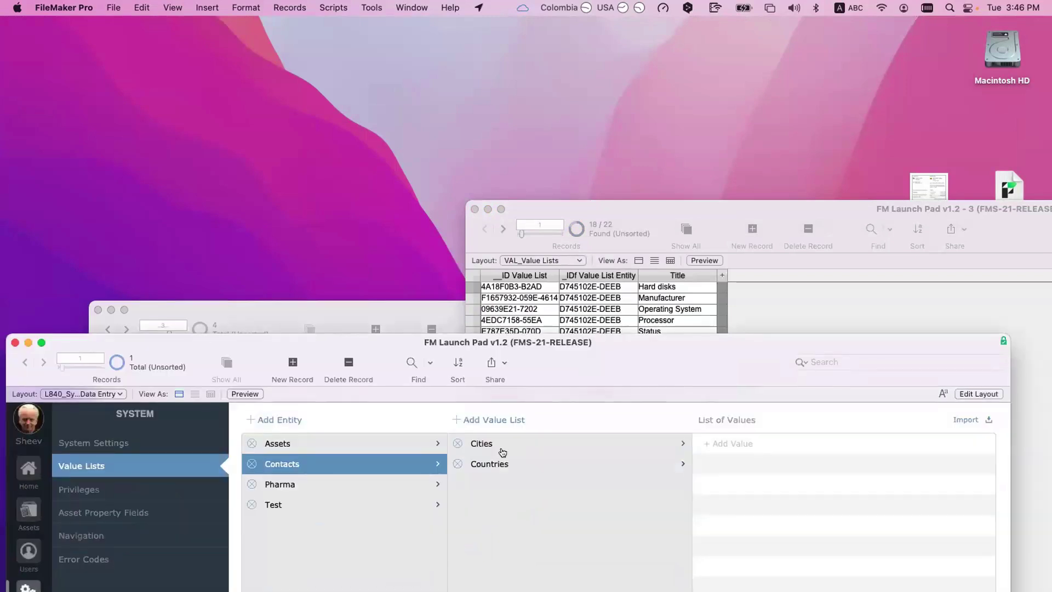
{"action": "left_click", "coordinate": [505, 445]}
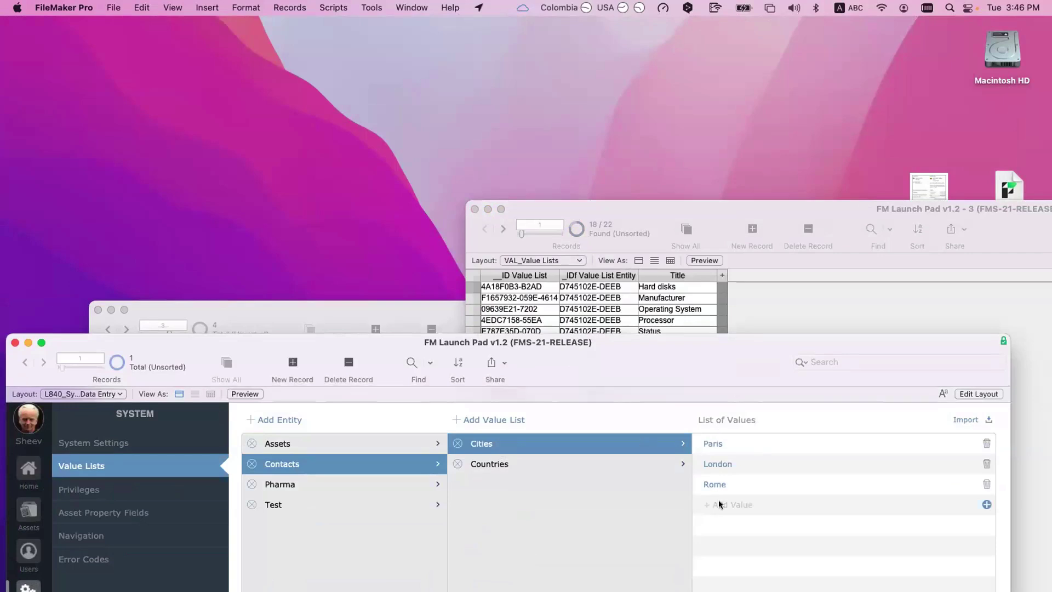
{"action": "left_click", "coordinate": [491, 465]}
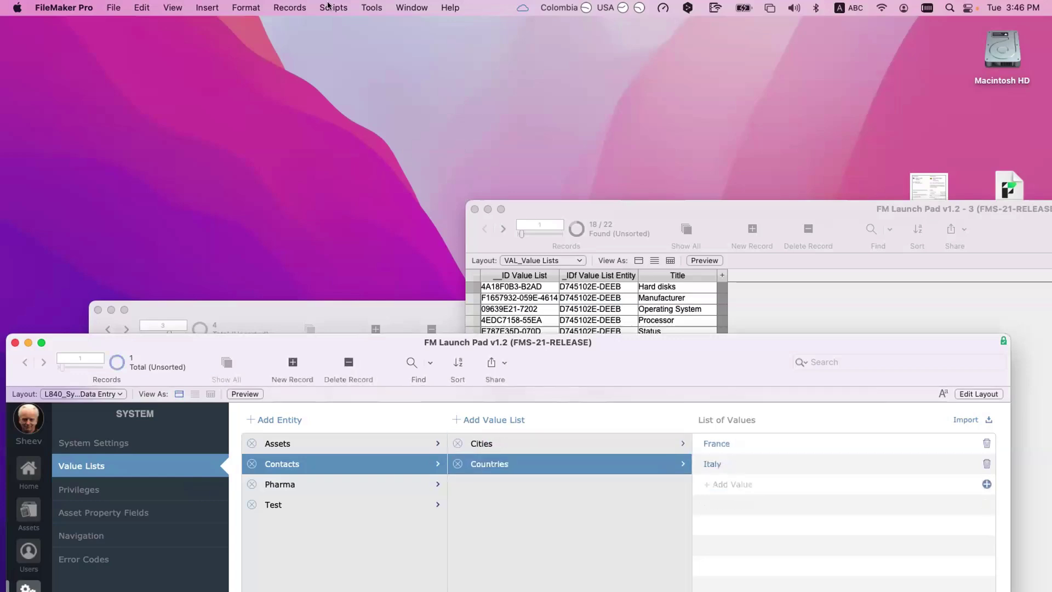
Open the Script Debugger, select the Contacts list Cities, and step through the Select Item Double Click script to its Pause/Resume Script step.
{"action": "left_click", "coordinate": [363, 10]}
{"action": "key", "text": "Return"}
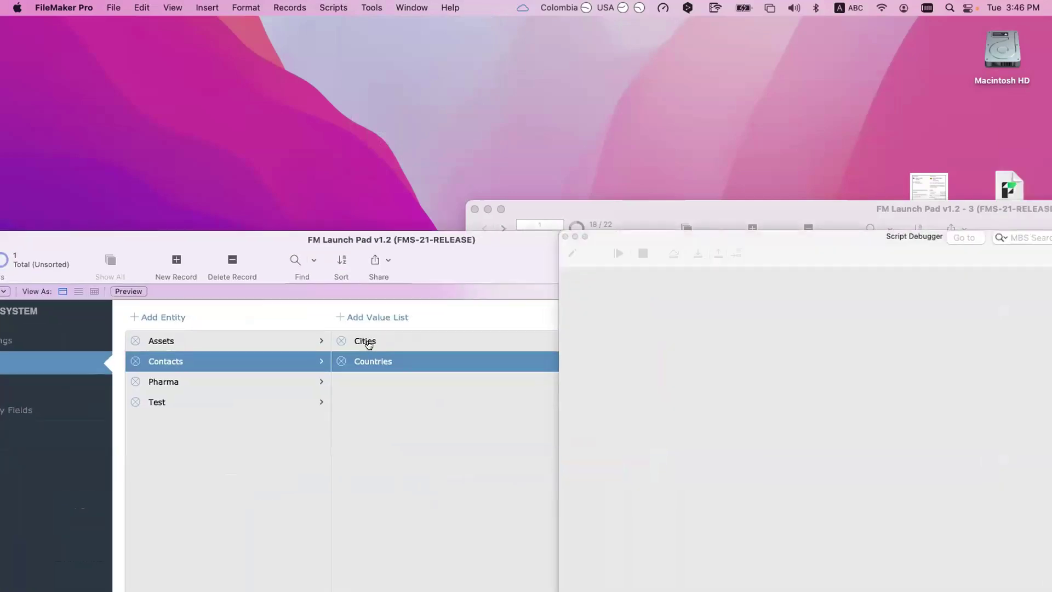
{"action": "double_click", "coordinate": [367, 341]}
{"action": "left_click", "coordinate": [693, 252]}
{"action": "left_click", "coordinate": [693, 253]}
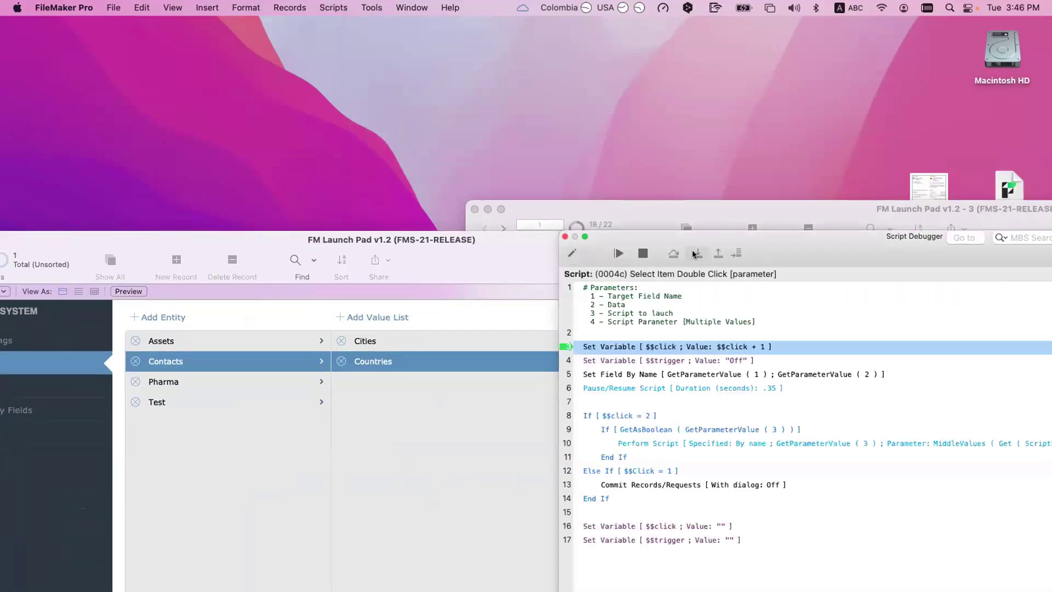
{"action": "left_click", "coordinate": [693, 253]}
{"action": "left_click", "coordinate": [694, 253]}
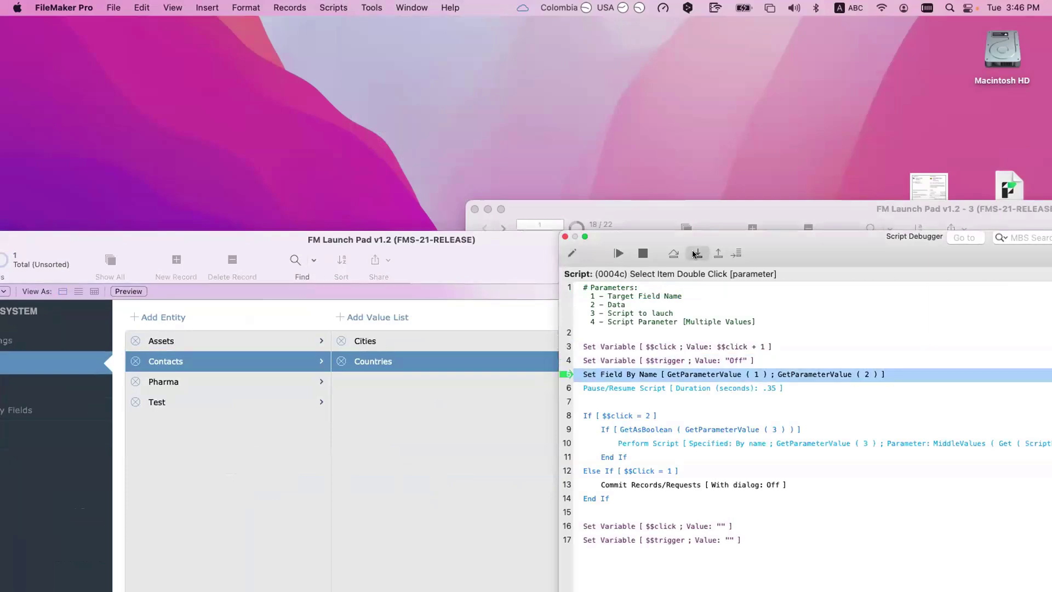
{"action": "left_click", "coordinate": [693, 253]}
Open the Data Viewer from the debugger, examine the watched expressions and the current script's variables, and close the viewer.
{"action": "left_click_drag", "start_coordinate": [727, 252], "coordinate": [391, 234]}
{"action": "left_click", "coordinate": [877, 238]}
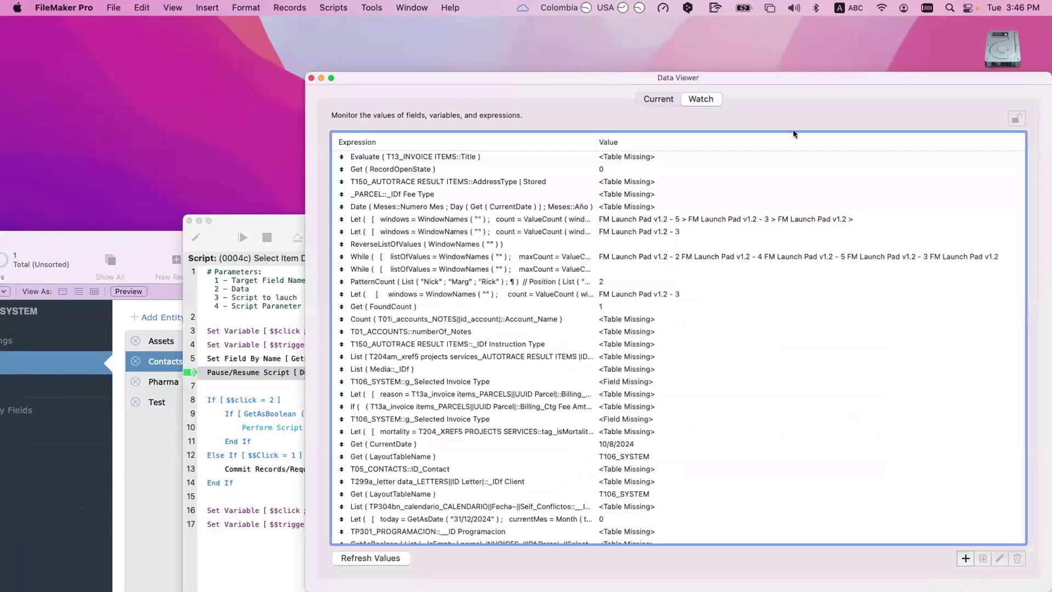
{"action": "scroll", "coordinate": [633, 301], "scroll_direction": "down", "scroll_amount": 10}
{"action": "scroll", "coordinate": [595, 349], "scroll_direction": "up", "scroll_amount": 10}
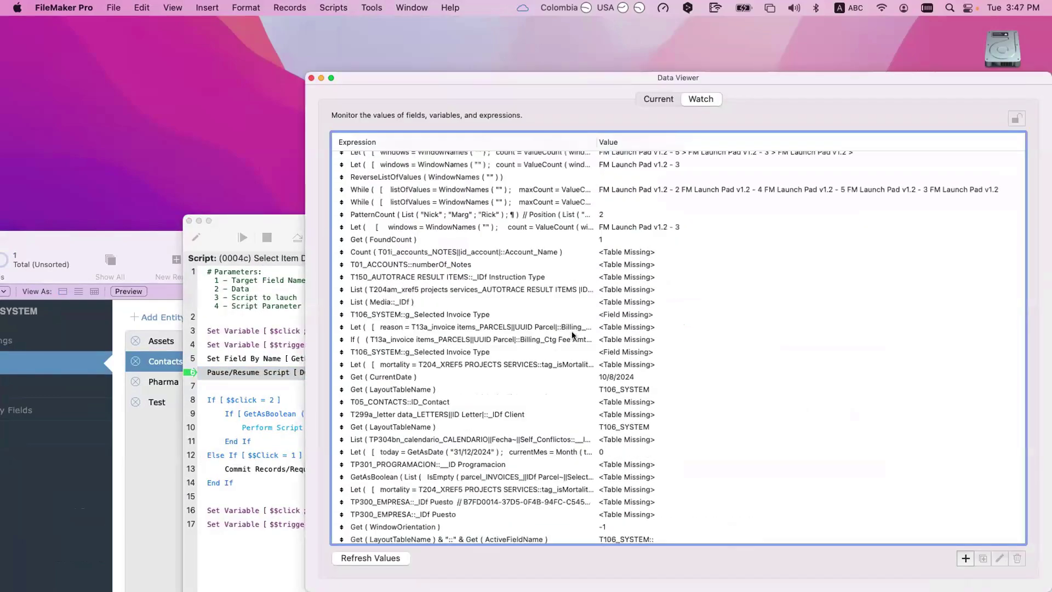
{"action": "left_click", "coordinate": [659, 99]}
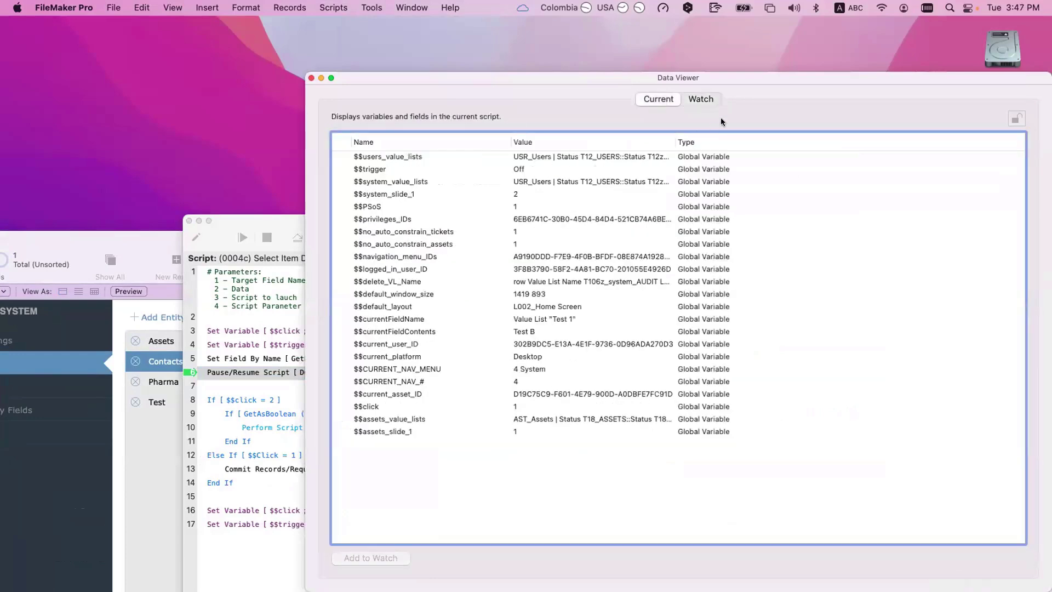
{"action": "left_click", "coordinate": [702, 100]}
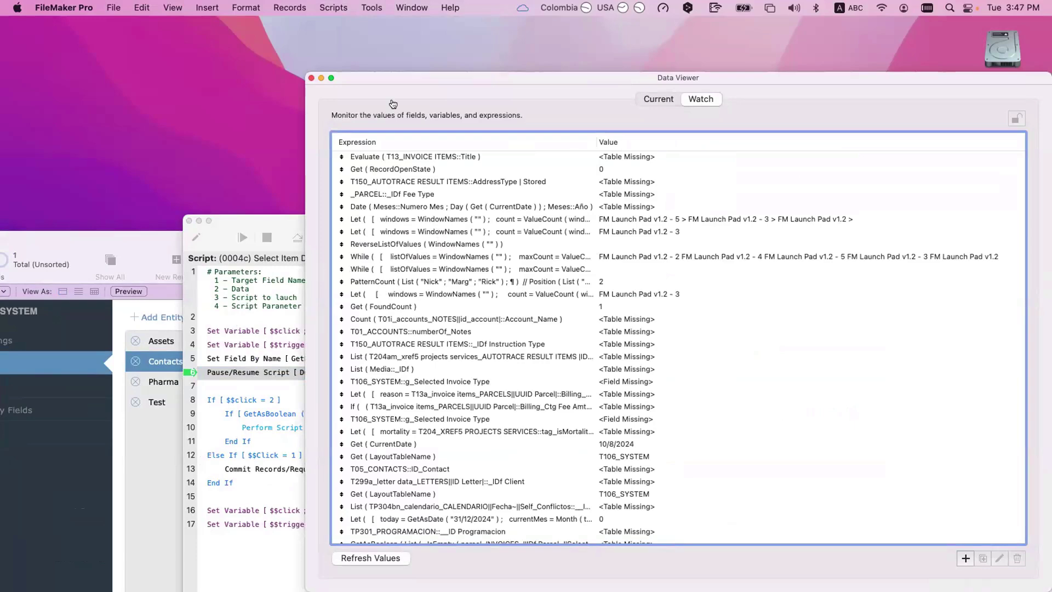
{"action": "left_click", "coordinate": [311, 78]}
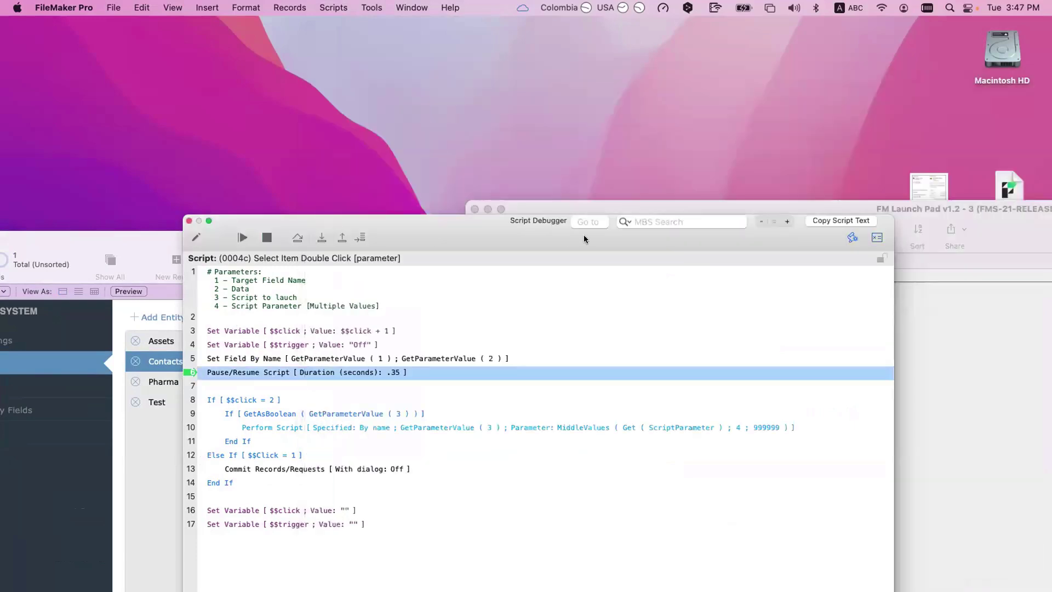
Run the rest of the Select Item Double Click script and close the Script Debugger.
{"action": "left_click_drag", "start_coordinate": [583, 220], "coordinate": [859, 234]}
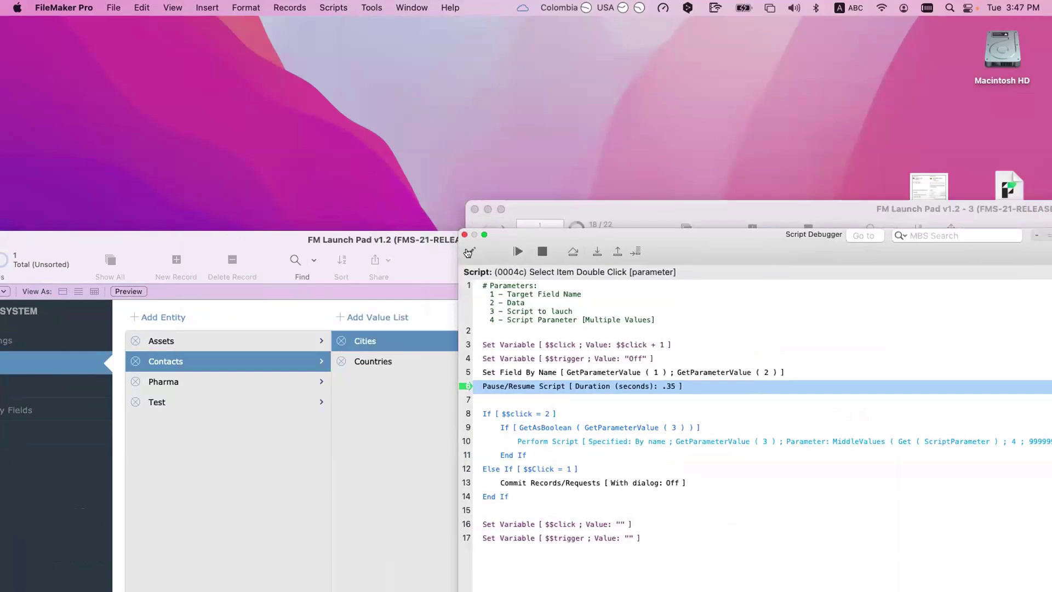
{"action": "left_click", "coordinate": [518, 250]}
{"action": "left_click", "coordinate": [464, 234]}
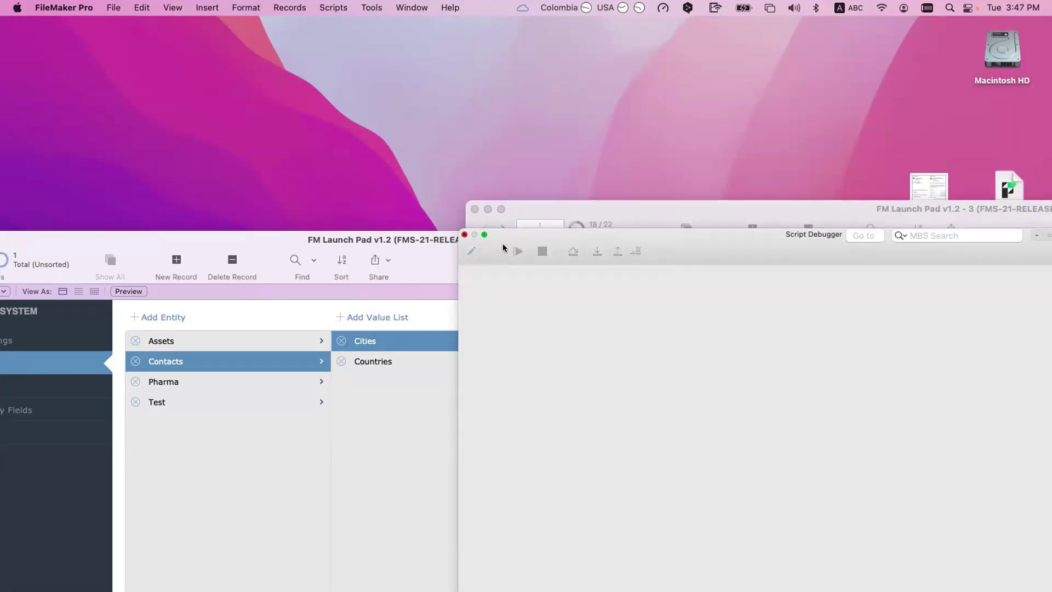
Switch between the Contacts lists Countries and Cities, ending on Countries, and reposition the value lists window.
{"action": "left_click", "coordinate": [397, 359]}
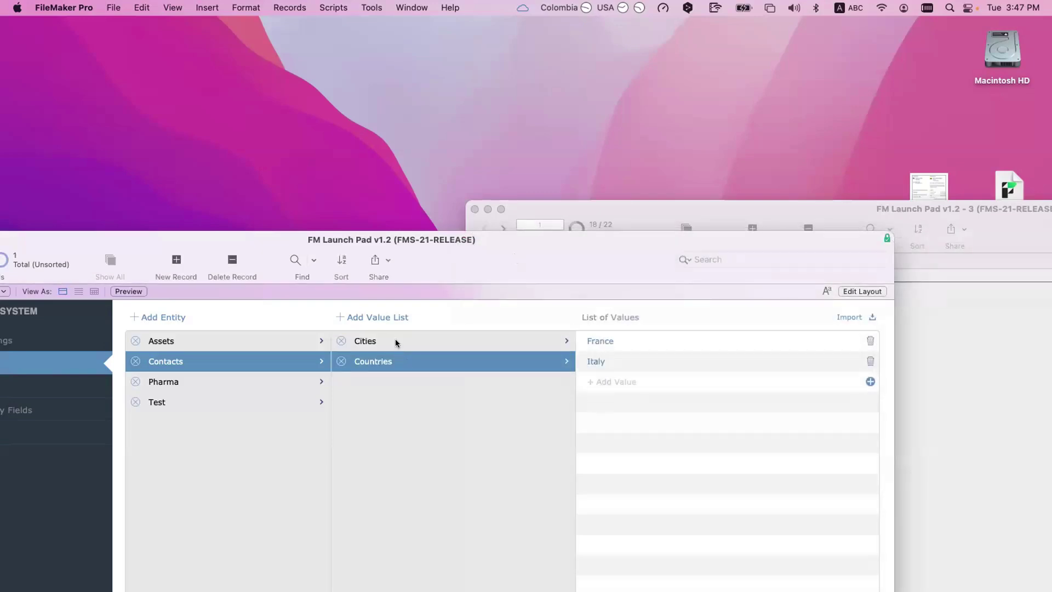
{"action": "left_click", "coordinate": [395, 340]}
{"action": "left_click", "coordinate": [395, 361]}
{"action": "left_click_drag", "start_coordinate": [456, 201], "coordinate": [470, 144]}
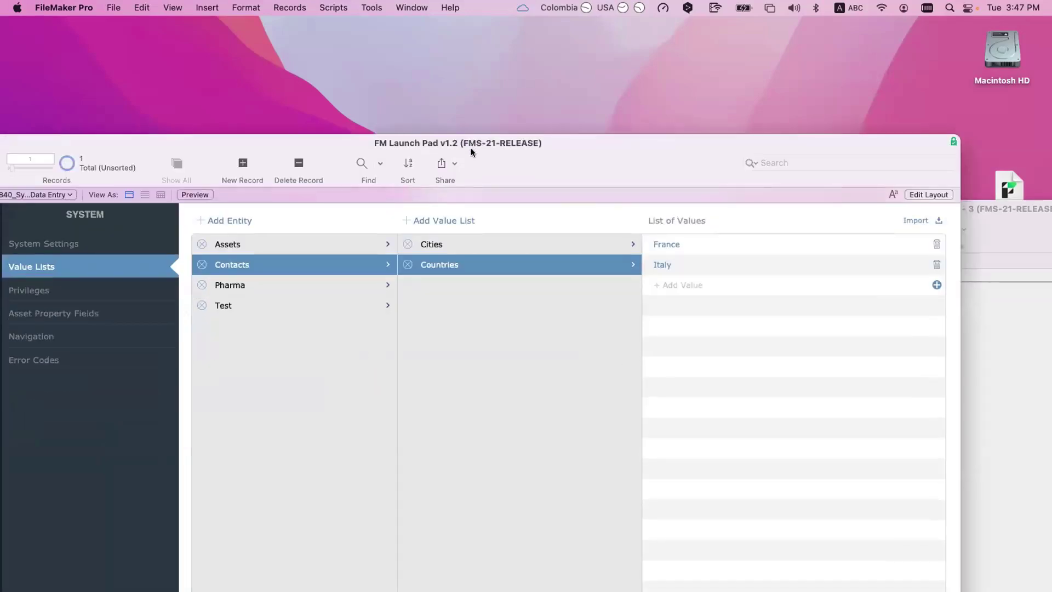
Open the database relationships graph and find the value list table occurrences linked to T106_SYSTEM.
{"action": "key", "text": "super+shift+d"}
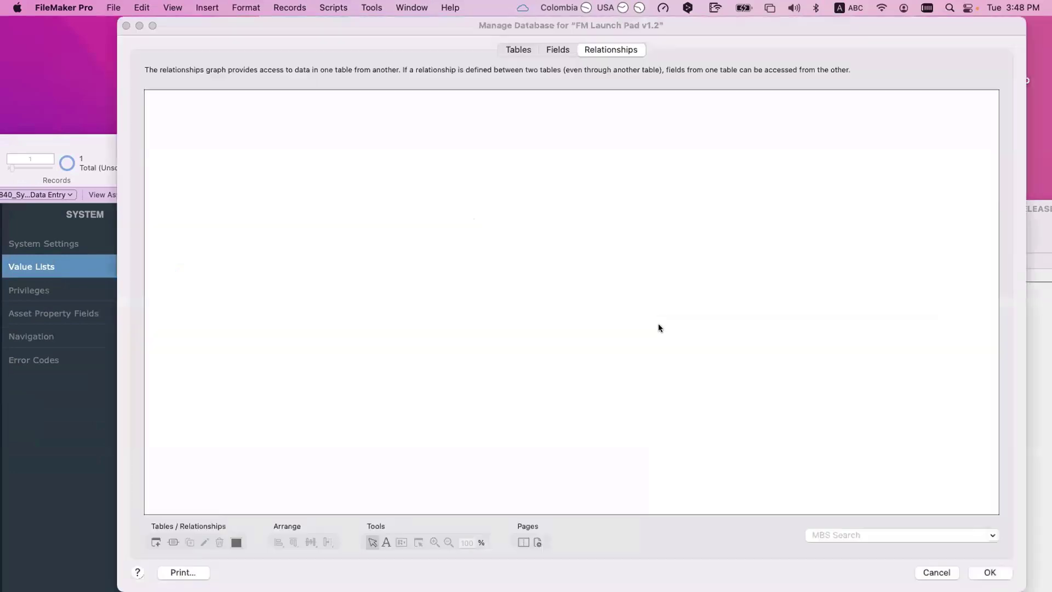
{"action": "scroll", "coordinate": [605, 347], "scroll_direction": "down", "scroll_amount": 5}
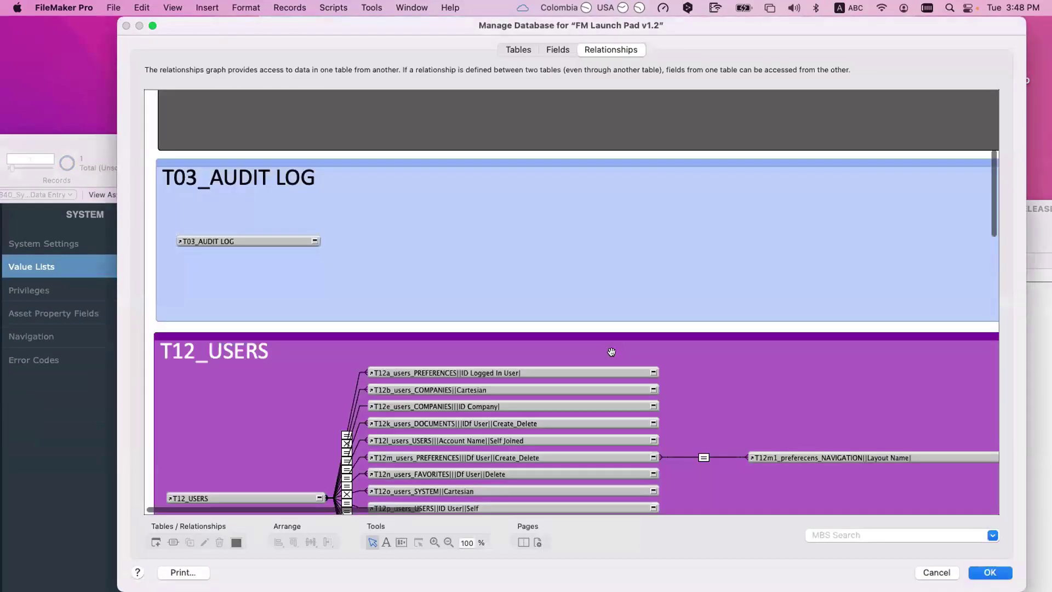
{"action": "scroll", "coordinate": [629, 326], "scroll_direction": "down", "scroll_amount": 10}
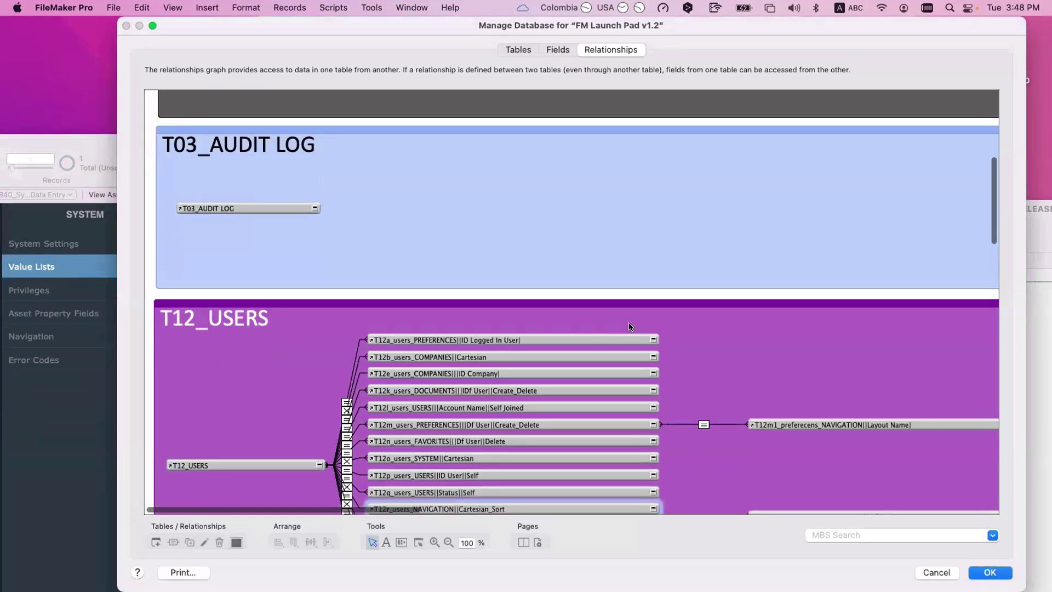
{"action": "scroll", "coordinate": [628, 327], "scroll_direction": "right", "scroll_amount": 5}
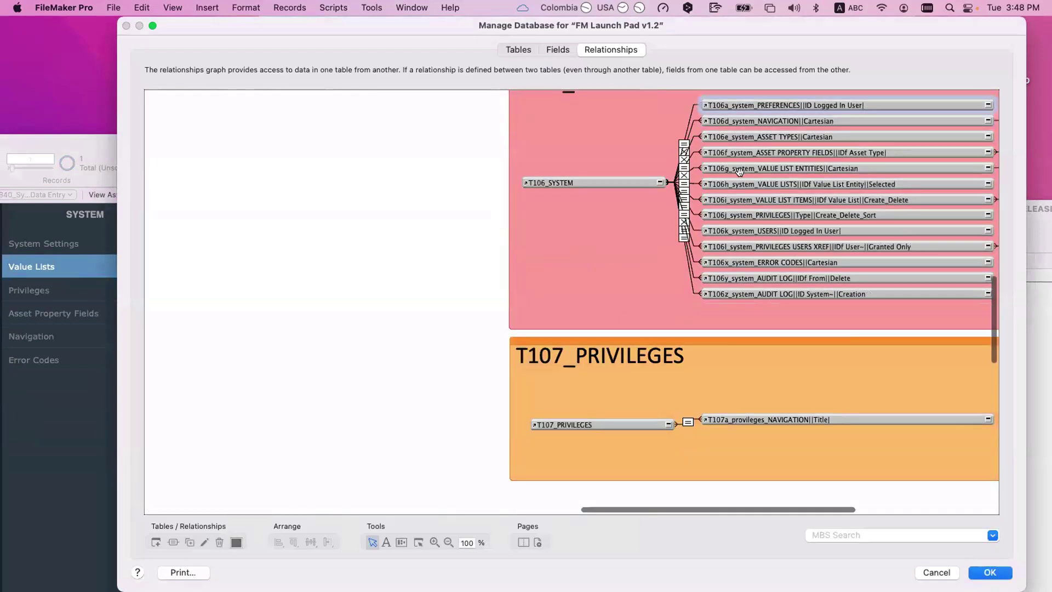
{"action": "scroll", "coordinate": [750, 175], "scroll_direction": "up", "scroll_amount": 2}
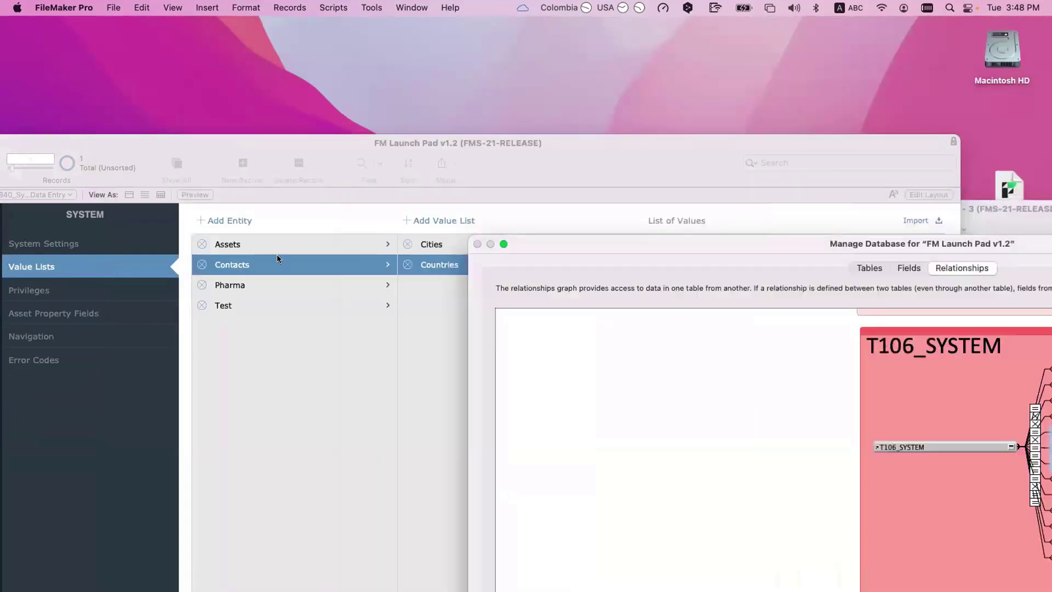
Expand the T106_SYSTEM table occurrence and examine its g_Selected Entity | Value List and g_Selected Title | Value List fields.
{"action": "left_click_drag", "start_coordinate": [637, 245], "coordinate": [326, 199]}
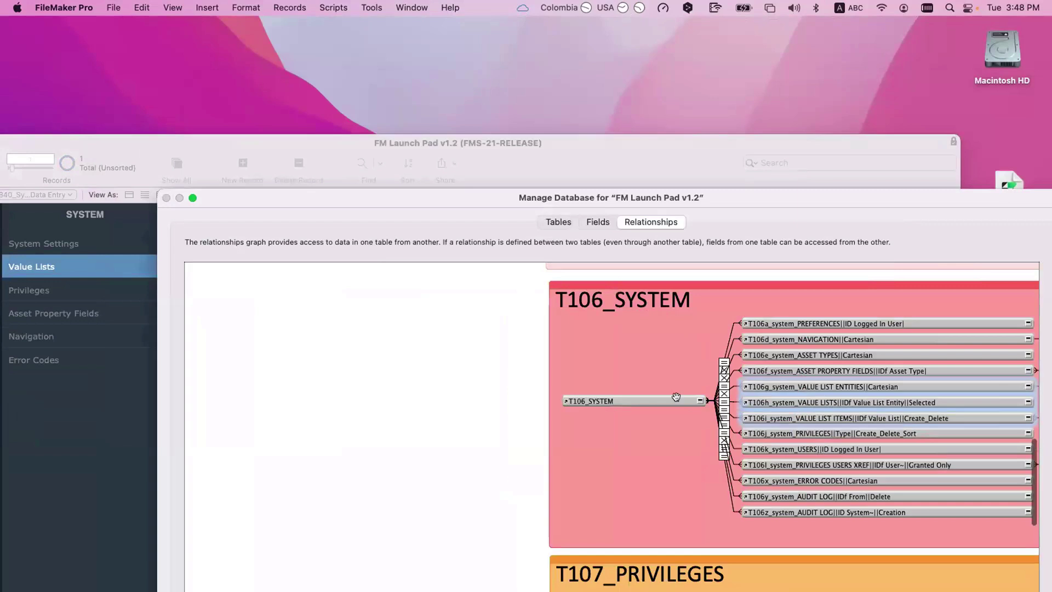
{"action": "left_click", "coordinate": [636, 396]}
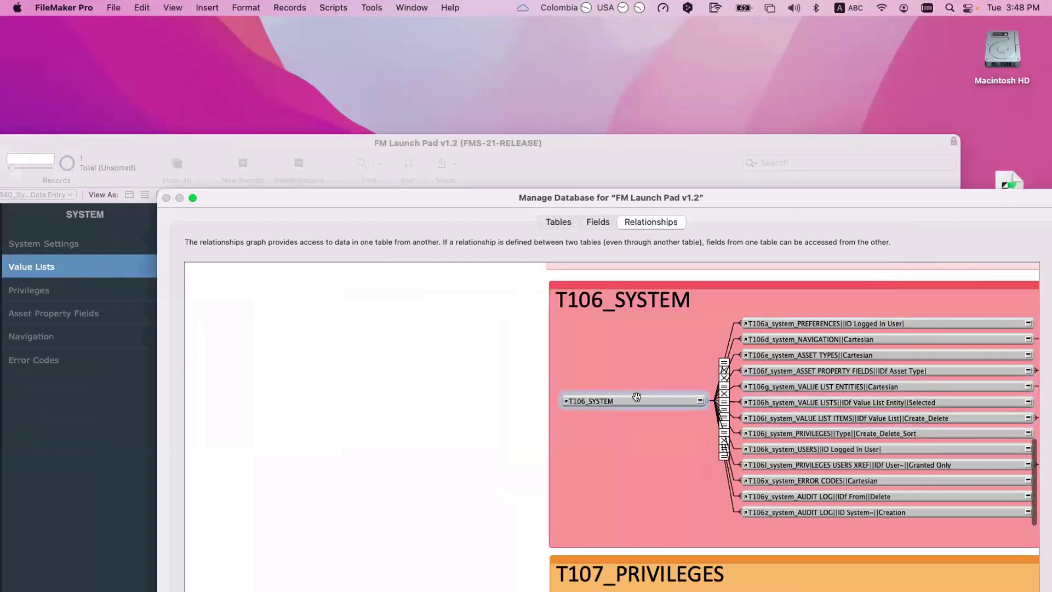
{"action": "left_click", "coordinate": [699, 400]}
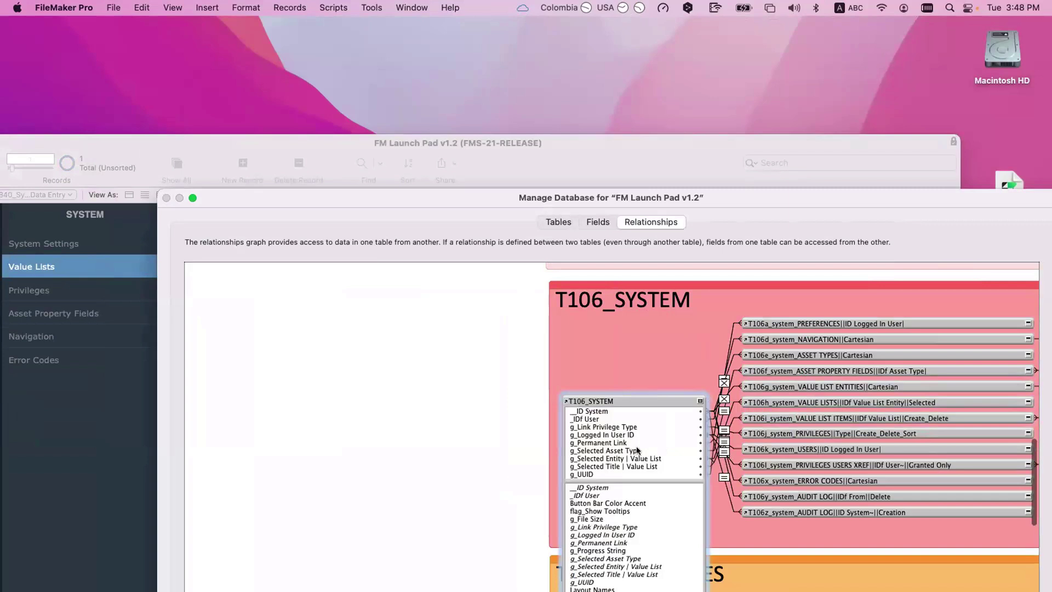
{"action": "left_click", "coordinate": [624, 459]}
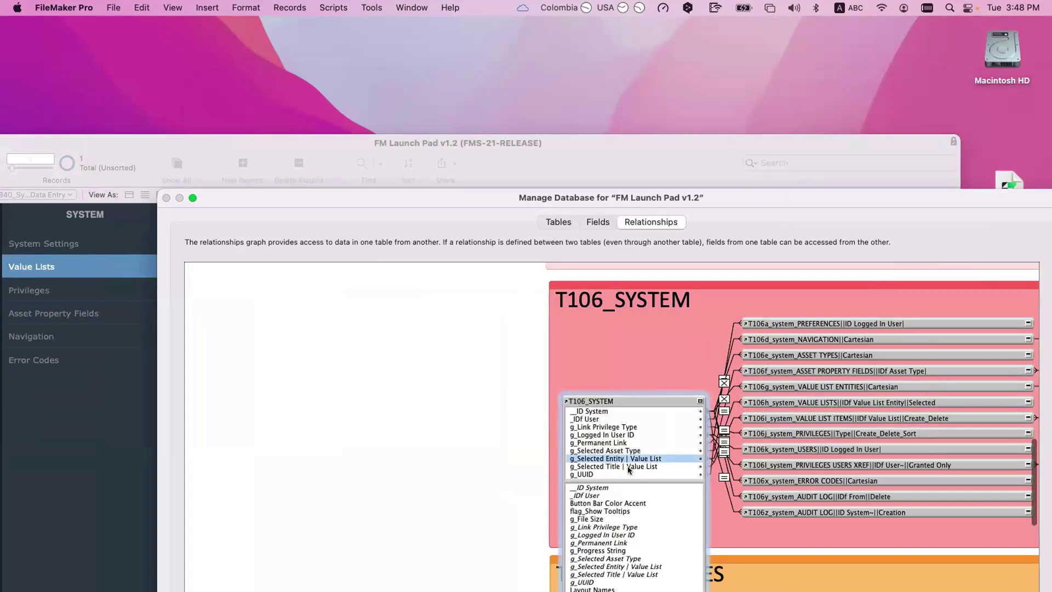
{"action": "left_click", "coordinate": [627, 466]}
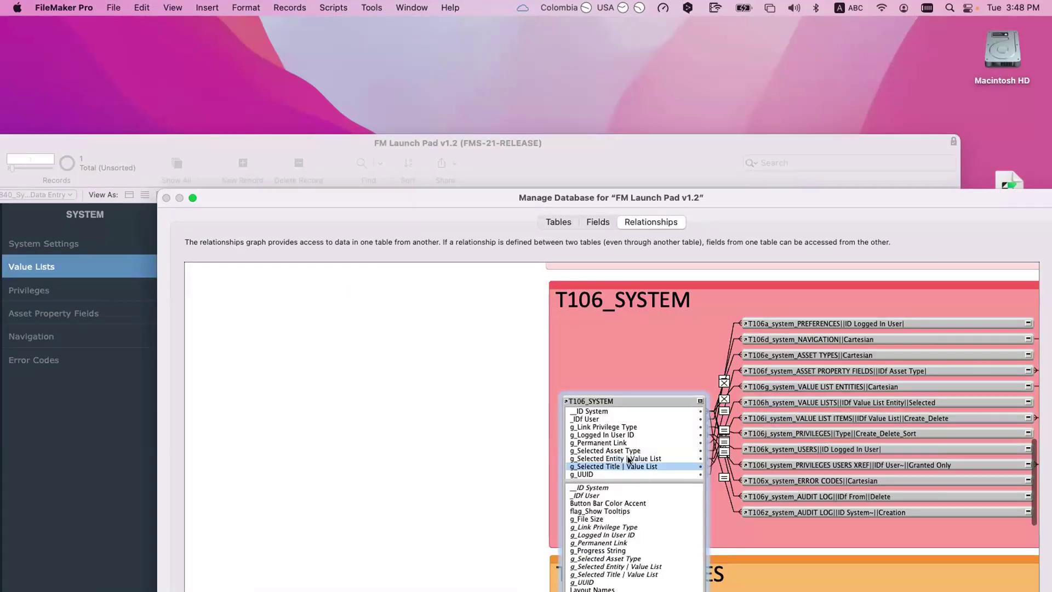
{"action": "key", "text": "Up"}
{"action": "key", "text": "Down"}
{"action": "key", "text": "Up"}
{"action": "left_click", "coordinate": [628, 465]}
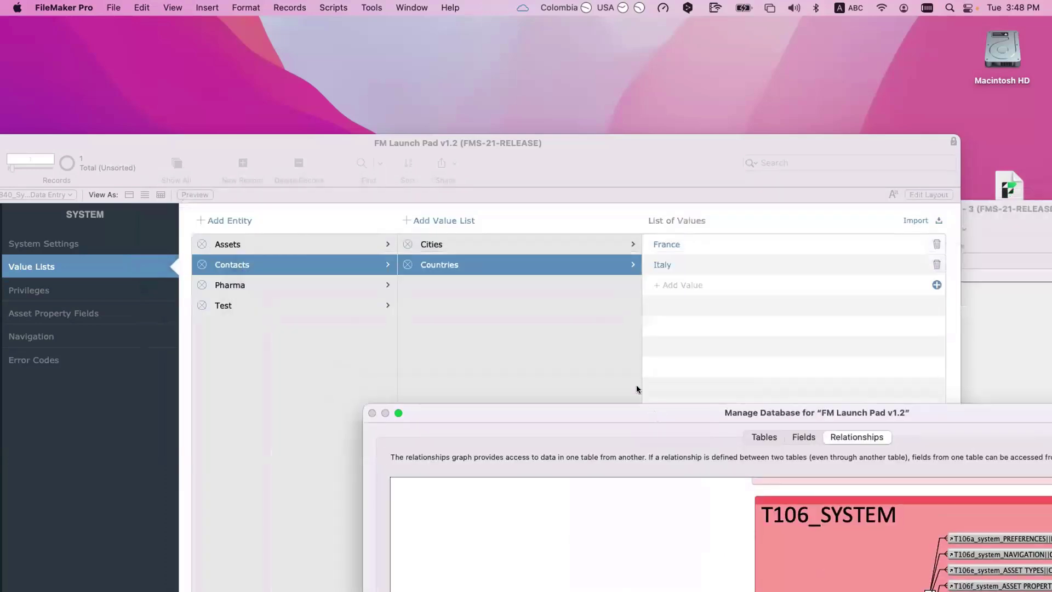
Compare the two g_Selected value list fields with the entity and value list columns on the layout, and collapse T106_SYSTEM.
{"action": "key", "text": "Up"}
{"action": "key", "text": "Down"}
{"action": "key", "text": "Up"}
{"action": "key", "text": "Down"}
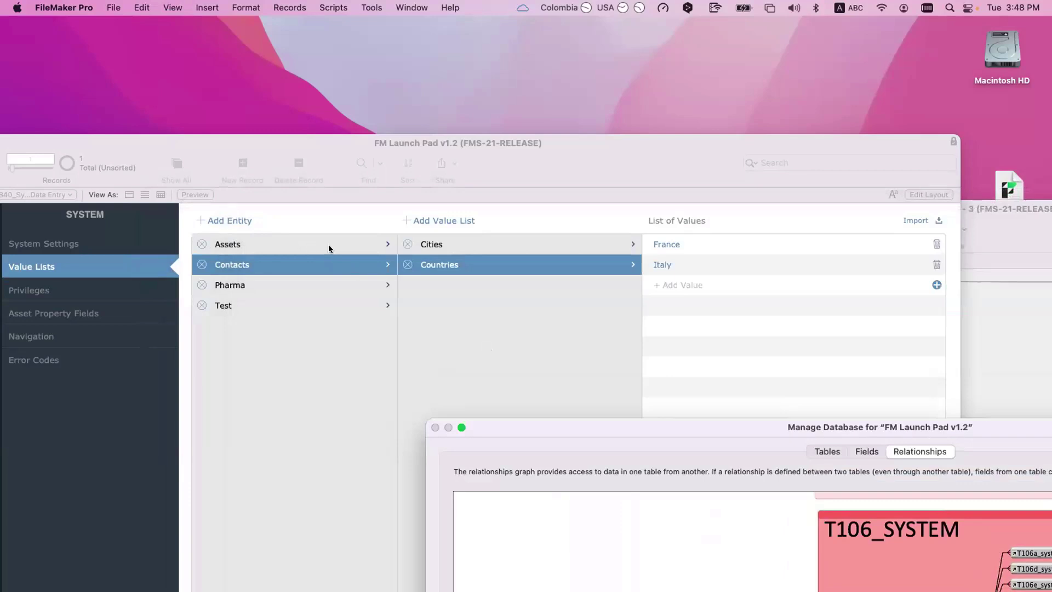
{"action": "left_click_drag", "start_coordinate": [681, 438], "coordinate": [533, 313]}
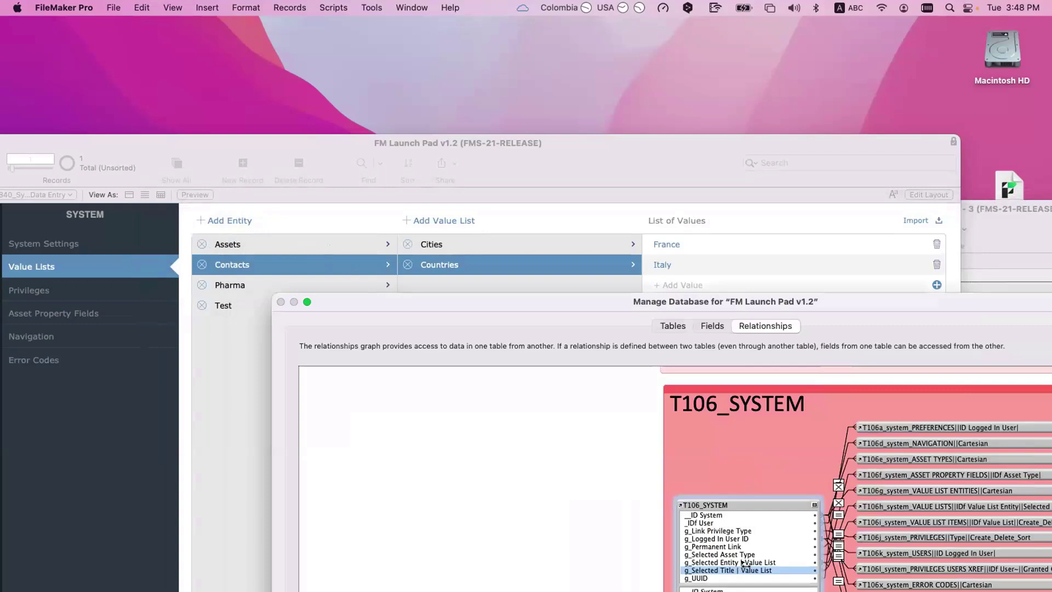
{"action": "left_click", "coordinate": [752, 563]}
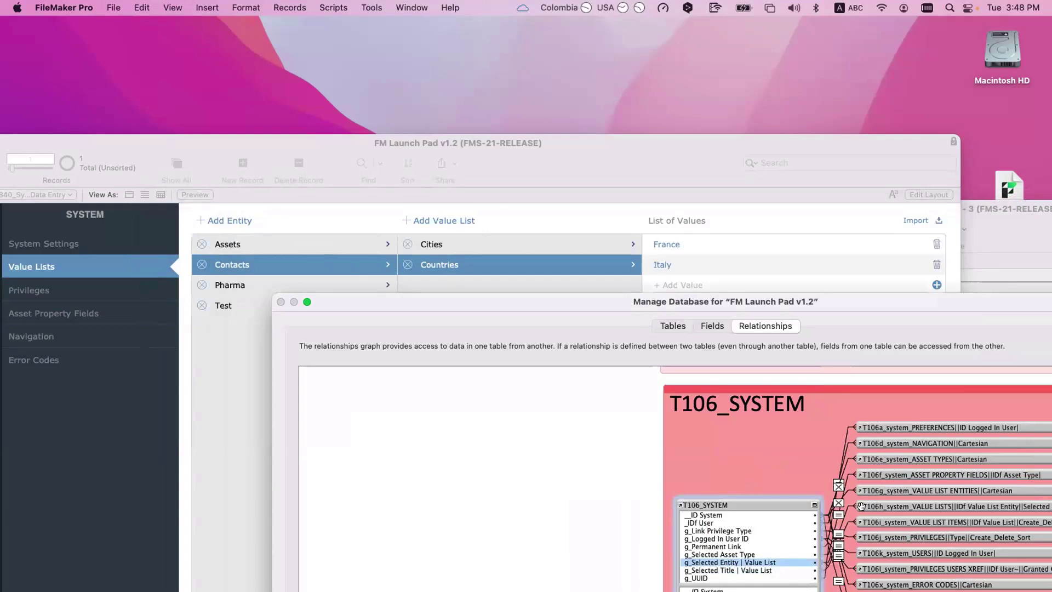
{"action": "left_click", "coordinate": [812, 502]}
{"action": "left_click", "coordinate": [811, 503]}
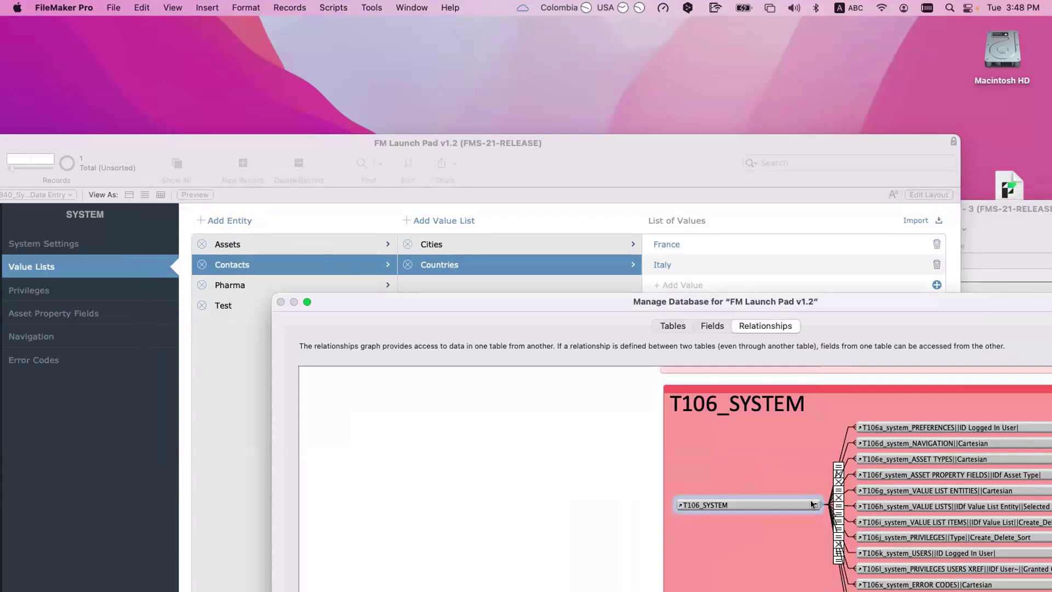
Close the Manage Database dialog, discarding all changes, and move the value lists window so its full layout shows.
{"action": "left_click_drag", "start_coordinate": [644, 302], "coordinate": [627, 296]}
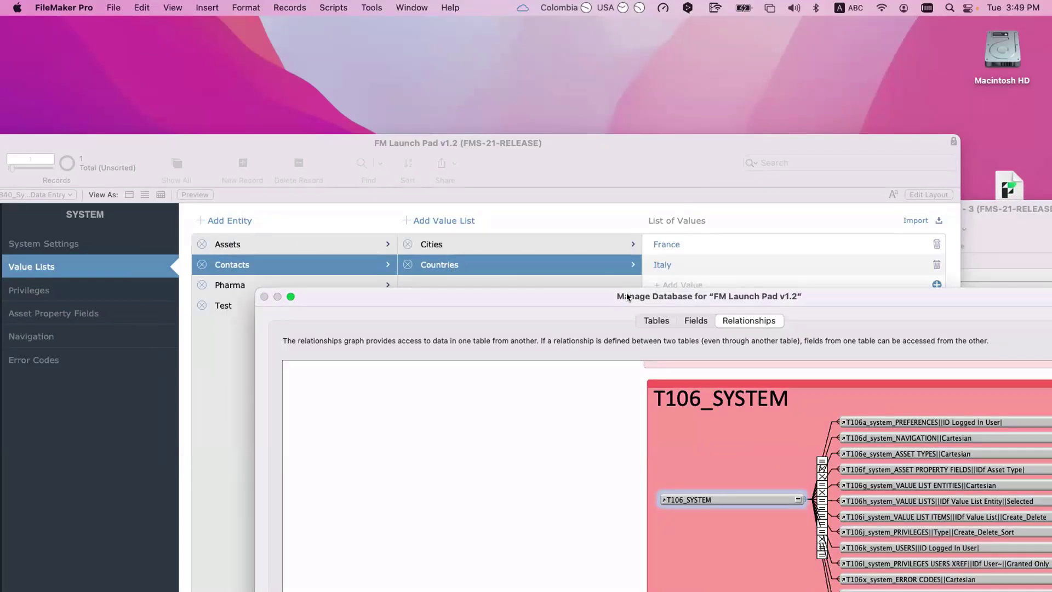
{"action": "key", "text": "Escape"}
{"action": "left_click", "coordinate": [449, 452]}
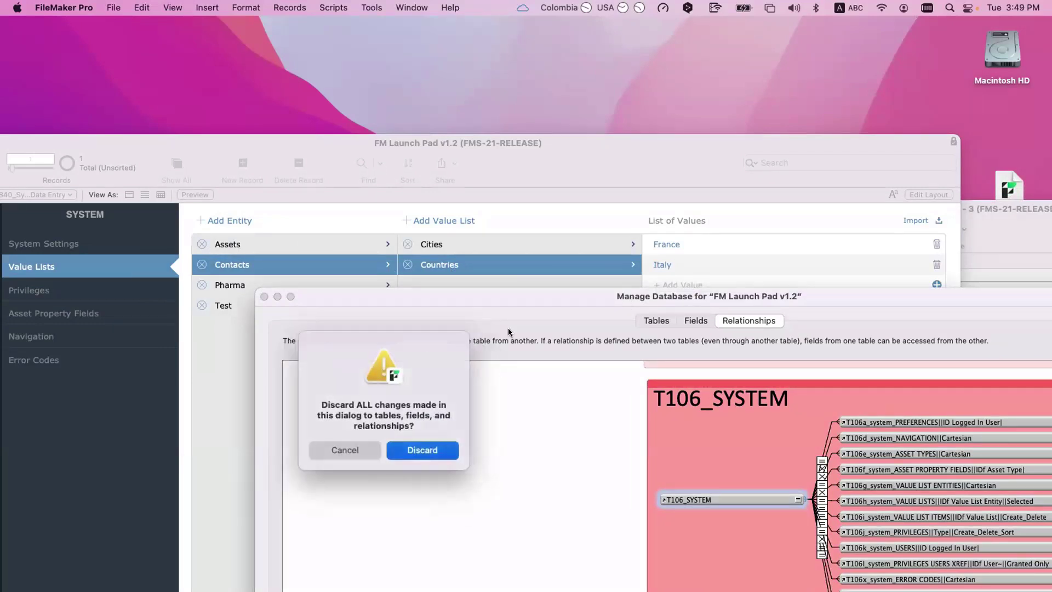
{"action": "left_click_drag", "start_coordinate": [512, 158], "coordinate": [573, 54]}
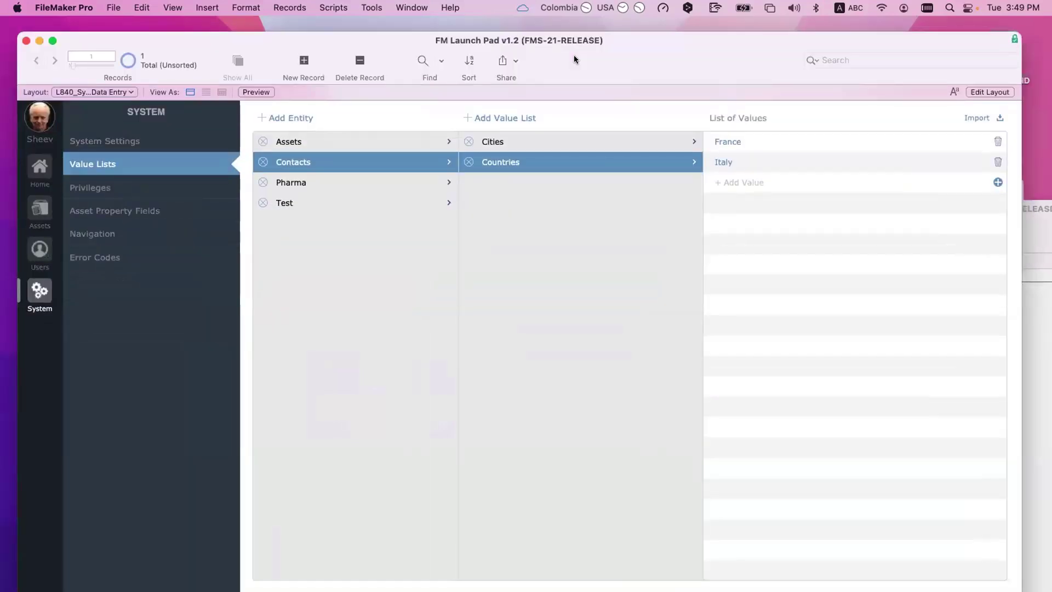
Review the values of the Contacts lists Cities and Countries and the Assets lists Hard disks, Manufacturer and Operating System.
{"action": "left_click", "coordinate": [528, 141]}
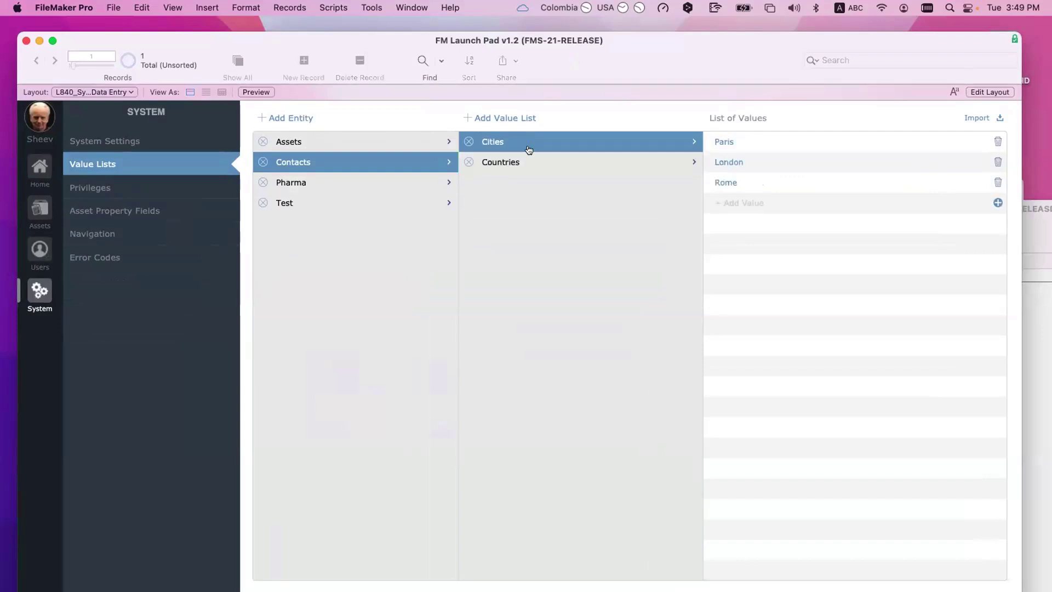
{"action": "left_click", "coordinate": [528, 159]}
{"action": "left_click", "coordinate": [528, 141]}
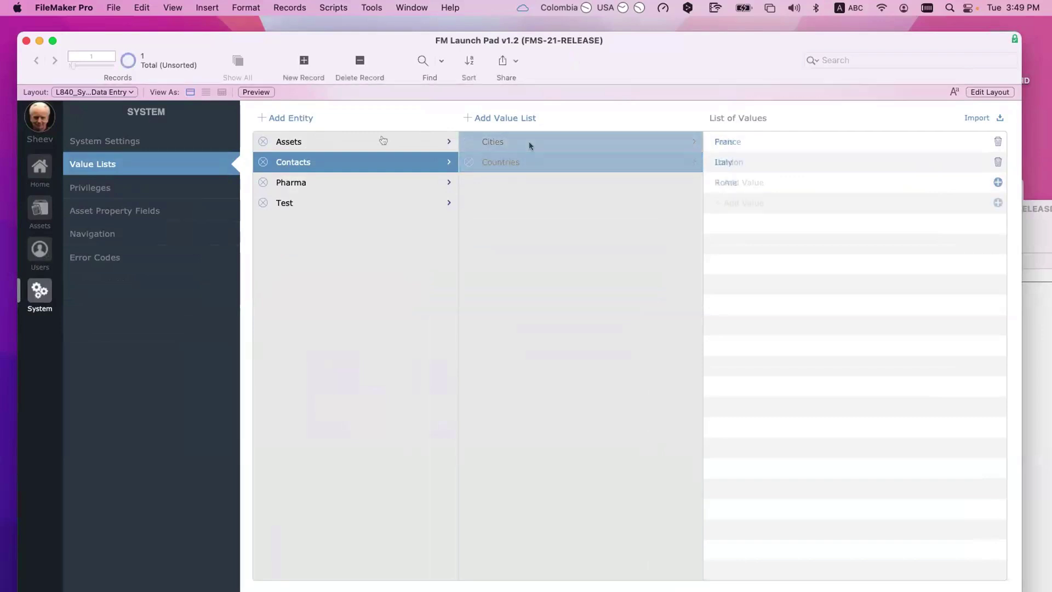
{"action": "left_click", "coordinate": [383, 141]}
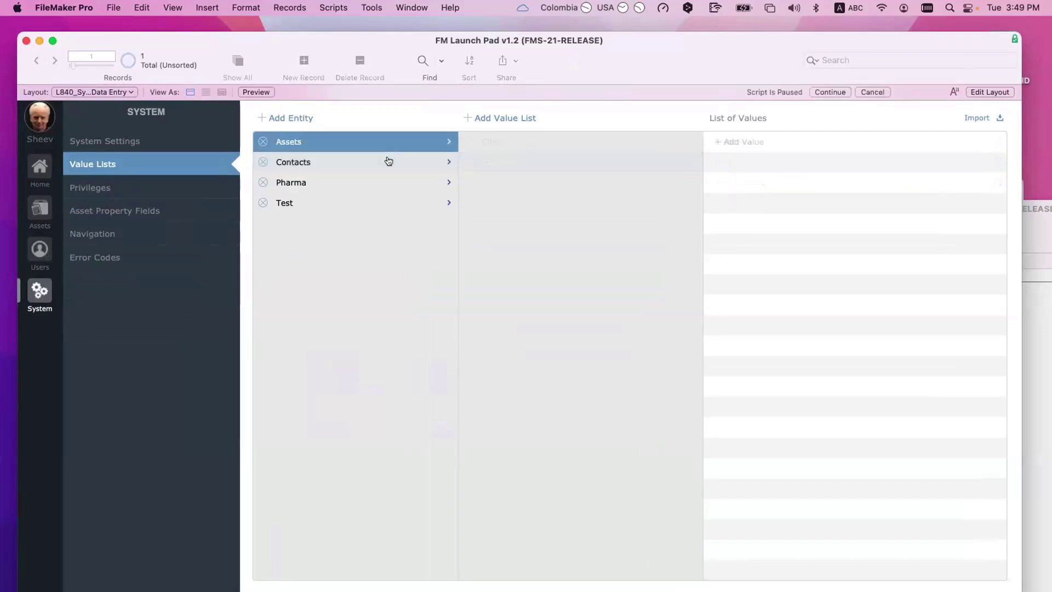
{"action": "left_click", "coordinate": [504, 163]}
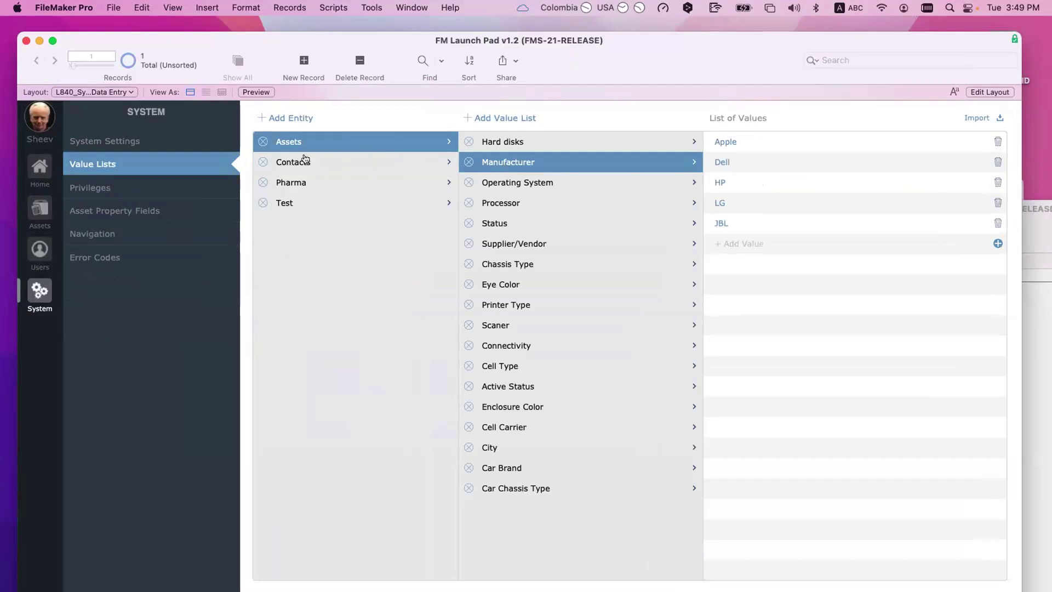
{"action": "left_click", "coordinate": [527, 138]}
{"action": "left_click", "coordinate": [527, 161]}
{"action": "left_click", "coordinate": [517, 187]}
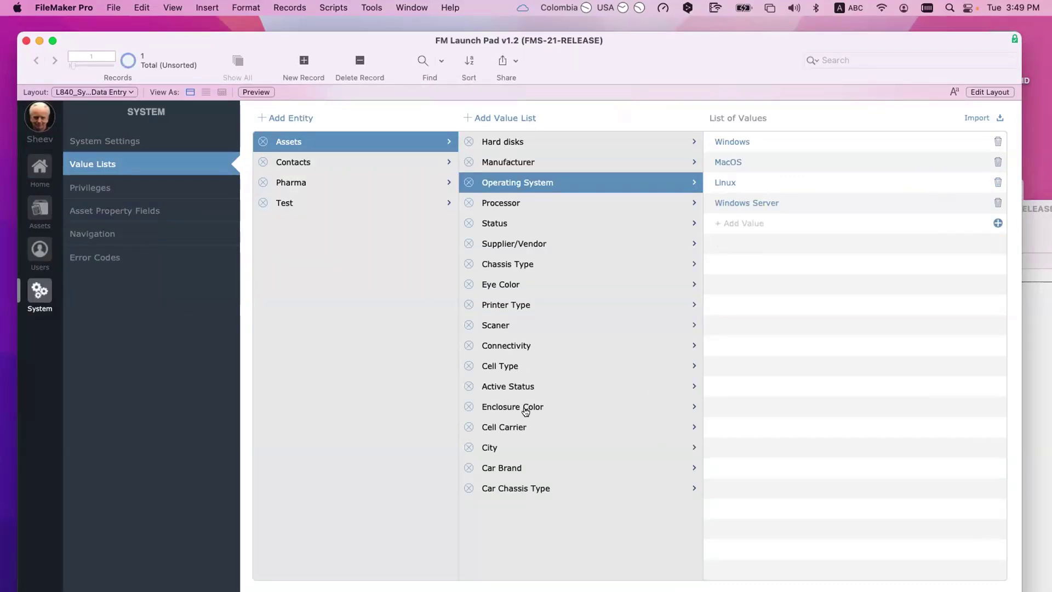
Display the values of the Assets list Hard disks, and start a native FileMaker value list named Hard Drive.
{"action": "left_click", "coordinate": [506, 142]}
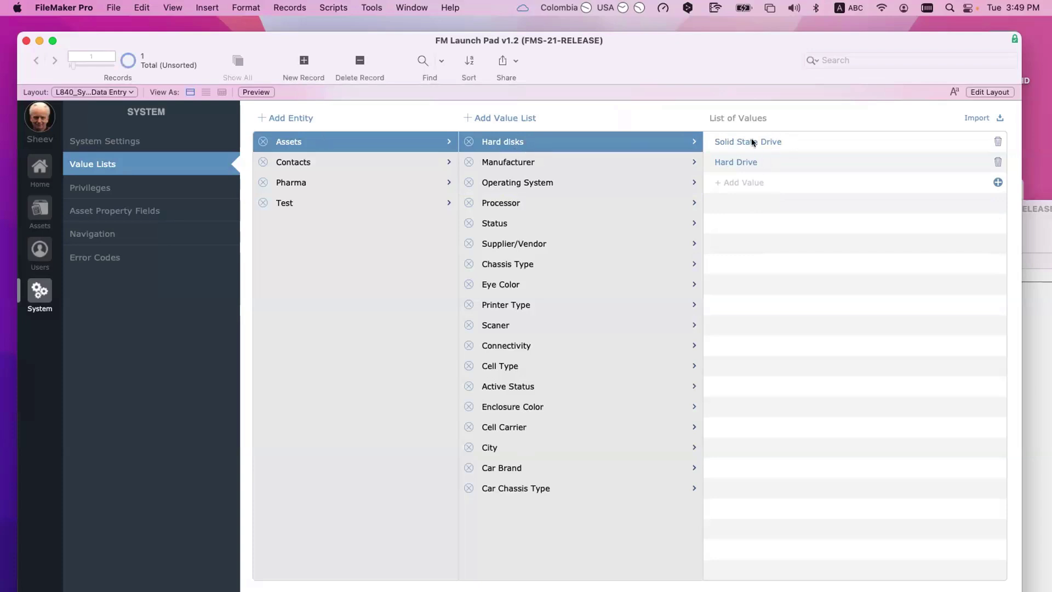
{"action": "left_click", "coordinate": [496, 143]}
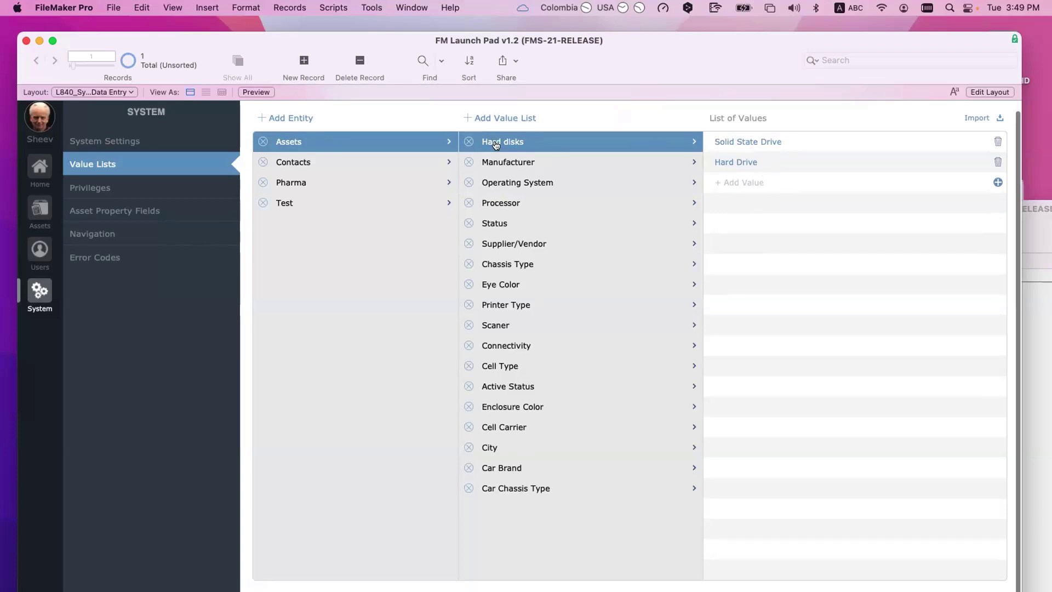
{"action": "left_click", "coordinate": [115, 7]}
{"action": "mouse_move", "coordinate": [164, 157]}
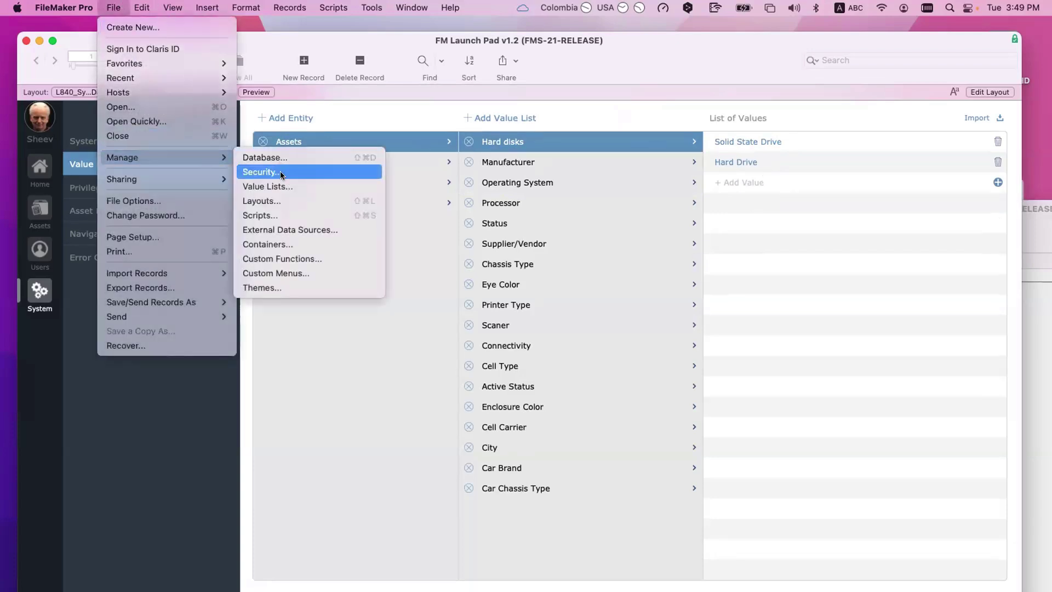
{"action": "left_click", "coordinate": [266, 186]}
{"action": "key", "text": "super+n"}
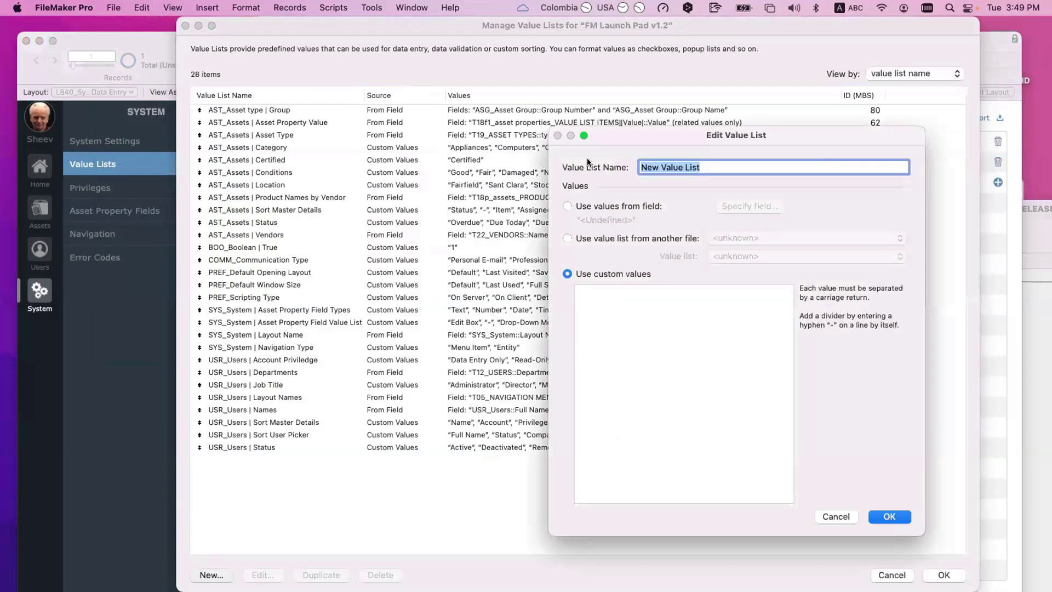
{"action": "type", "text": "Hard Drive"}
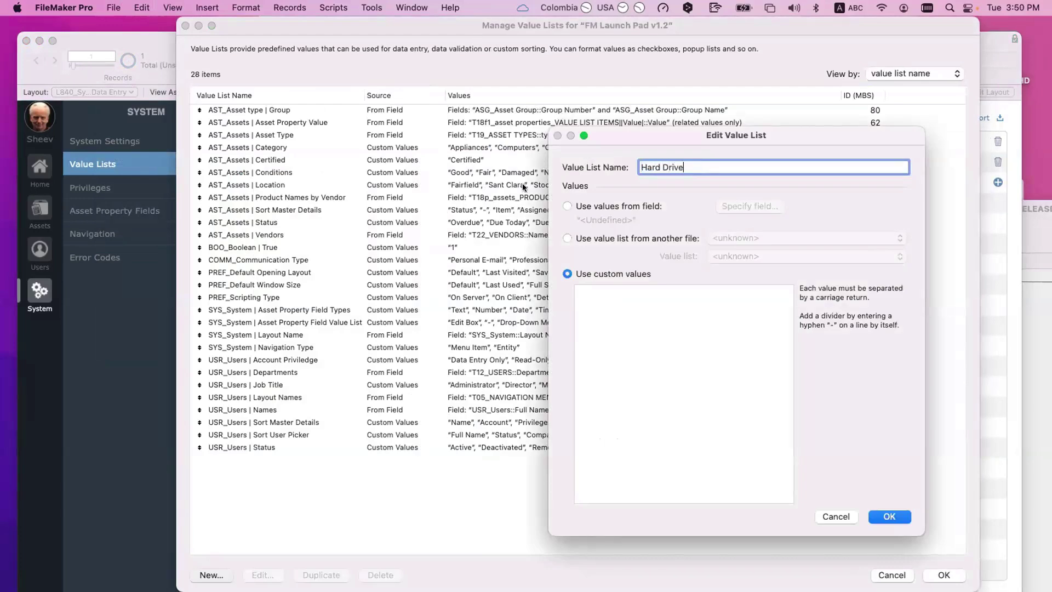
{"action": "key", "text": "Tab"}
Rearrange the value list dialogs to uncover the layout's lists, and rename the new value list Hard disks.
{"action": "left_click_drag", "start_coordinate": [414, 27], "coordinate": [429, 367]}
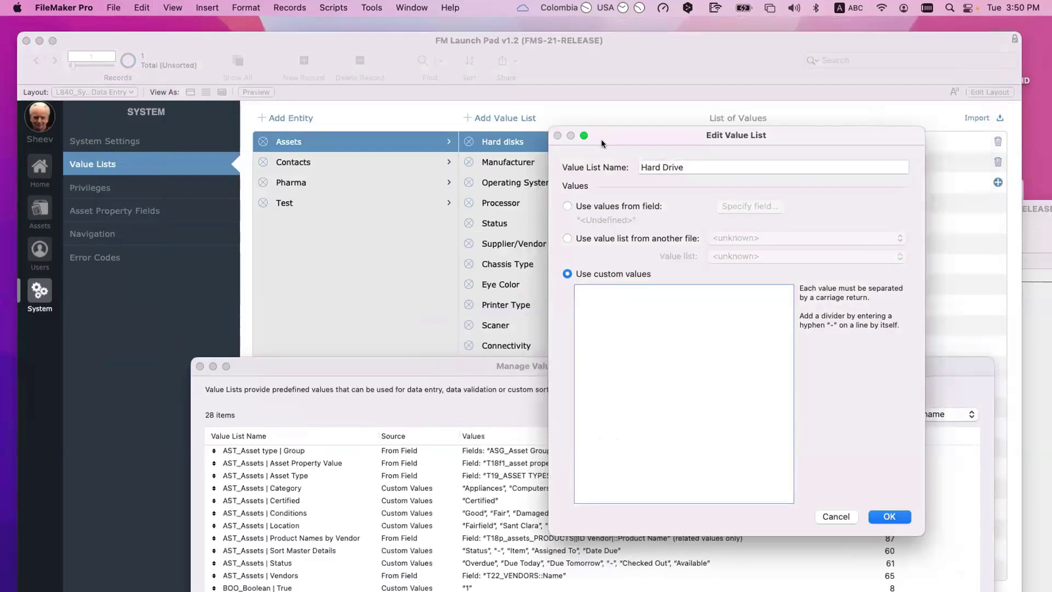
{"action": "left_click_drag", "start_coordinate": [600, 139], "coordinate": [449, 187]}
{"action": "double_click", "coordinate": [300, 196]}
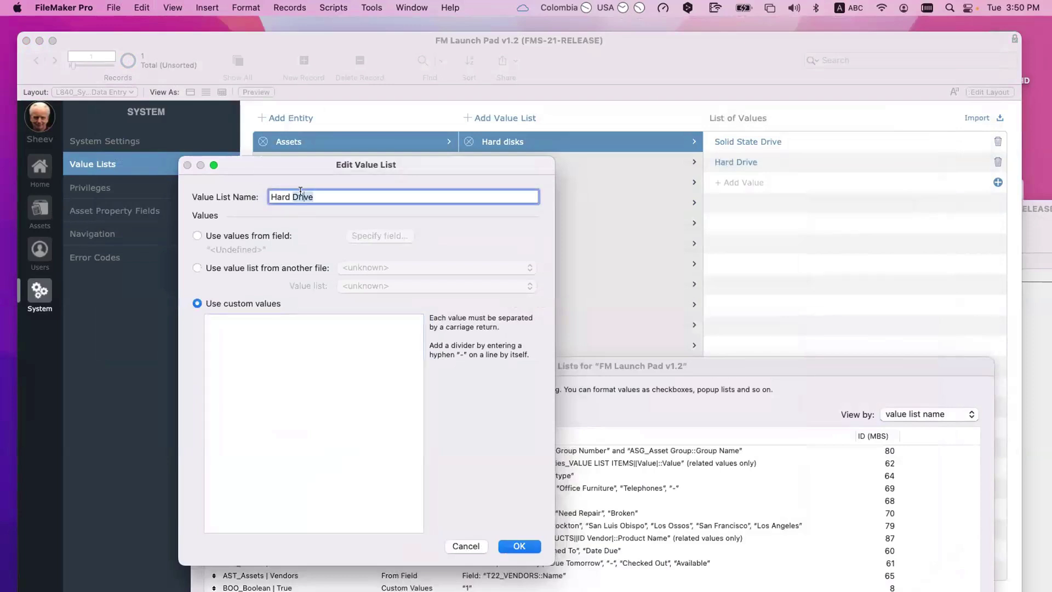
{"action": "type", "text": "disks"}
{"action": "left_click", "coordinate": [307, 387]}
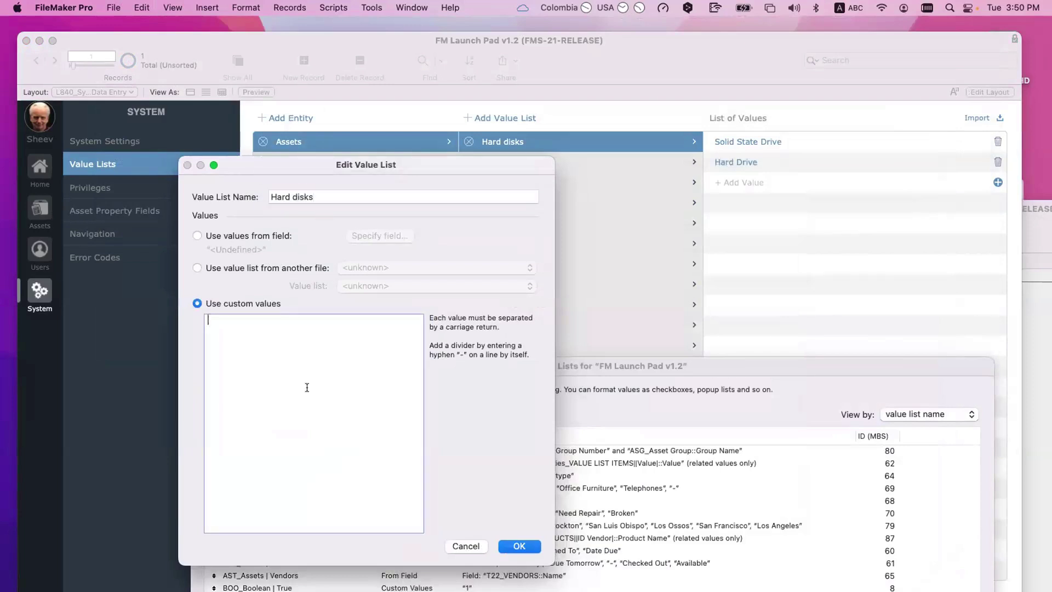
Enter Solid and Hard as custom values, compare them with the layout's columns, and close the value list dialogs without keeping the list.
{"action": "type", "text": "Solid "}
{"action": "type", "text": "Hard"}
{"action": "left_click_drag", "start_coordinate": [318, 195], "coordinate": [256, 197]}
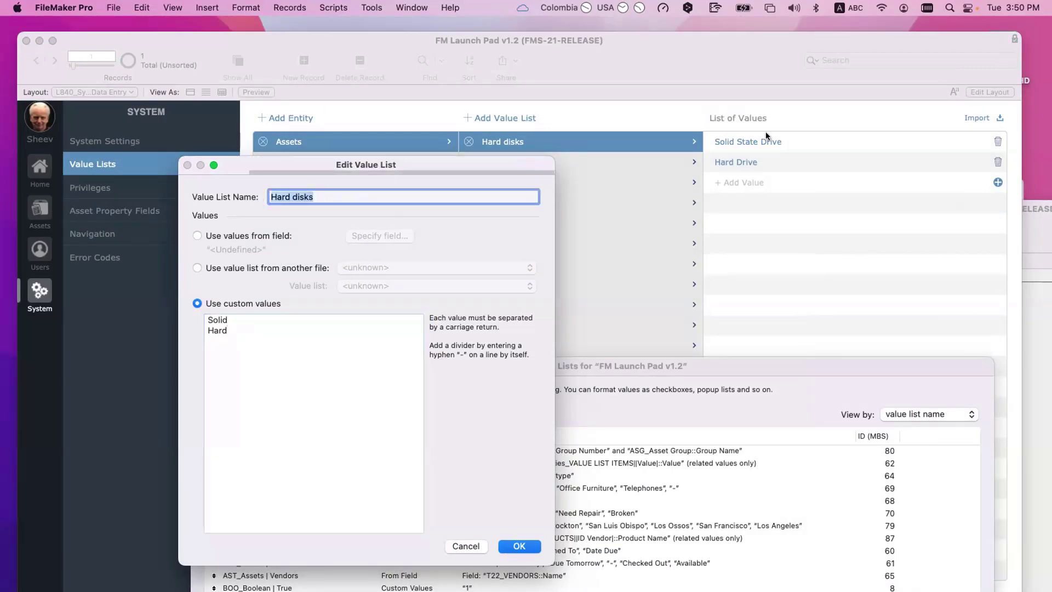
{"action": "left_click_drag", "start_coordinate": [259, 366], "coordinate": [189, 316]}
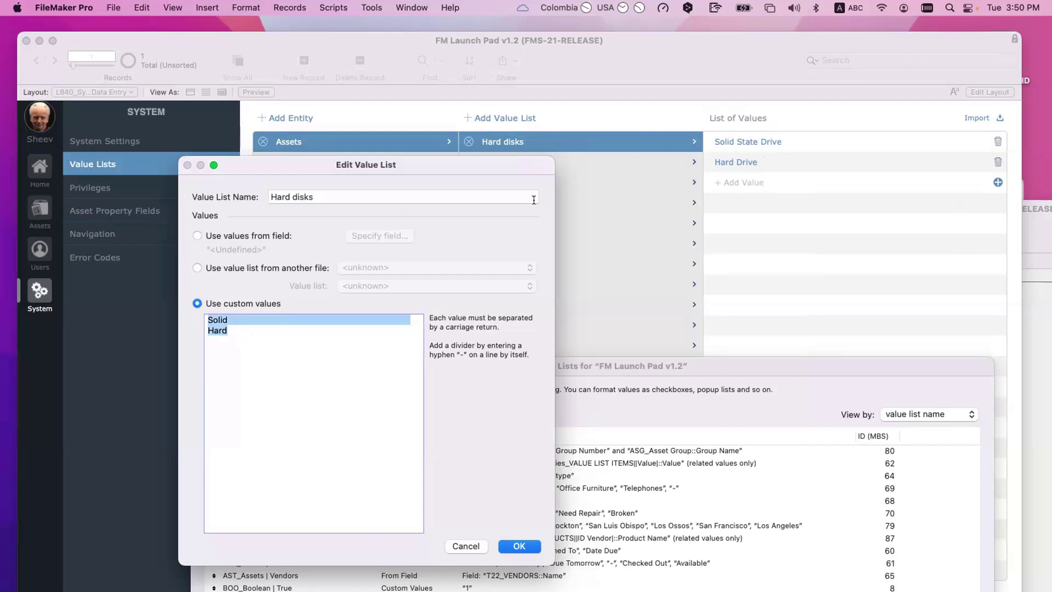
{"action": "key", "text": "Return"}
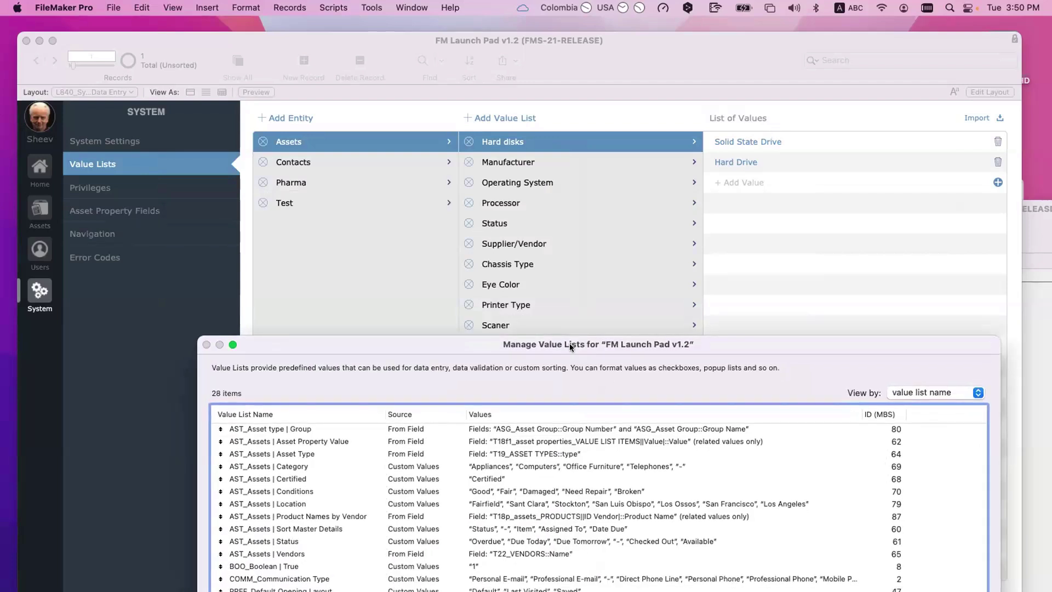
{"action": "key", "text": "Return"}
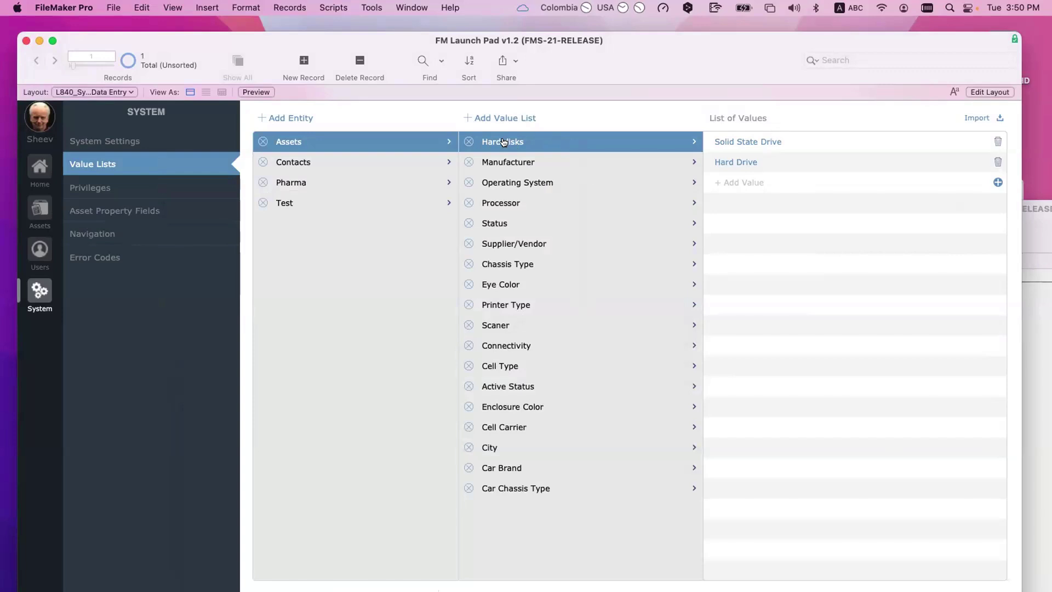
Go to the Assets module and examine the Car Brand choices of the untitled Car asset.
{"action": "left_click", "coordinate": [38, 211]}
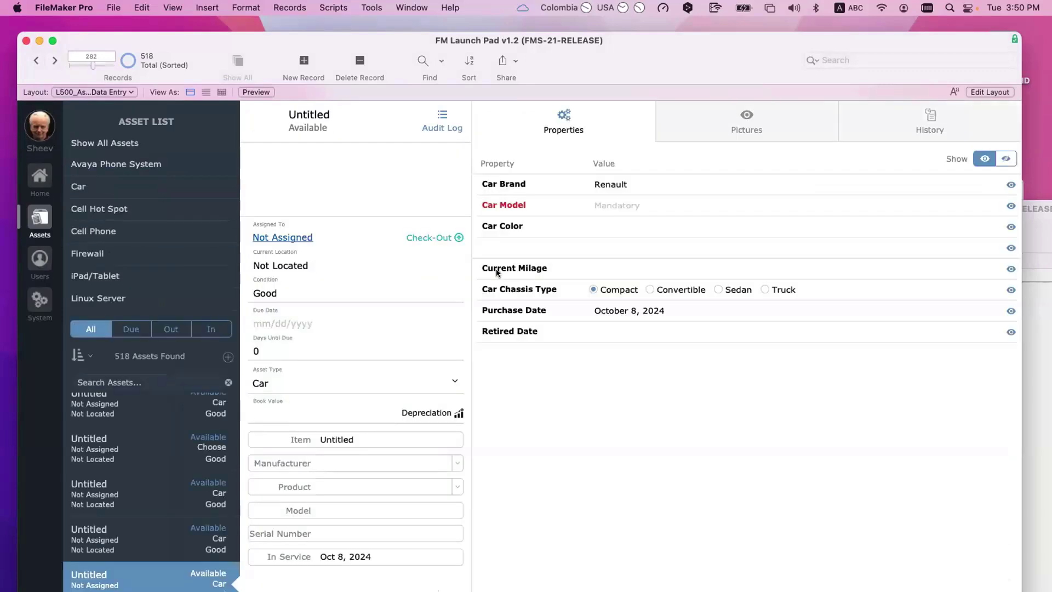
{"action": "left_click", "coordinate": [623, 184]}
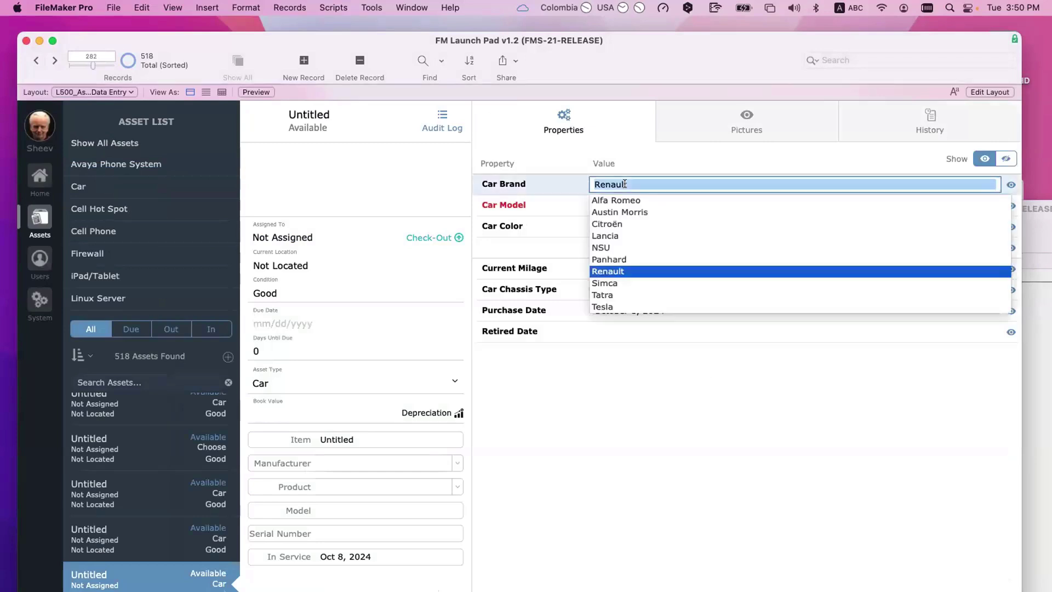
{"action": "left_click", "coordinate": [612, 164]}
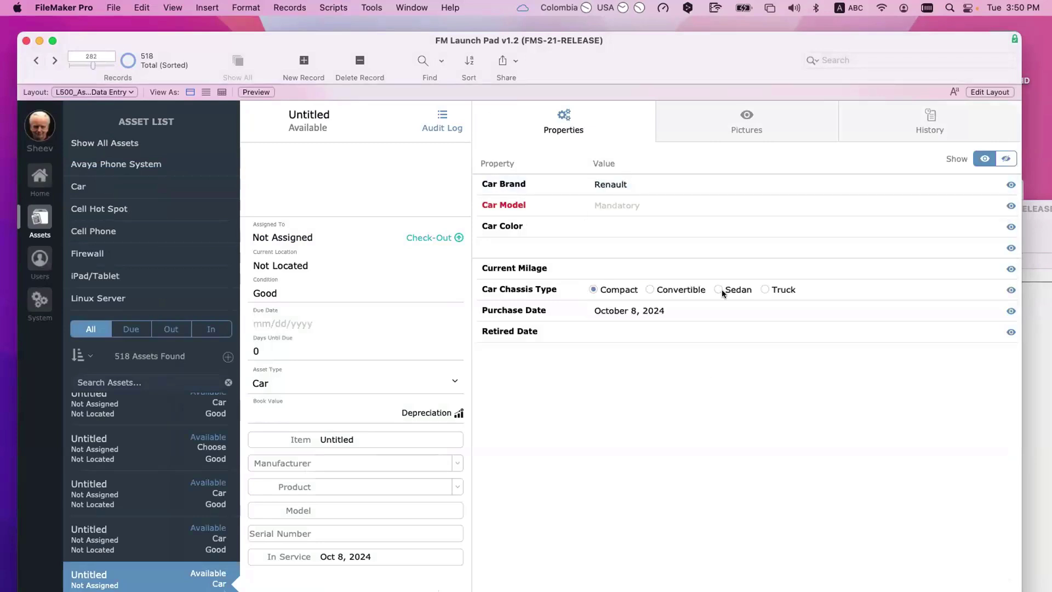
{"action": "left_click", "coordinate": [502, 186]}
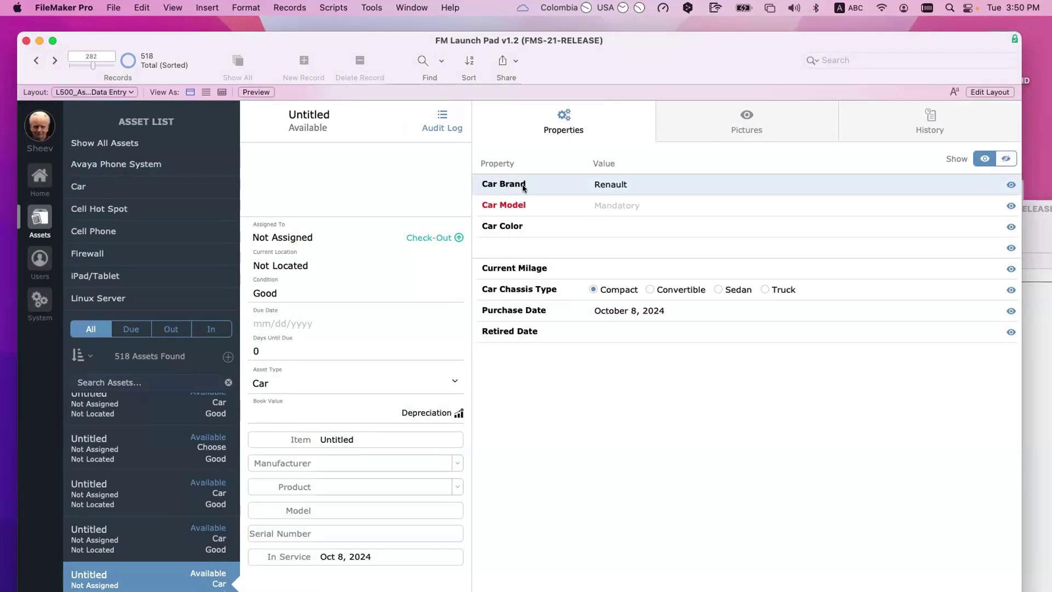
Compare the Car Brand field label in the Car asset property fields with the Car Brand value list under the Assets entity.
{"action": "left_click", "coordinate": [40, 303]}
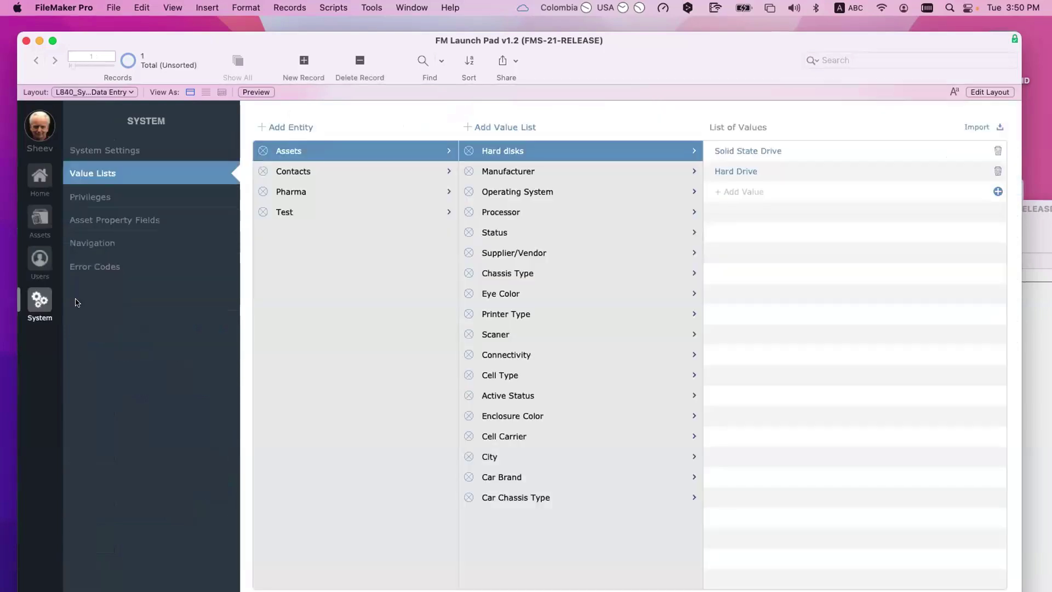
{"action": "left_click", "coordinate": [110, 218]}
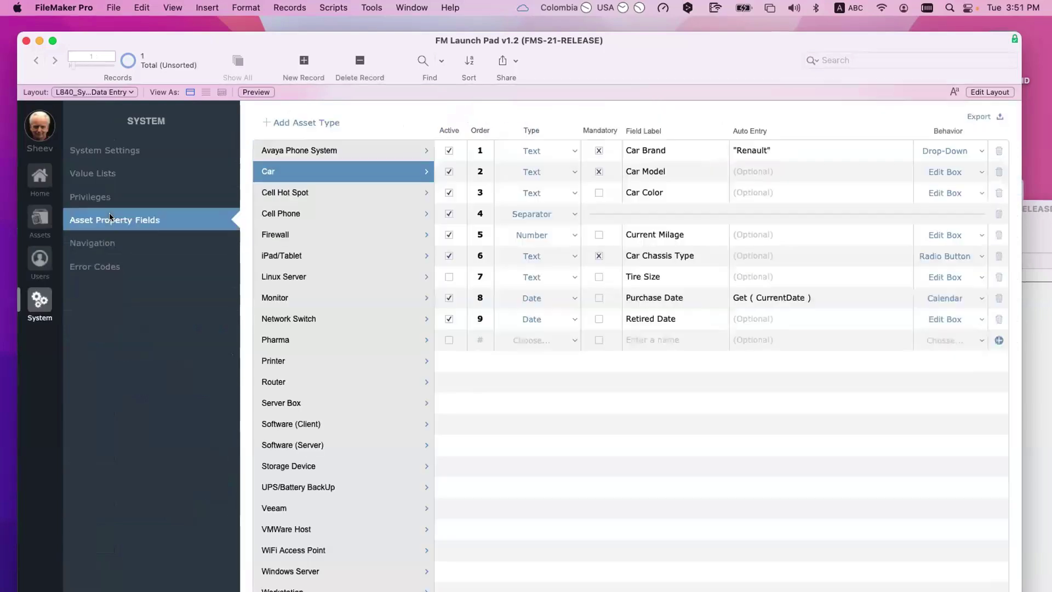
{"action": "left_click", "coordinate": [659, 155]}
{"action": "key", "text": "super+a"}
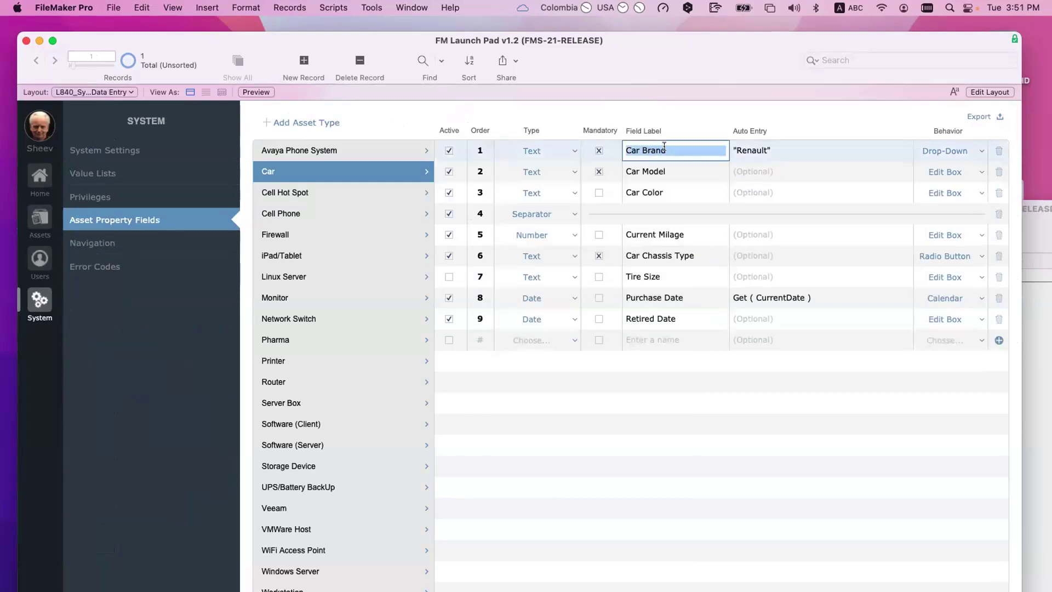
{"action": "left_click", "coordinate": [103, 175]}
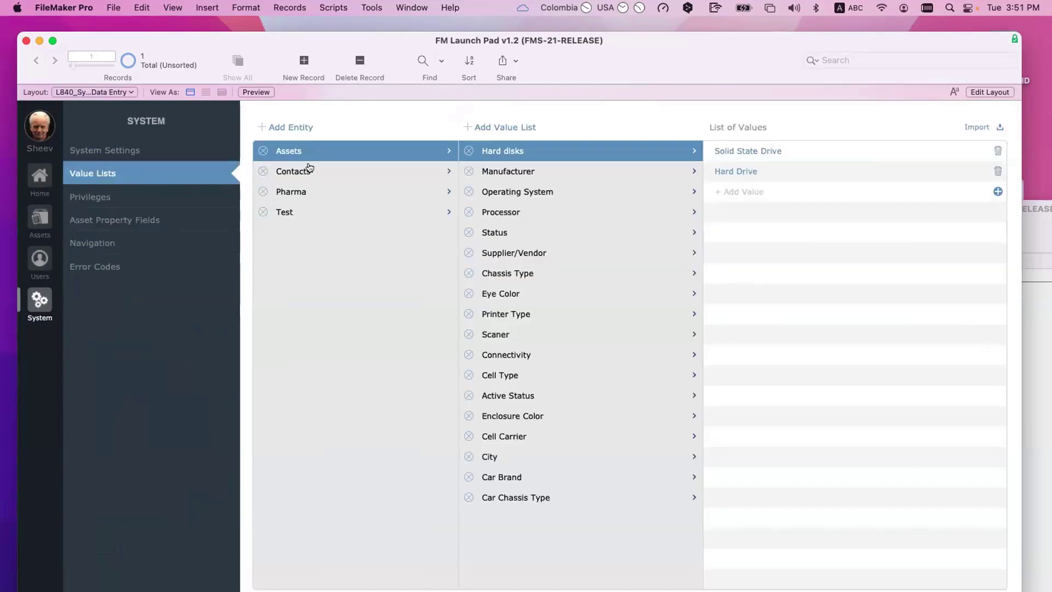
{"action": "scroll", "coordinate": [547, 345], "scroll_direction": "down", "scroll_amount": 1}
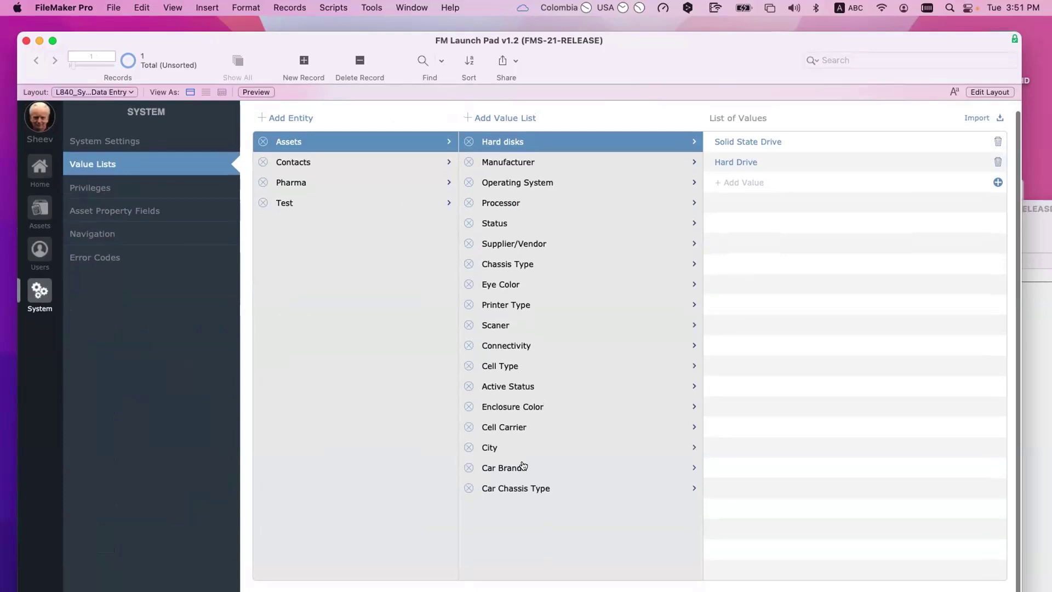
{"action": "left_click", "coordinate": [523, 465]}
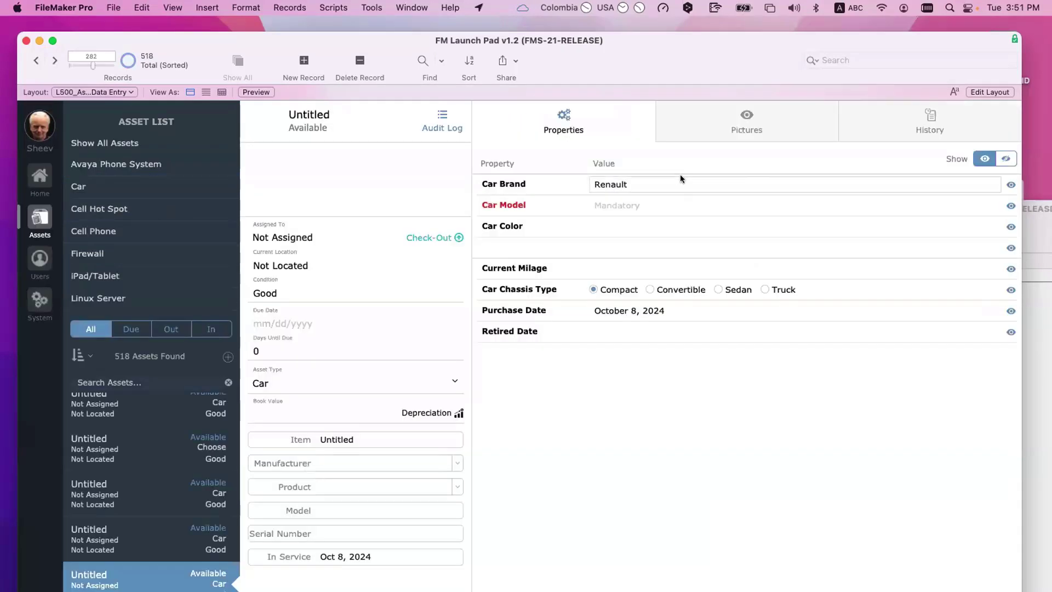
Show the asset's Car Brand choices and inspect the source field of the AST_Assets | Asset Property Value value list.
{"action": "left_click", "coordinate": [680, 184]}
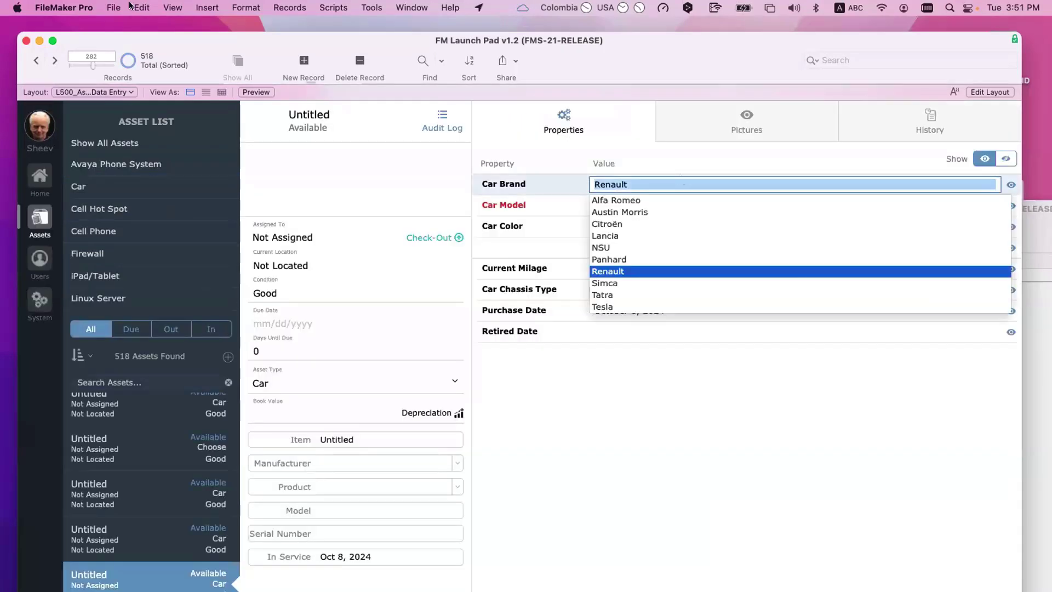
{"action": "left_click", "coordinate": [114, 8]}
{"action": "mouse_move", "coordinate": [133, 159]}
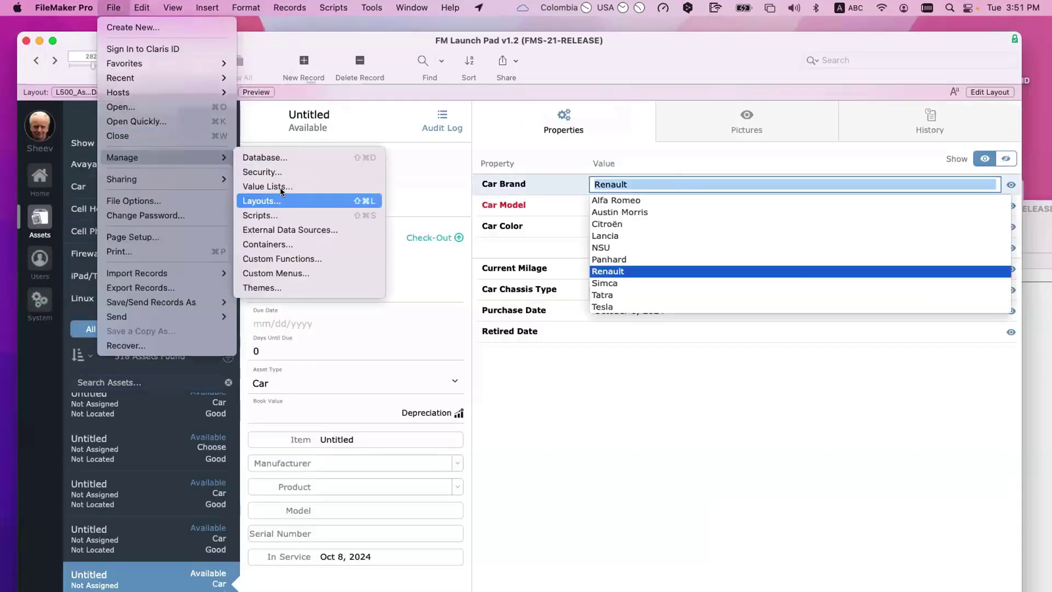
{"action": "left_click", "coordinate": [281, 189]}
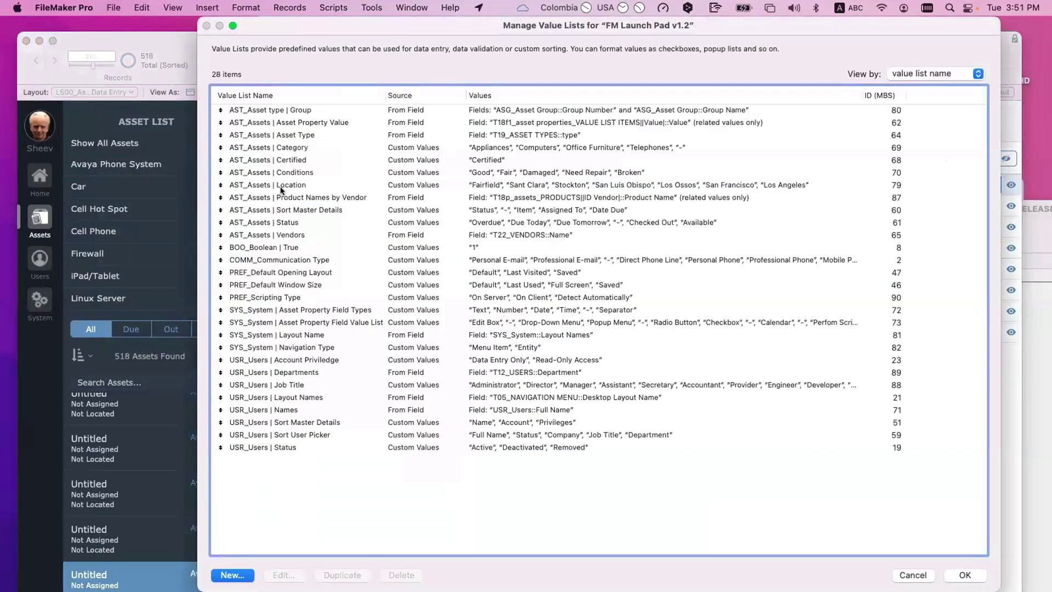
{"action": "left_click", "coordinate": [392, 124]}
{"action": "key", "text": "Return"}
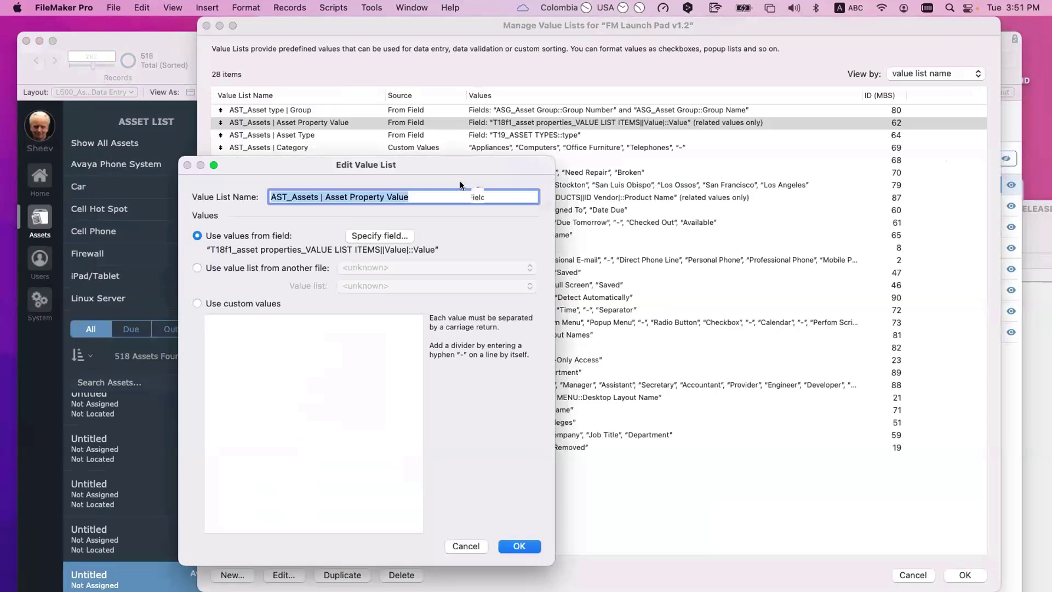
{"action": "key", "text": "Return"}
{"action": "key", "text": "Return"}
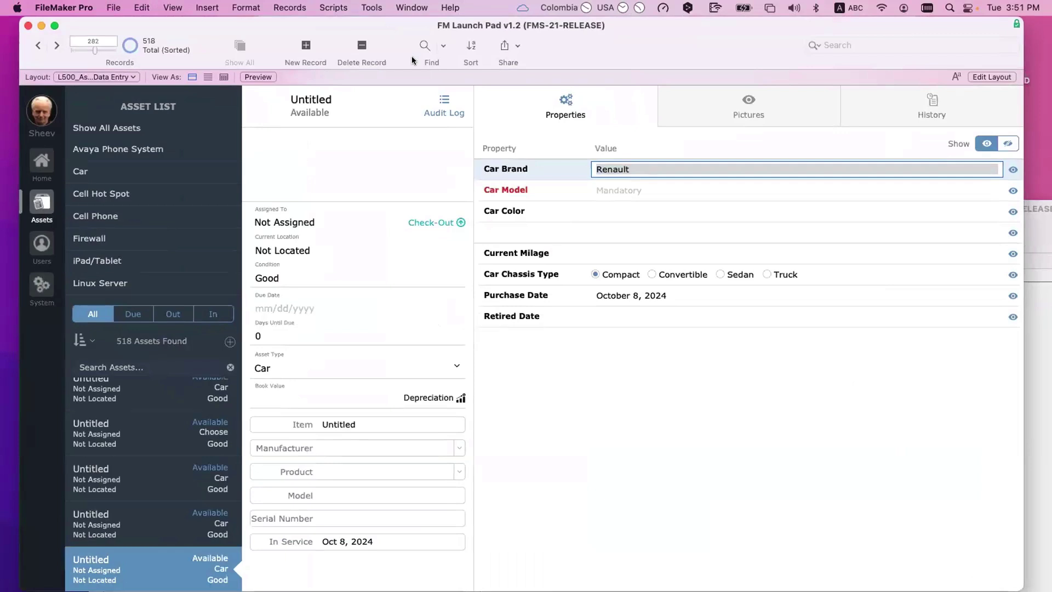
Examine the T18f asset property items occurrence in the T18_ASSETS relationships, and close Manage Database discarding all changes.
{"action": "key", "text": "super+shift+d"}
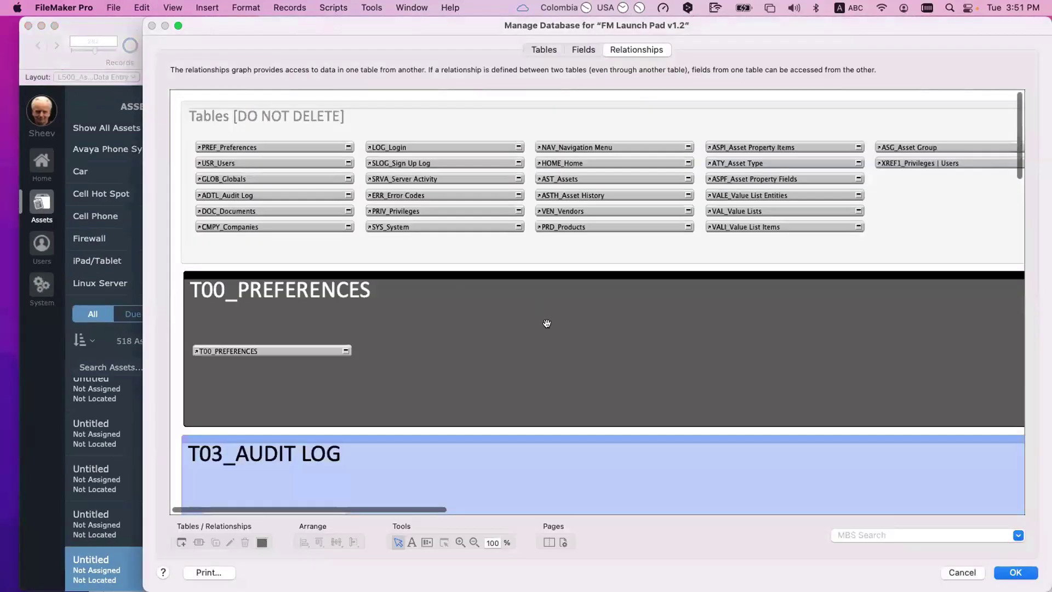
{"action": "scroll", "coordinate": [550, 333], "scroll_direction": "down", "scroll_amount": 5}
{"action": "scroll", "coordinate": [551, 330], "scroll_direction": "down", "scroll_amount": 5}
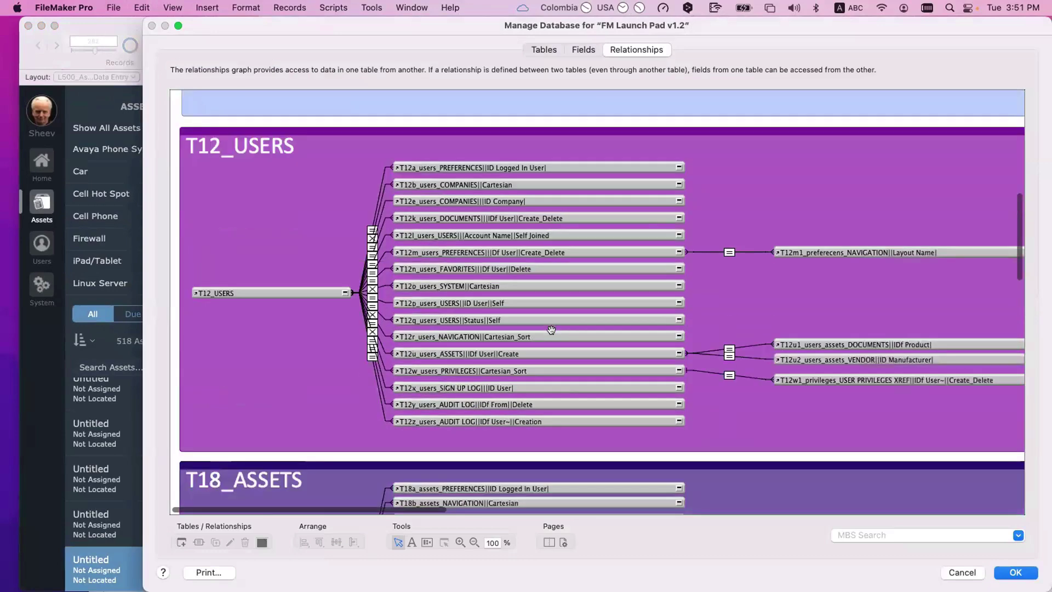
{"action": "scroll", "coordinate": [551, 330], "scroll_direction": "down", "scroll_amount": 8}
{"action": "scroll", "coordinate": [555, 335], "scroll_direction": "up", "scroll_amount": 4}
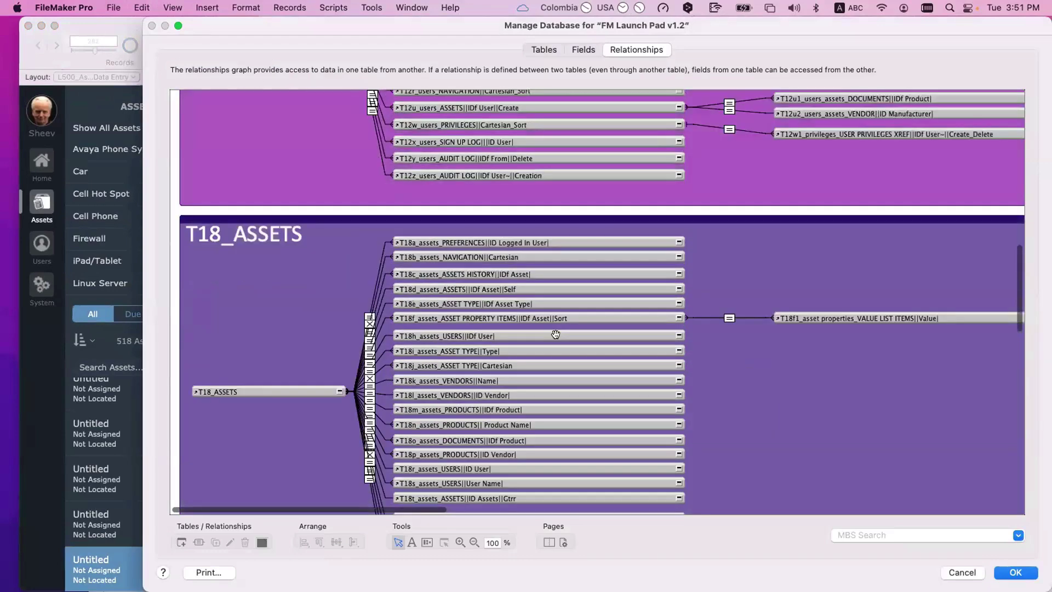
{"action": "left_click", "coordinate": [508, 316]}
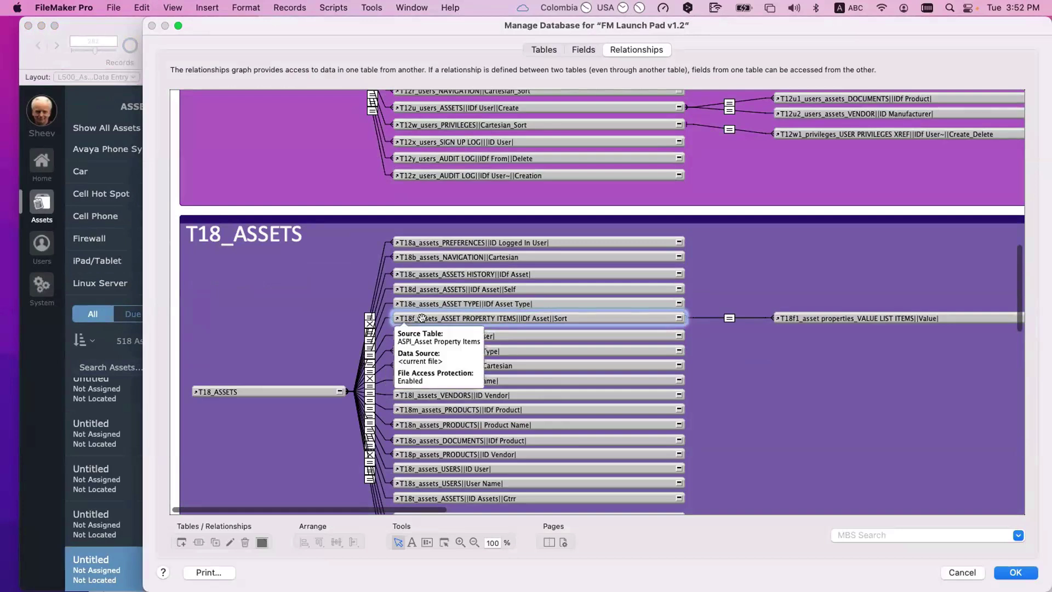
{"action": "key", "text": "Escape"}
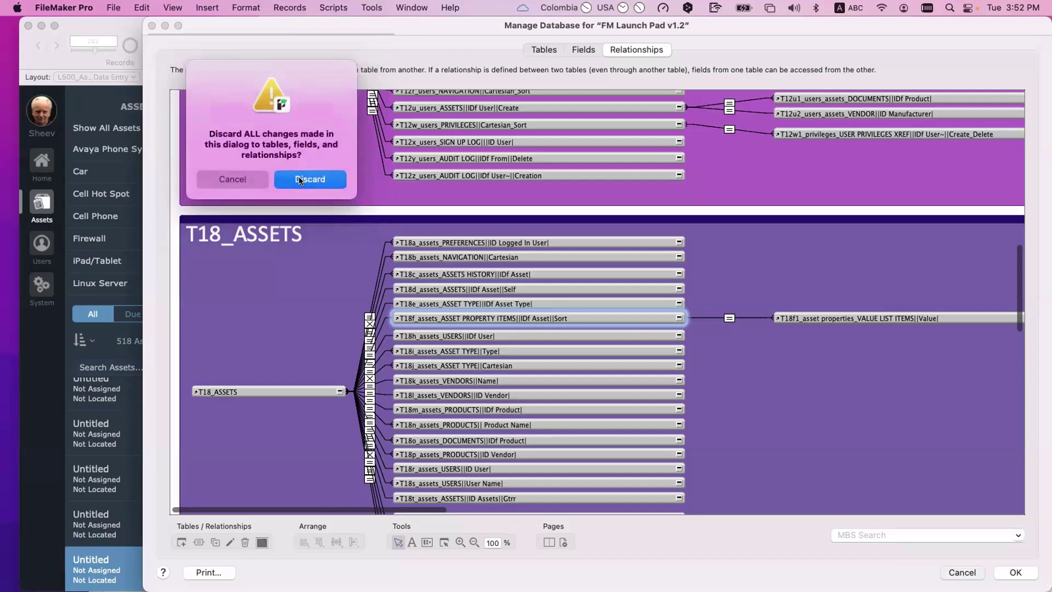
{"action": "left_click", "coordinate": [300, 180]}
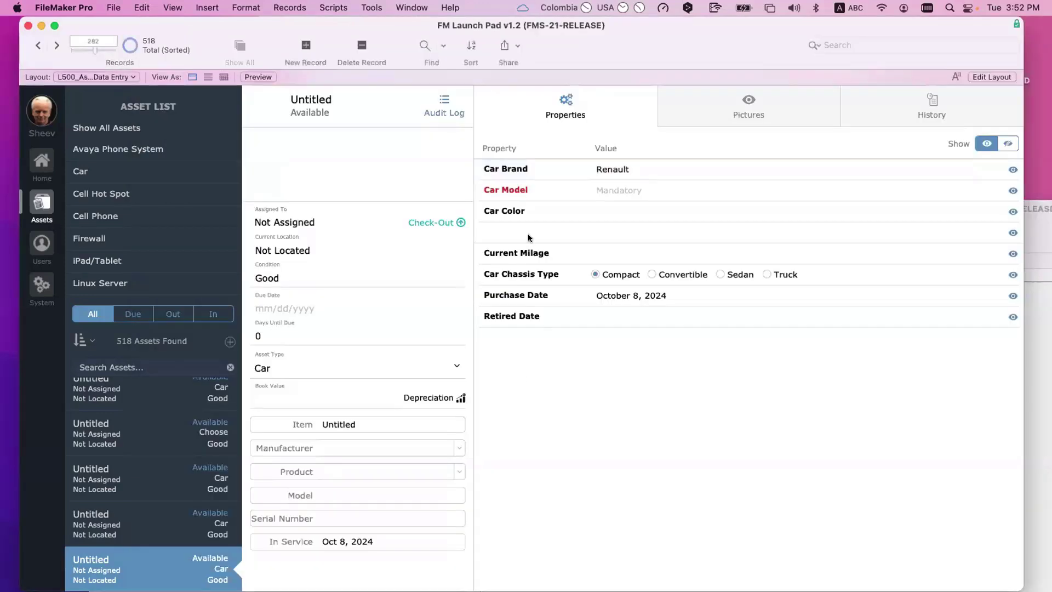
Select the asset property portal on the assets layout in Layout mode and locate its T18f_assets_ASSET PROPERTY ITEMS occurrence in the relationships graph.
{"action": "key", "text": "super+l"}
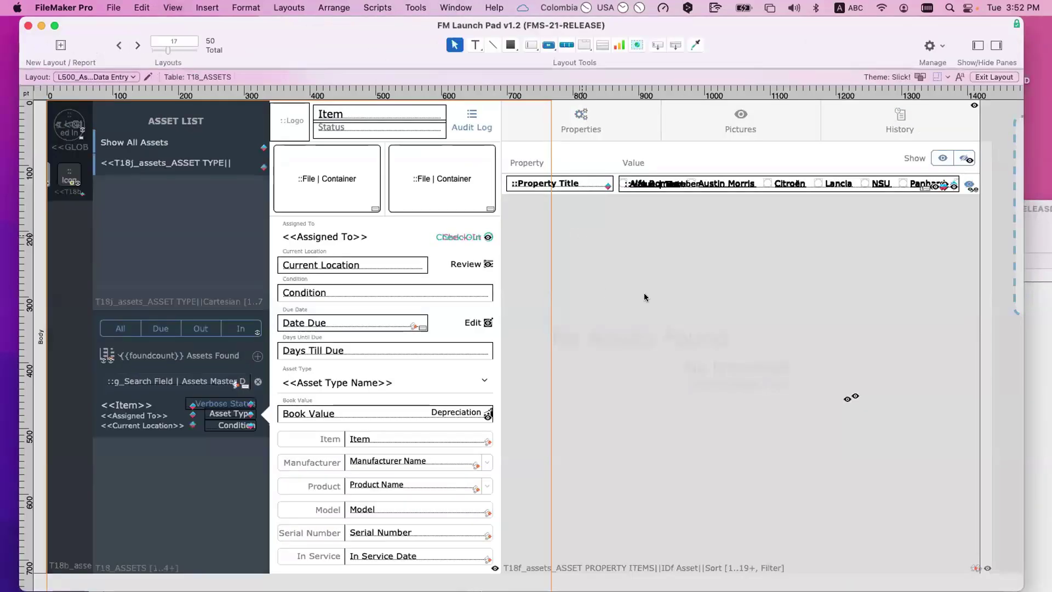
{"action": "left_click", "coordinate": [507, 564]}
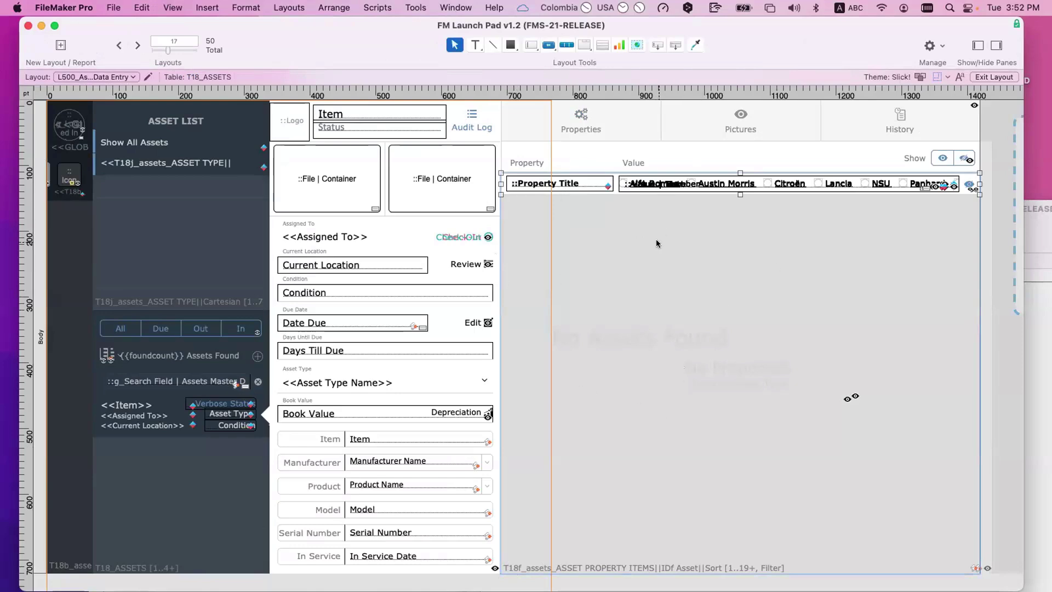
{"action": "key", "text": "super+shift+d"}
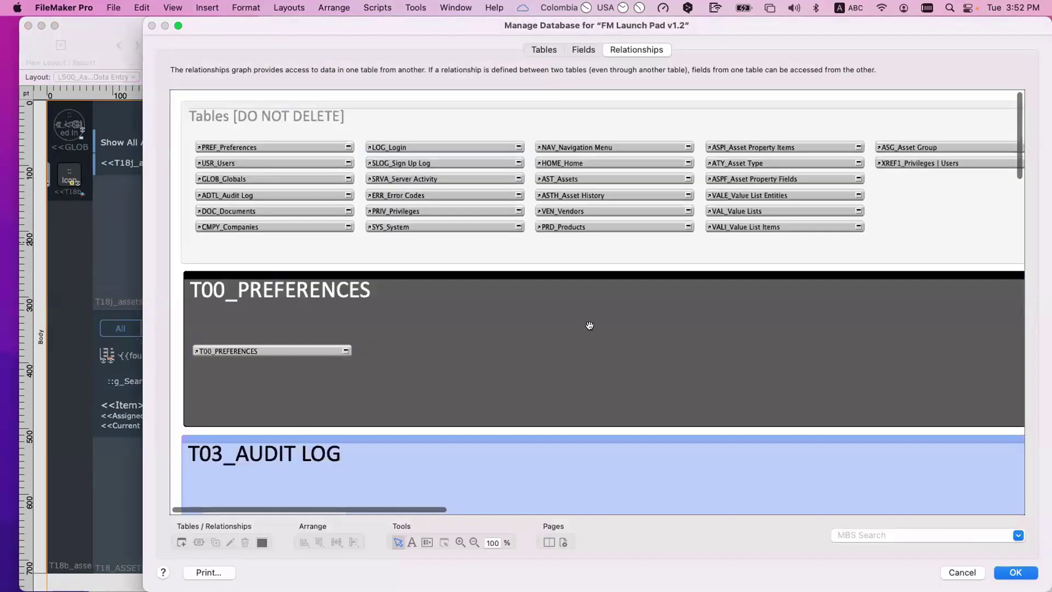
{"action": "scroll", "coordinate": [589, 325], "scroll_direction": "down", "scroll_amount": 15}
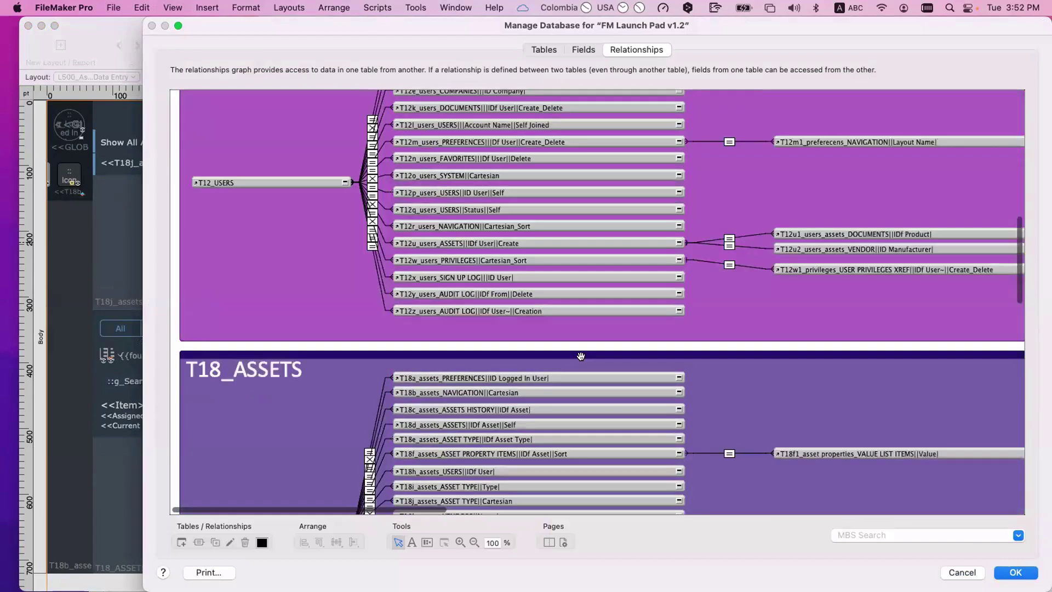
{"action": "left_click", "coordinate": [562, 452]}
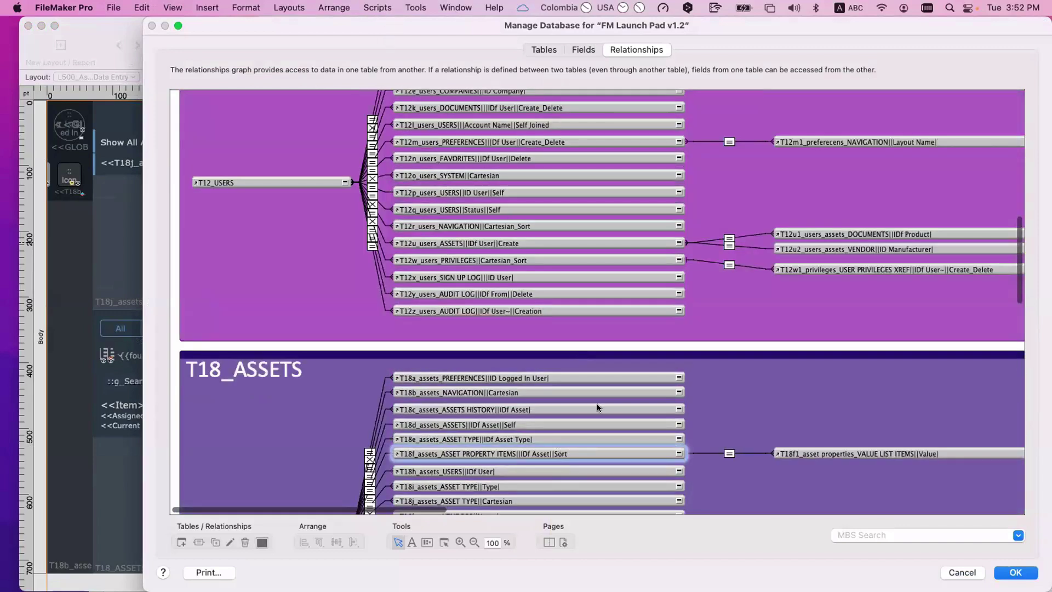
Examine the T18f1 value list items occurrence linked to the asset property items, and close Manage Database discarding all changes.
{"action": "left_click_drag", "start_coordinate": [388, 28], "coordinate": [452, 108]}
{"action": "left_click_drag", "start_coordinate": [523, 109], "coordinate": [499, 100]}
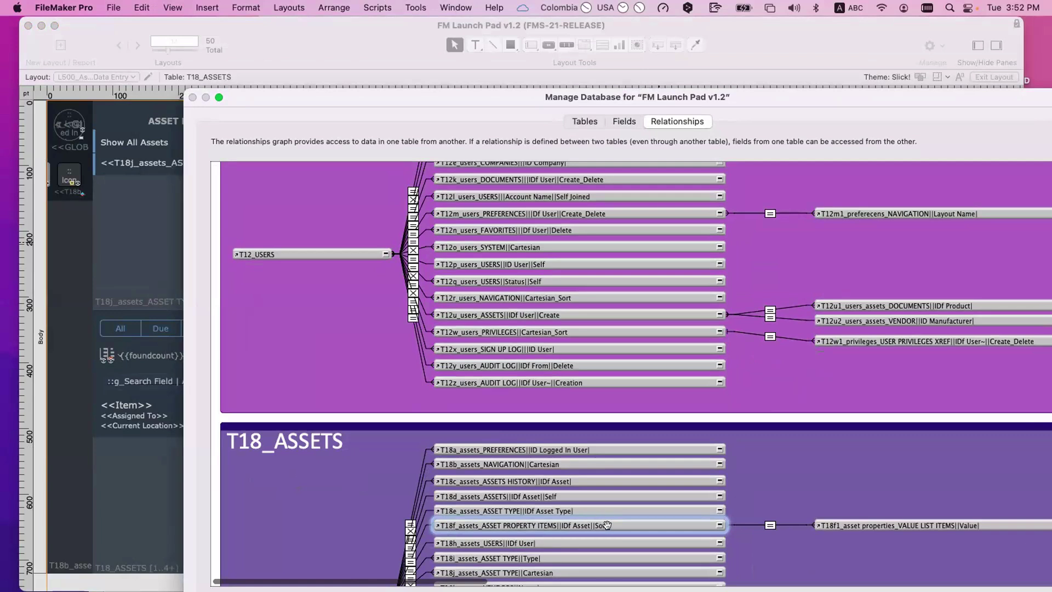
{"action": "left_click", "coordinate": [892, 520]}
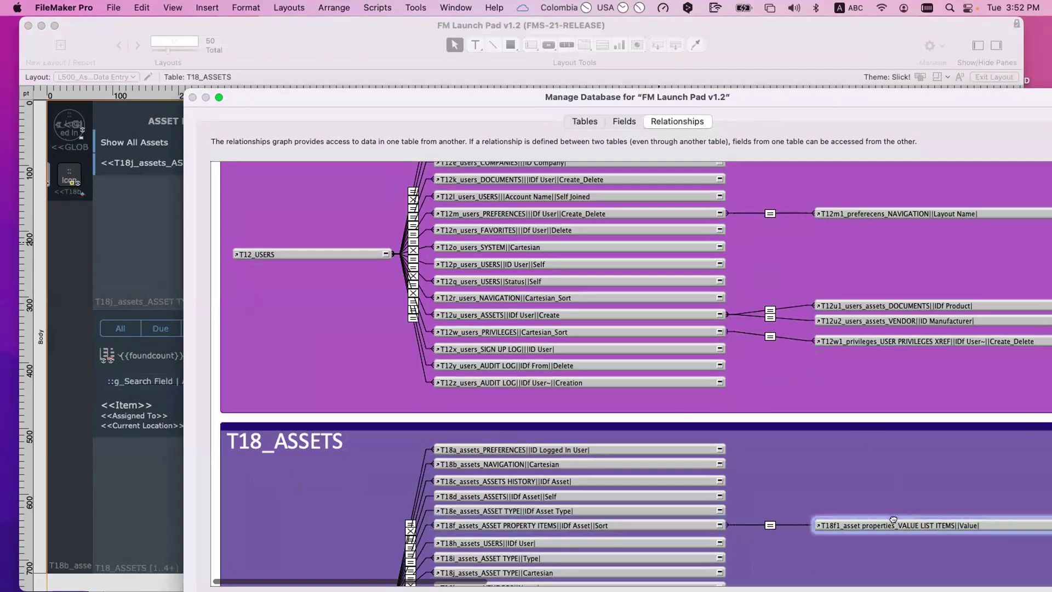
{"action": "left_click_drag", "start_coordinate": [893, 519], "coordinate": [893, 518]}
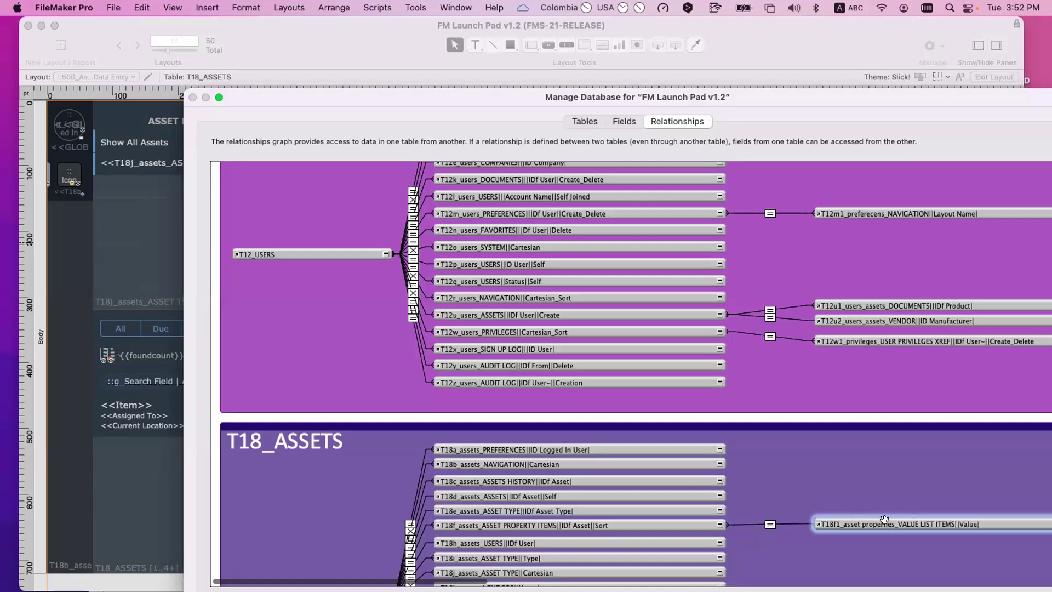
{"action": "key", "text": "Escape"}
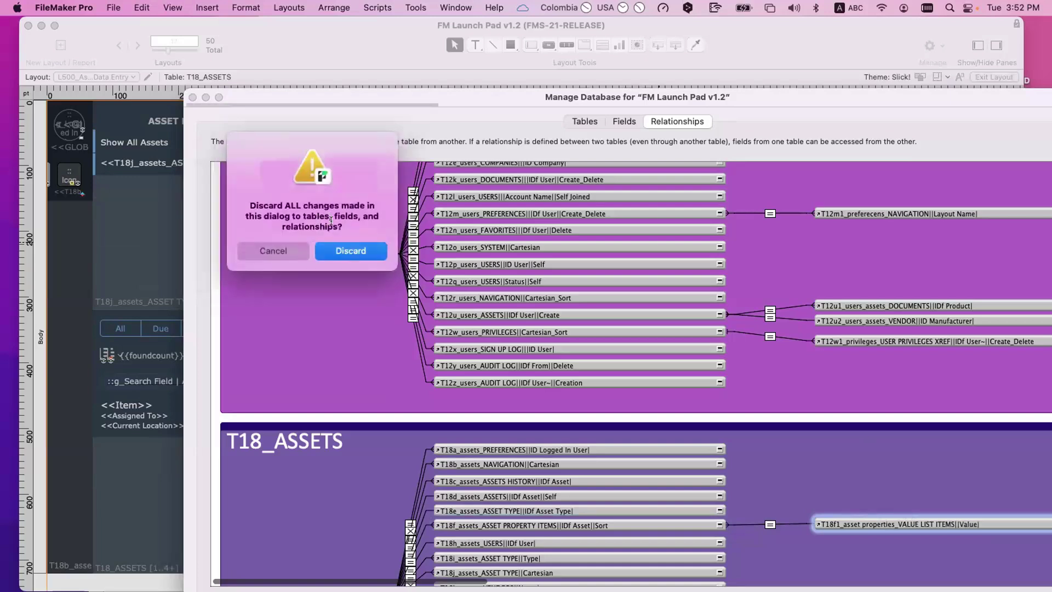
{"action": "left_click", "coordinate": [353, 251]}
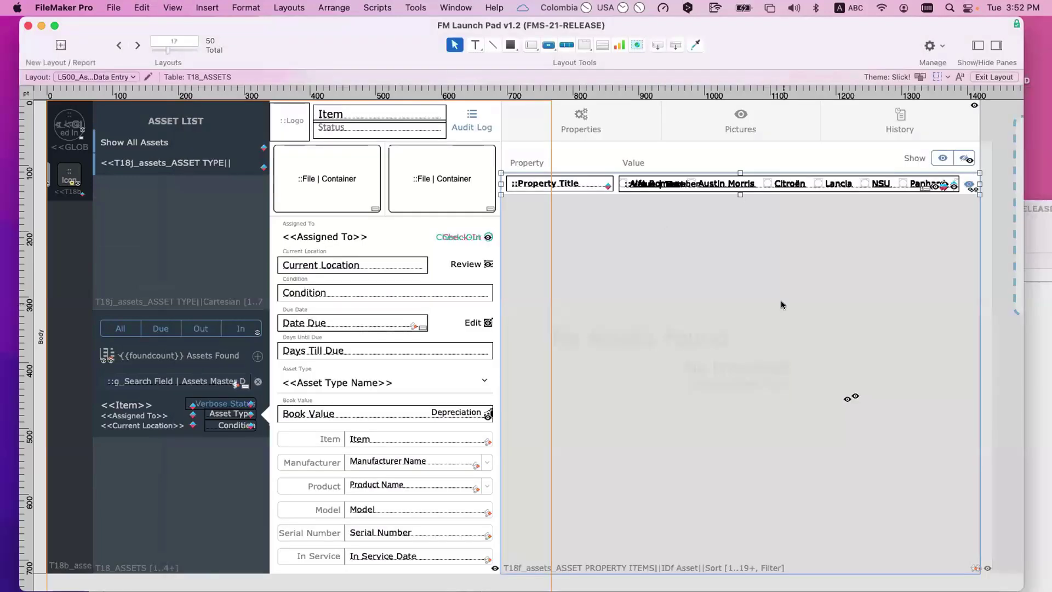
Close the windows showing the VALE_Value List Entities and VAL_Value Lists tables.
{"action": "key", "text": "super+shift+l"}
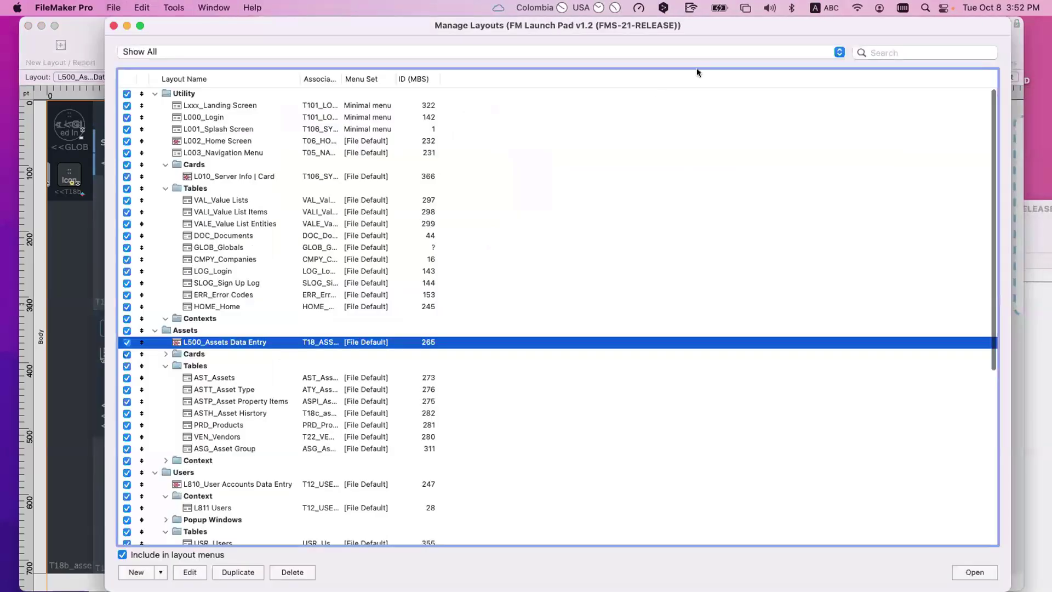
{"action": "key", "text": "Escape"}
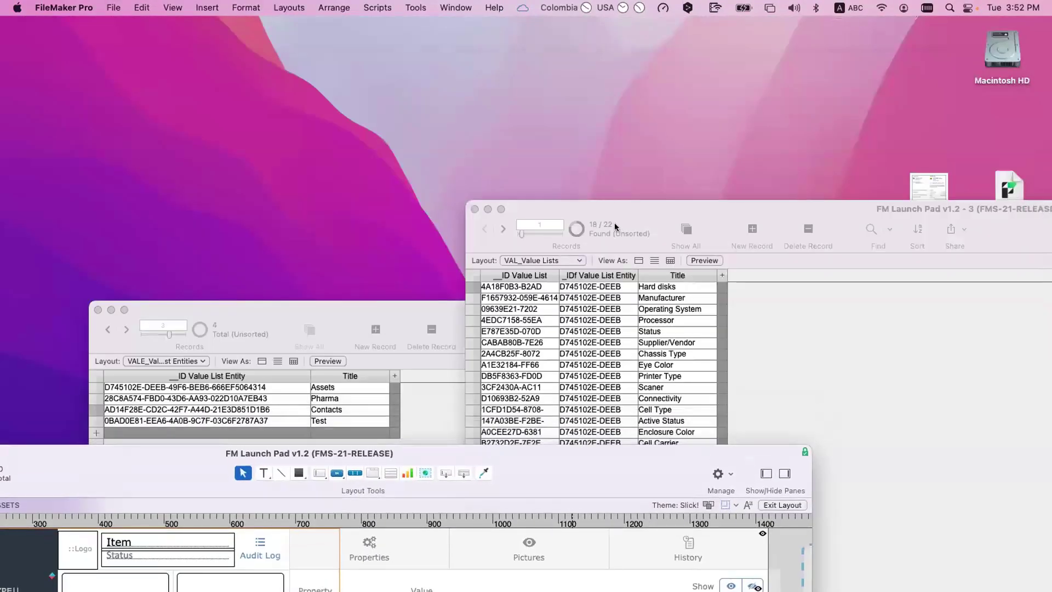
{"action": "left_click_drag", "start_coordinate": [297, 308], "coordinate": [779, 327]}
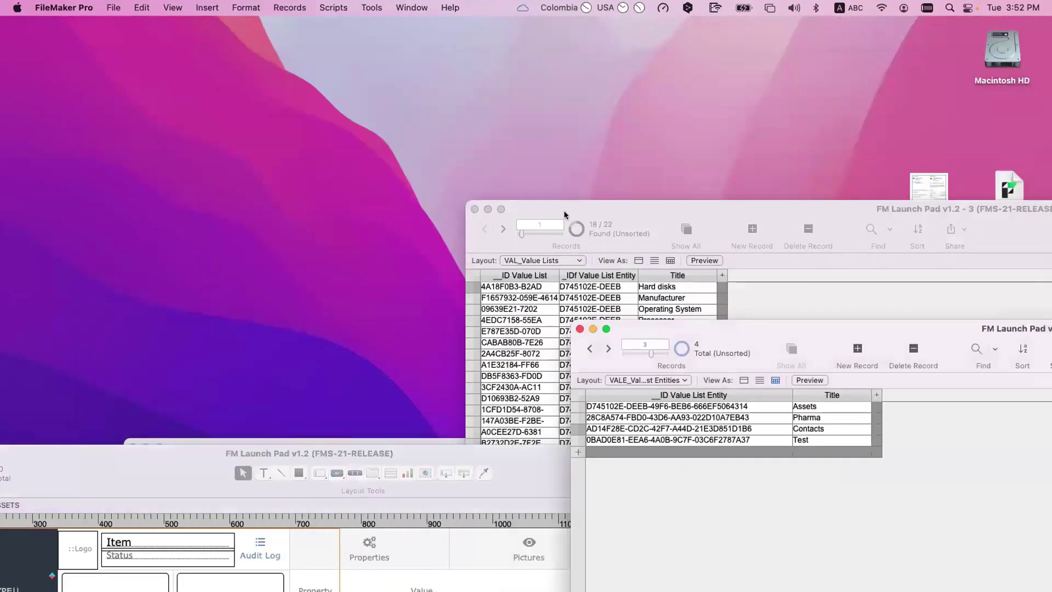
{"action": "key", "text": "super+w"}
{"action": "left_click", "coordinate": [475, 209]}
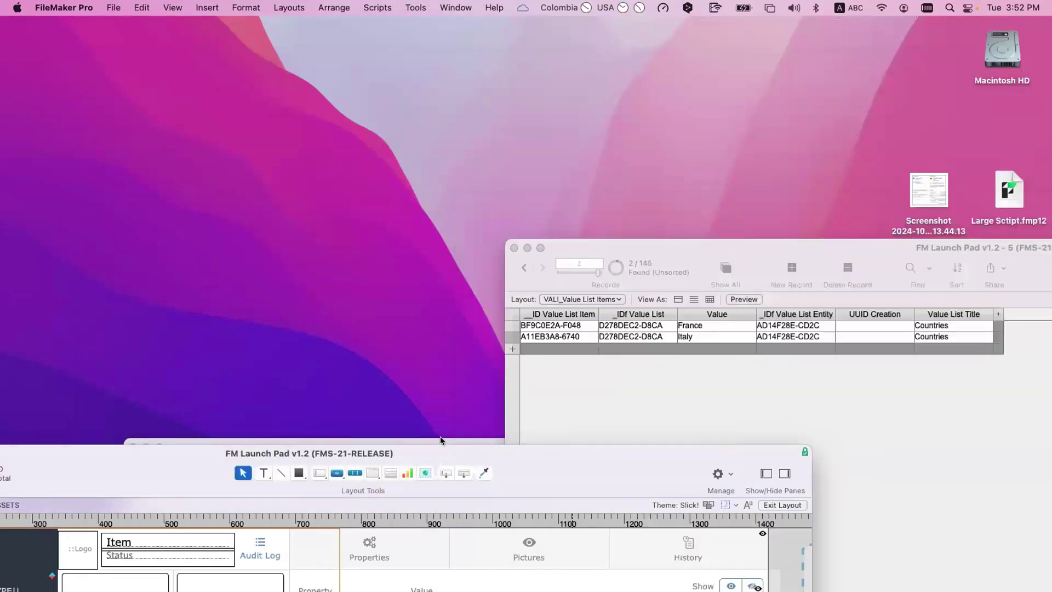
Show all records in the VALI_Value List Items window and arrange it beside the assets layout window.
{"action": "left_click", "coordinate": [439, 437]}
{"action": "left_click_drag", "start_coordinate": [439, 443], "coordinate": [585, 338]}
{"action": "left_click_drag", "start_coordinate": [645, 243], "coordinate": [642, 179]}
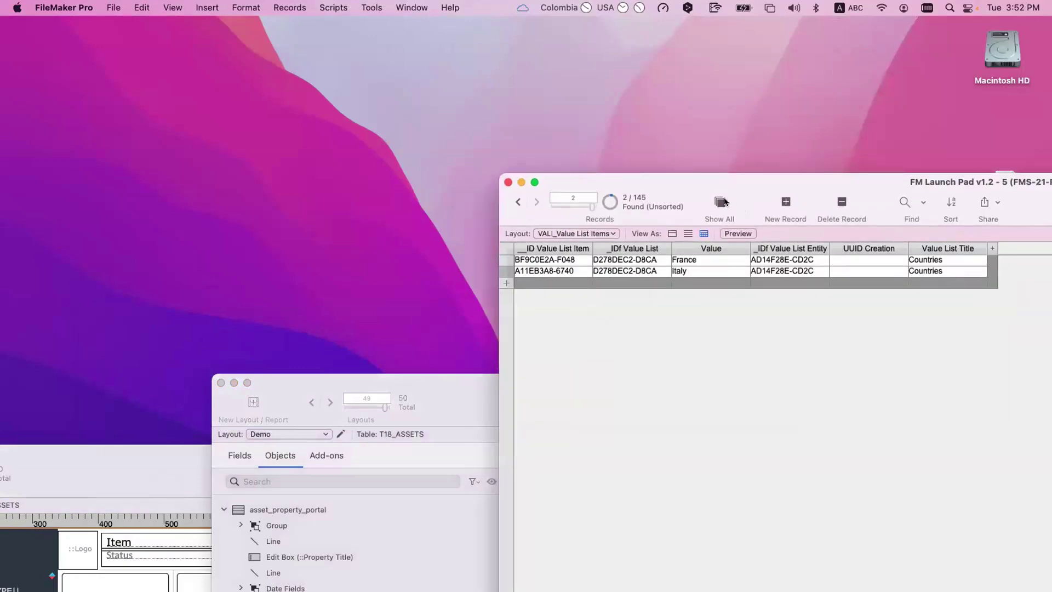
{"action": "left_click", "coordinate": [724, 201]}
{"action": "double_click", "coordinate": [681, 182]}
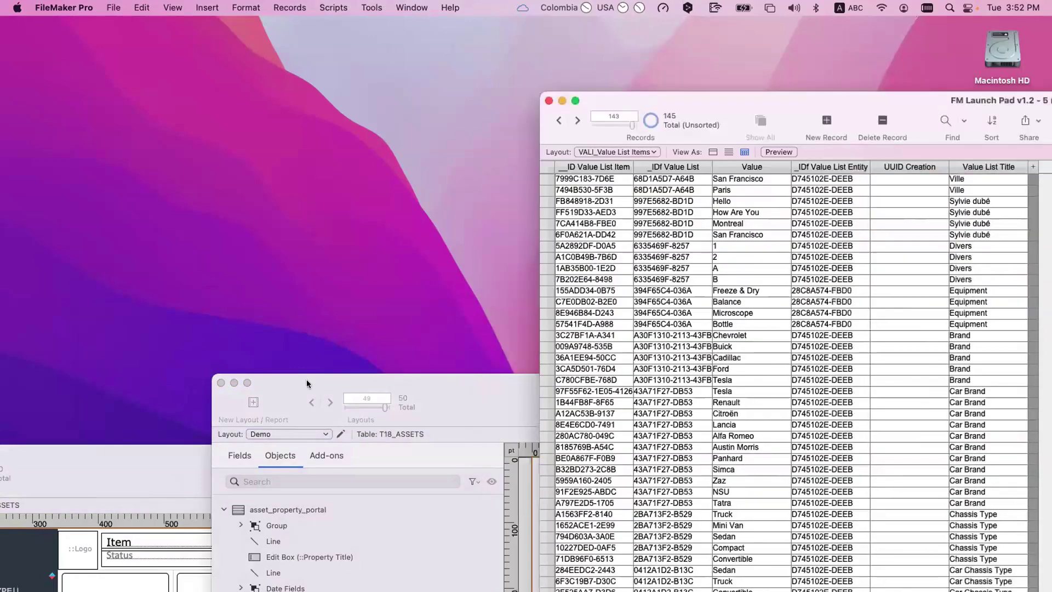
{"action": "left_click_drag", "start_coordinate": [150, 458], "coordinate": [288, 350]}
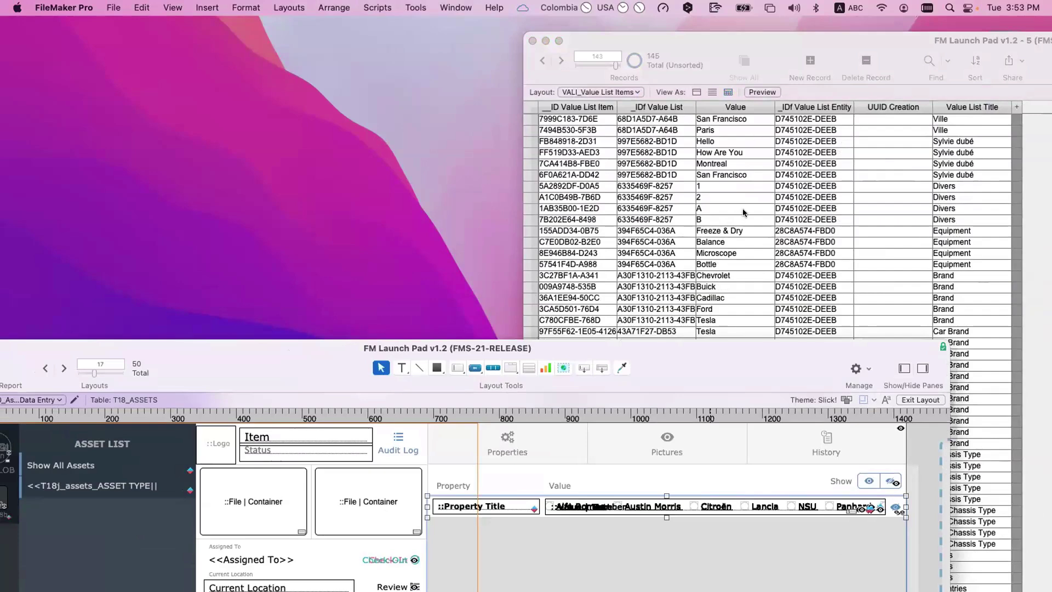
Reopen the relationships graph and trace the T18f asset property items occurrence to the T18f1 value list items occurrence.
{"action": "key", "text": "super+shift+d"}
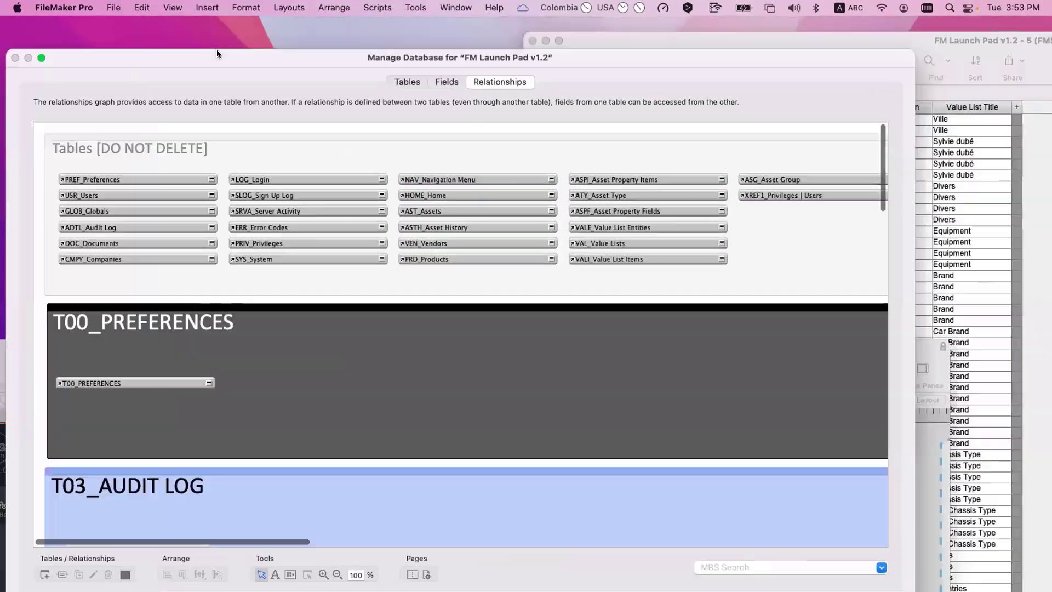
{"action": "scroll", "coordinate": [331, 372], "scroll_direction": "down", "scroll_amount": 10}
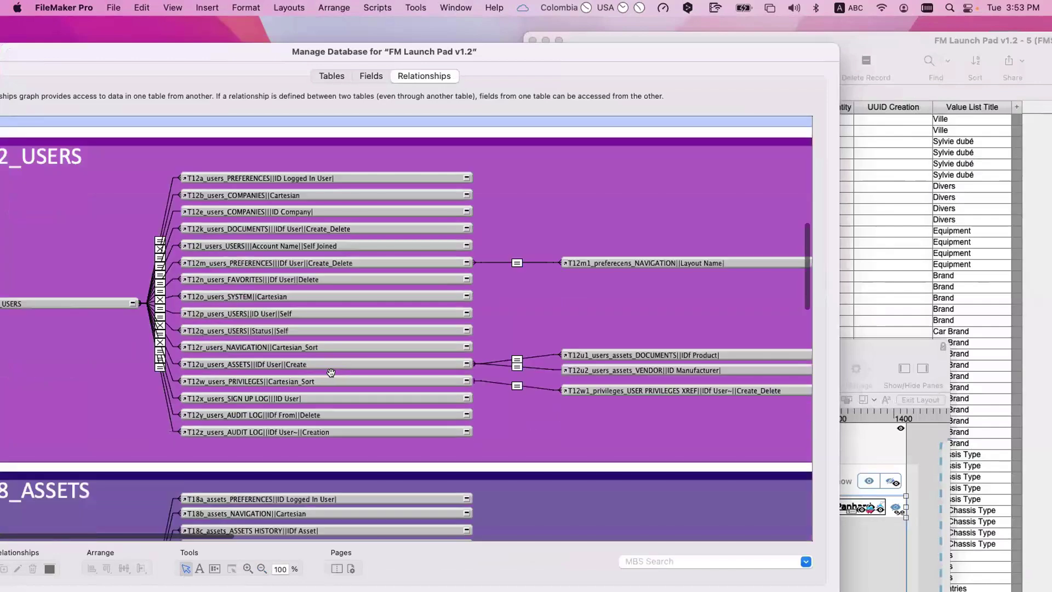
{"action": "scroll", "coordinate": [331, 373], "scroll_direction": "down", "scroll_amount": 5}
{"action": "left_click", "coordinate": [604, 356]}
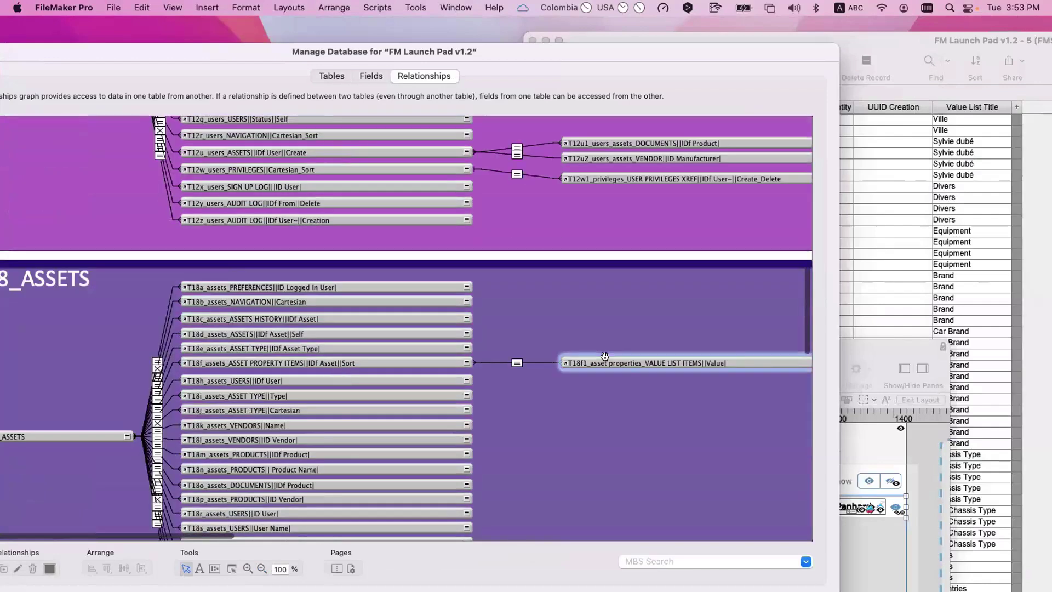
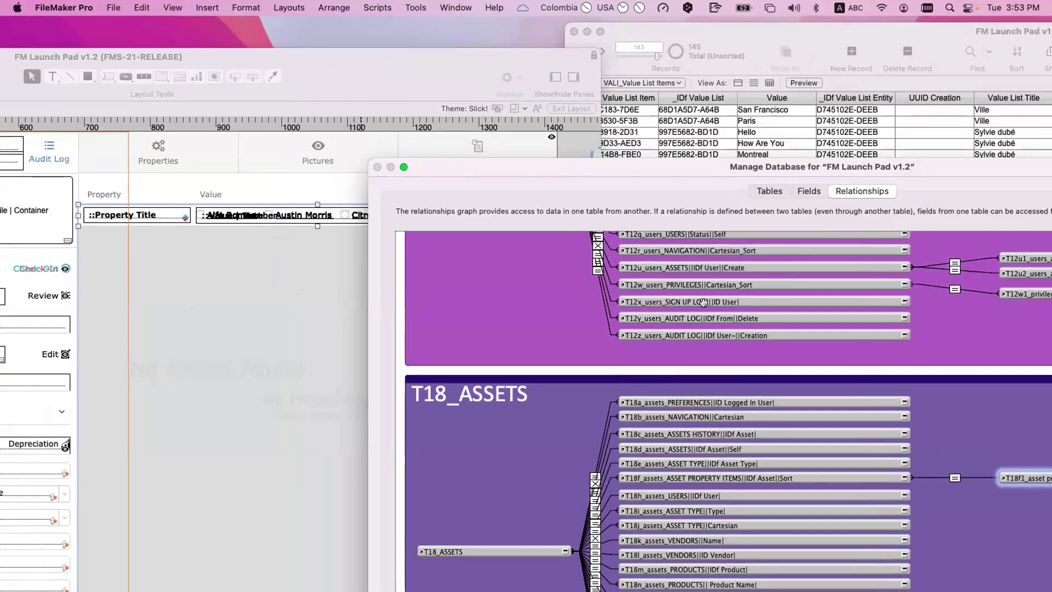
{"action": "left_click", "coordinate": [734, 476]}
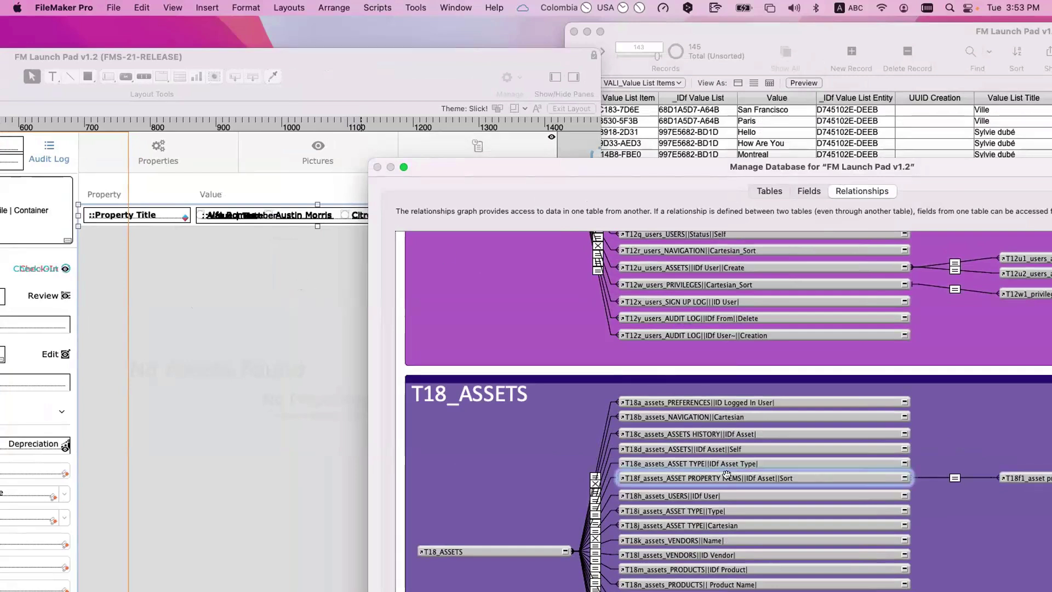
{"action": "left_click", "coordinate": [1014, 477]}
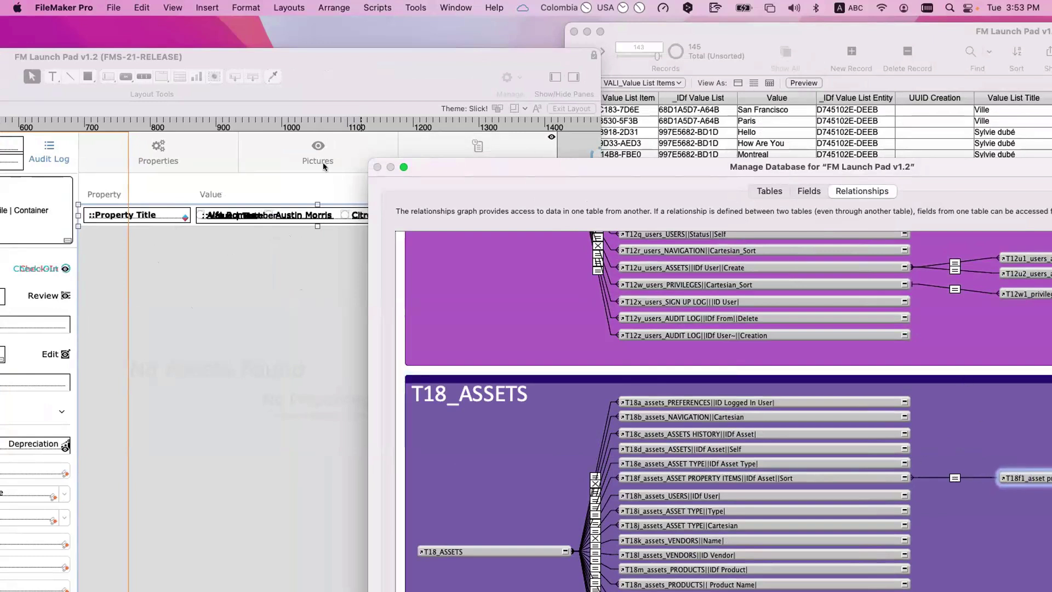
Inspect the match fields between T18f and T18f1 against the Value List Title column, and close Manage Database discarding all changes.
{"action": "left_click", "coordinate": [954, 478]}
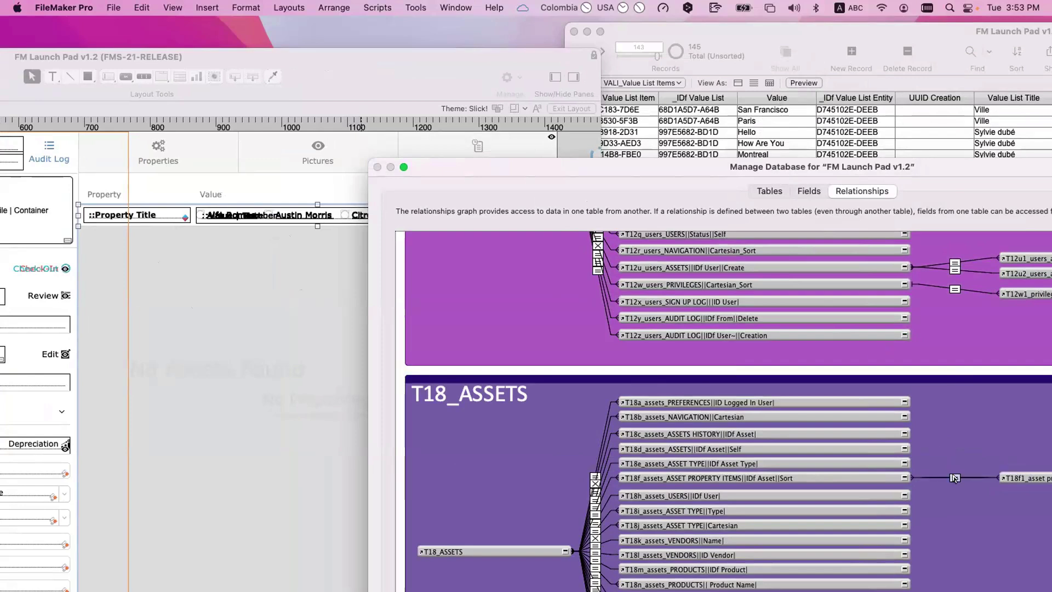
{"action": "double_click", "coordinate": [954, 477]}
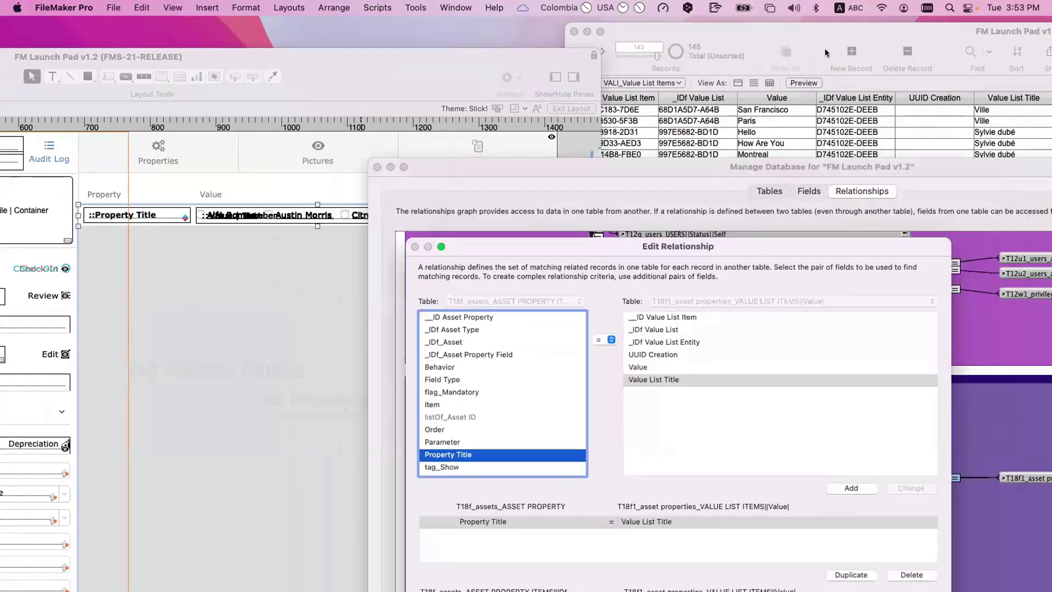
{"action": "left_click_drag", "start_coordinate": [796, 32], "coordinate": [614, 26]}
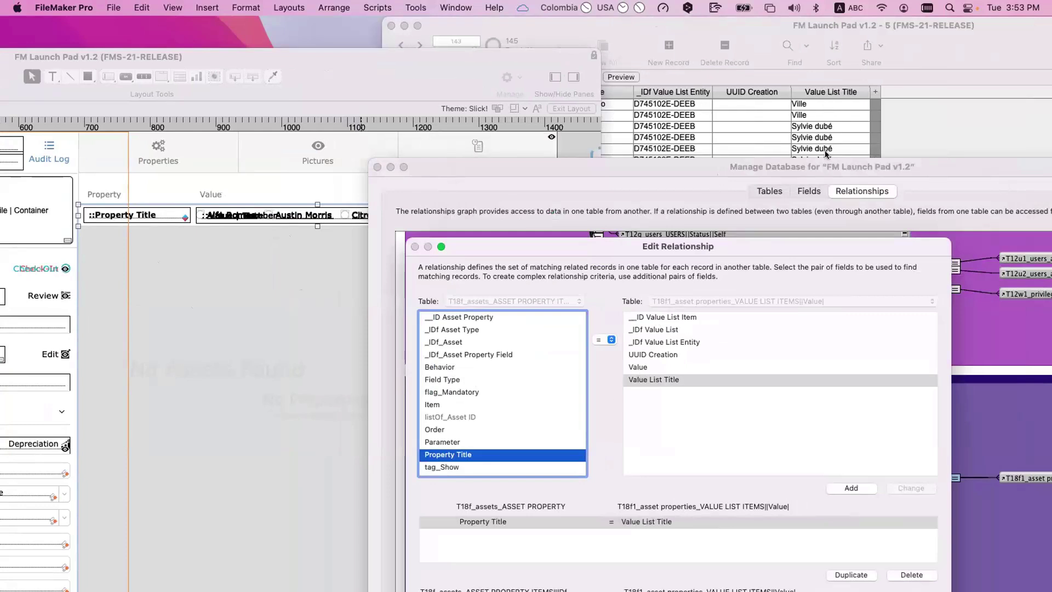
{"action": "key", "text": "Return"}
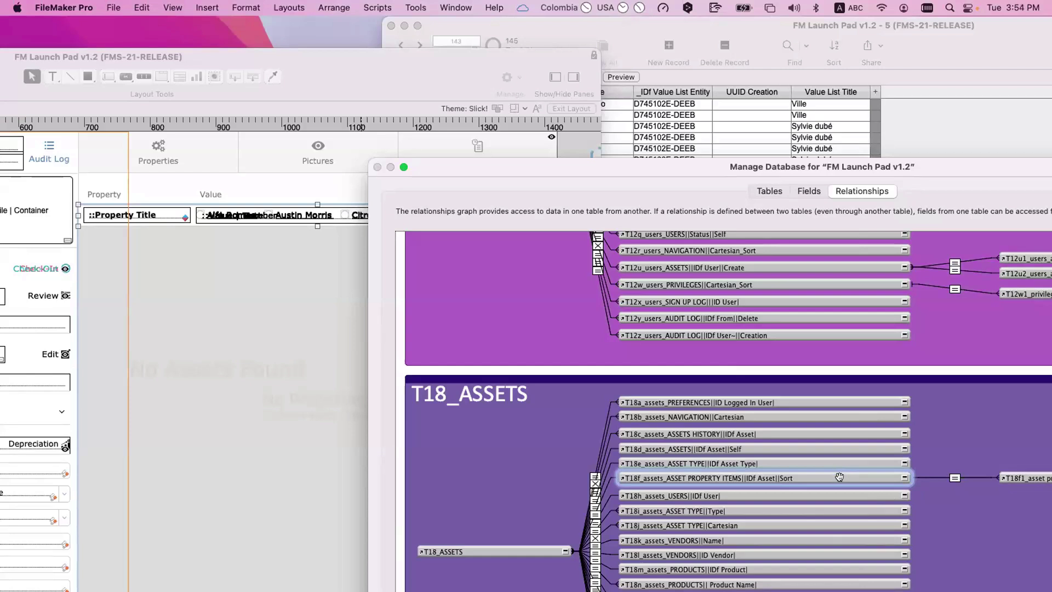
{"action": "key", "text": "Escape"}
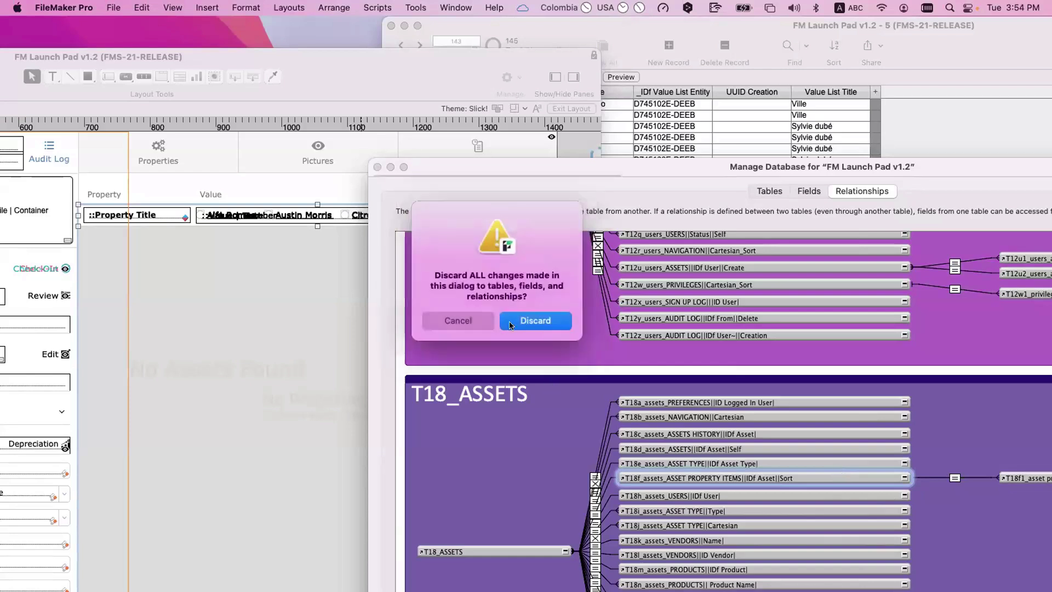
{"action": "left_click", "coordinate": [509, 325]}
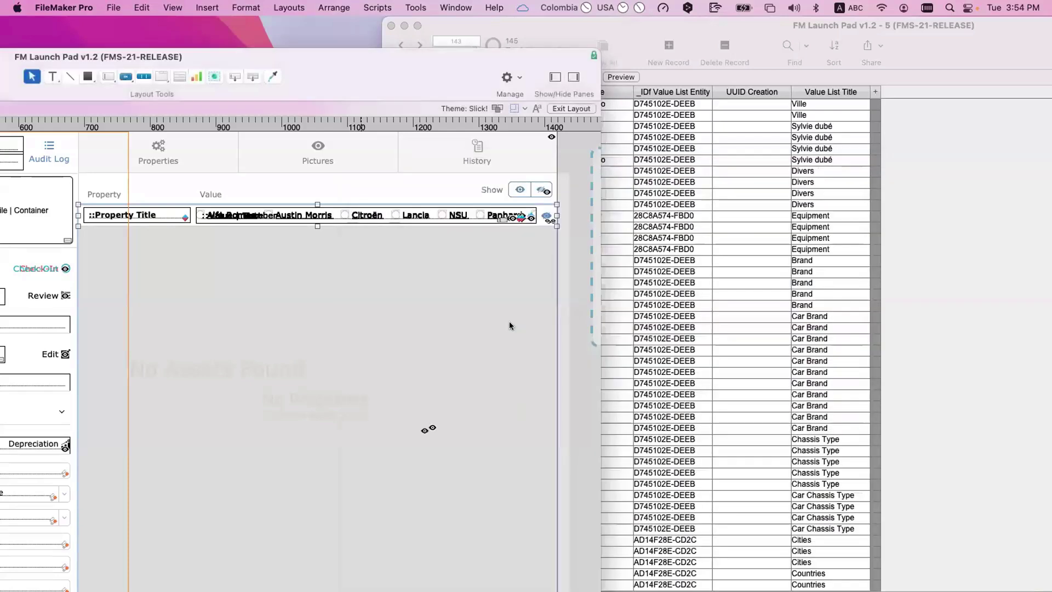
Identify the portal's Property Title field on the layout, and examine its Car Brand entry in Browse mode.
{"action": "left_click", "coordinate": [130, 216]}
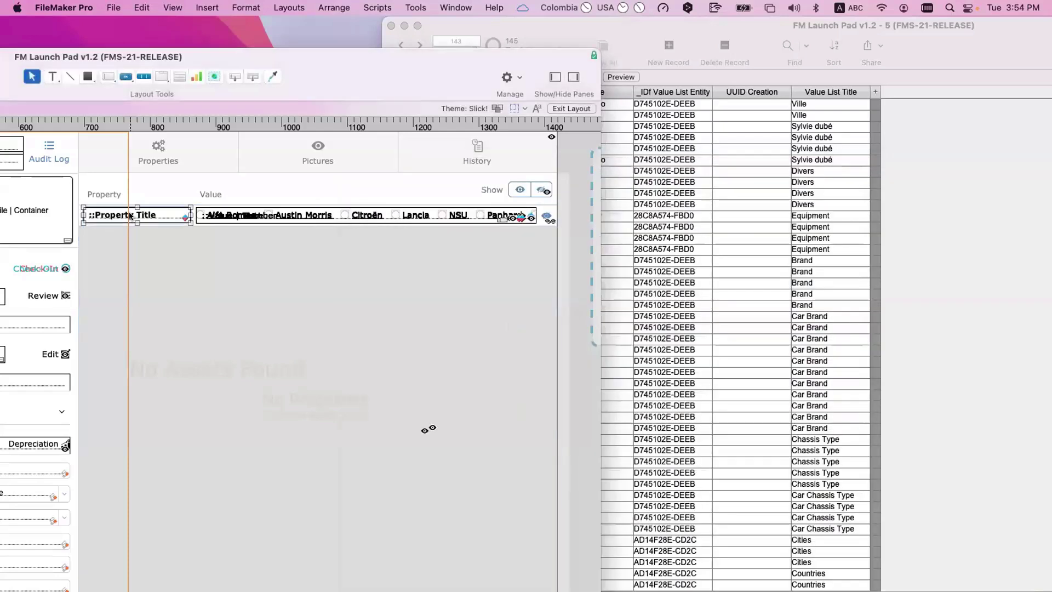
{"action": "key", "text": "super+b"}
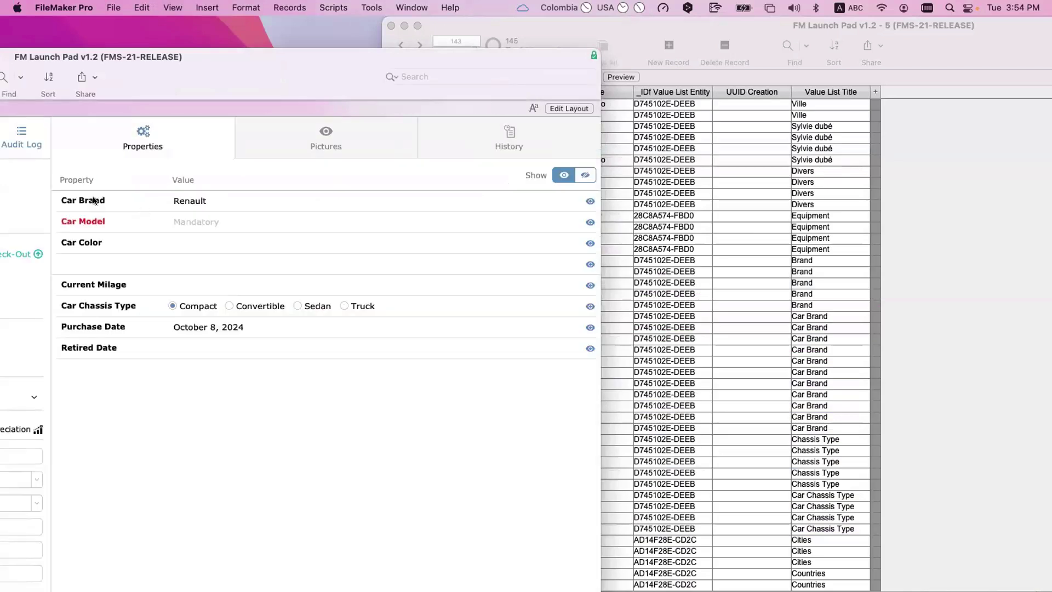
{"action": "left_click", "coordinate": [95, 200]}
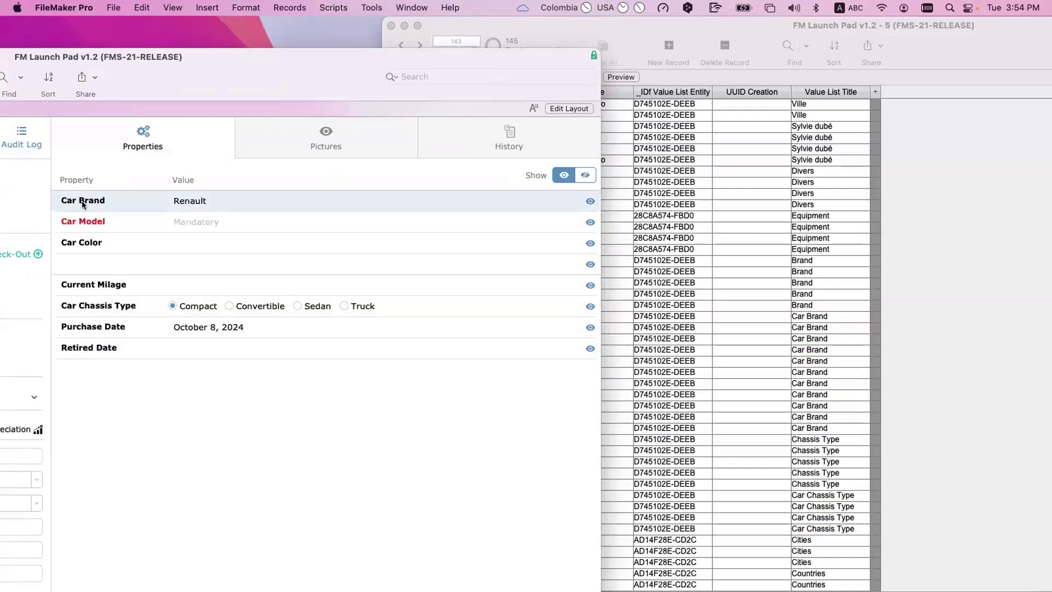
Locate the T18f asset property items occurrence in the relationships graph, and close Manage Database discarding all changes.
{"action": "key", "text": "super+shift+l"}
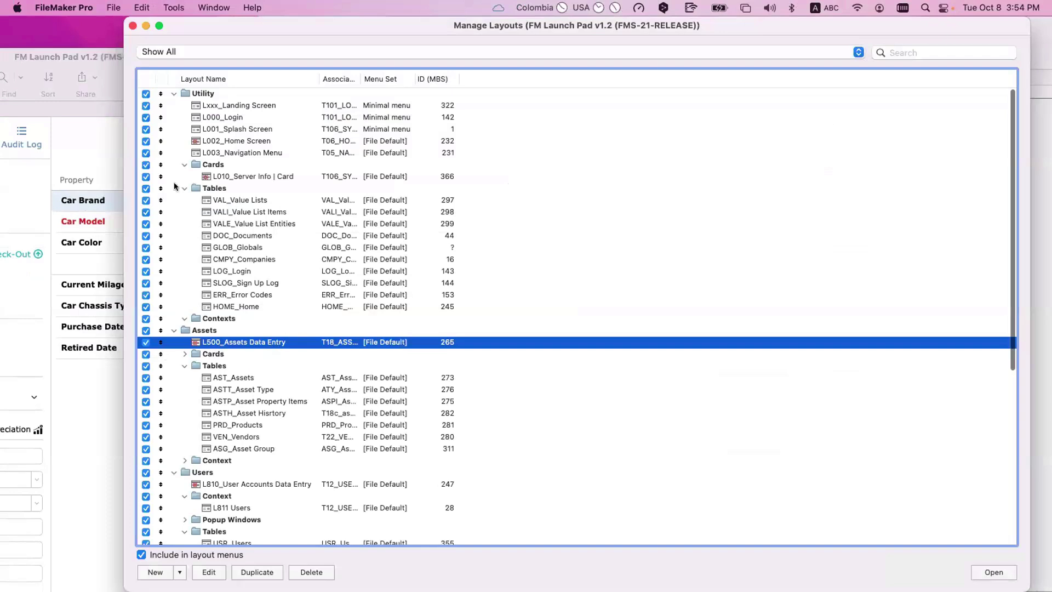
{"action": "left_click", "coordinate": [132, 27]}
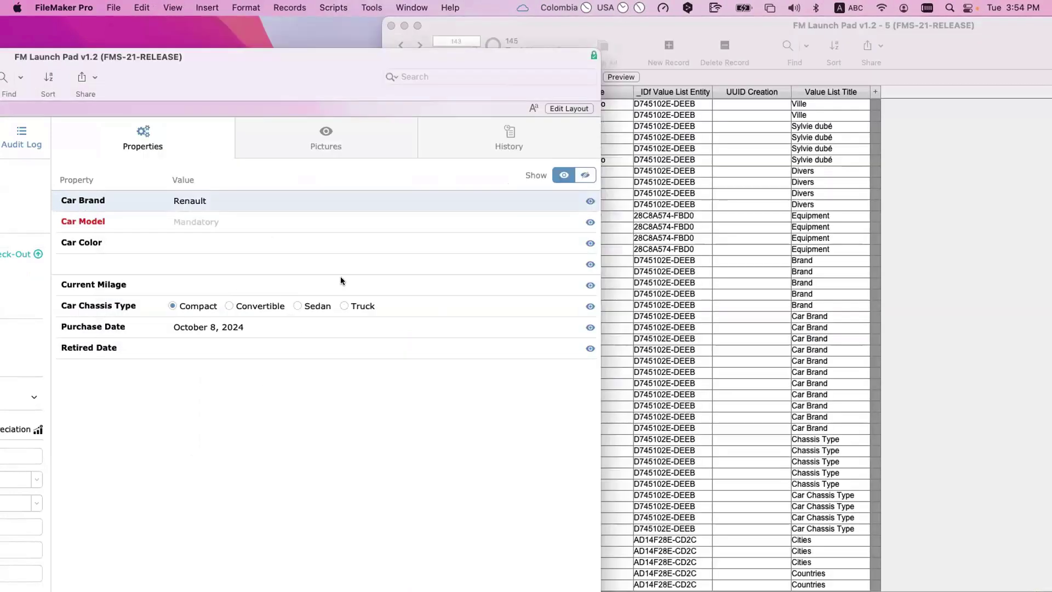
{"action": "key", "text": "super+shift+d"}
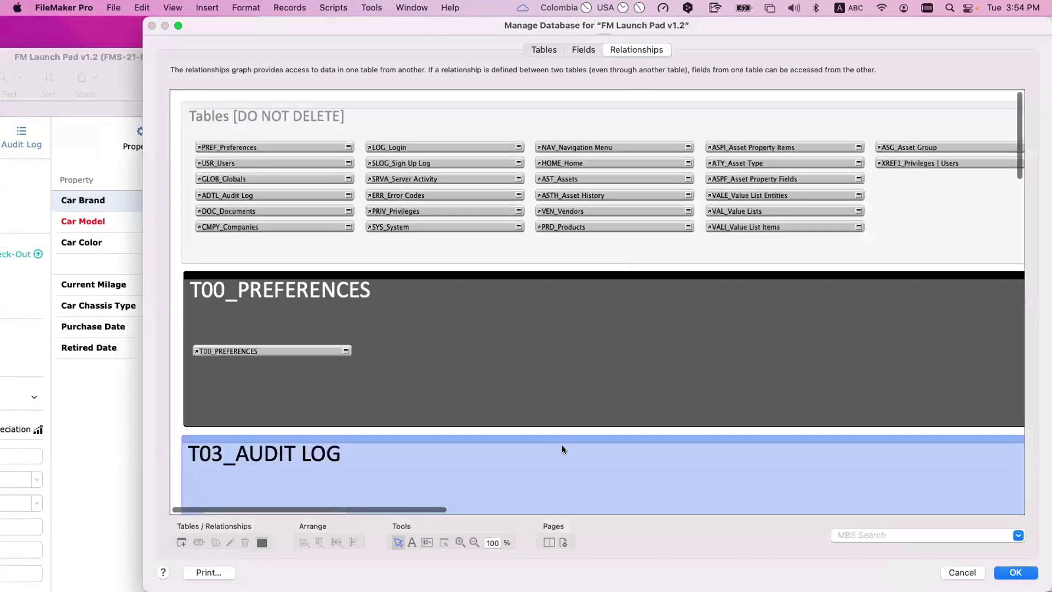
{"action": "scroll", "coordinate": [561, 444], "scroll_direction": "down", "scroll_amount": 10}
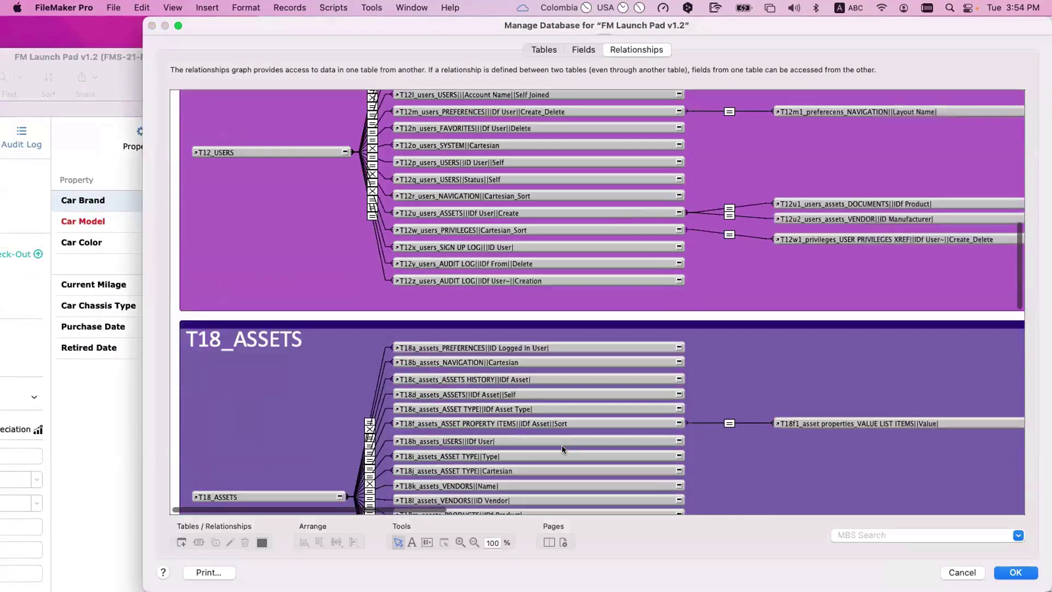
{"action": "left_click", "coordinate": [462, 422]}
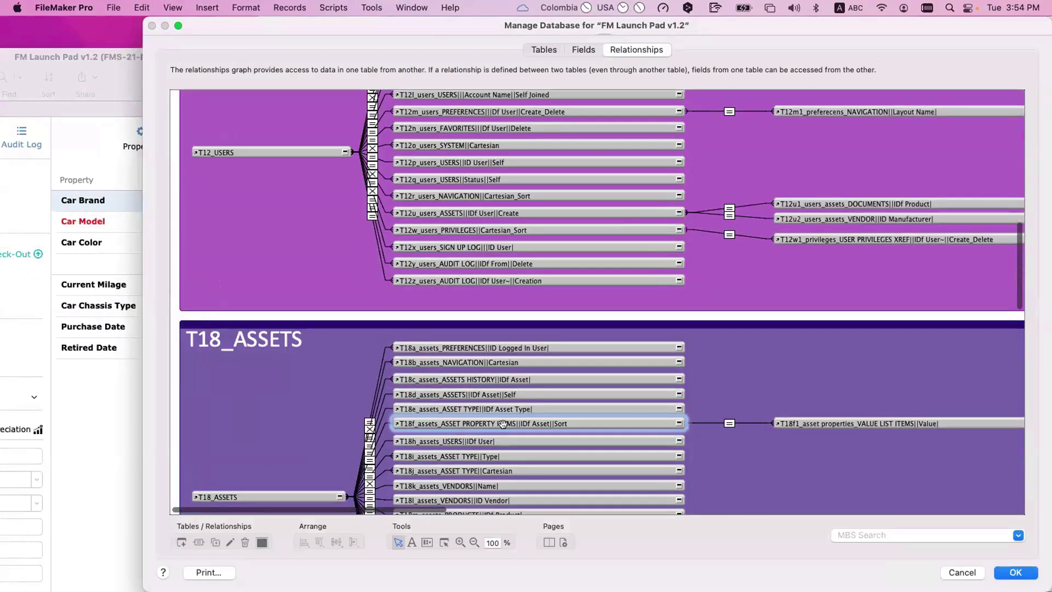
{"action": "left_click", "coordinate": [115, 343]}
{"action": "key", "text": "Escape"}
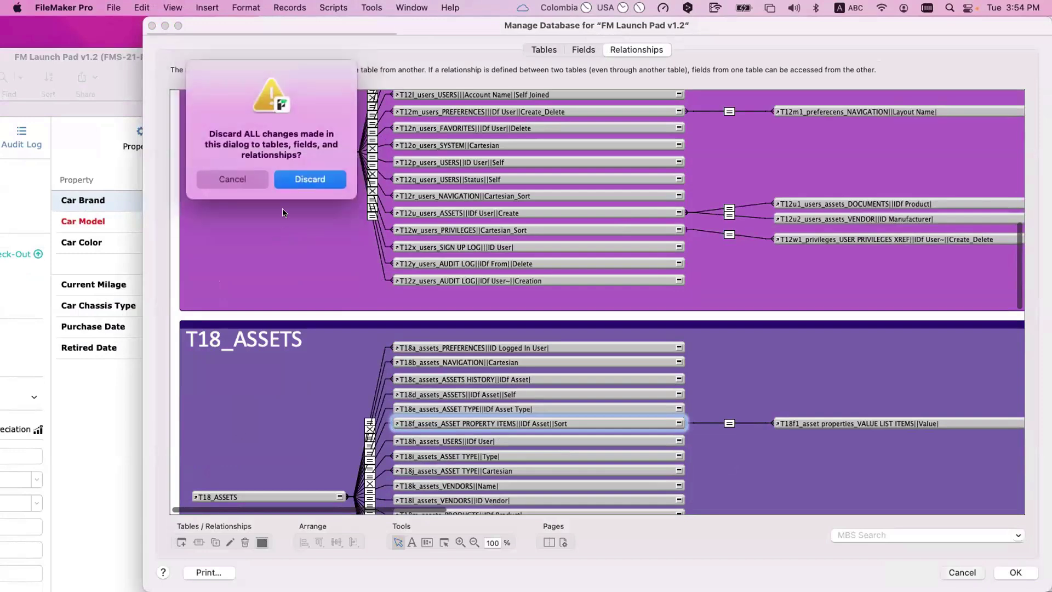
{"action": "left_click", "coordinate": [311, 179]}
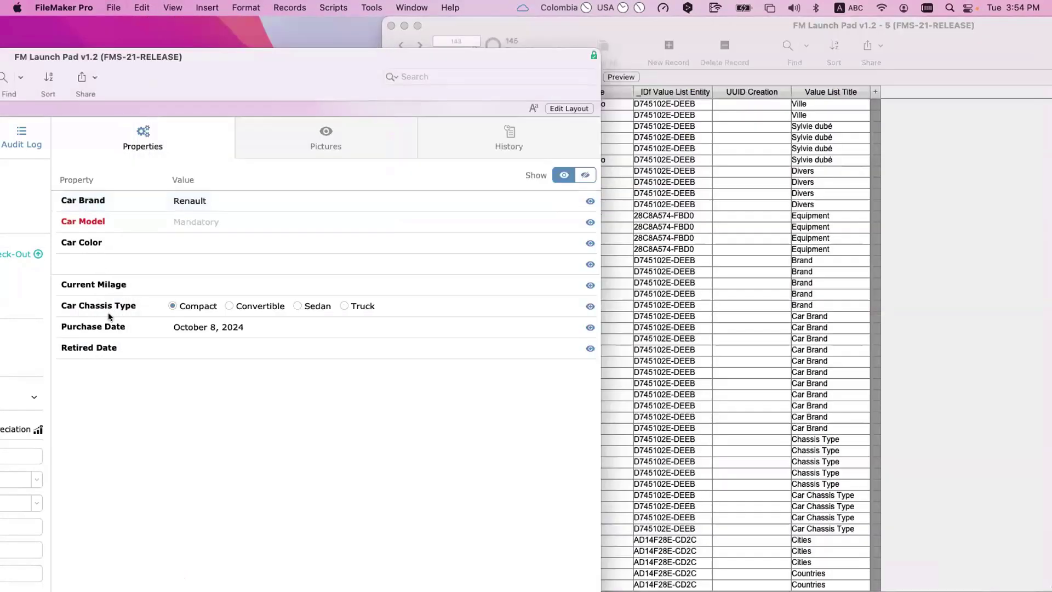
Find the layouts matching "items" and open ASTP_Asset Property Items in a separate window.
{"action": "key", "text": "super+shift+l"}
{"action": "left_click", "coordinate": [914, 53]}
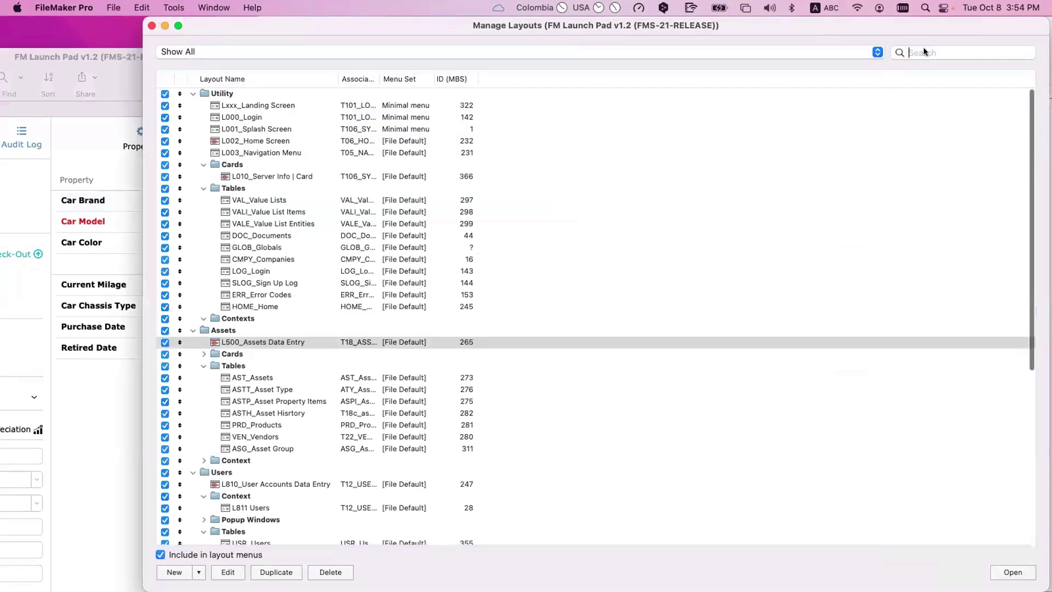
{"action": "type", "text": "items"}
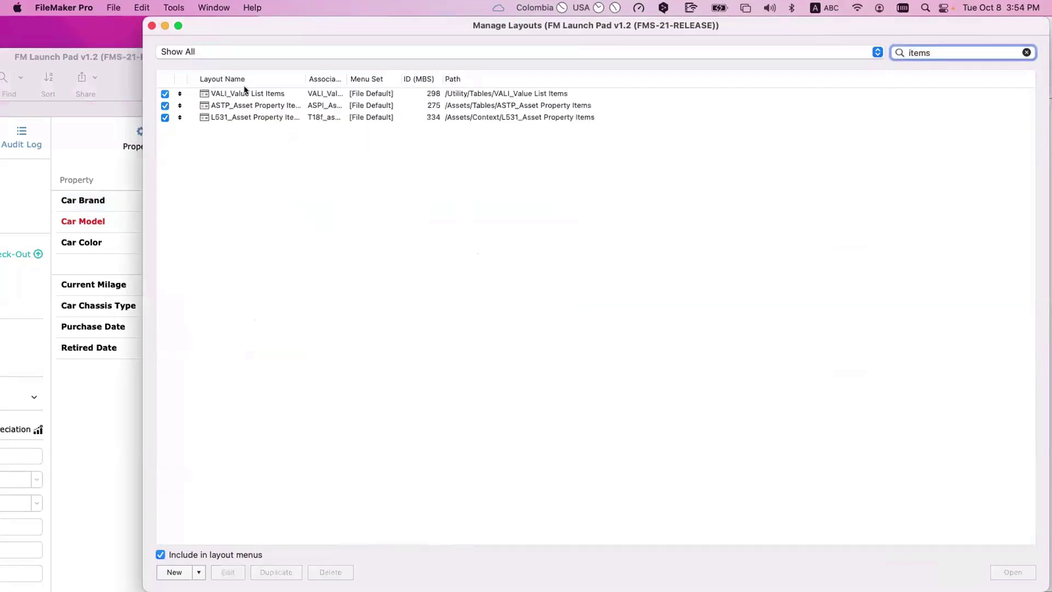
{"action": "left_click", "coordinate": [255, 105]}
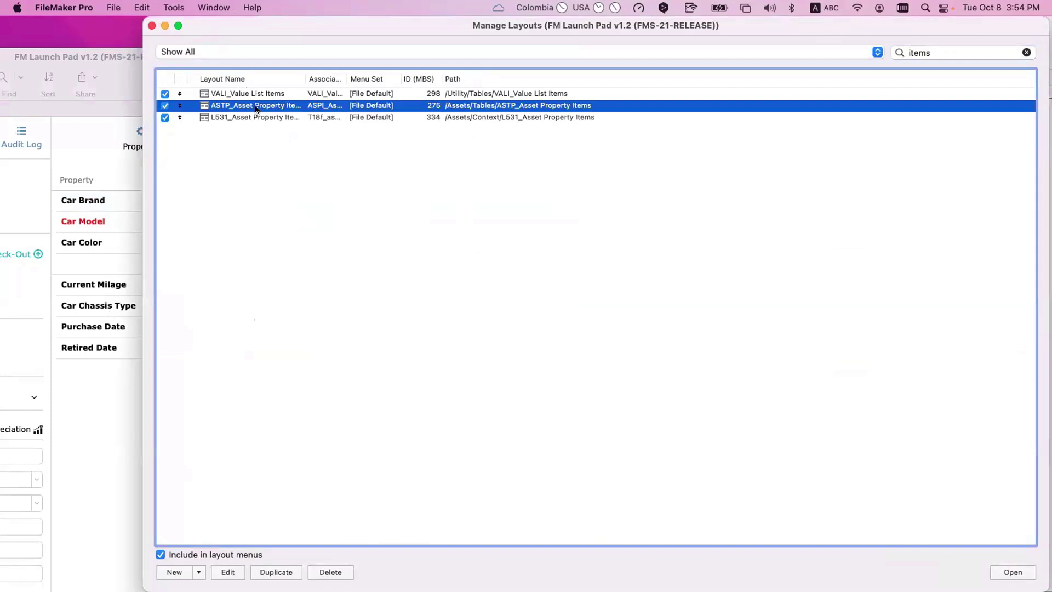
{"action": "left_click_drag", "start_coordinate": [290, 32], "coordinate": [196, 33]}
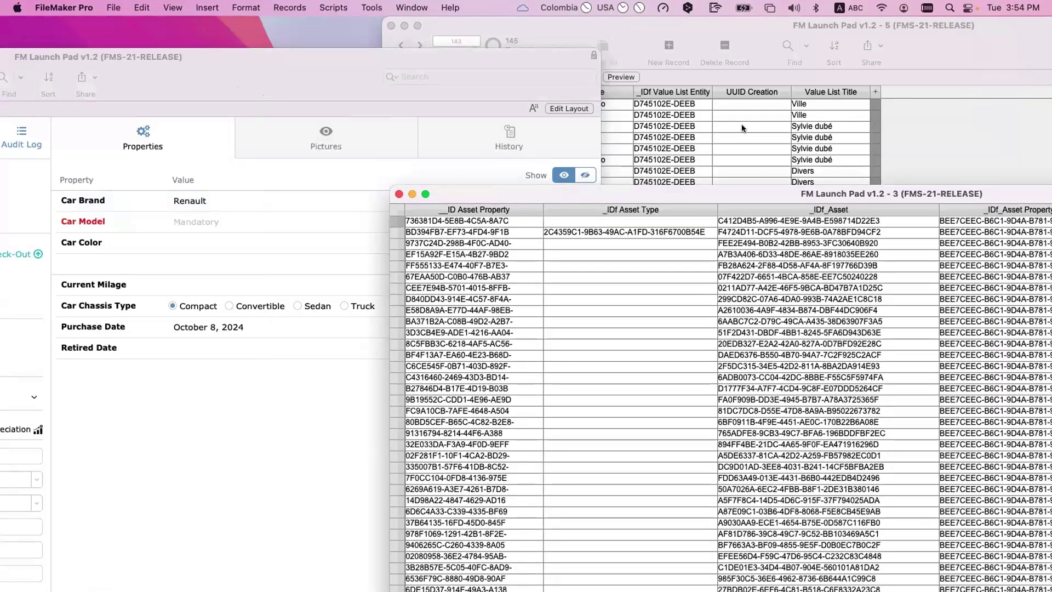
Review the asset property item columns, and try a find with Car Brand as the Item criterion.
{"action": "scroll", "coordinate": [740, 92], "scroll_direction": "right", "scroll_amount": 5}
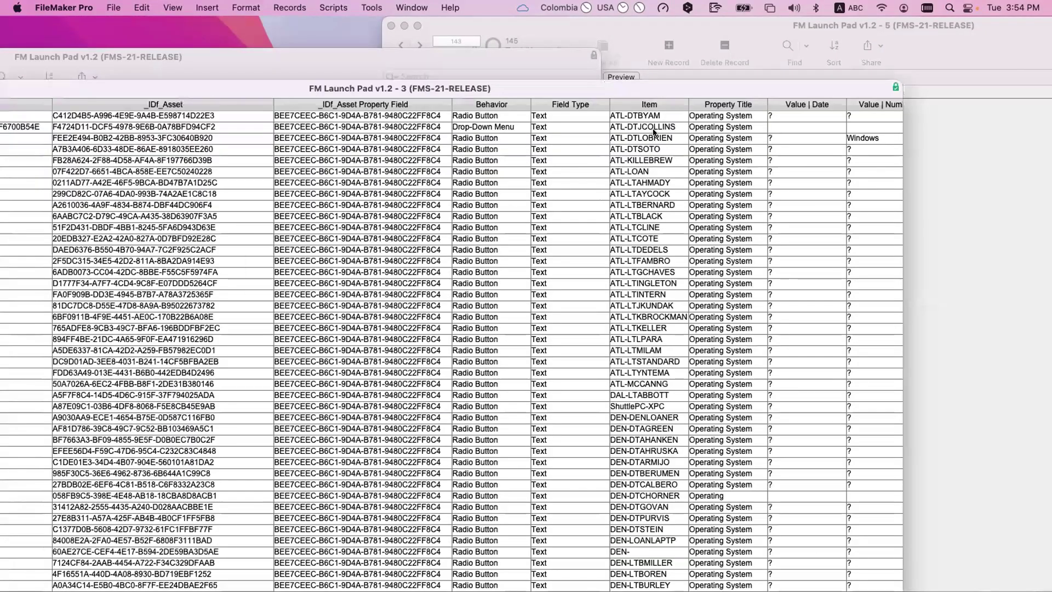
{"action": "scroll", "coordinate": [652, 131], "scroll_direction": "right", "scroll_amount": 8}
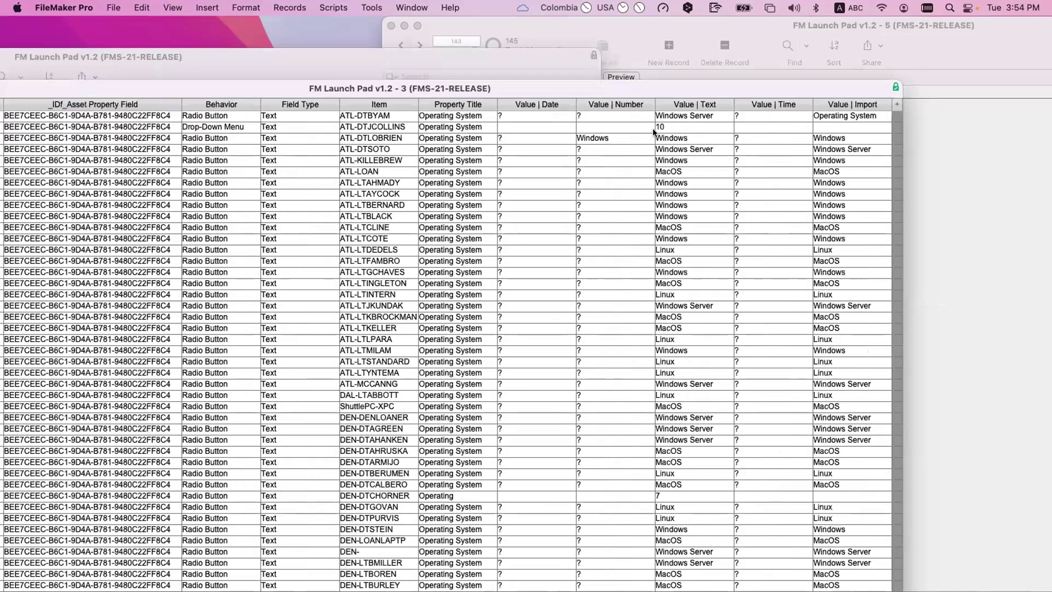
{"action": "scroll", "coordinate": [653, 132], "scroll_direction": "left", "scroll_amount": 6}
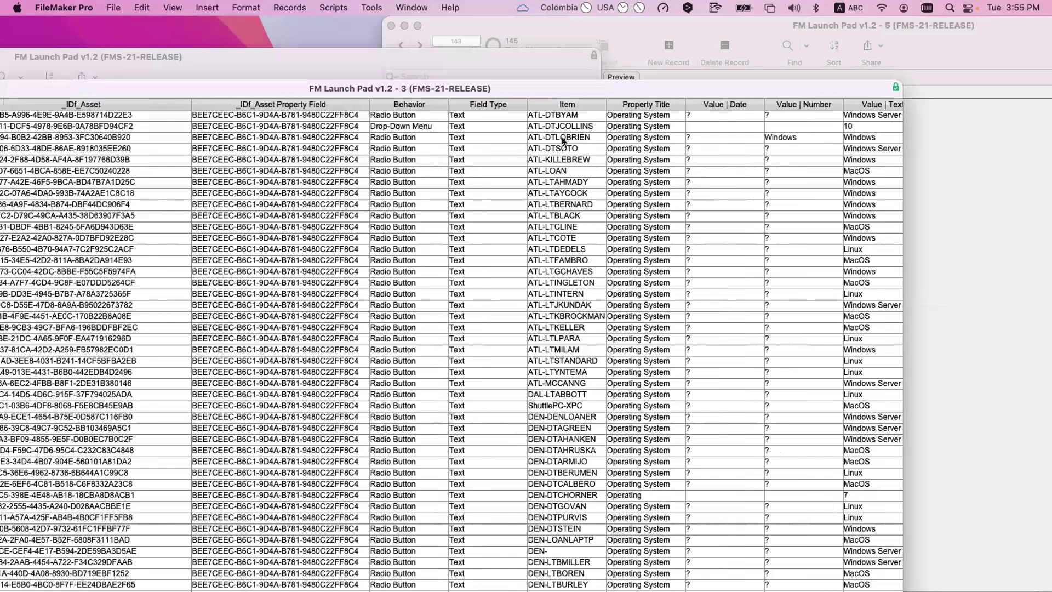
{"action": "left_click", "coordinate": [562, 204]}
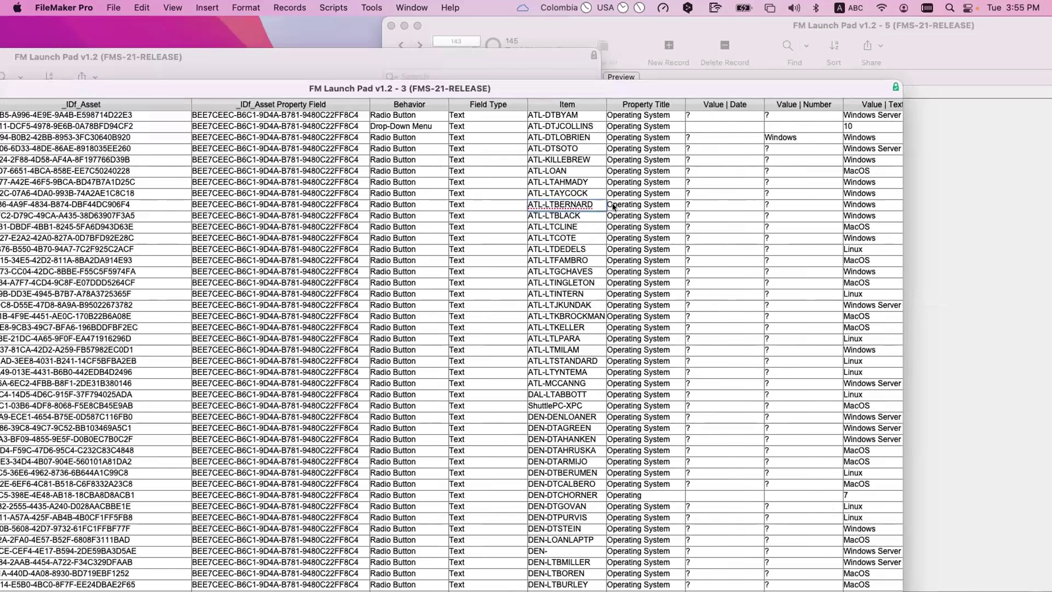
{"action": "key", "text": "super+f"}
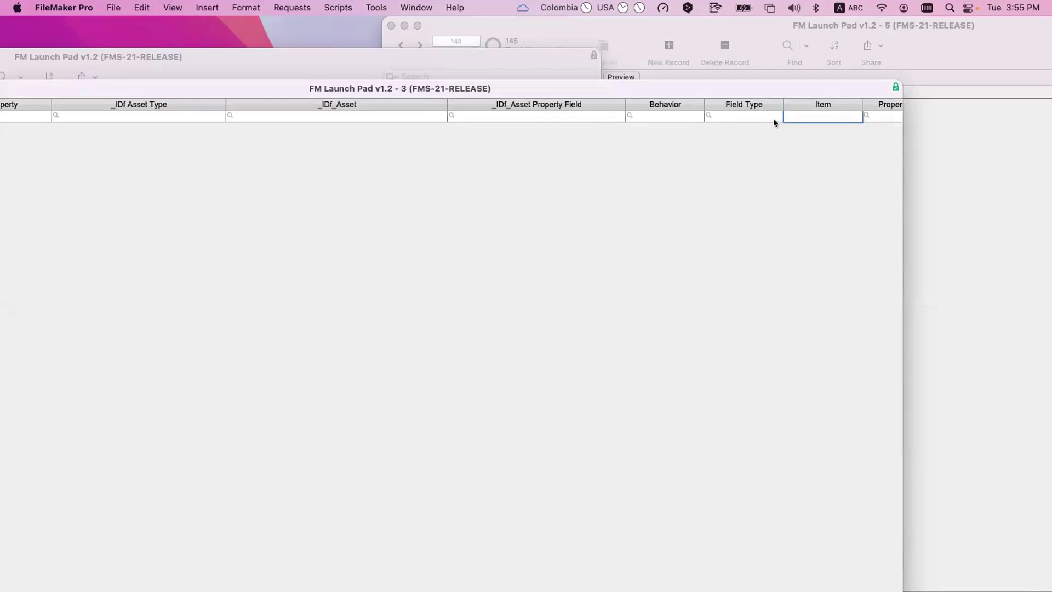
{"action": "type", "text": "Car Brand"}
{"action": "key", "text": "Return"}
{"action": "key", "text": "Return"}
{"action": "left_click", "coordinate": [546, 104]}
Move the Car Brand criterion from Item to Property Title and perform the find.
{"action": "left_click_drag", "start_coordinate": [524, 90], "coordinate": [688, 380]}
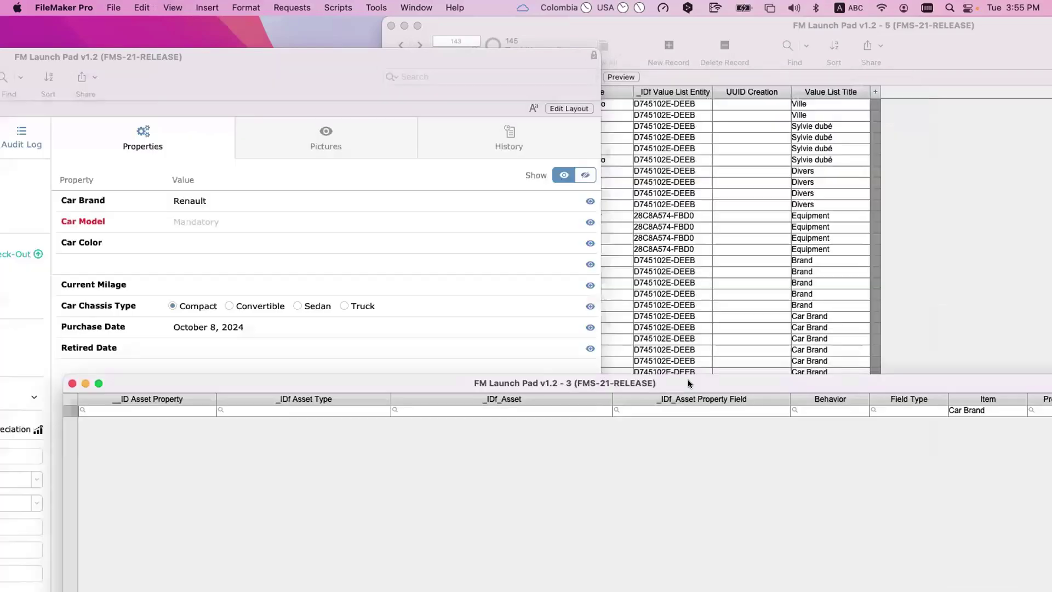
{"action": "left_click_drag", "start_coordinate": [616, 382], "coordinate": [612, 228]}
{"action": "scroll", "coordinate": [740, 300], "scroll_direction": "right", "scroll_amount": 5}
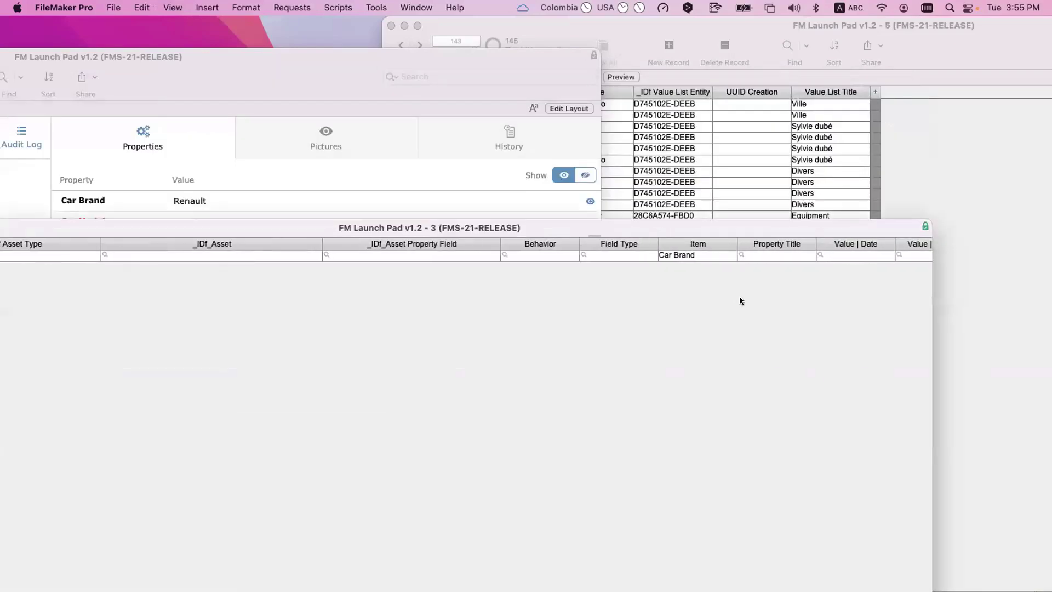
{"action": "left_click", "coordinate": [628, 253]}
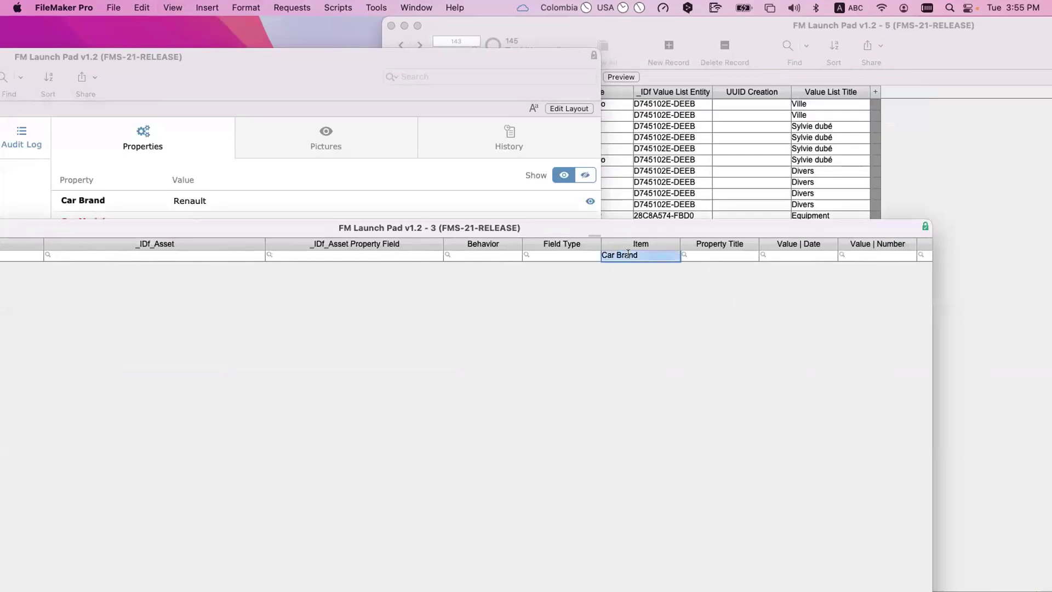
{"action": "key", "text": "super+x"}
{"action": "left_click", "coordinate": [685, 256]}
{"action": "key", "text": "super+v"}
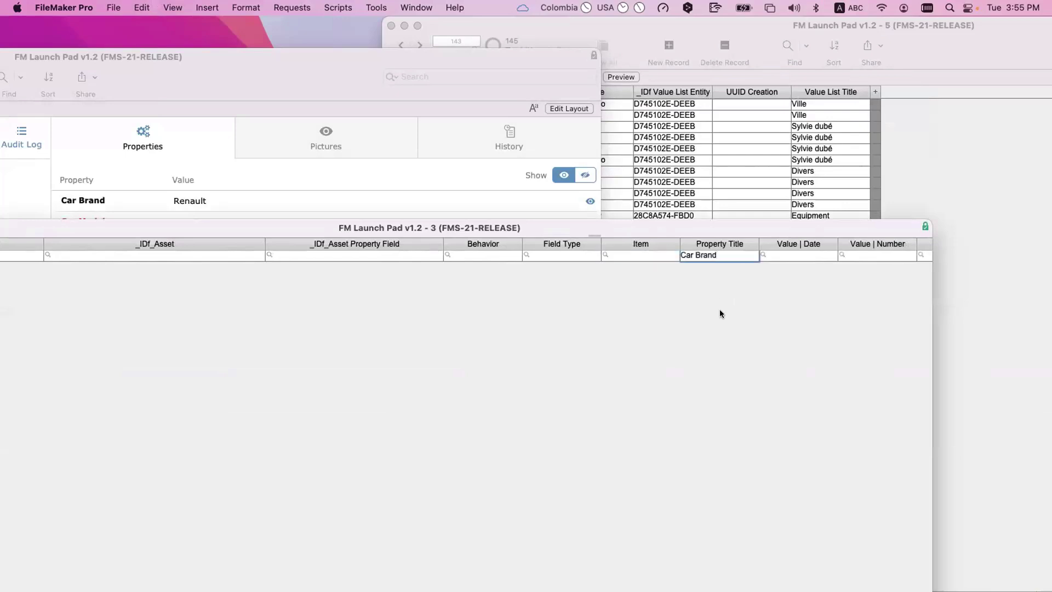
{"action": "key", "text": "Return"}
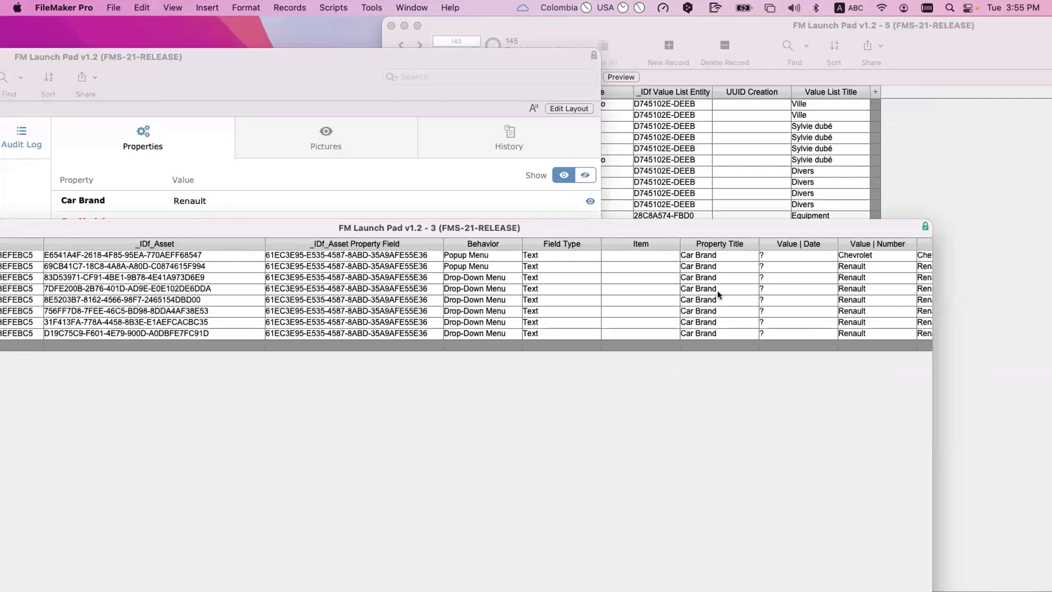
Arrange the asset property items window so its Property Title column sits beside the Value List Title column.
{"action": "left_click_drag", "start_coordinate": [351, 222], "coordinate": [554, 323]}
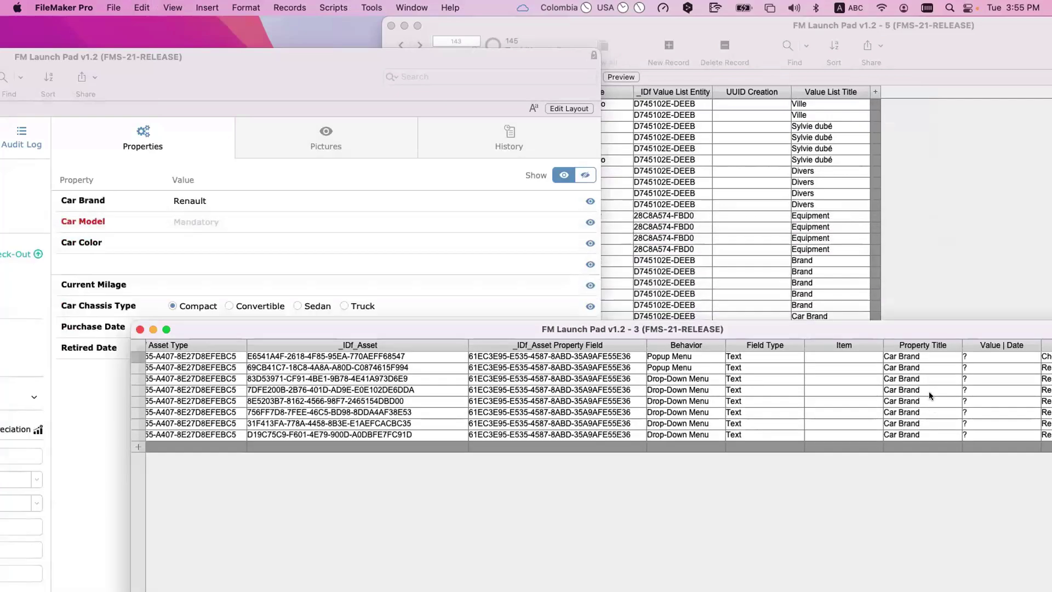
{"action": "left_click_drag", "start_coordinate": [620, 329], "coordinate": [419, 315]}
{"action": "left_click", "coordinate": [717, 344]}
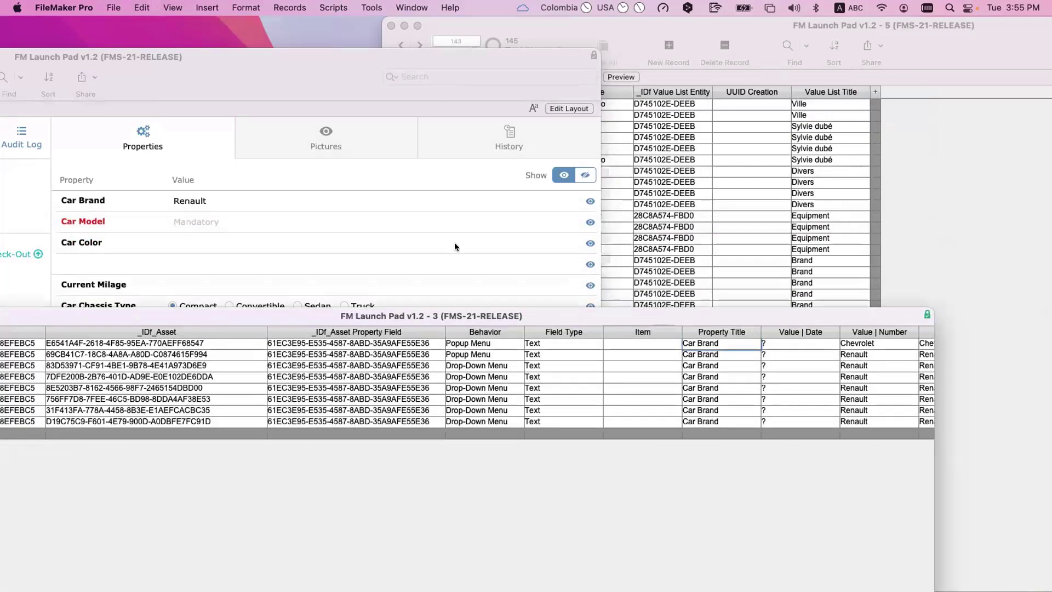
{"action": "left_click_drag", "start_coordinate": [485, 317], "coordinate": [564, 323]}
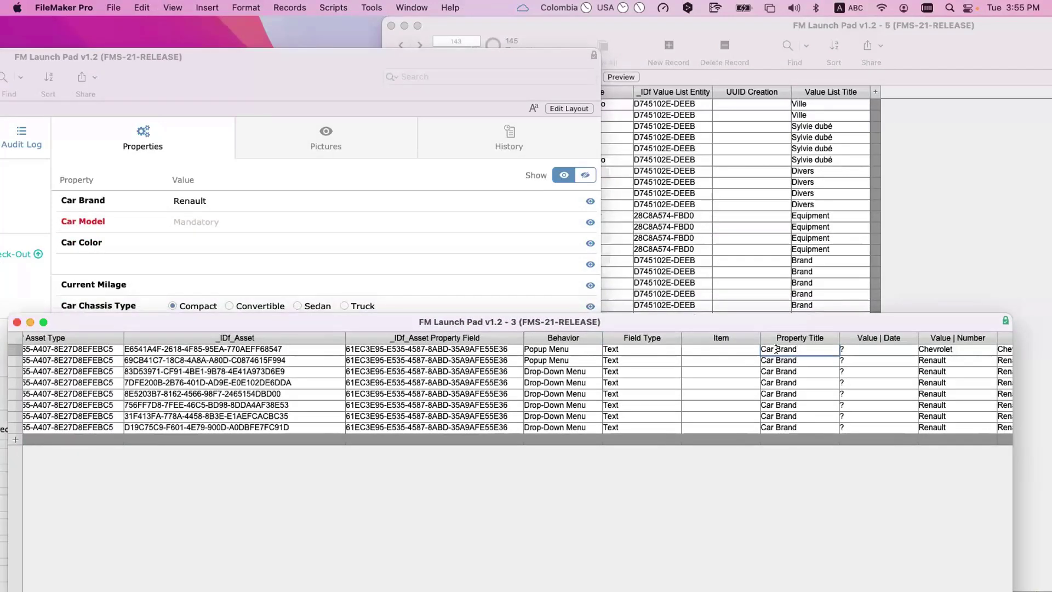
{"action": "key", "text": "super+a"}
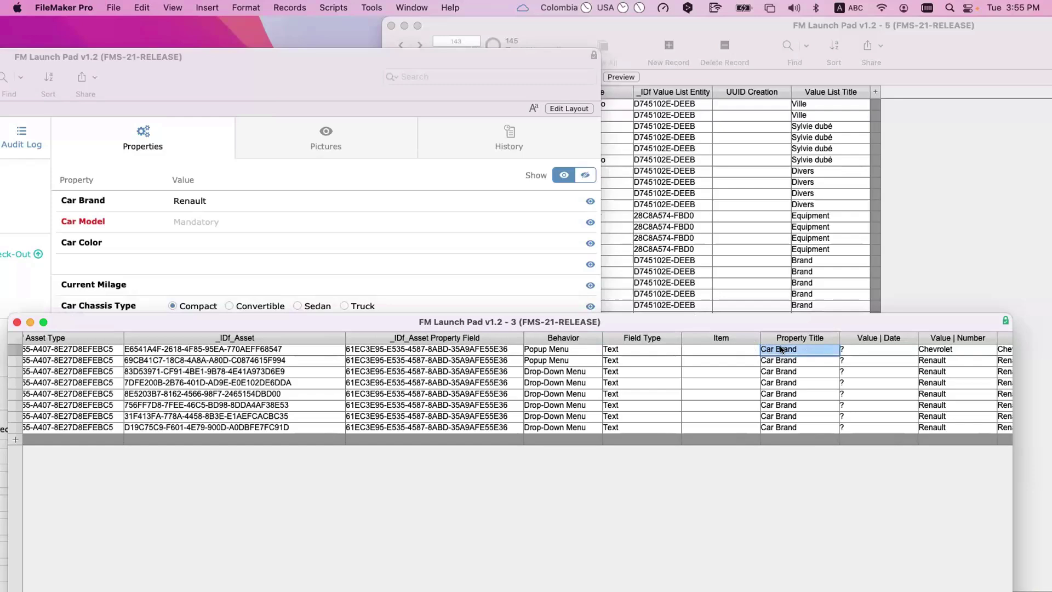
{"action": "left_click_drag", "start_coordinate": [626, 320], "coordinate": [367, 299]}
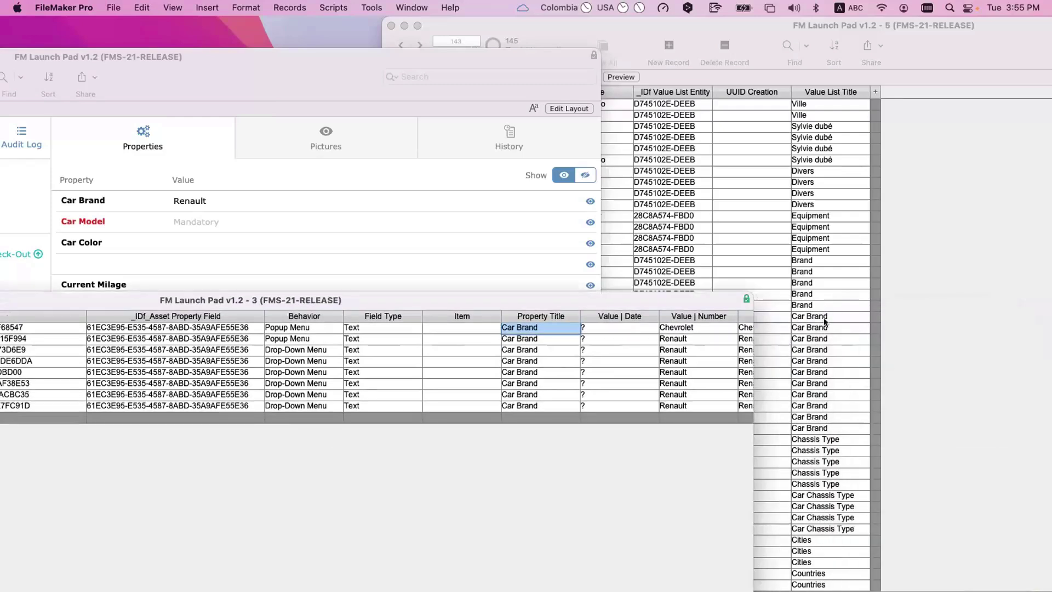
Highlight Car Brand in the first record's Property Title and compare it with the Value List Title entries.
{"action": "left_click", "coordinate": [508, 326]}
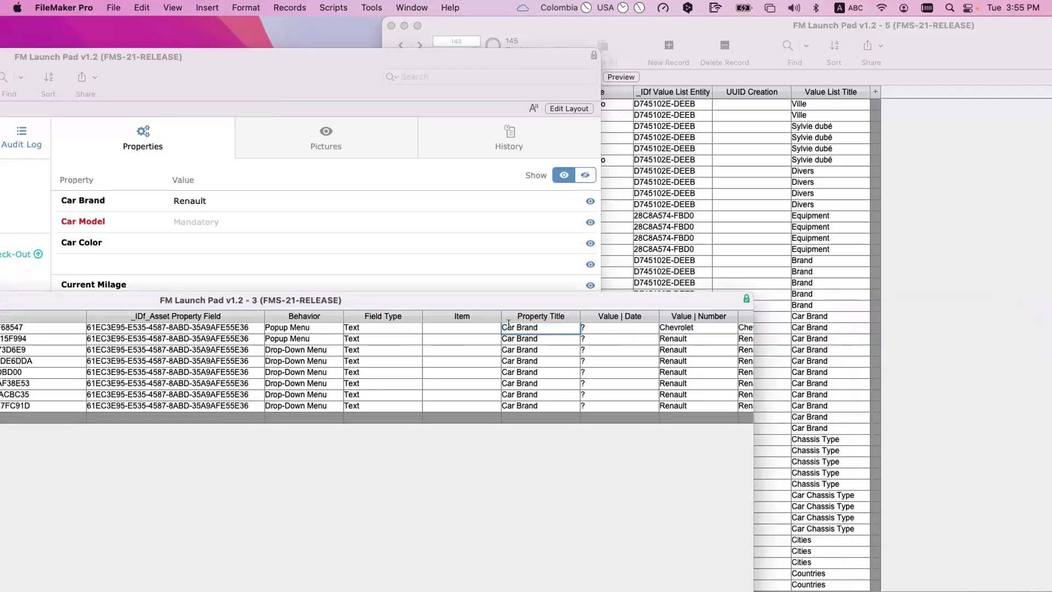
{"action": "triple_click", "coordinate": [508, 325]}
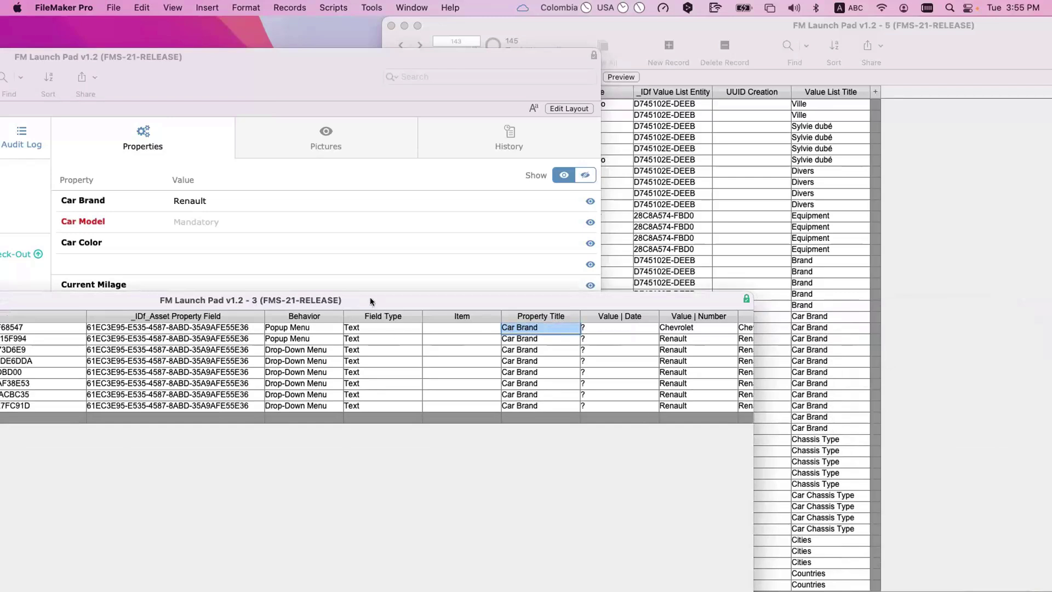
{"action": "left_click_drag", "start_coordinate": [538, 327], "coordinate": [490, 330]}
Reopen the relationships graph and trace T18f asset property items to the T18f1 value list items occurrence.
{"action": "key", "text": "super+shift+d"}
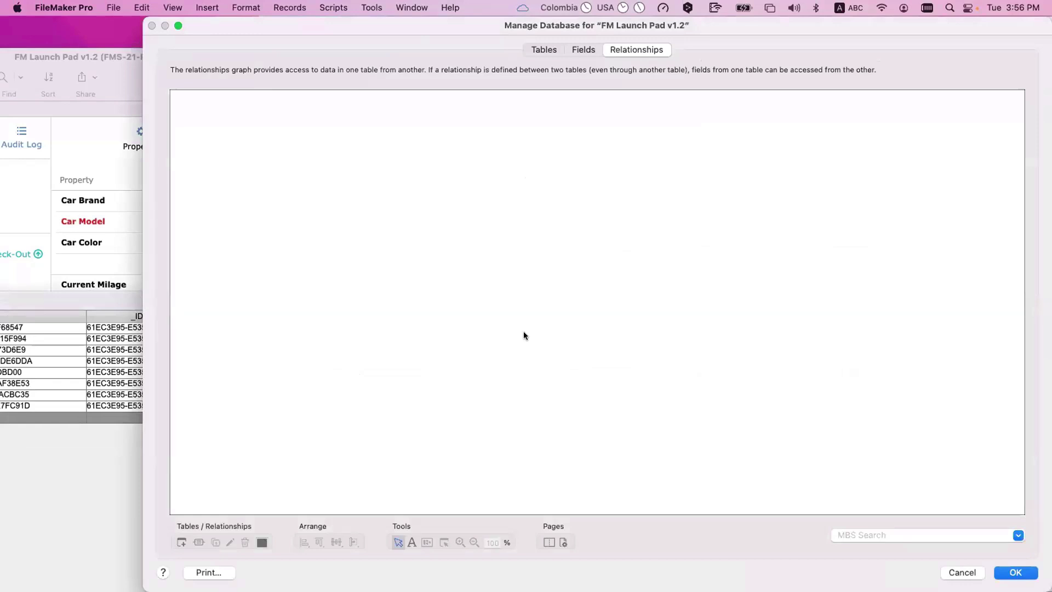
{"action": "scroll", "coordinate": [573, 364], "scroll_direction": "down", "scroll_amount": 5}
{"action": "scroll", "coordinate": [611, 356], "scroll_direction": "down", "scroll_amount": 10}
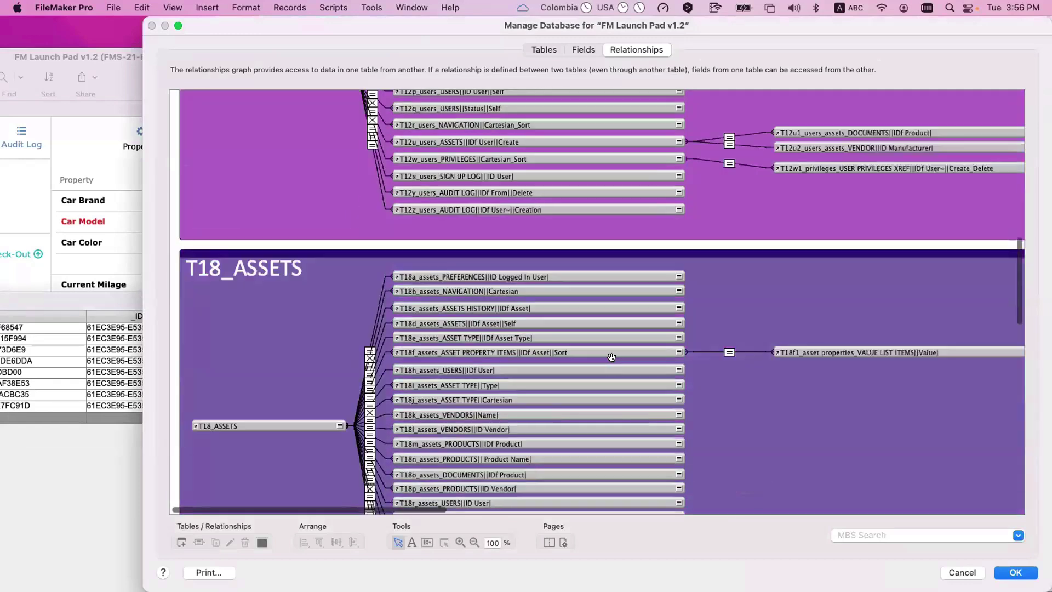
{"action": "left_click", "coordinate": [608, 352]}
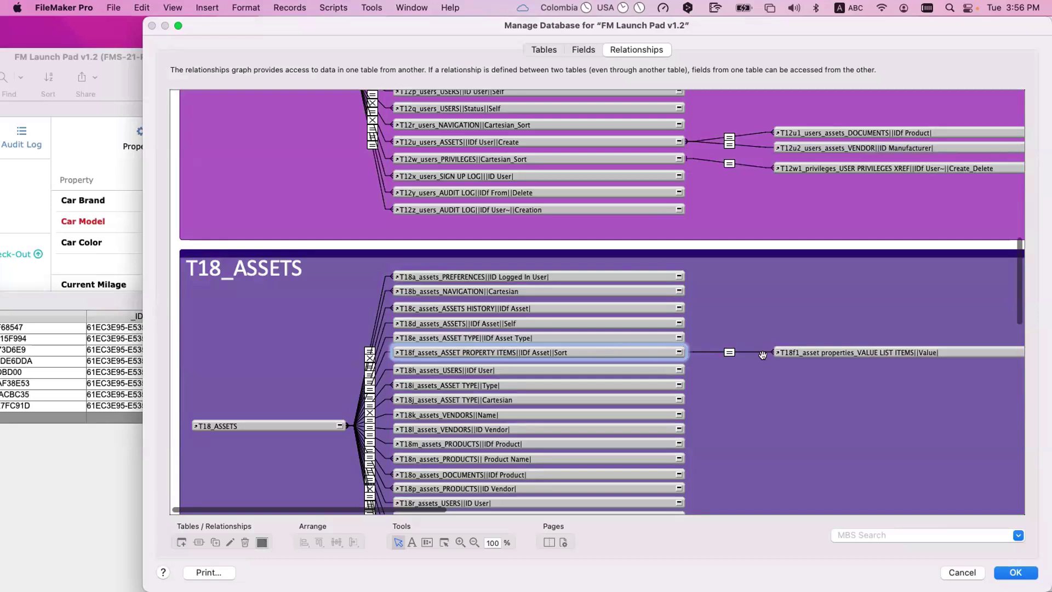
{"action": "left_click", "coordinate": [855, 352]}
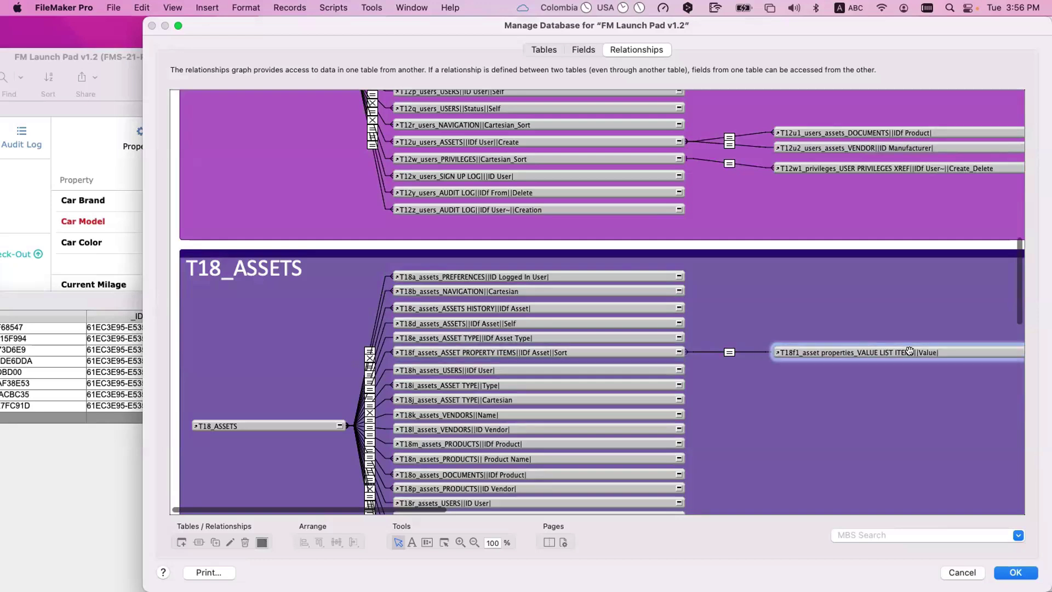
Inspect the Property Title = Value List Title match between T18f and T18f1, and close Manage Database discarding all changes.
{"action": "double_click", "coordinate": [728, 352]}
{"action": "left_click", "coordinate": [471, 407]}
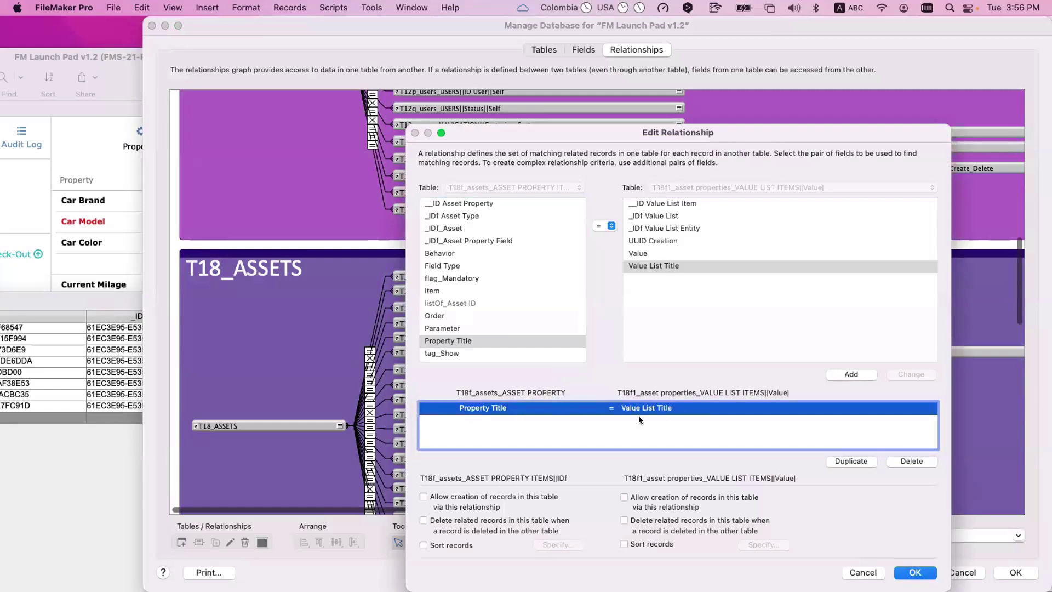
{"action": "key", "text": "Escape"}
{"action": "key", "text": "Escape"}
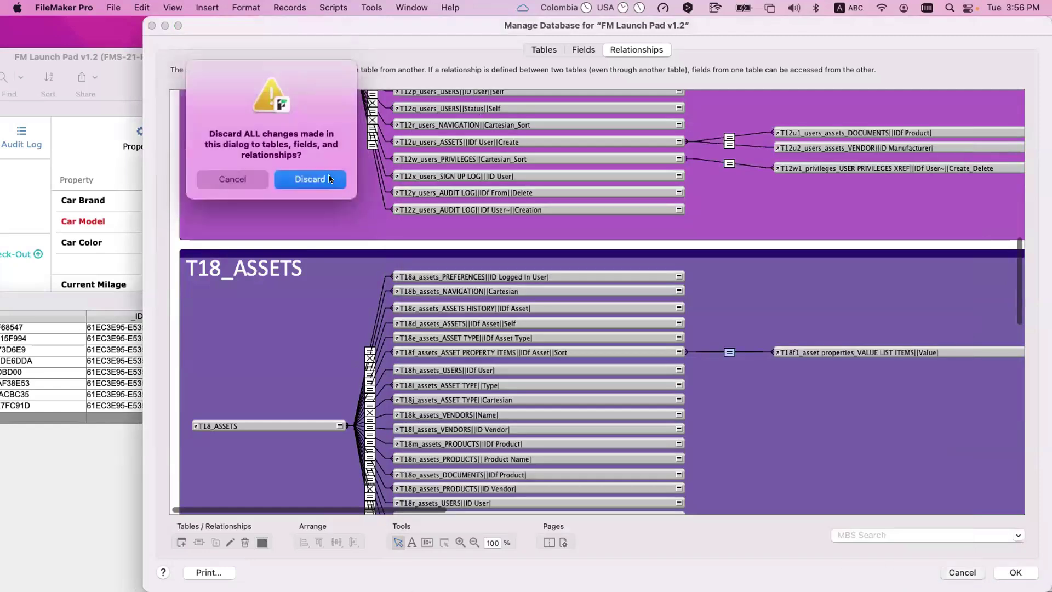
{"action": "left_click", "coordinate": [331, 179]}
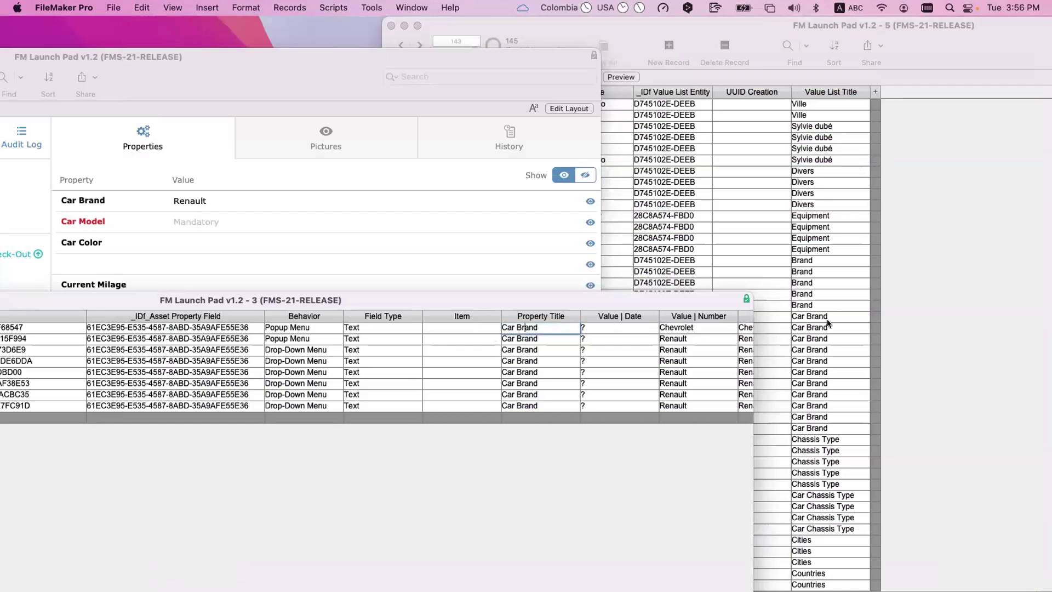
Find the value list items whose Value List Title matches Car Brand, and return to the asset property items window.
{"action": "key", "text": "super+a"}
{"action": "left_click", "coordinate": [828, 316]}
{"action": "right_click", "coordinate": [828, 315]}
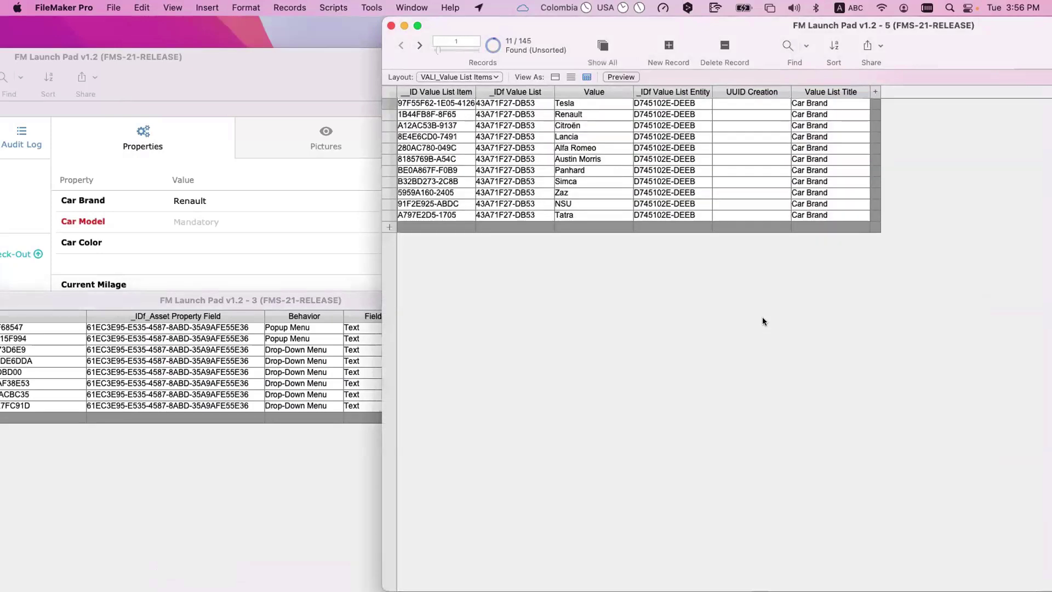
{"action": "left_click", "coordinate": [245, 299]}
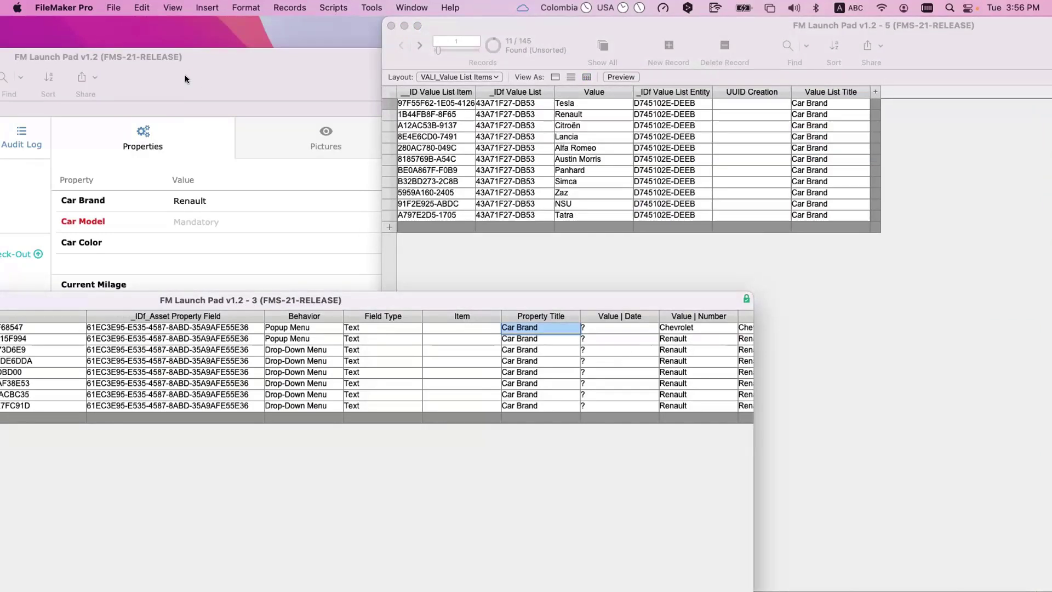
Reopen the relationships graph, trace T18f asset property items to the T18f1 value list items occurrence, and close it discarding all changes.
{"action": "key", "text": "super+shift+d"}
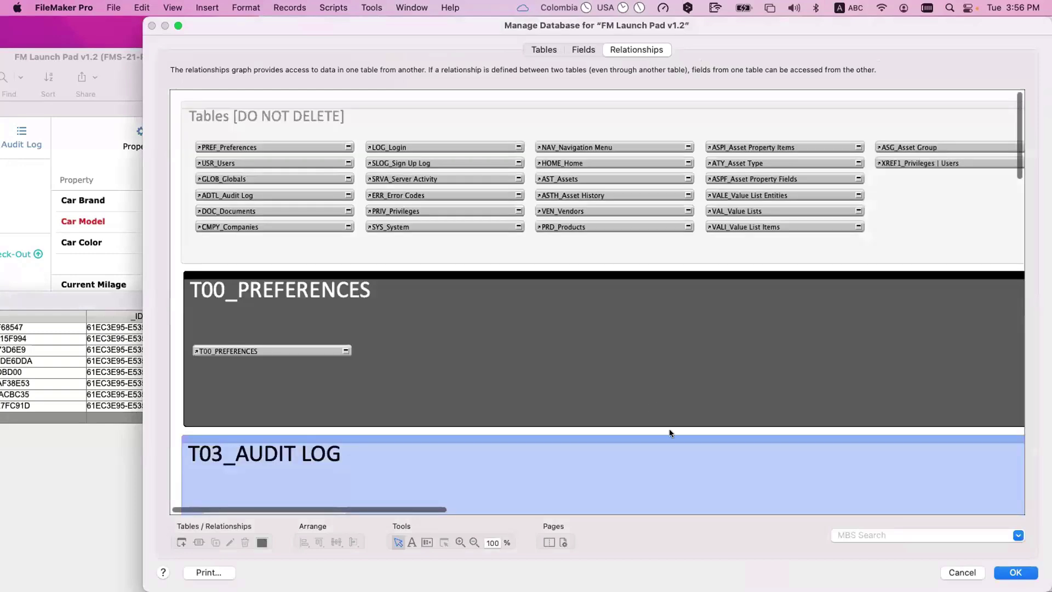
{"action": "scroll", "coordinate": [680, 430], "scroll_direction": "down", "scroll_amount": 15}
{"action": "scroll", "coordinate": [694, 429], "scroll_direction": "down", "scroll_amount": 1}
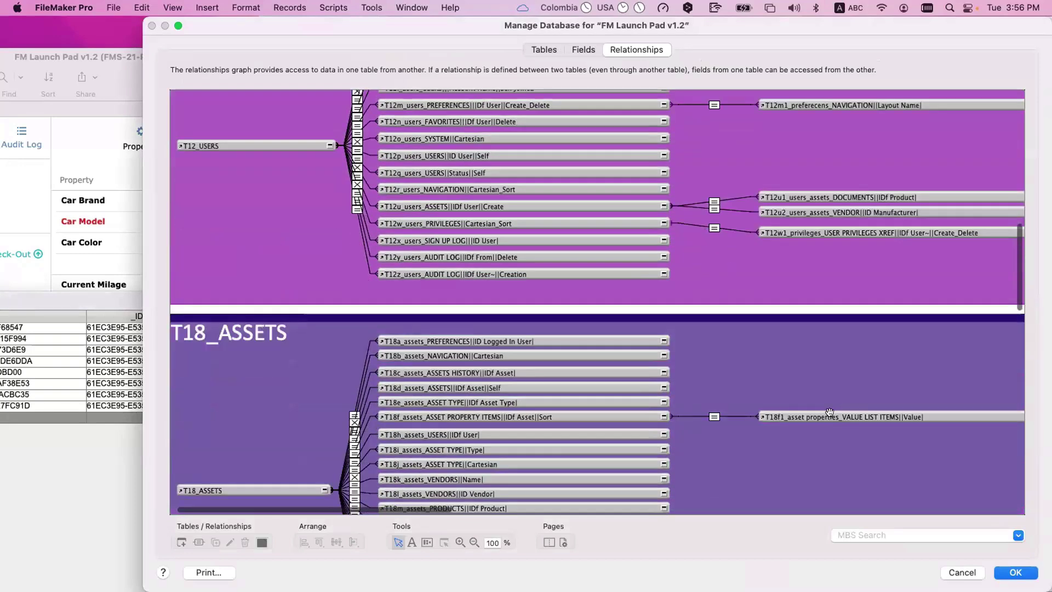
{"action": "left_click", "coordinate": [830, 415]}
{"action": "left_click", "coordinate": [602, 415]}
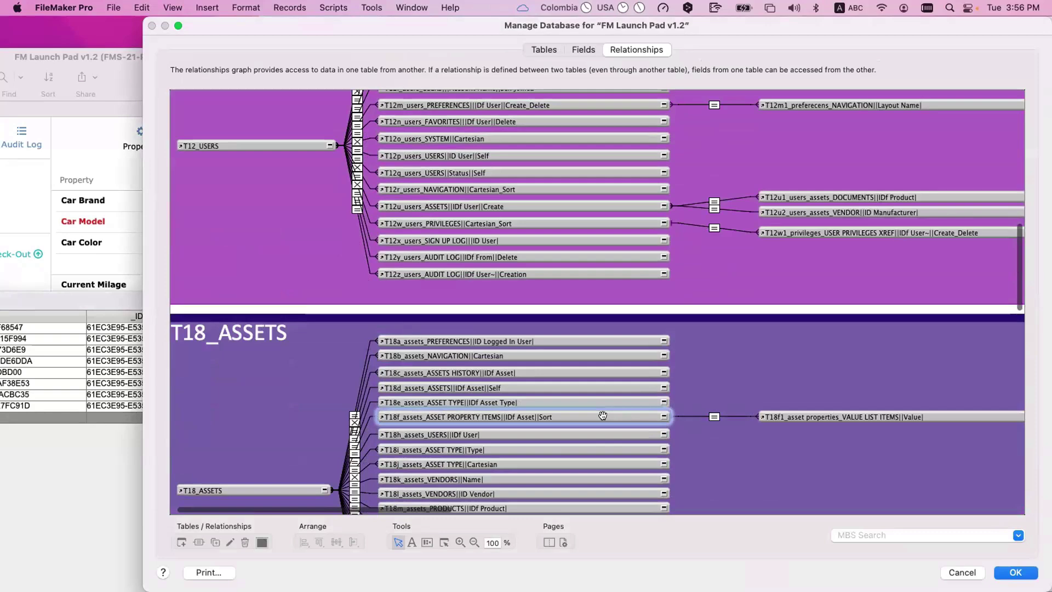
{"action": "key", "text": "Escape"}
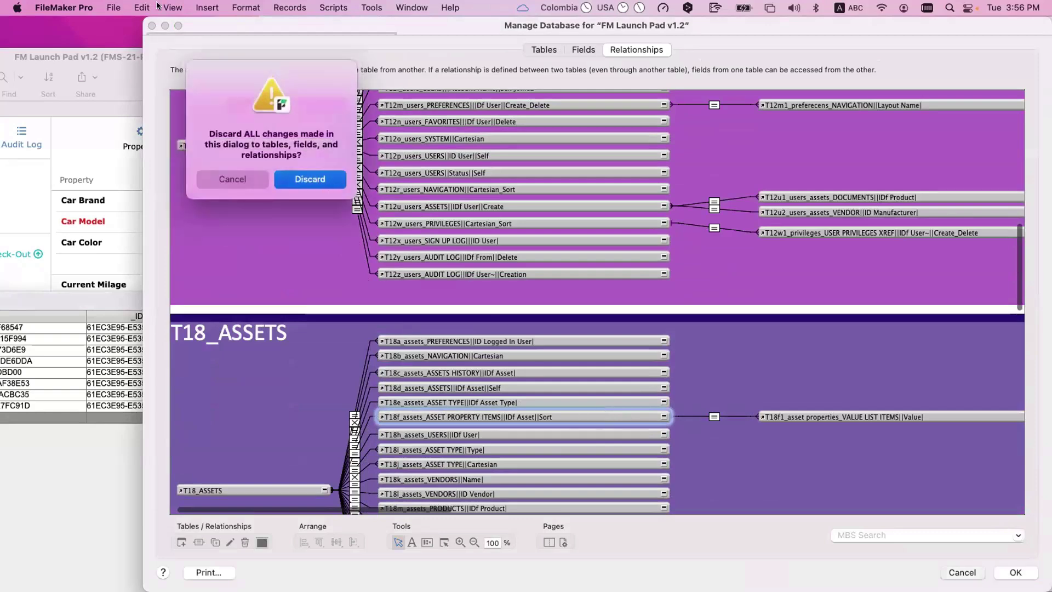
{"action": "key", "text": "Return"}
Open the field settings of the AST_Assets | Asset Property Value value list and check its T18f1 source table occurrence.
{"action": "left_click", "coordinate": [114, 7]}
{"action": "mouse_move", "coordinate": [140, 157]}
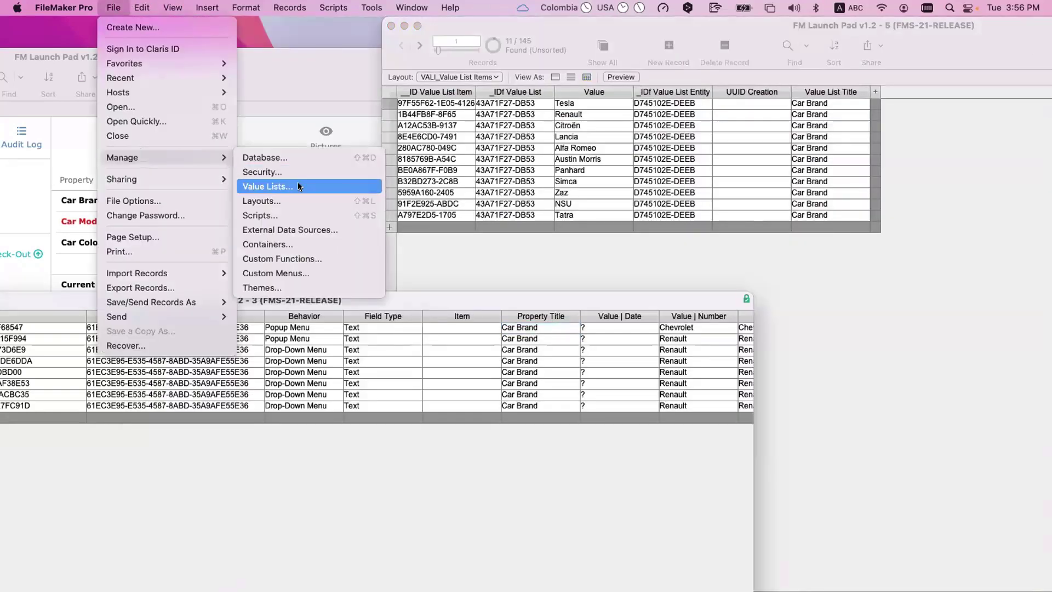
{"action": "left_click", "coordinate": [299, 185]}
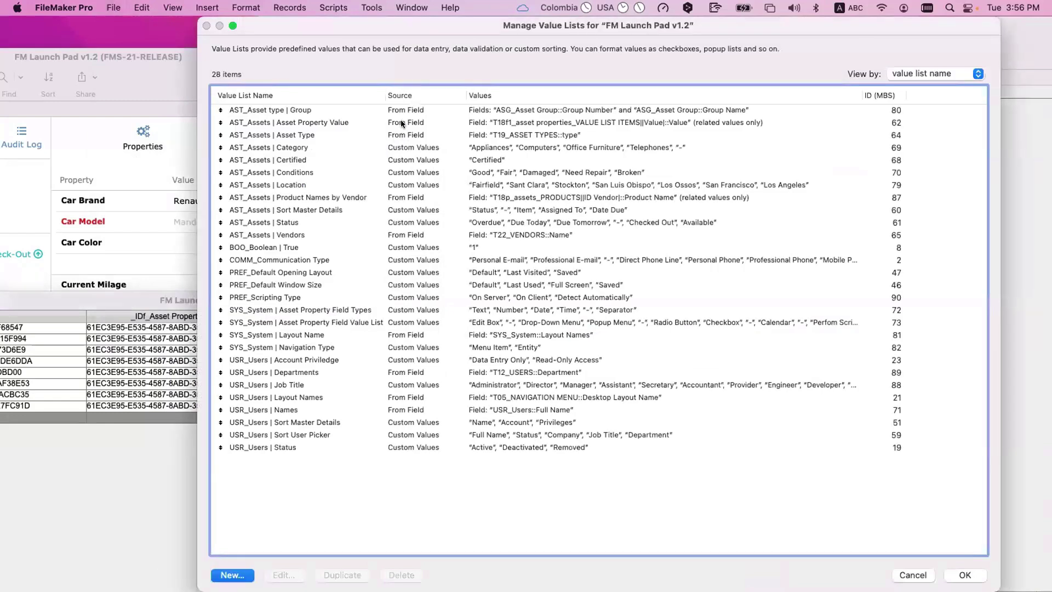
{"action": "double_click", "coordinate": [402, 123]}
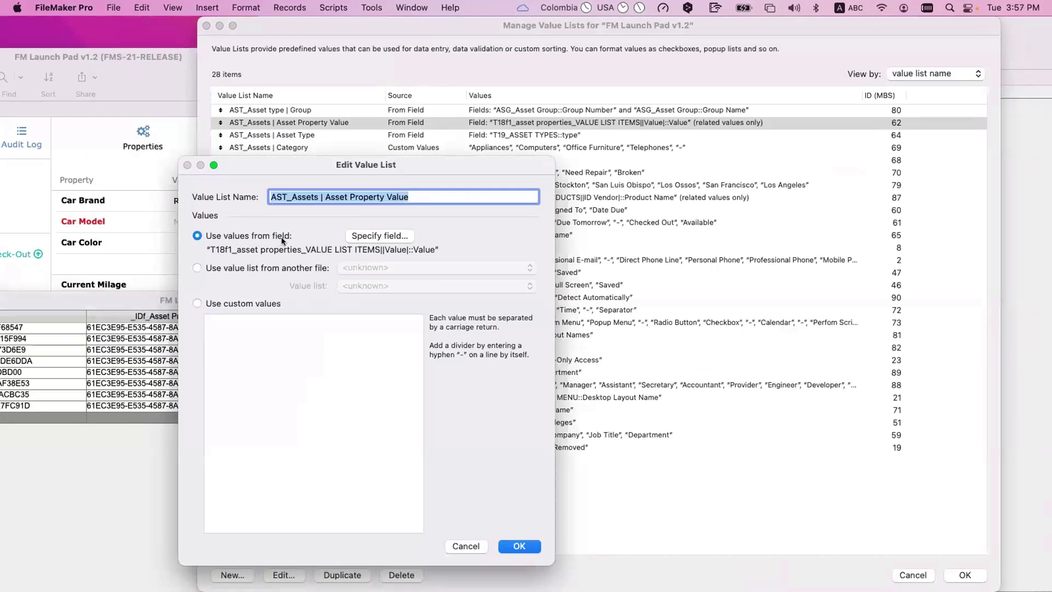
{"action": "left_click", "coordinate": [370, 235]}
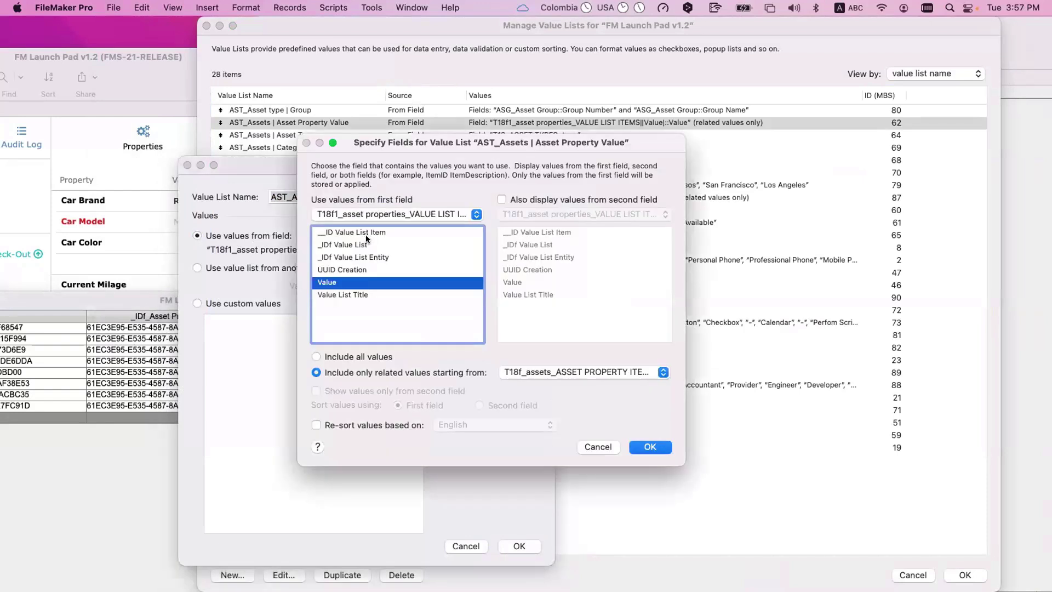
{"action": "left_click", "coordinate": [340, 213]}
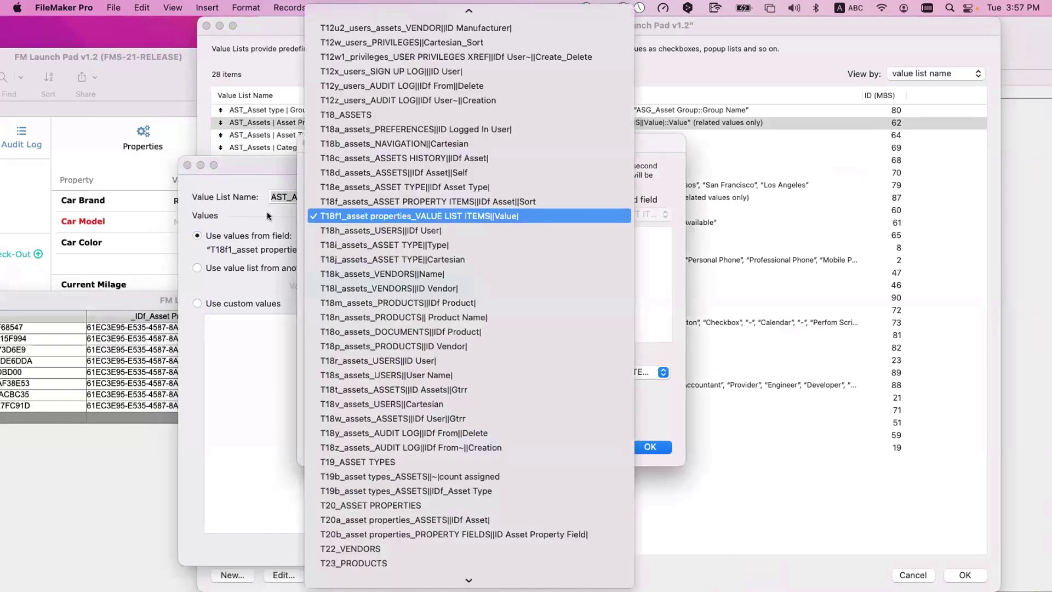
{"action": "left_click", "coordinate": [386, 216]}
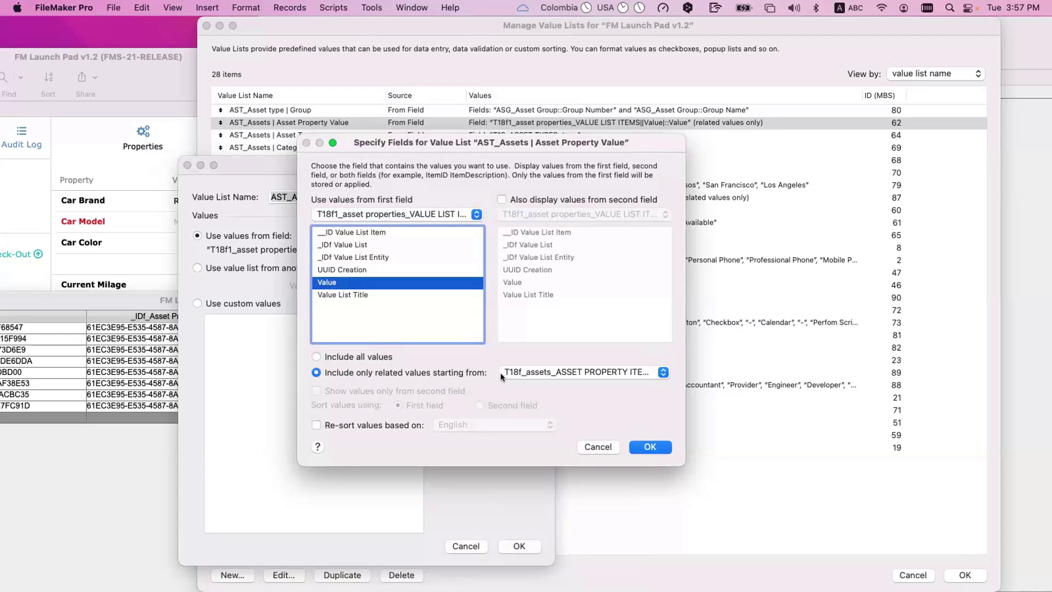
Keep related values starting from T18f_assets_ASSET PROPERTY ITEMS||IDf Asset||Sort for the value list, and close the value list dialogs with OK.
{"action": "left_click", "coordinate": [534, 371]}
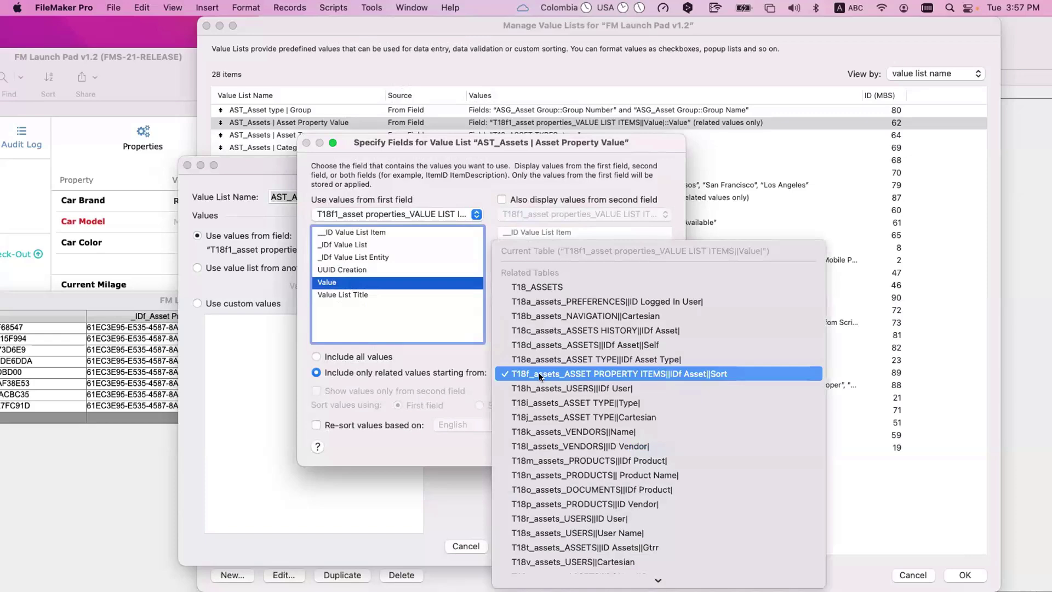
{"action": "left_click", "coordinate": [539, 374]}
{"action": "key", "text": "Return"}
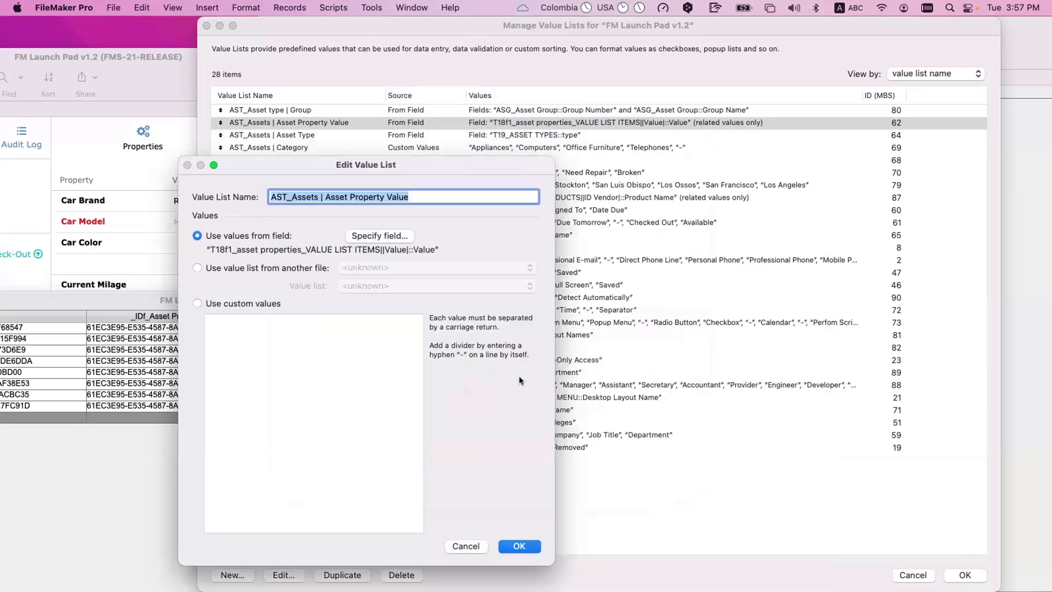
{"action": "key", "text": "Return"}
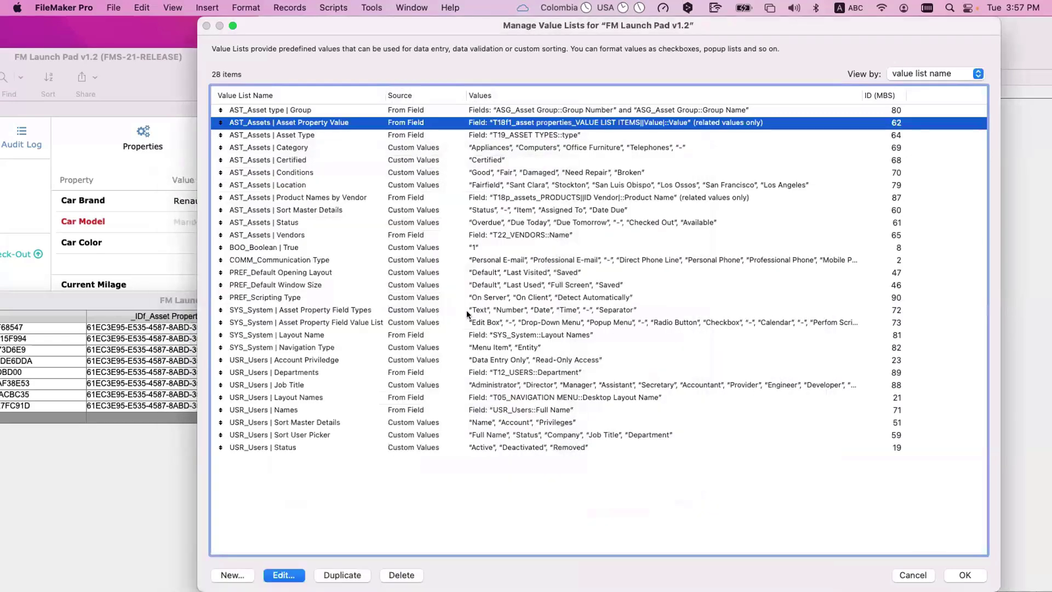
{"action": "key", "text": "Return"}
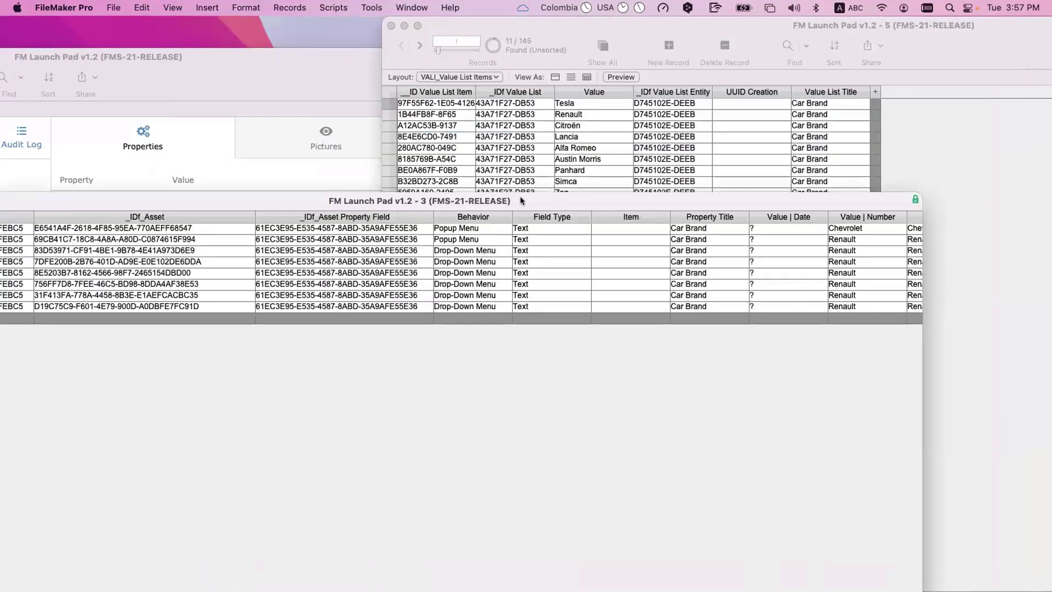
{"action": "left_click_drag", "start_coordinate": [521, 198], "coordinate": [520, 198]}
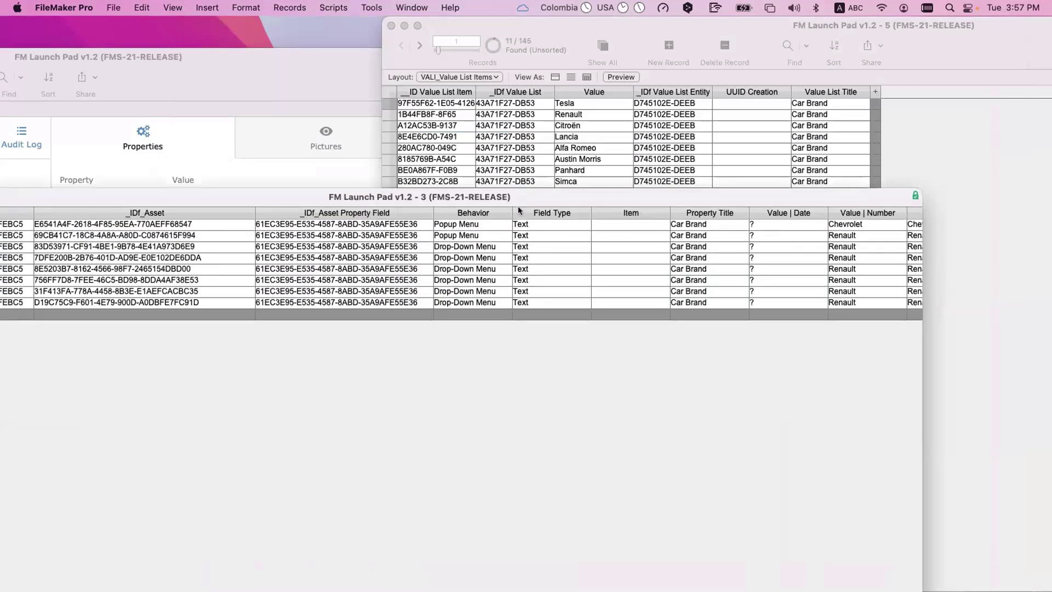
{"action": "scroll", "coordinate": [518, 206], "scroll_direction": "left", "scroll_amount": 1}
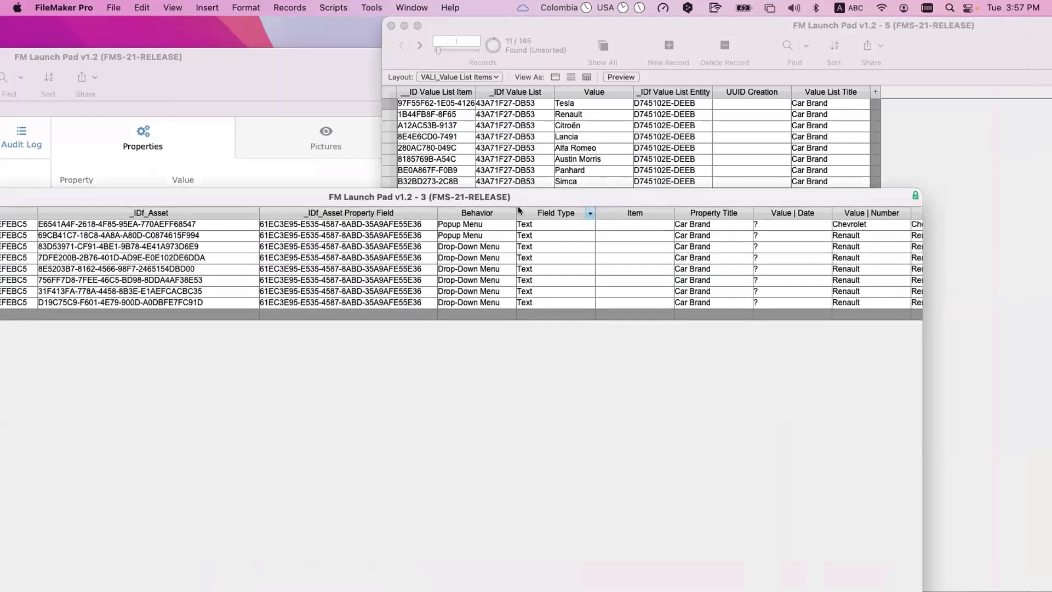
{"action": "key", "text": "super+shift+d"}
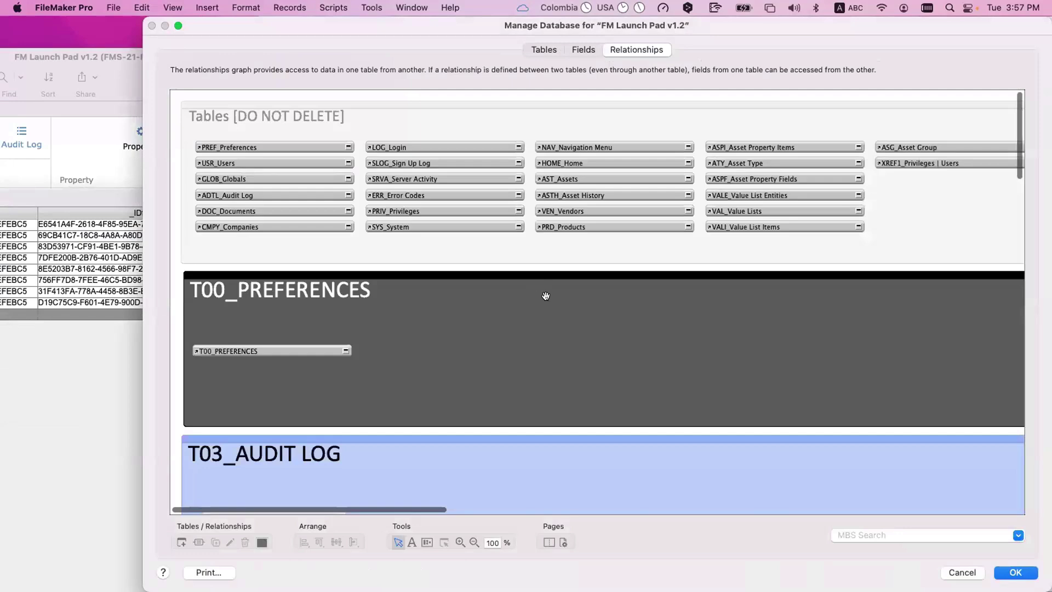
{"action": "key", "text": "Escape"}
Reopen the field settings of the AST_Assets | Asset Property Value value list and review its T18f1 source table occurrence.
{"action": "left_click", "coordinate": [114, 7]}
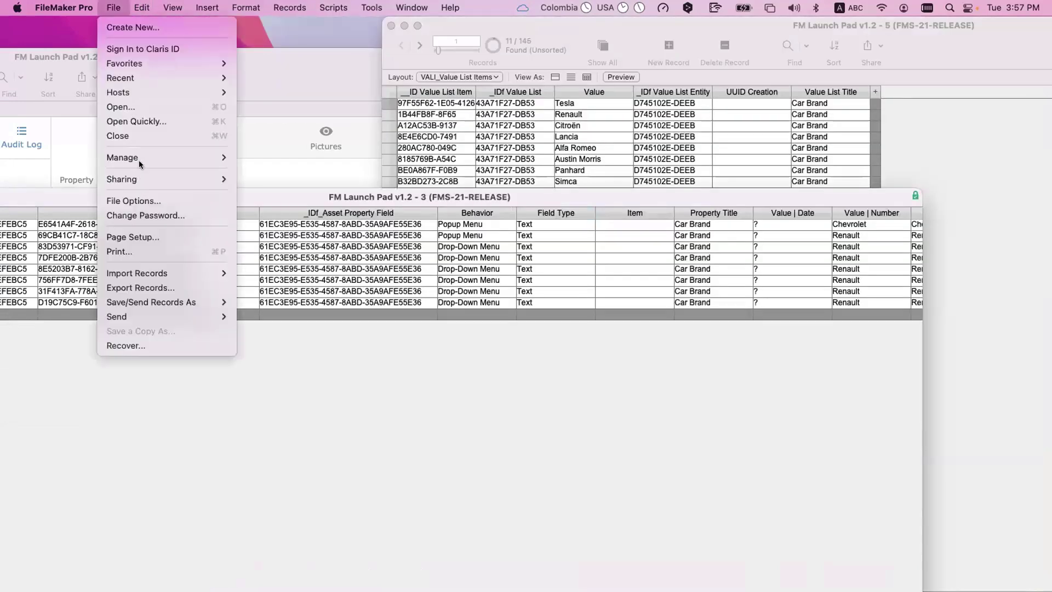
{"action": "mouse_move", "coordinate": [139, 159]}
{"action": "left_click", "coordinate": [291, 184]}
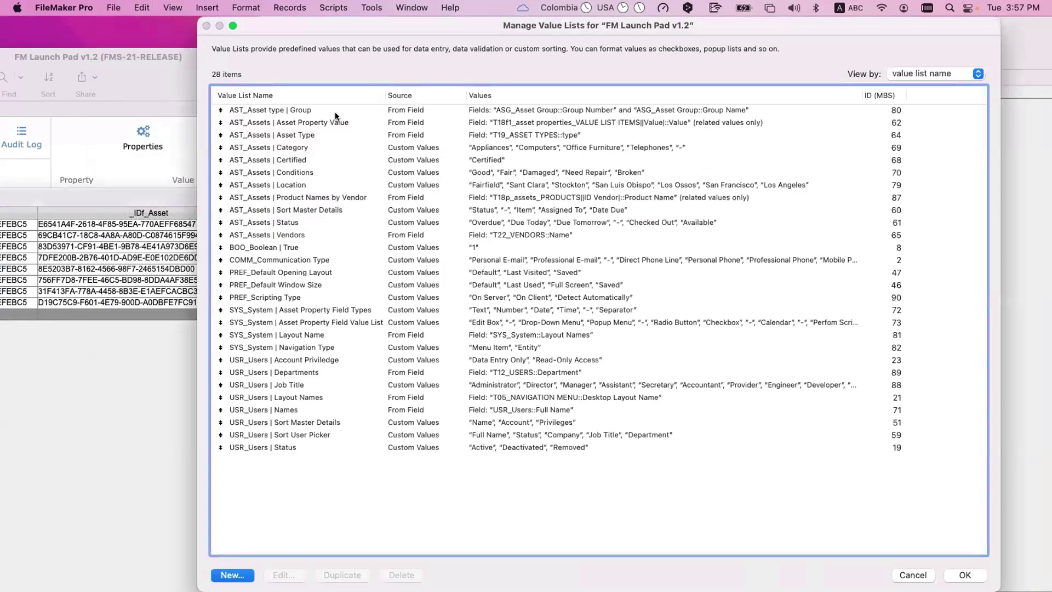
{"action": "double_click", "coordinate": [334, 111]}
{"action": "key", "text": "Escape"}
{"action": "left_click", "coordinate": [344, 122]}
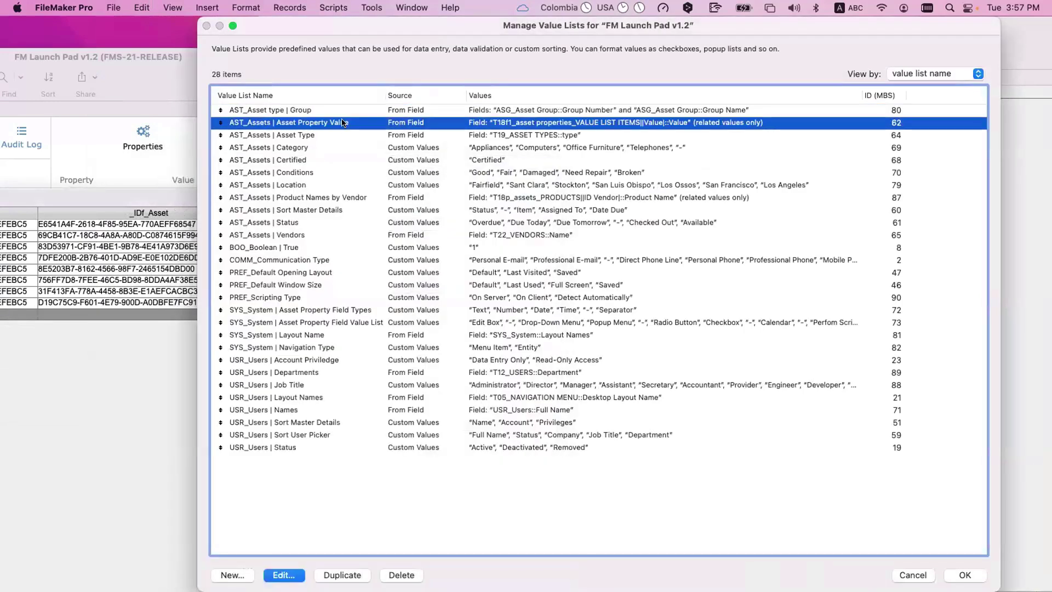
{"action": "double_click", "coordinate": [343, 123]}
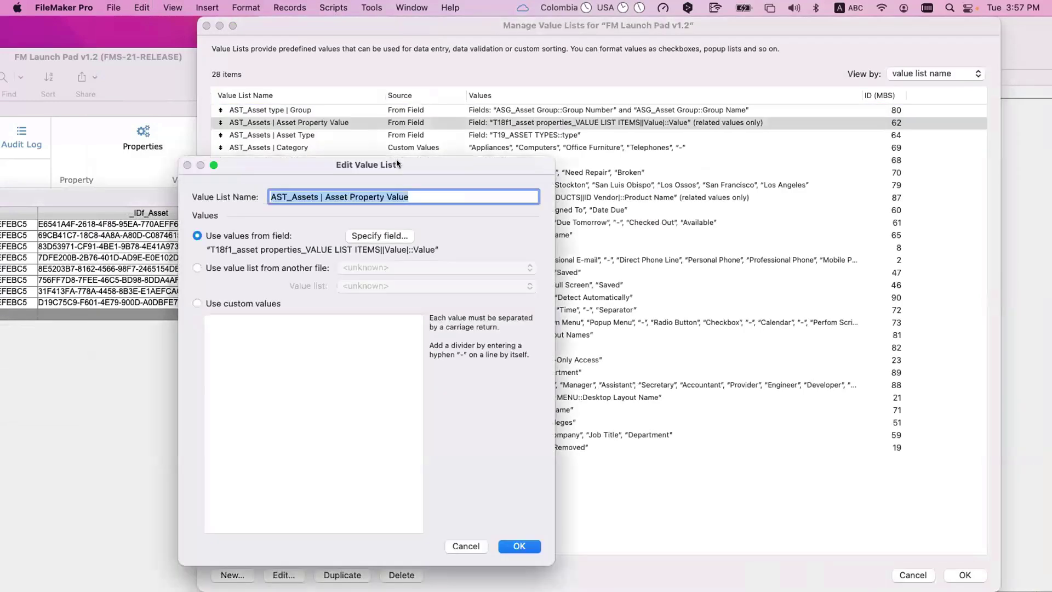
{"action": "left_click", "coordinate": [376, 237]}
{"action": "left_click", "coordinate": [357, 214]}
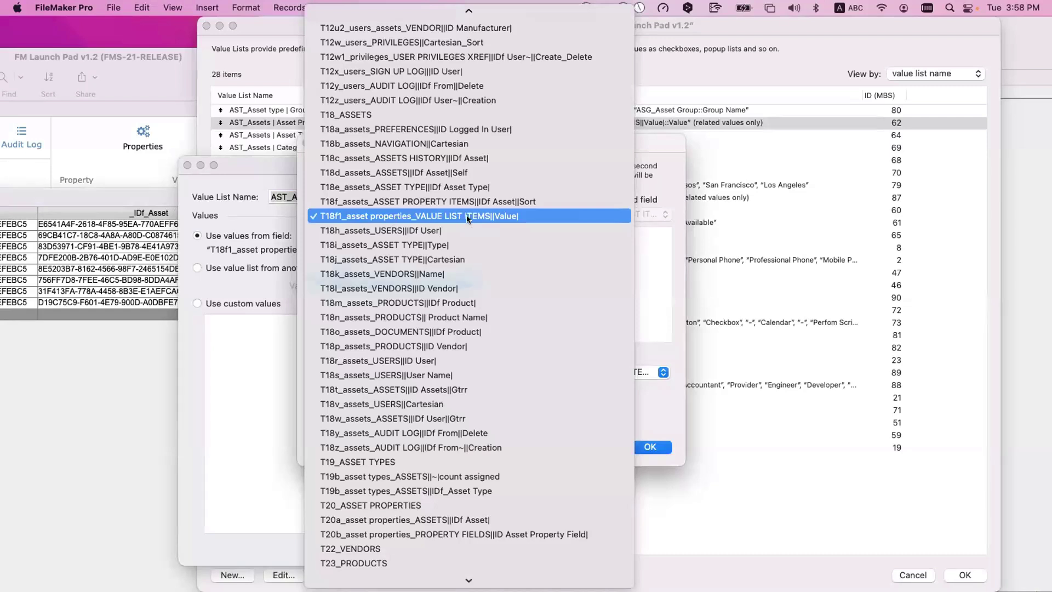
{"action": "key", "text": "Escape"}
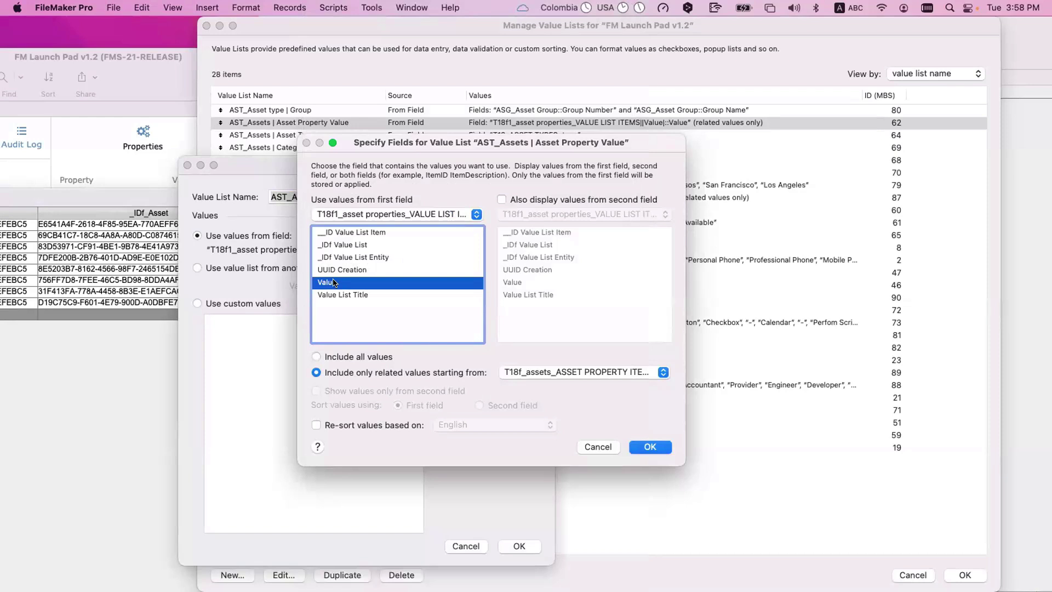
Set the AST_Assets | Asset Property Value value list to include all values, and save the value list changes.
{"action": "left_click", "coordinate": [348, 357]}
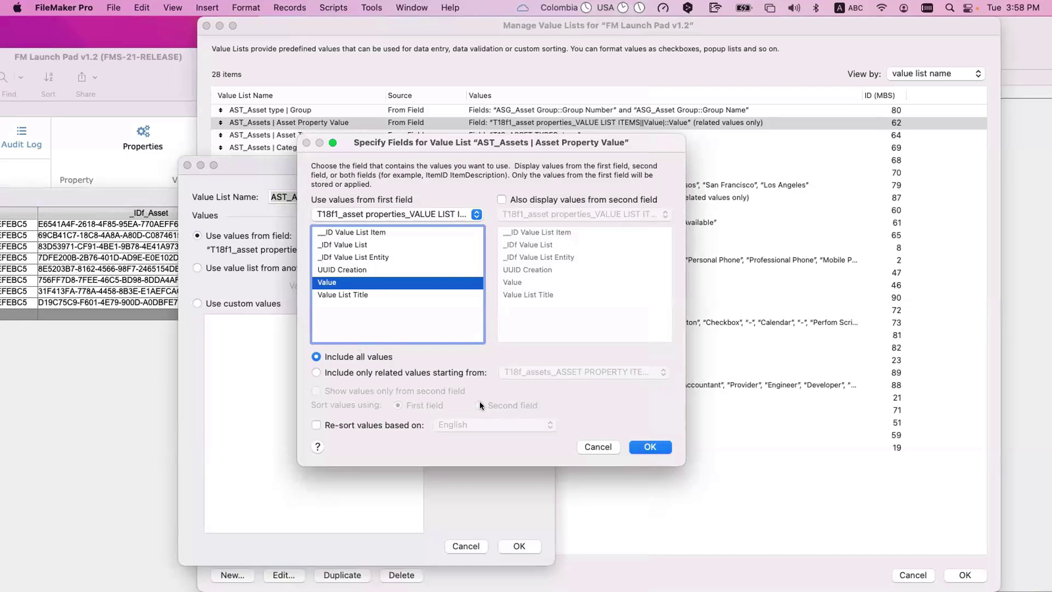
{"action": "left_click", "coordinate": [650, 447]}
{"action": "left_click", "coordinate": [518, 546]}
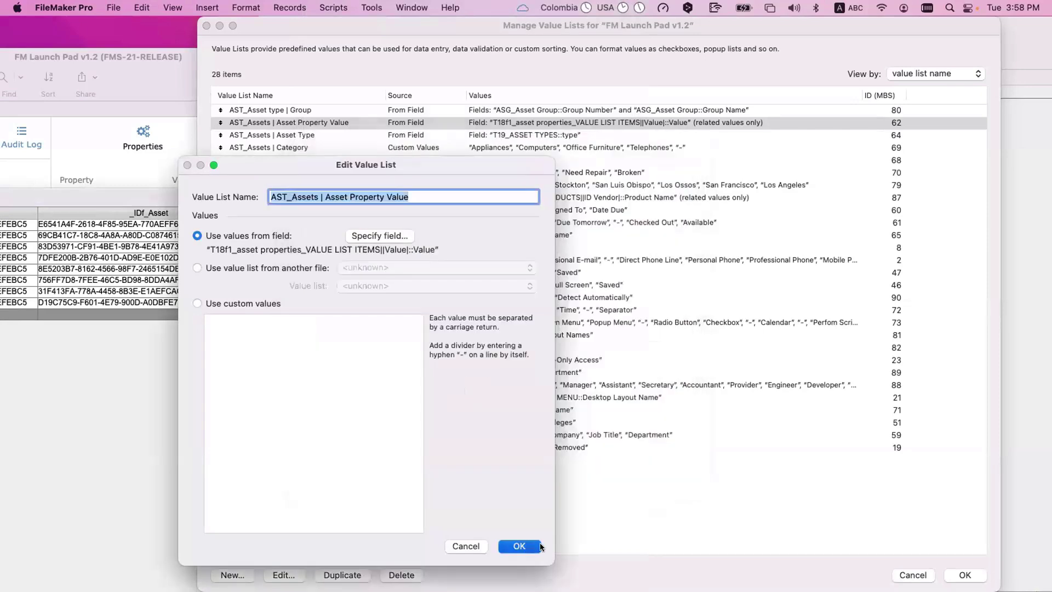
{"action": "left_click", "coordinate": [964, 575]}
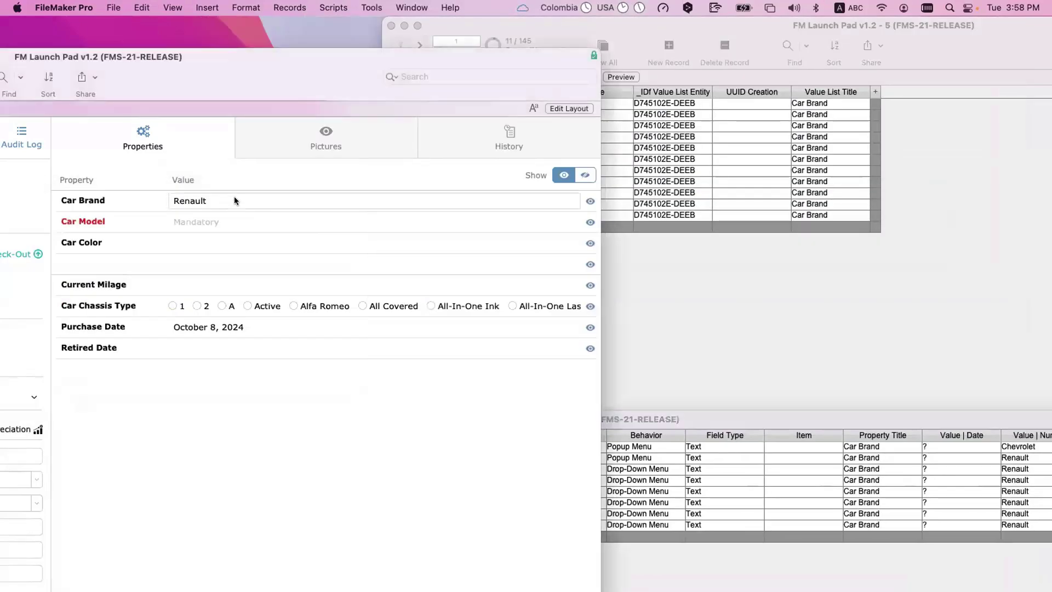
Open the Car Brand value list on the asset's Properties and browse all of its choices.
{"action": "left_click", "coordinate": [215, 199]}
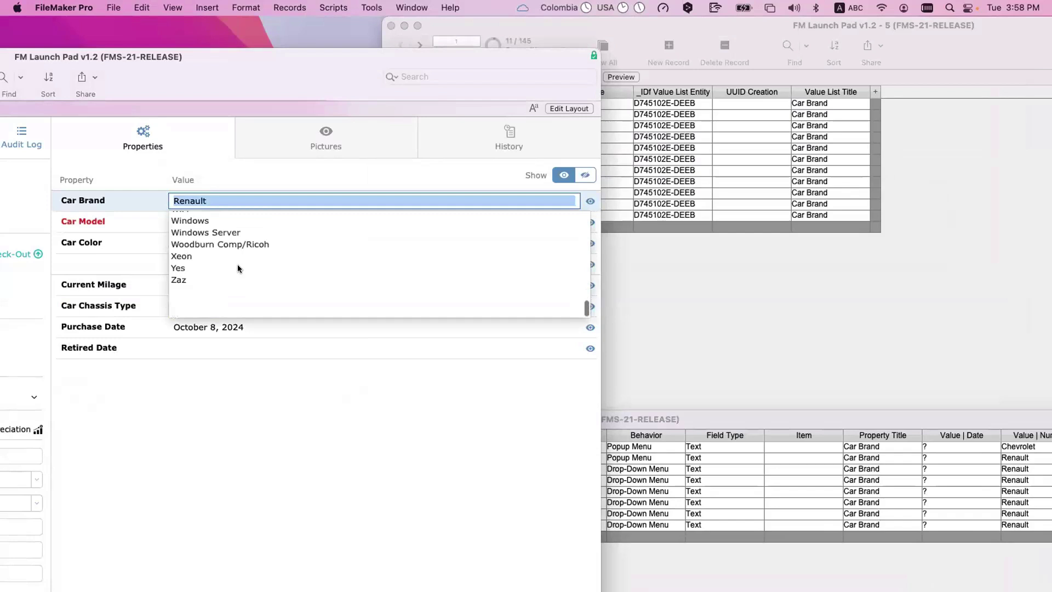
{"action": "scroll", "coordinate": [238, 266], "scroll_direction": "up", "scroll_amount": 15}
{"action": "scroll", "coordinate": [237, 268], "scroll_direction": "down", "scroll_amount": 15}
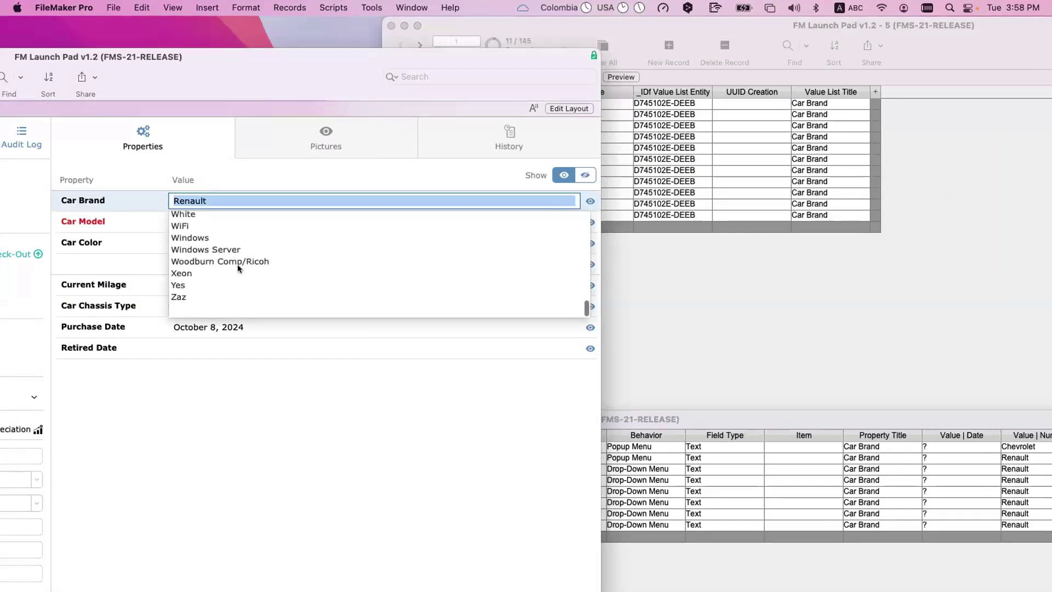
Show all records in the value list items window, and compare them with the choices offered for Car Brand.
{"action": "left_click", "coordinate": [829, 326]}
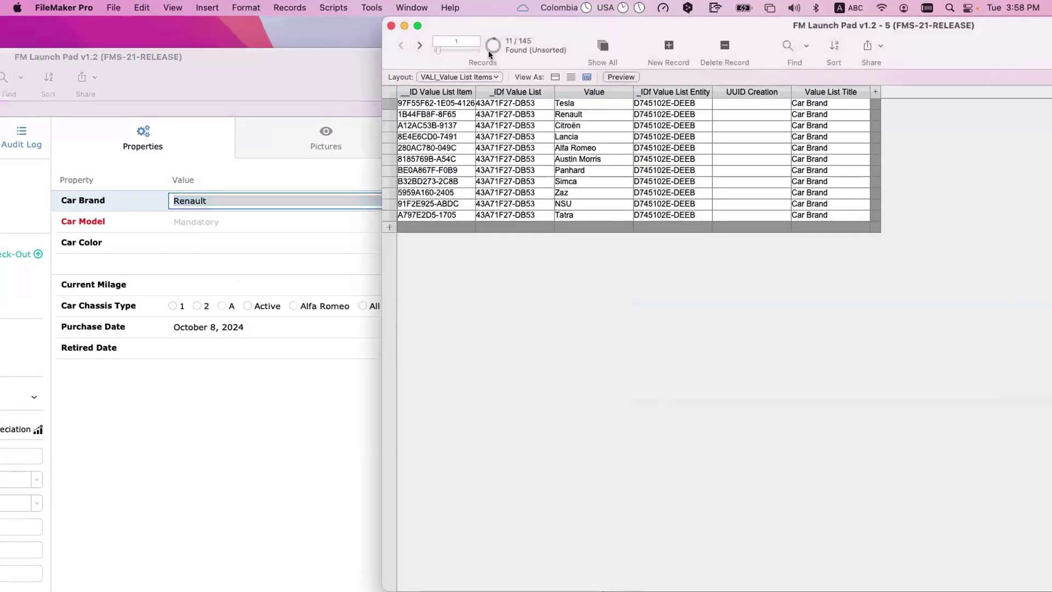
{"action": "key", "text": "super+j"}
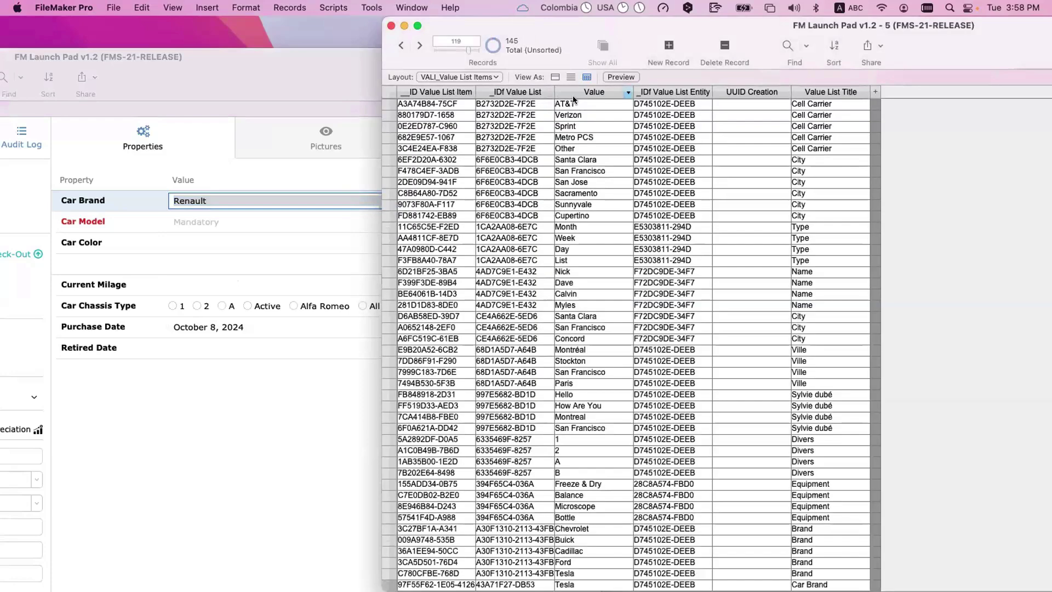
{"action": "left_click", "coordinate": [225, 157]}
{"action": "left_click", "coordinate": [243, 200]}
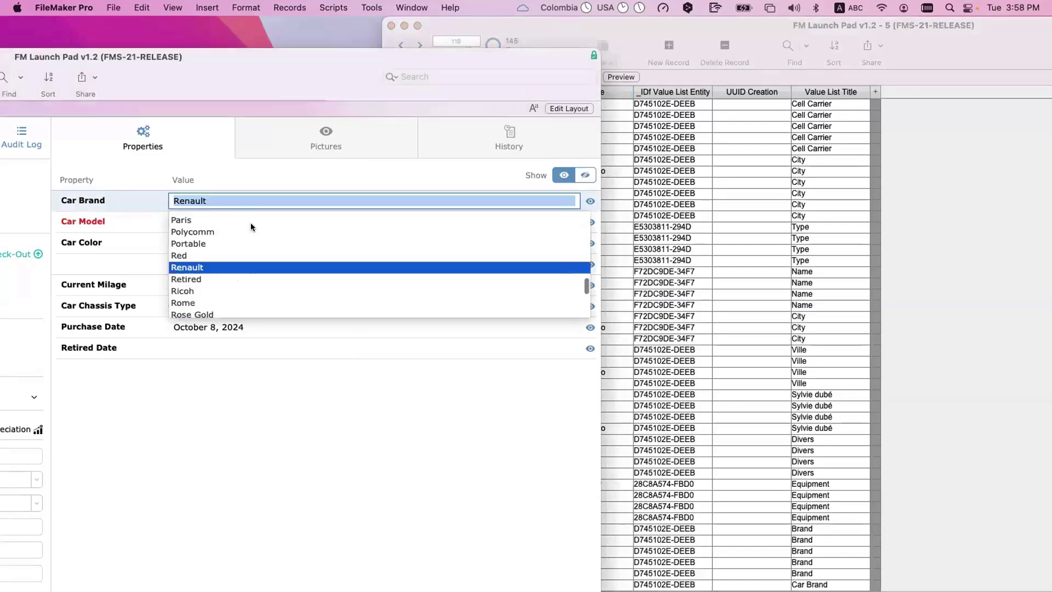
{"action": "scroll", "coordinate": [251, 225], "scroll_direction": "up", "scroll_amount": 15}
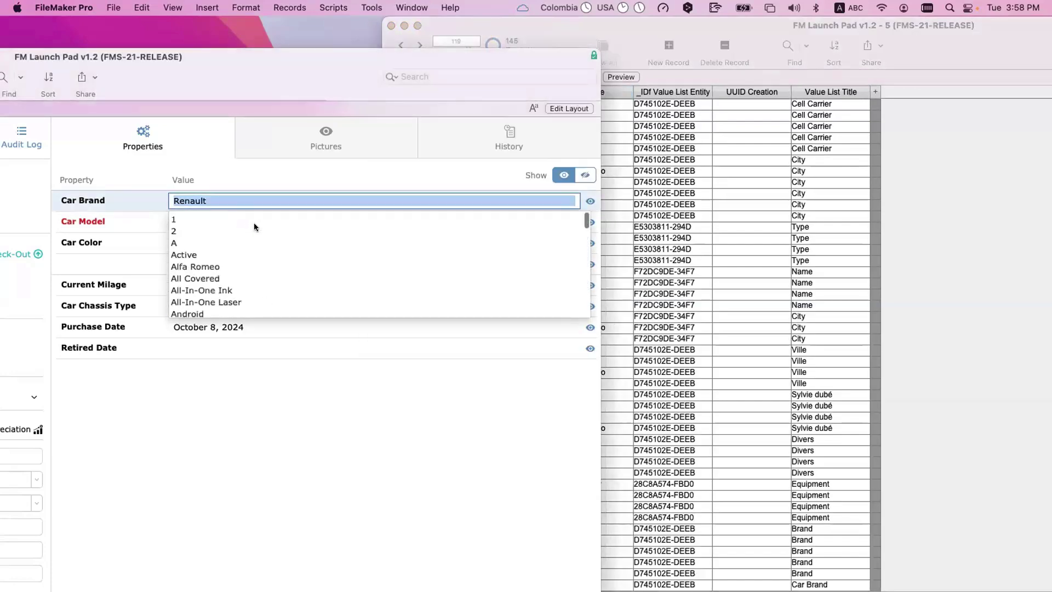
{"action": "scroll", "coordinate": [253, 226], "scroll_direction": "down", "scroll_amount": 20}
{"action": "scroll", "coordinate": [254, 222], "scroll_direction": "up", "scroll_amount": 20}
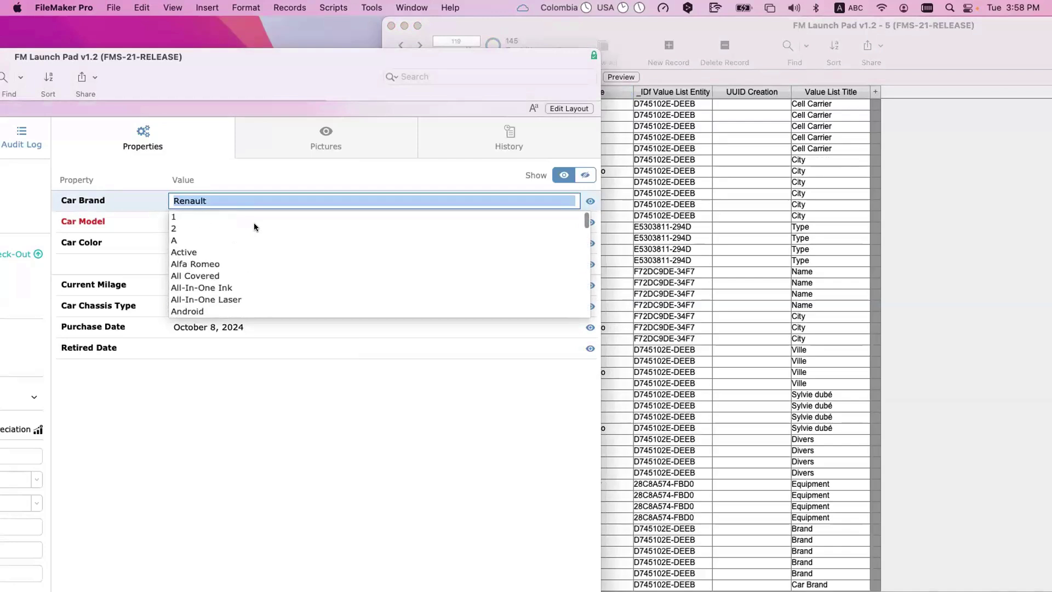
Set the AST_Assets | Asset Property Value value list to include only related values starting from T18f_assets_ASSET PROPERTY ITEMS, keeping the T18f1 source table occurrence.
{"action": "left_click", "coordinate": [101, 6]}
{"action": "mouse_move", "coordinate": [129, 156]}
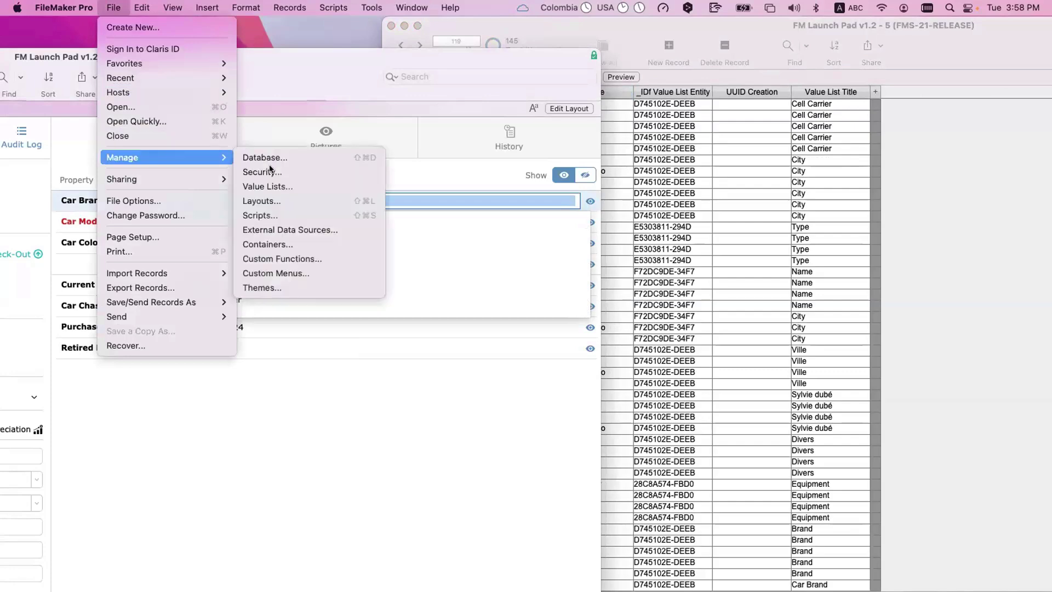
{"action": "left_click", "coordinate": [280, 183]}
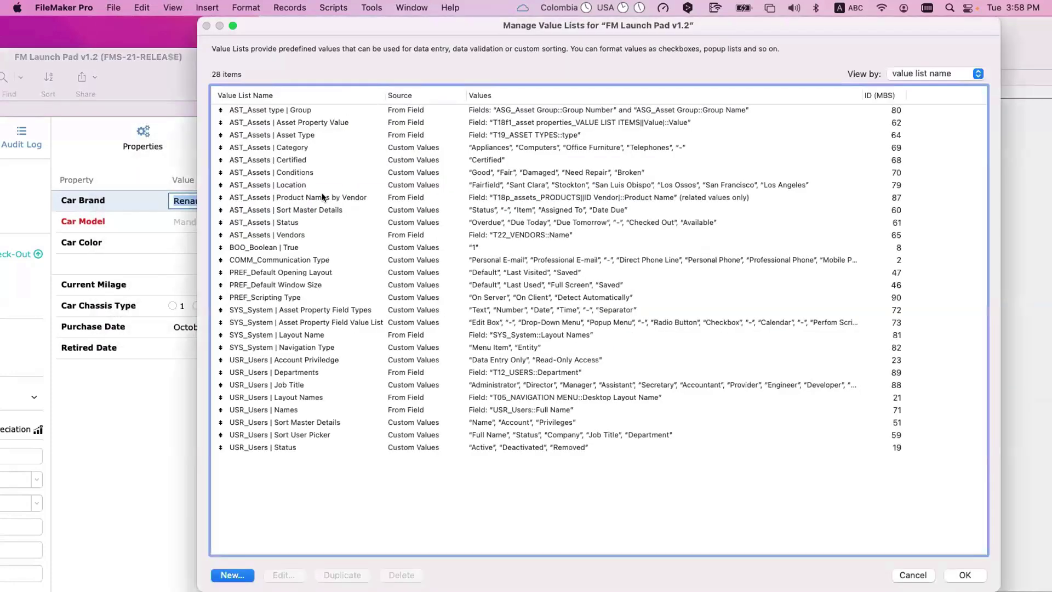
{"action": "double_click", "coordinate": [322, 124]}
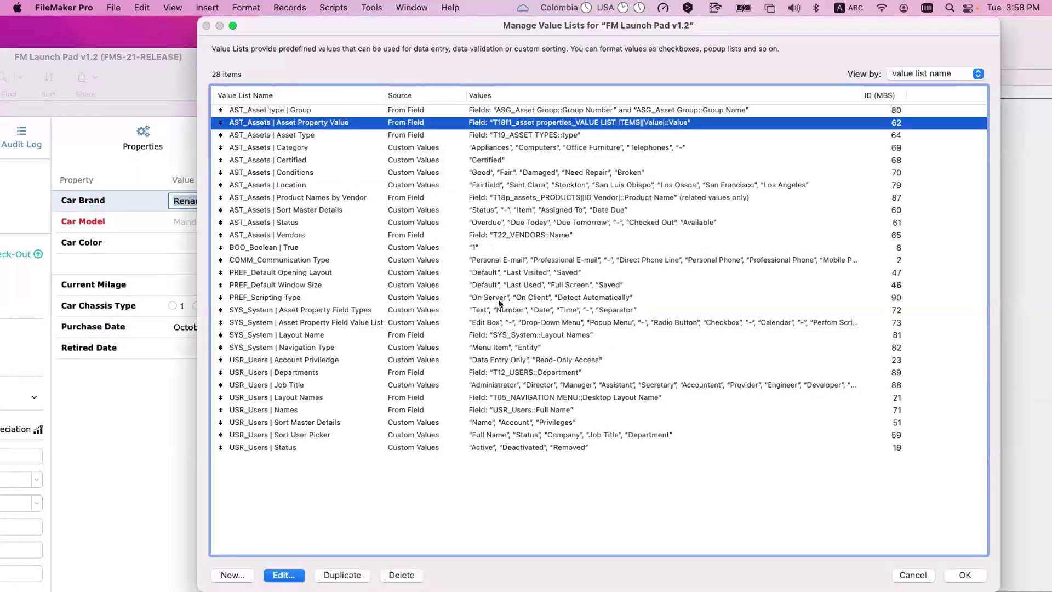
{"action": "left_click", "coordinate": [367, 234]}
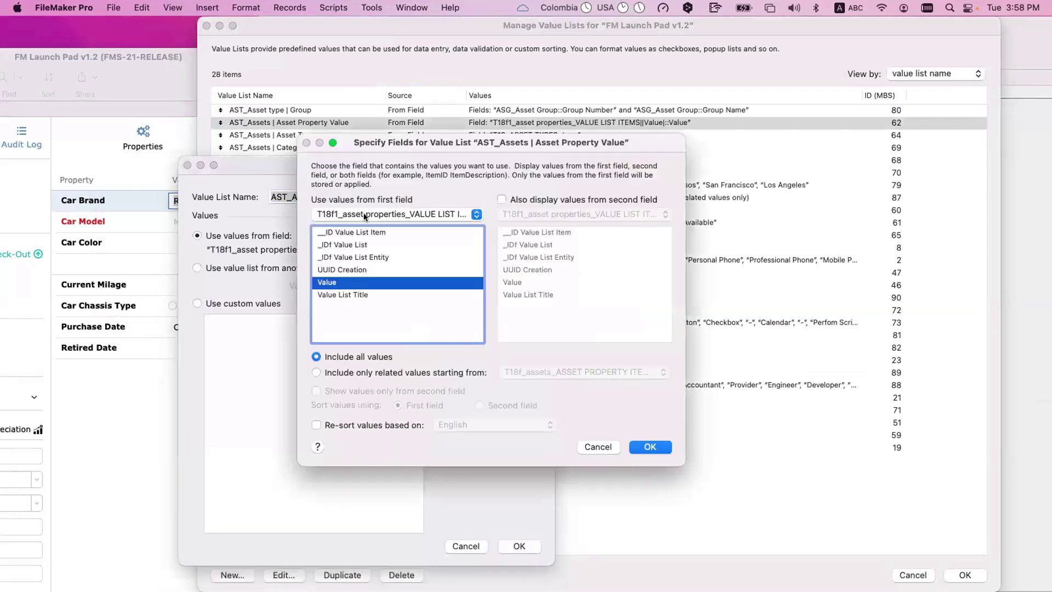
{"action": "left_click", "coordinate": [355, 374]}
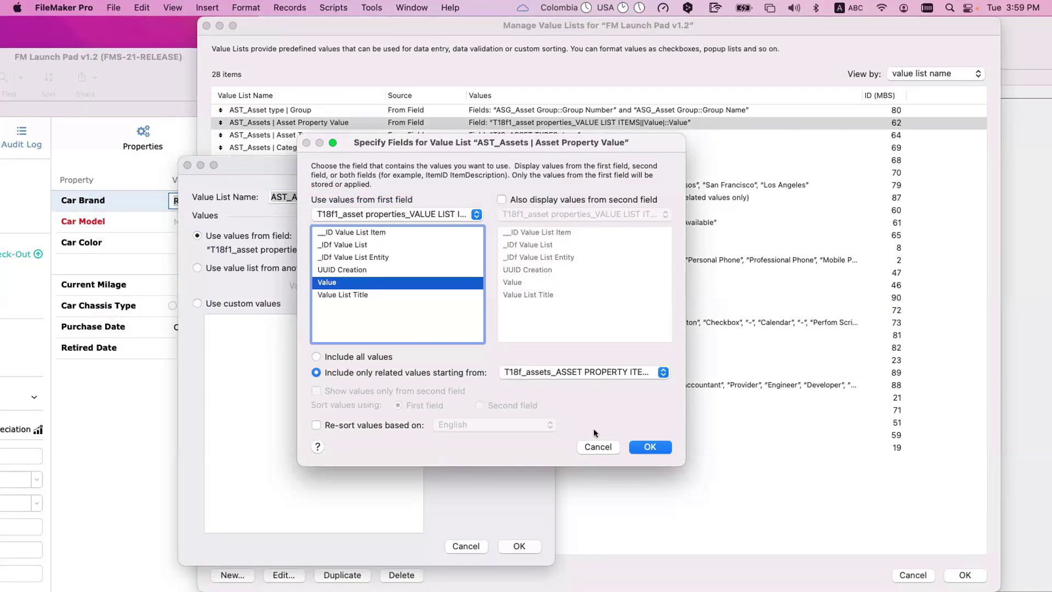
{"action": "left_click", "coordinate": [352, 213]}
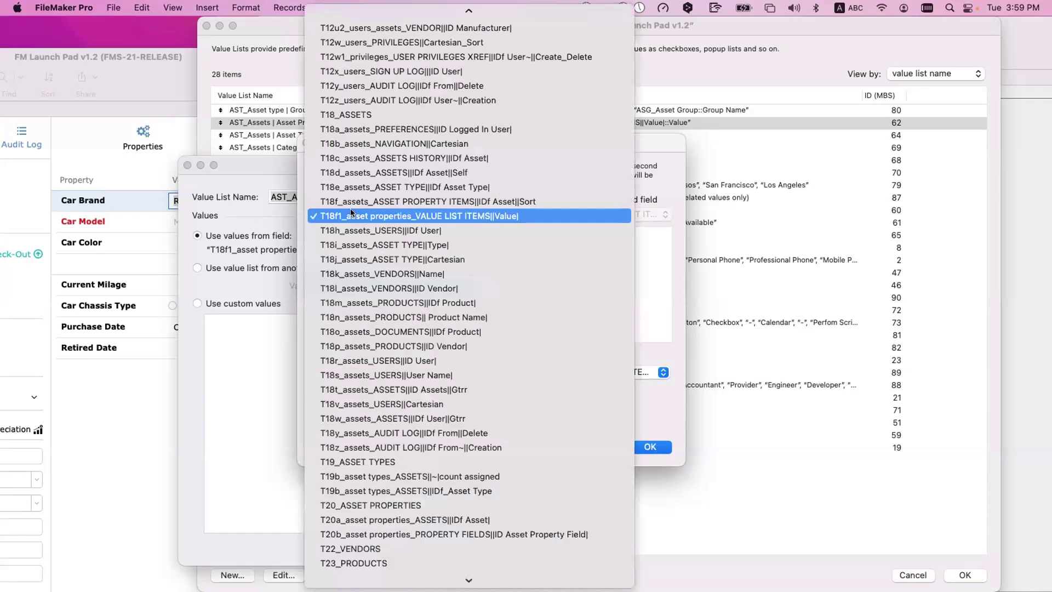
{"action": "left_click", "coordinate": [350, 215]}
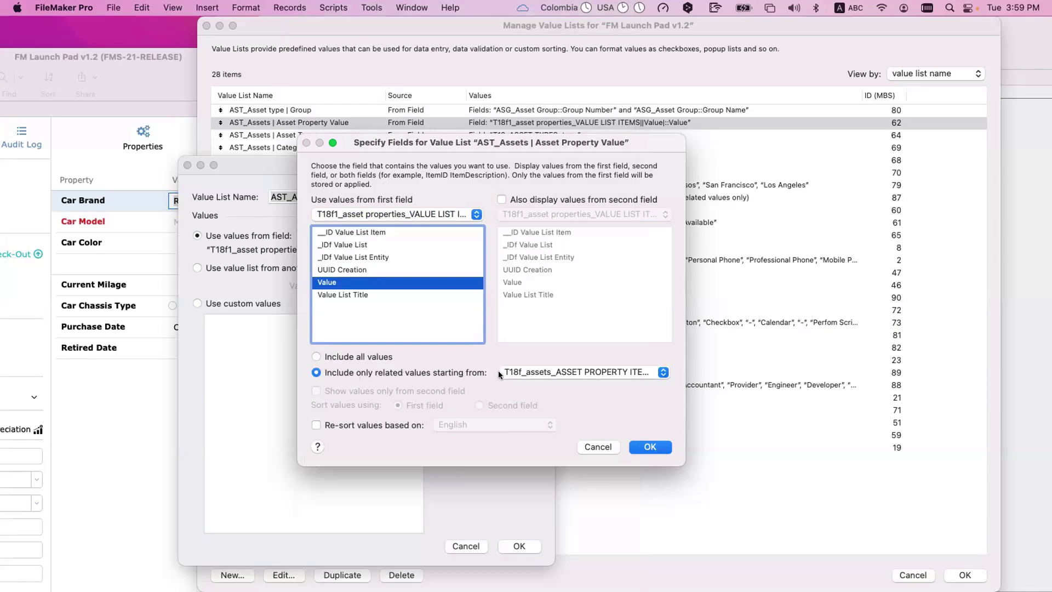
Save the value list changes and check the choices offered for Car Brand on the asset's Properties.
{"action": "left_click", "coordinate": [638, 446]}
{"action": "left_click", "coordinate": [519, 545]}
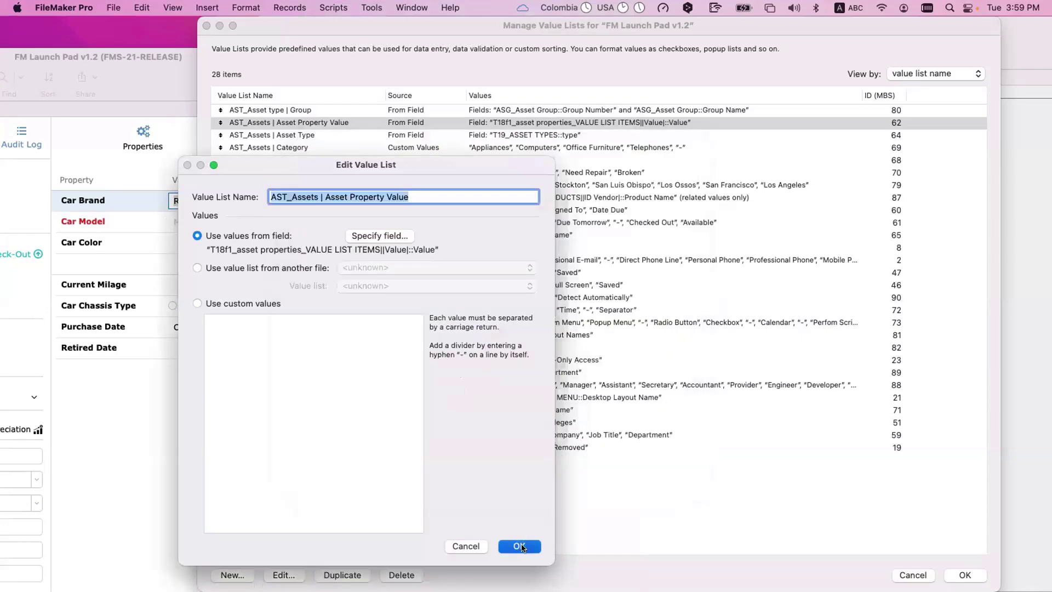
{"action": "key", "text": "Return"}
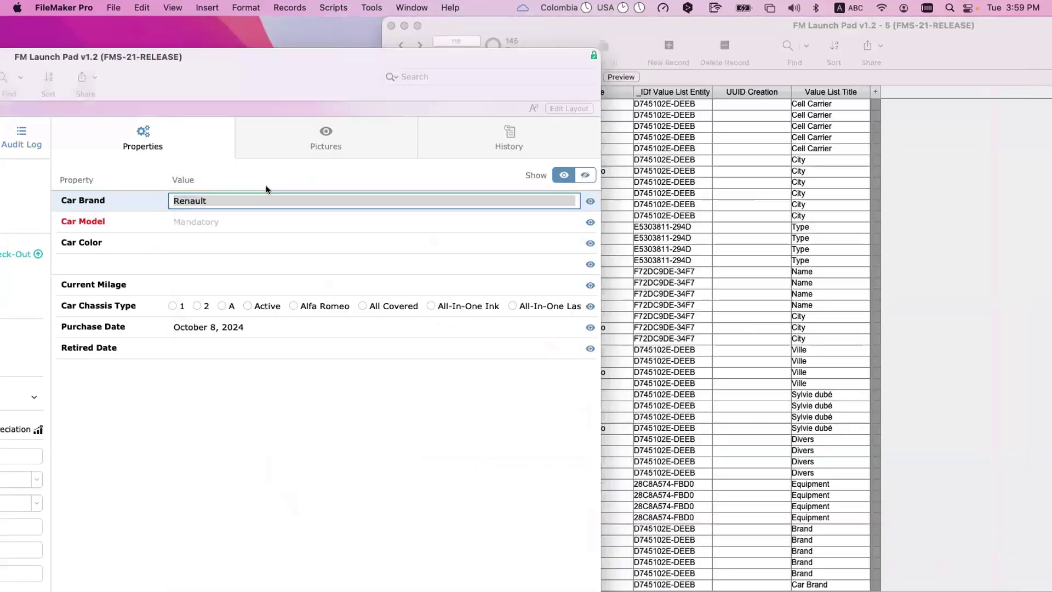
{"action": "left_click", "coordinate": [267, 200]}
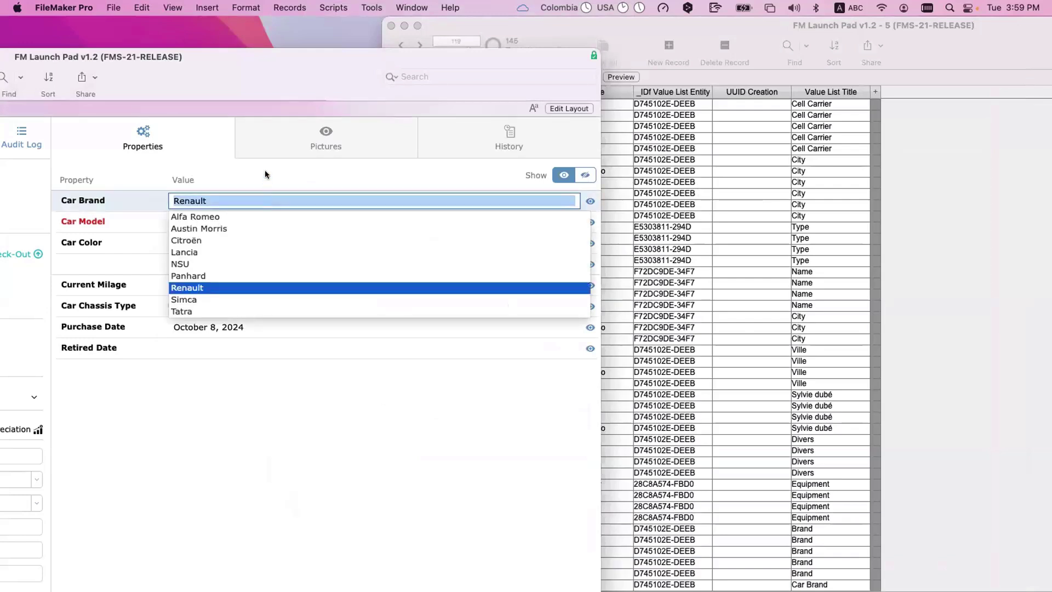
Open the relationships graph and trace the link between T18f_assets_ASSET PROPERTY ITEMS and T18f1_asset properties_VALUE LIST ITEMS in the T18_ASSETS group.
{"action": "key", "text": "super+shift+d"}
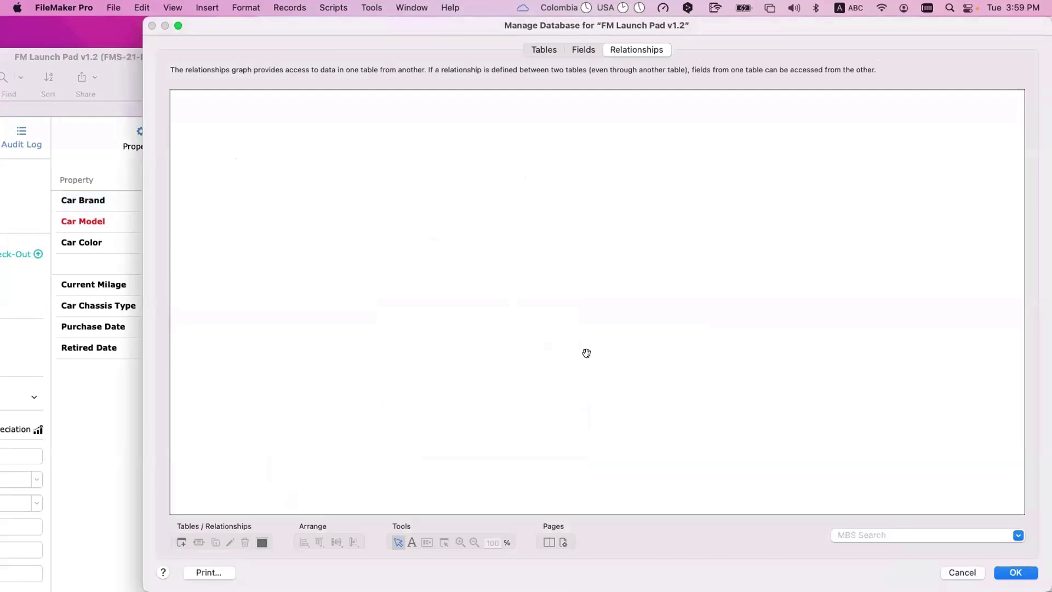
{"action": "scroll", "coordinate": [585, 352], "scroll_direction": "down", "scroll_amount": 15}
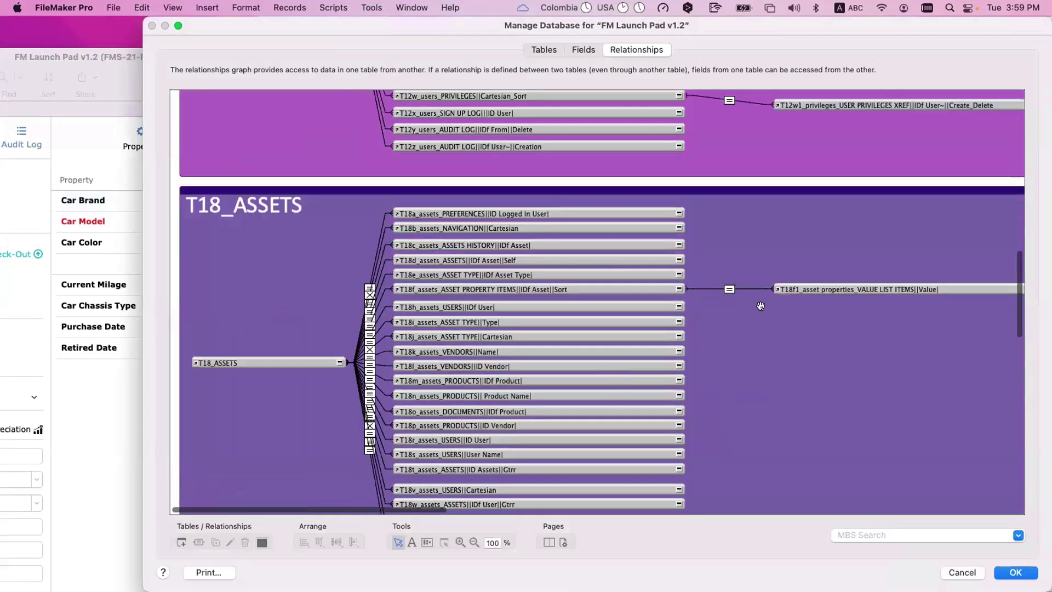
{"action": "left_click", "coordinate": [825, 289]}
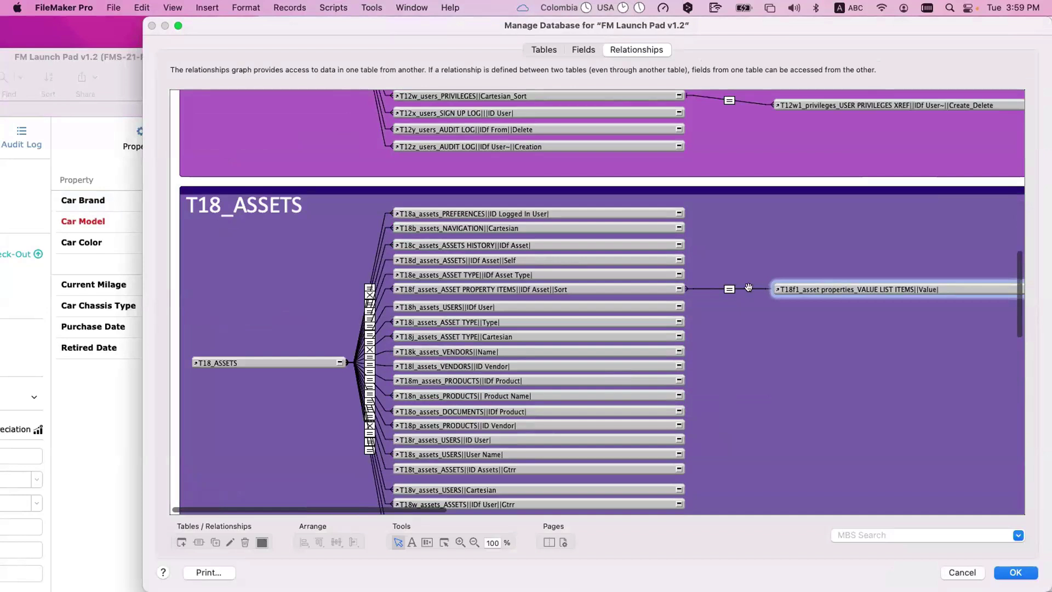
{"action": "left_click", "coordinate": [729, 290]}
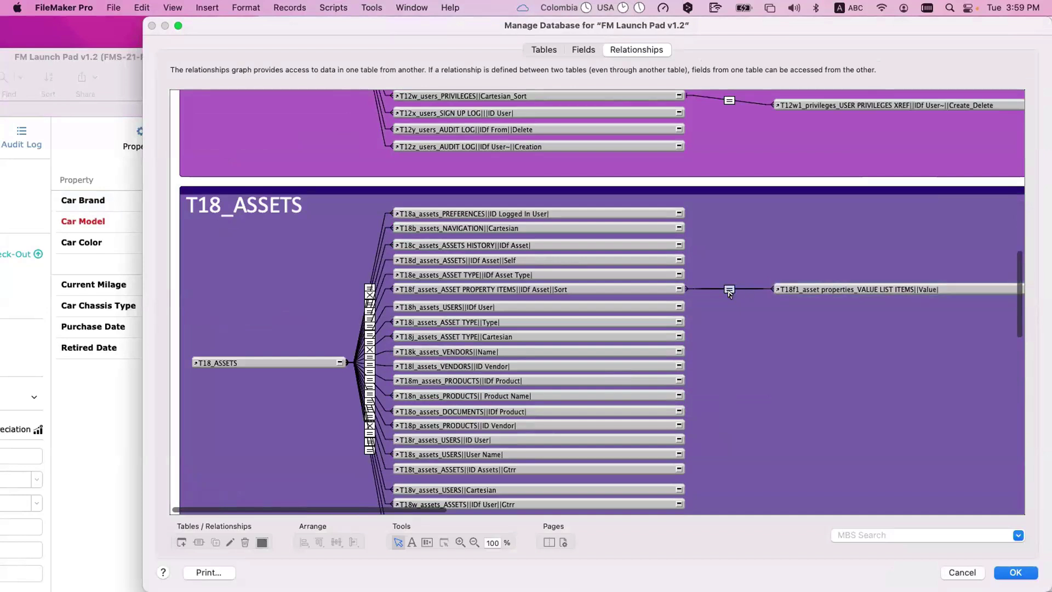
{"action": "left_click", "coordinate": [801, 287]}
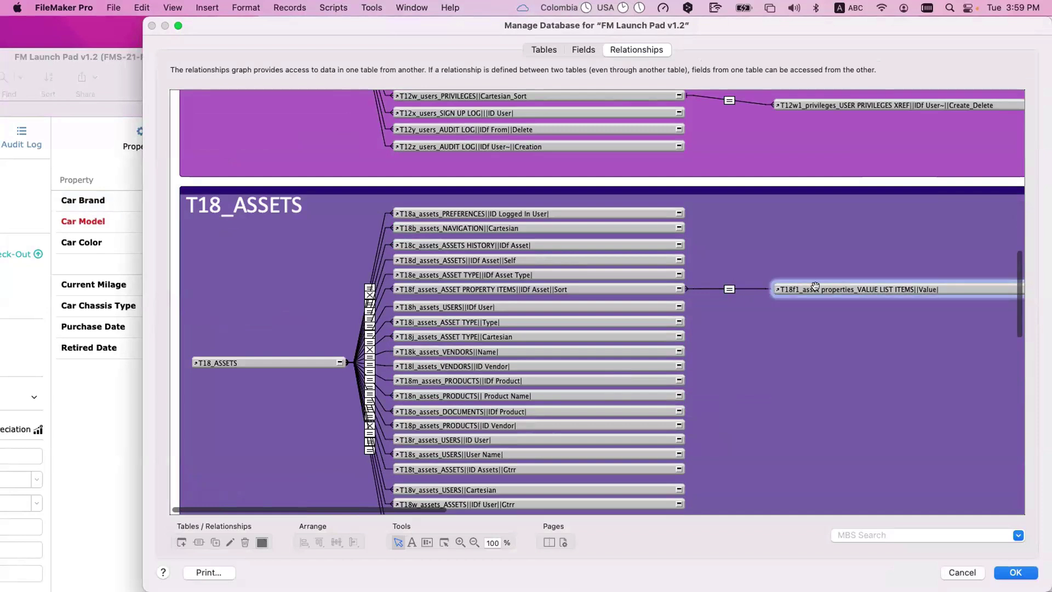
{"action": "left_click", "coordinate": [729, 289]}
{"action": "left_click", "coordinate": [599, 286]}
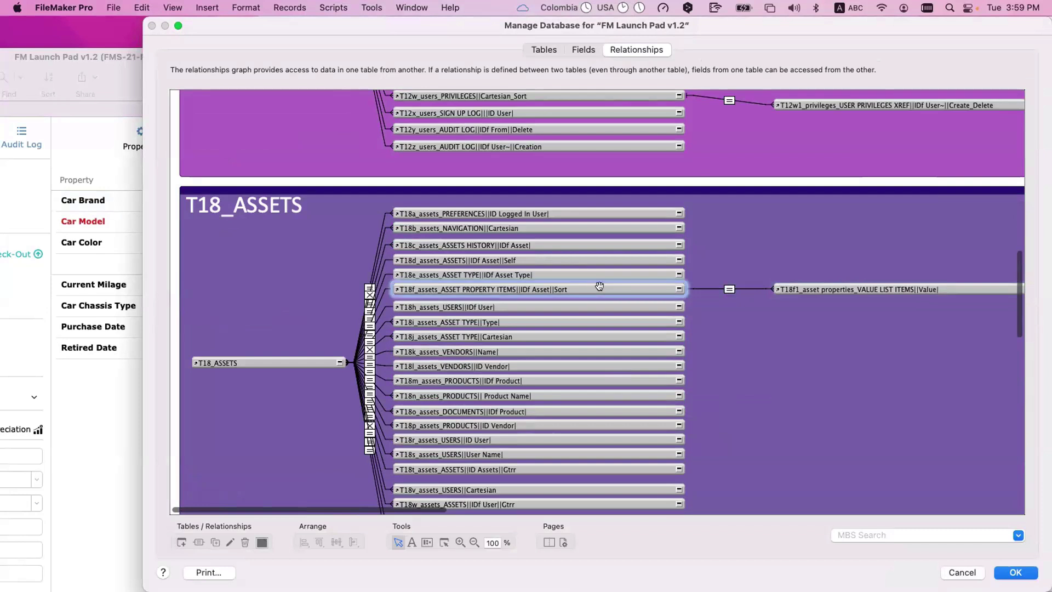
Examine the match fields of the T18f to T18f1 relationship, and close the database definition.
{"action": "double_click", "coordinate": [729, 289]}
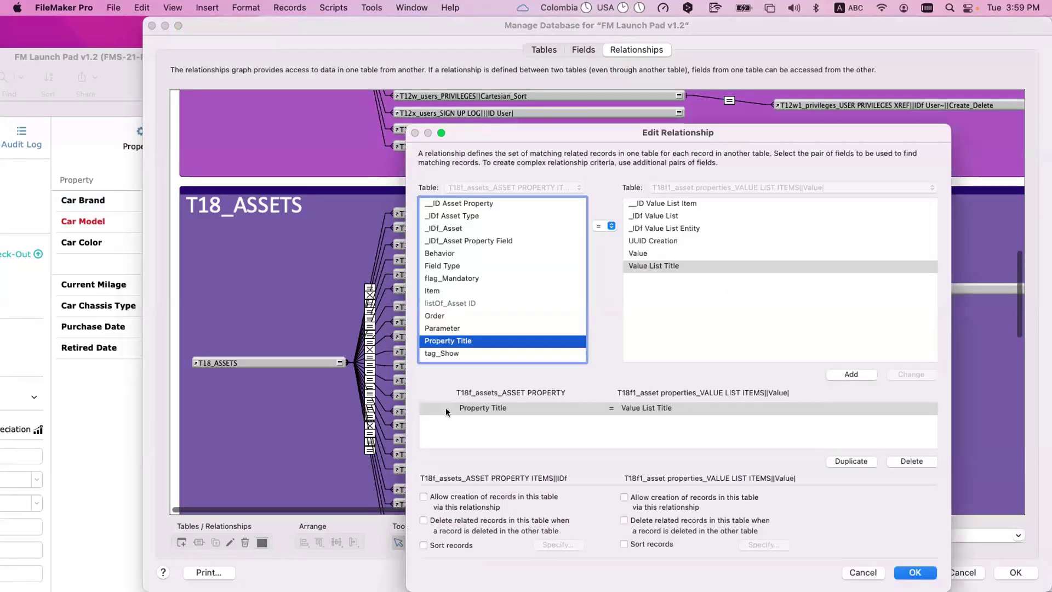
{"action": "key", "text": "Return"}
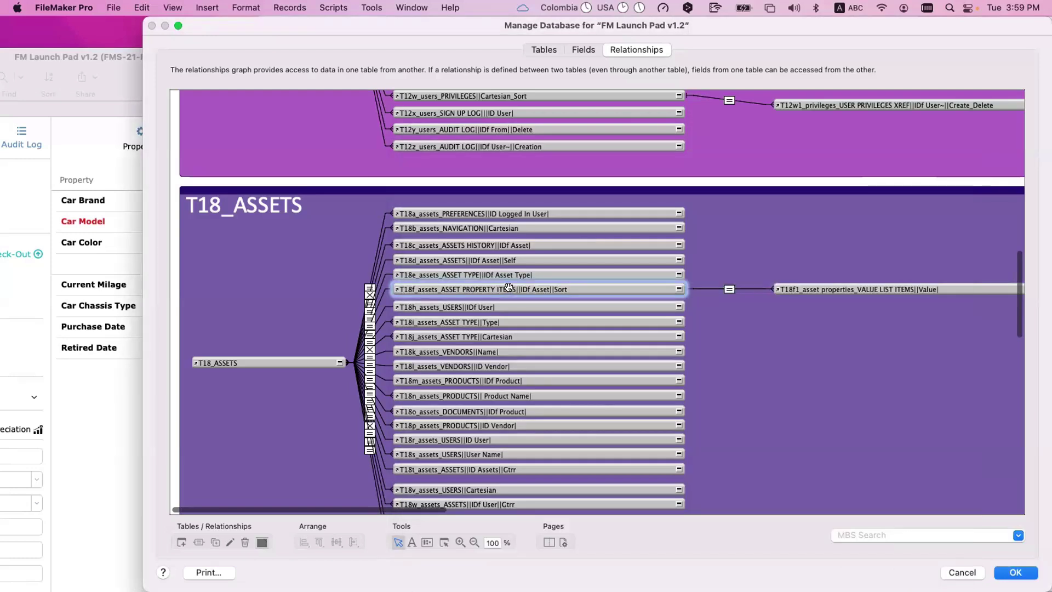
{"action": "left_click", "coordinate": [804, 289]}
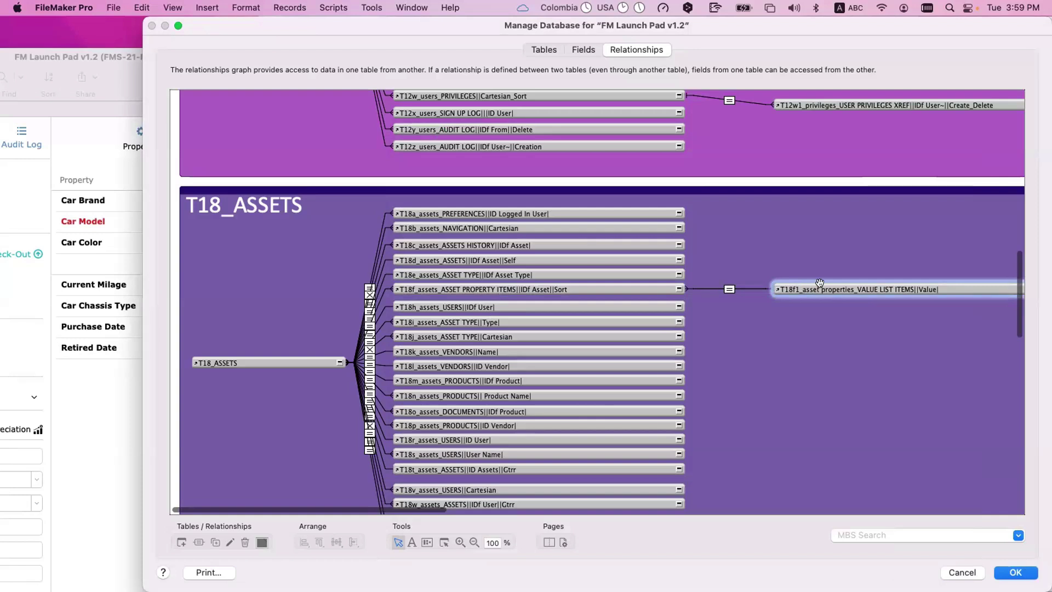
{"action": "left_click", "coordinate": [620, 285]}
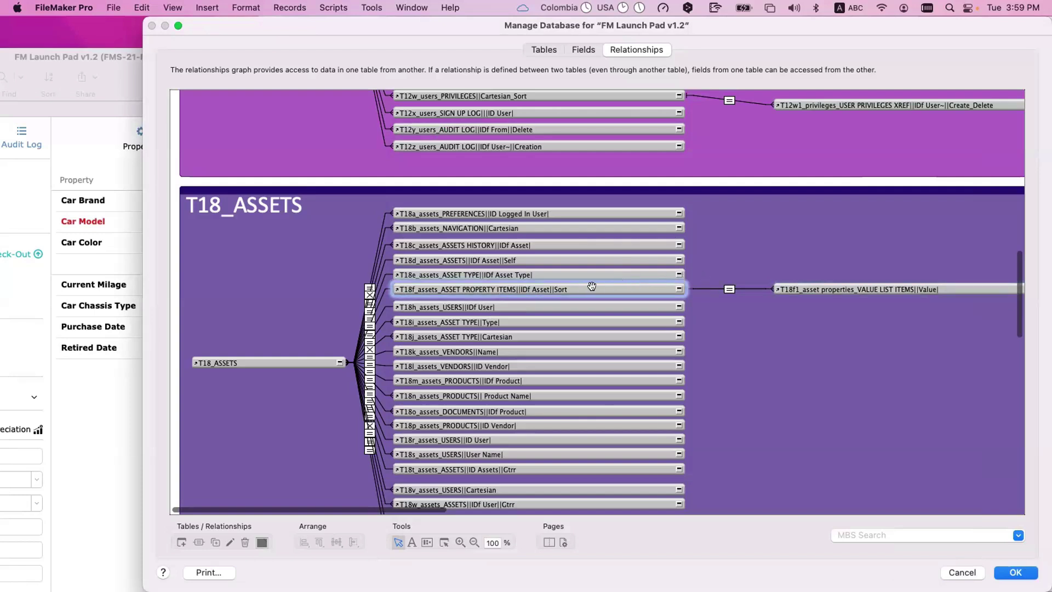
{"action": "double_click", "coordinate": [729, 289]}
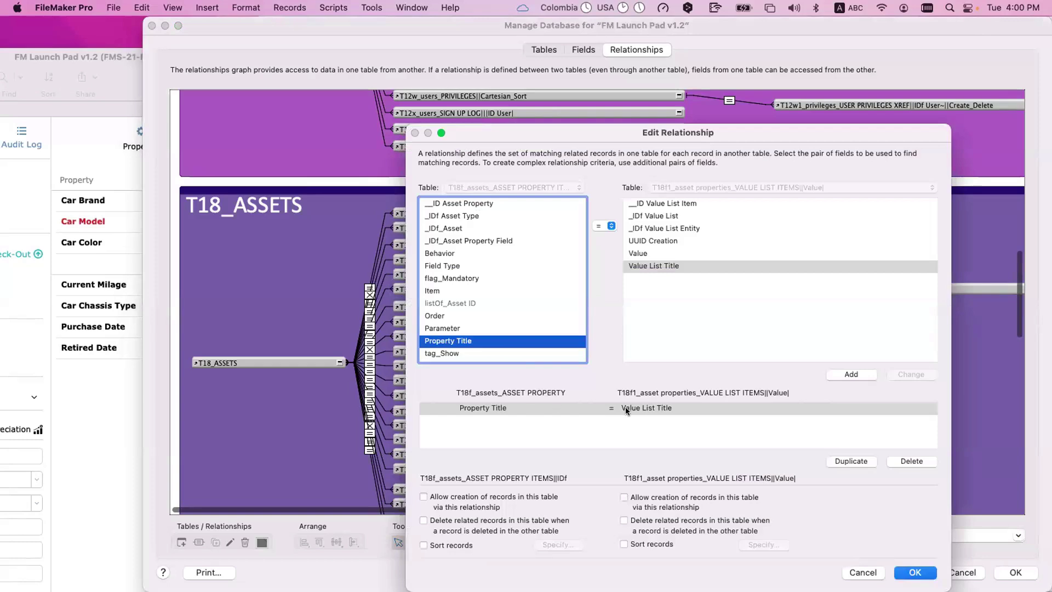
{"action": "key", "text": "Return"}
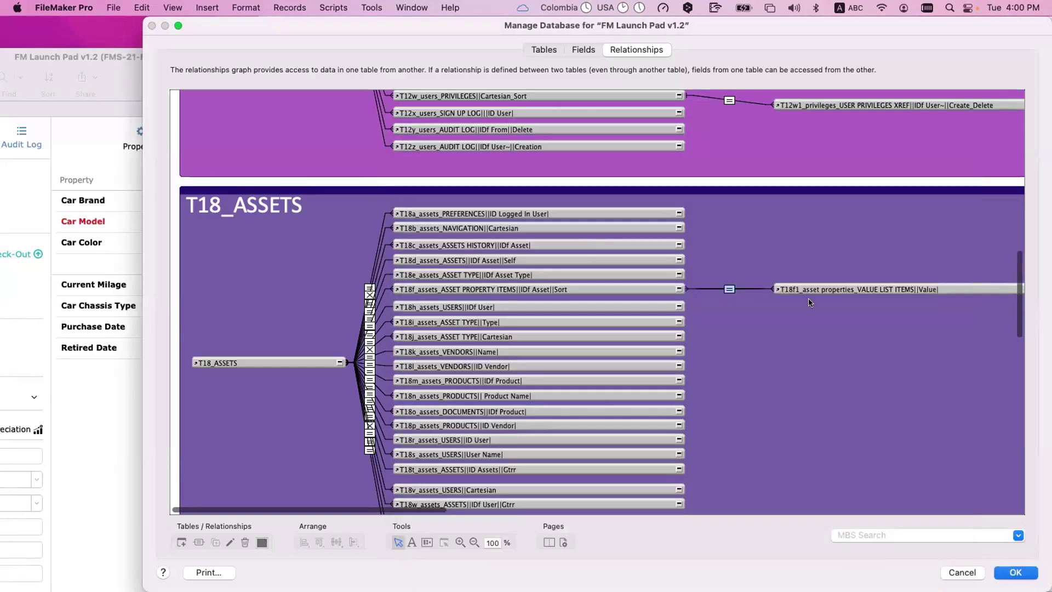
{"action": "key", "text": "Escape"}
{"action": "key", "text": "Return"}
Reopen the field settings of the AST_Assets | Asset Property Value value list and review its source table occurrence.
{"action": "left_click", "coordinate": [114, 8]}
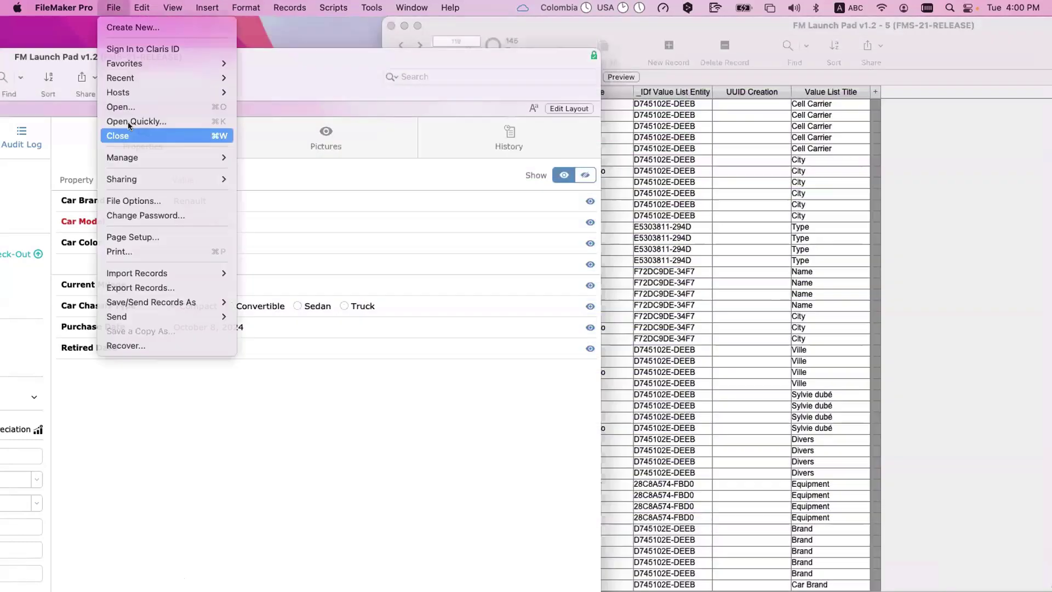
{"action": "mouse_move", "coordinate": [132, 158]}
{"action": "left_click", "coordinate": [263, 183]}
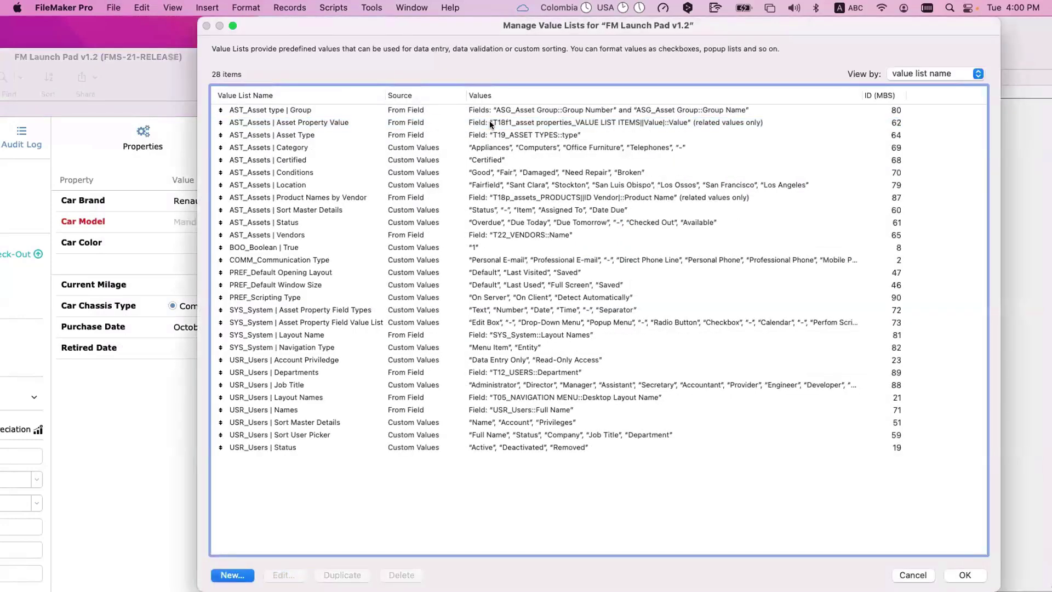
{"action": "double_click", "coordinate": [489, 124]}
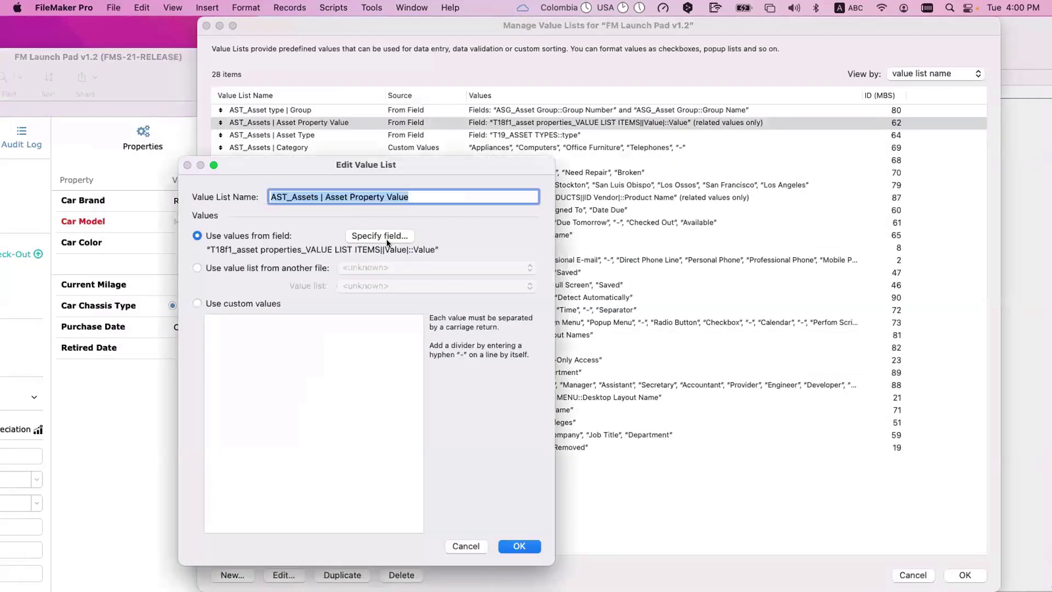
{"action": "left_click", "coordinate": [387, 234]}
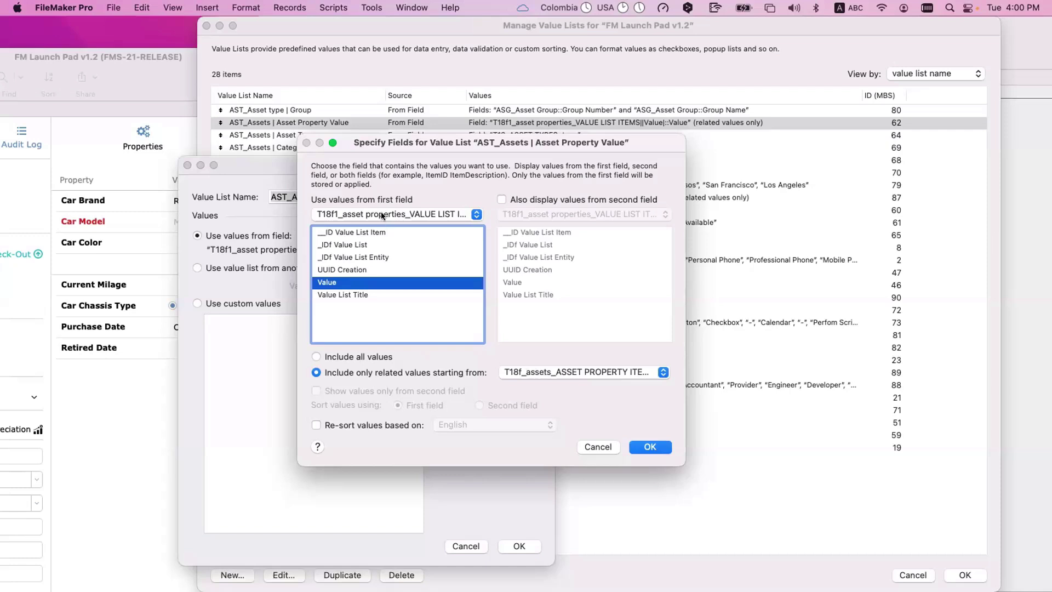
{"action": "left_click", "coordinate": [381, 215]}
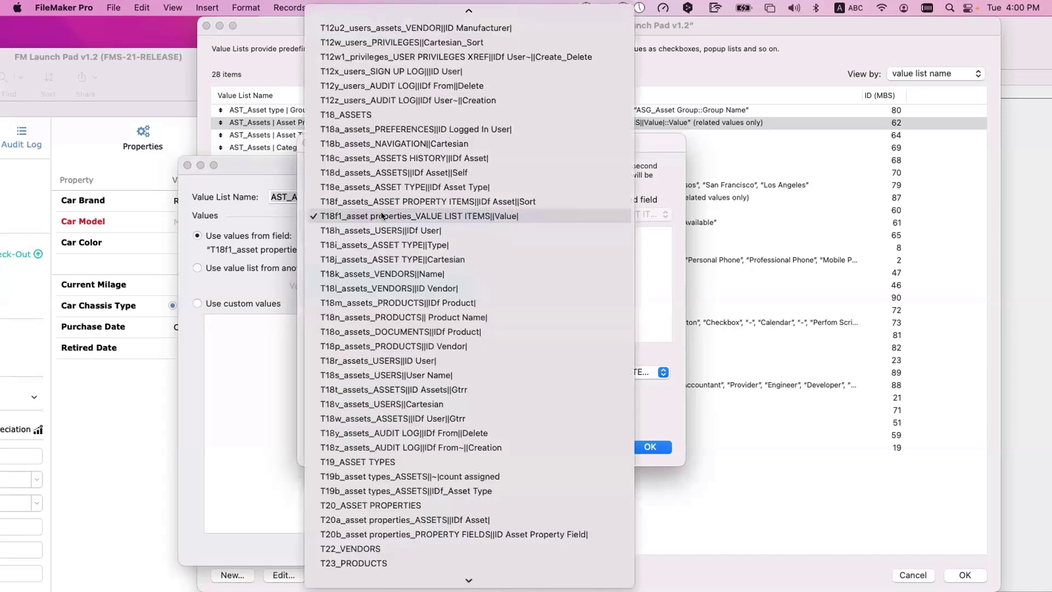
{"action": "key", "text": "Escape"}
Review the Value field and the T18f starting table for related values, and close the value list definitions.
{"action": "left_click", "coordinate": [340, 282]}
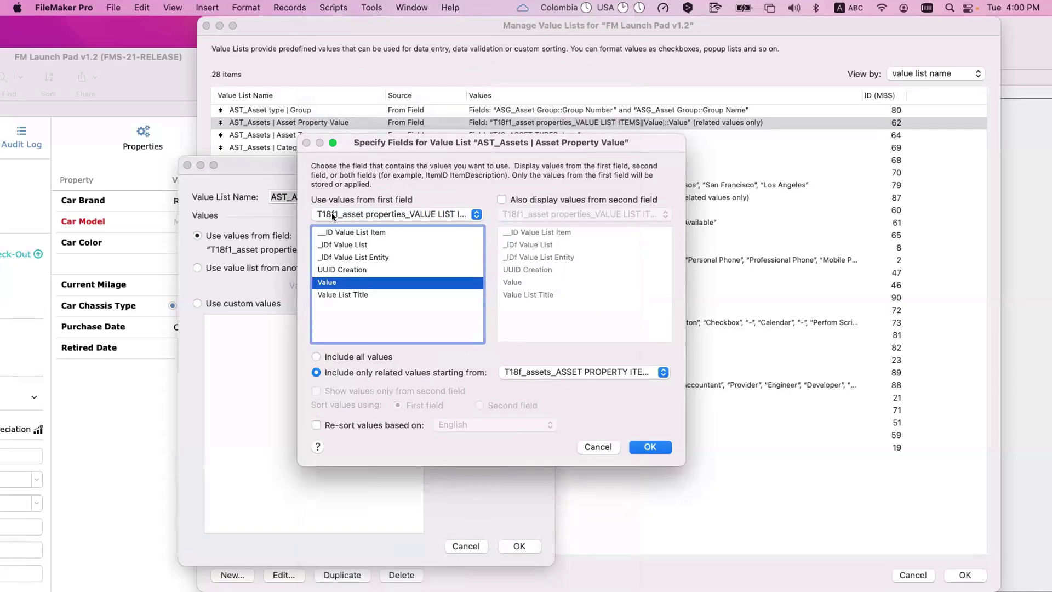
{"action": "left_click", "coordinate": [527, 372]}
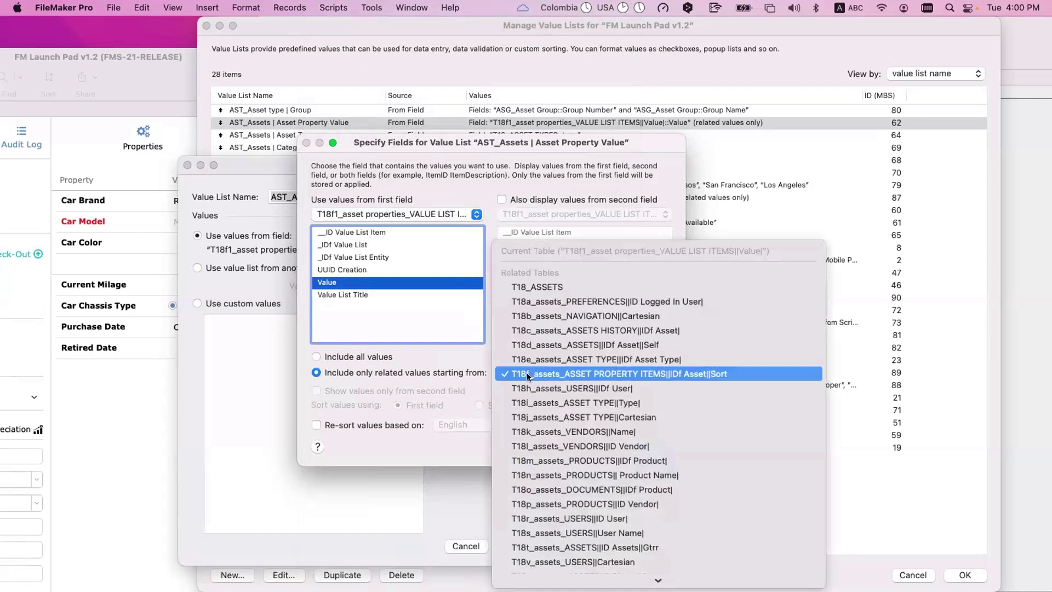
{"action": "left_click", "coordinate": [527, 372]}
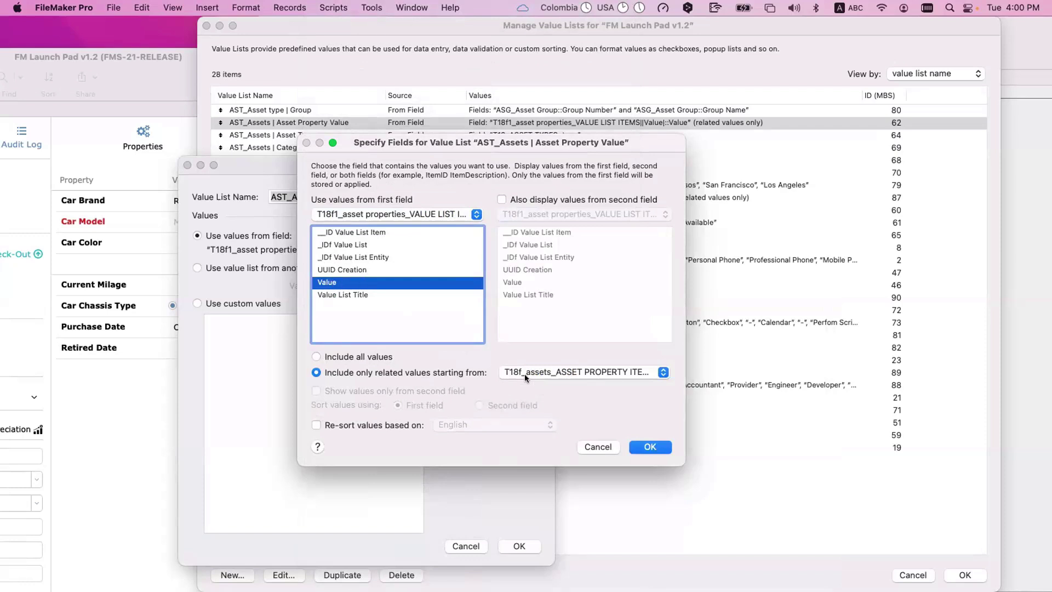
{"action": "key", "text": "Return"}
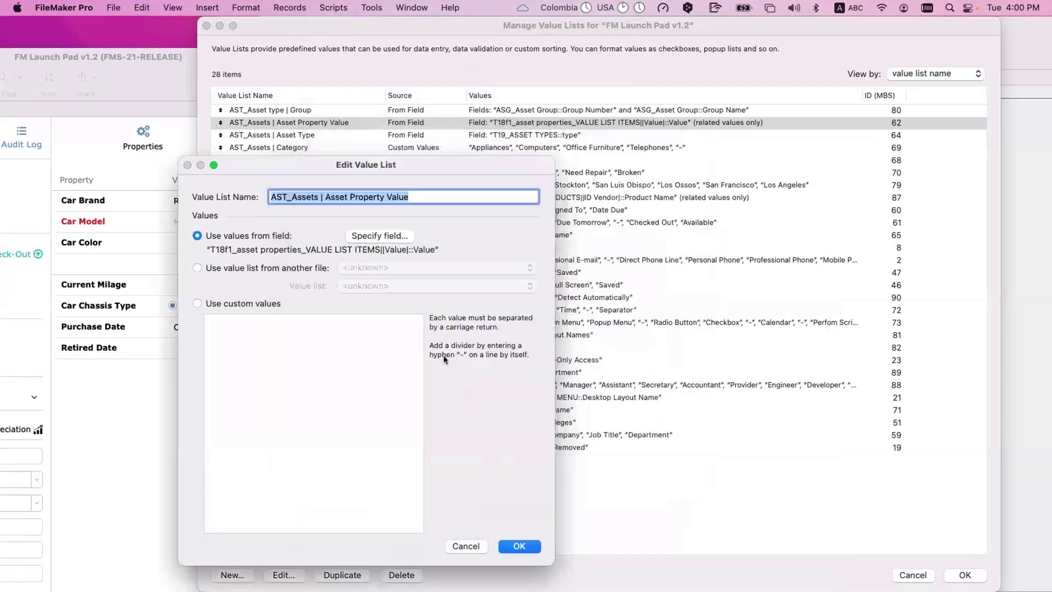
{"action": "key", "text": "Return"}
{"action": "key", "text": "Return"}
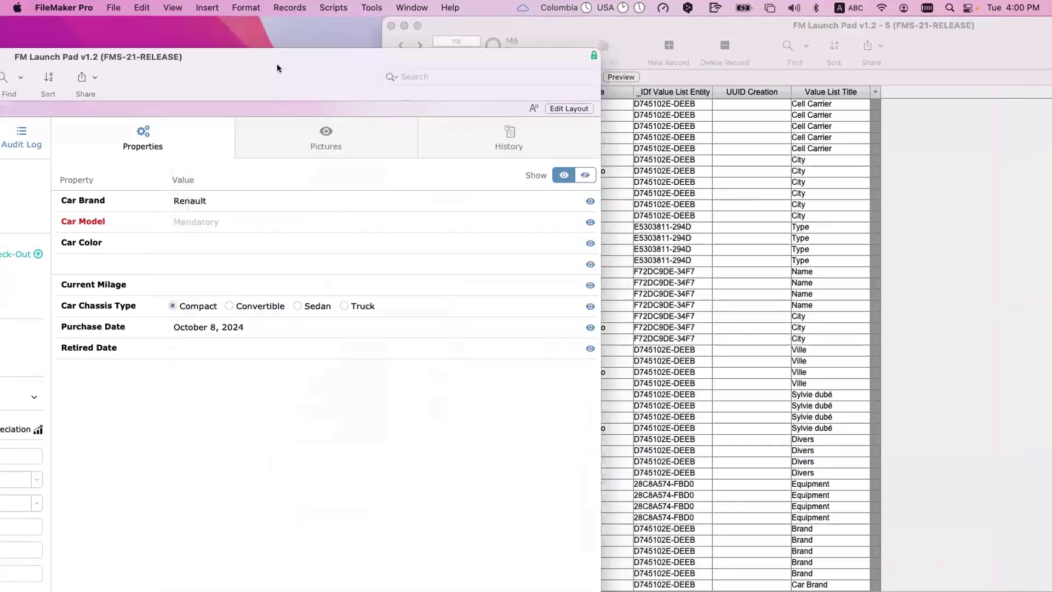
Move the asset window to show the full asset details, and point out the Car Brand property row.
{"action": "left_click_drag", "start_coordinate": [278, 68], "coordinate": [488, 69]}
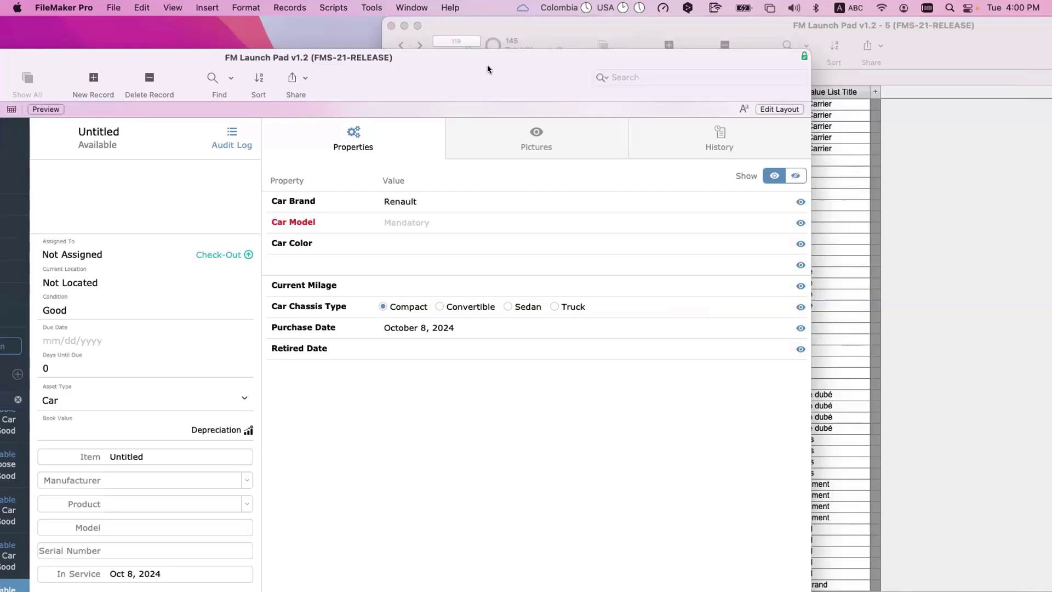
{"action": "left_click", "coordinate": [415, 197]}
{"action": "left_click", "coordinate": [427, 170]}
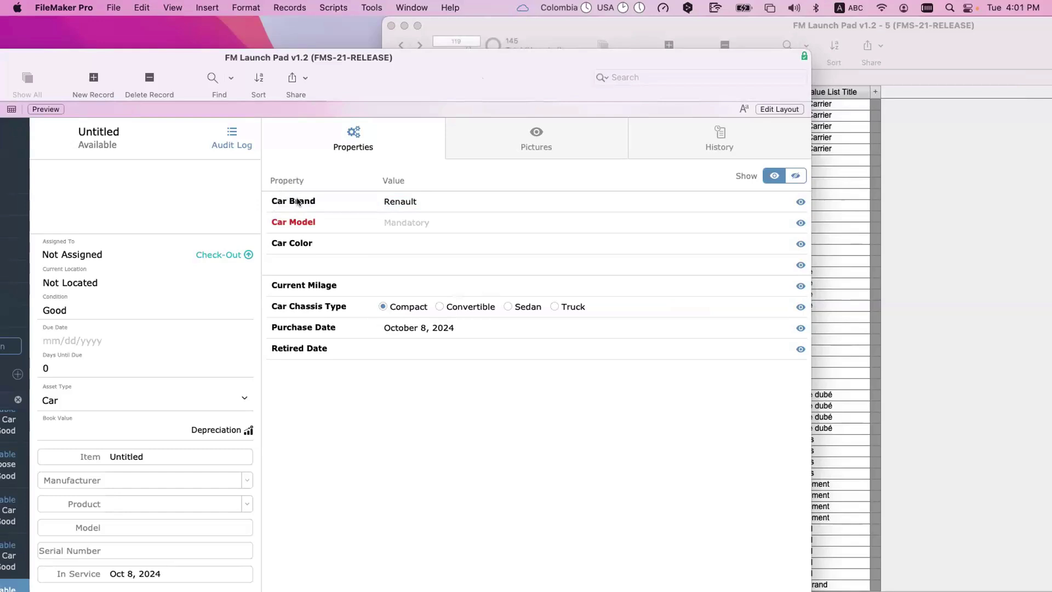
{"action": "left_click", "coordinate": [278, 205]}
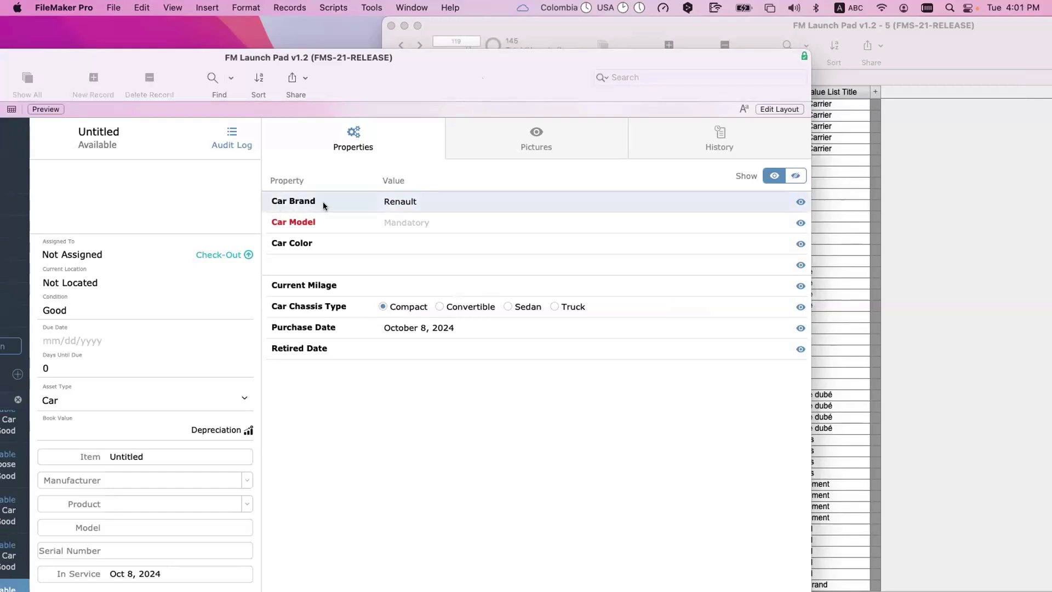
In the value list items table, find the records whose Value List Title matches Car Brand.
{"action": "left_click", "coordinate": [805, 381]}
{"action": "scroll", "coordinate": [814, 384], "scroll_direction": "down", "scroll_amount": 6}
{"action": "right_click", "coordinate": [815, 388]}
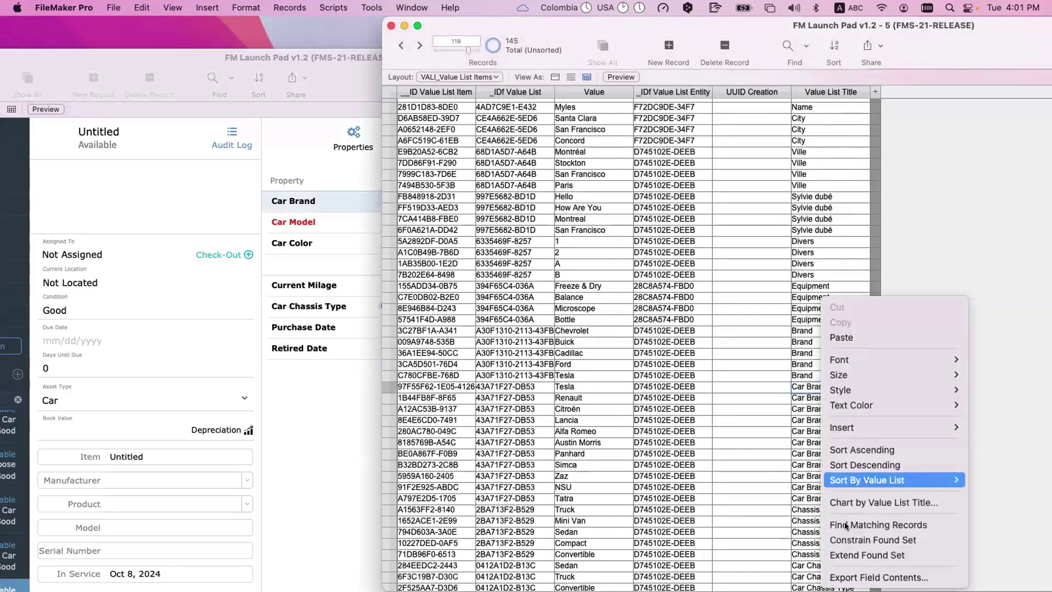
{"action": "left_click", "coordinate": [788, 393]}
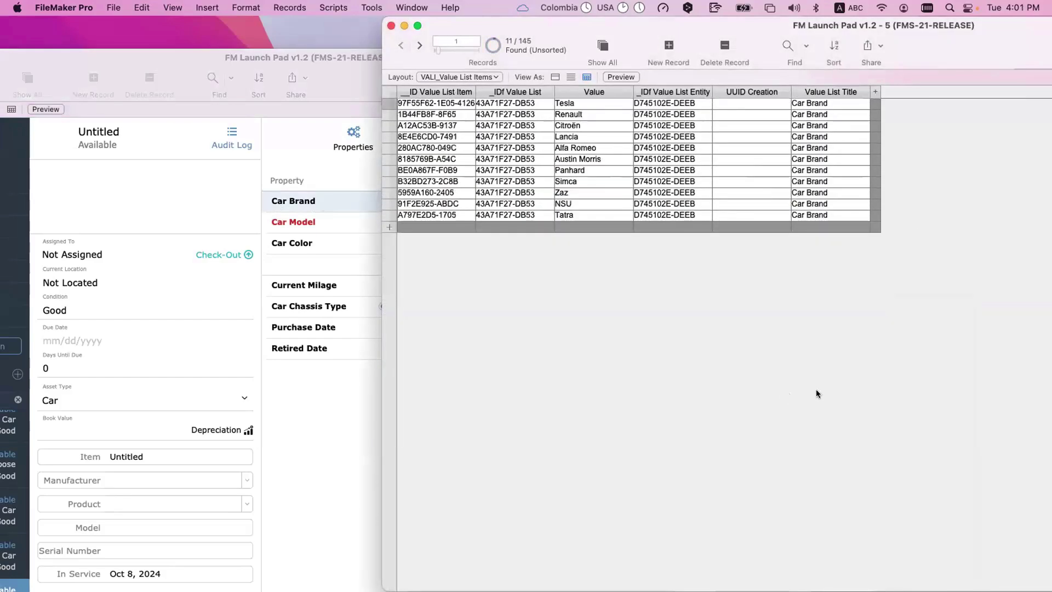
Check the asset's Car Chassis Type row, then show all value list items and find the records titled Car Chassis Type.
{"action": "left_click", "coordinate": [282, 262]}
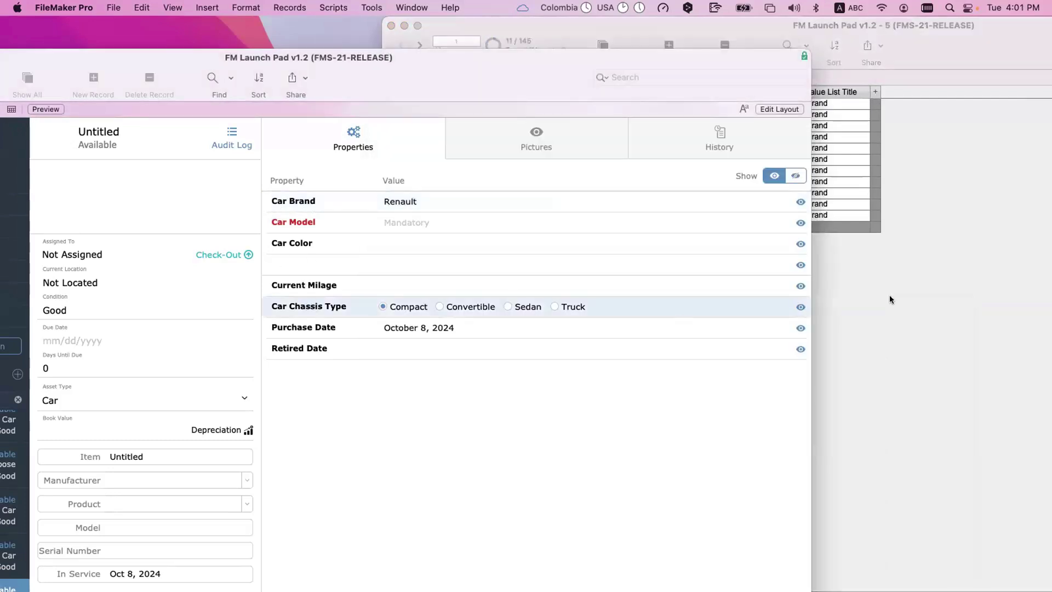
{"action": "left_click", "coordinate": [828, 178]}
{"action": "left_click", "coordinate": [821, 147]}
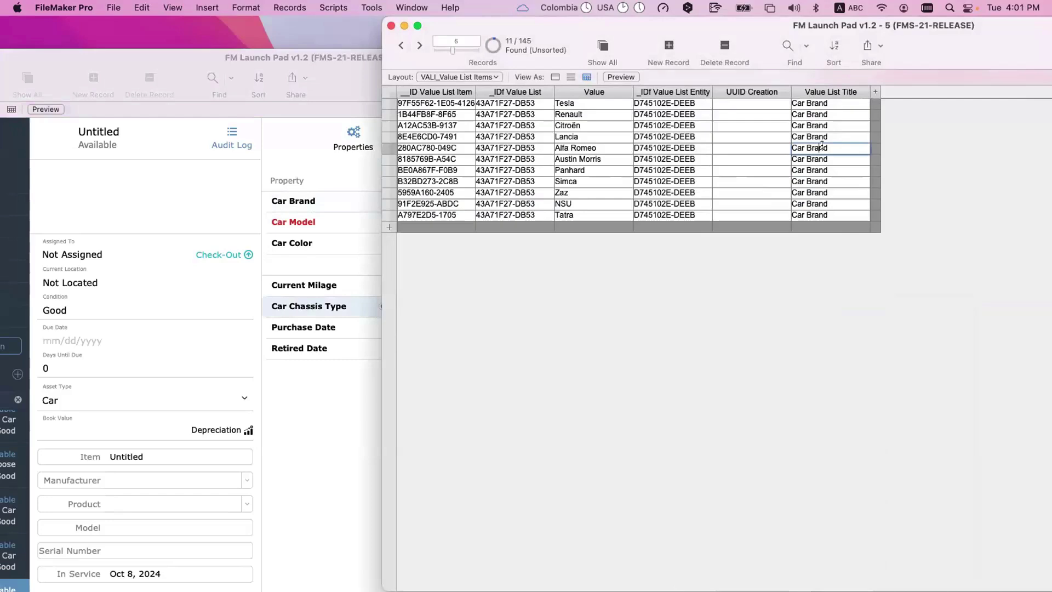
{"action": "left_click", "coordinate": [603, 46]}
{"action": "scroll", "coordinate": [833, 384], "scroll_direction": "down", "scroll_amount": 2}
{"action": "scroll", "coordinate": [836, 439], "scroll_direction": "up", "scroll_amount": 1}
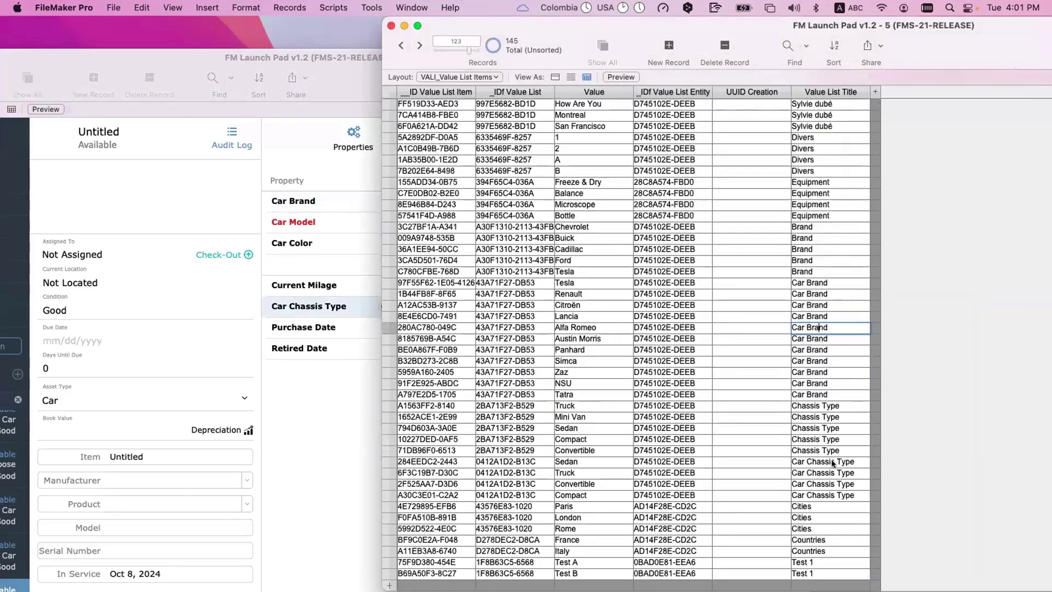
{"action": "right_click", "coordinate": [834, 463]}
{"action": "left_click", "coordinate": [868, 525]}
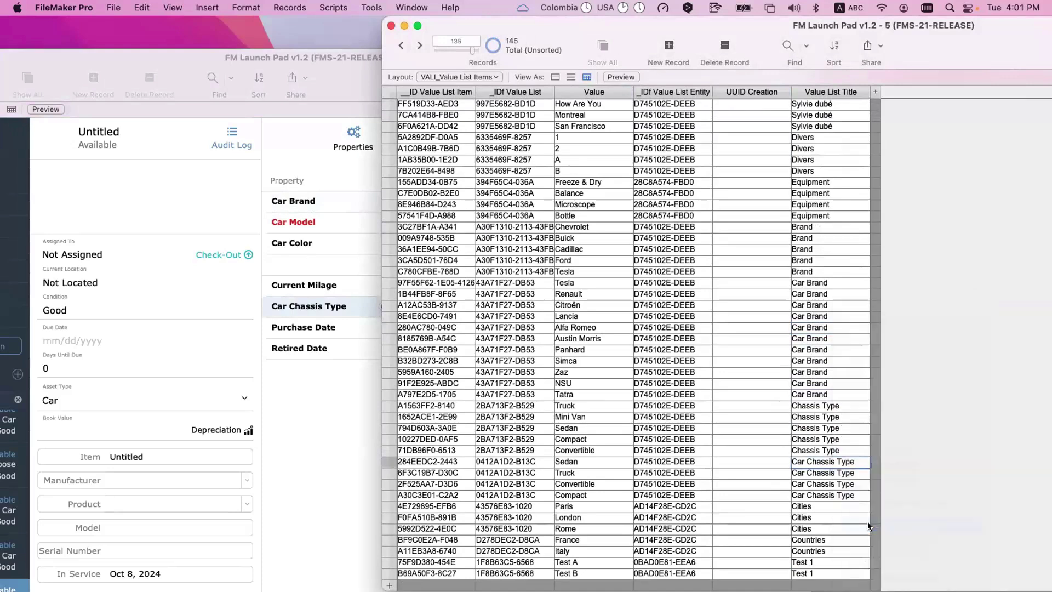
Compare the asset's Car Chassis Type choices with the matching records in the value list items table.
{"action": "left_click", "coordinate": [310, 362]}
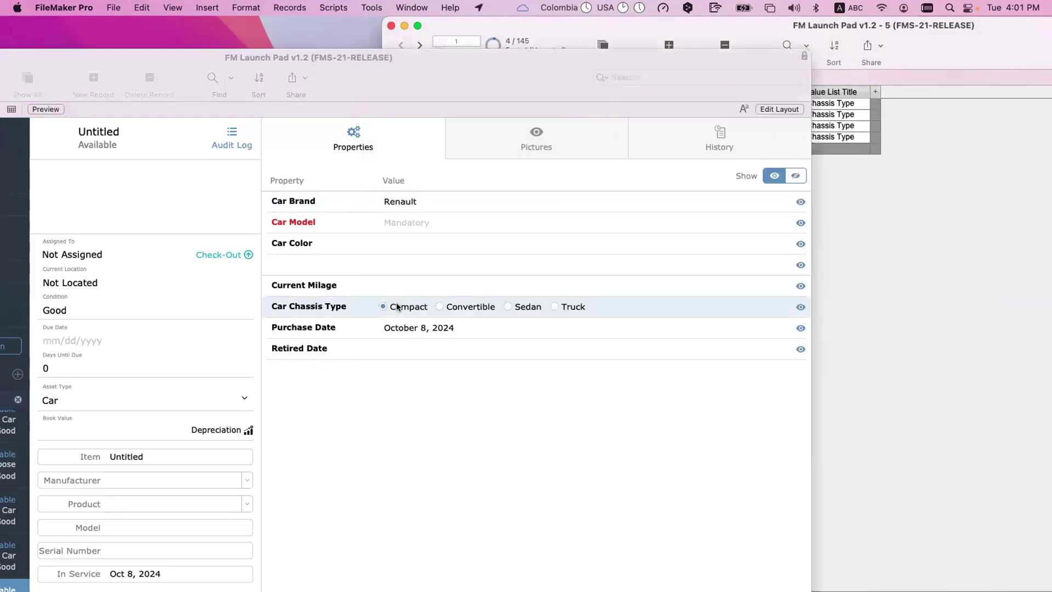
{"action": "left_click", "coordinate": [910, 325]}
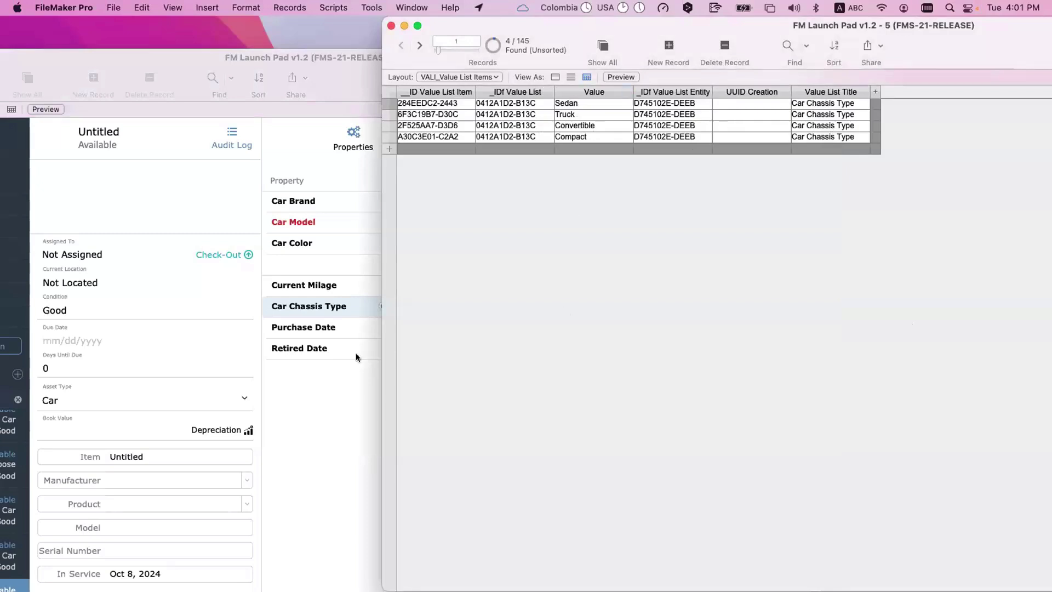
{"action": "left_click", "coordinate": [273, 370]}
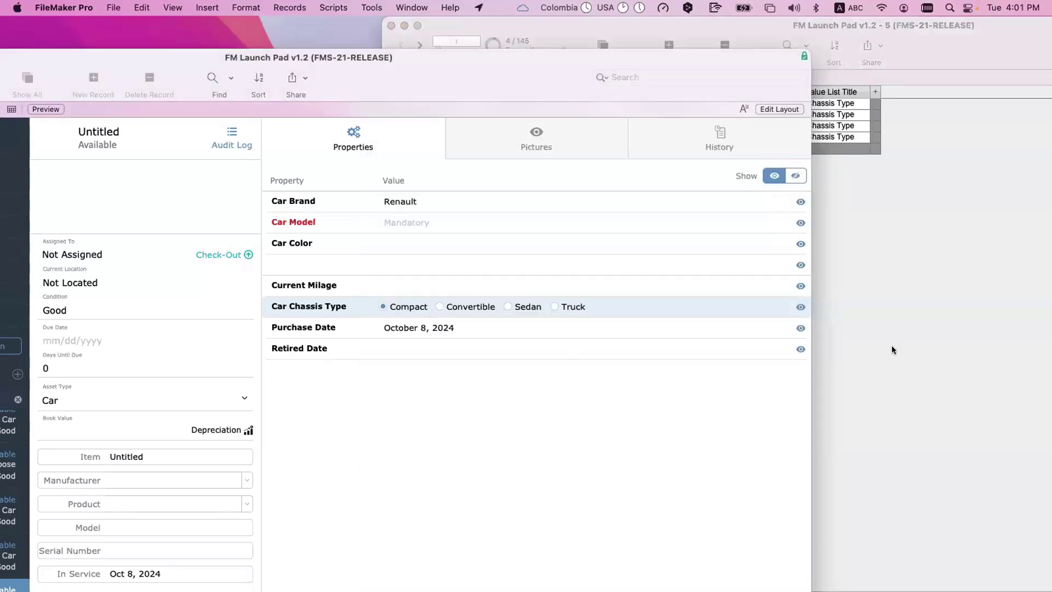
{"action": "left_click", "coordinate": [893, 350]}
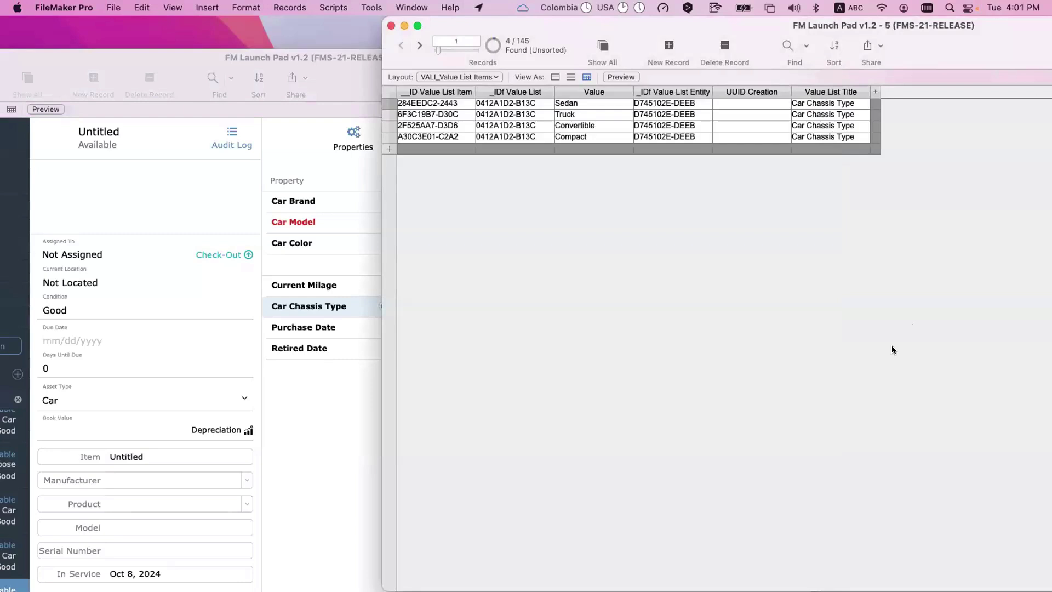
{"action": "left_click", "coordinate": [279, 373]}
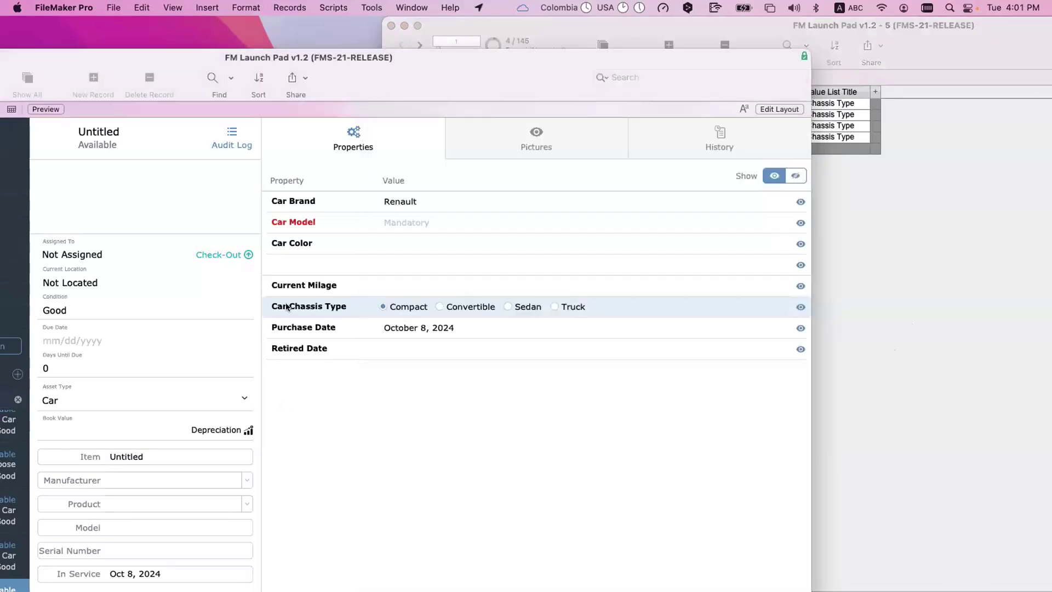